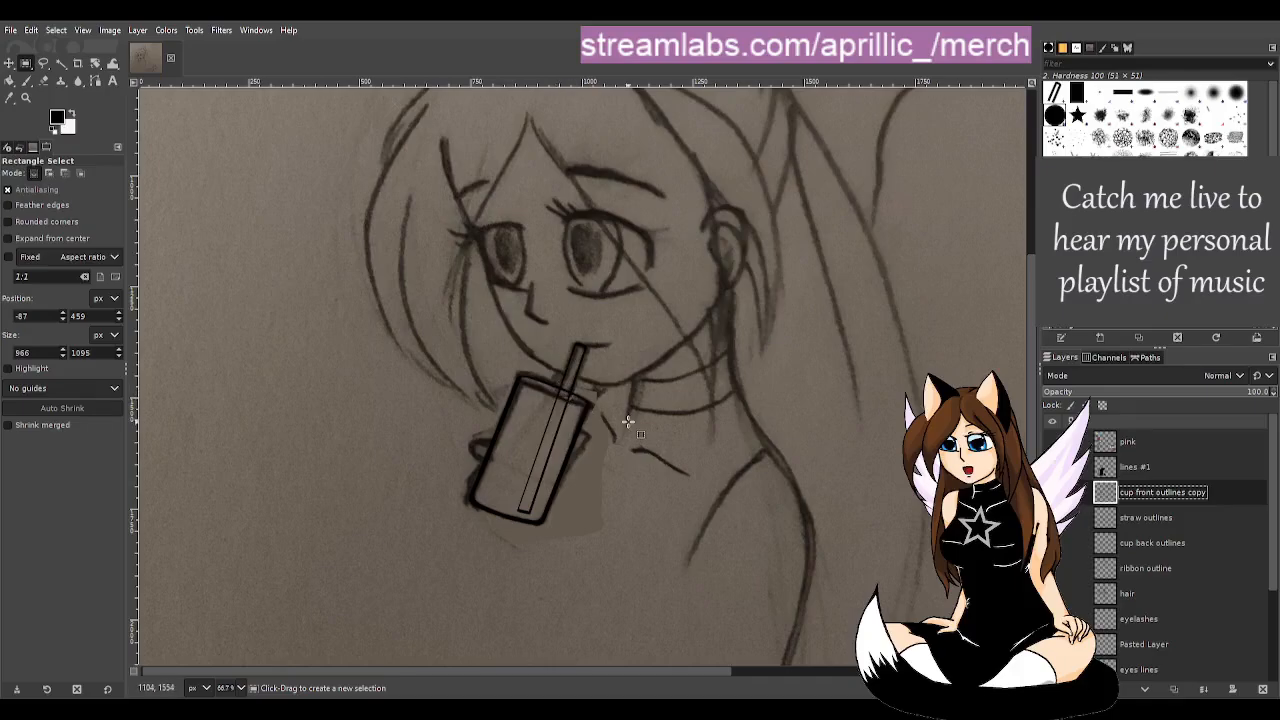
- Undo the last change to the cup outlines around the cup's rim
{"action": "scroll", "coordinate": [608, 482], "scroll_direction": "up", "scroll_amount": 1}
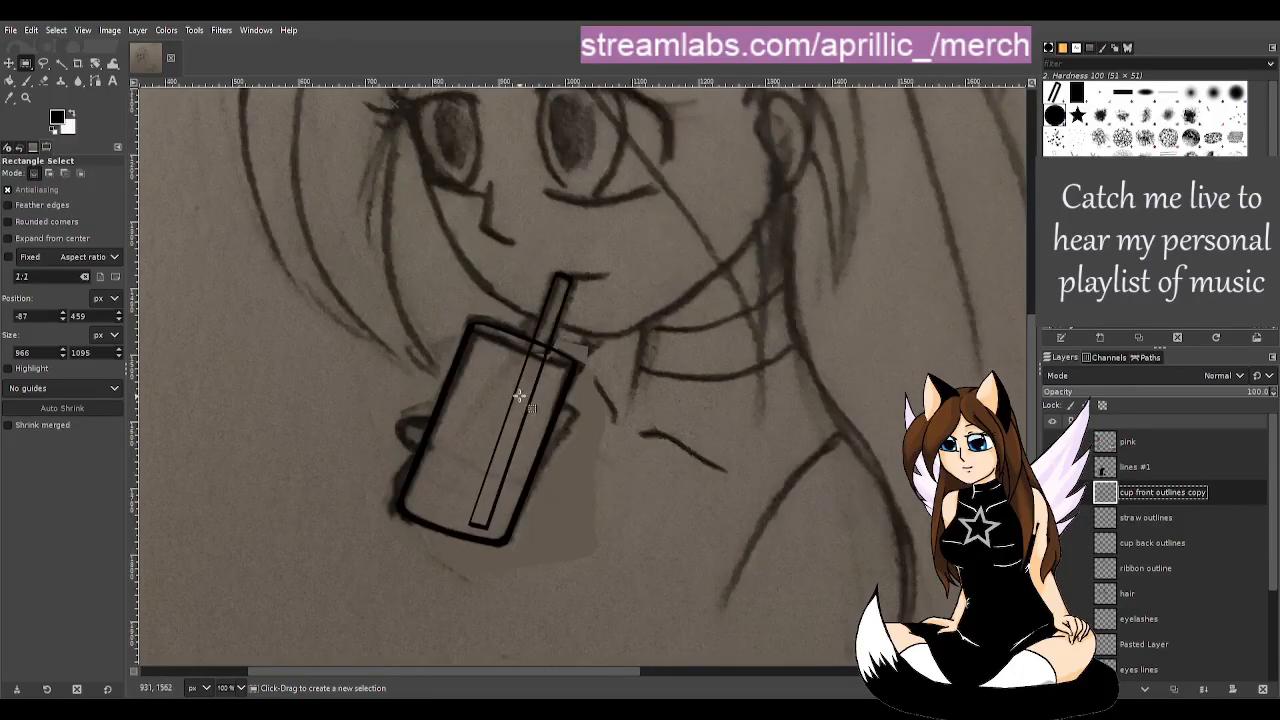
{"action": "scroll", "coordinate": [494, 344], "scroll_direction": "up", "scroll_amount": 1}
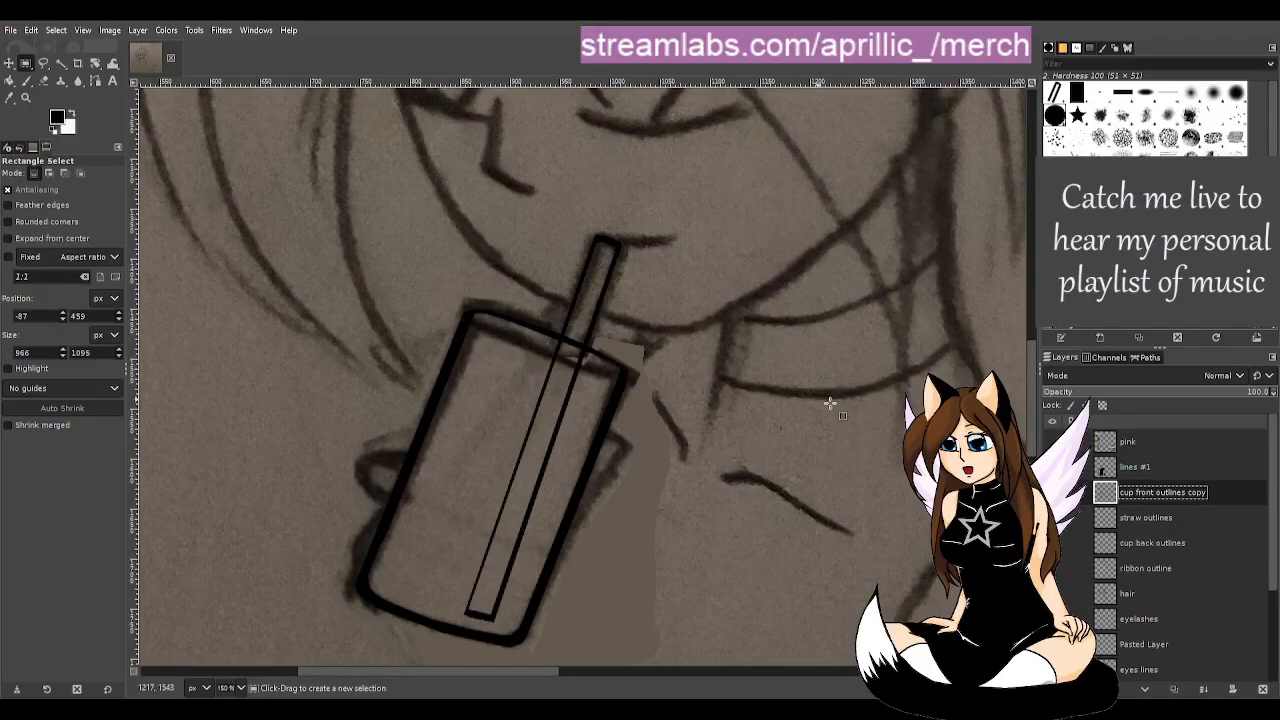
{"action": "scroll", "coordinate": [565, 395], "scroll_direction": "up", "scroll_amount": 1}
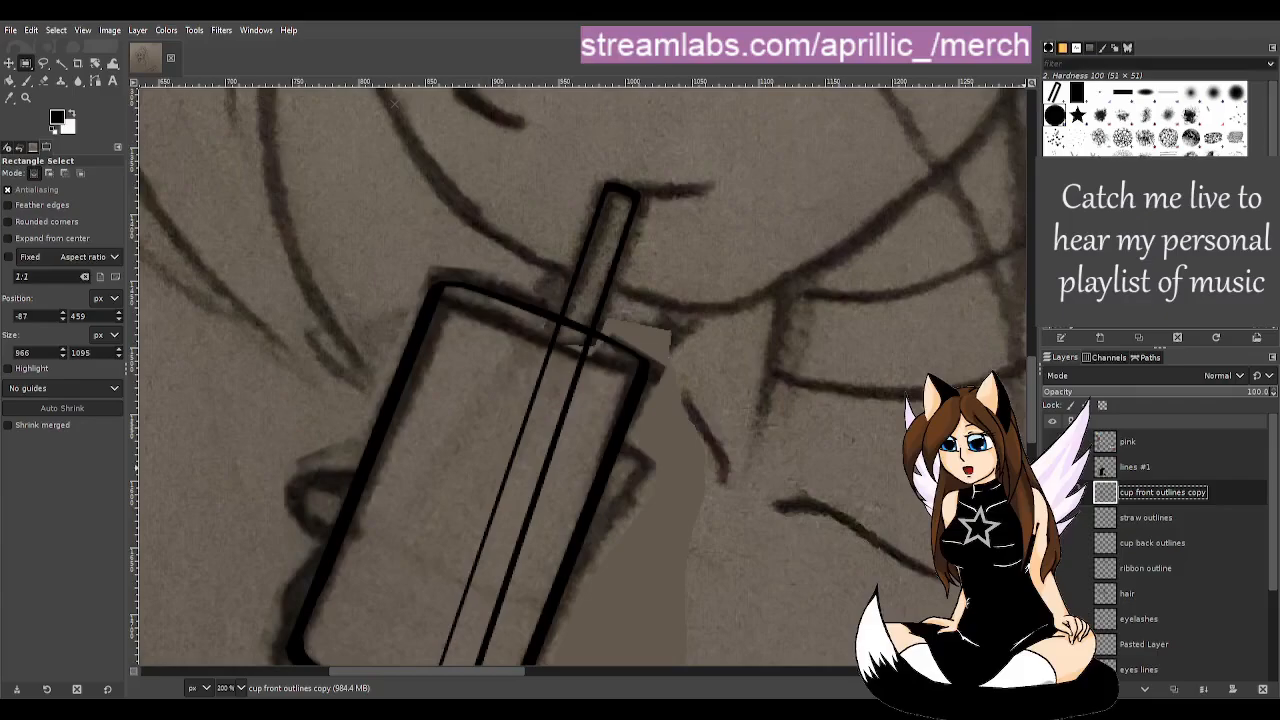
{"action": "key", "text": "ctrl+z"}
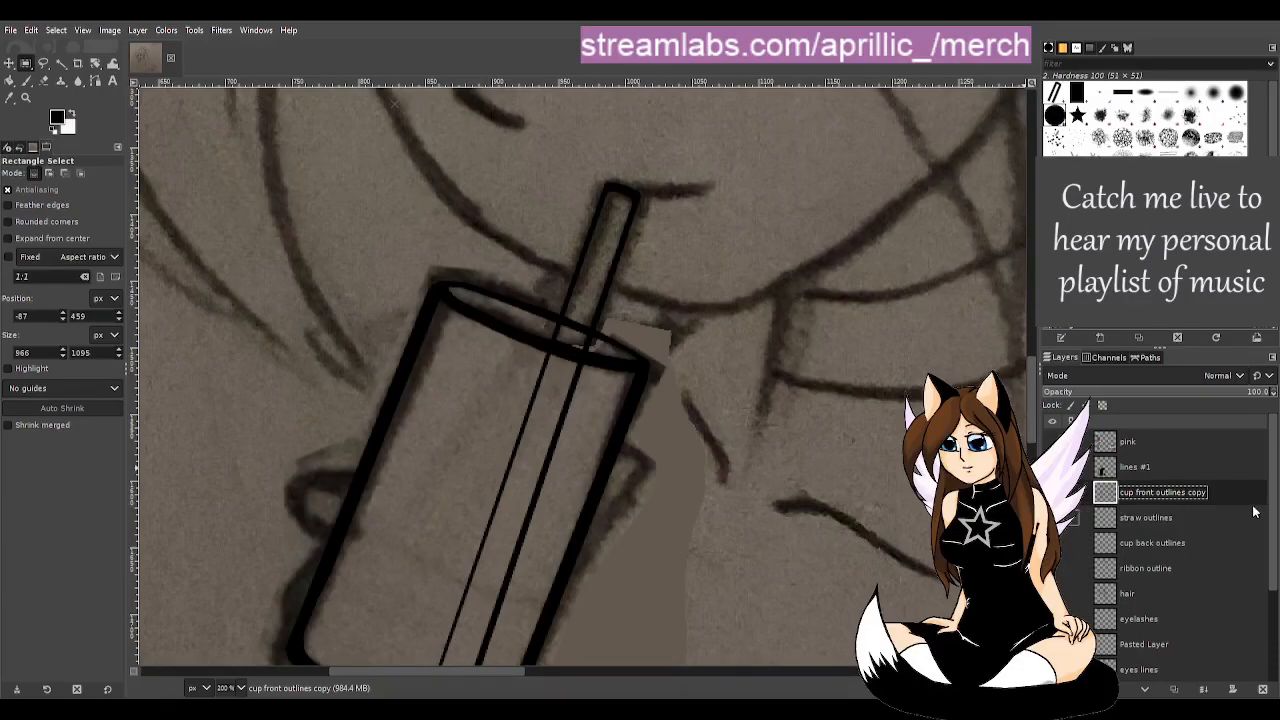
{"action": "scroll", "coordinate": [598, 368], "scroll_direction": "up", "scroll_amount": 1}
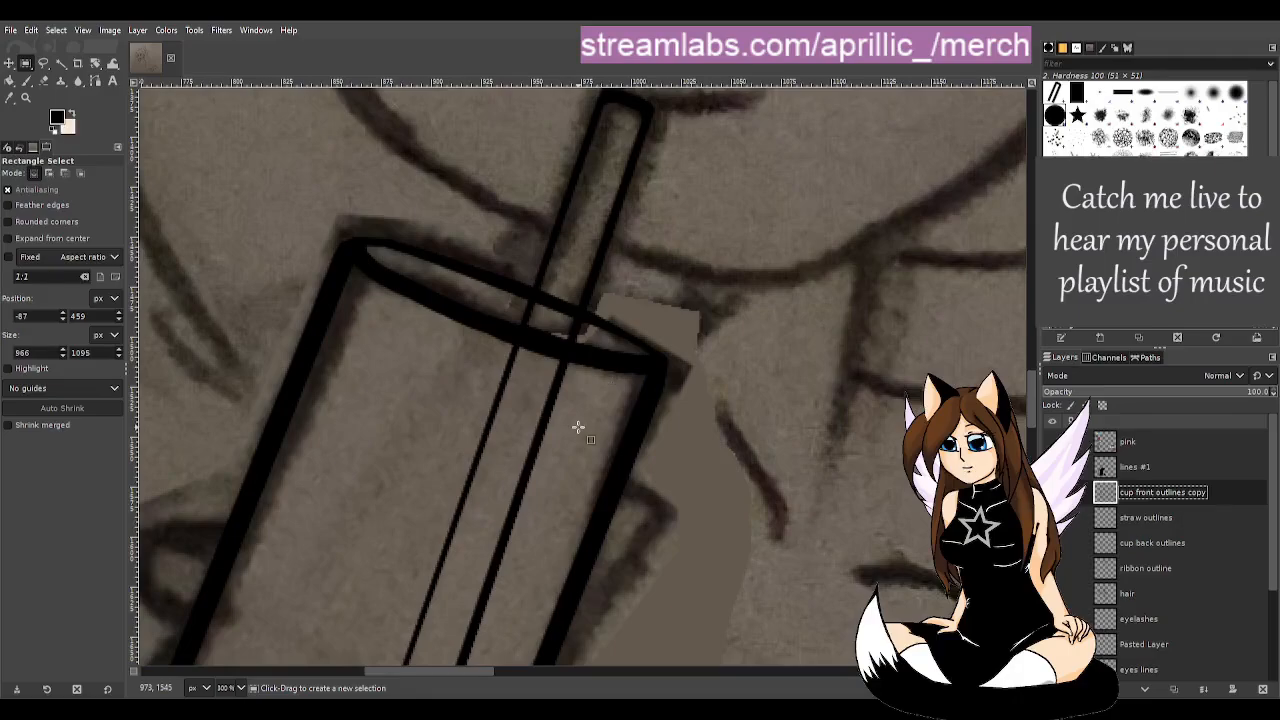
- Hide the cup back outlines layer and clean up the front rim's corner on the cup front outlines copy layer with the Eraser and Paintbrush
{"action": "key", "text": "shift+e"}
{"action": "left_click", "coordinate": [377, 251]}
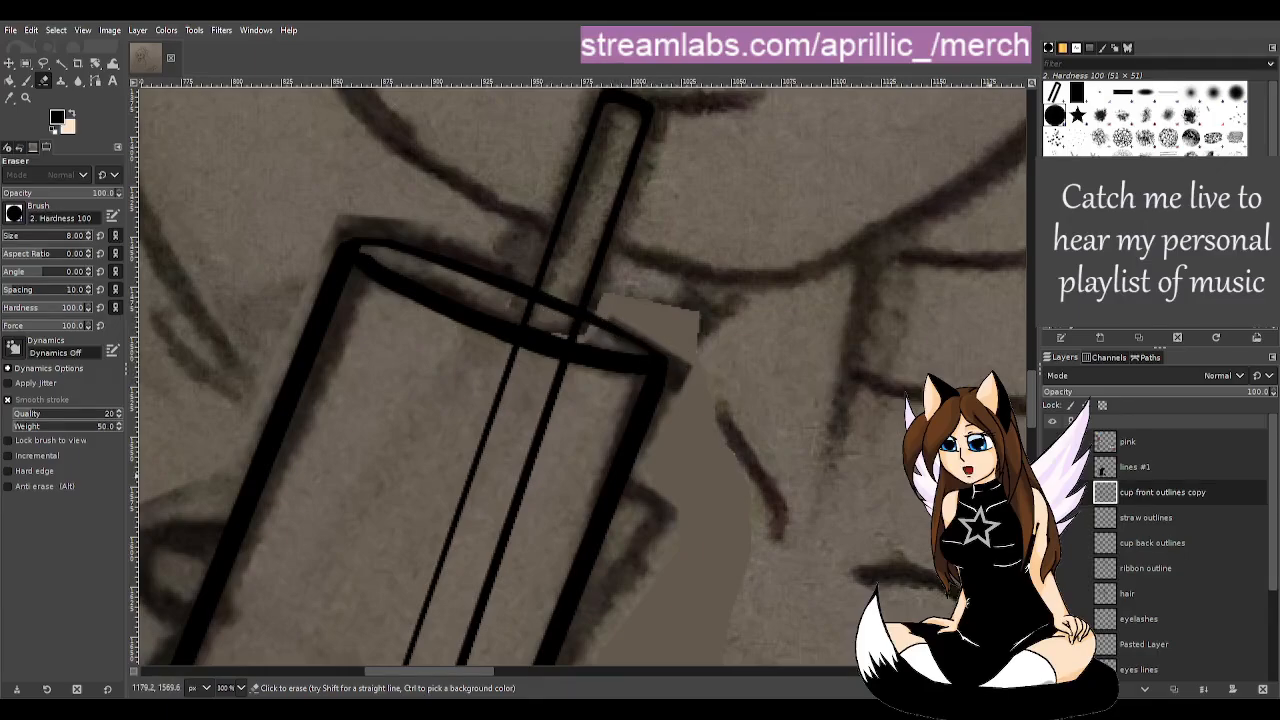
{"action": "left_click", "coordinate": [1071, 542]}
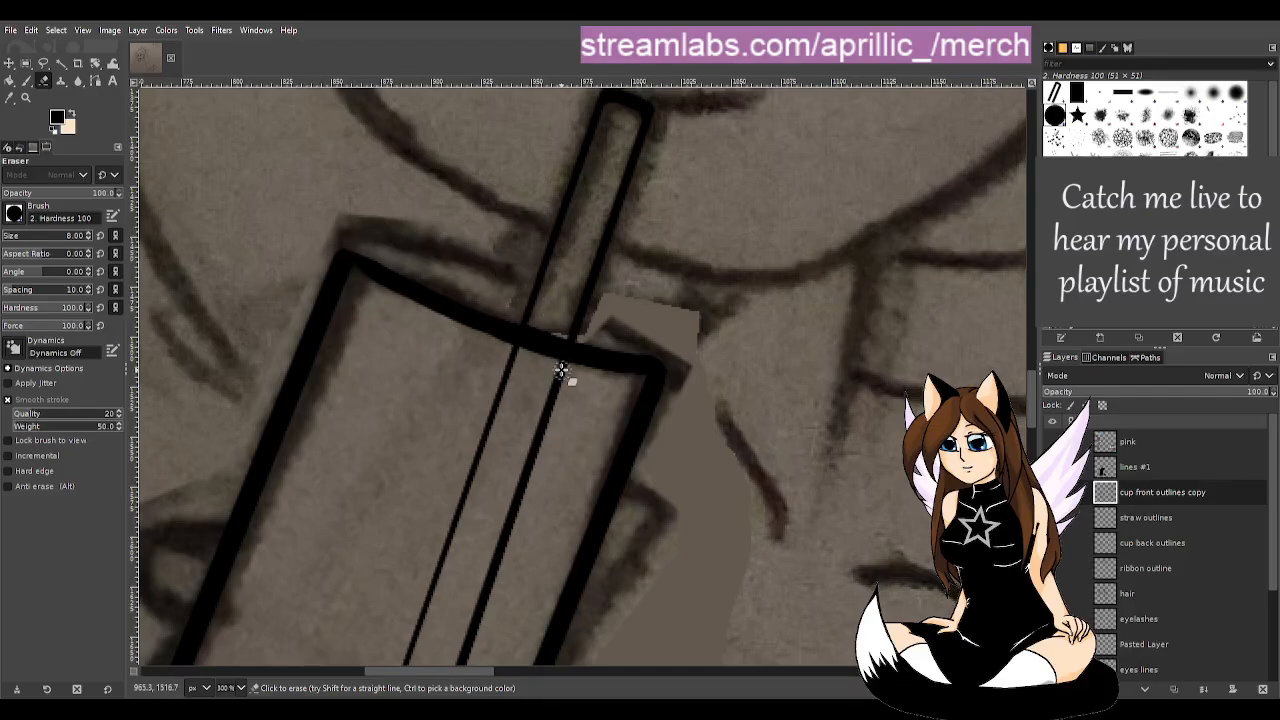
{"action": "key", "text": "p"}
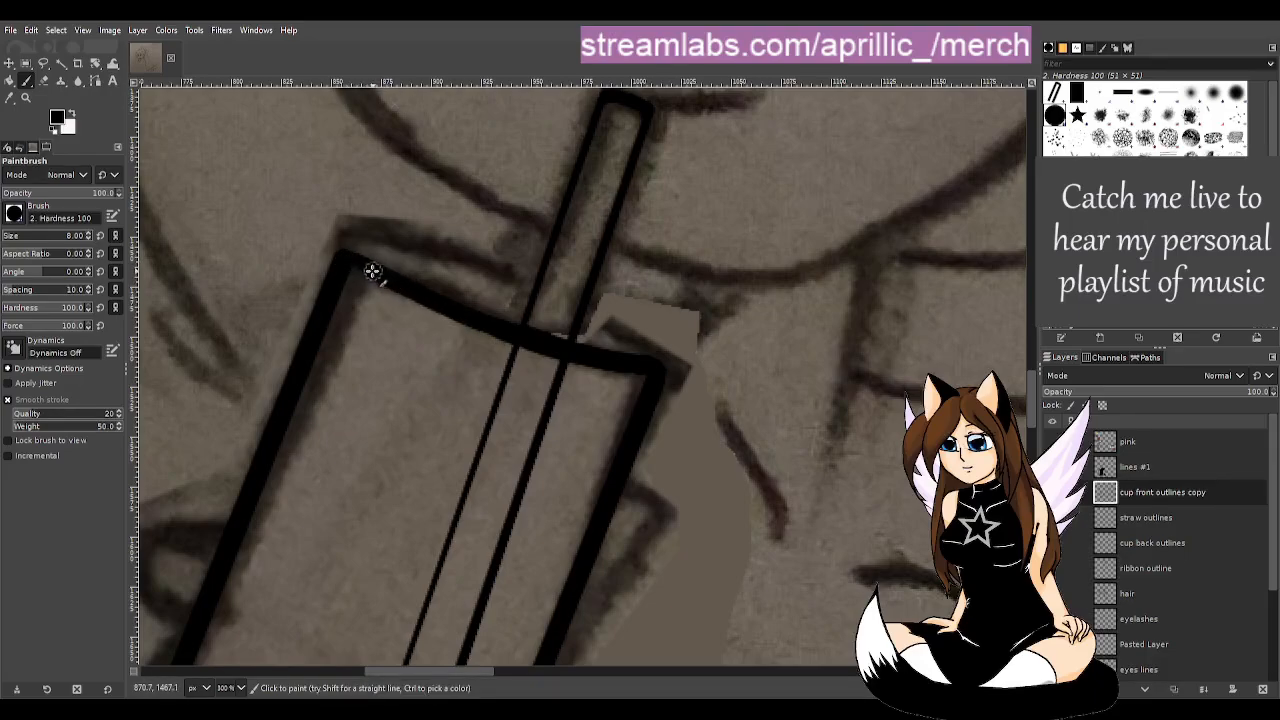
{"action": "left_click", "coordinate": [580, 351]}
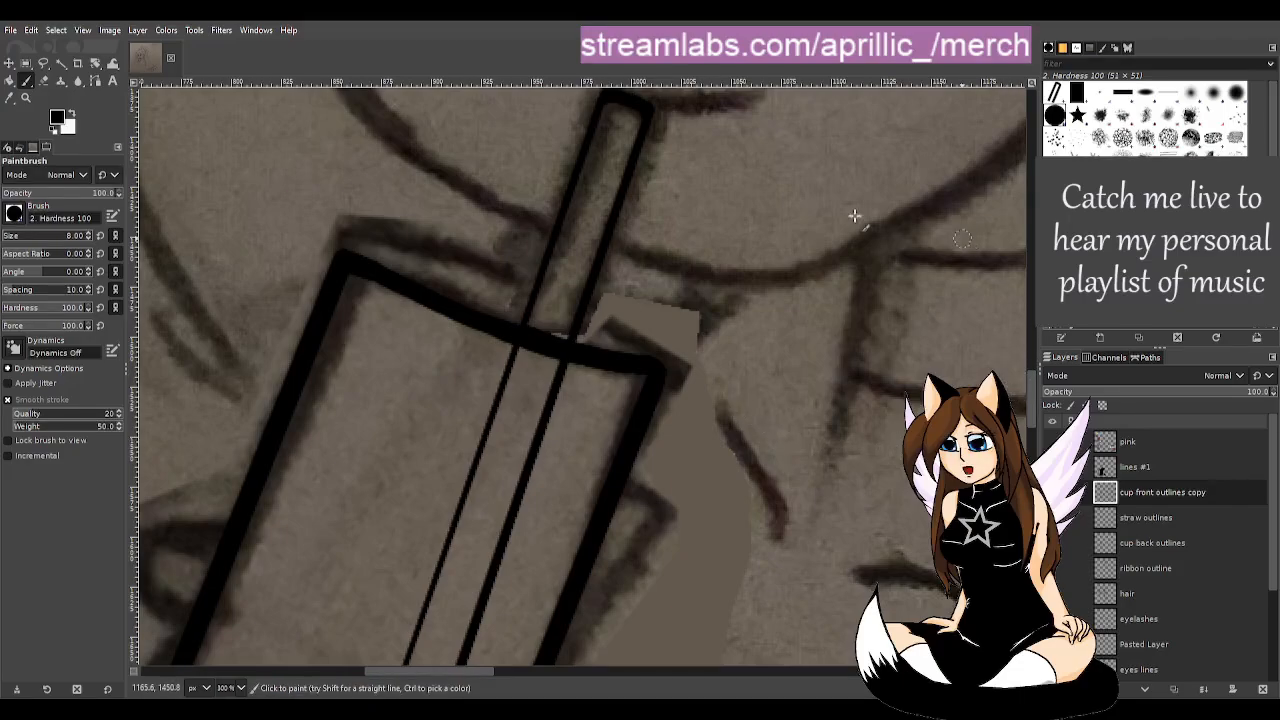
- Show the cup back outlines layer again and move it slightly so its rim curve sits closer to the front rim
{"action": "key", "text": "r"}
{"action": "scroll", "coordinate": [694, 420], "scroll_direction": "down", "scroll_amount": 3, "text": "ctrl"}
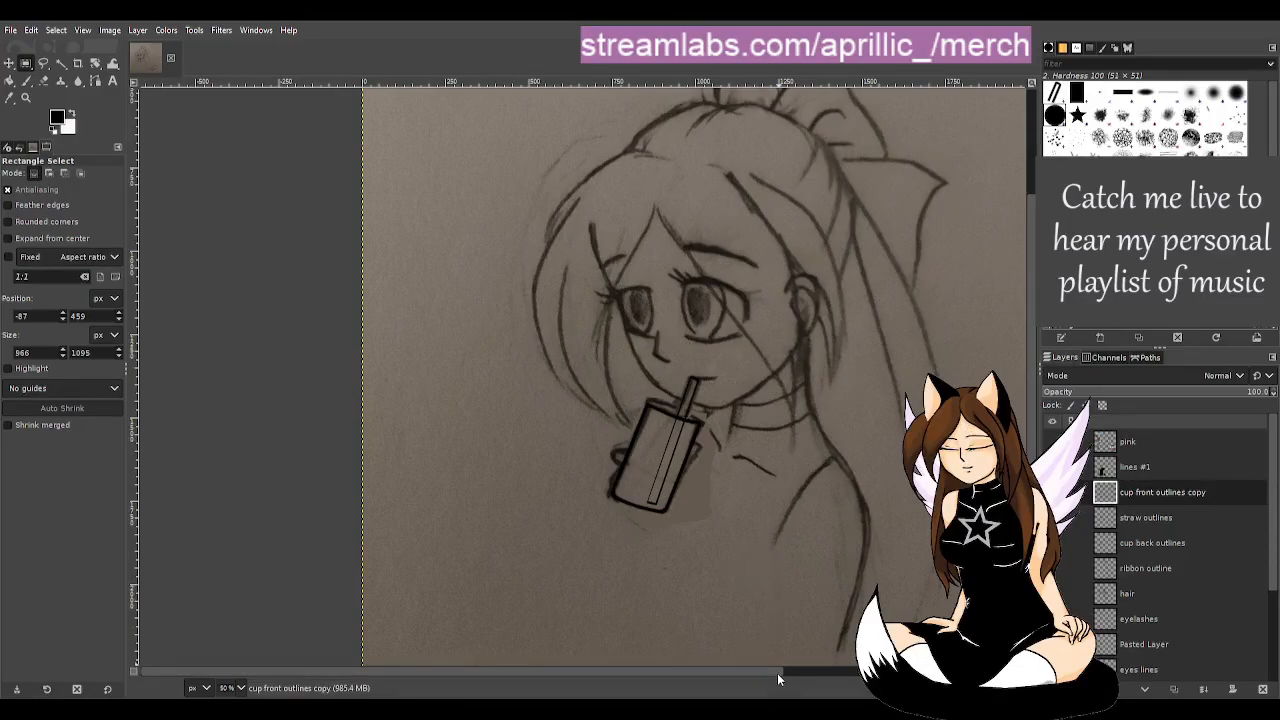
{"action": "scroll", "coordinate": [777, 673], "scroll_direction": "right", "scroll_amount": 3}
{"action": "left_click_drag", "start_coordinate": [789, 678], "coordinate": [777, 677]}
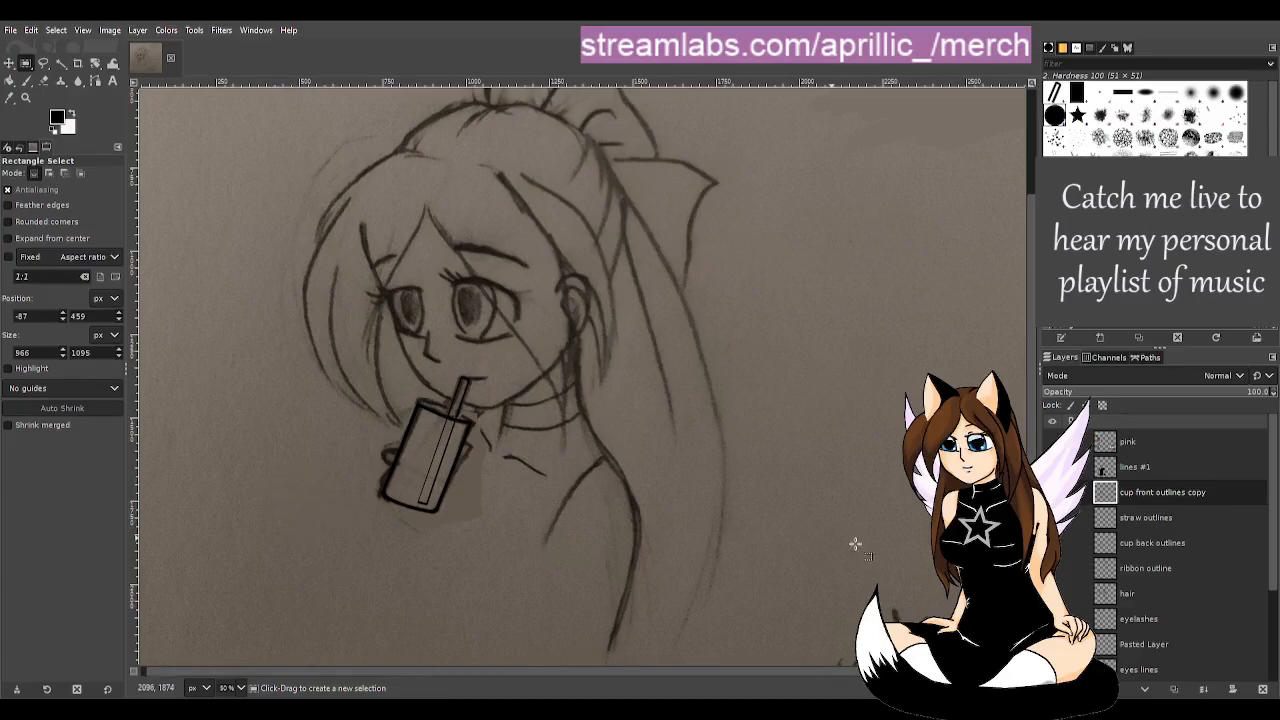
{"action": "left_click", "coordinate": [1054, 544]}
{"action": "left_click", "coordinate": [1177, 545]}
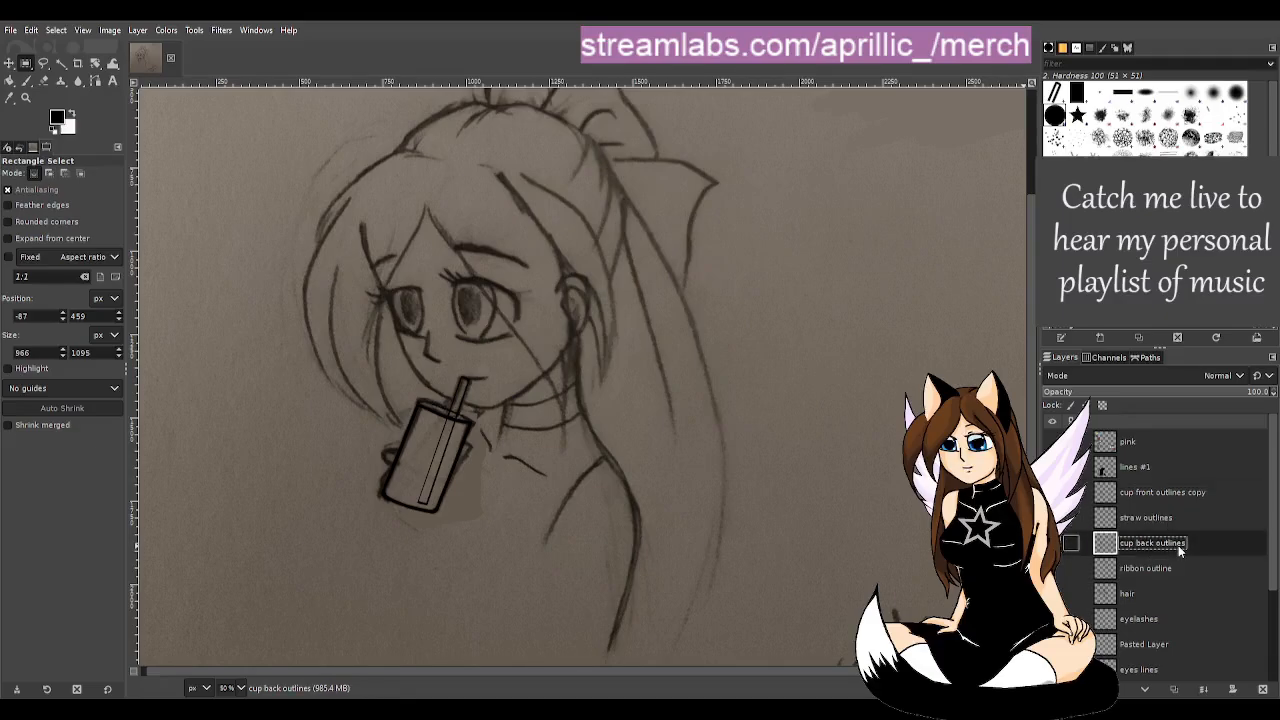
{"action": "left_click", "coordinate": [15, 66]}
{"action": "scroll", "coordinate": [377, 557], "scroll_direction": "up", "scroll_amount": 2}
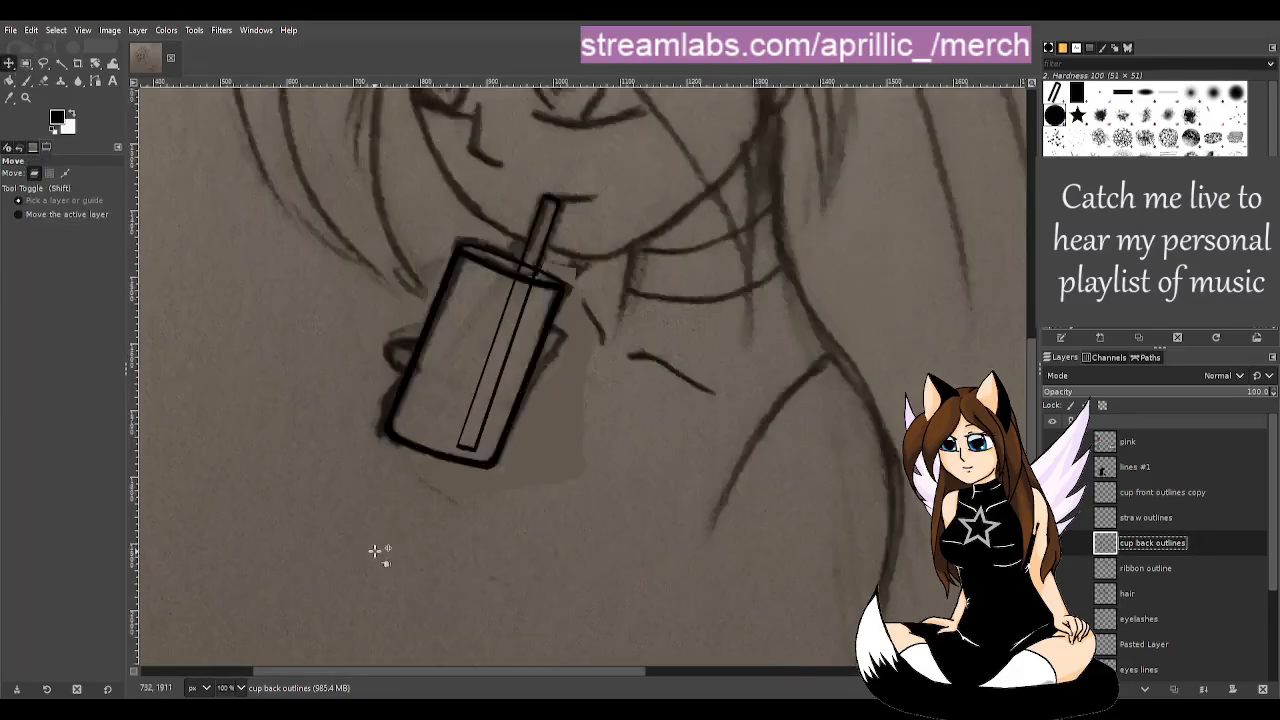
{"action": "scroll", "coordinate": [483, 380], "scroll_direction": "up", "scroll_amount": 1}
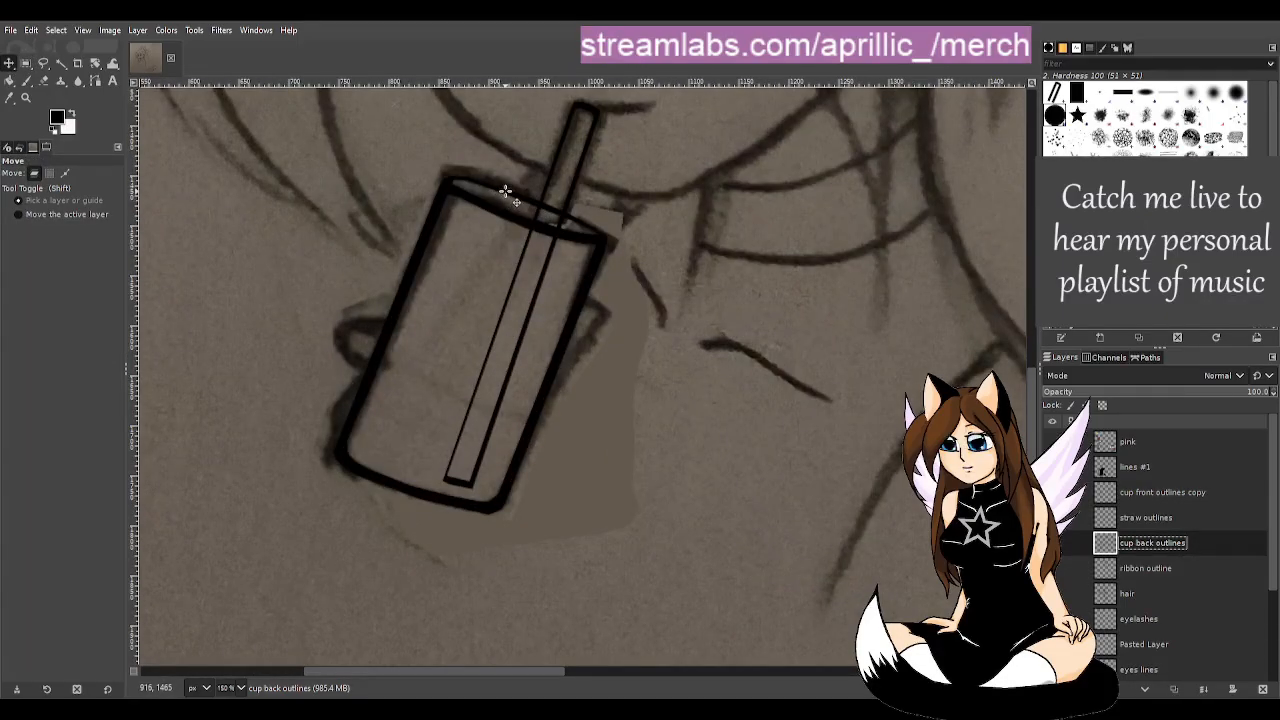
{"action": "left_click_drag", "start_coordinate": [505, 191], "coordinate": [502, 193]}
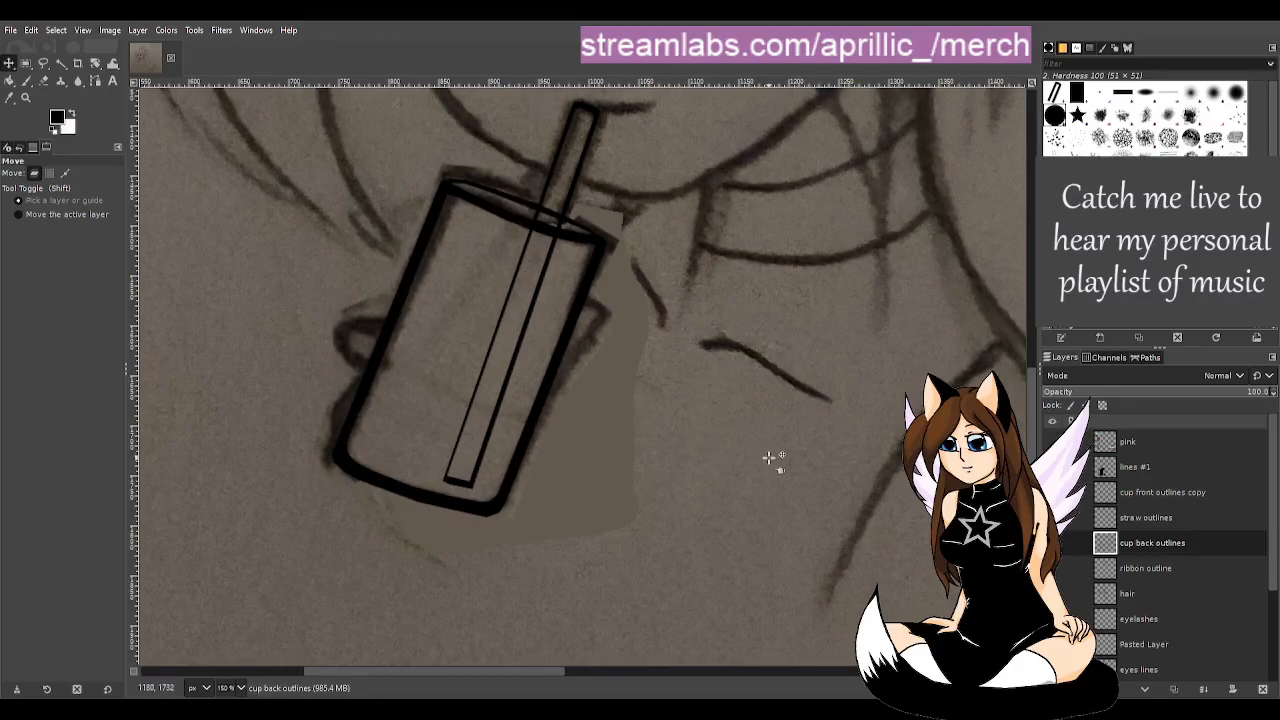
- Nudge the cup back outlines layer slightly down to refine the alignment of the cup's back rim
{"action": "scroll", "coordinate": [794, 394], "scroll_direction": "down", "scroll_amount": 2}
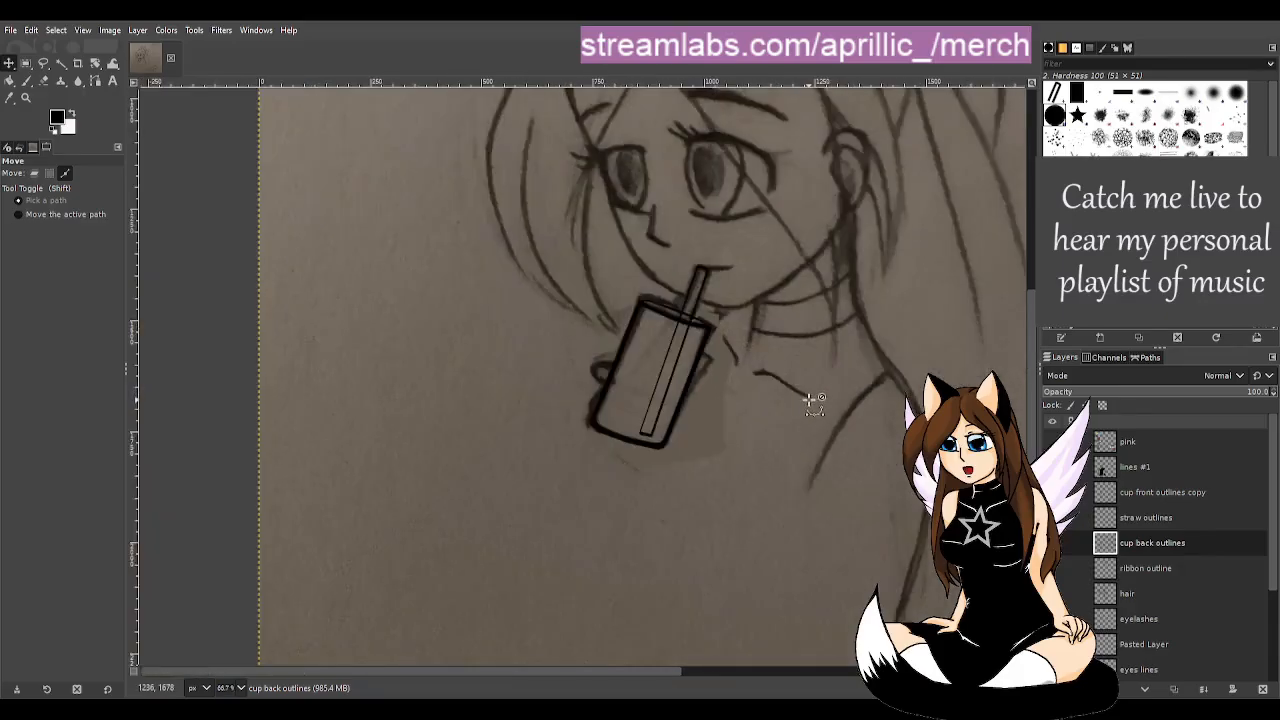
{"action": "scroll", "coordinate": [845, 380], "scroll_direction": "down", "scroll_amount": 1}
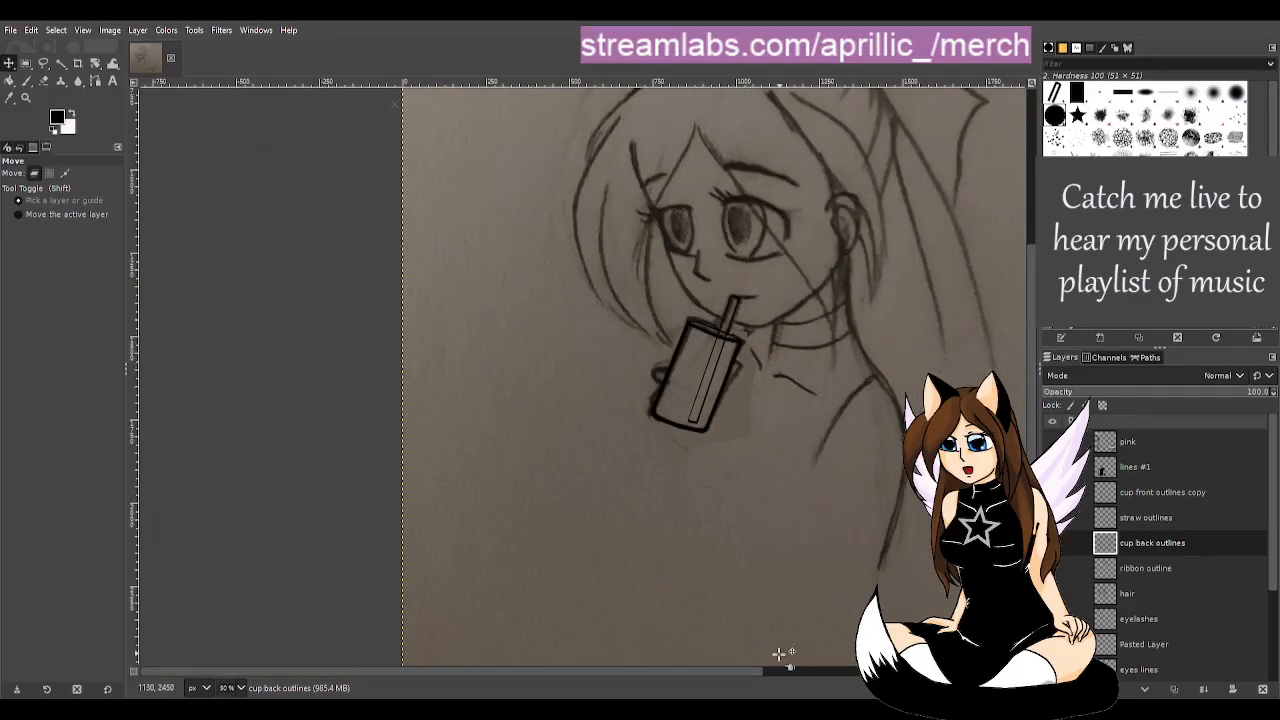
{"action": "left_click_drag", "start_coordinate": [726, 669], "coordinate": [787, 666]}
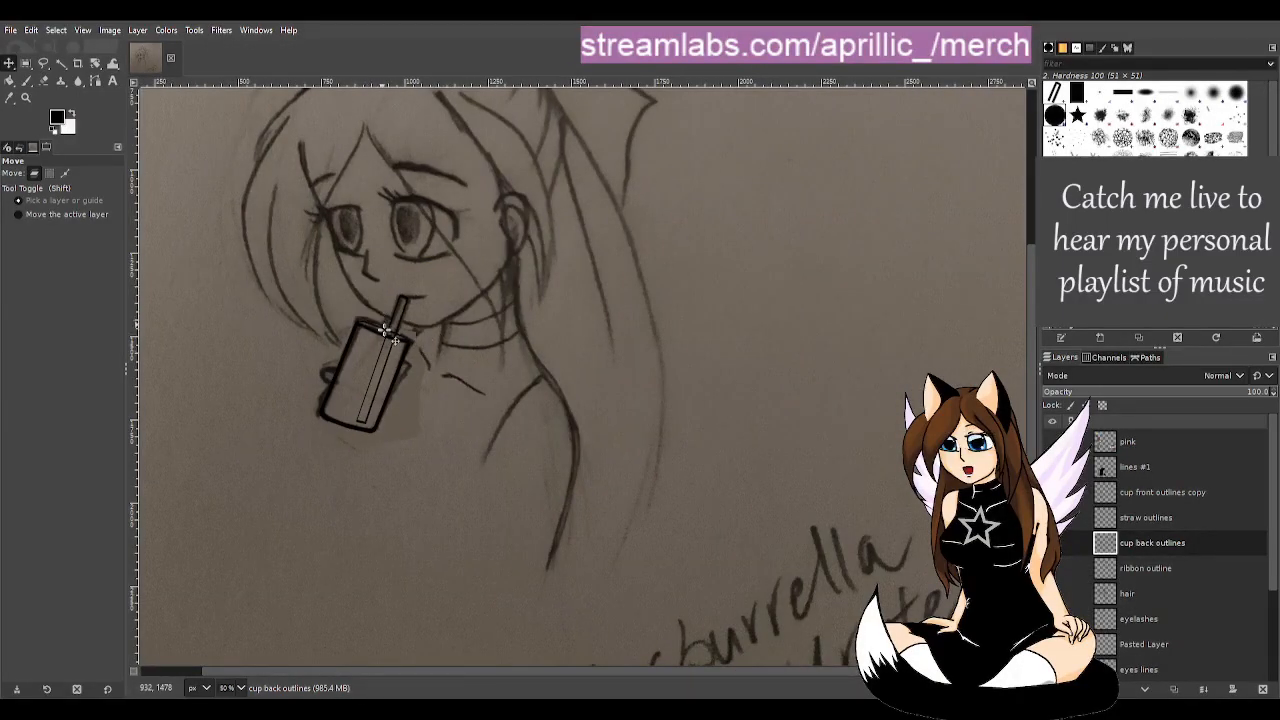
{"action": "scroll", "coordinate": [345, 300], "scroll_direction": "up", "scroll_amount": 4}
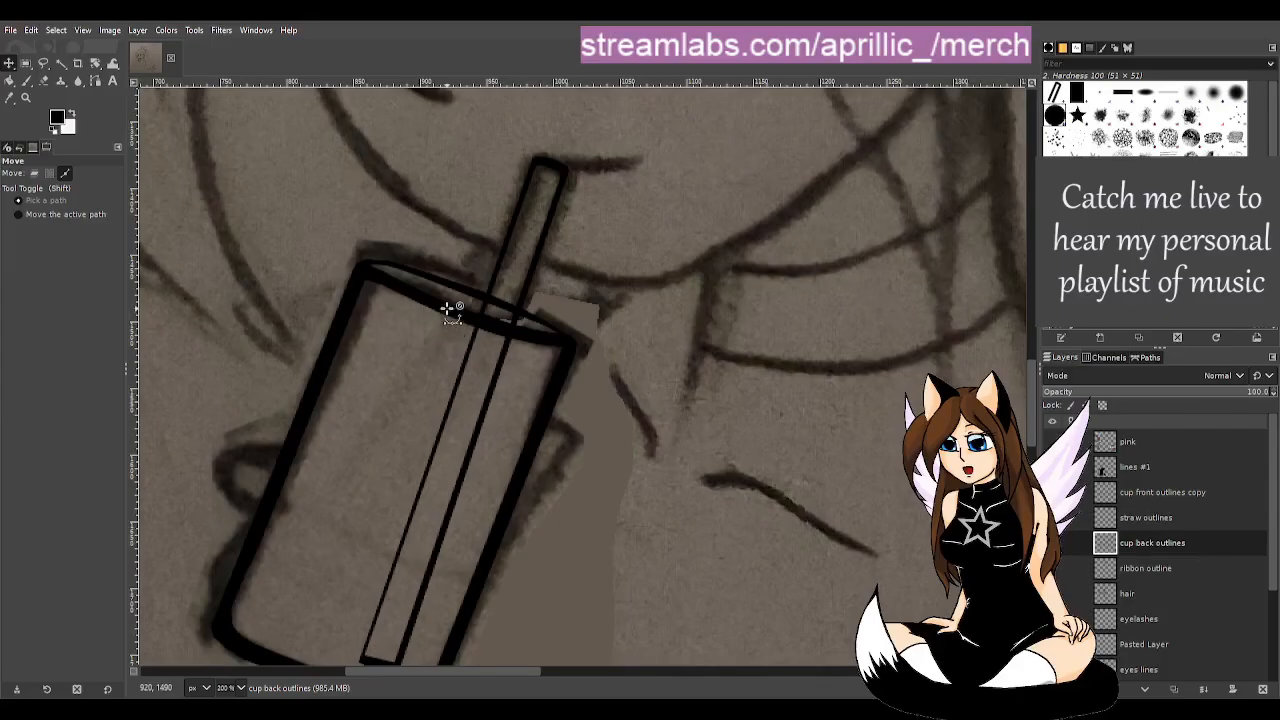
{"action": "left_click", "coordinate": [489, 297]}
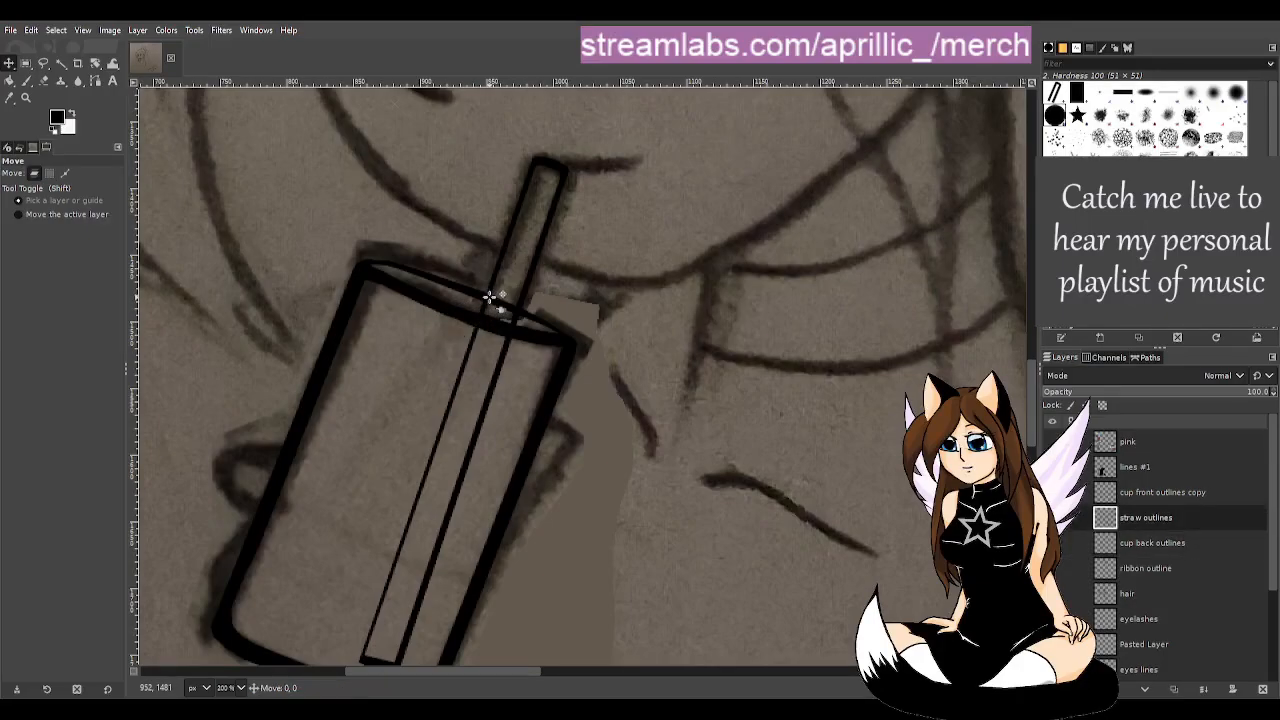
{"action": "left_click", "coordinate": [484, 297]}
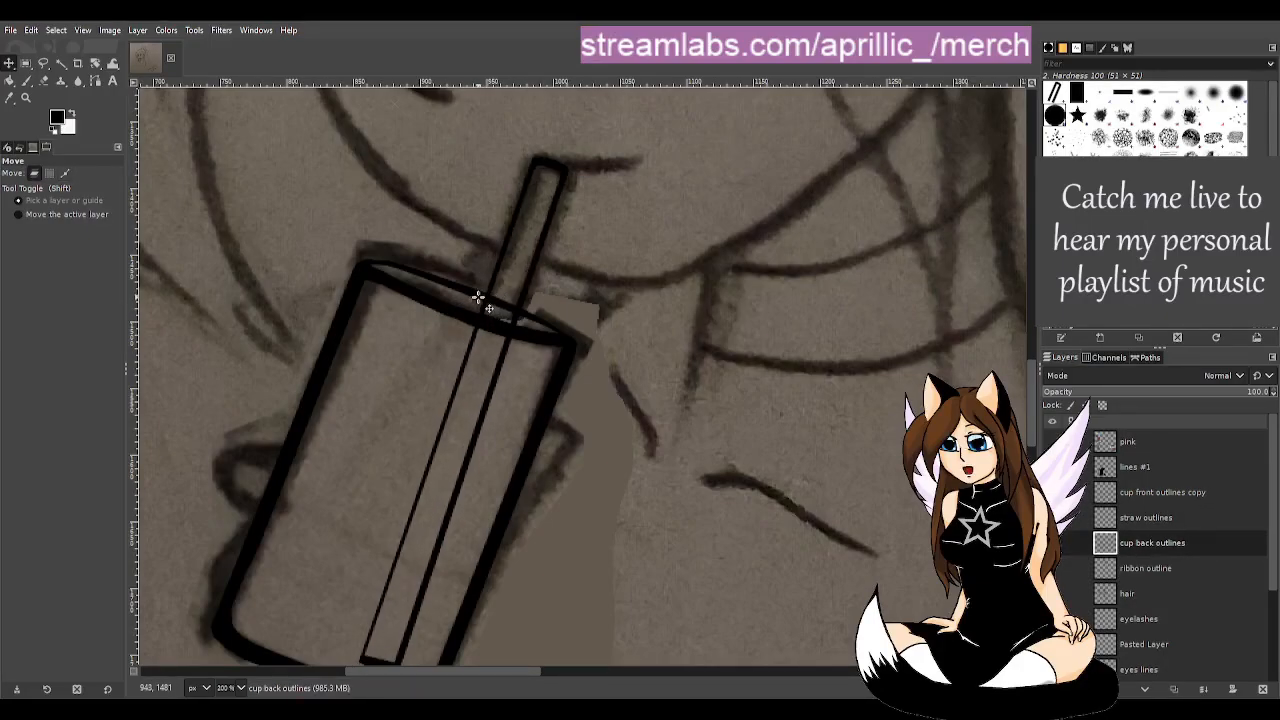
{"action": "left_click", "coordinate": [474, 292]}
{"action": "left_click_drag", "start_coordinate": [472, 294], "coordinate": [473, 295]}
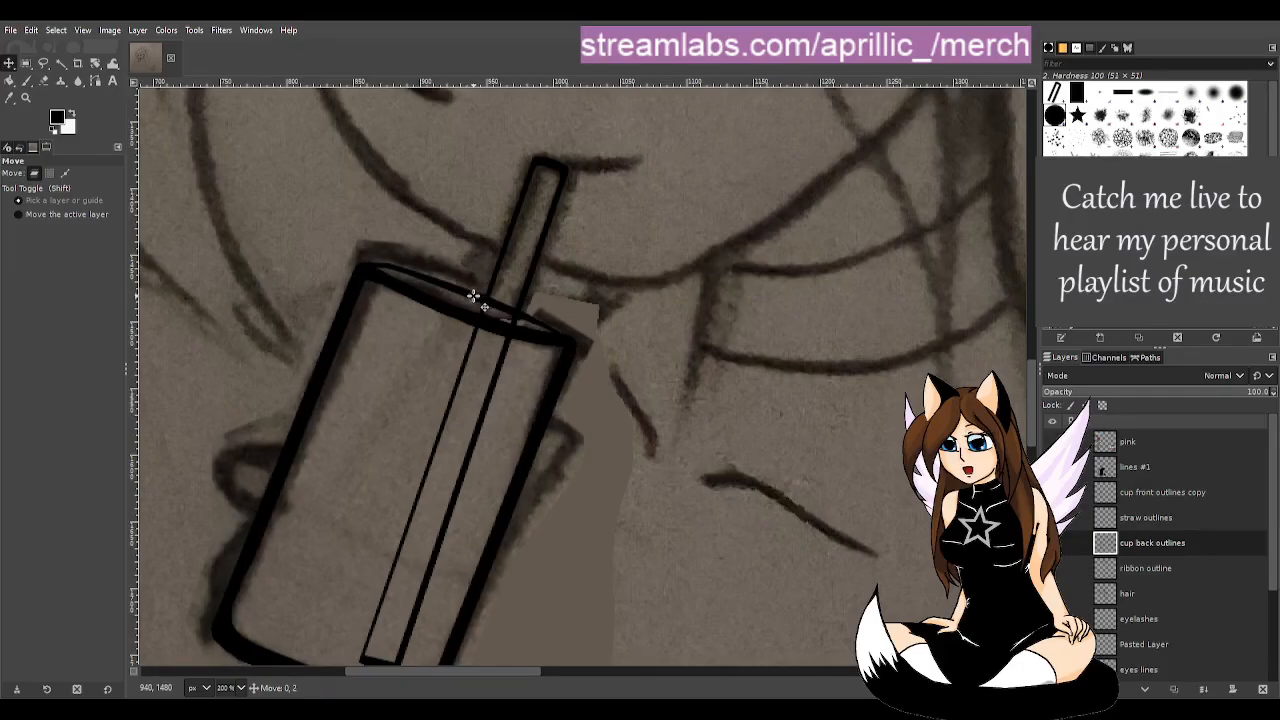
- Toggle the visibility of the cup front outlines copy layer to compare it with the cup back outlines
{"action": "scroll", "coordinate": [648, 378], "scroll_direction": "down", "scroll_amount": 2, "text": "ctrl"}
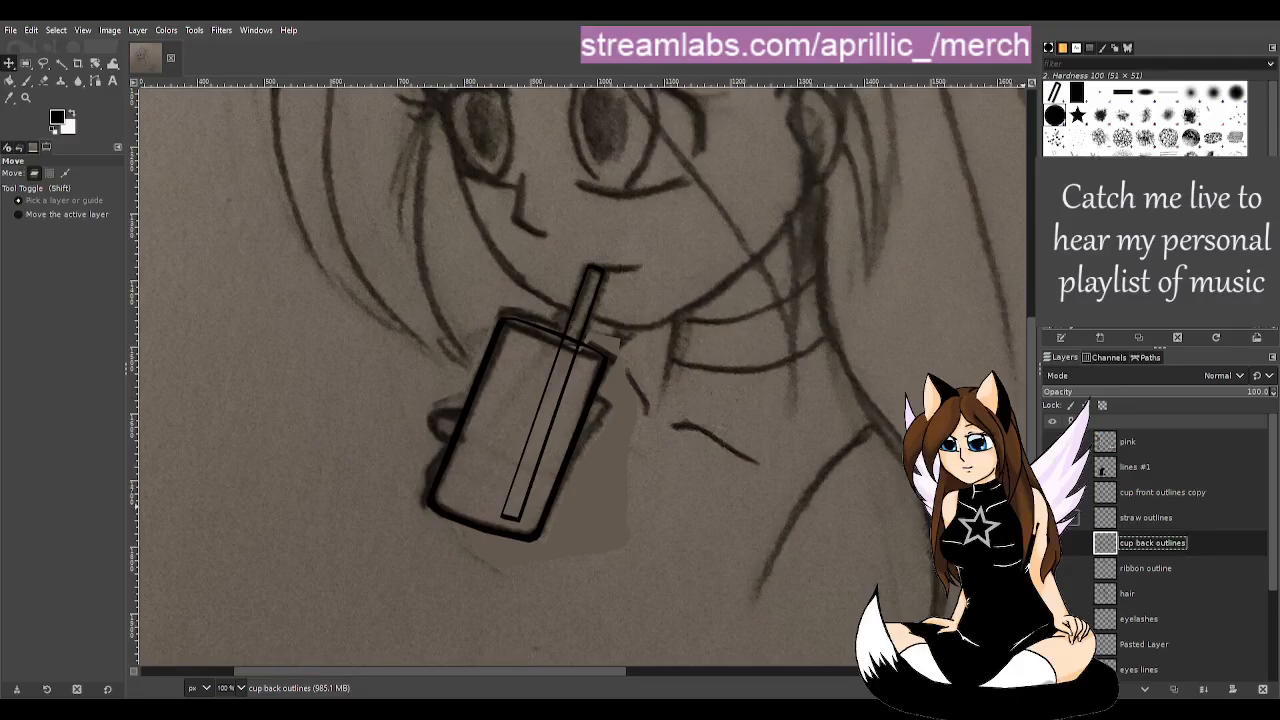
{"action": "left_click", "coordinate": [1052, 492]}
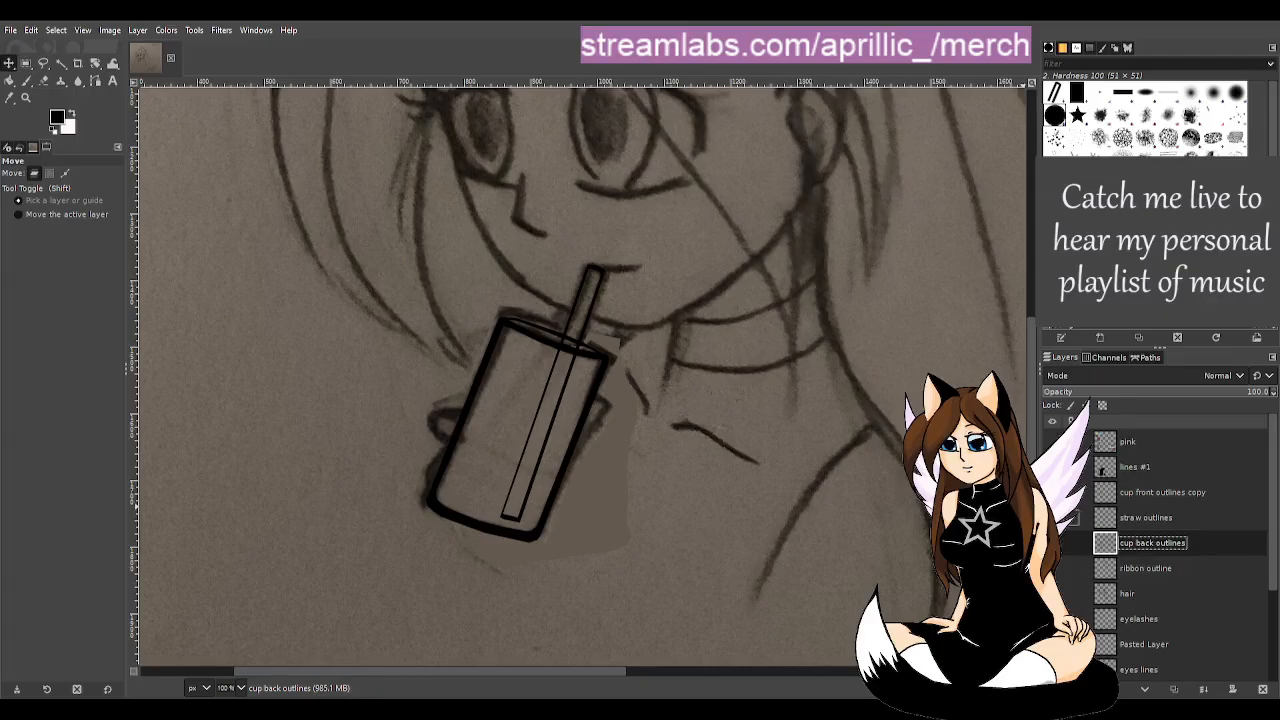
{"action": "left_click", "coordinate": [1052, 492]}
{"action": "left_click", "coordinate": [1052, 492]}
- Flip the cup front outlines copy layer horizontally and vertically
{"action": "left_click", "coordinate": [1160, 491]}
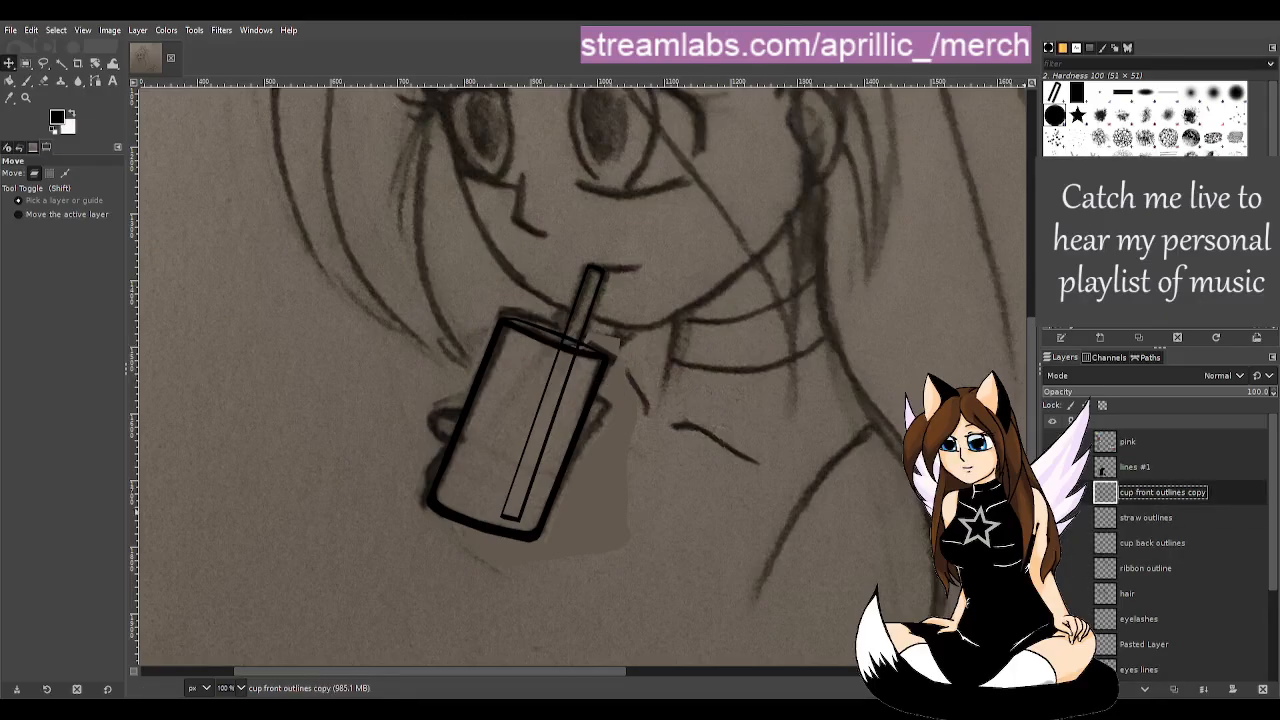
{"action": "left_click", "coordinate": [91, 65]}
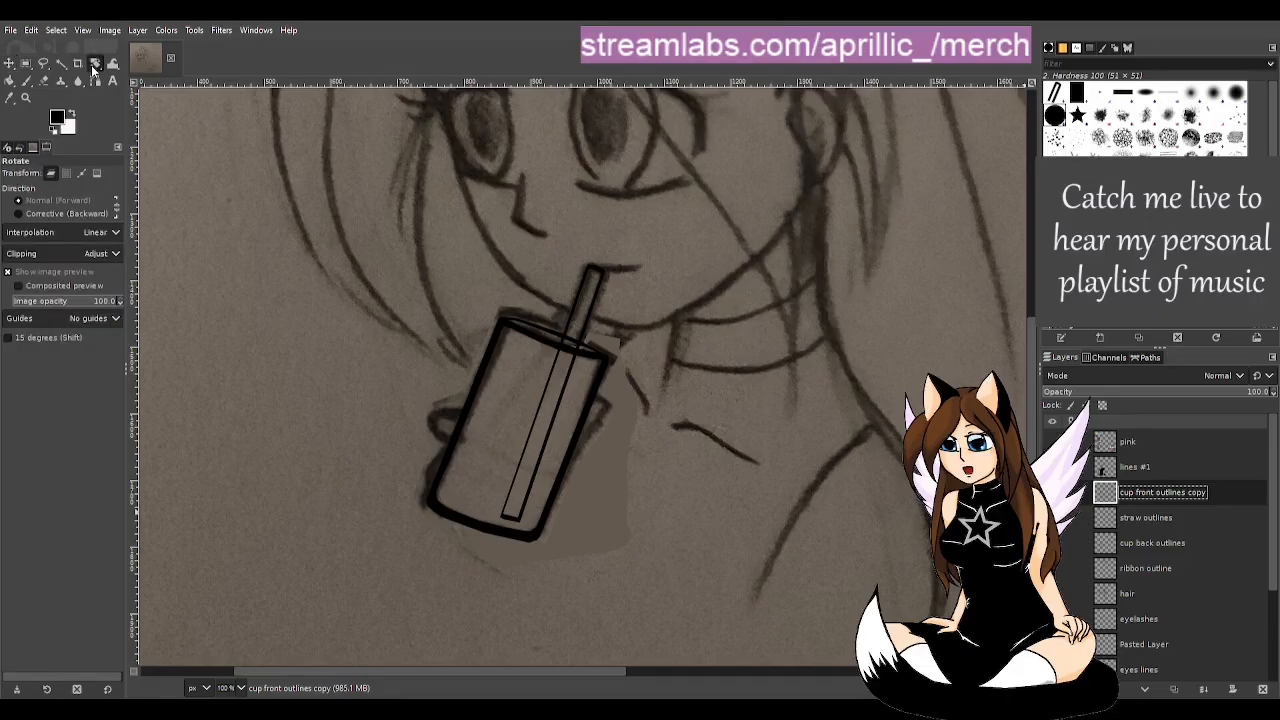
{"action": "key", "text": "shift+f"}
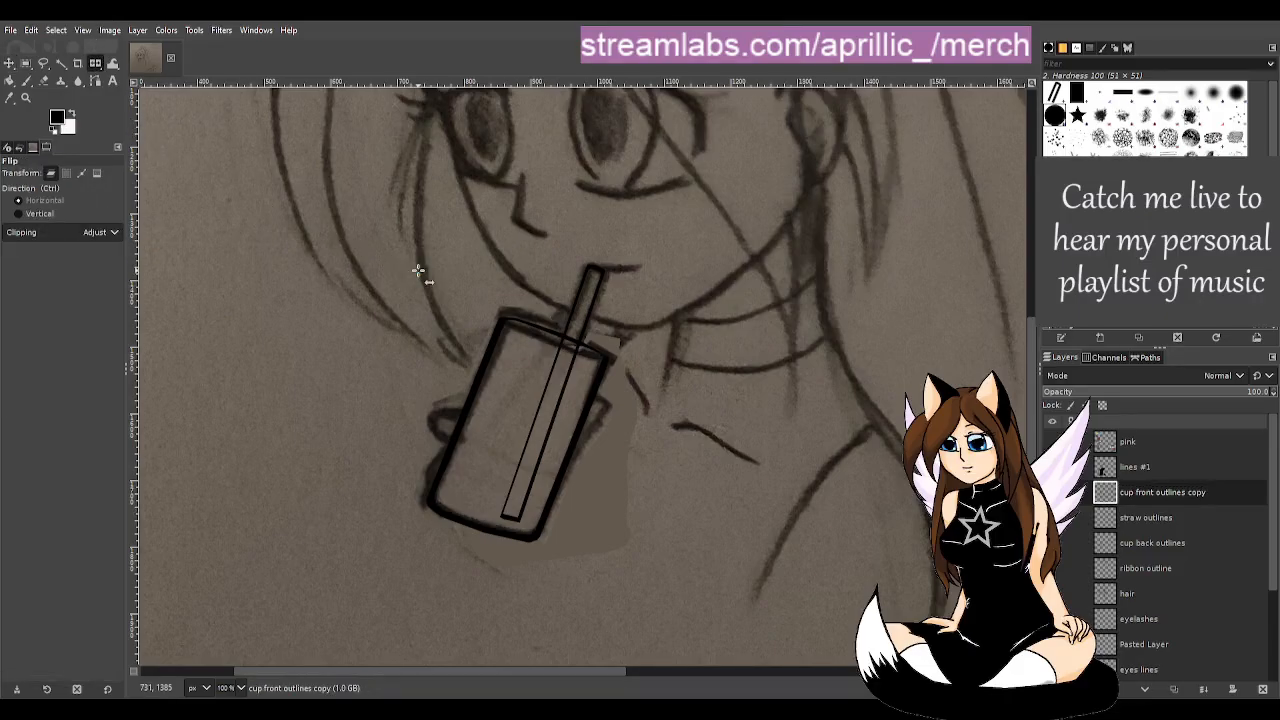
{"action": "scroll", "coordinate": [437, 314], "scroll_direction": "down", "scroll_amount": 4}
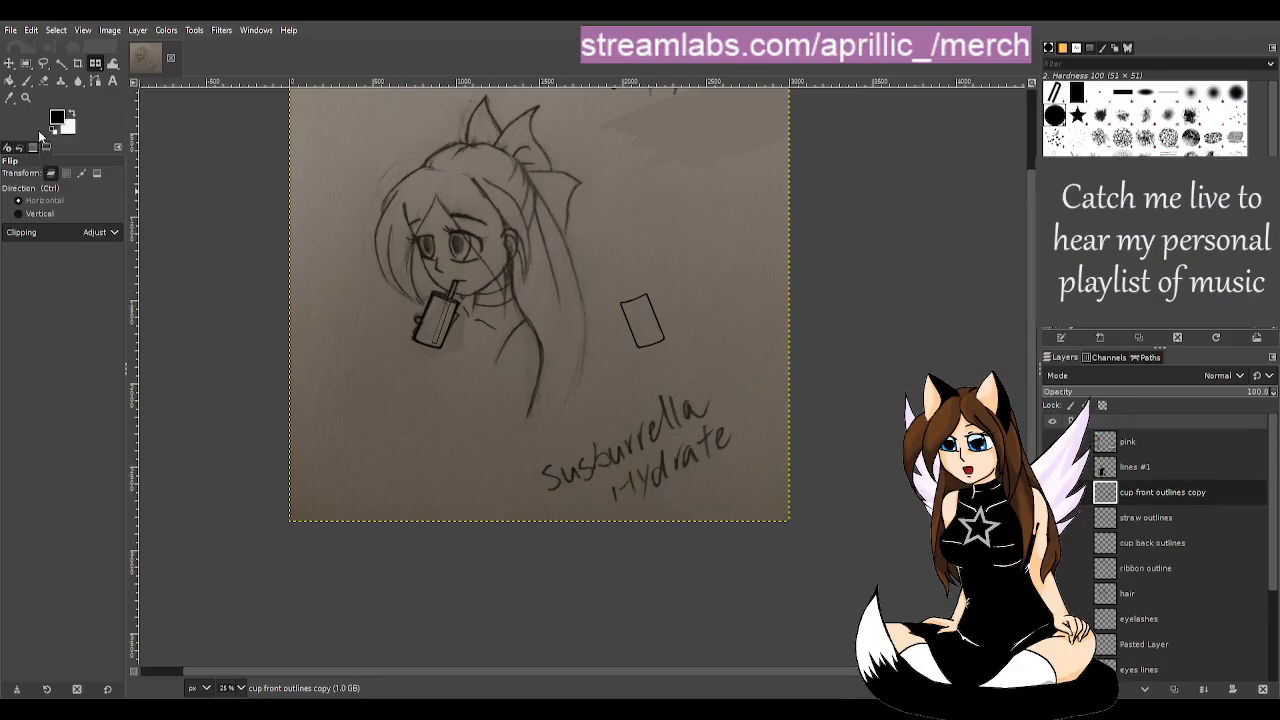
{"action": "left_click", "coordinate": [40, 213]}
{"action": "left_click", "coordinate": [640, 335]}
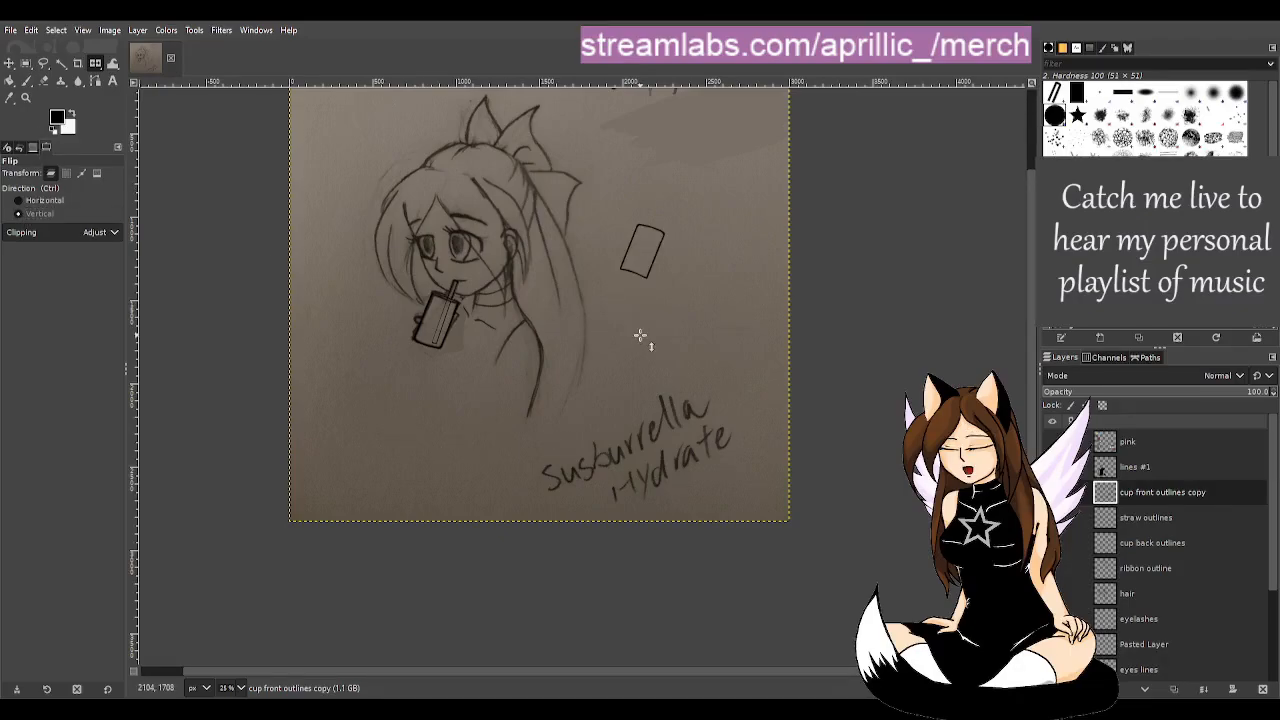
- Move the flipped cup outline back onto the sketched cup and align its side edges with the existing cup outline
{"action": "left_click", "coordinate": [9, 63]}
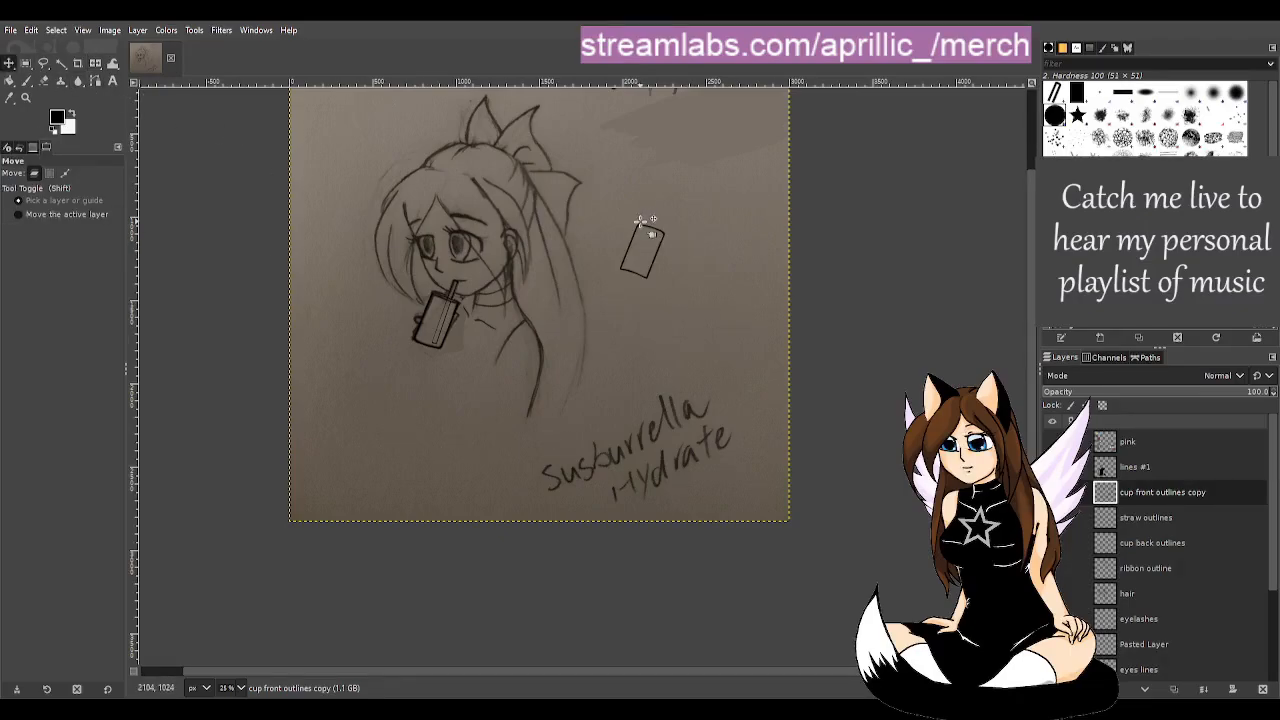
{"action": "scroll", "coordinate": [645, 220], "scroll_direction": "up", "scroll_amount": 2}
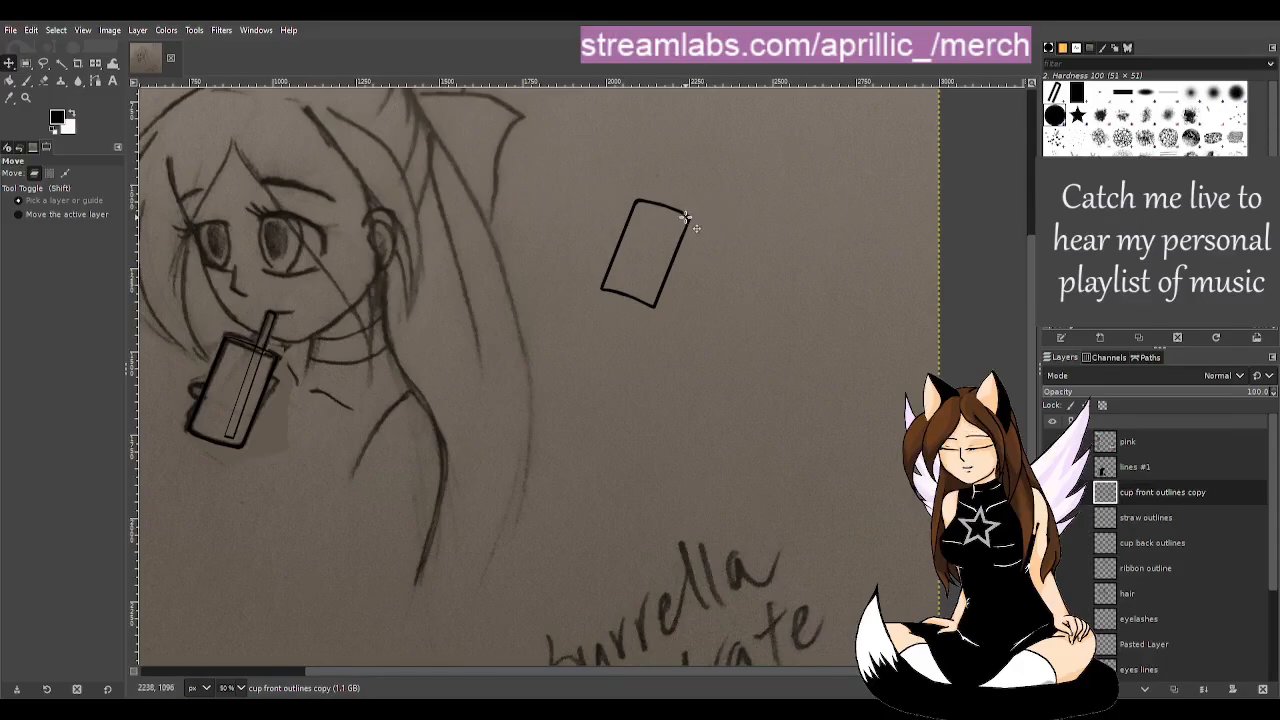
{"action": "mouse_move", "coordinate": [687, 216]}
{"action": "left_mouse_down"}
{"action": "mouse_move", "coordinate": [239, 358]}
{"action": "mouse_move", "coordinate": [271, 357]}
{"action": "left_mouse_up"}
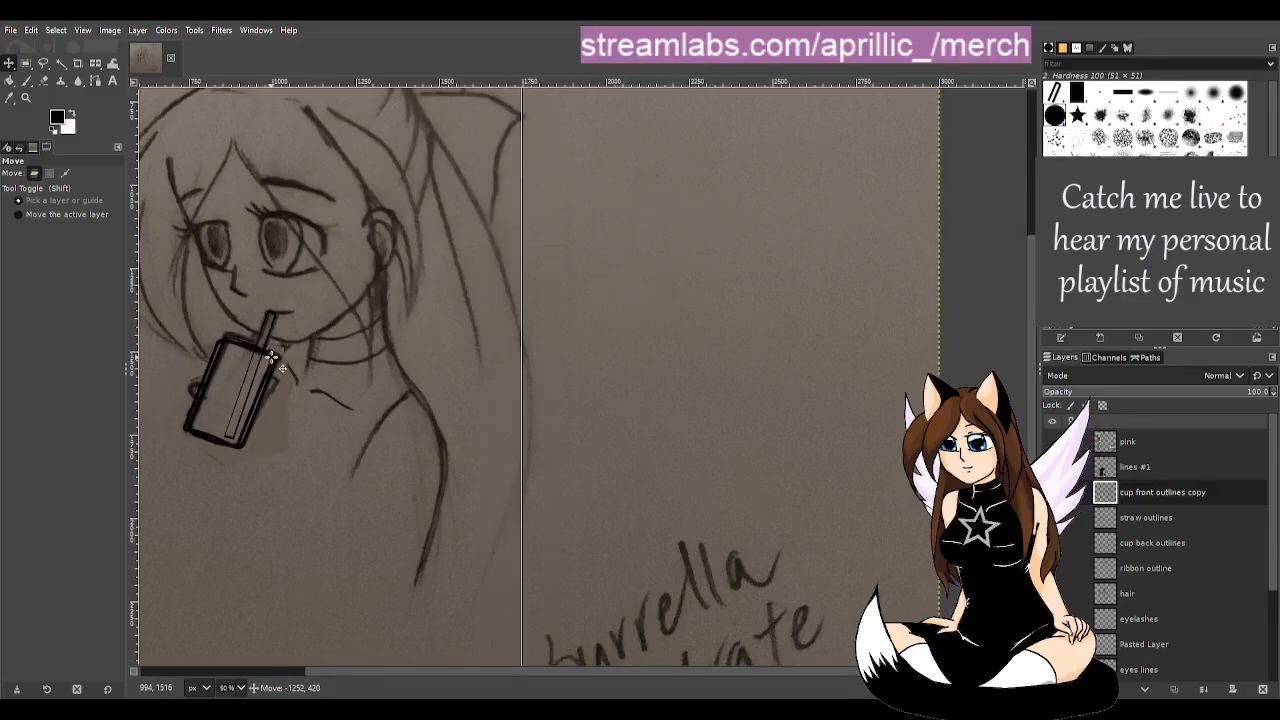
{"action": "scroll", "coordinate": [271, 357], "scroll_direction": "up", "scroll_amount": 1}
{"action": "scroll", "coordinate": [177, 443], "scroll_direction": "up", "scroll_amount": 2}
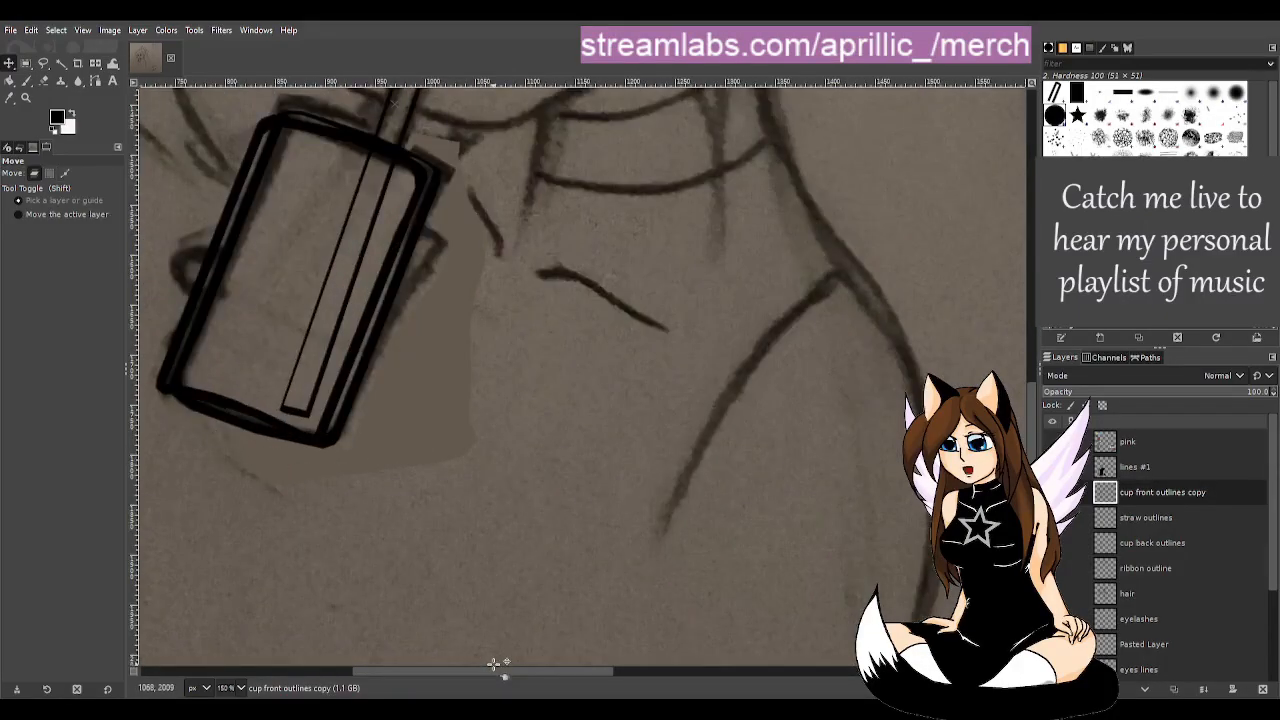
{"action": "left_click_drag", "start_coordinate": [493, 668], "coordinate": [438, 668]}
{"action": "scroll", "coordinate": [608, 457], "scroll_direction": "up", "scroll_amount": 3}
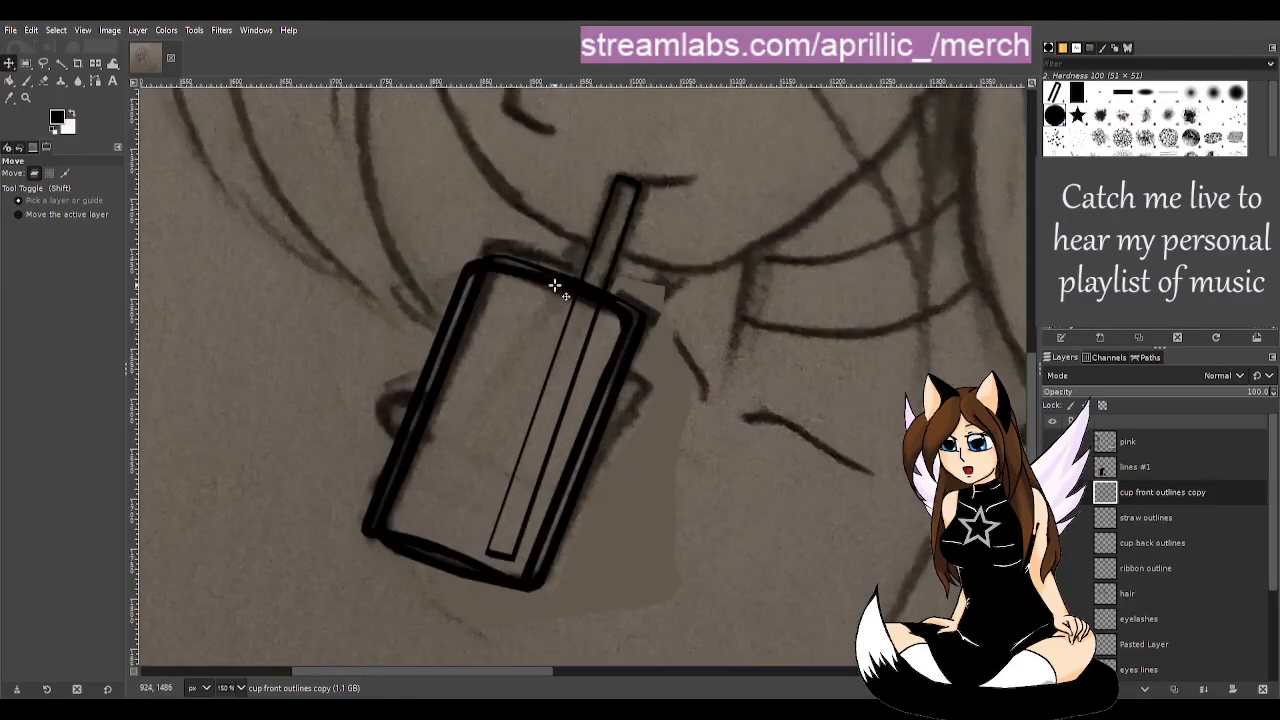
{"action": "left_click_drag", "start_coordinate": [555, 286], "coordinate": [572, 281]}
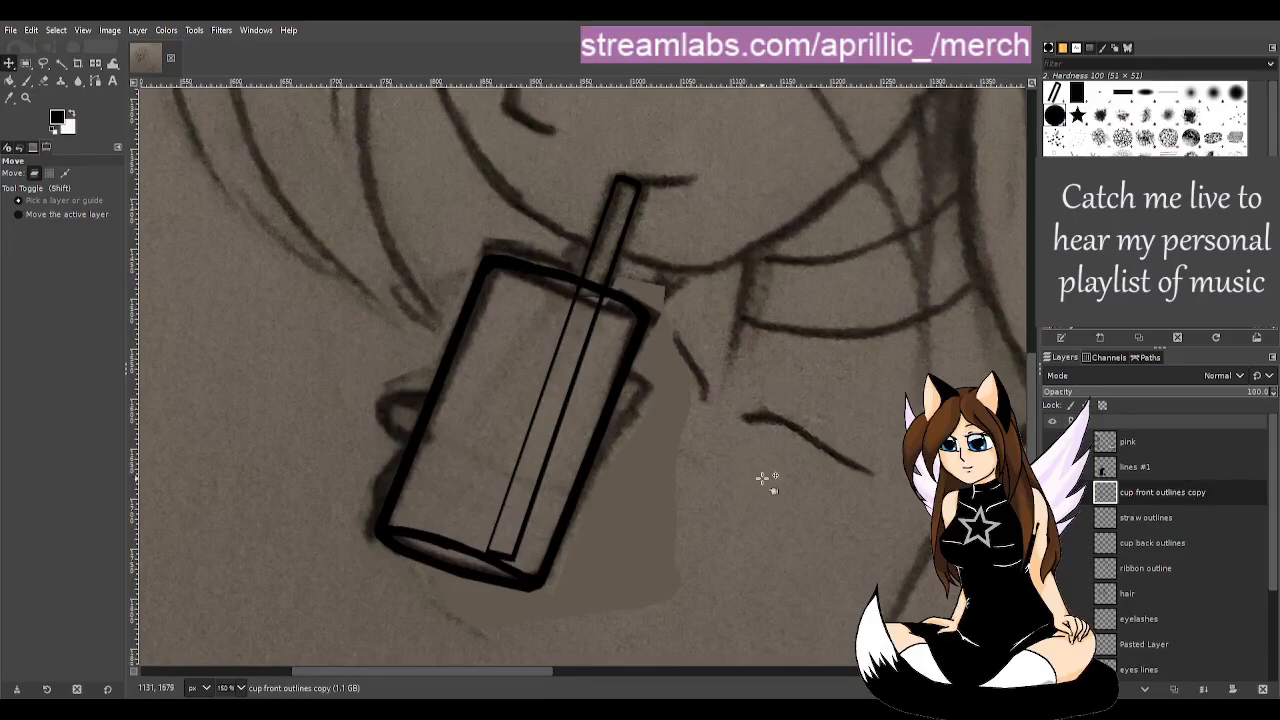
- Compare the cup front outlines copy layer by toggling its visibility, and clean up its line at the cup's bottom edge with the Eraser
{"action": "scroll", "coordinate": [741, 489], "scroll_direction": "down", "scroll_amount": 2}
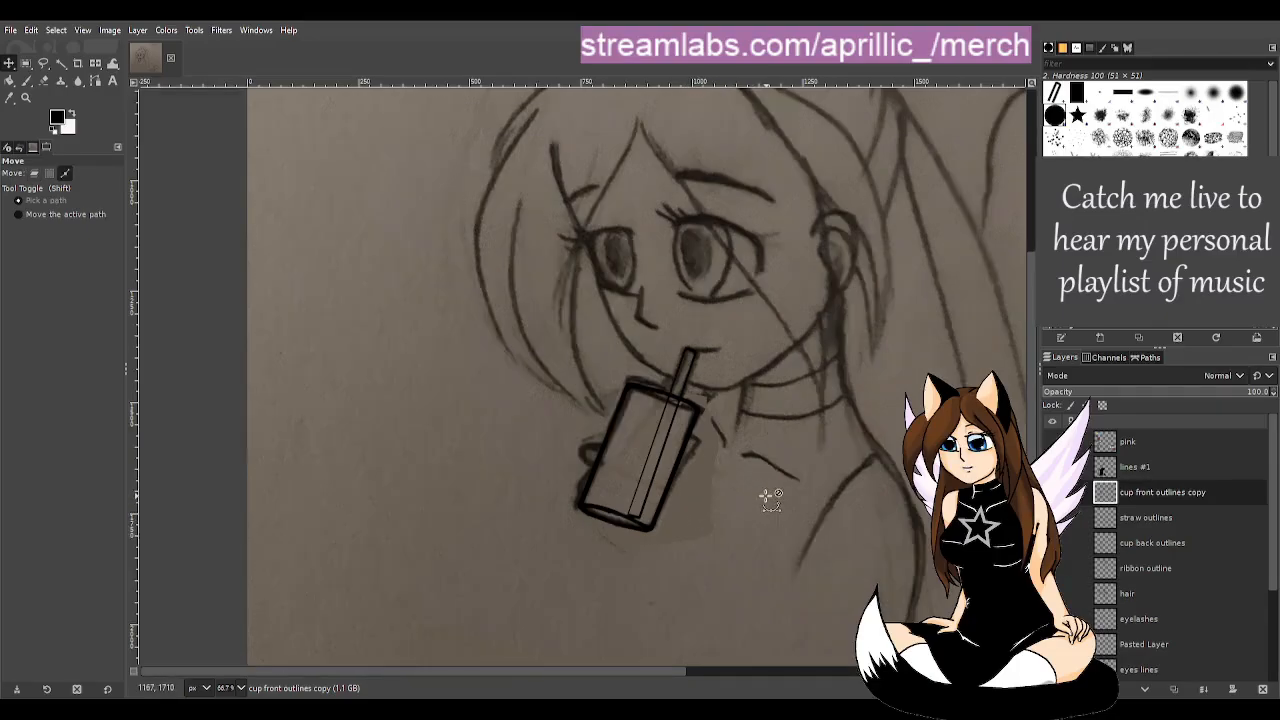
{"action": "scroll", "coordinate": [738, 463], "scroll_direction": "up", "scroll_amount": 2}
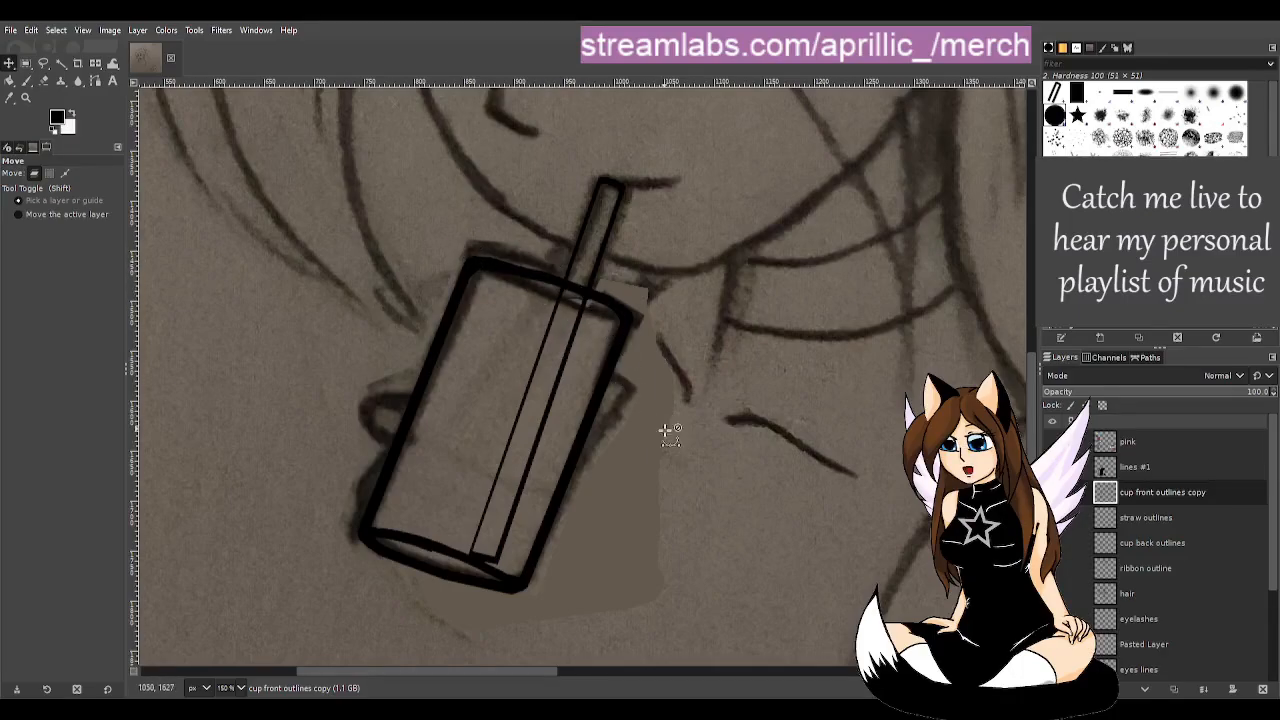
{"action": "scroll", "coordinate": [668, 440], "scroll_direction": "up", "scroll_amount": 1}
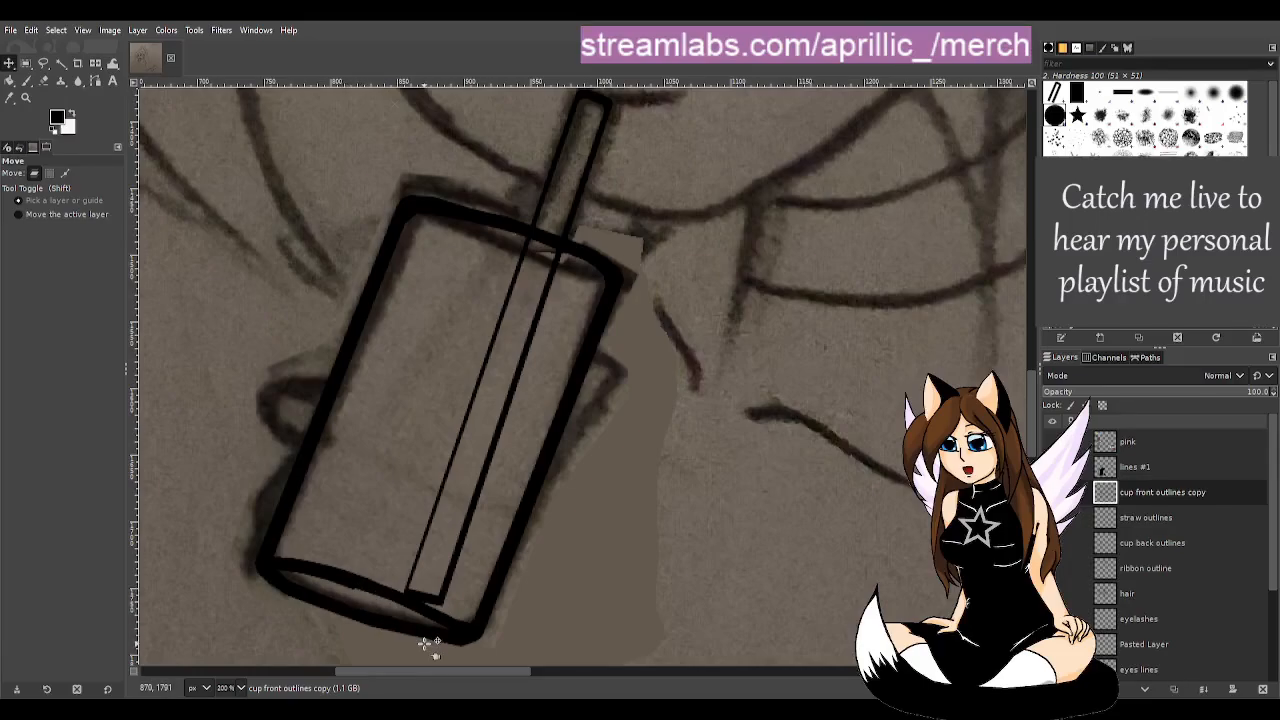
{"action": "left_click", "coordinate": [1052, 492]}
{"action": "left_click", "coordinate": [1052, 492]}
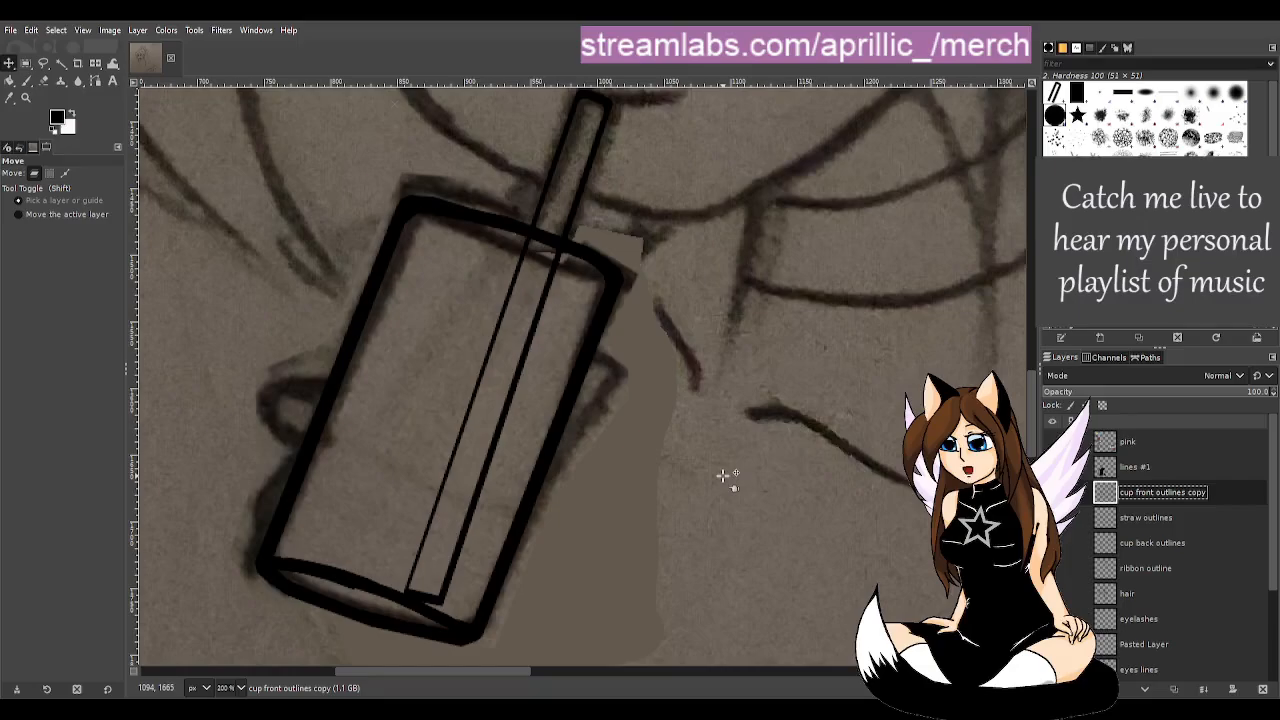
{"action": "key", "text": "shift+e"}
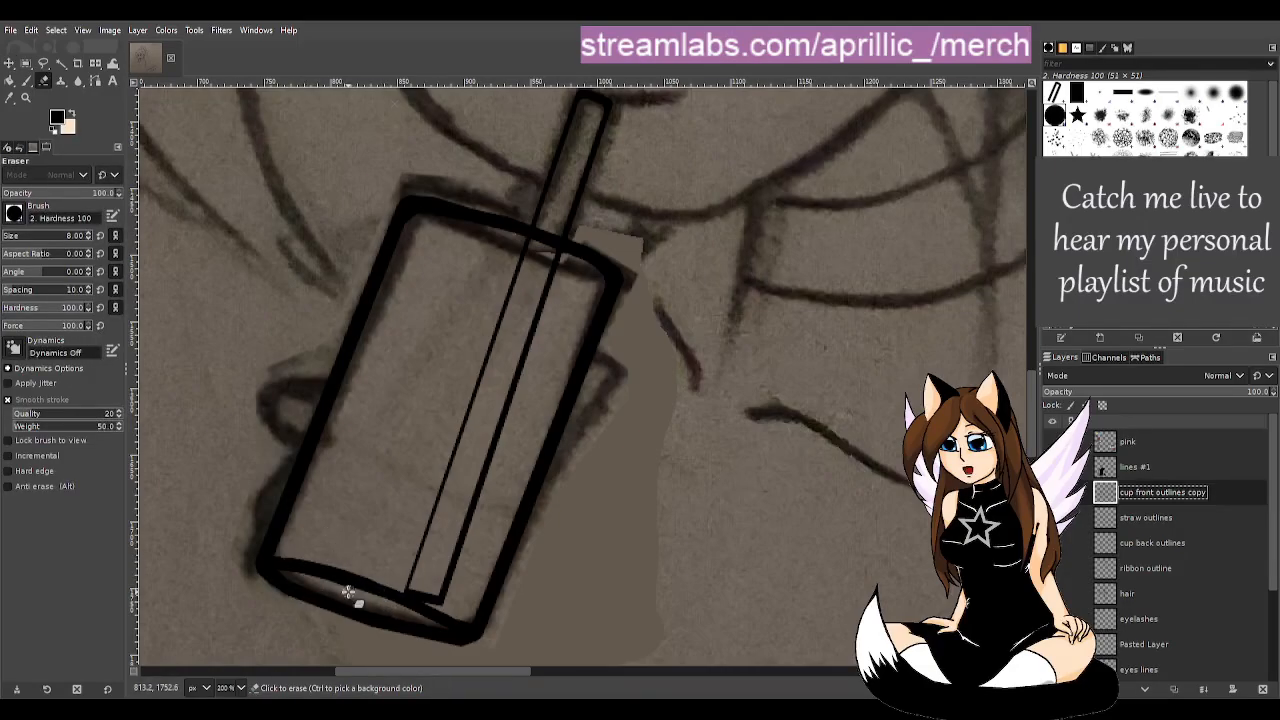
{"action": "left_click", "coordinate": [352, 594]}
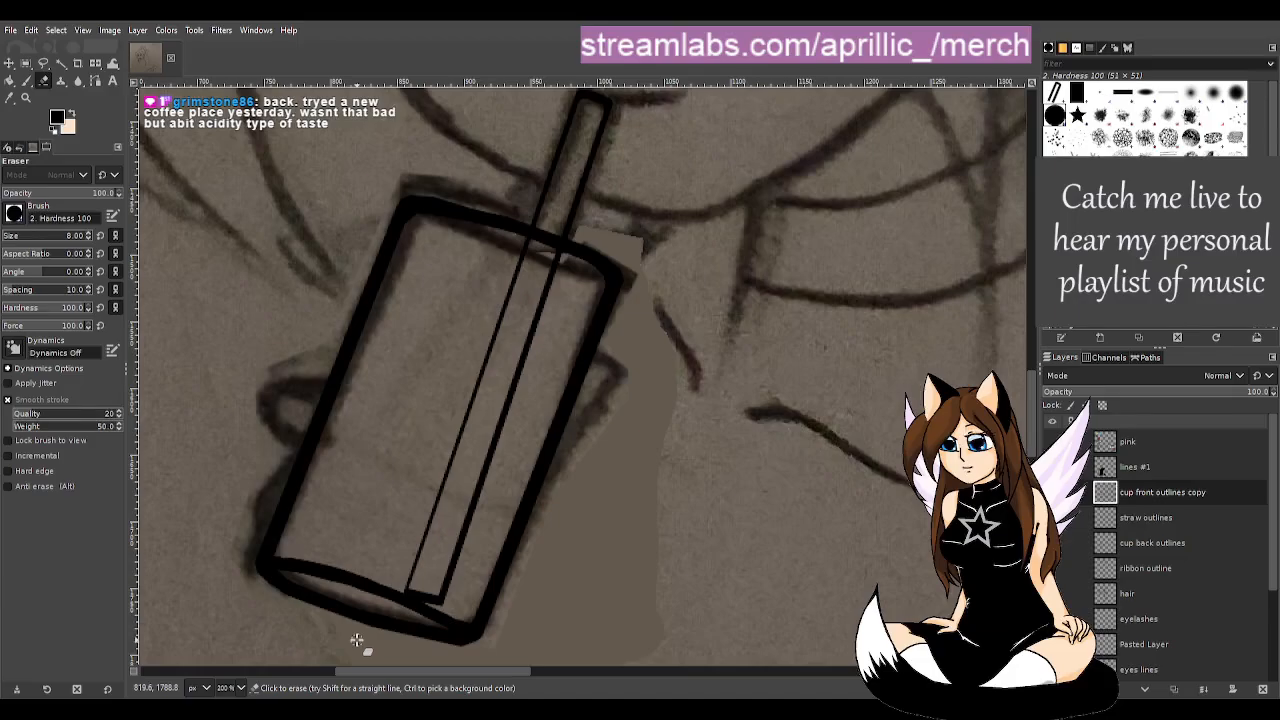
- Thicken and smooth the cup's top rim line with the Paintbrush, from the upper-left corner across the straw to the upper-right corner
{"action": "key", "text": "p"}
{"action": "left_click_drag", "start_coordinate": [397, 207], "coordinate": [463, 221]}
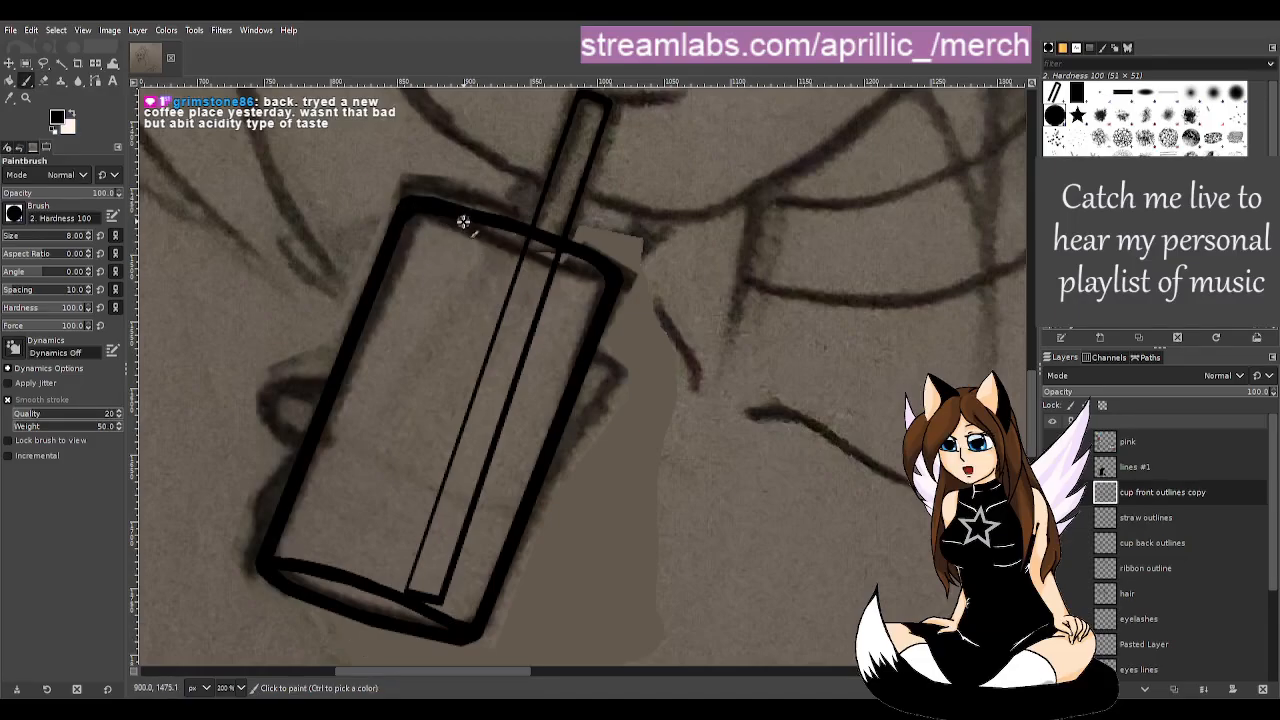
{"action": "mouse_move", "coordinate": [561, 247]}
{"action": "left_mouse_down"}
{"action": "mouse_move", "coordinate": [614, 271]}
{"action": "mouse_move", "coordinate": [543, 233]}
{"action": "mouse_move", "coordinate": [412, 198]}
{"action": "left_mouse_up"}
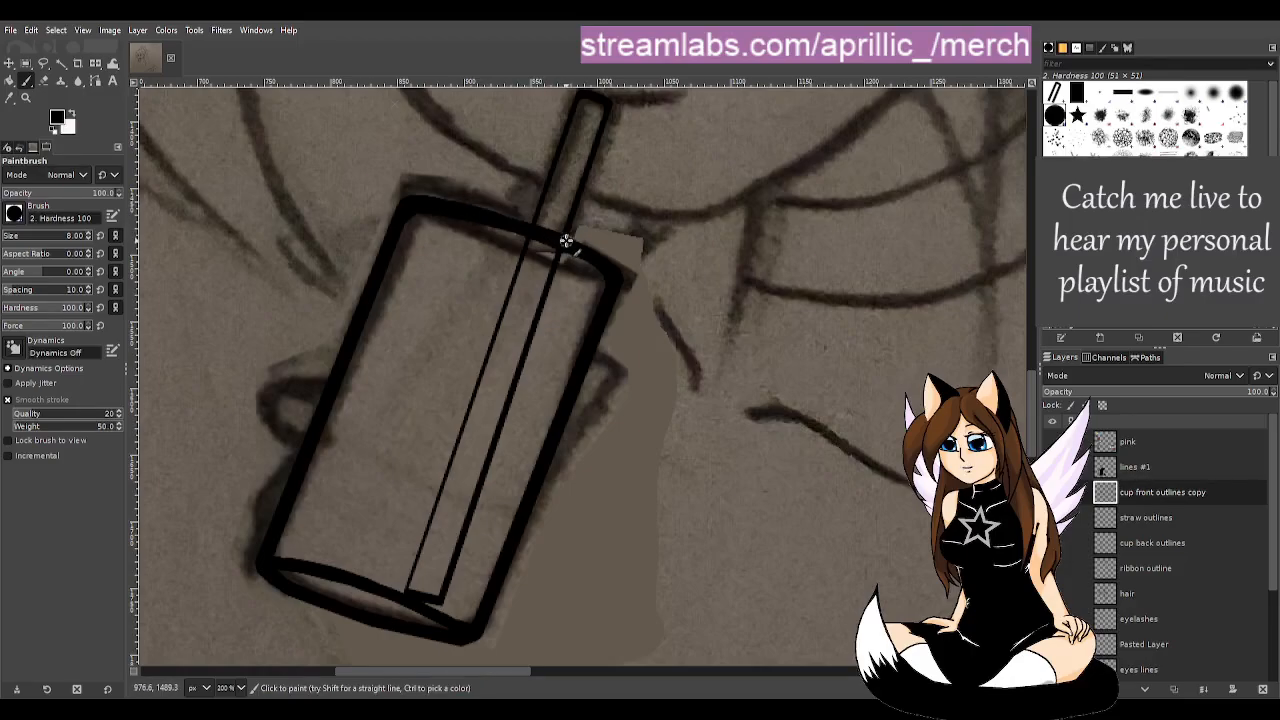
{"action": "key", "text": "z"}
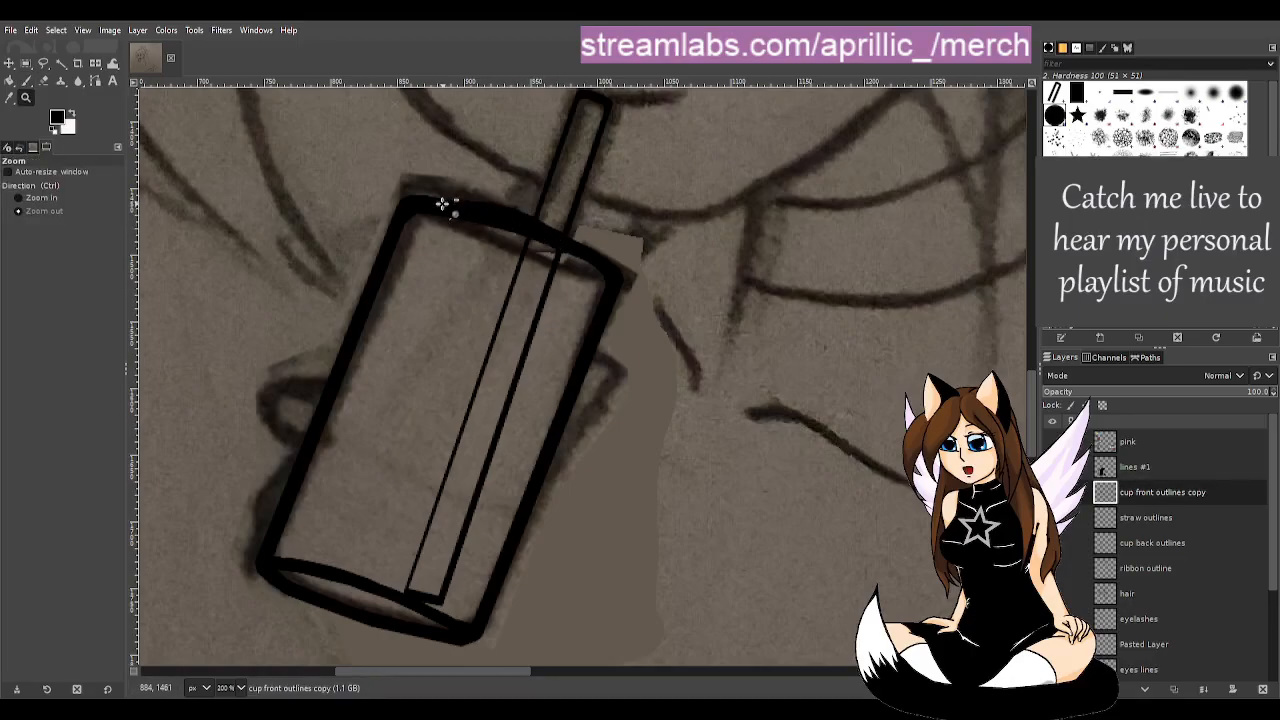
{"action": "left_click", "coordinate": [26, 80]}
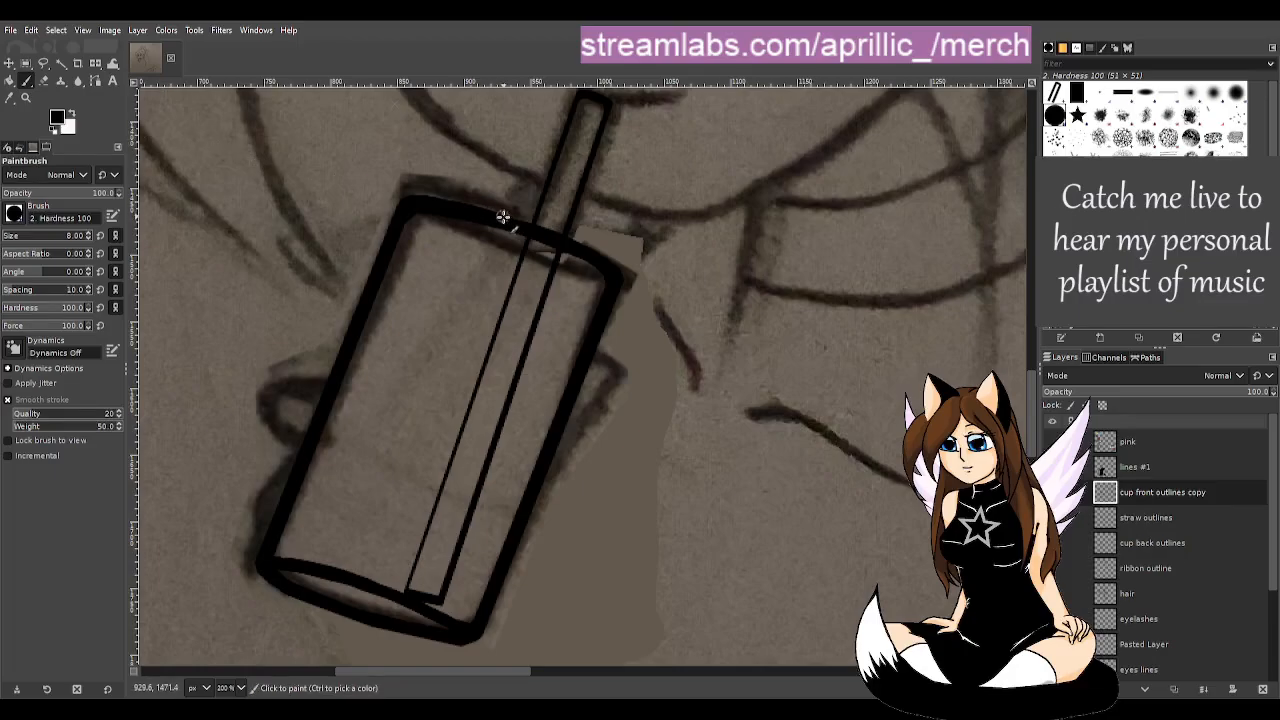
{"action": "left_click", "coordinate": [441, 207]}
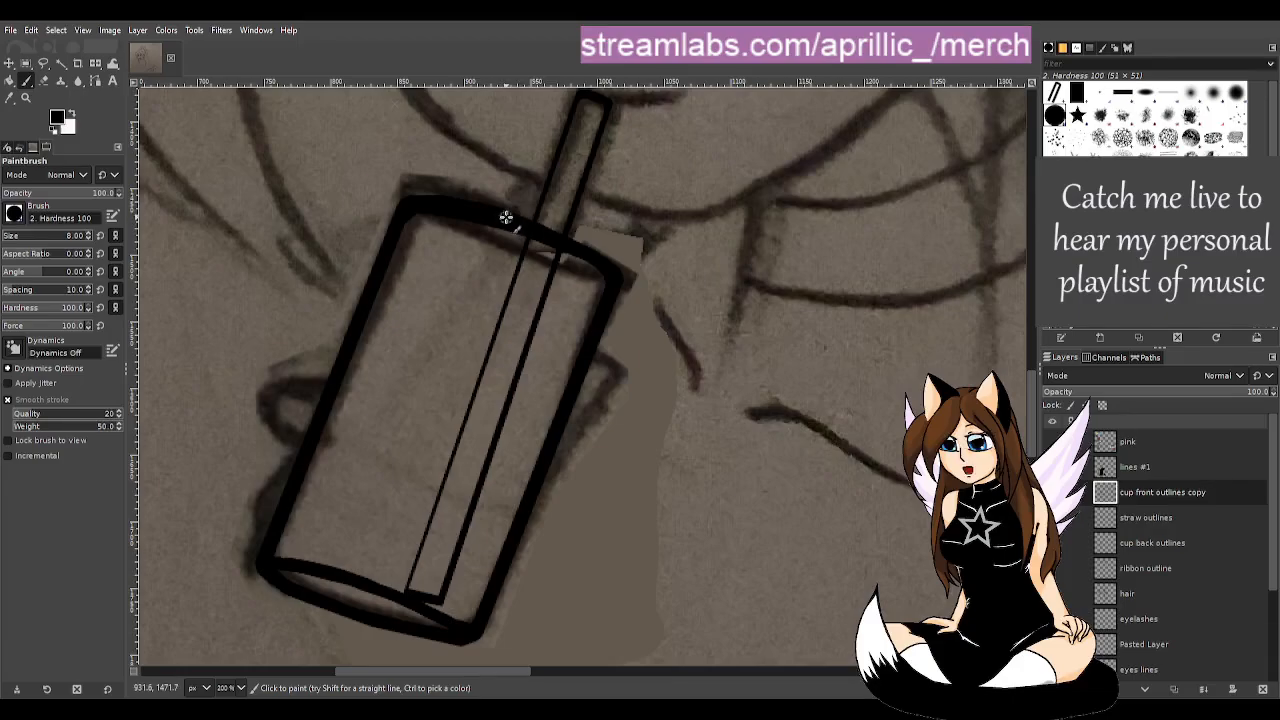
{"action": "left_click_drag", "start_coordinate": [563, 240], "coordinate": [623, 290]}
- Erase the excess along the underside of the cup's top rim line to even out its thickness
{"action": "key", "text": "shift+e"}
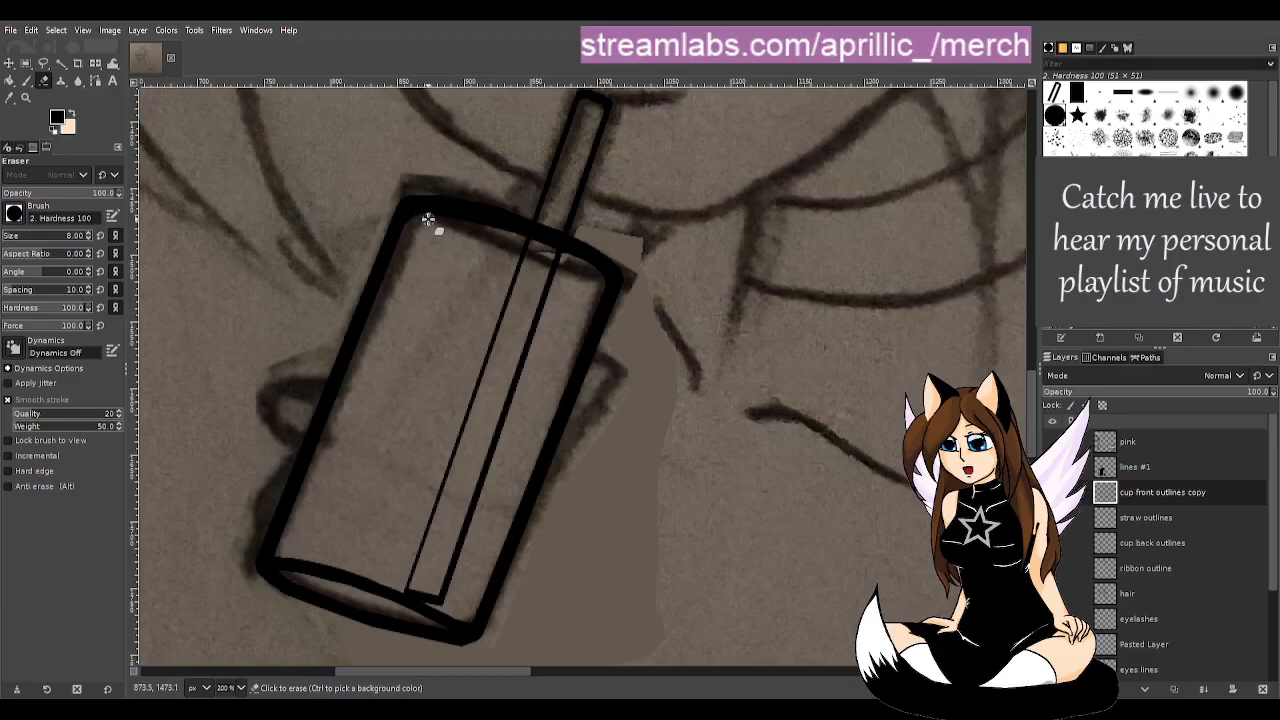
{"action": "left_click_drag", "start_coordinate": [428, 219], "coordinate": [549, 252]}
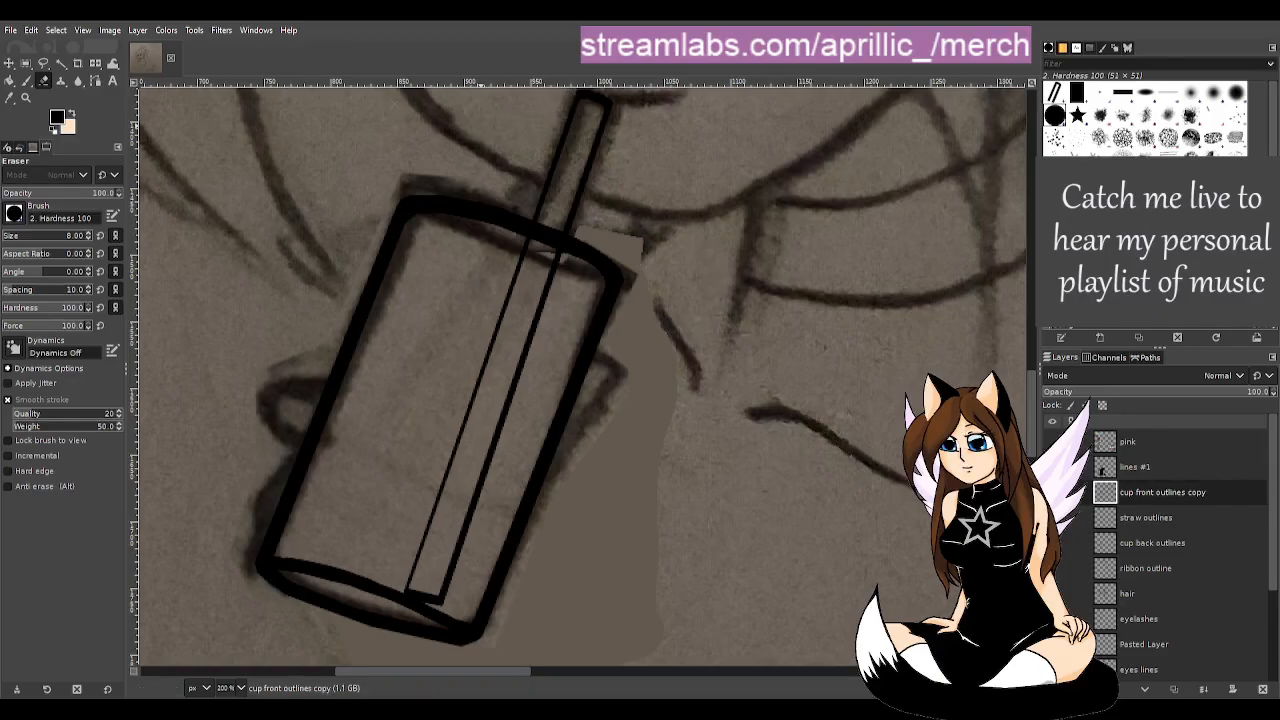
{"action": "key", "text": "m"}
{"action": "scroll", "coordinate": [640, 545], "scroll_direction": "down", "scroll_amount": 3}
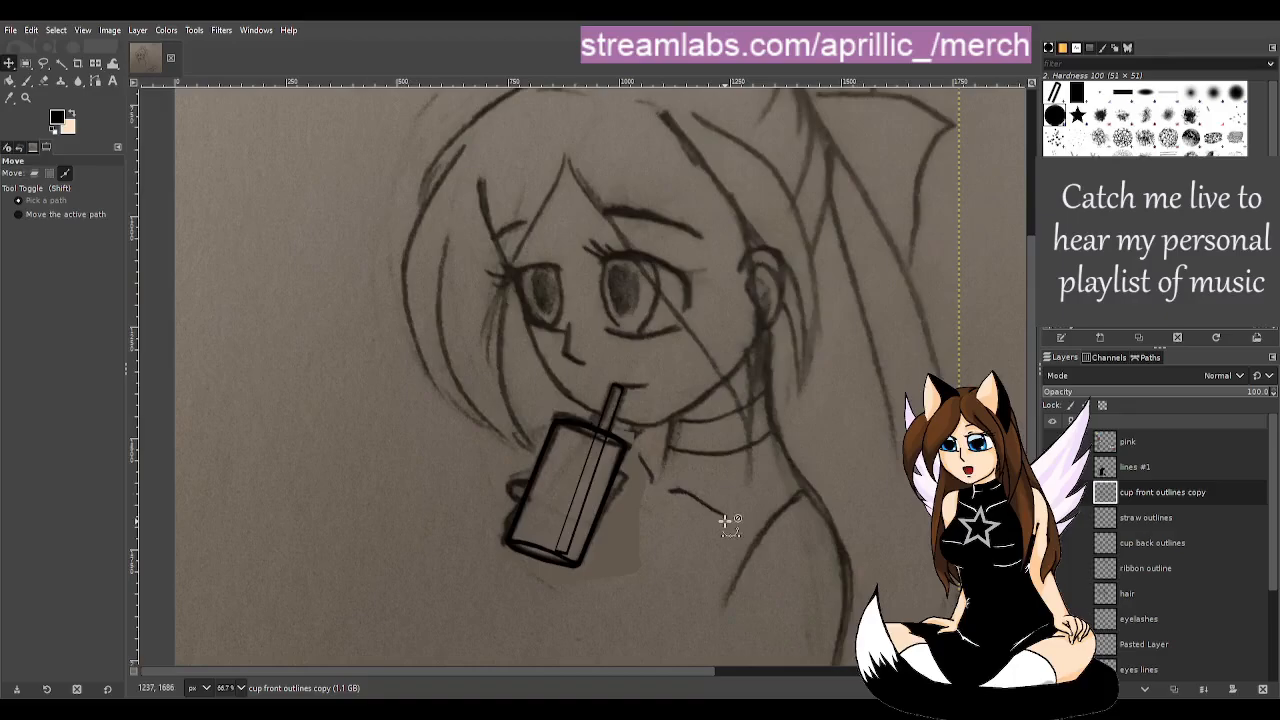
{"action": "scroll", "coordinate": [726, 523], "scroll_direction": "down", "scroll_amount": 1}
- Erase the excess line where the bottom ellipse meets the cup's lower-right corner on the cup front outlines copy layer
{"action": "scroll", "coordinate": [720, 567], "scroll_direction": "up", "scroll_amount": 2}
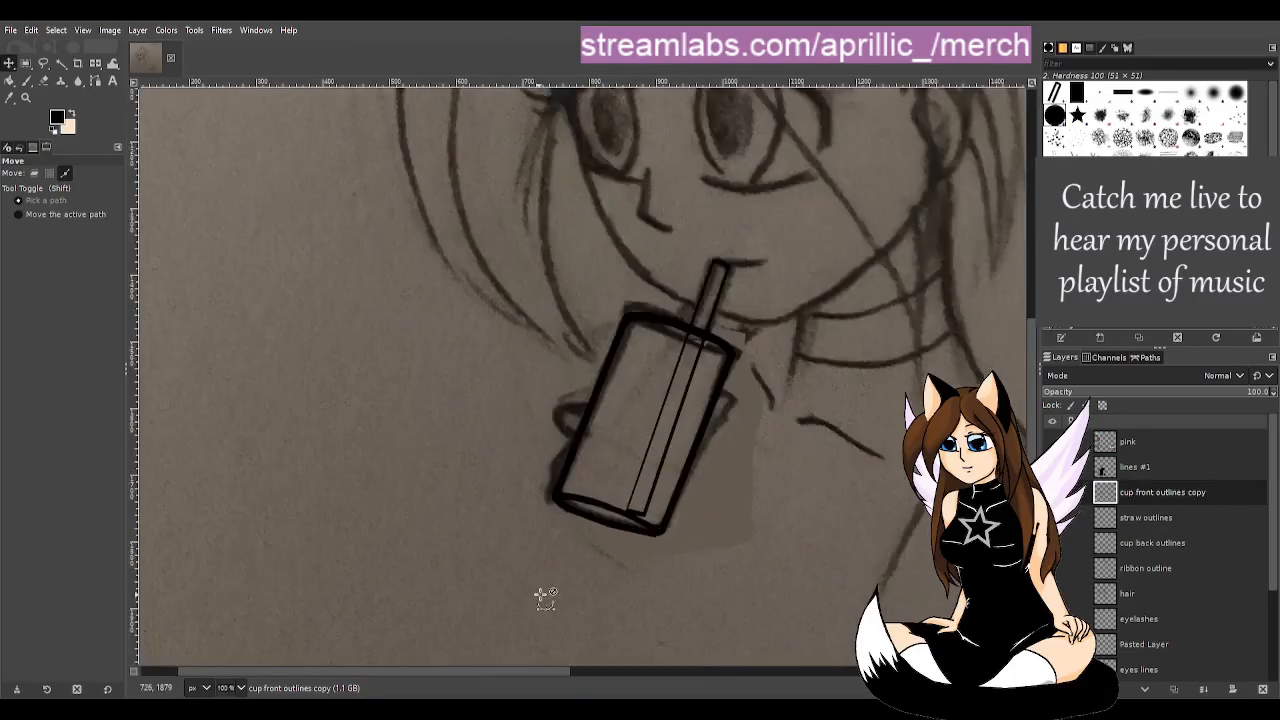
{"action": "scroll", "coordinate": [700, 580], "scroll_direction": "up", "scroll_amount": 1}
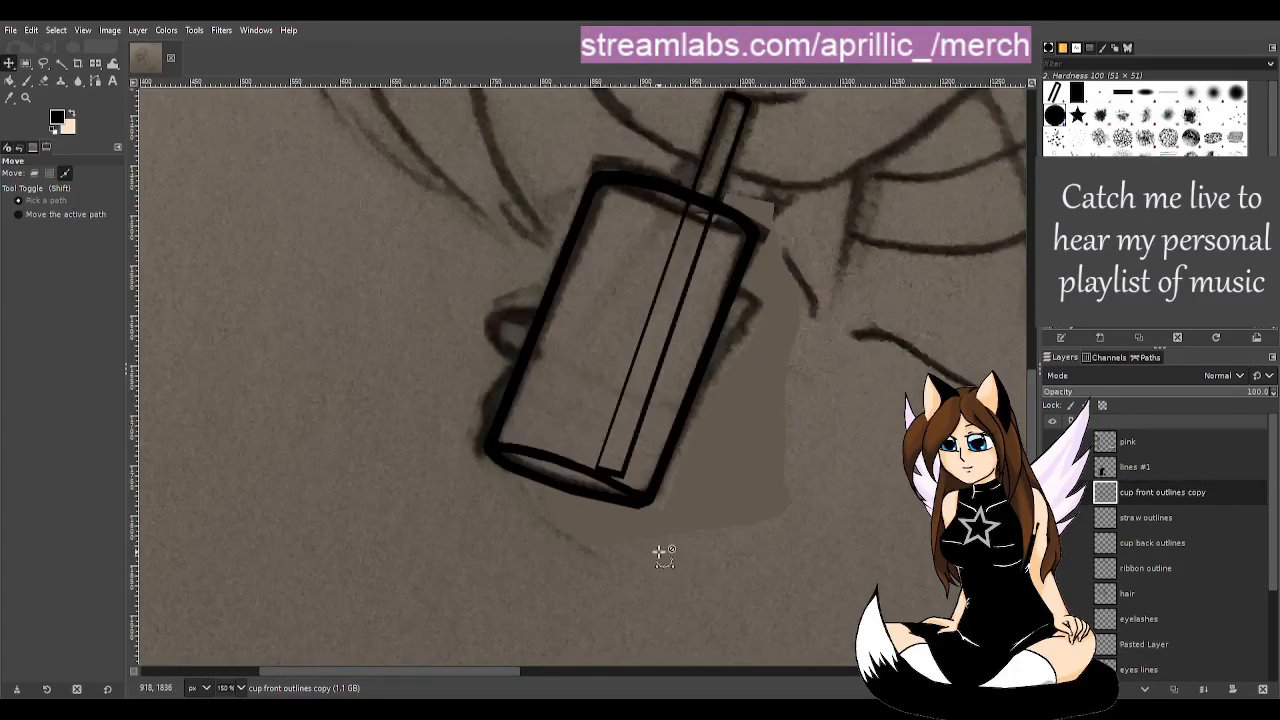
{"action": "scroll", "coordinate": [652, 540], "scroll_direction": "up", "scroll_amount": 2}
{"action": "scroll", "coordinate": [636, 527], "scroll_direction": "up", "scroll_amount": 1}
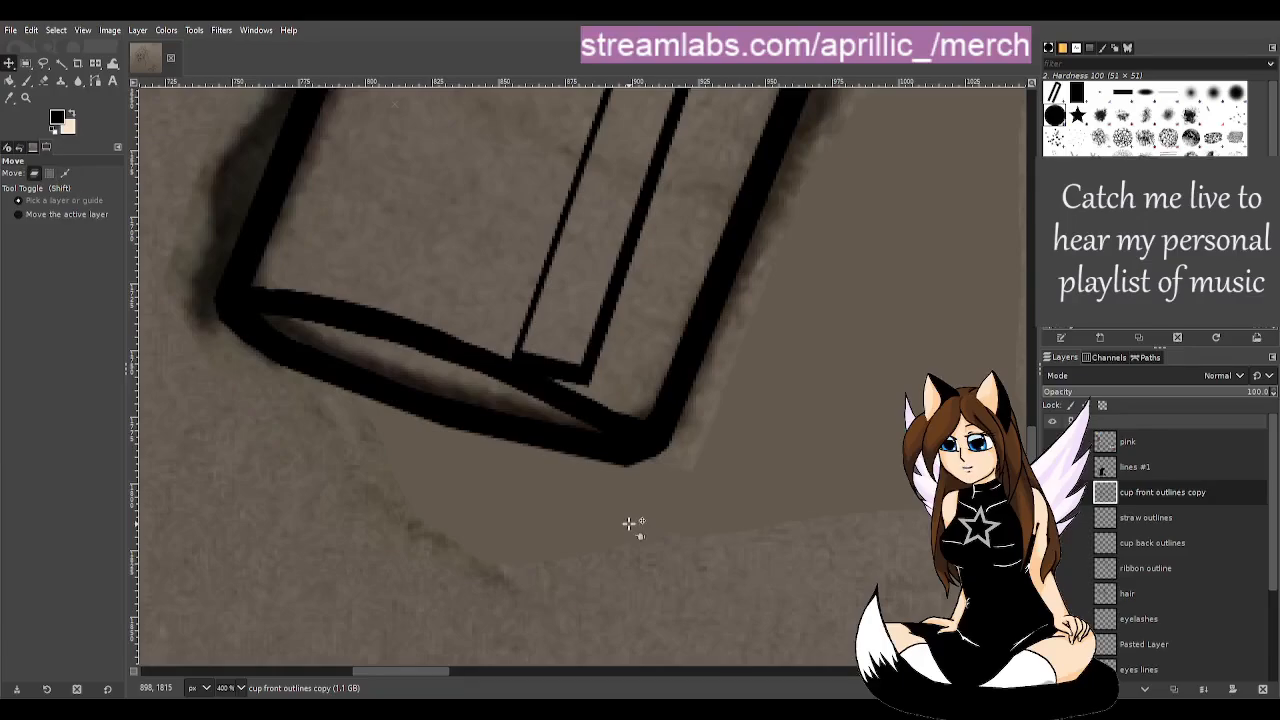
{"action": "key", "text": "p"}
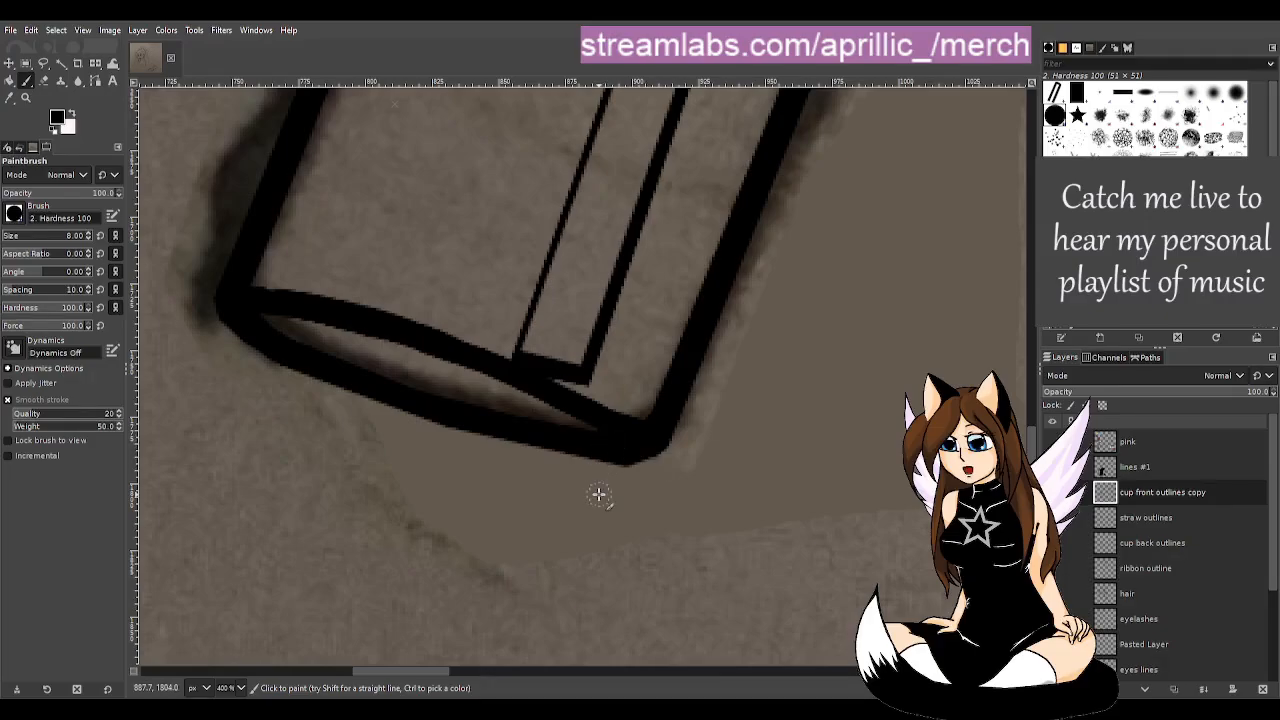
{"action": "key", "text": "shift+e"}
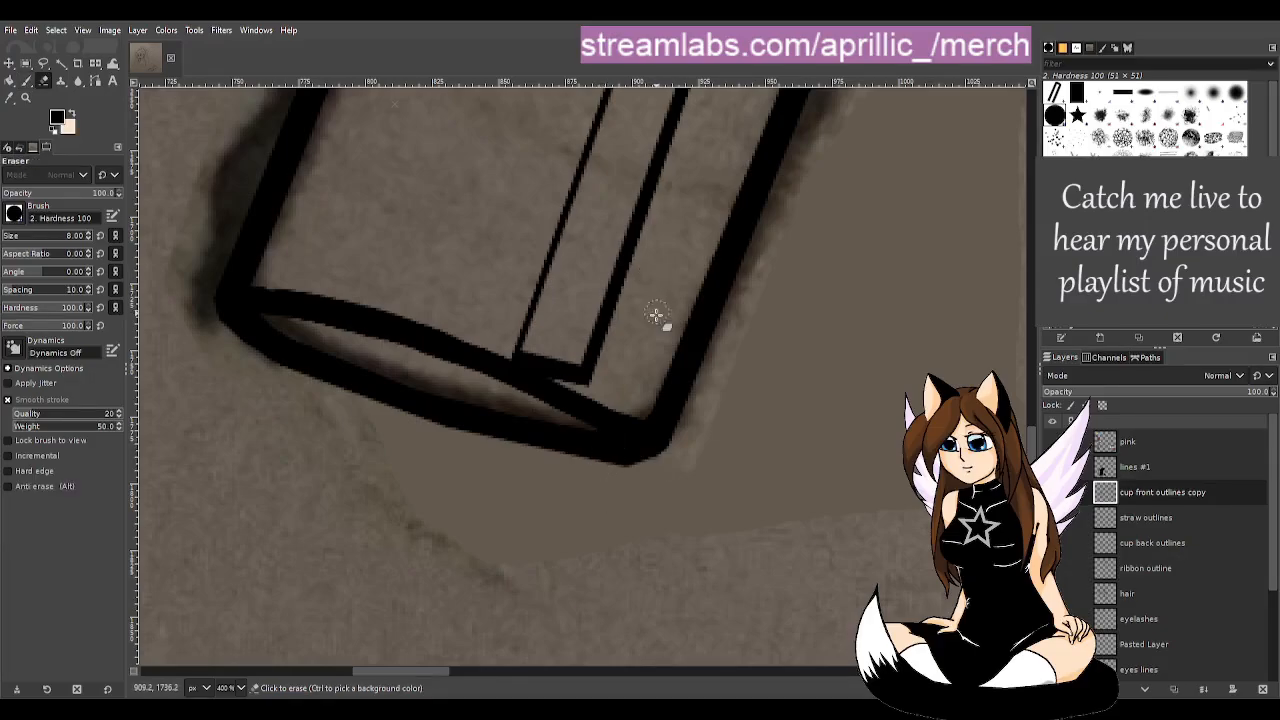
{"action": "mouse_move", "coordinate": [626, 401]}
{"action": "left_mouse_down"}
{"action": "mouse_move", "coordinate": [663, 443]}
{"action": "mouse_move", "coordinate": [646, 434]}
{"action": "left_mouse_up"}
{"action": "mouse_move", "coordinate": [593, 382]}
{"action": "left_mouse_down"}
{"action": "mouse_move", "coordinate": [625, 409]}
{"action": "mouse_move", "coordinate": [576, 363]}
{"action": "mouse_move", "coordinate": [643, 426]}
{"action": "mouse_move", "coordinate": [544, 348]}
{"action": "mouse_move", "coordinate": [623, 403]}
{"action": "mouse_move", "coordinate": [576, 363]}
{"action": "mouse_move", "coordinate": [620, 403]}
{"action": "mouse_move", "coordinate": [569, 371]}
{"action": "mouse_move", "coordinate": [583, 454]}
{"action": "mouse_move", "coordinate": [587, 437]}
{"action": "mouse_move", "coordinate": [500, 405]}
{"action": "mouse_move", "coordinate": [574, 426]}
{"action": "mouse_move", "coordinate": [606, 463]}
{"action": "left_mouse_up"}
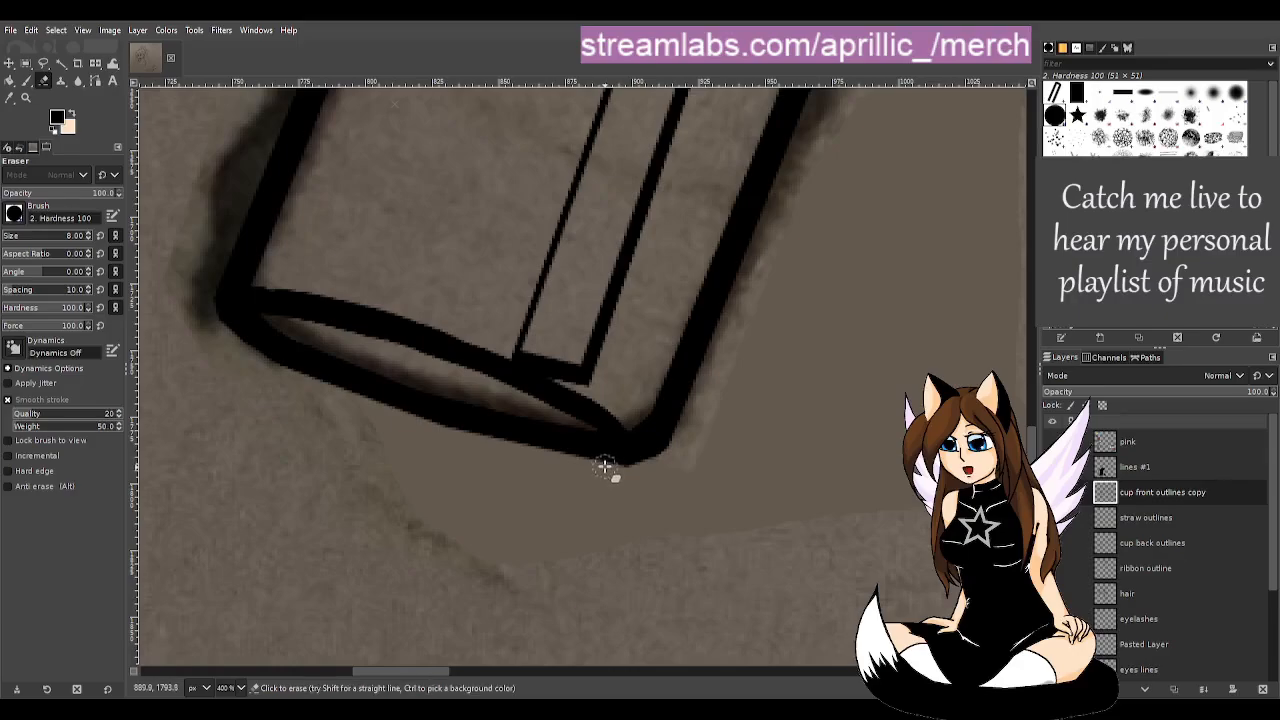
- Trim the inner side of the bottom edge near the cup's lower-right corner on the cup back outlines layer
{"action": "left_click", "coordinate": [1148, 540]}
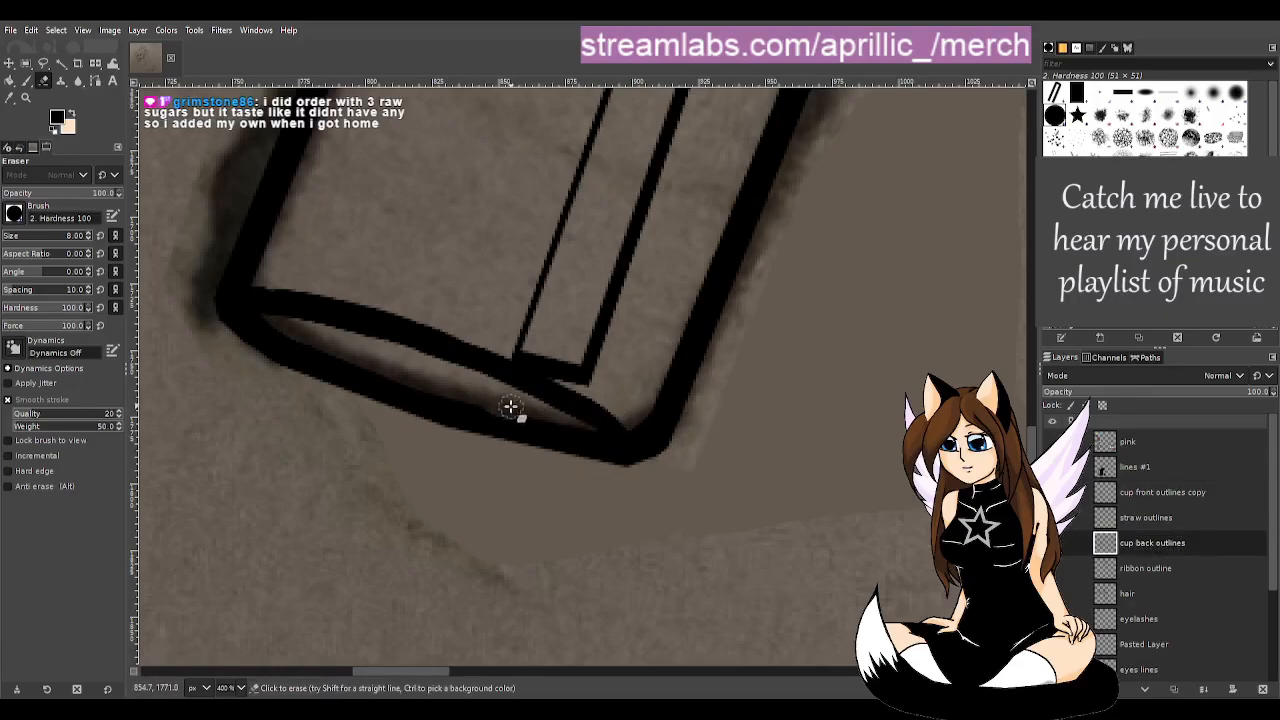
{"action": "key", "text": "ctrl+z"}
{"action": "left_click_drag", "start_coordinate": [626, 422], "coordinate": [545, 414]}
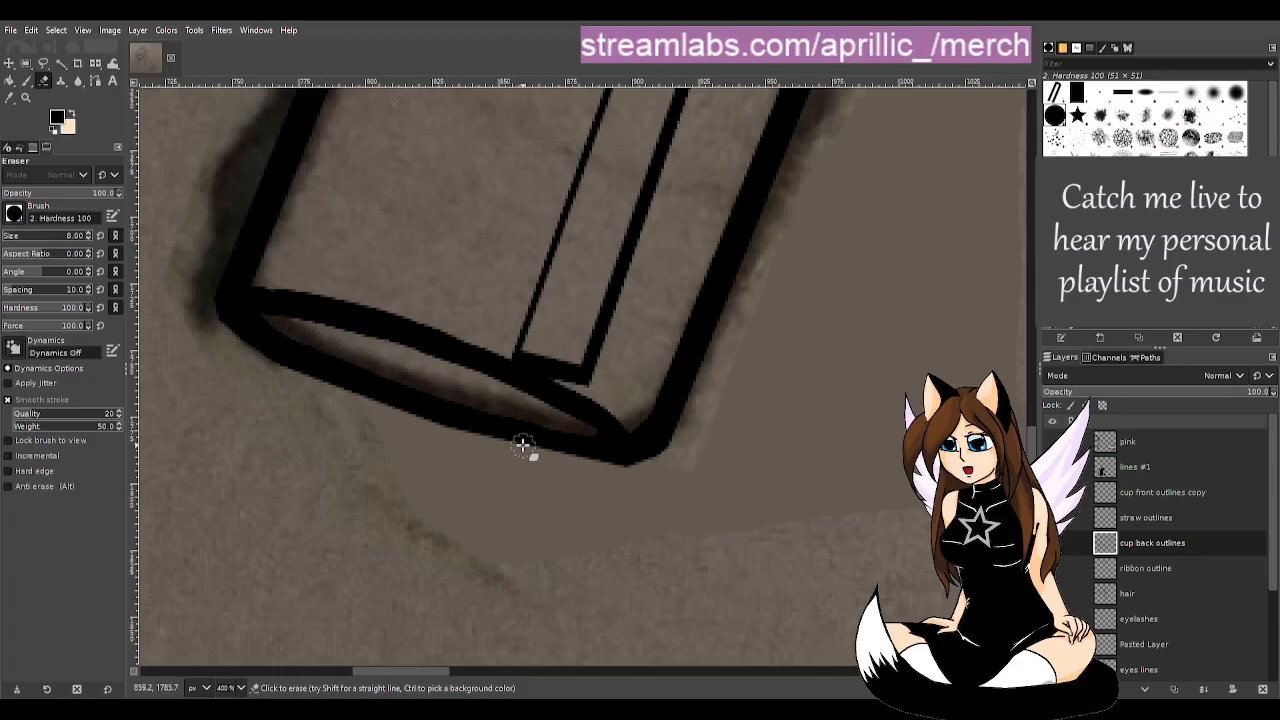
- Repaint the upper curve of the bottom ellipse into the cup's lower-right corner on the cup front outlines copy layer
{"action": "key", "text": "p"}
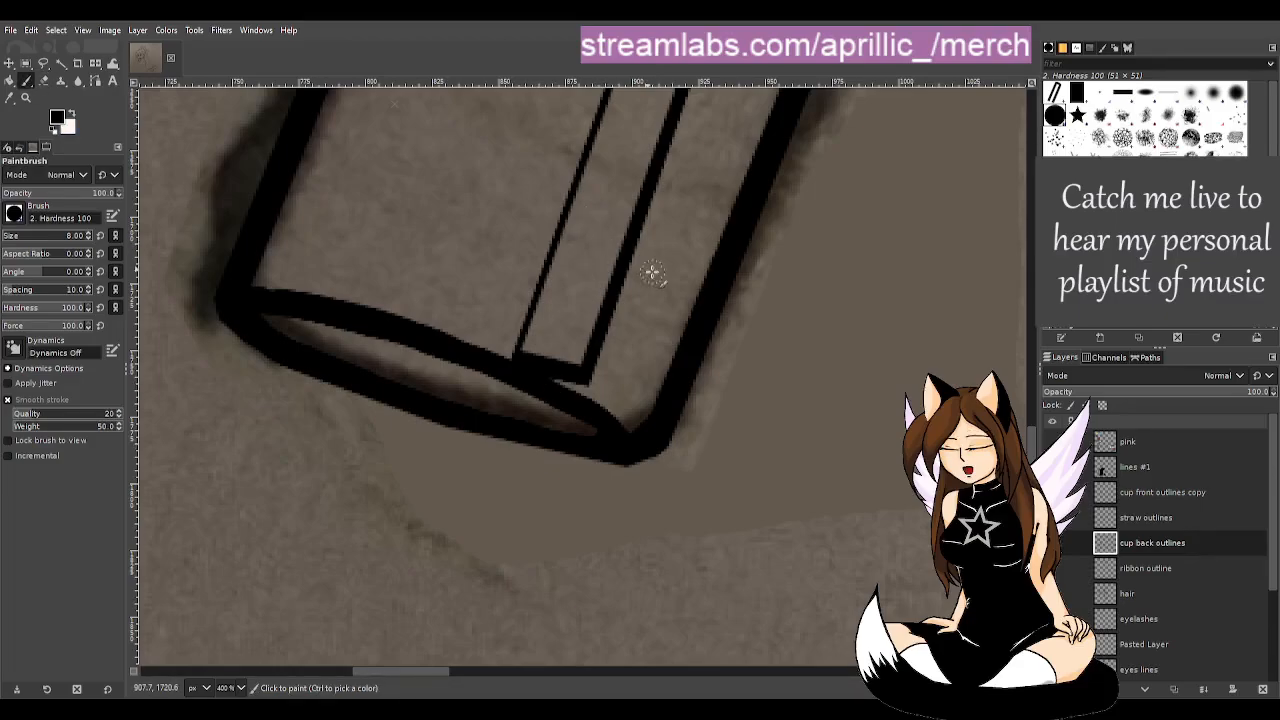
{"action": "left_click", "coordinate": [1162, 494]}
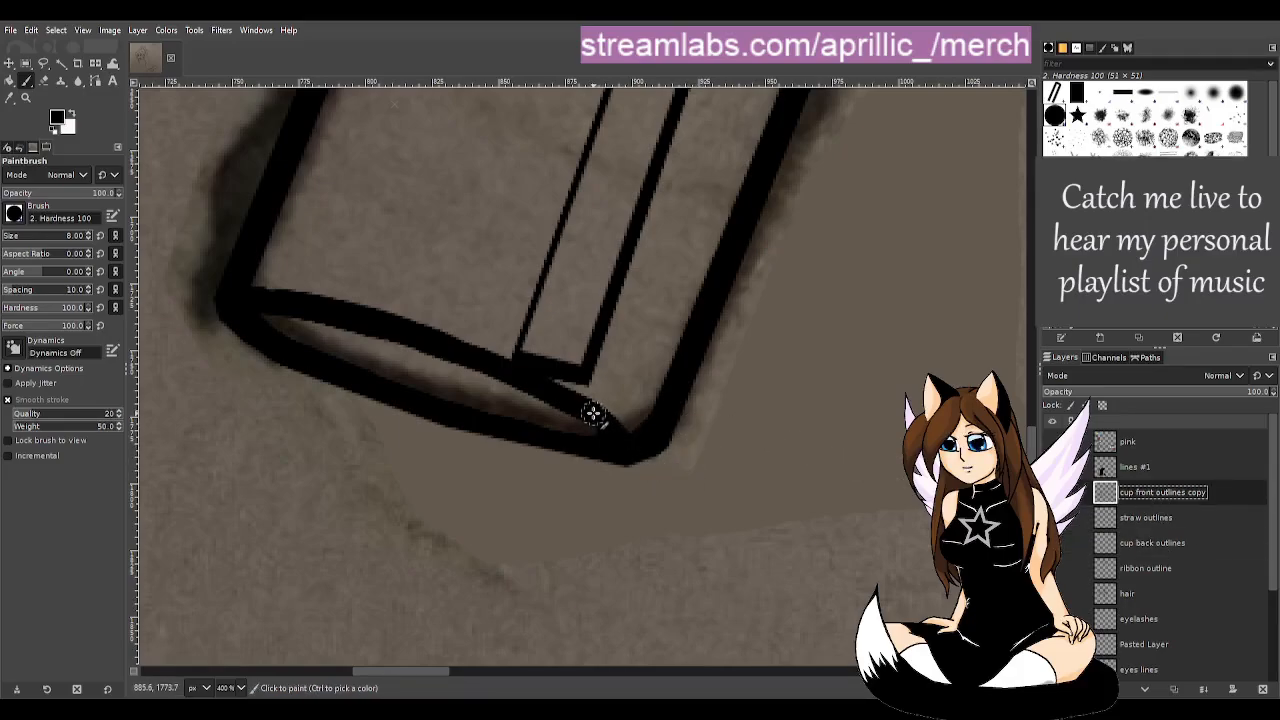
{"action": "left_click_drag", "start_coordinate": [594, 414], "coordinate": [620, 437]}
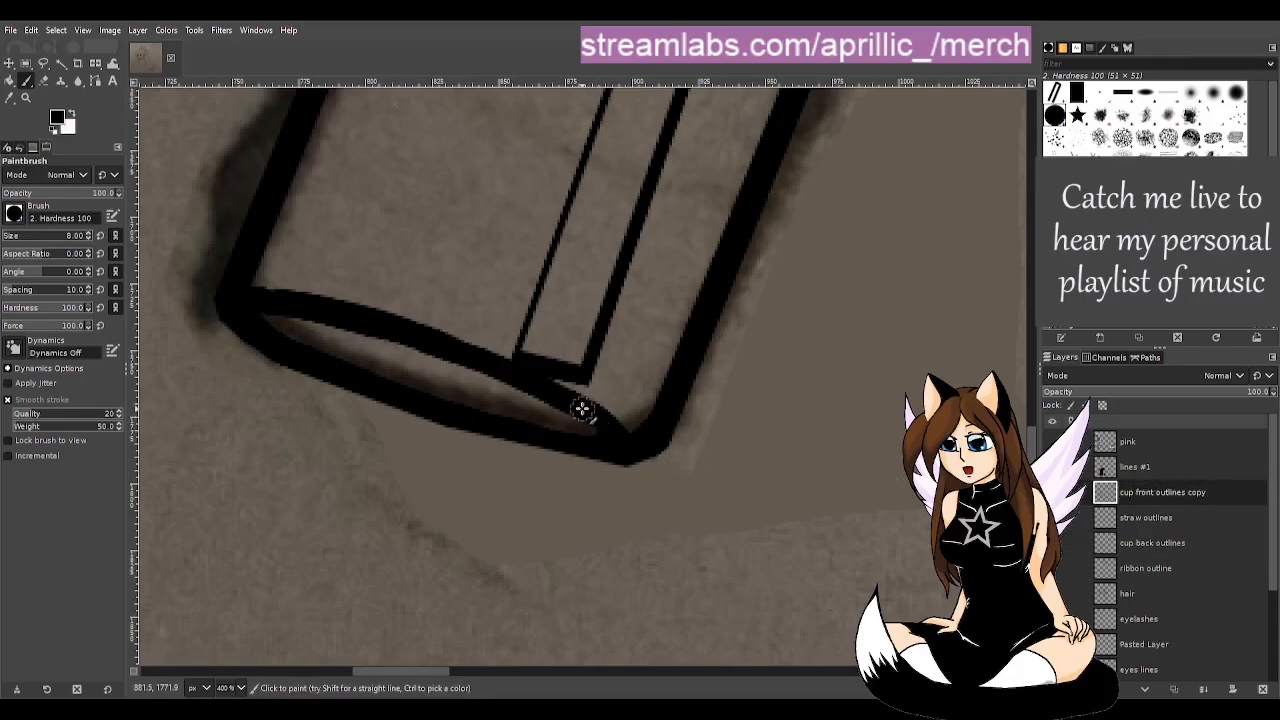
{"action": "key", "text": "z"}
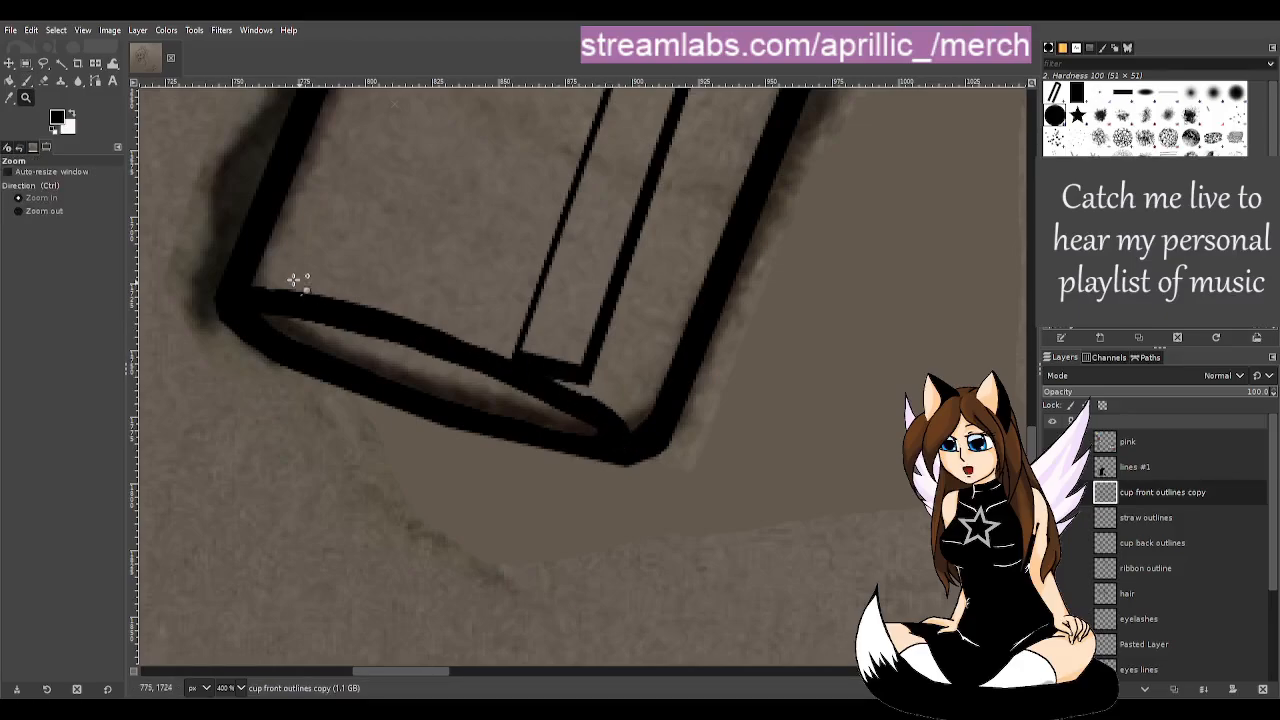
{"action": "key", "text": "ctrl+z"}
{"action": "key", "text": "p"}
{"action": "left_click_drag", "start_coordinate": [562, 386], "coordinate": [623, 443]}
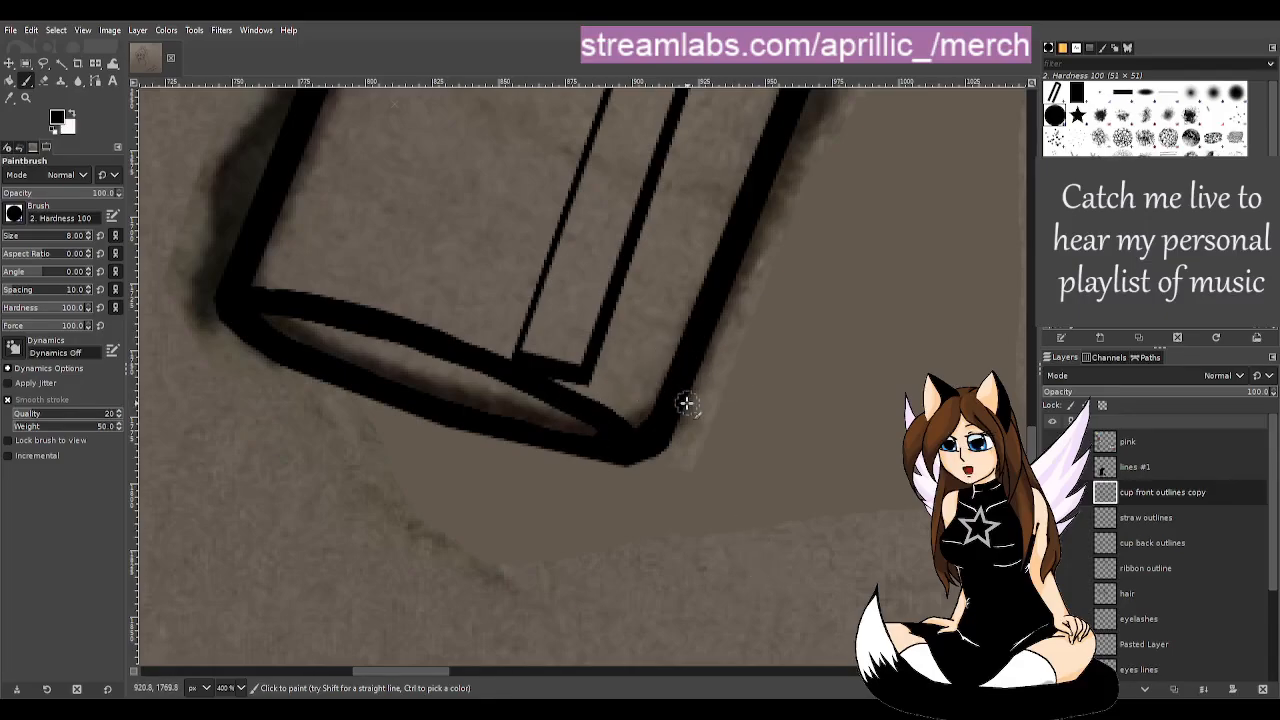
- Round off the outside of the cup's lower-right corner by erasing on the cup front outlines copy and cup back outlines layers
{"action": "key", "text": "shift+e"}
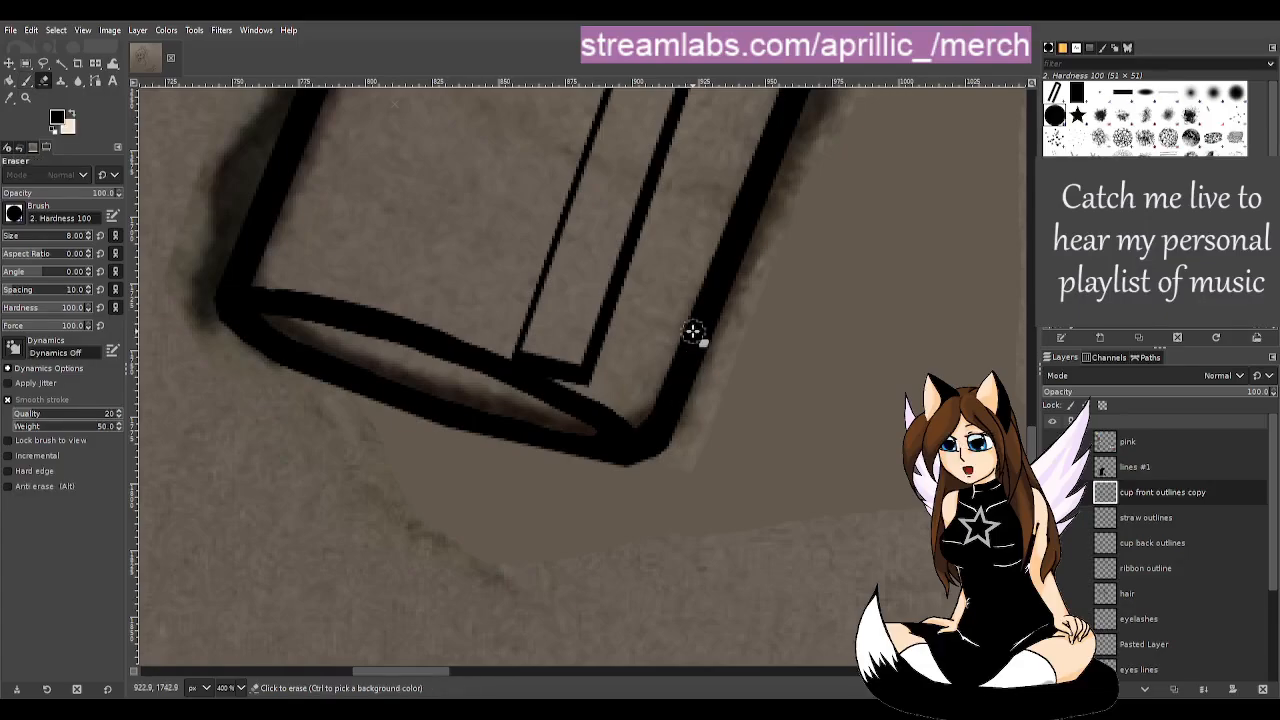
{"action": "left_click", "coordinate": [686, 446]}
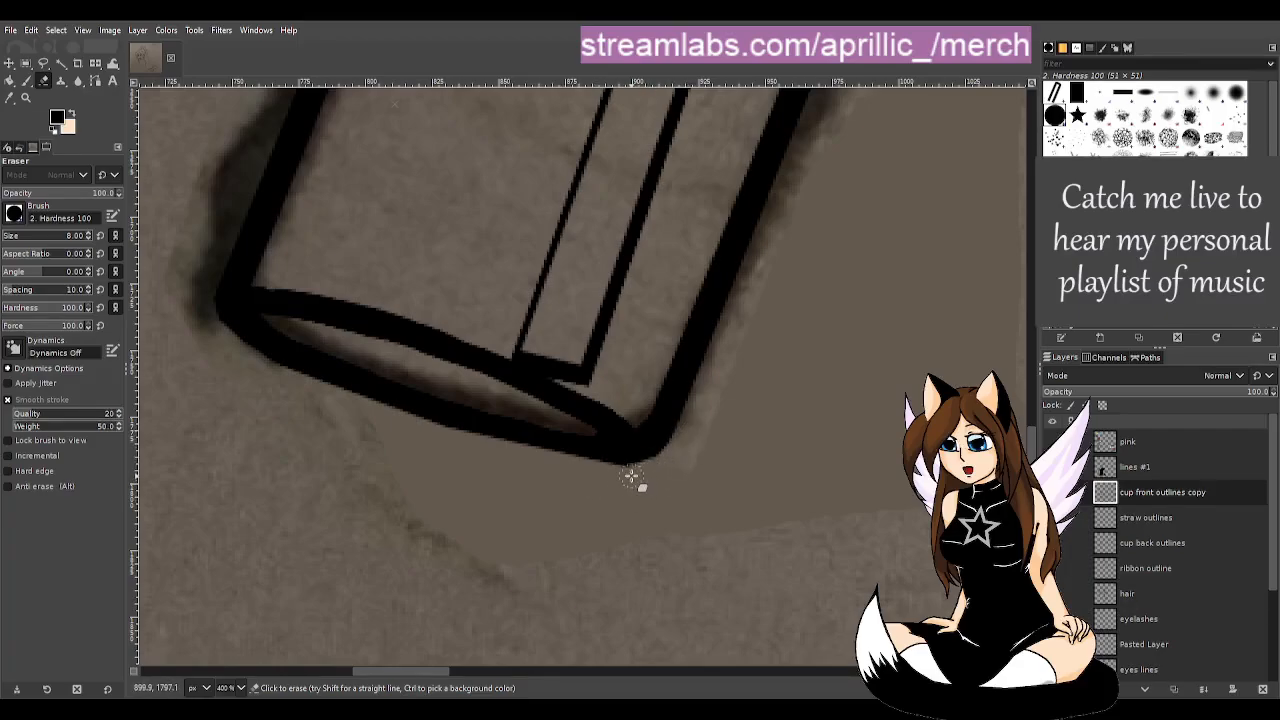
{"action": "left_click", "coordinate": [1155, 543]}
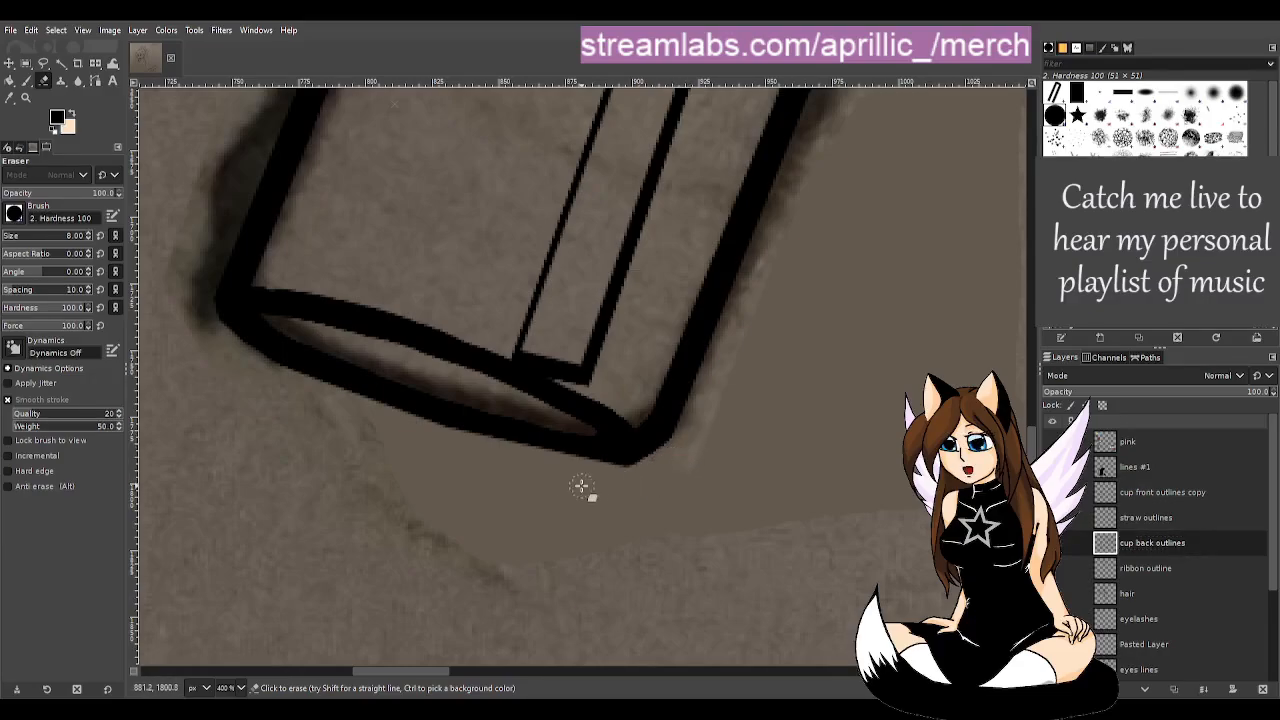
{"action": "mouse_move", "coordinate": [581, 486]}
{"action": "left_mouse_down"}
{"action": "mouse_move", "coordinate": [662, 481]}
{"action": "mouse_move", "coordinate": [543, 474]}
{"action": "mouse_move", "coordinate": [647, 472]}
{"action": "left_mouse_up"}
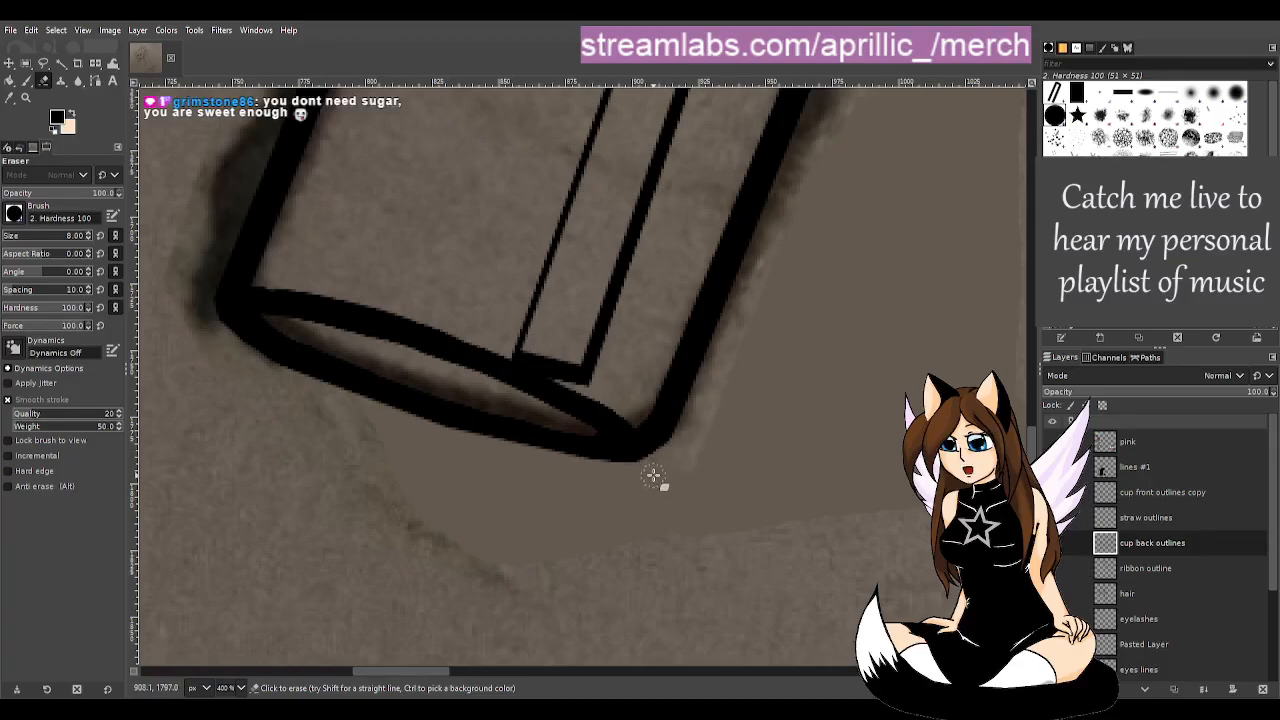
{"action": "key", "text": "m"}
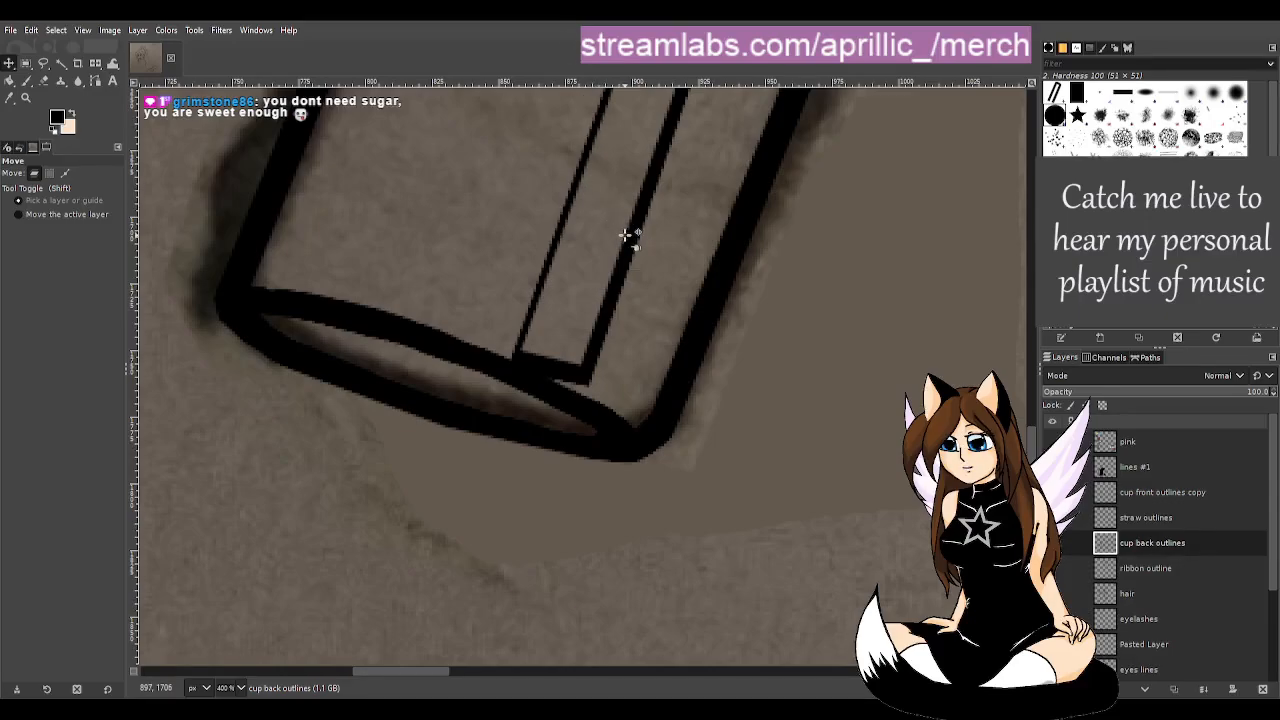
{"action": "scroll", "coordinate": [717, 213], "scroll_direction": "down", "scroll_amount": 5}
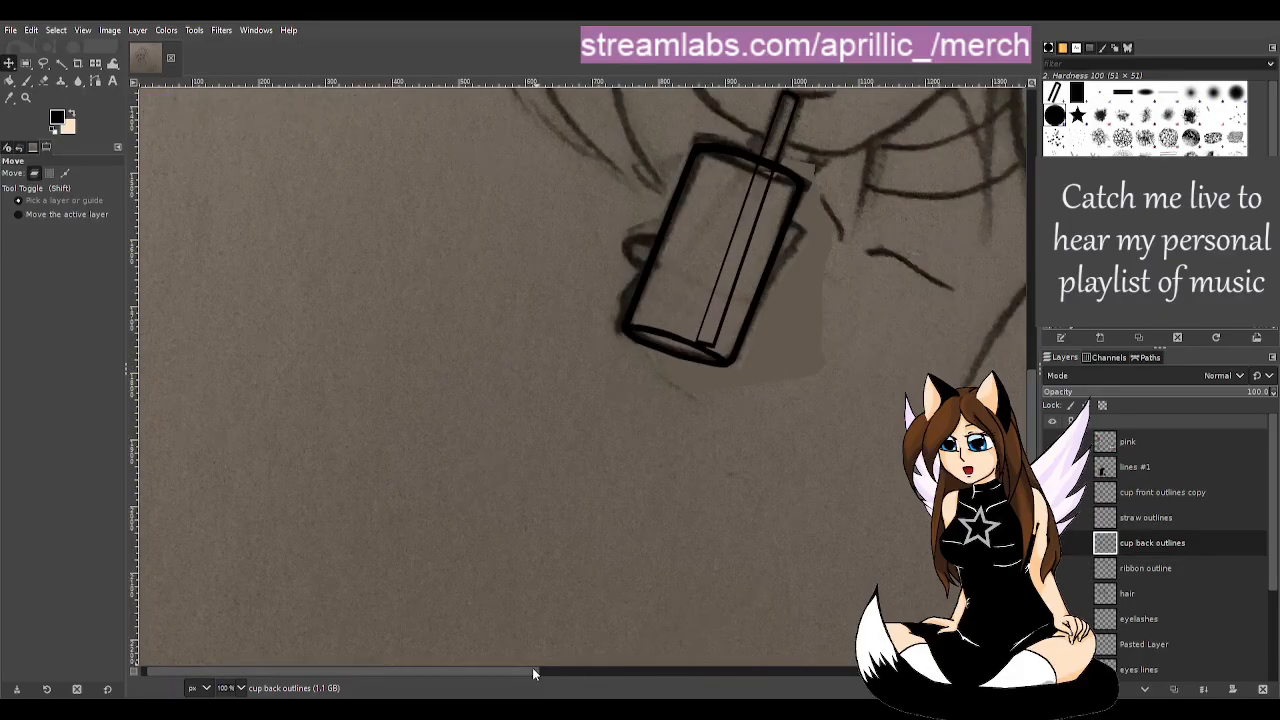
{"action": "mouse_move", "coordinate": [532, 667]}
{"action": "left_mouse_down"}
{"action": "mouse_move", "coordinate": [583, 667]}
{"action": "mouse_move", "coordinate": [590, 640]}
{"action": "left_mouse_up"}
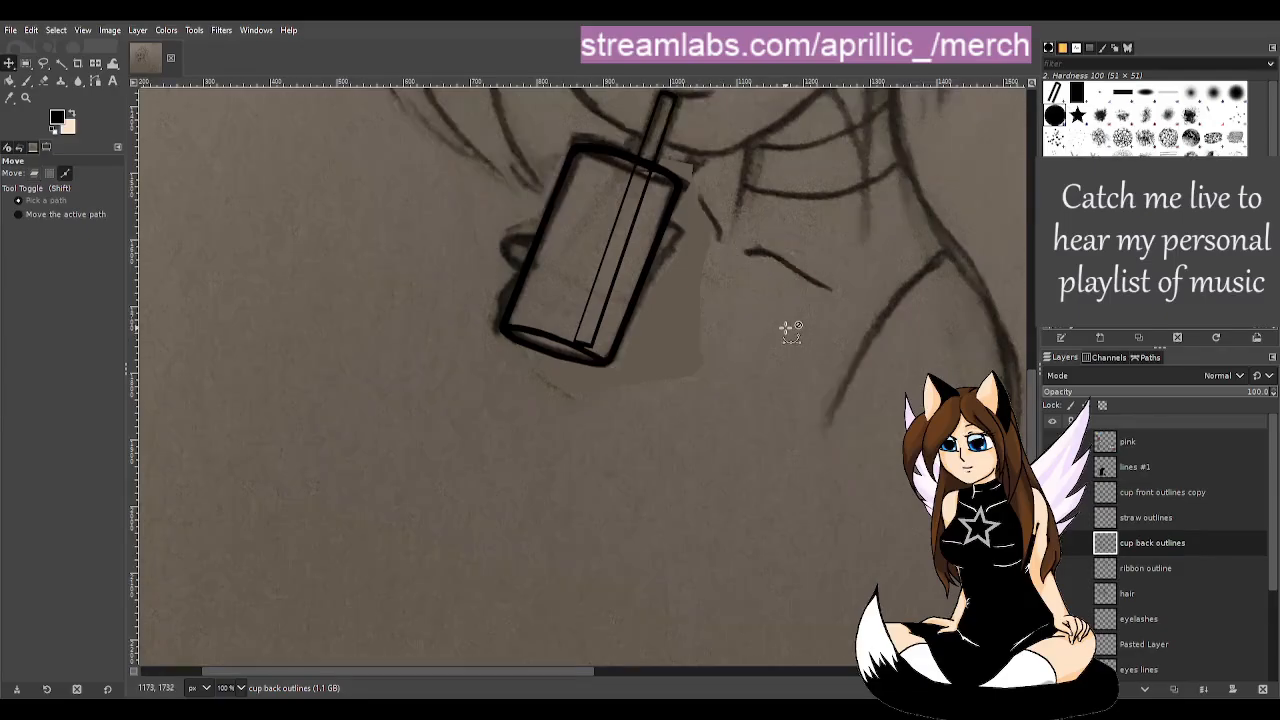
{"action": "scroll", "coordinate": [785, 325], "scroll_direction": "up", "scroll_amount": 1}
{"action": "scroll", "coordinate": [785, 320], "scroll_direction": "down", "scroll_amount": 2}
{"action": "scroll", "coordinate": [788, 312], "scroll_direction": "up", "scroll_amount": 3}
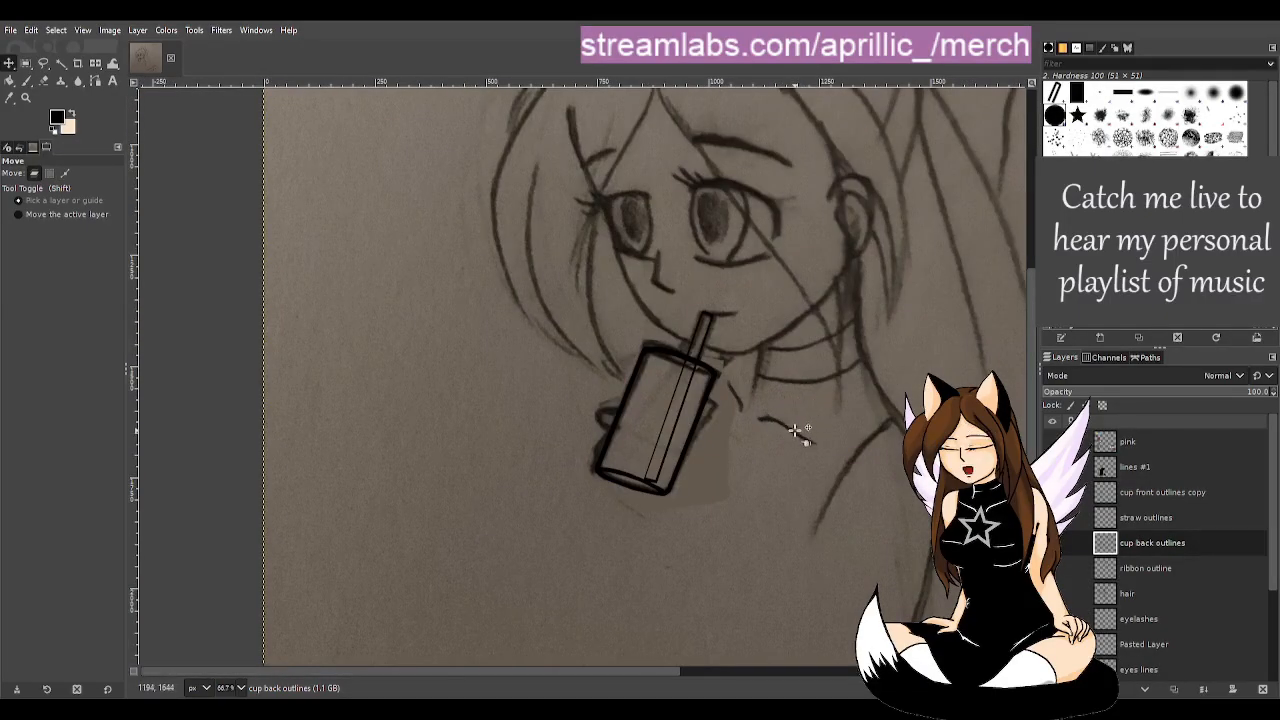
- Check the cup against the whole character sketch and save the drawing file
{"action": "key", "text": "ctrl"}
{"action": "scroll", "coordinate": [855, 422], "scroll_direction": "down", "scroll_amount": 1}
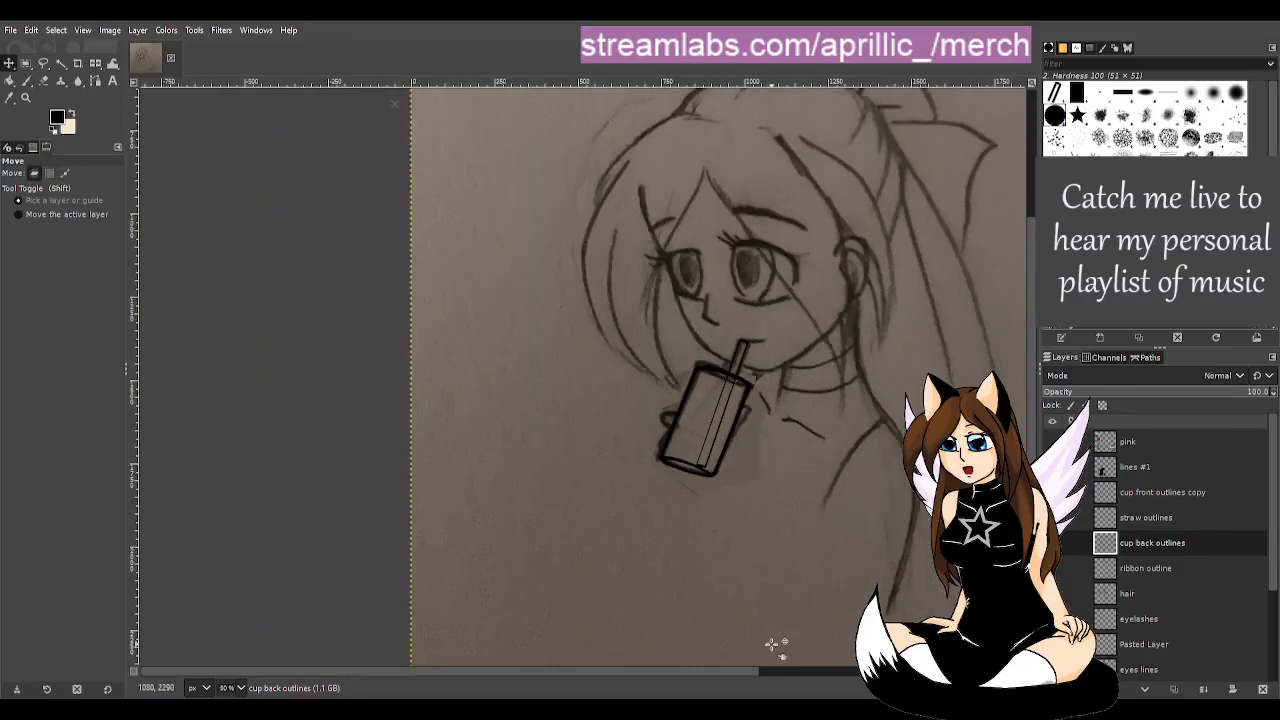
{"action": "scroll", "coordinate": [760, 672], "scroll_direction": "up", "scroll_amount": 1}
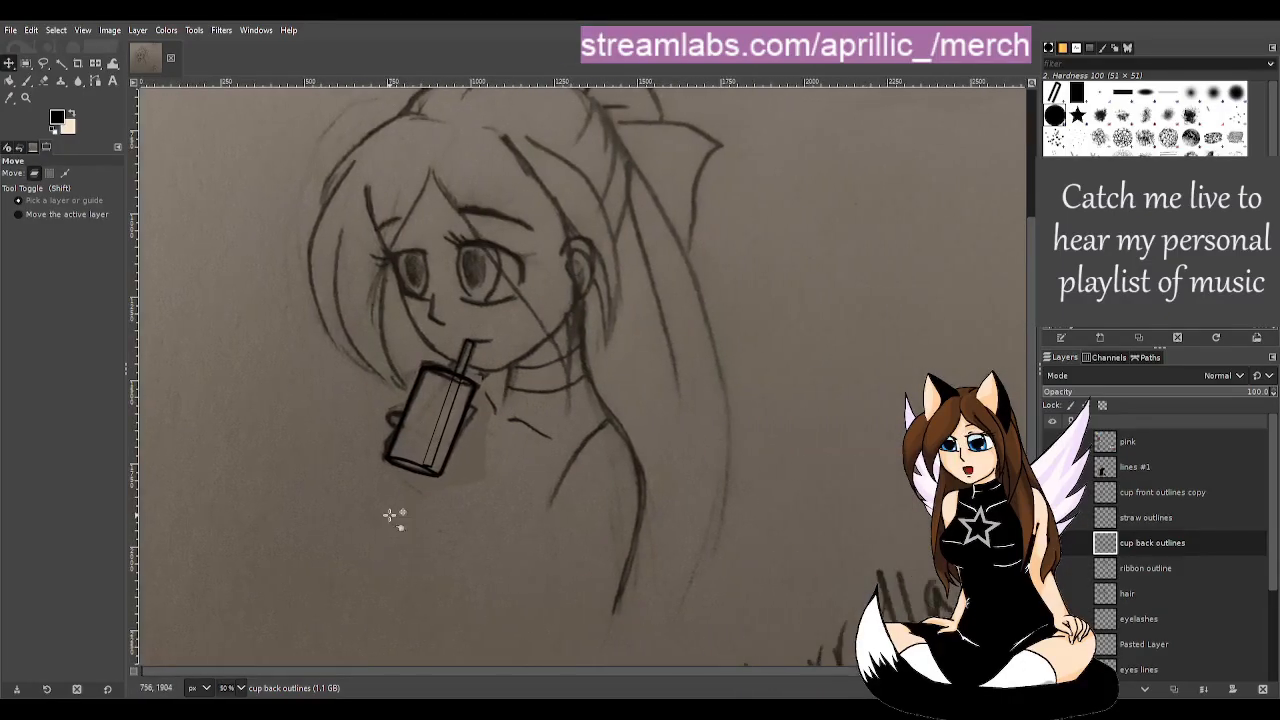
{"action": "scroll", "coordinate": [290, 455], "scroll_direction": "up", "scroll_amount": 1}
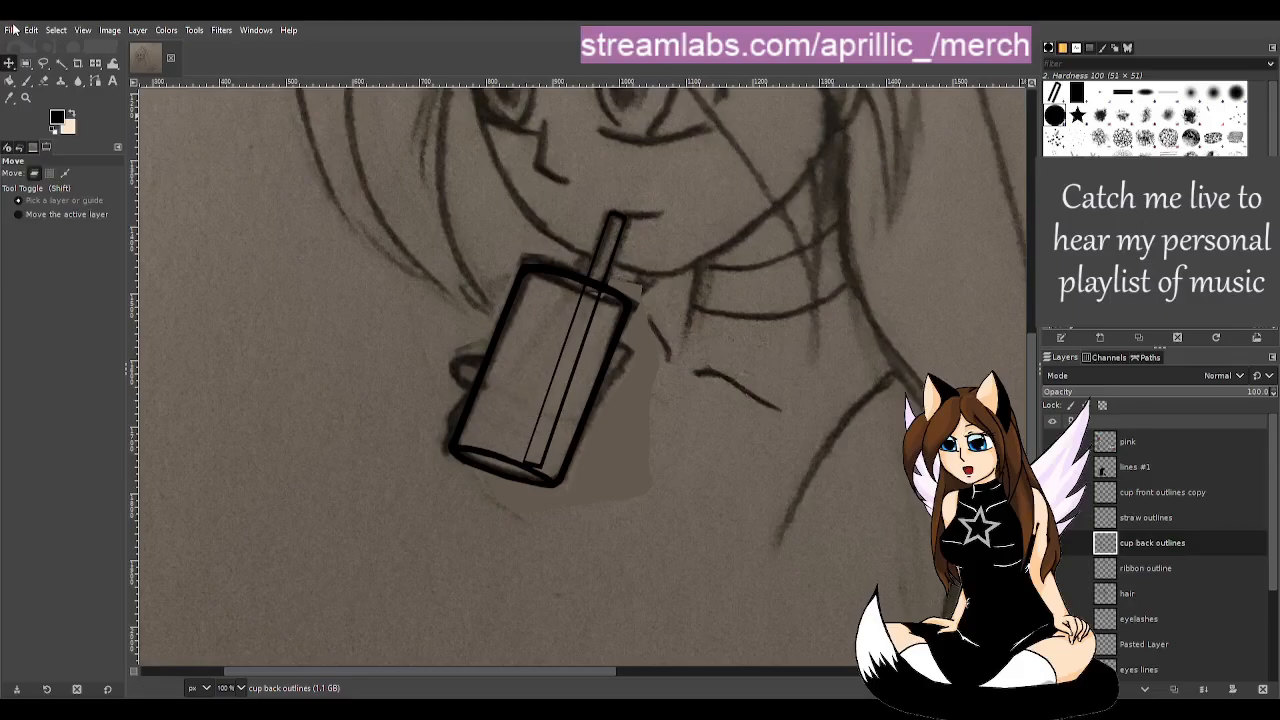
{"action": "key", "text": "ctrl+s"}
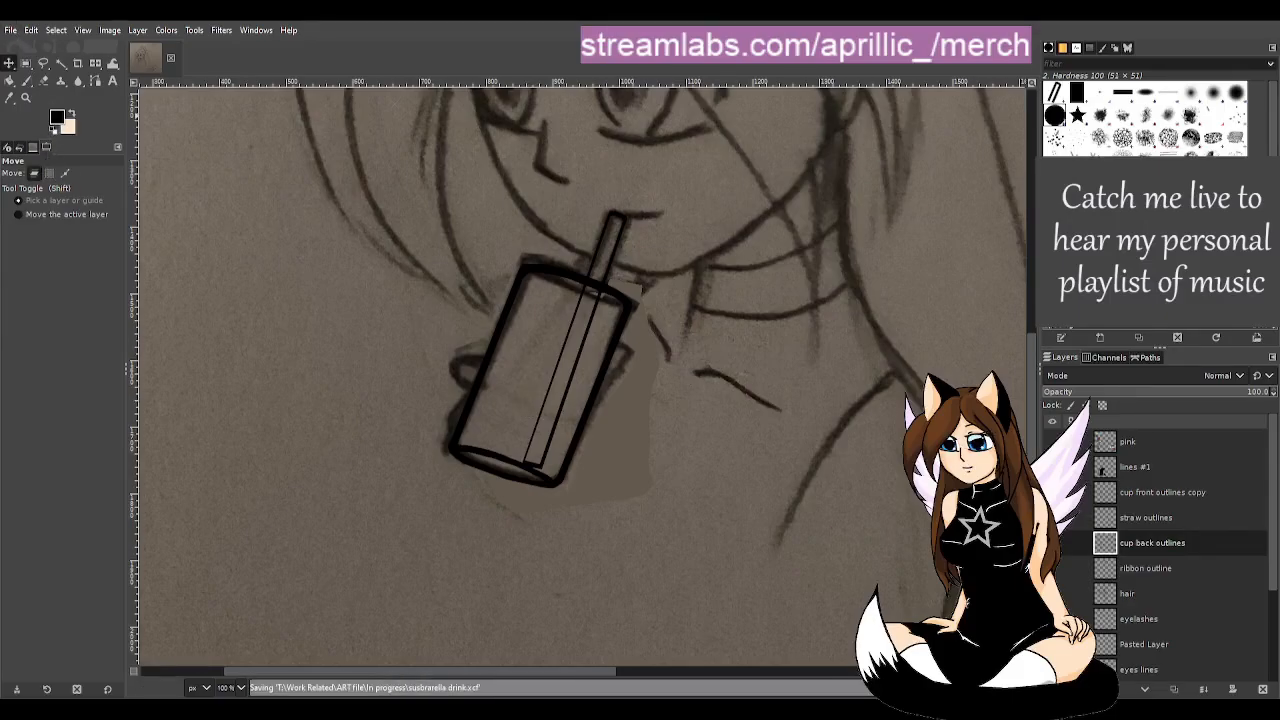
- Add a layer named fingers outlines above cup front outlines copy and paint the pointed fingertip beside the cup's right edge at brush size 8
{"action": "left_click", "coordinate": [1155, 494]}
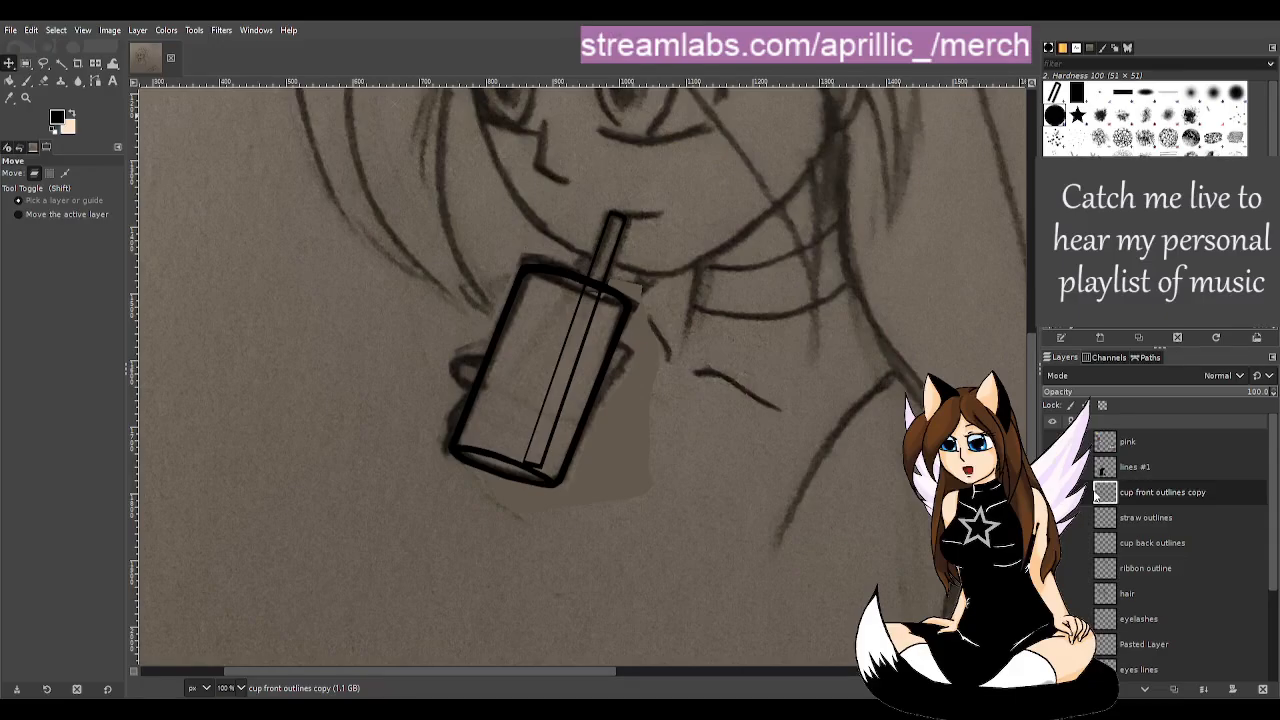
{"action": "left_click", "coordinate": [1157, 678]}
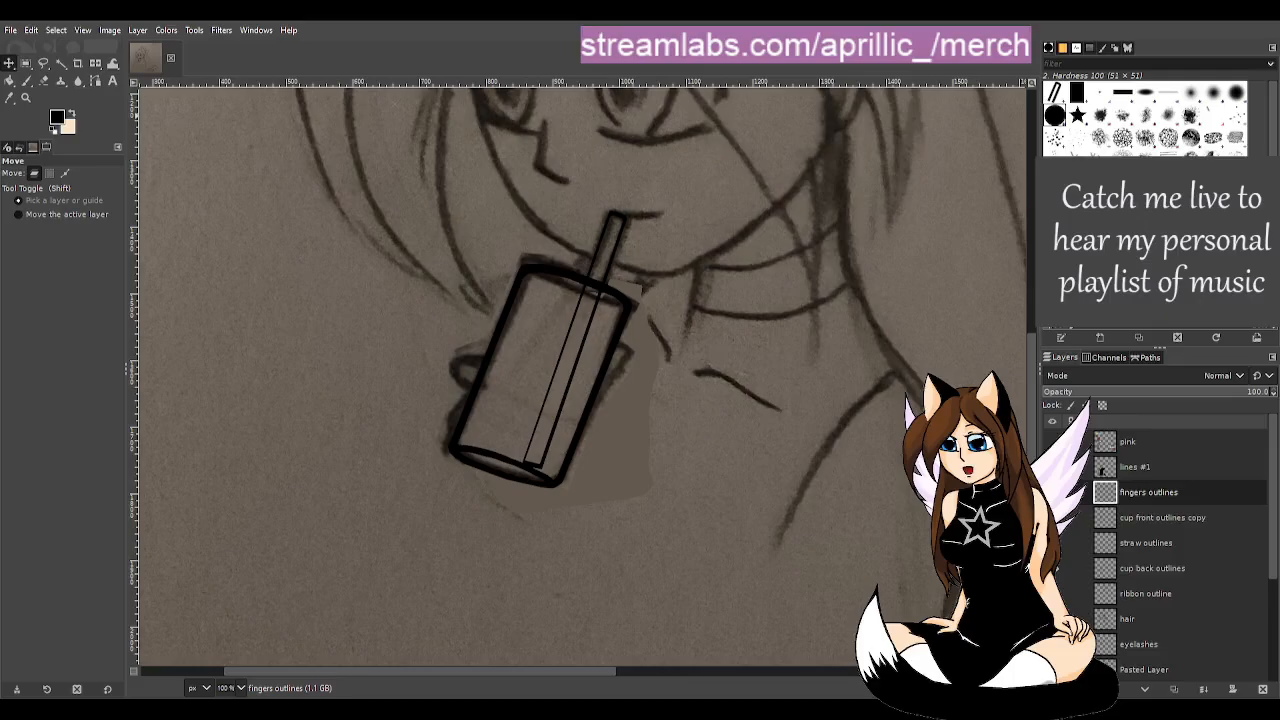
{"action": "key", "text": "p"}
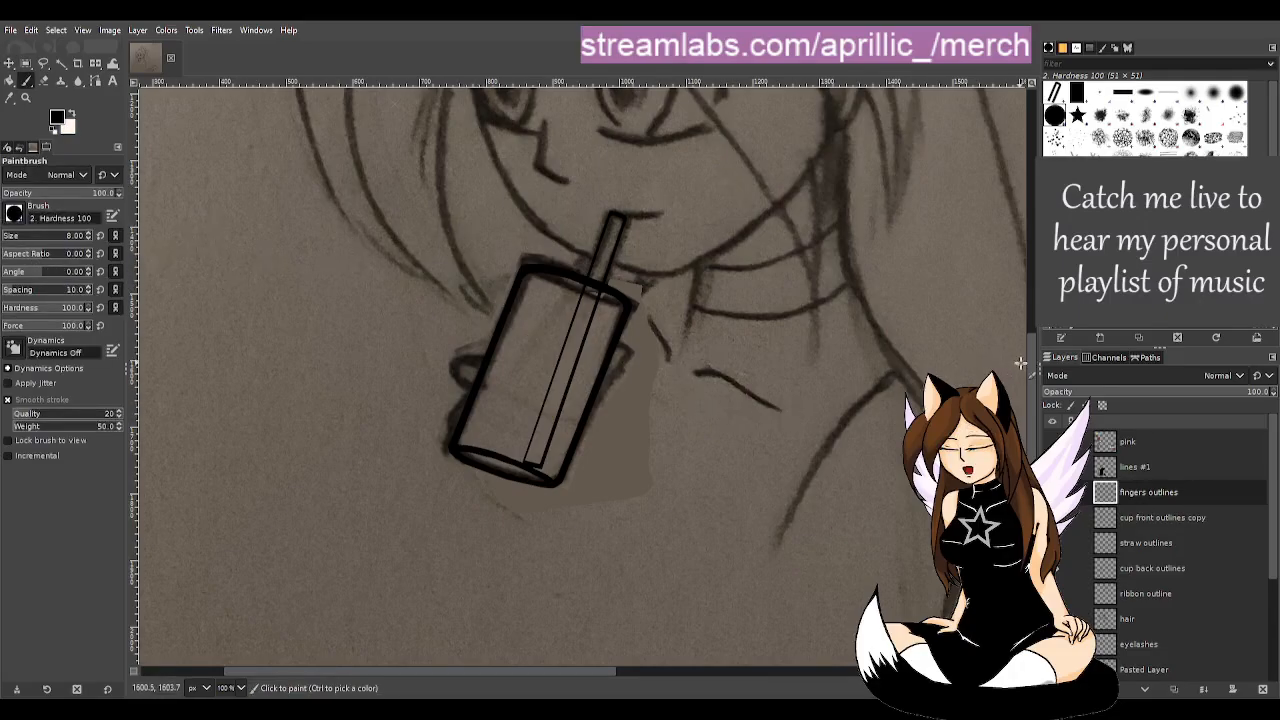
{"action": "scroll", "coordinate": [1034, 383], "scroll_direction": "up", "scroll_amount": 2}
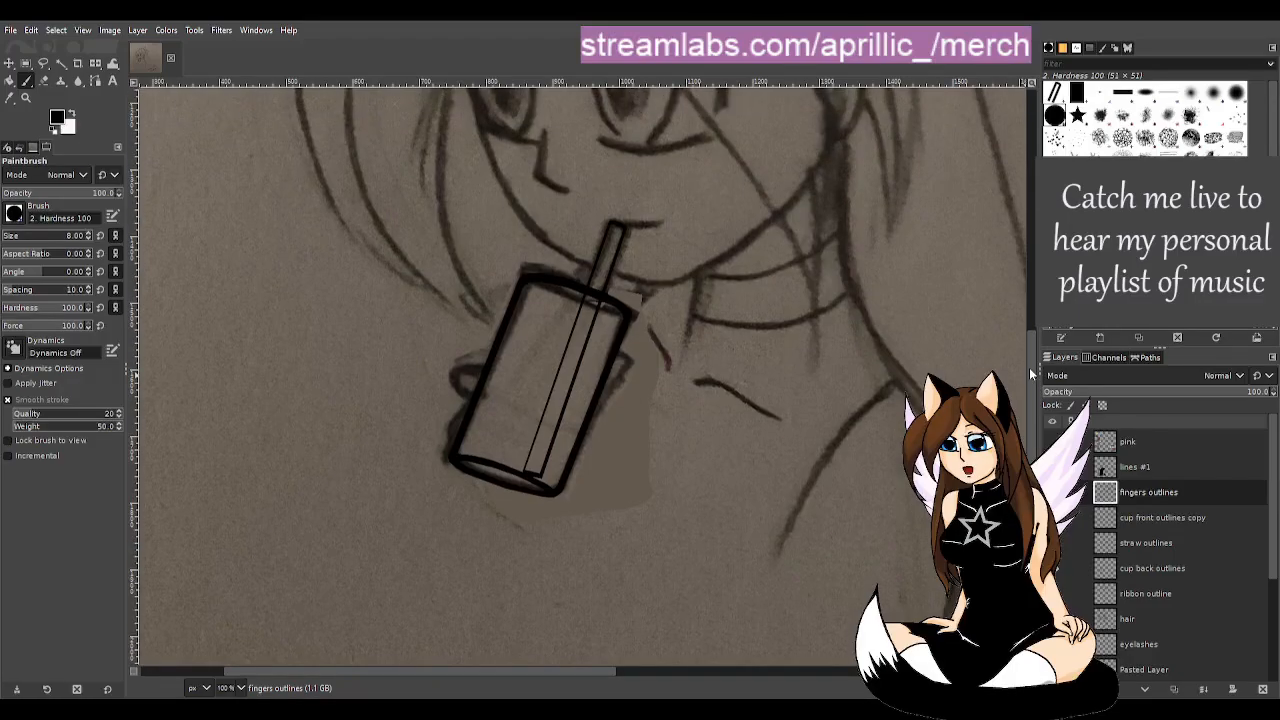
{"action": "key", "text": "m"}
{"action": "scroll", "coordinate": [634, 446], "scroll_direction": "up", "scroll_amount": 1}
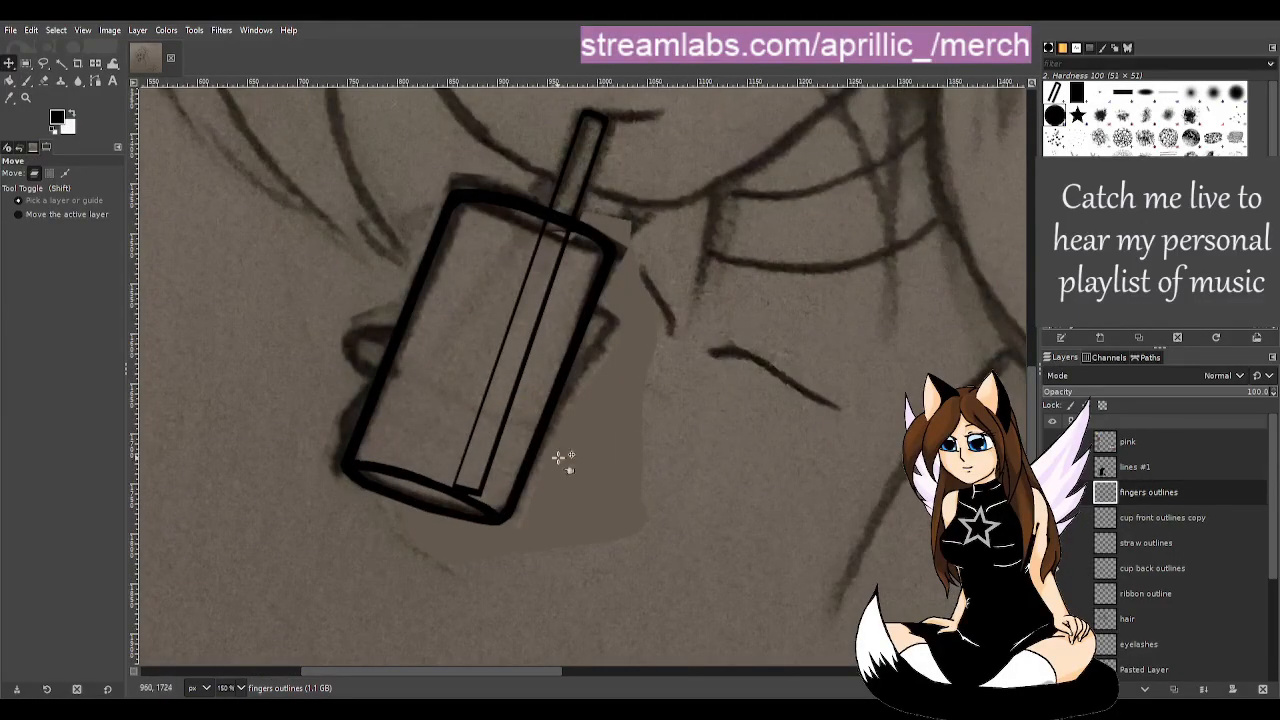
{"action": "key", "text": "p"}
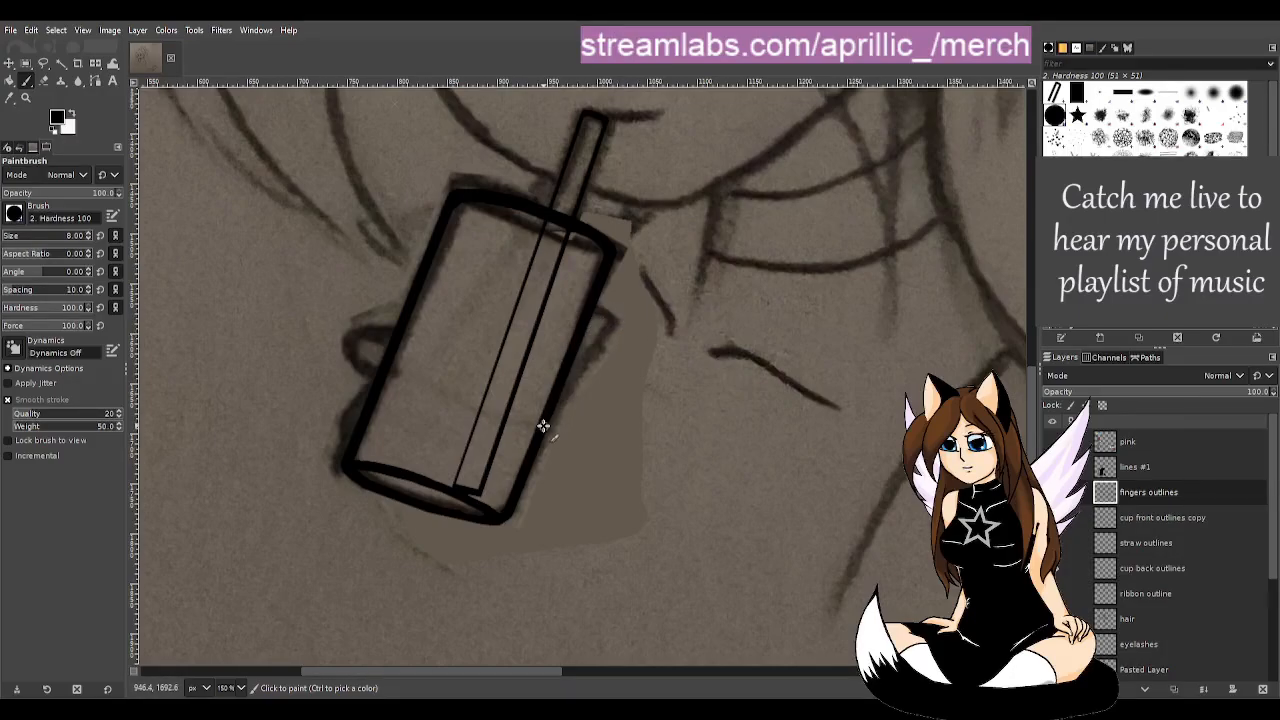
{"action": "mouse_move", "coordinate": [543, 425]}
{"action": "left_mouse_down"}
{"action": "mouse_move", "coordinate": [614, 323]}
{"action": "mouse_move", "coordinate": [590, 322]}
{"action": "mouse_move", "coordinate": [589, 306]}
{"action": "left_mouse_up"}
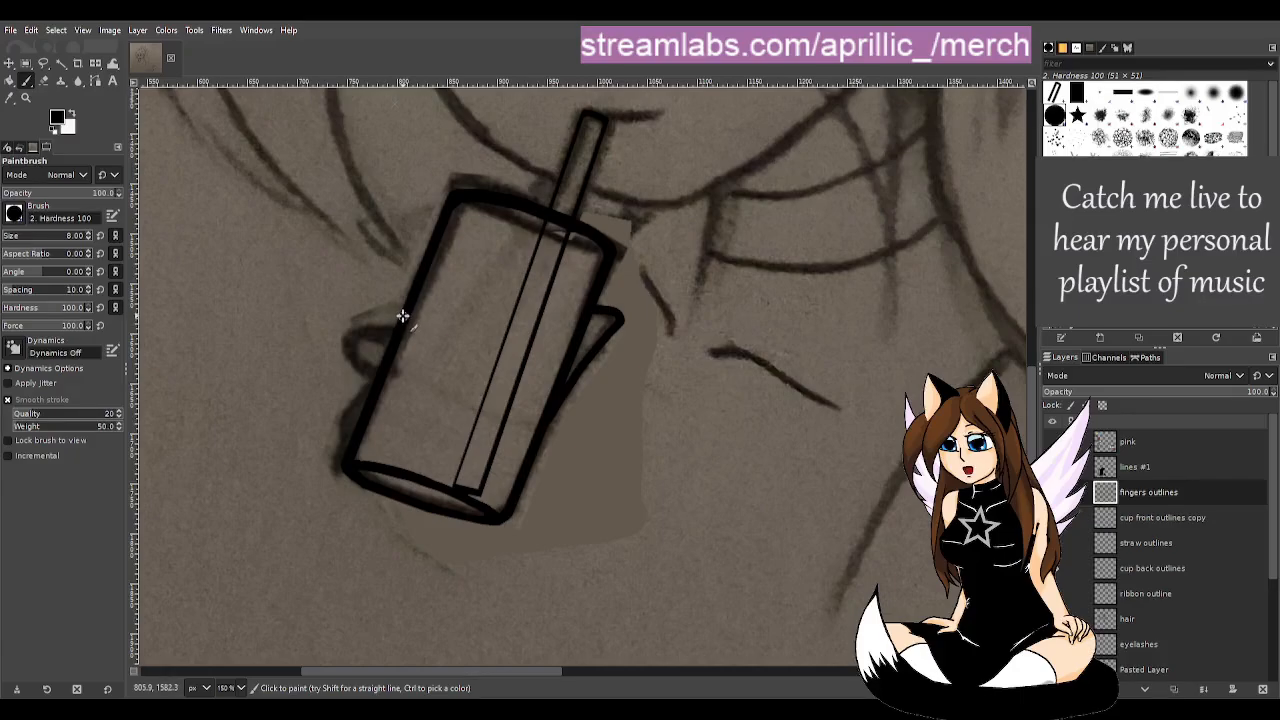
- Paint the outlines of three stacked fingers curling around the cup's lower-left side on the fingers outlines layer
{"action": "mouse_move", "coordinate": [402, 316]}
{"action": "left_mouse_down"}
{"action": "mouse_move", "coordinate": [348, 332]}
{"action": "mouse_move", "coordinate": [370, 422]}
{"action": "left_mouse_up"}
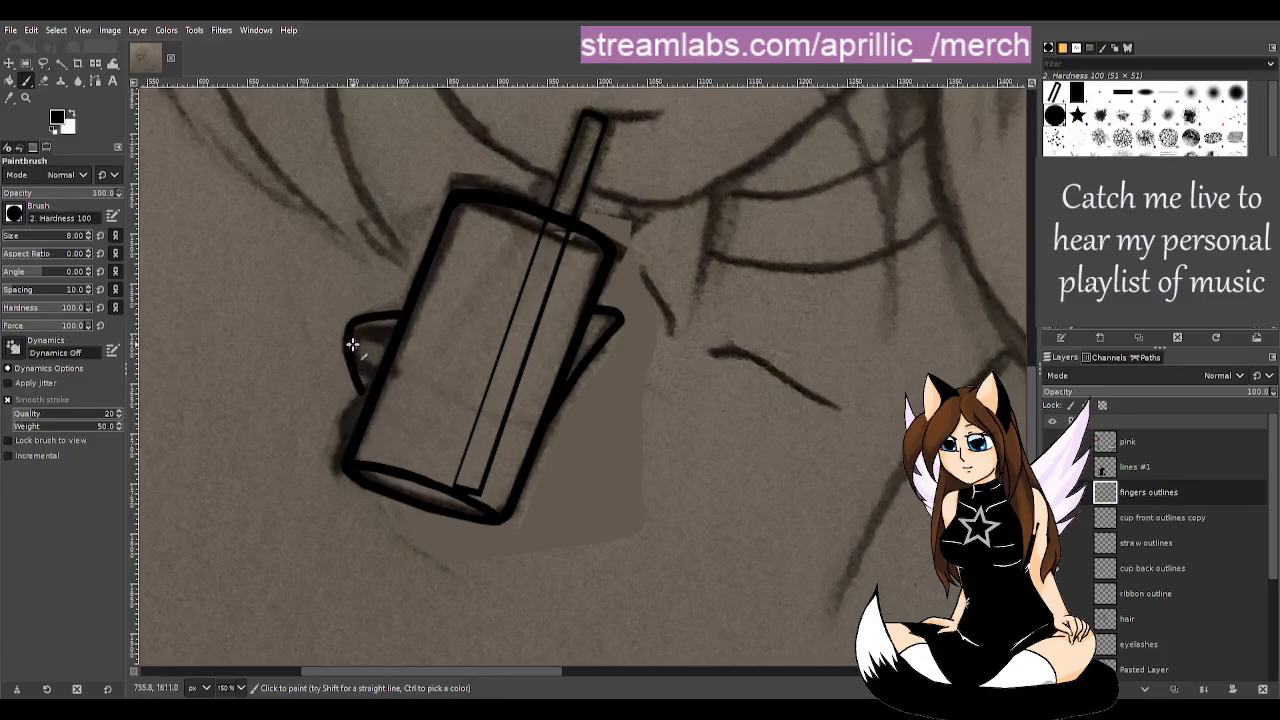
{"action": "key", "text": "ctrl+z"}
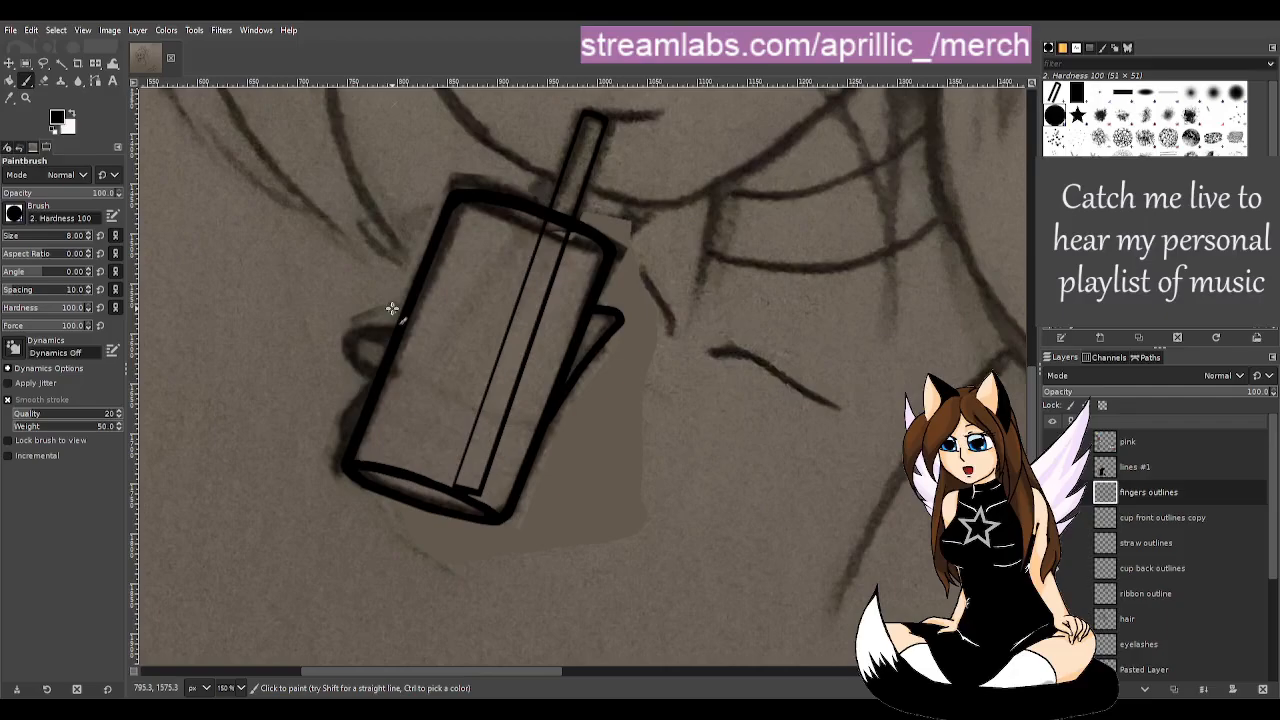
{"action": "mouse_move", "coordinate": [400, 323]}
{"action": "left_mouse_down"}
{"action": "mouse_move", "coordinate": [357, 330]}
{"action": "mouse_move", "coordinate": [359, 360]}
{"action": "mouse_move", "coordinate": [392, 427]}
{"action": "mouse_move", "coordinate": [376, 385]}
{"action": "mouse_move", "coordinate": [402, 417]}
{"action": "mouse_move", "coordinate": [386, 360]}
{"action": "left_mouse_up"}
{"action": "key", "text": "ctrl+z"}
{"action": "mouse_move", "coordinate": [393, 416]}
{"action": "left_mouse_down"}
{"action": "mouse_move", "coordinate": [397, 363]}
{"action": "mouse_move", "coordinate": [406, 377]}
{"action": "mouse_move", "coordinate": [391, 343]}
{"action": "mouse_move", "coordinate": [357, 371]}
{"action": "mouse_move", "coordinate": [333, 430]}
{"action": "mouse_move", "coordinate": [413, 438]}
{"action": "mouse_move", "coordinate": [405, 414]}
{"action": "mouse_move", "coordinate": [345, 442]}
{"action": "mouse_move", "coordinate": [355, 428]}
{"action": "mouse_move", "coordinate": [349, 457]}
{"action": "mouse_move", "coordinate": [362, 471]}
{"action": "mouse_move", "coordinate": [362, 434]}
{"action": "mouse_move", "coordinate": [382, 462]}
{"action": "left_mouse_up"}
{"action": "key", "text": "ctrl+z"}
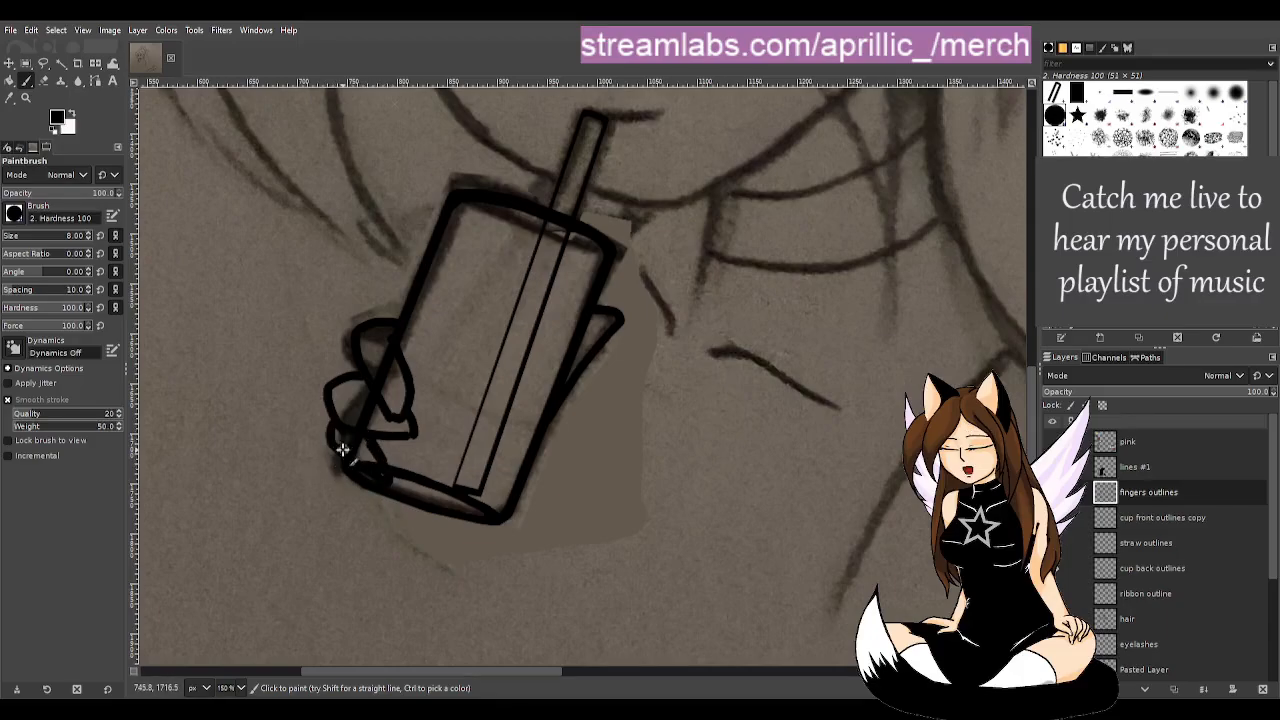
- Try to paint a long, tapering little finger extending outward from the cup's lower-left corner
{"action": "mouse_move", "coordinate": [340, 453]}
{"action": "left_mouse_down"}
{"action": "mouse_move", "coordinate": [208, 452]}
{"action": "mouse_move", "coordinate": [215, 466]}
{"action": "mouse_move", "coordinate": [383, 466]}
{"action": "left_mouse_up"}
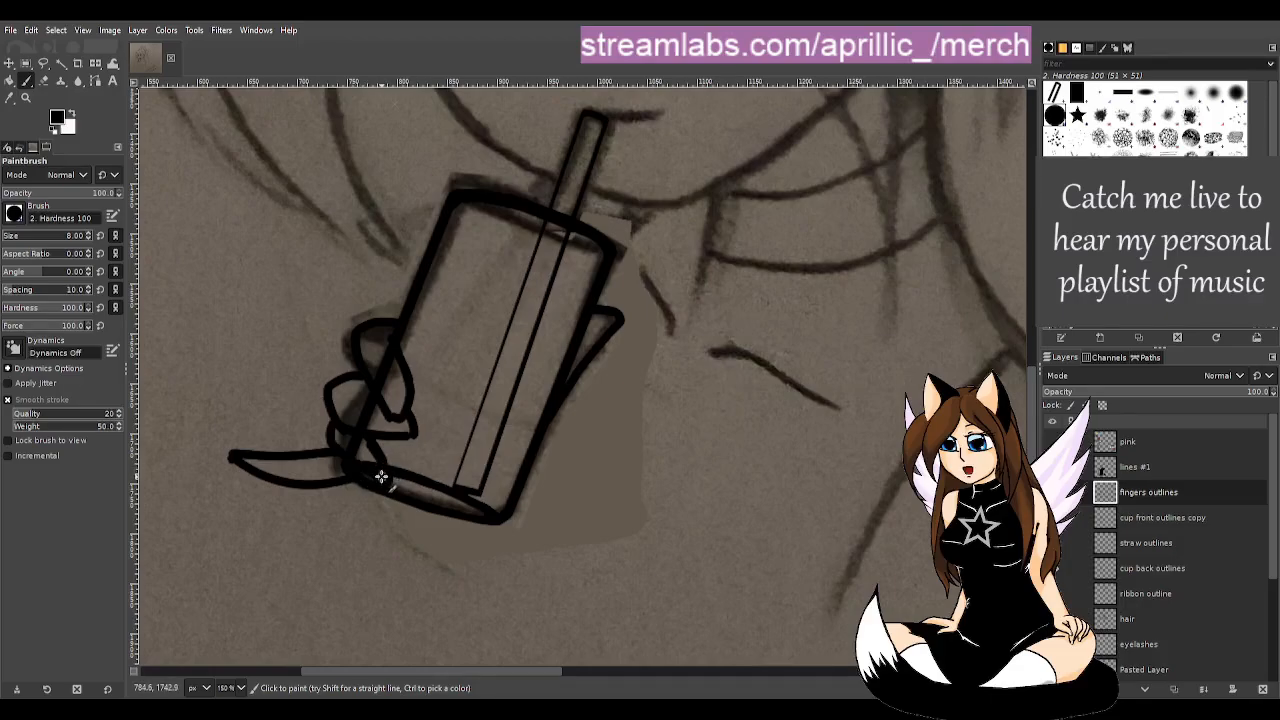
{"action": "key", "text": "z"}
{"action": "key", "text": "ctrl+z"}
{"action": "key", "text": "ctrl+z"}
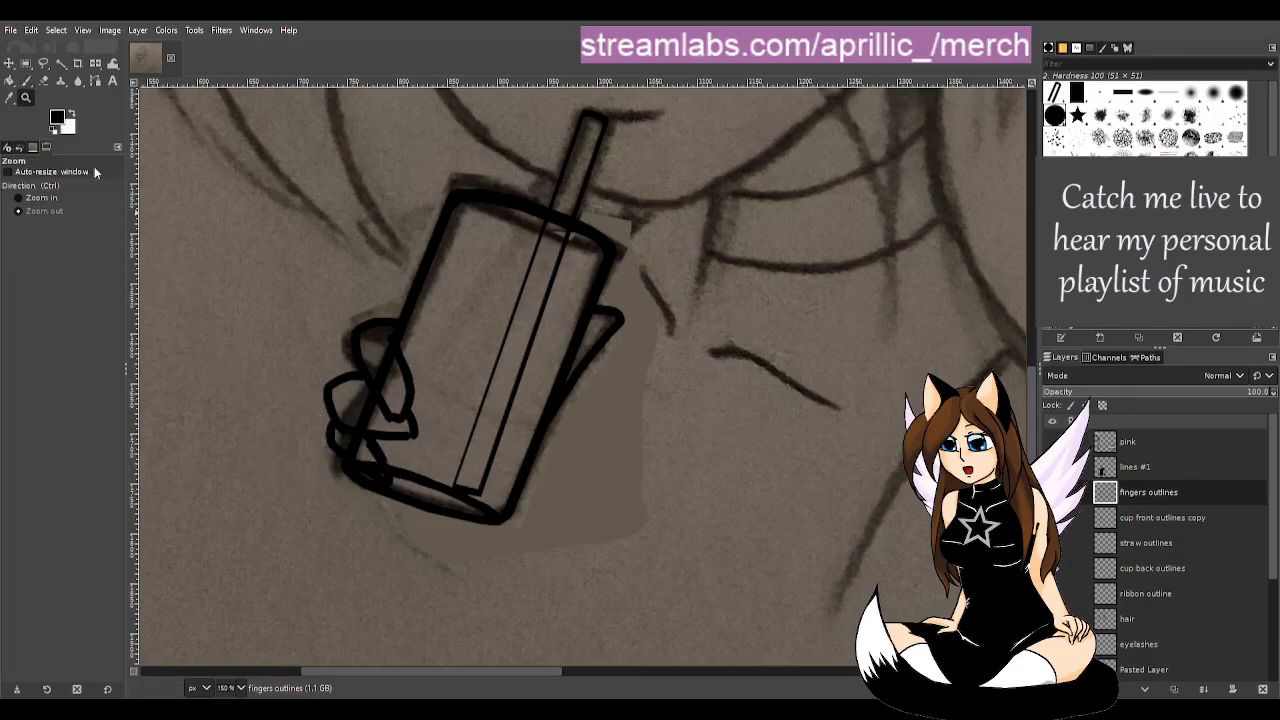
{"action": "left_click", "coordinate": [26, 80]}
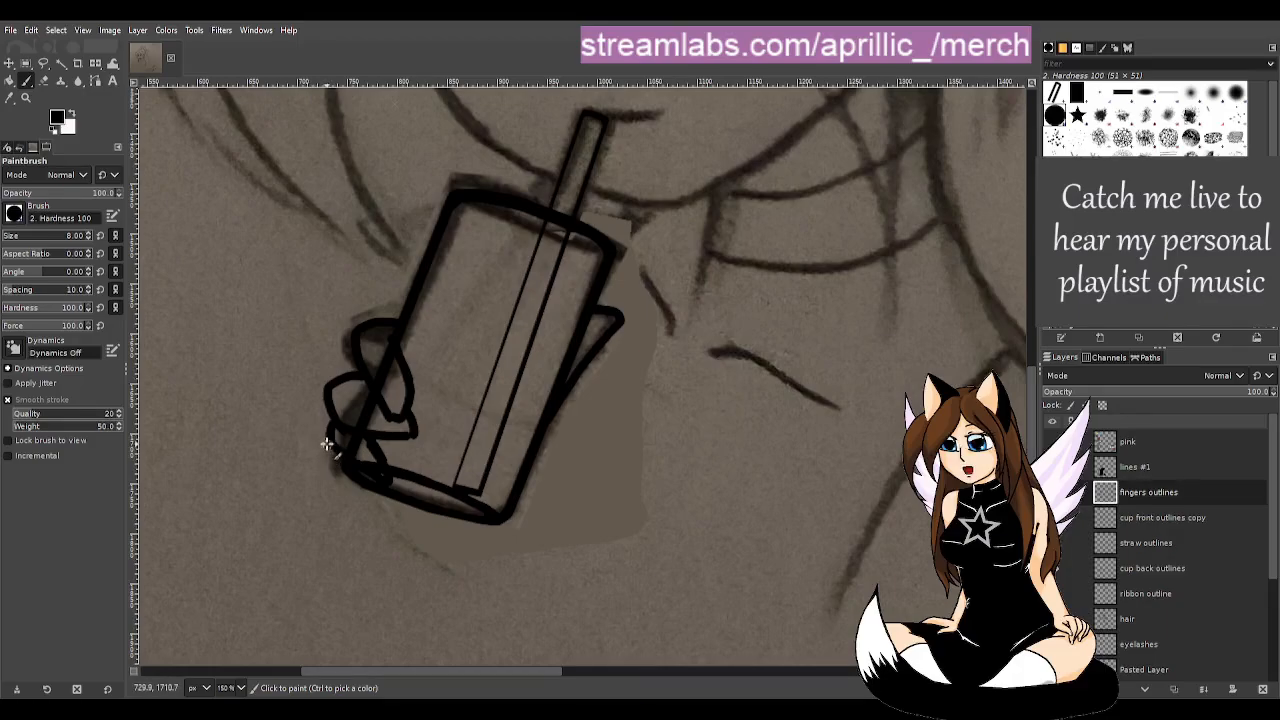
- Try shorter bent and pointed shapes for the little finger beside the cup's lower-left corner
{"action": "mouse_move", "coordinate": [330, 442]}
{"action": "left_mouse_down"}
{"action": "mouse_move", "coordinate": [320, 466]}
{"action": "mouse_move", "coordinate": [341, 481]}
{"action": "mouse_move", "coordinate": [294, 460]}
{"action": "mouse_move", "coordinate": [307, 522]}
{"action": "left_mouse_up"}
{"action": "key", "text": "ctrl+z"}
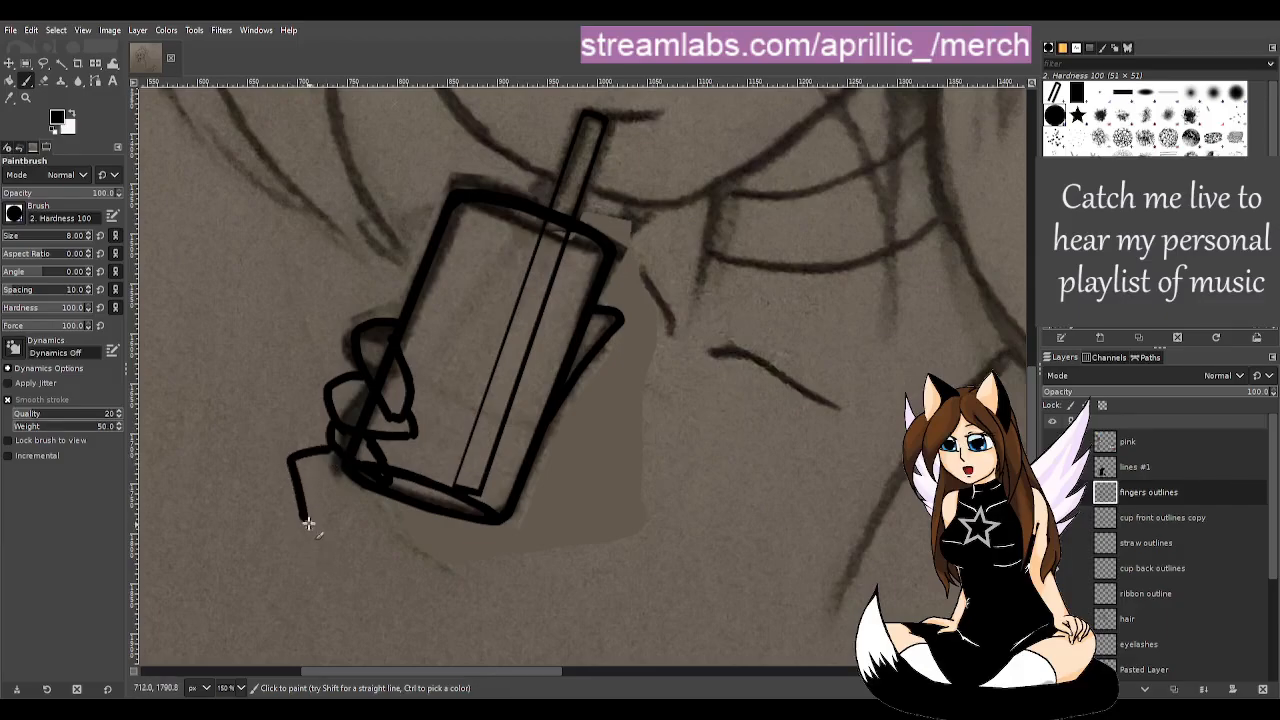
{"action": "key", "text": "ctrl+z"}
{"action": "mouse_move", "coordinate": [329, 451]}
{"action": "left_mouse_down"}
{"action": "mouse_move", "coordinate": [287, 482]}
{"action": "mouse_move", "coordinate": [350, 467]}
{"action": "mouse_move", "coordinate": [346, 488]}
{"action": "left_mouse_up"}
{"action": "key", "text": "ctrl+z"}
{"action": "key", "text": "ctrl+z"}
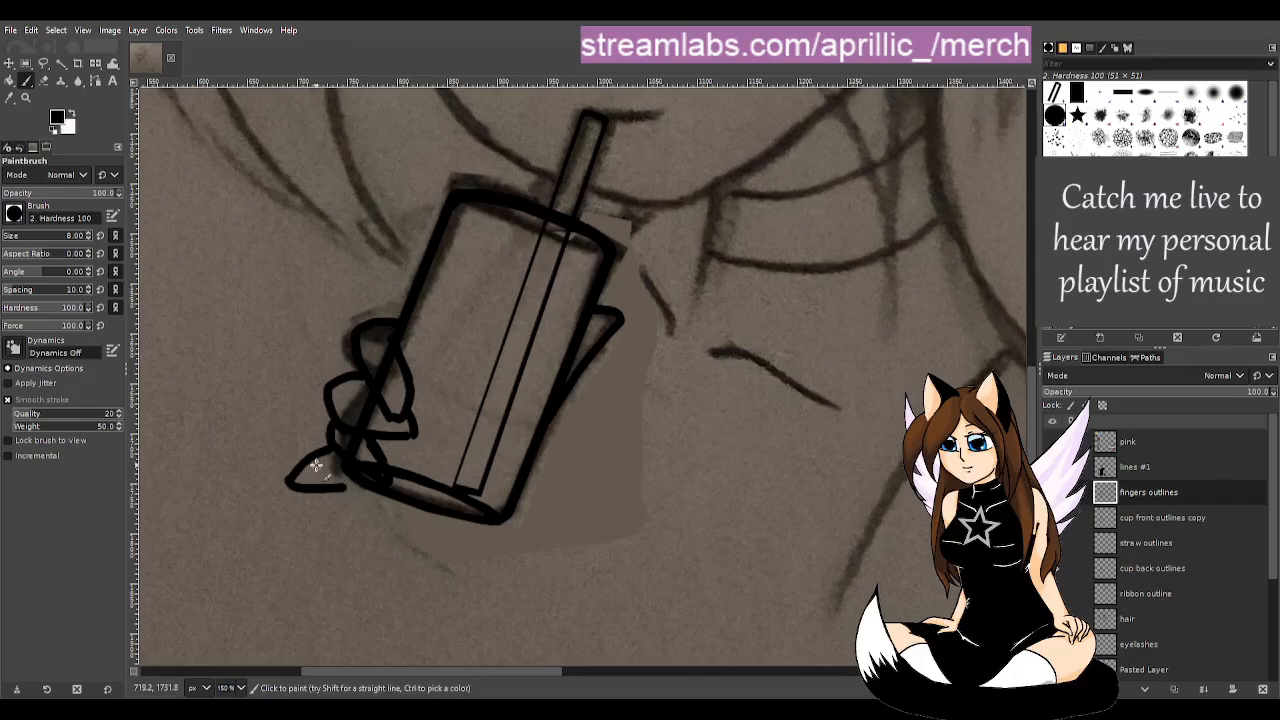
{"action": "key", "text": "ctrl+z"}
{"action": "key", "text": "ctrl+z"}
- Paint a slim little finger slanting down and outward from the cup's lower-left corner
{"action": "mouse_move", "coordinate": [330, 451]}
{"action": "left_mouse_down"}
{"action": "mouse_move", "coordinate": [275, 462]}
{"action": "mouse_move", "coordinate": [300, 451]}
{"action": "mouse_move", "coordinate": [276, 462]}
{"action": "mouse_move", "coordinate": [290, 486]}
{"action": "mouse_move", "coordinate": [296, 468]}
{"action": "mouse_move", "coordinate": [288, 490]}
{"action": "mouse_move", "coordinate": [322, 482]}
{"action": "mouse_move", "coordinate": [286, 494]}
{"action": "mouse_move", "coordinate": [330, 484]}
{"action": "mouse_move", "coordinate": [323, 494]}
{"action": "mouse_move", "coordinate": [353, 465]}
{"action": "mouse_move", "coordinate": [293, 510]}
{"action": "left_mouse_up"}
{"action": "key", "text": "ctrl+z"}
{"action": "key", "text": "ctrl+z"}
{"action": "key", "text": "ctrl+z"}
{"action": "key", "text": "ctrl+z"}
{"action": "key", "text": "ctrl+z"}
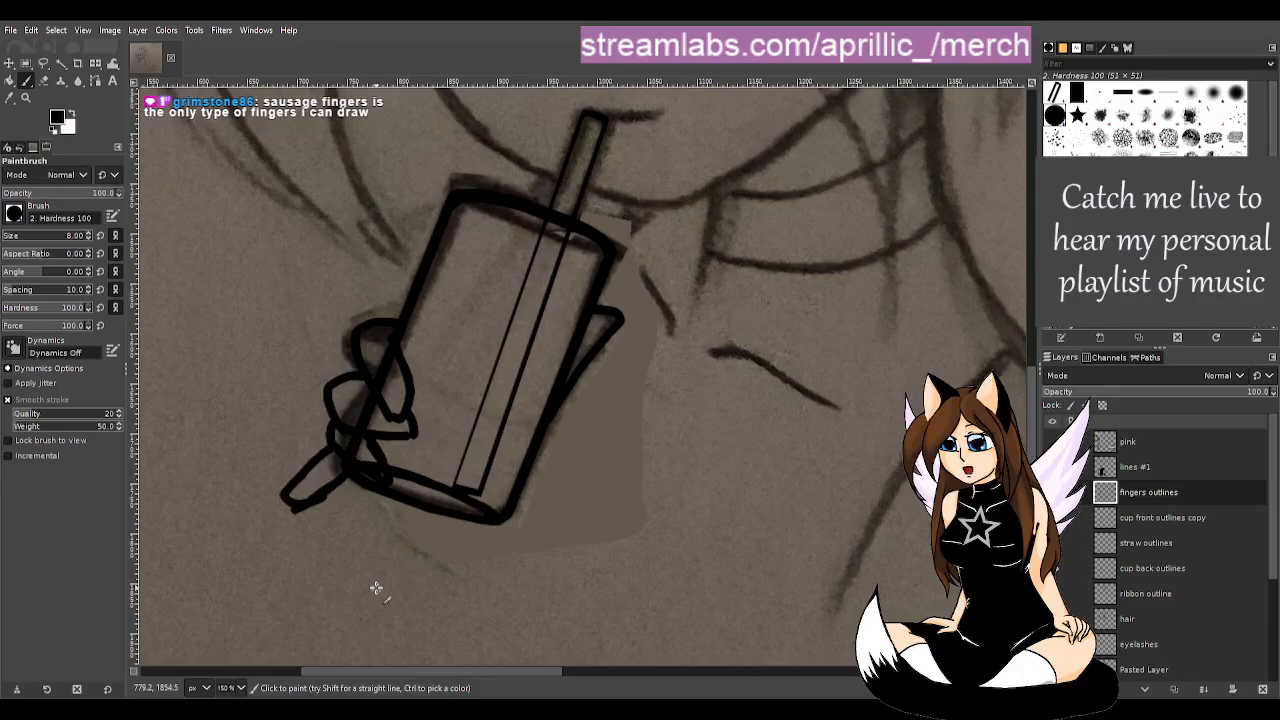
- Slim the little finger's lower edge and smooth its tip by erasing and repainting the outline
{"action": "key", "text": "shift+e"}
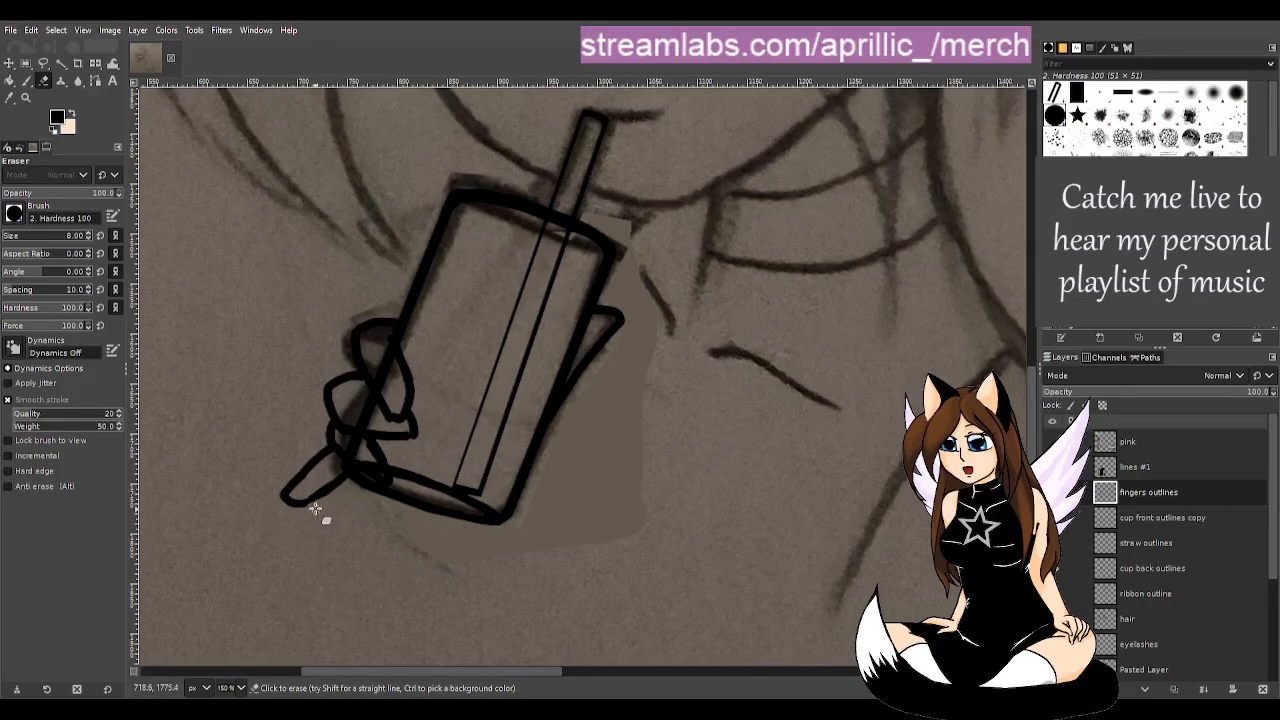
{"action": "key", "text": "ctrl"}
{"action": "left_click_drag", "start_coordinate": [308, 493], "coordinate": [321, 482]}
{"action": "key", "text": "p"}
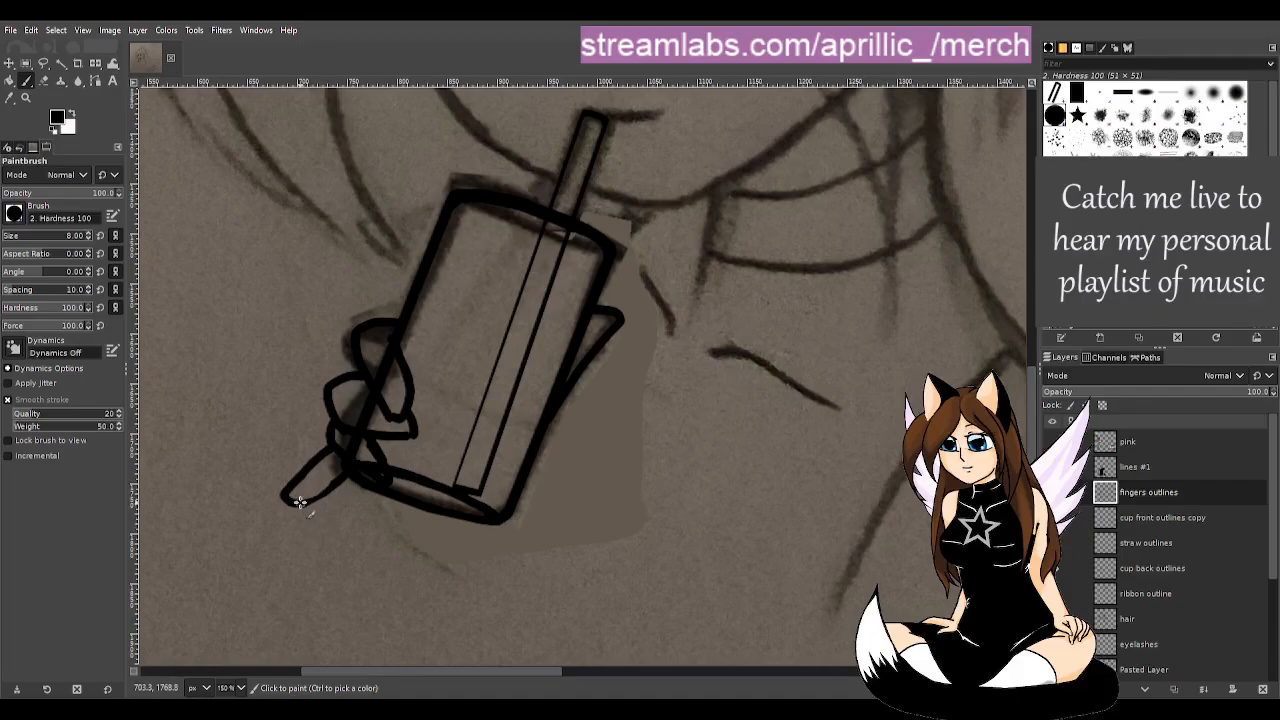
{"action": "left_click_drag", "start_coordinate": [284, 499], "coordinate": [331, 489]}
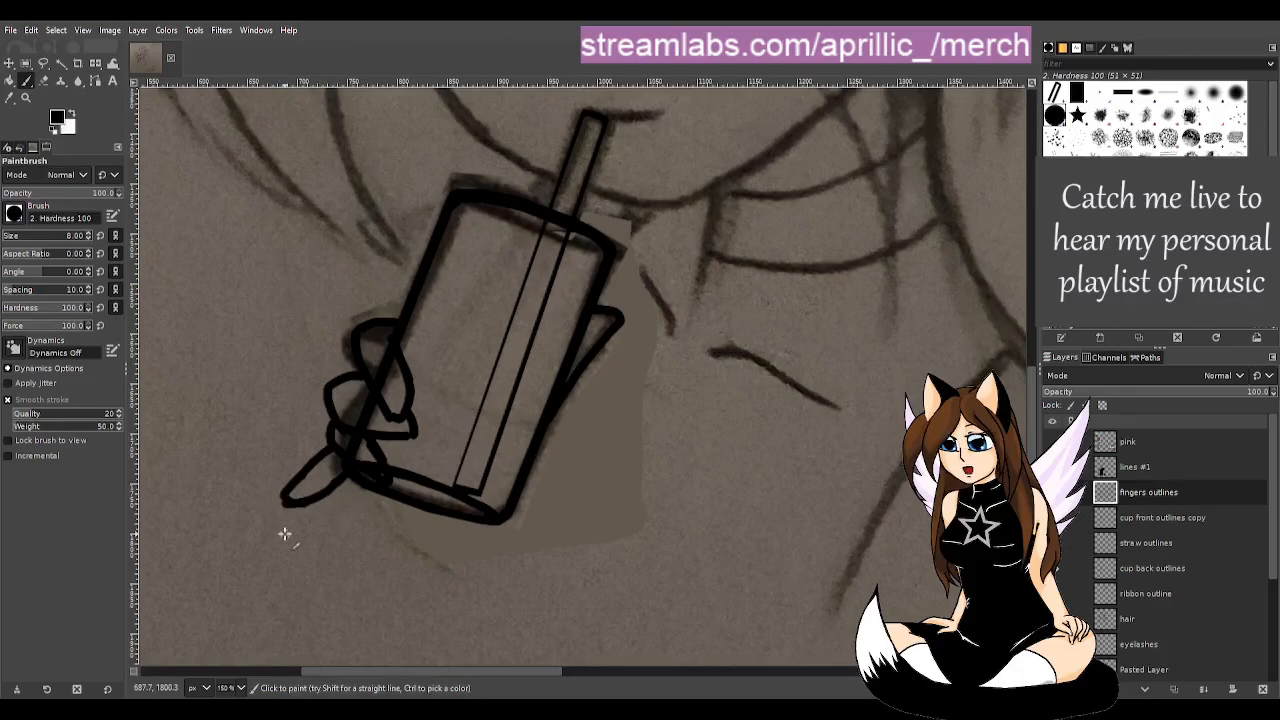
{"action": "key", "text": "shift+e"}
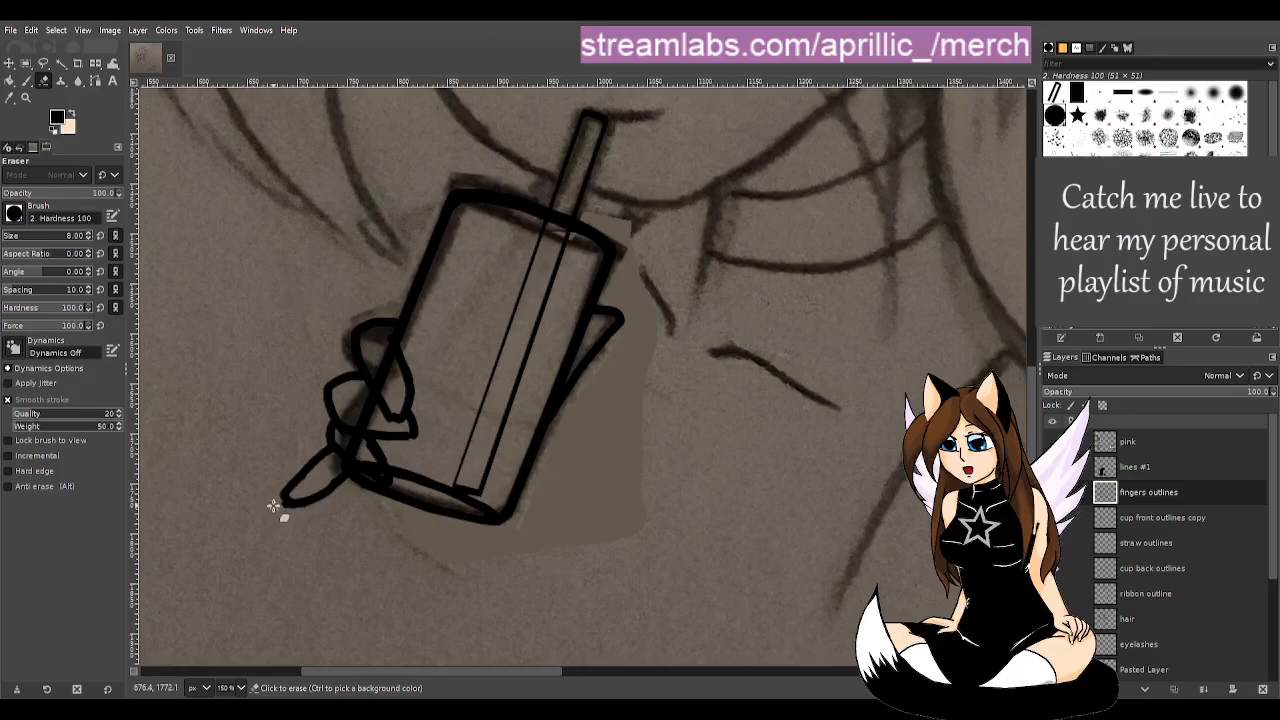
{"action": "left_click", "coordinate": [282, 512]}
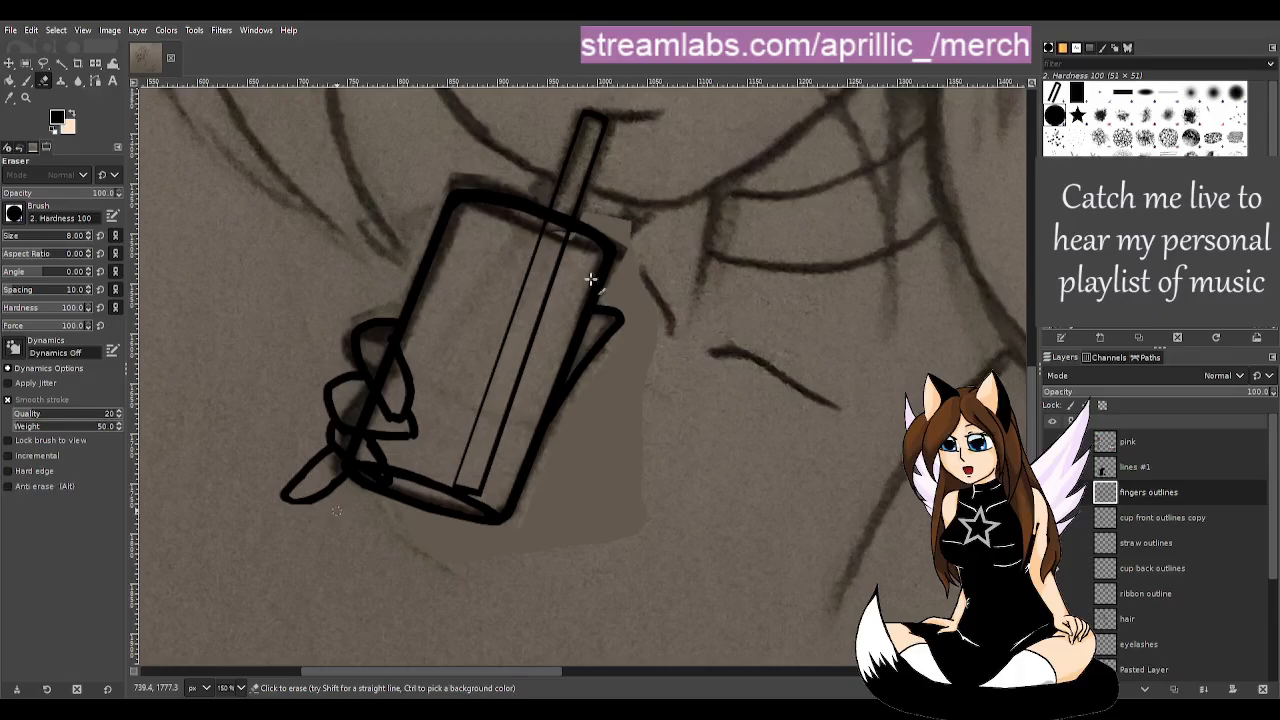
- Set the brush size to 1 and paint a thin detail line inside the tip of the uppermost finger
{"action": "key", "text": "p"}
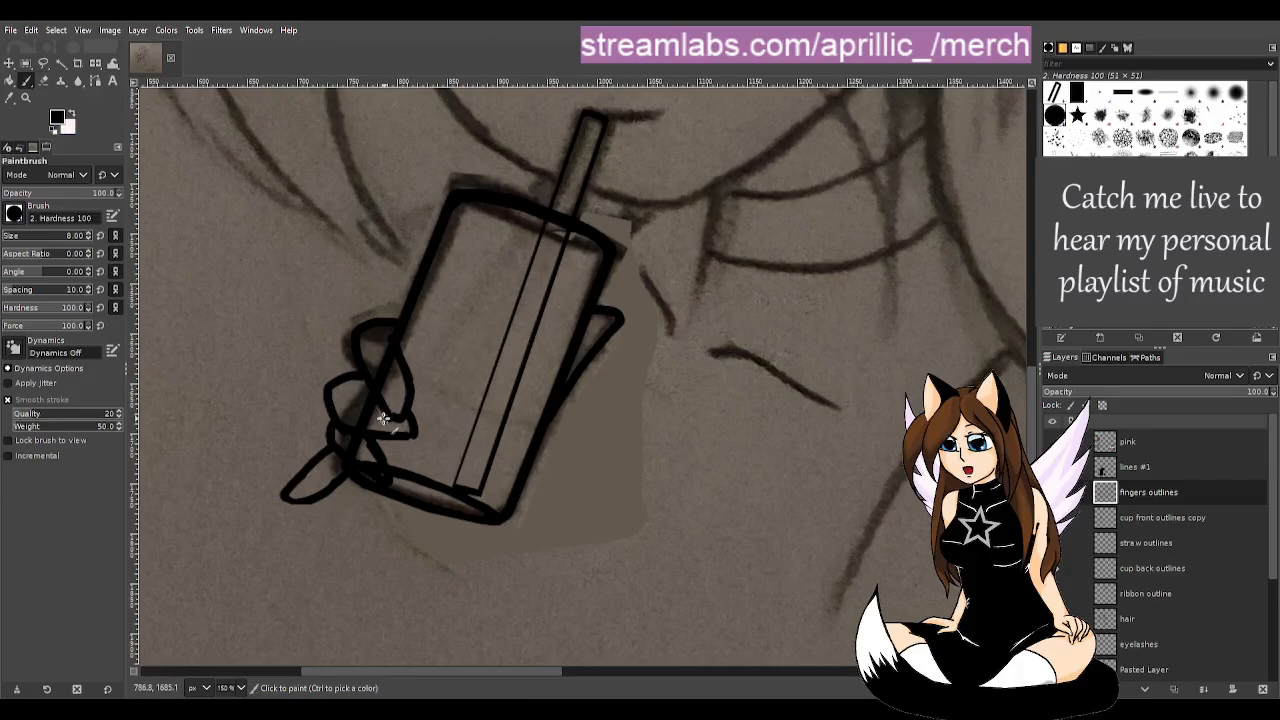
{"action": "left_click", "coordinate": [7, 236]}
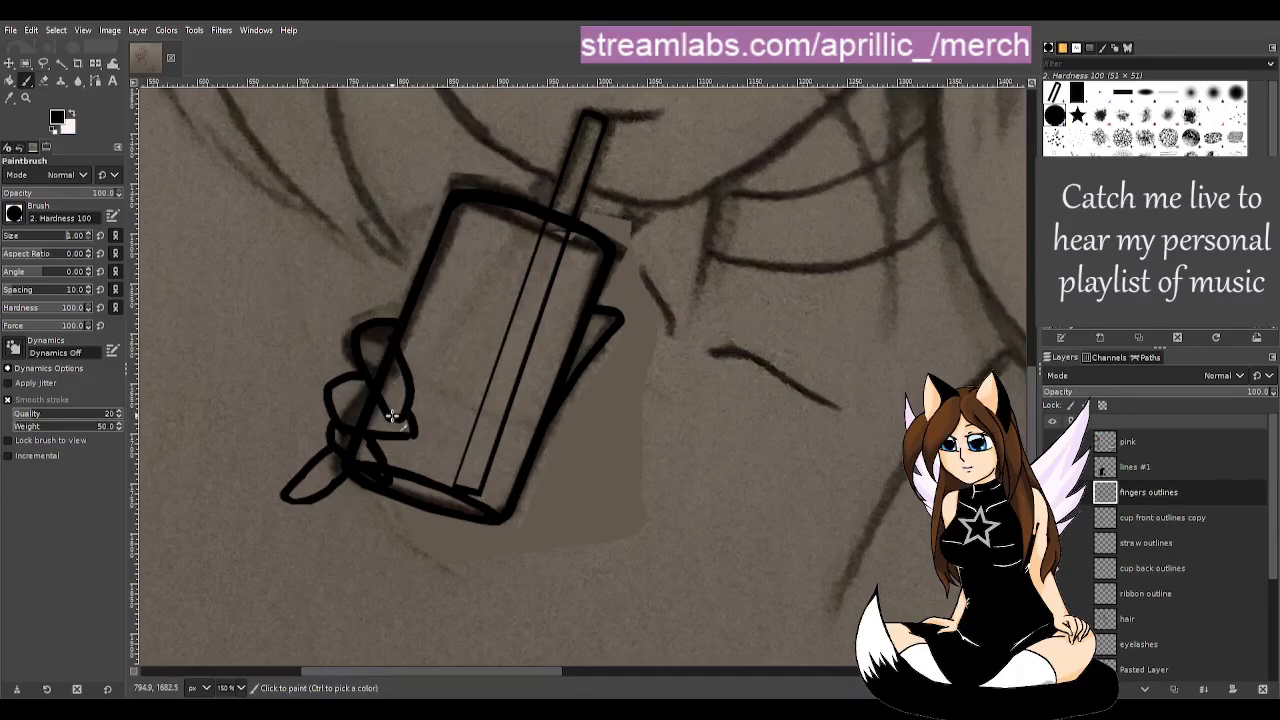
{"action": "mouse_move", "coordinate": [398, 390]}
{"action": "left_mouse_down"}
{"action": "mouse_move", "coordinate": [394, 375]}
{"action": "mouse_move", "coordinate": [403, 408]}
{"action": "mouse_move", "coordinate": [393, 385]}
{"action": "left_mouse_up"}
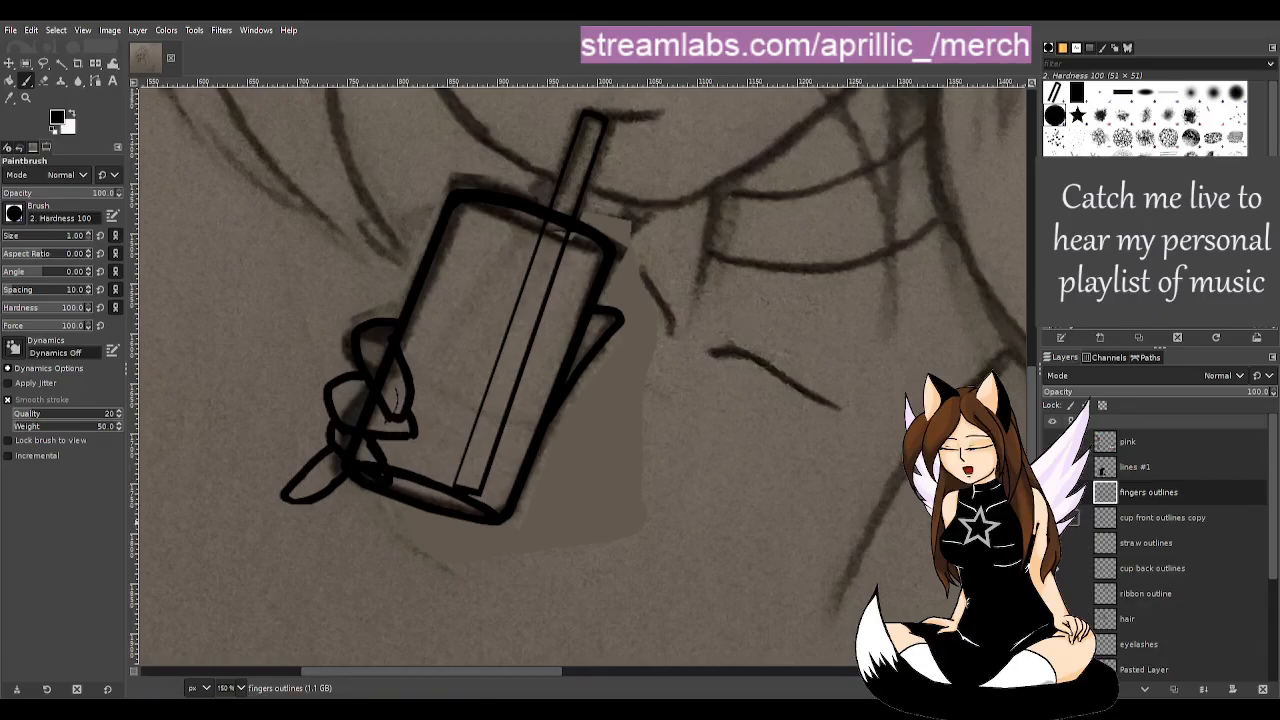
- Hide the cup front outlines copy and cup back outlines layers and set the brush size to 8
{"action": "left_click", "coordinate": [1057, 568]}
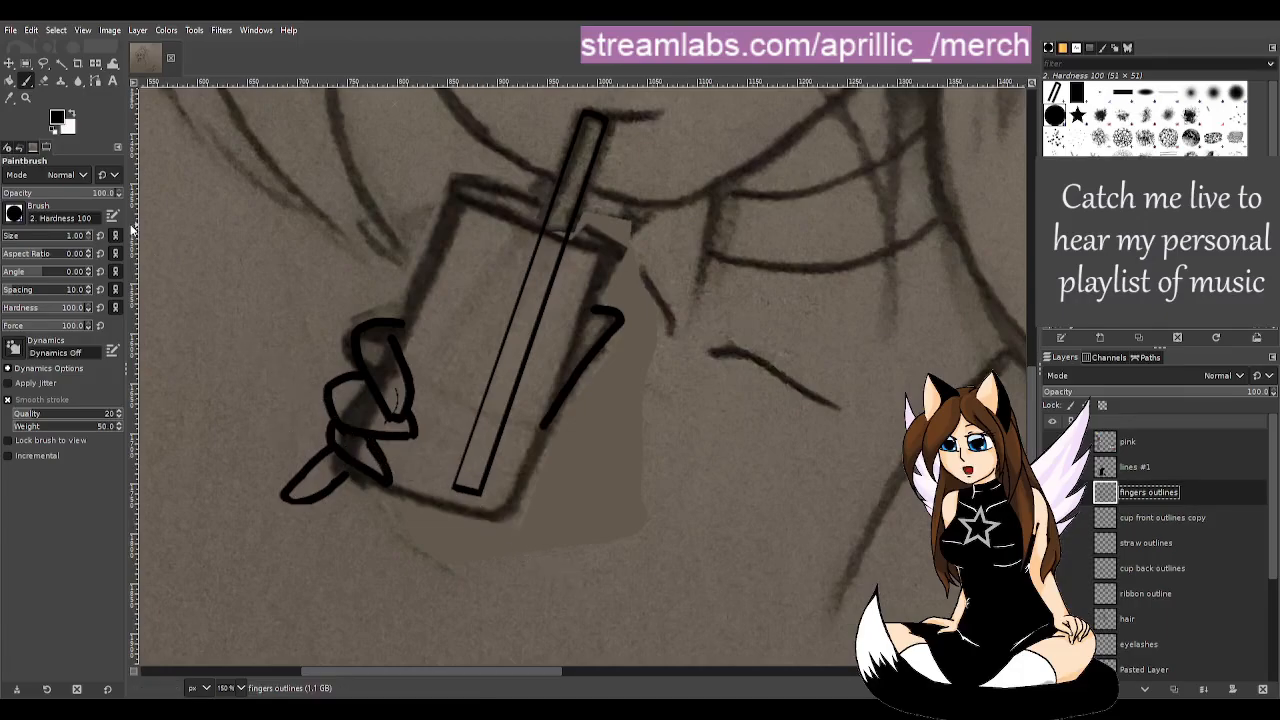
{"action": "left_click", "coordinate": [12, 236]}
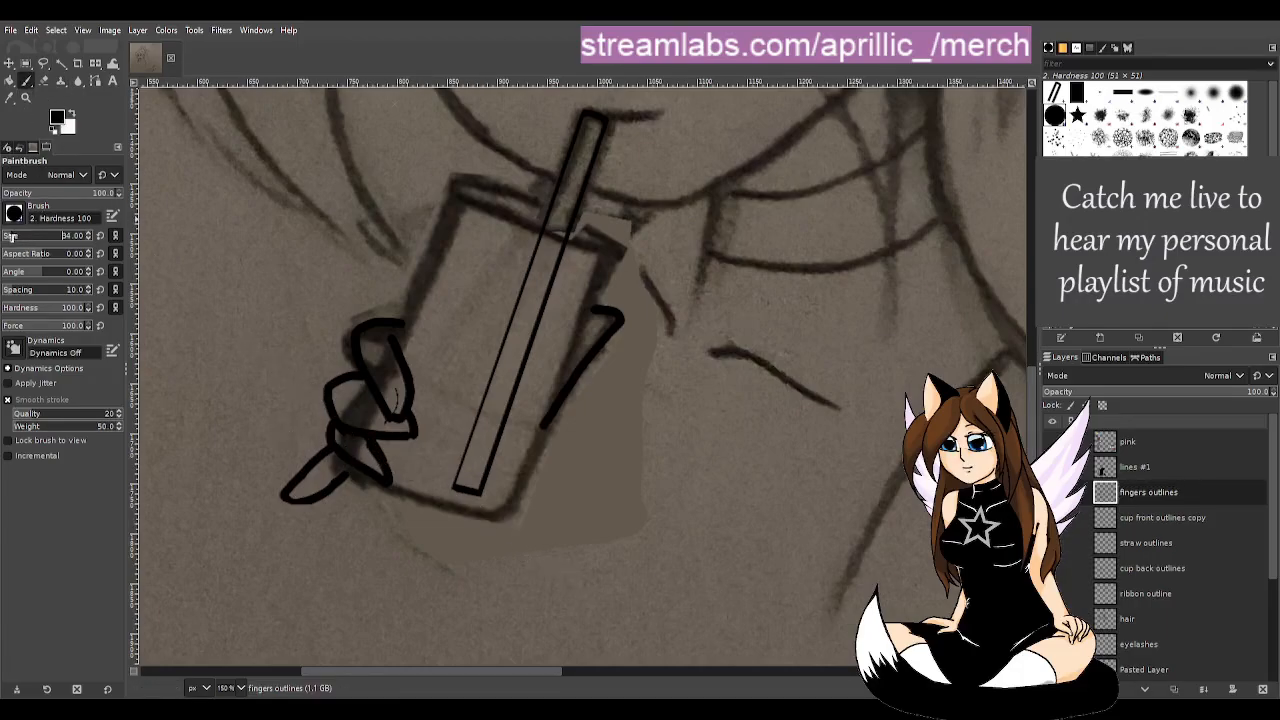
{"action": "left_click", "coordinate": [7, 236]}
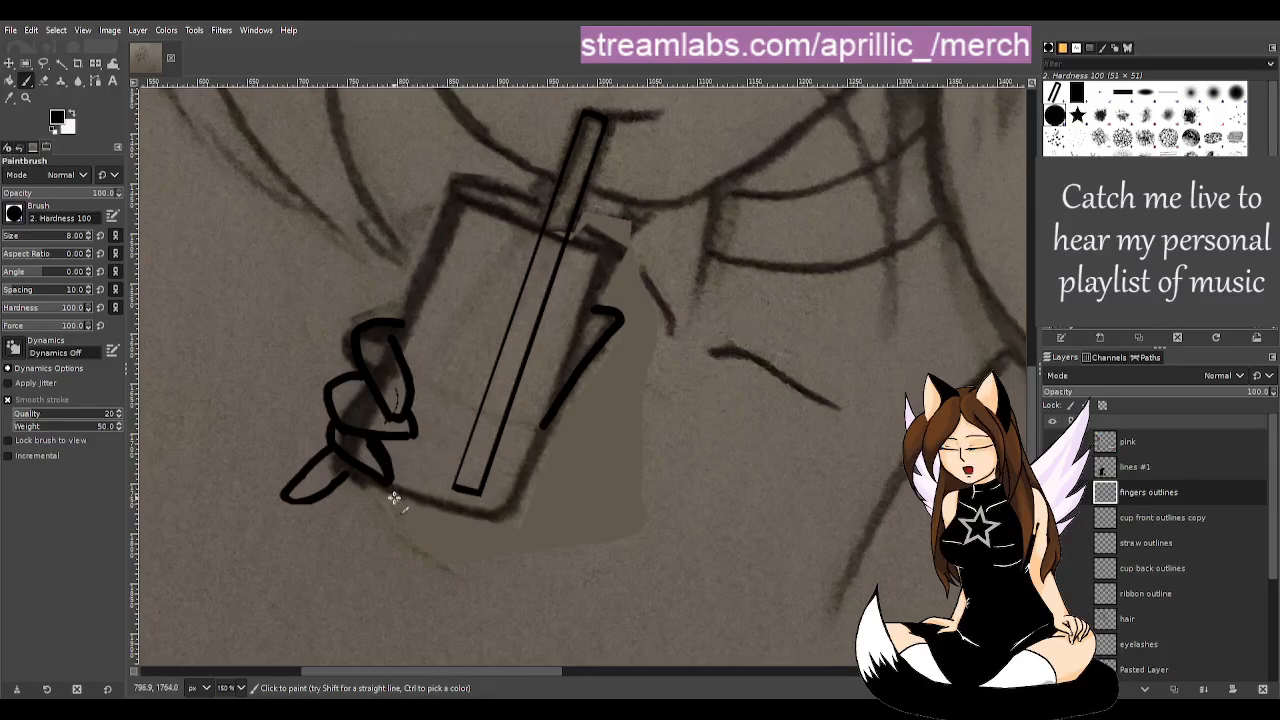
- Erase excess line from the third finger's outline near the cup's lower-left corner on the fingers outlines layer
{"action": "key", "text": "shift+e"}
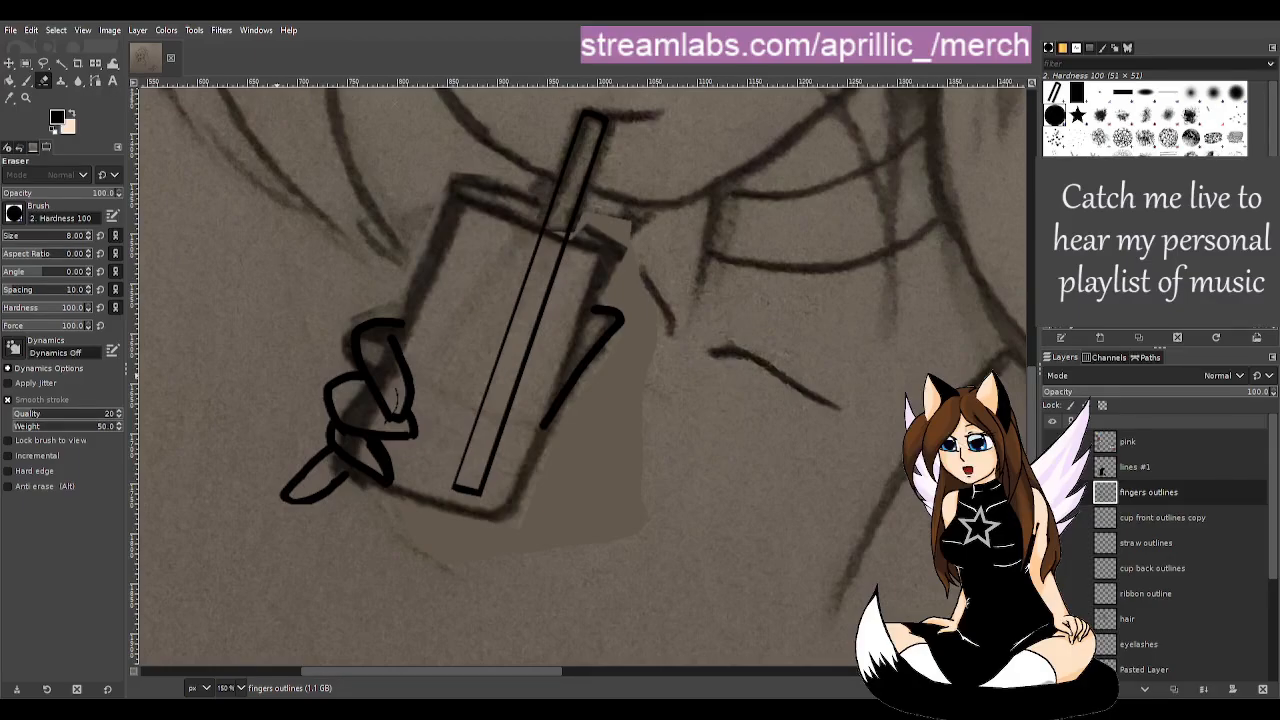
{"action": "key", "text": "m"}
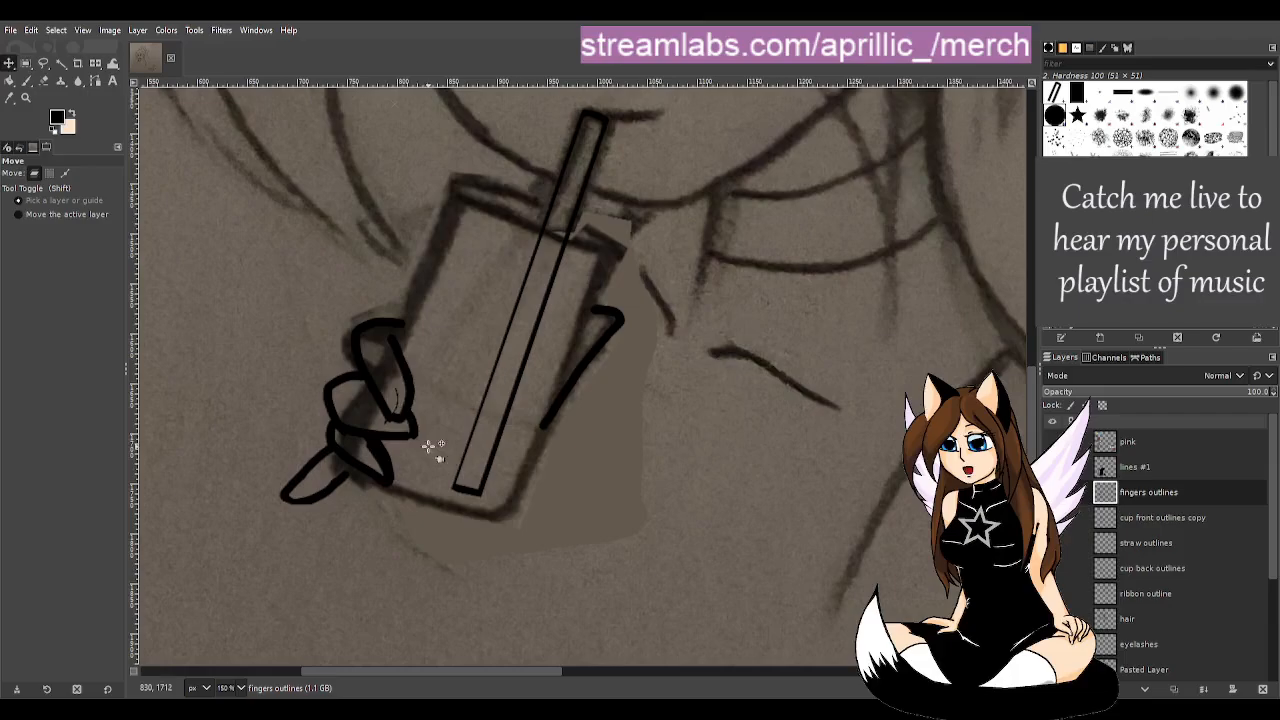
{"action": "key", "text": "shift+e"}
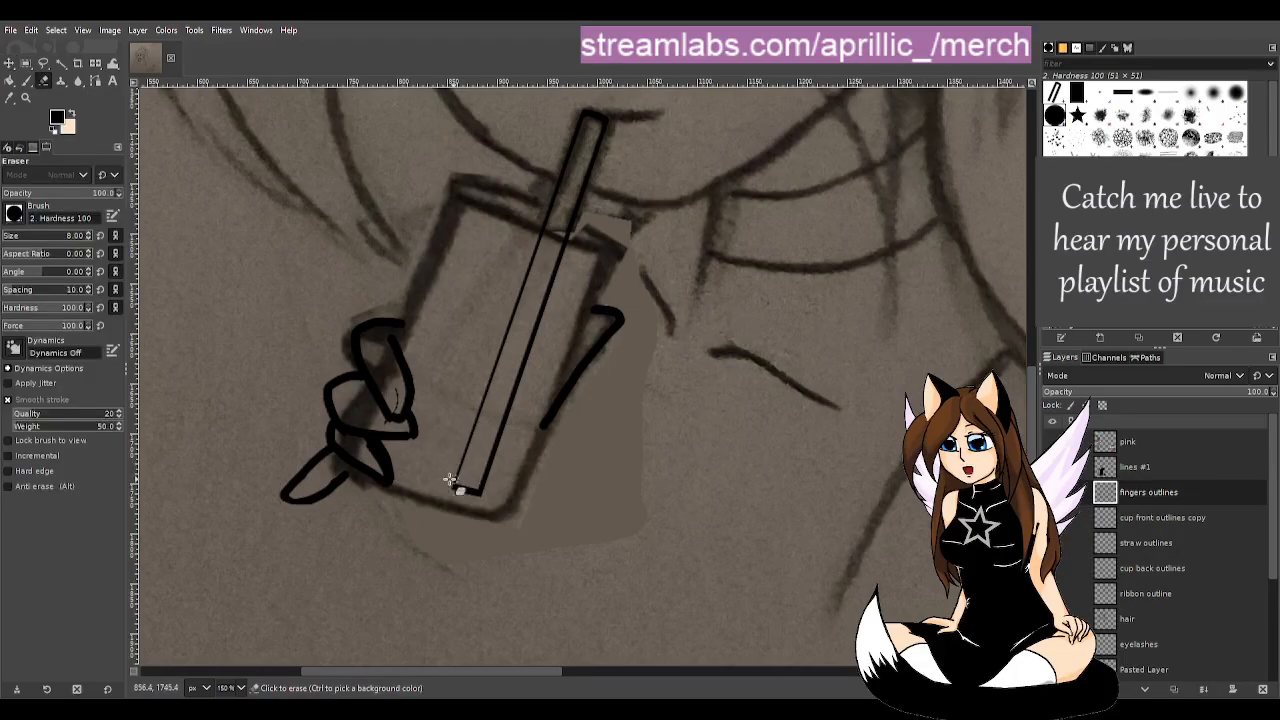
{"action": "left_click_drag", "start_coordinate": [337, 436], "coordinate": [341, 441]}
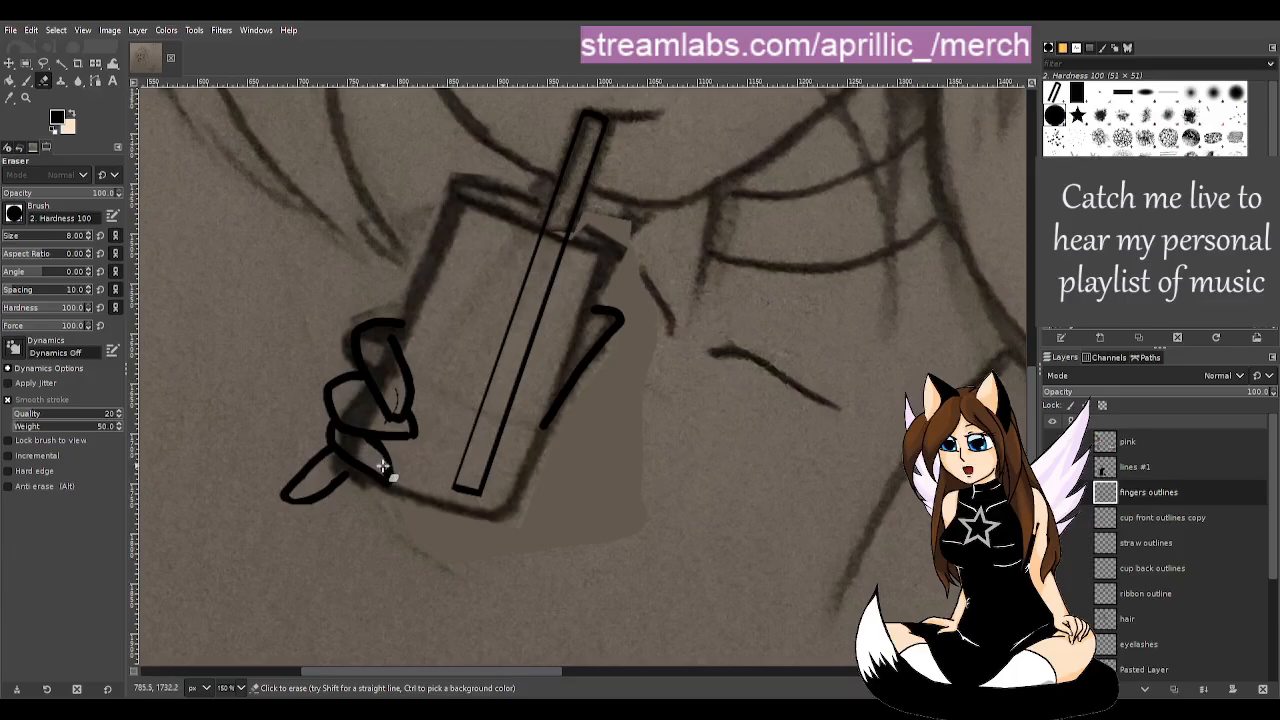
- Try to reshape the third finger's tip beside the cup's lower edge by erasing and repainting its outline with the size 8 brush
{"action": "left_click_drag", "start_coordinate": [381, 476], "coordinate": [374, 466]}
{"action": "key", "text": "p"}
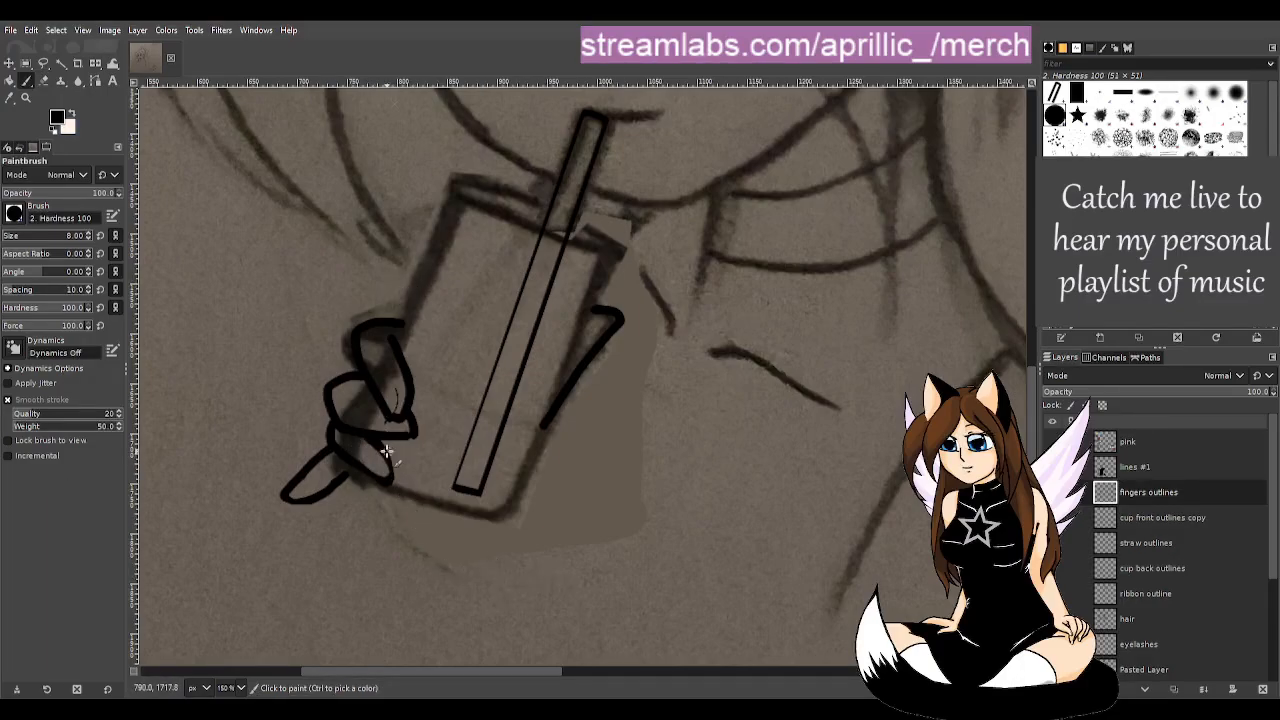
{"action": "left_click_drag", "start_coordinate": [386, 452], "coordinate": [398, 483]}
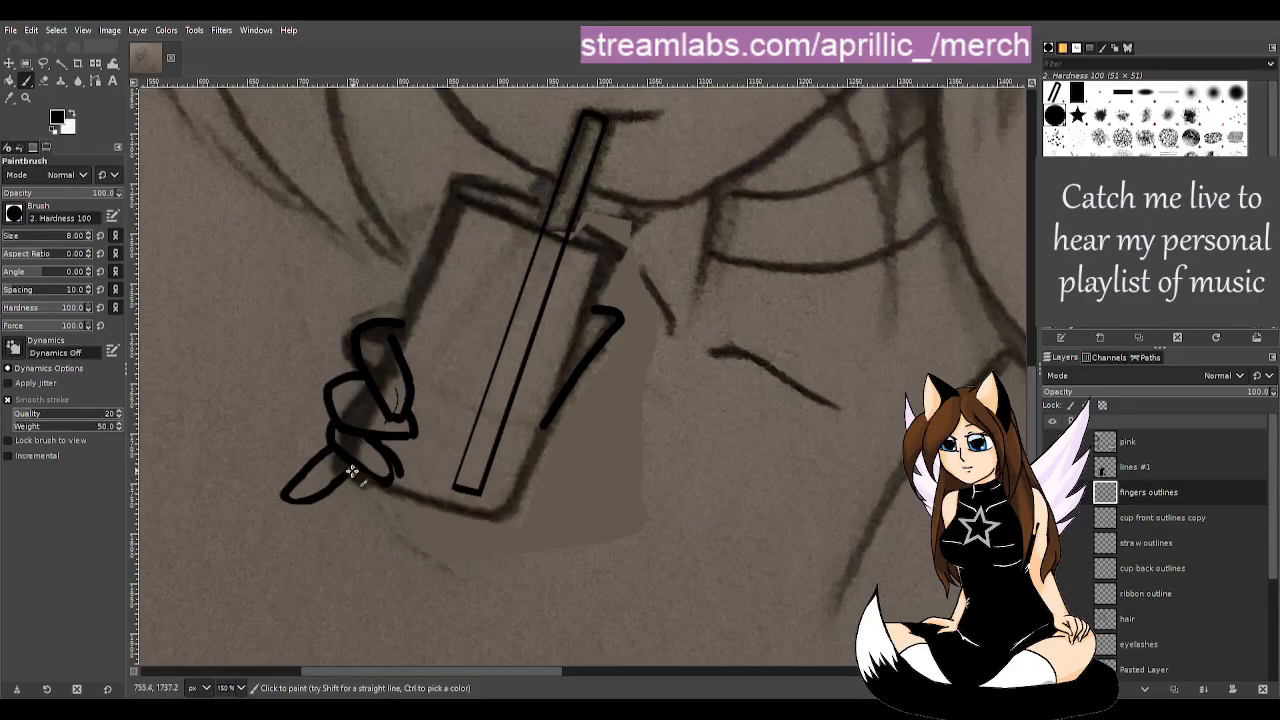
{"action": "mouse_move", "coordinate": [360, 468]}
{"action": "left_mouse_down"}
{"action": "mouse_move", "coordinate": [376, 442]}
{"action": "mouse_move", "coordinate": [378, 450]}
{"action": "left_mouse_up"}
{"action": "key", "text": "shift+e"}
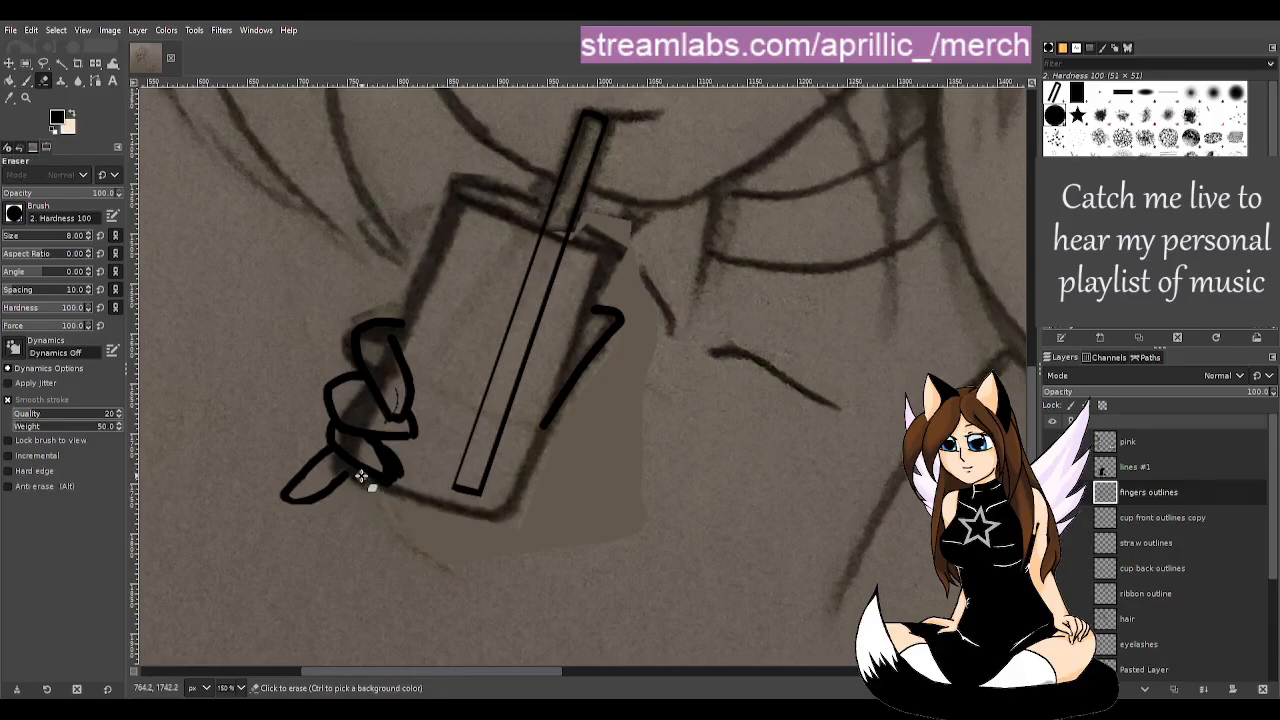
{"action": "mouse_move", "coordinate": [361, 474]}
{"action": "left_mouse_down"}
{"action": "mouse_move", "coordinate": [413, 481]}
{"action": "mouse_move", "coordinate": [357, 478]}
{"action": "mouse_move", "coordinate": [417, 476]}
{"action": "mouse_move", "coordinate": [381, 489]}
{"action": "mouse_move", "coordinate": [401, 475]}
{"action": "mouse_move", "coordinate": [389, 444]}
{"action": "mouse_move", "coordinate": [393, 502]}
{"action": "mouse_move", "coordinate": [398, 471]}
{"action": "mouse_move", "coordinate": [379, 468]}
{"action": "mouse_move", "coordinate": [366, 440]}
{"action": "mouse_move", "coordinate": [347, 443]}
{"action": "left_mouse_up"}
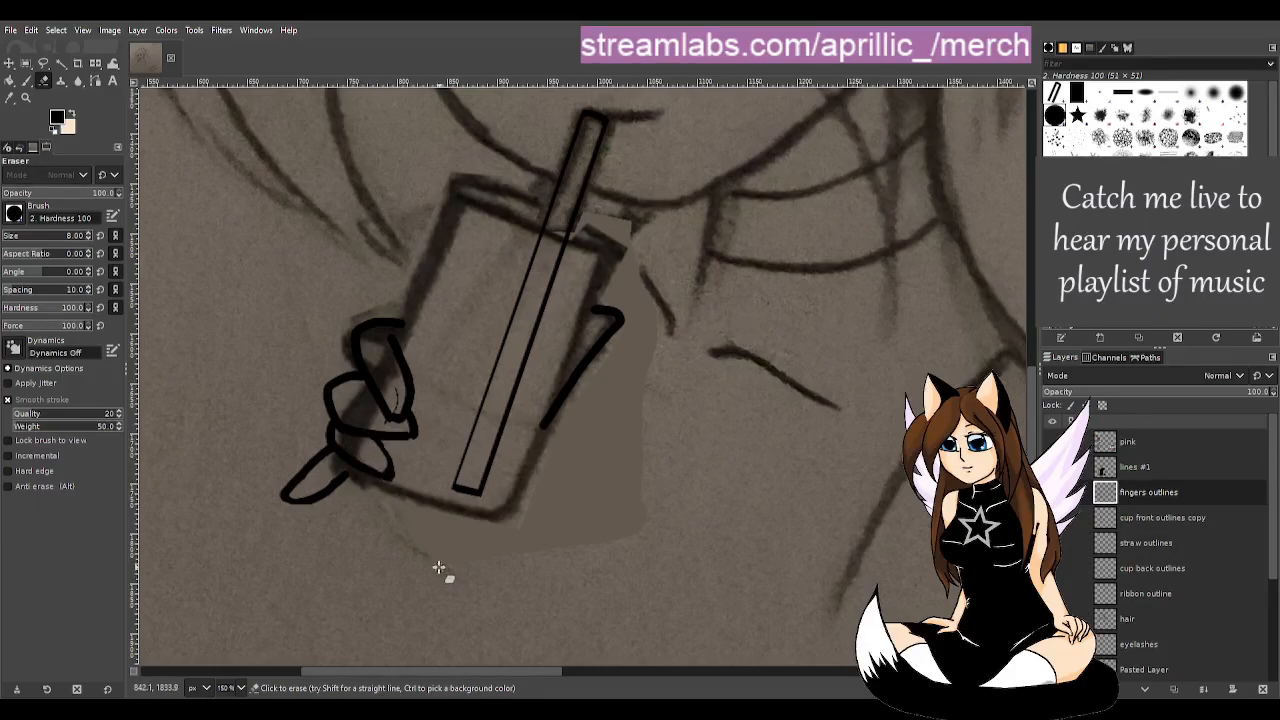
- Extend the third finger's rounded end outward with a fresh stroke and thin the line by erasing along its inner edge
{"action": "key", "text": "p"}
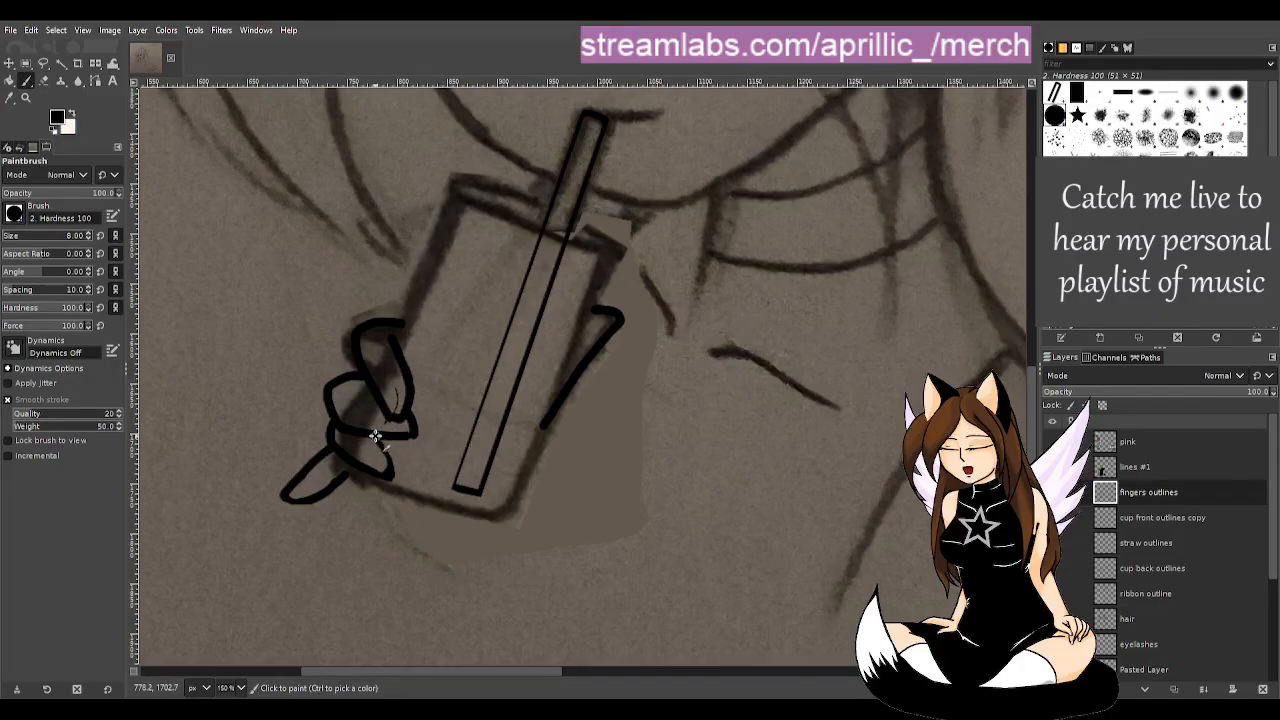
{"action": "left_click_drag", "start_coordinate": [393, 459], "coordinate": [389, 477]}
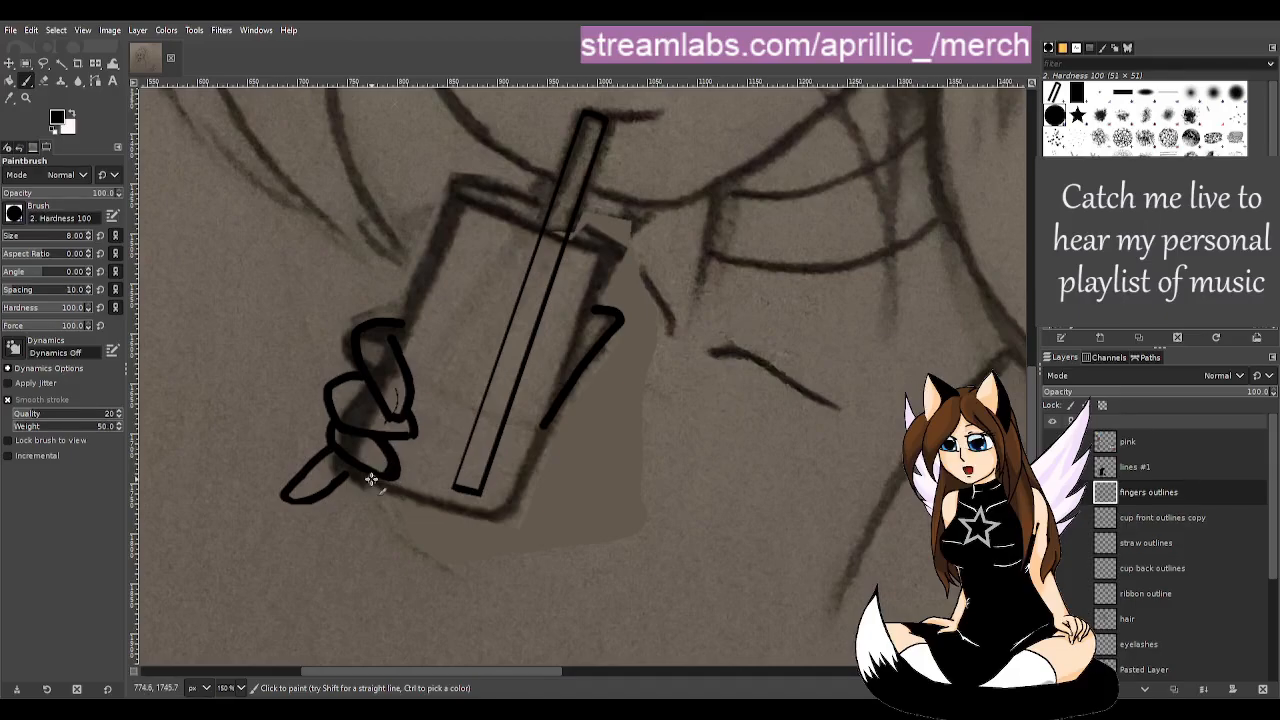
{"action": "key", "text": "shift+e"}
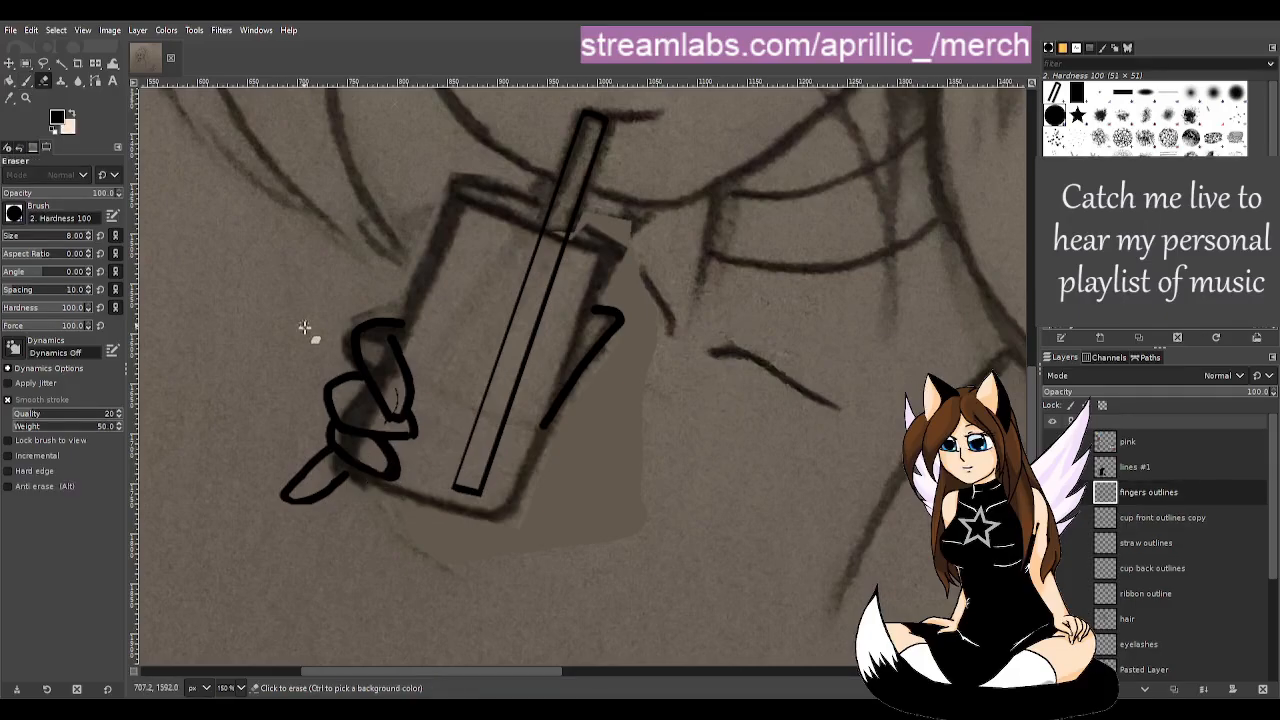
{"action": "left_click", "coordinate": [386, 469]}
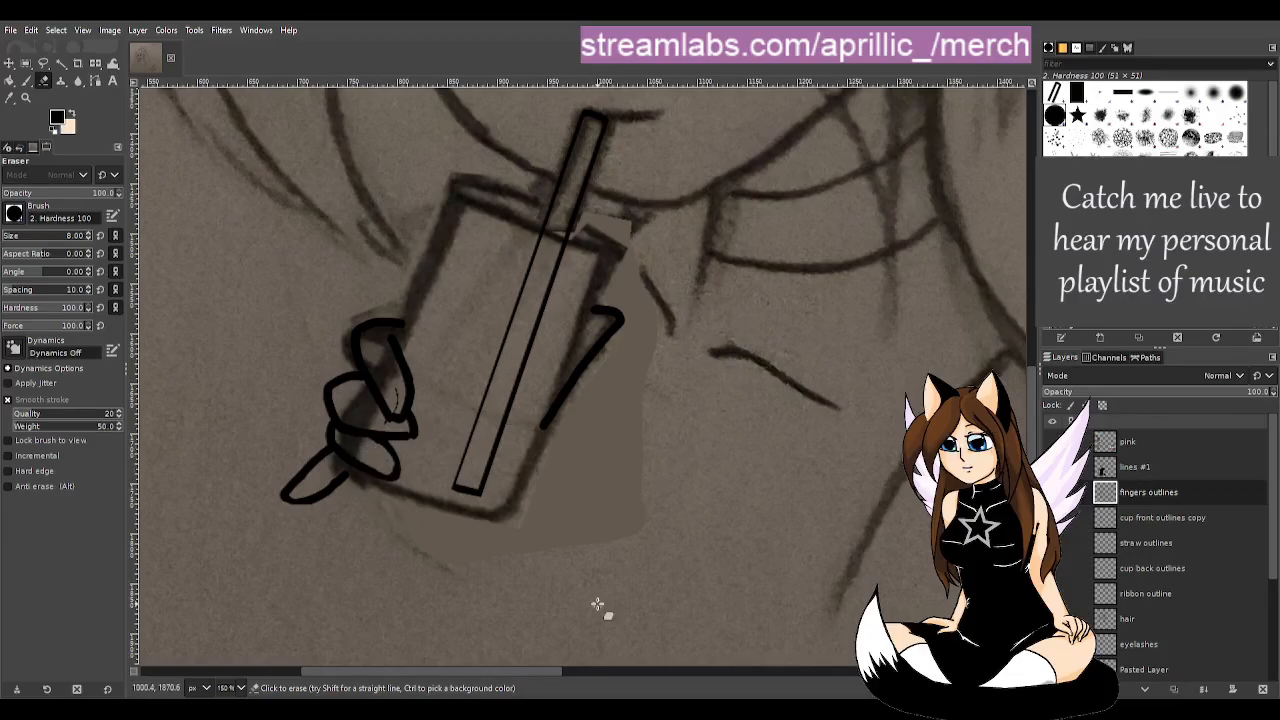
{"action": "key", "text": "p"}
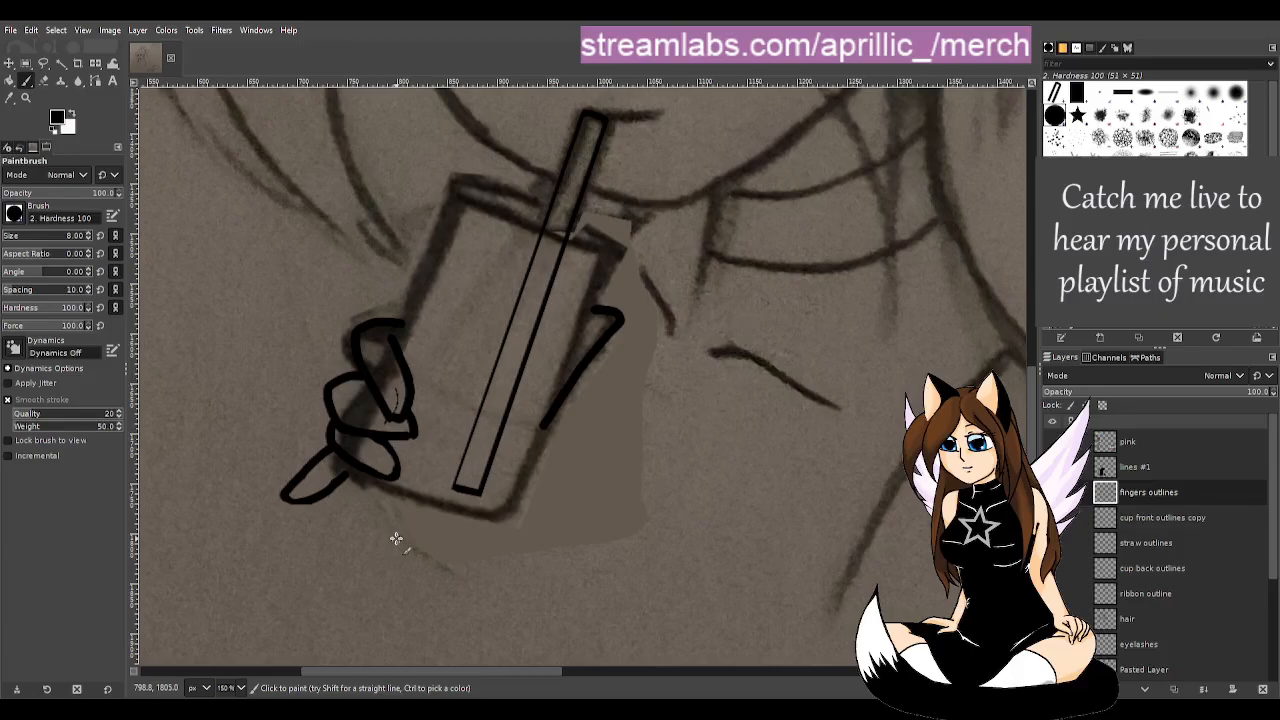
{"action": "key", "text": "shift+e"}
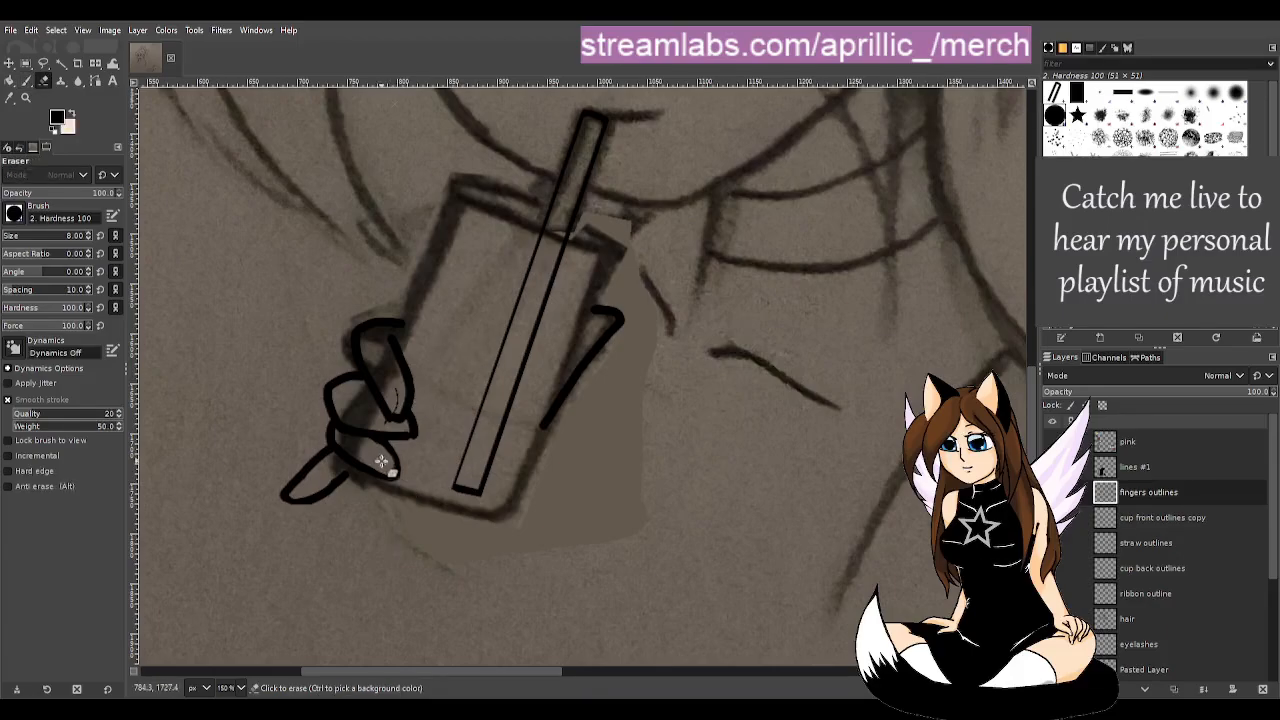
{"action": "left_click_drag", "start_coordinate": [389, 469], "coordinate": [383, 459]}
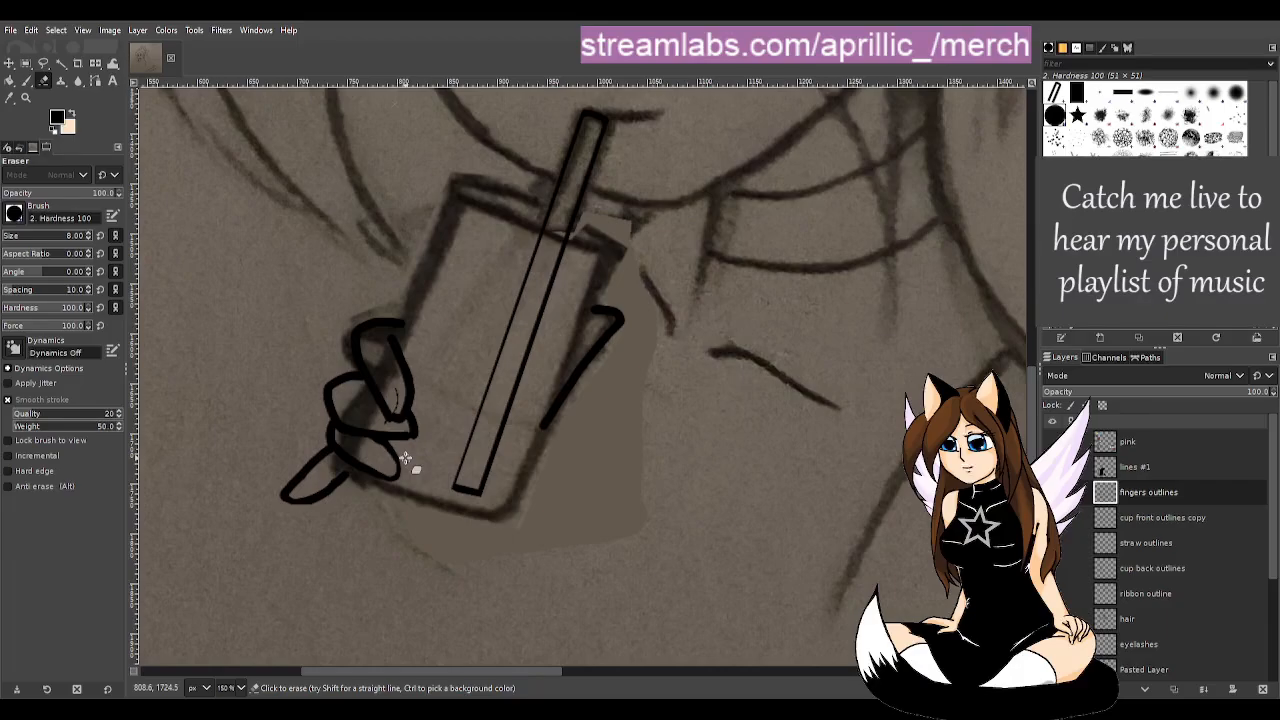
- Set the brush size to 1 and paint a thin curved detail line inside the third finger's tip
{"action": "key", "text": "p"}
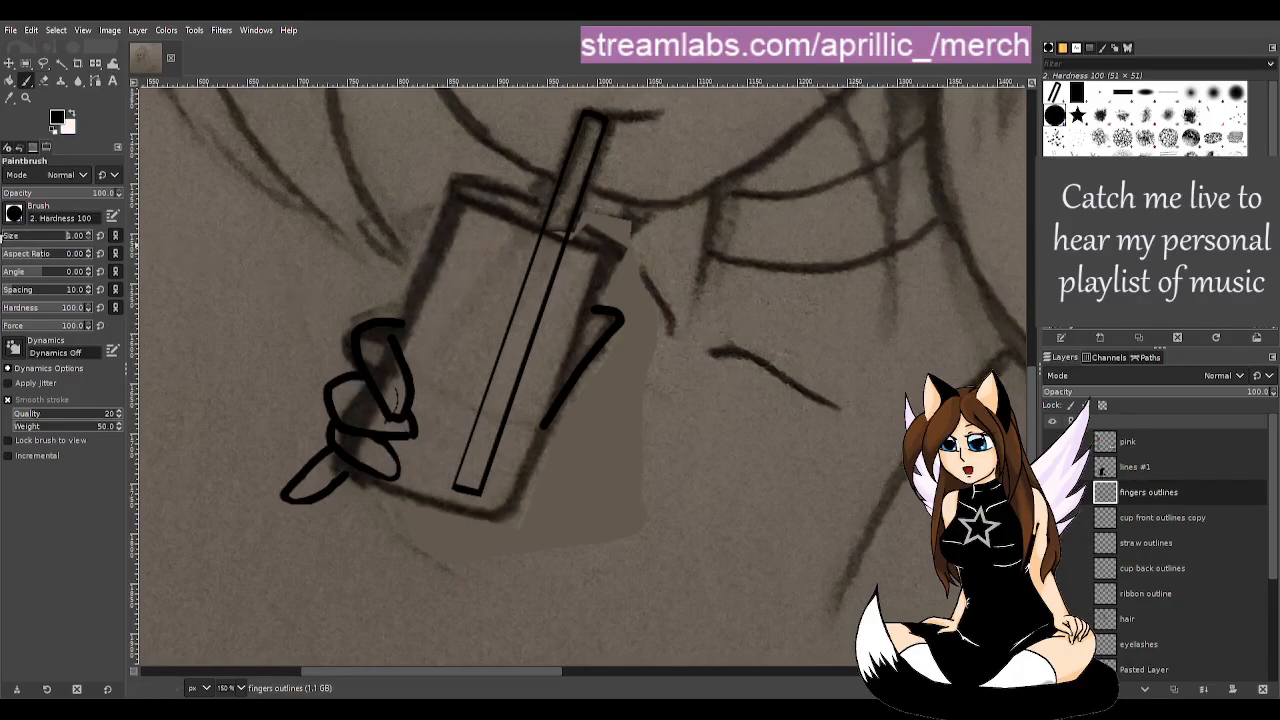
{"action": "left_click", "coordinate": [378, 469]}
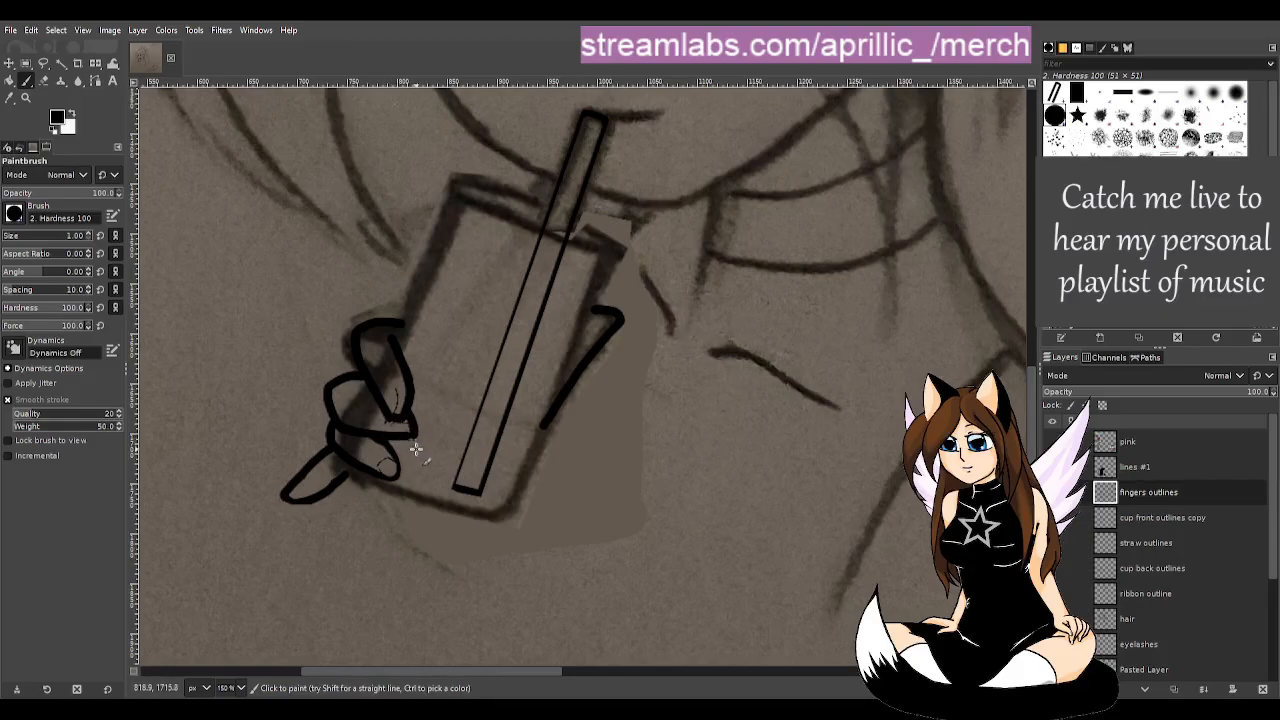
{"action": "key", "text": "ctrl"}
- Set the brush size to 8, repaint the second finger's blunt tip and erase excess line from its inner edge
{"action": "left_click_drag", "start_coordinate": [408, 421], "coordinate": [417, 436]}
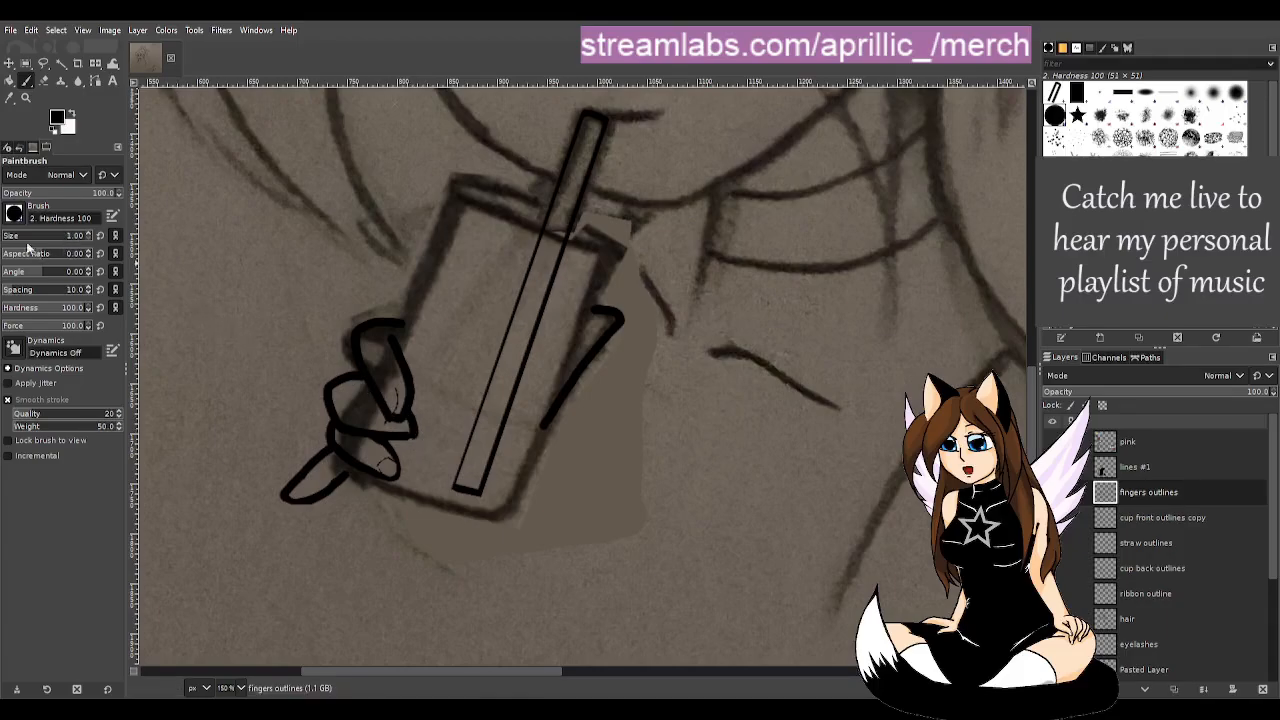
{"action": "scroll", "coordinate": [7, 236], "scroll_direction": "down", "scroll_amount": 6}
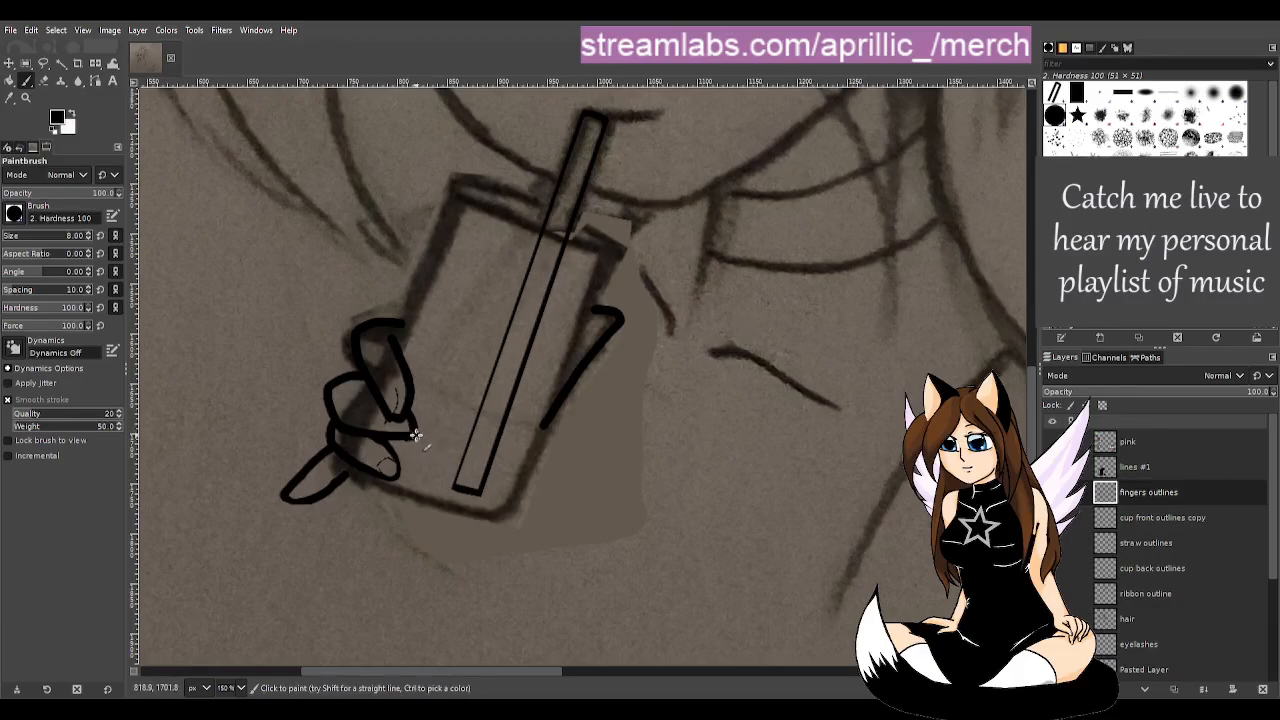
{"action": "left_click_drag", "start_coordinate": [418, 432], "coordinate": [406, 438]}
{"action": "key", "text": "shift+e"}
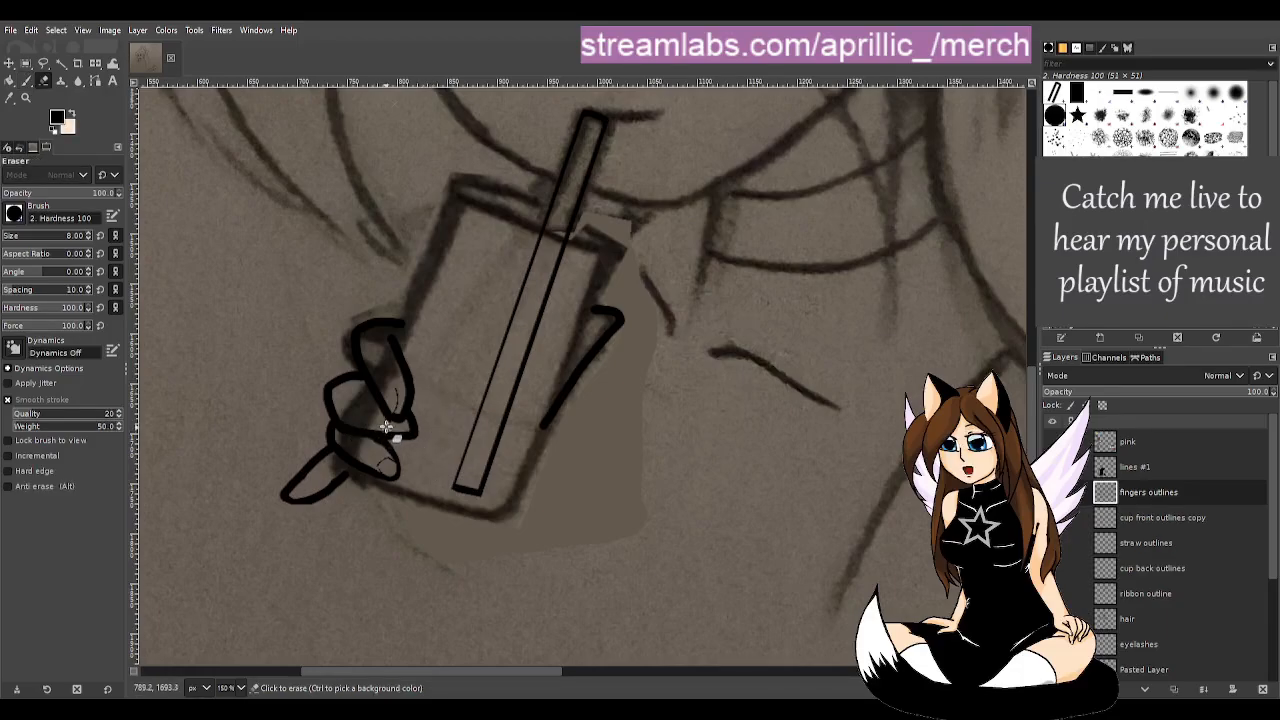
{"action": "left_click", "coordinate": [378, 424]}
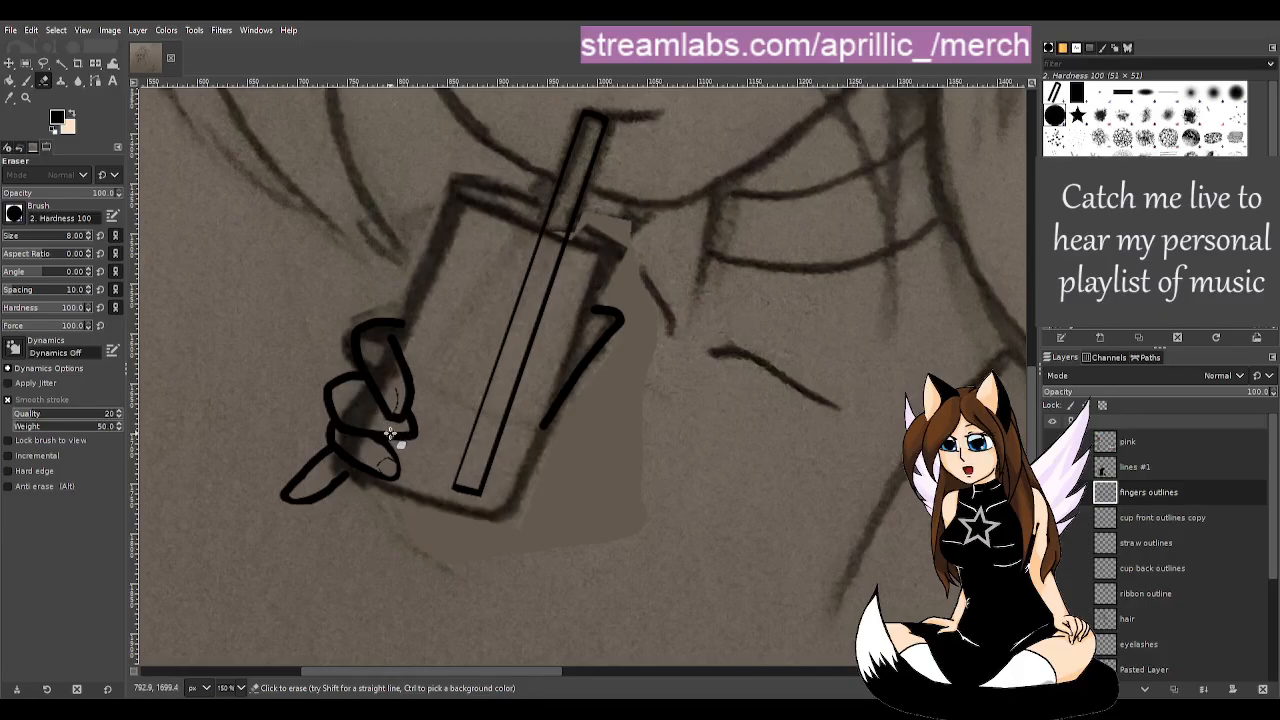
- Set the brush size to 1 and paint a thin detail line inside the second finger's tip
{"action": "key", "text": "p"}
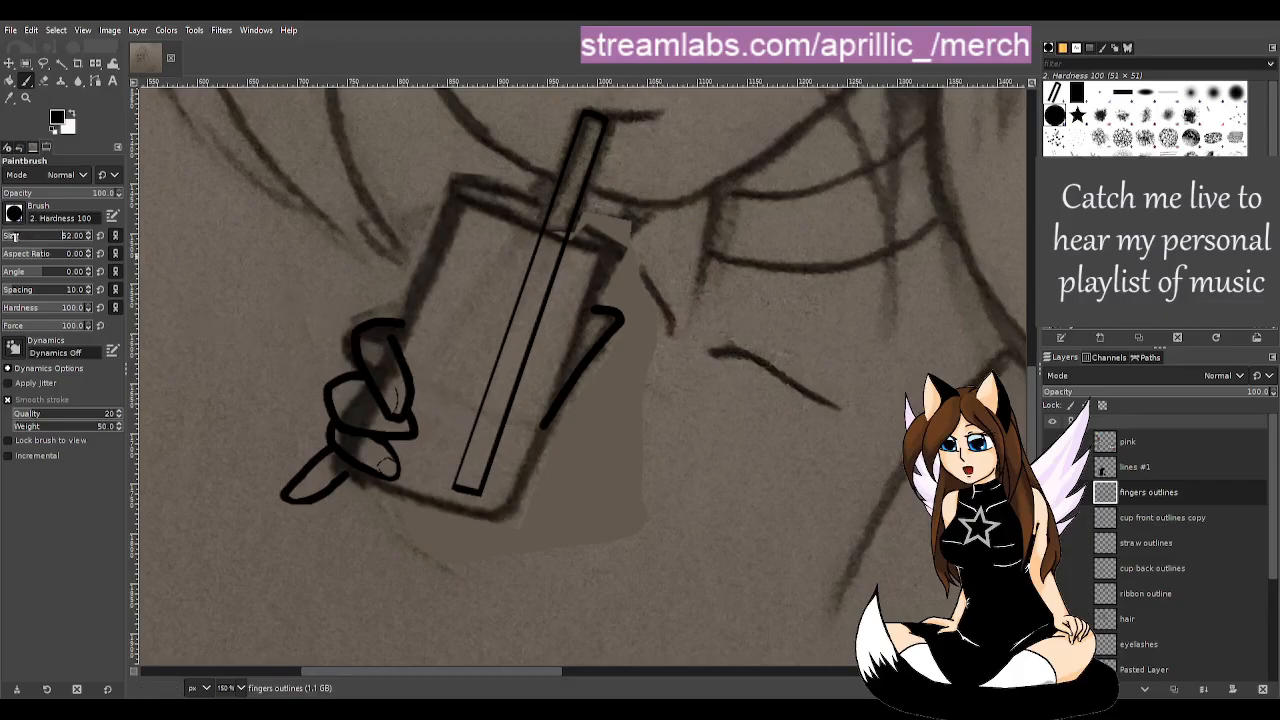
{"action": "left_click_drag", "start_coordinate": [12, 237], "coordinate": [2, 238]}
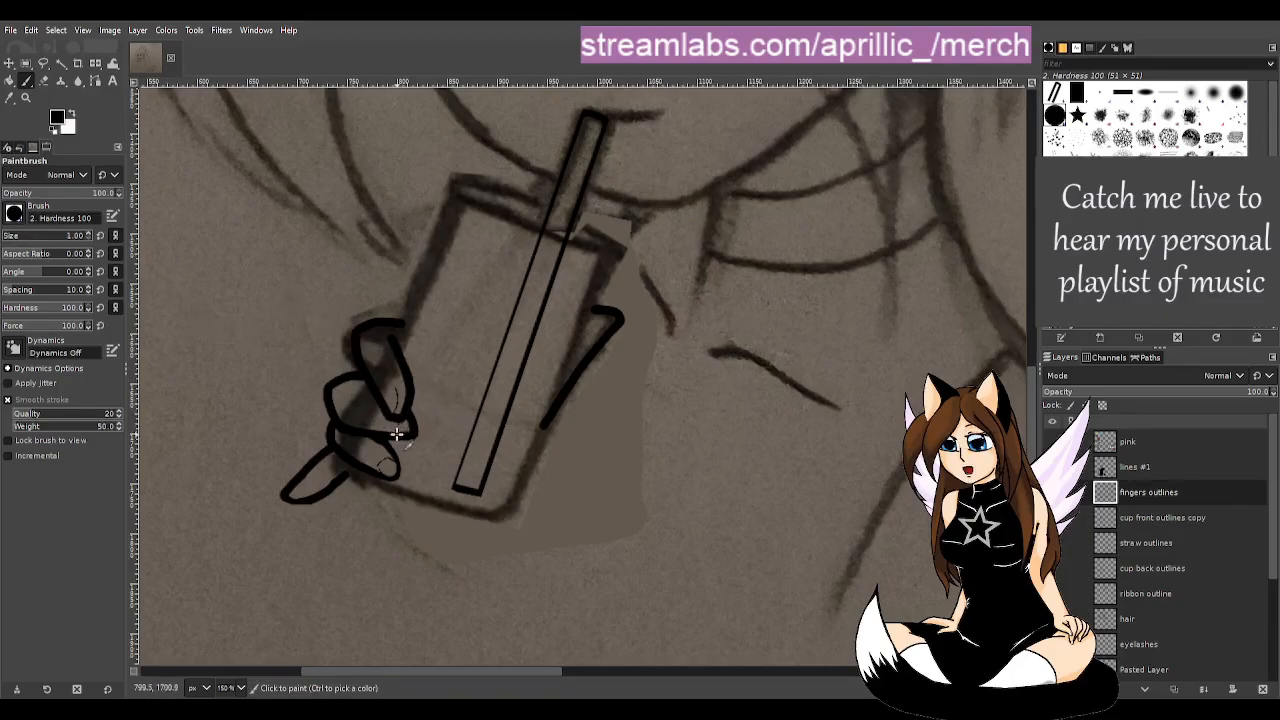
{"action": "left_click_drag", "start_coordinate": [392, 433], "coordinate": [392, 418]}
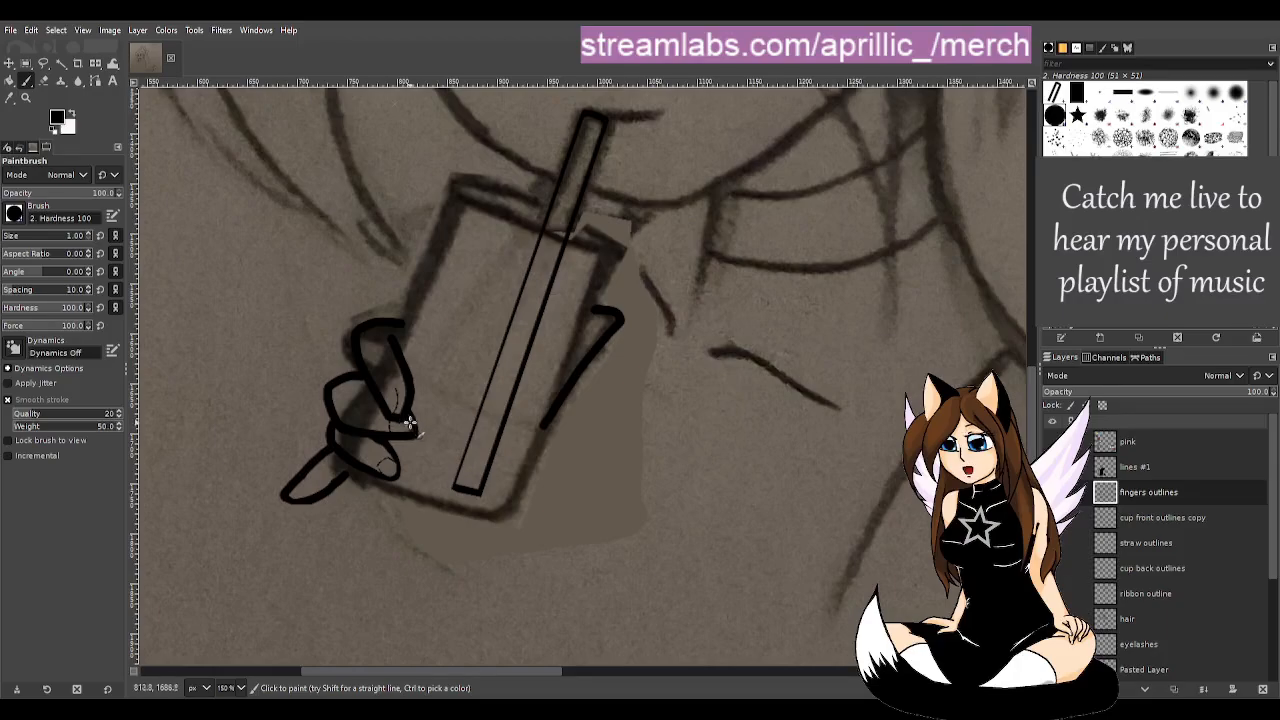
{"action": "left_click_drag", "start_coordinate": [410, 422], "coordinate": [417, 430]}
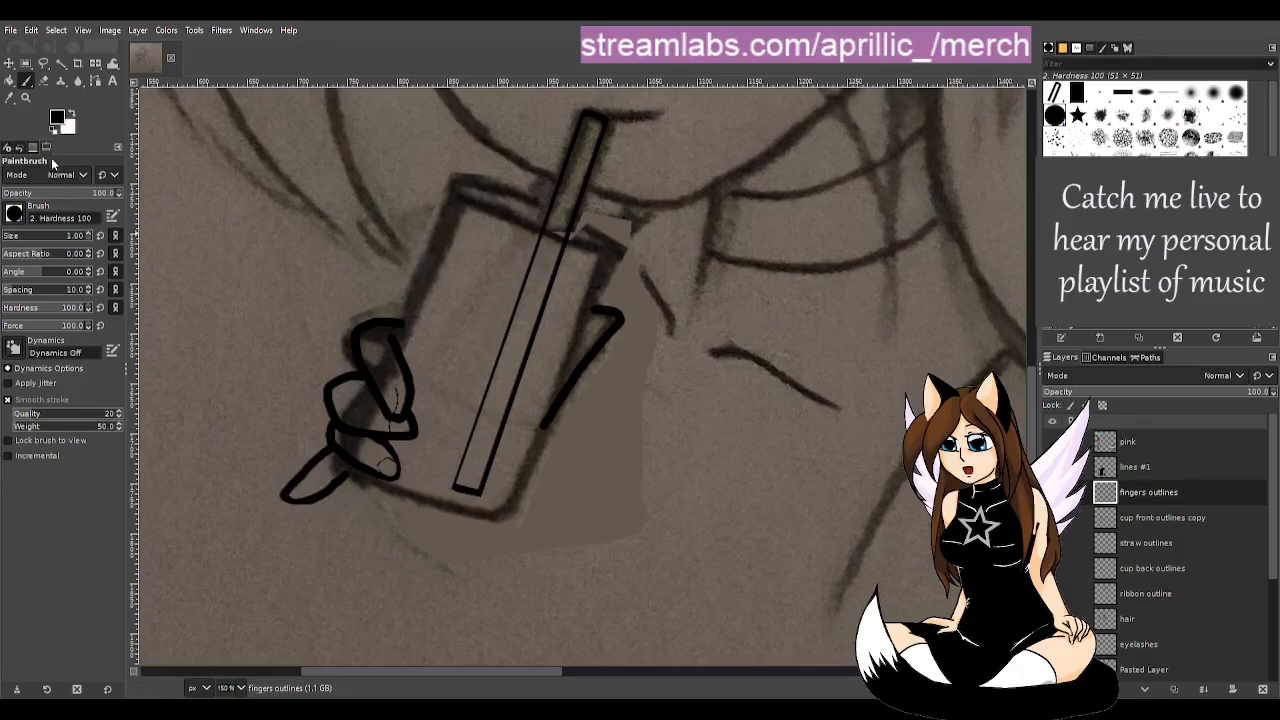
{"action": "left_click", "coordinate": [12, 236]}
{"action": "left_click_drag", "start_coordinate": [8, 236], "coordinate": [6, 237]}
- Check the full drawing and save the image
{"action": "key", "text": "m"}
{"action": "scroll", "coordinate": [786, 309], "scroll_direction": "down", "scroll_amount": 3}
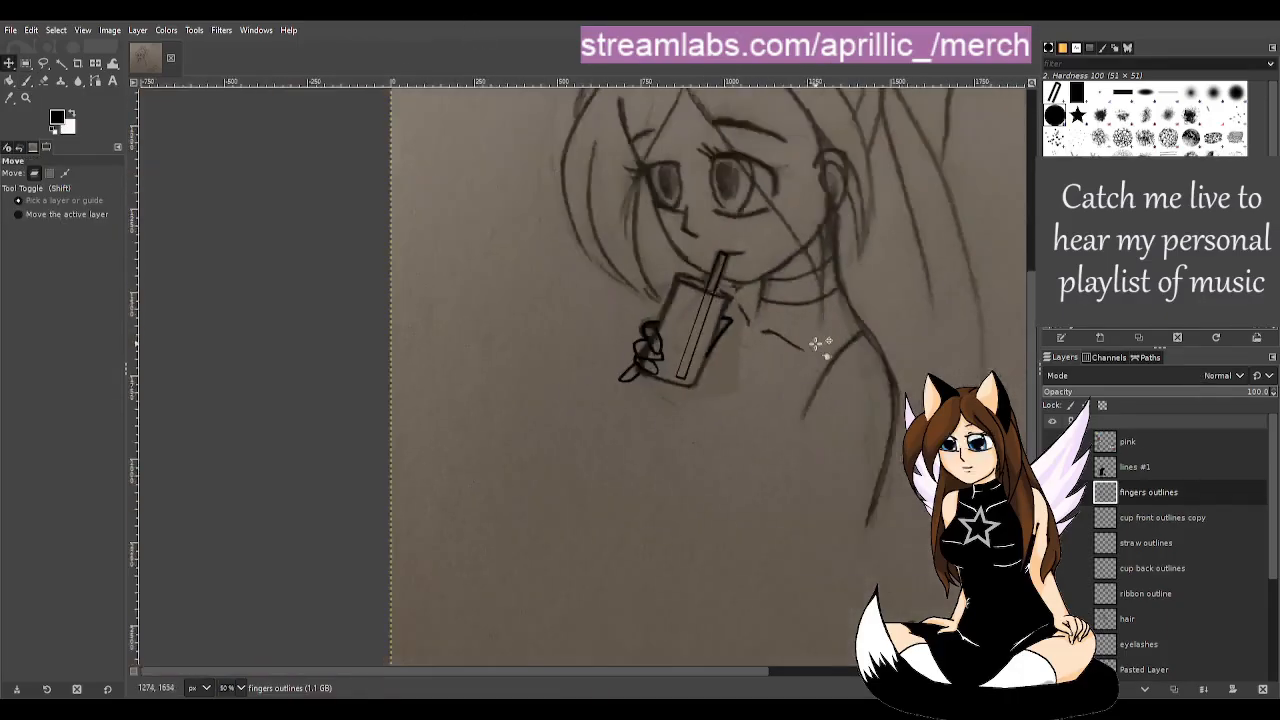
{"action": "scroll", "coordinate": [623, 531], "scroll_direction": "down", "scroll_amount": 1}
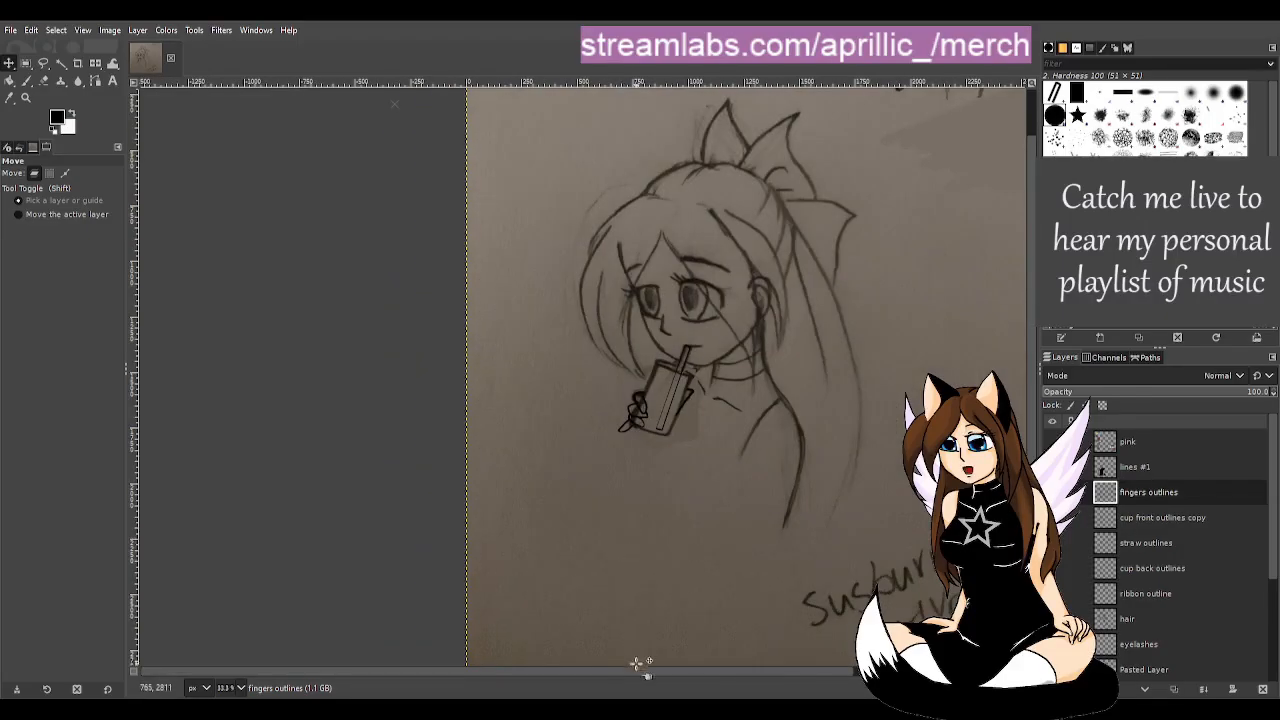
{"action": "left_click_drag", "start_coordinate": [634, 668], "coordinate": [672, 668]}
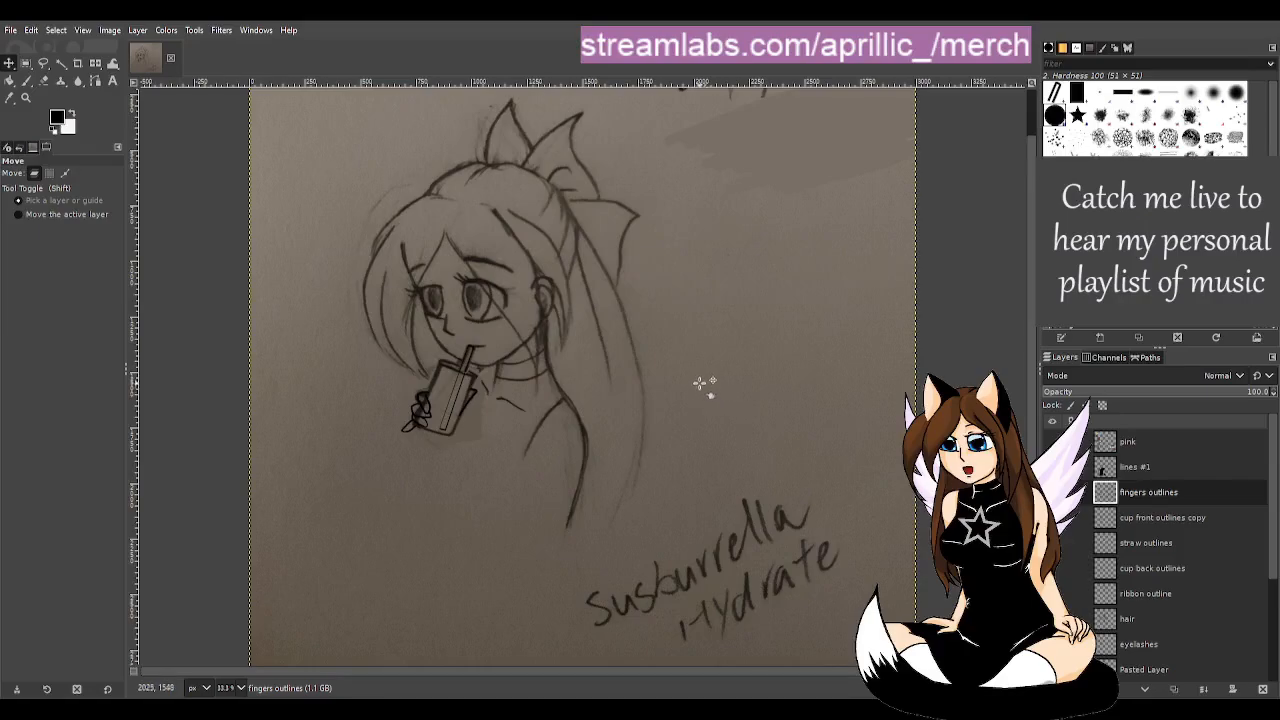
{"action": "key", "text": "ctrl+s"}
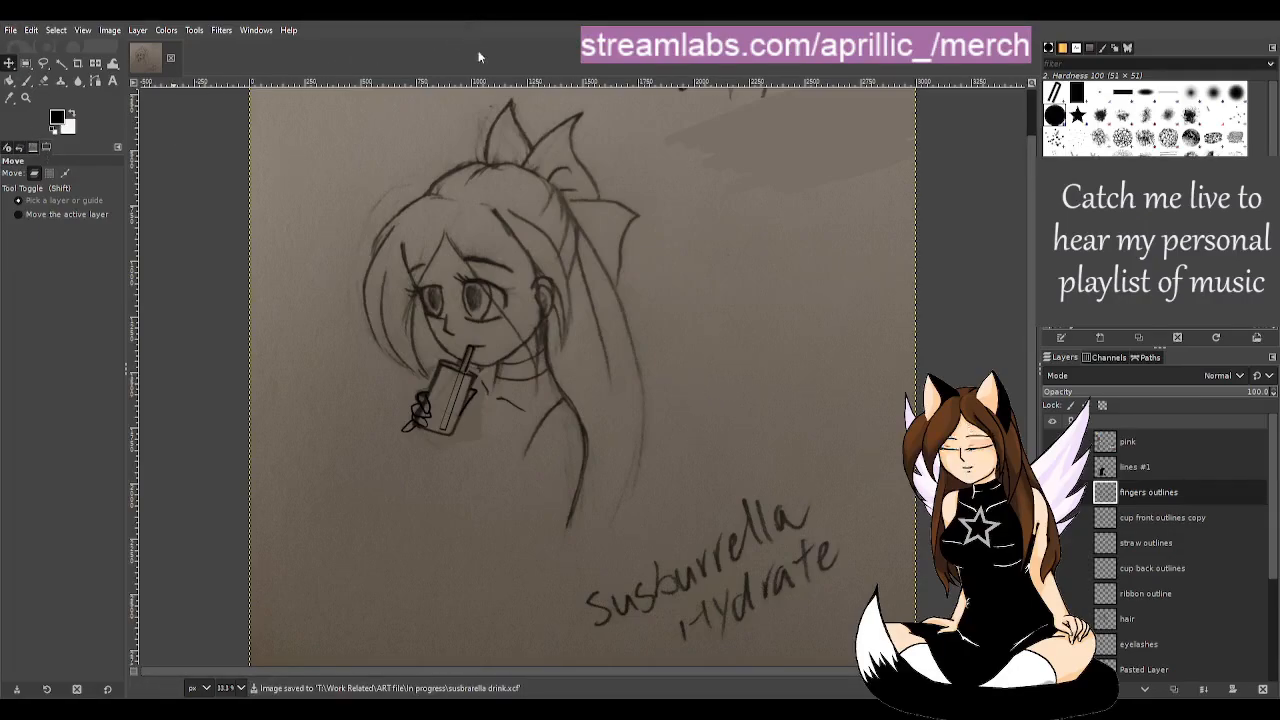
- Show the face, eyes, body, hair and ribbon line layers and hide the scanned sketch photo layer
{"action": "scroll", "coordinate": [1179, 603], "scroll_direction": "down", "scroll_amount": 3}
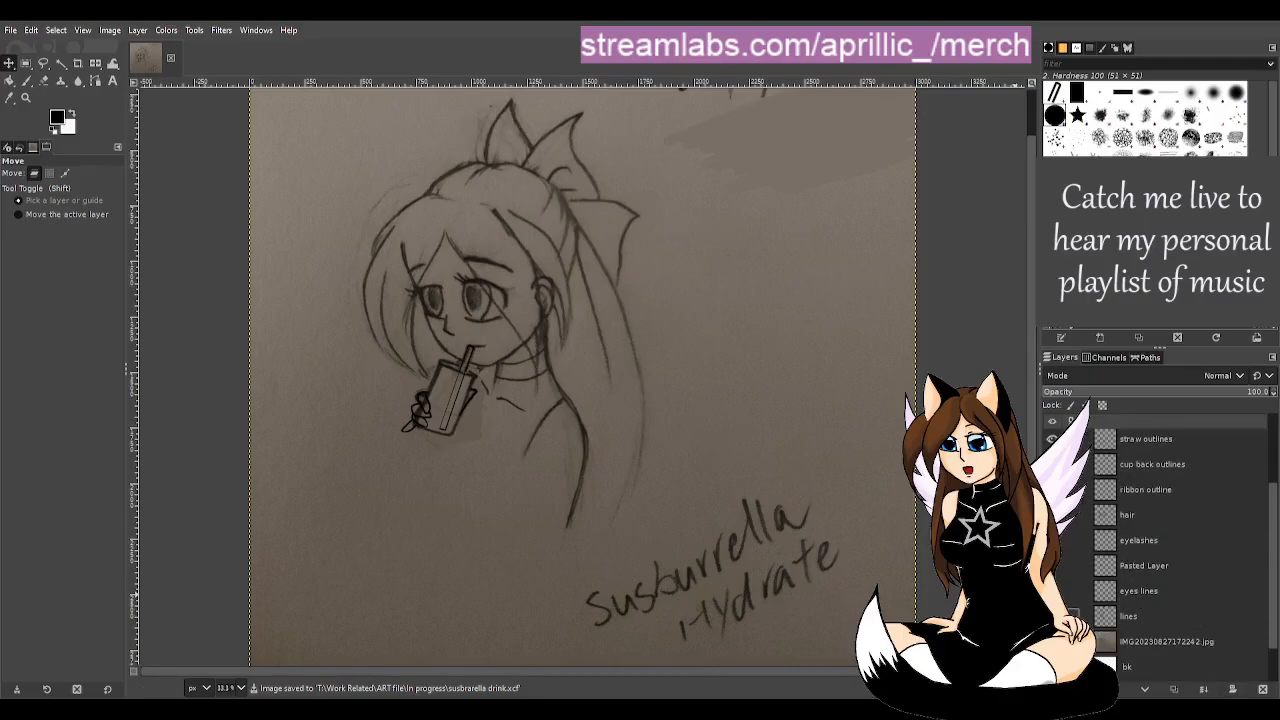
{"action": "left_click", "coordinate": [1052, 591]}
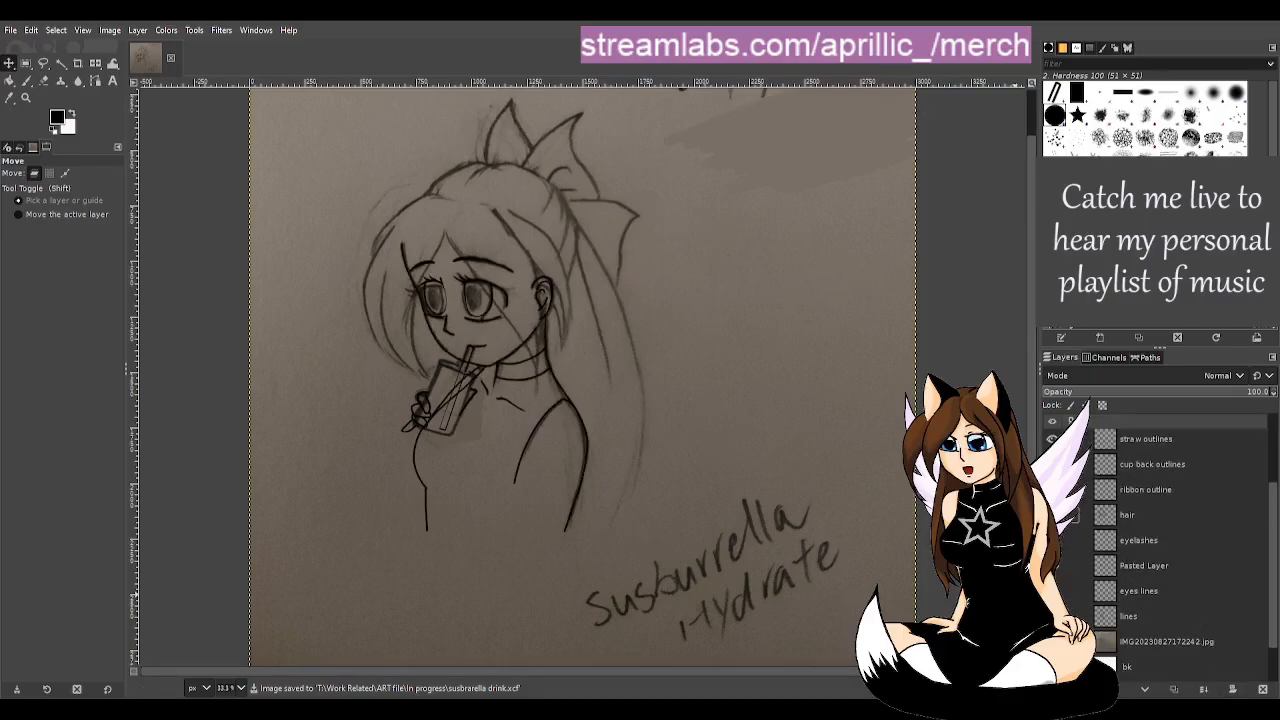
{"action": "left_click", "coordinate": [1052, 514]}
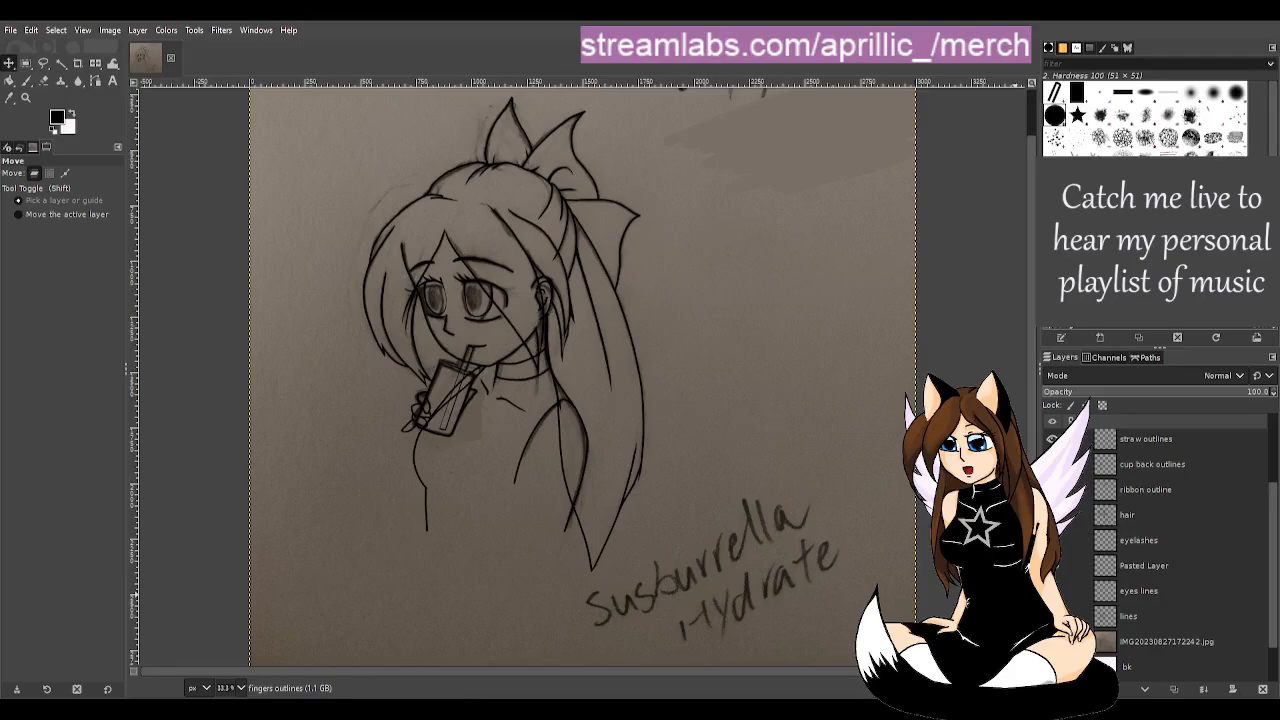
{"action": "left_click", "coordinate": [1052, 641]}
{"action": "left_click", "coordinate": [1052, 641]}
{"action": "left_click", "coordinate": [1052, 641]}
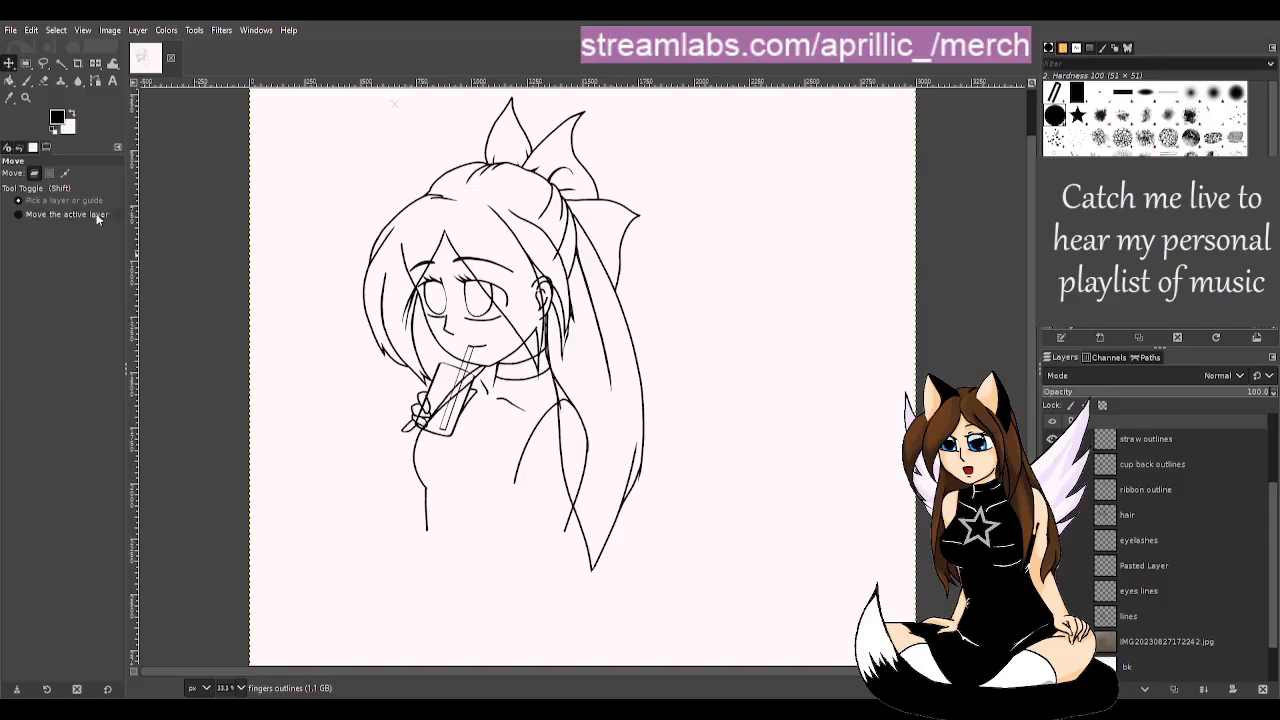
- Fit a 1548 × 1548 px square selection around the character's head and cup, and clear the selection
{"action": "left_click", "coordinate": [26, 63]}
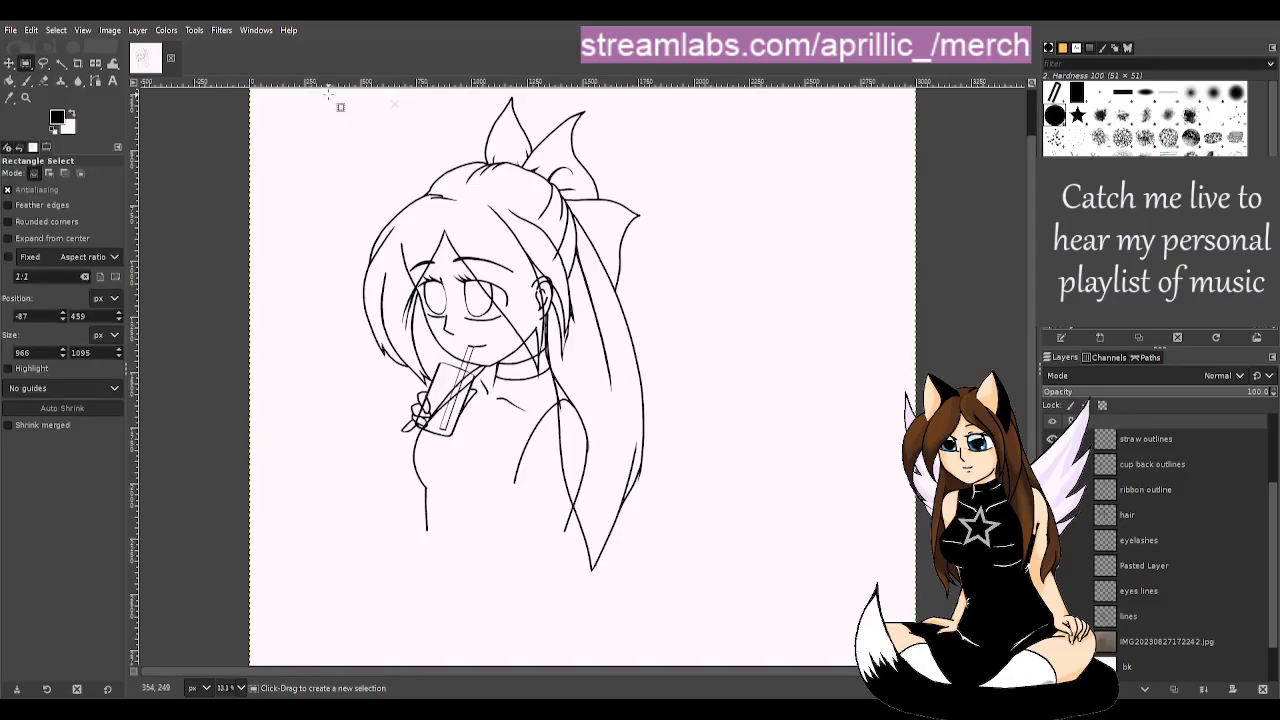
{"action": "left_click_drag", "start_coordinate": [328, 95], "coordinate": [645, 438]}
{"action": "left_click_drag", "start_coordinate": [486, 125], "coordinate": [461, 110]}
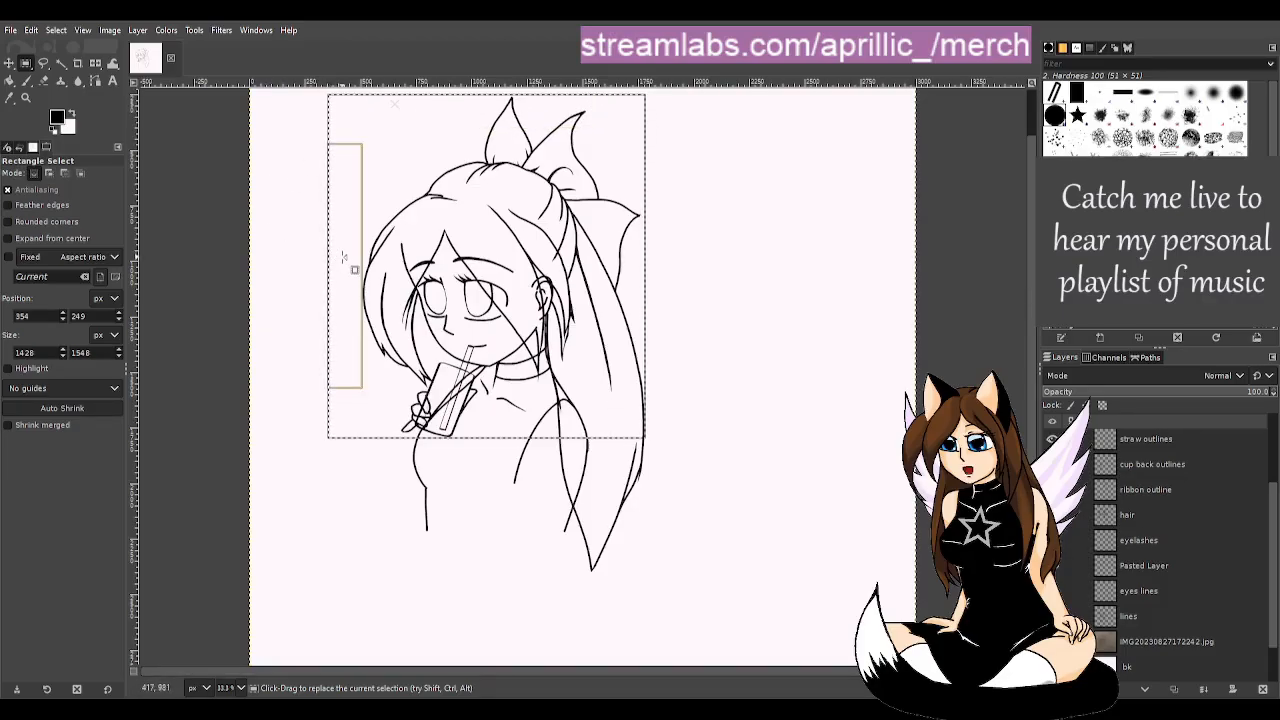
{"action": "left_click_drag", "start_coordinate": [343, 257], "coordinate": [333, 256]}
{"action": "left_click_drag", "start_coordinate": [630, 277], "coordinate": [638, 279]}
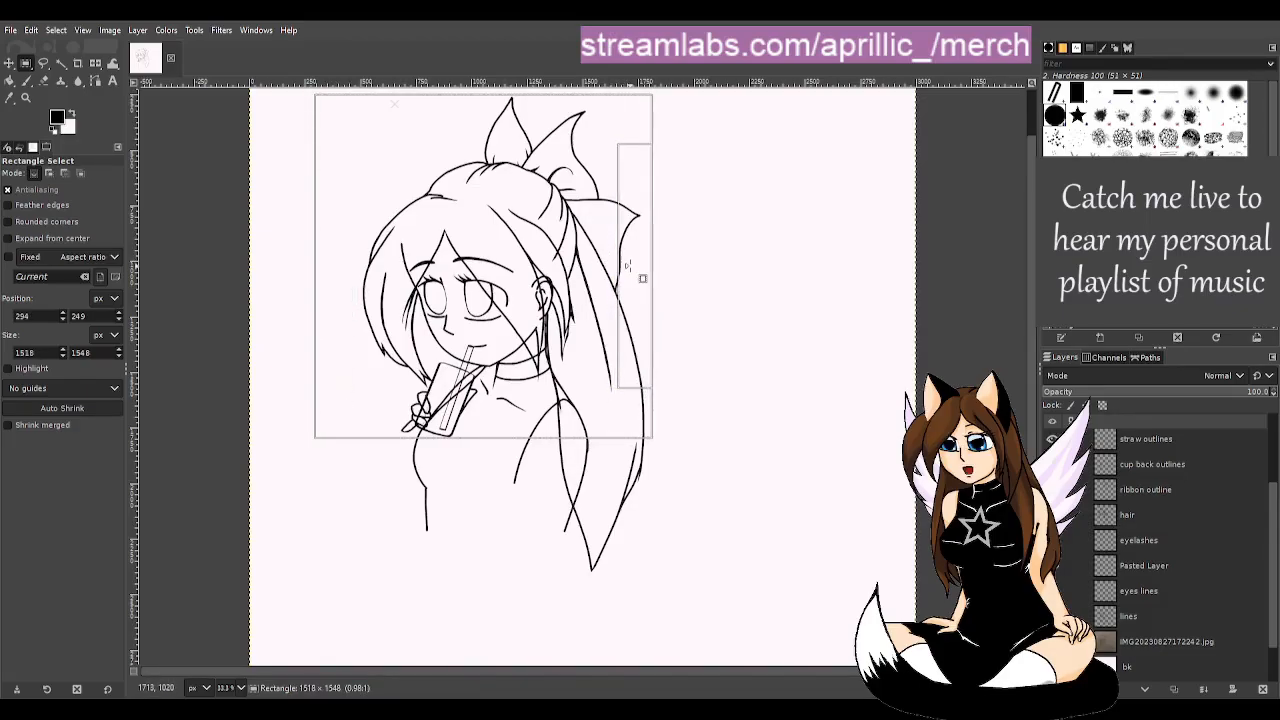
{"action": "left_click_drag", "start_coordinate": [628, 265], "coordinate": [631, 266]}
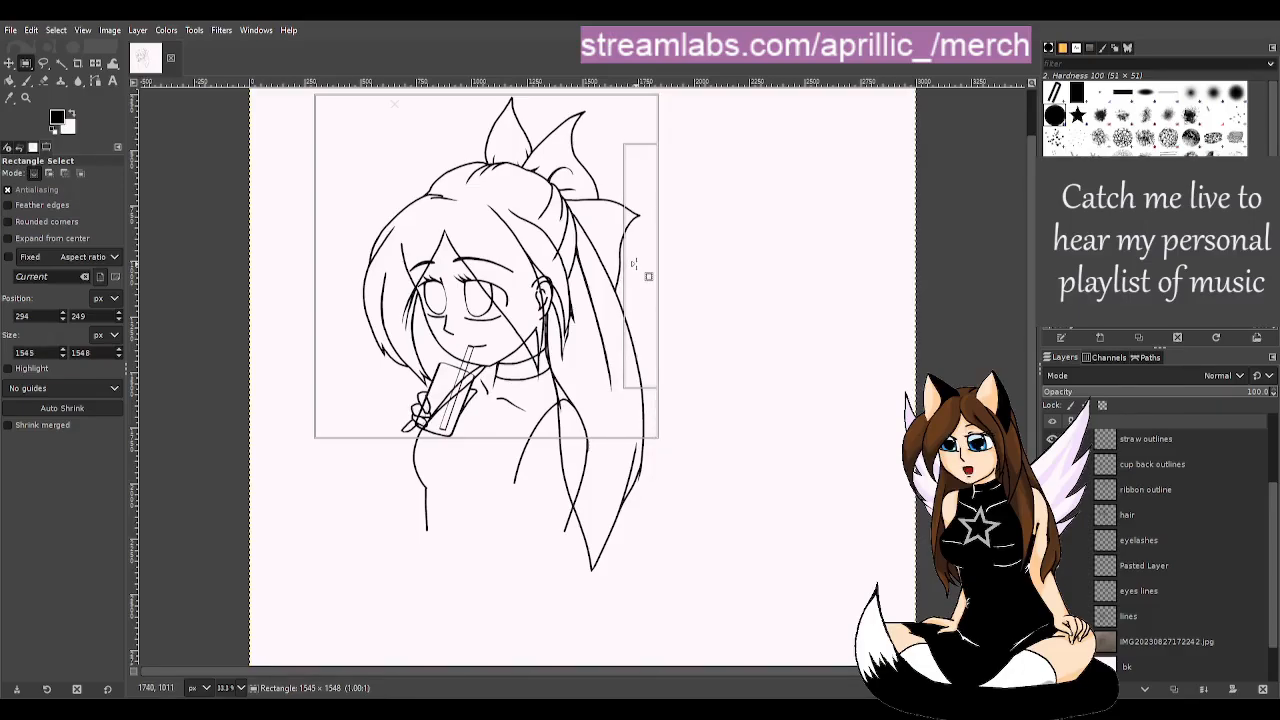
{"action": "left_click_drag", "start_coordinate": [649, 276], "coordinate": [651, 277]}
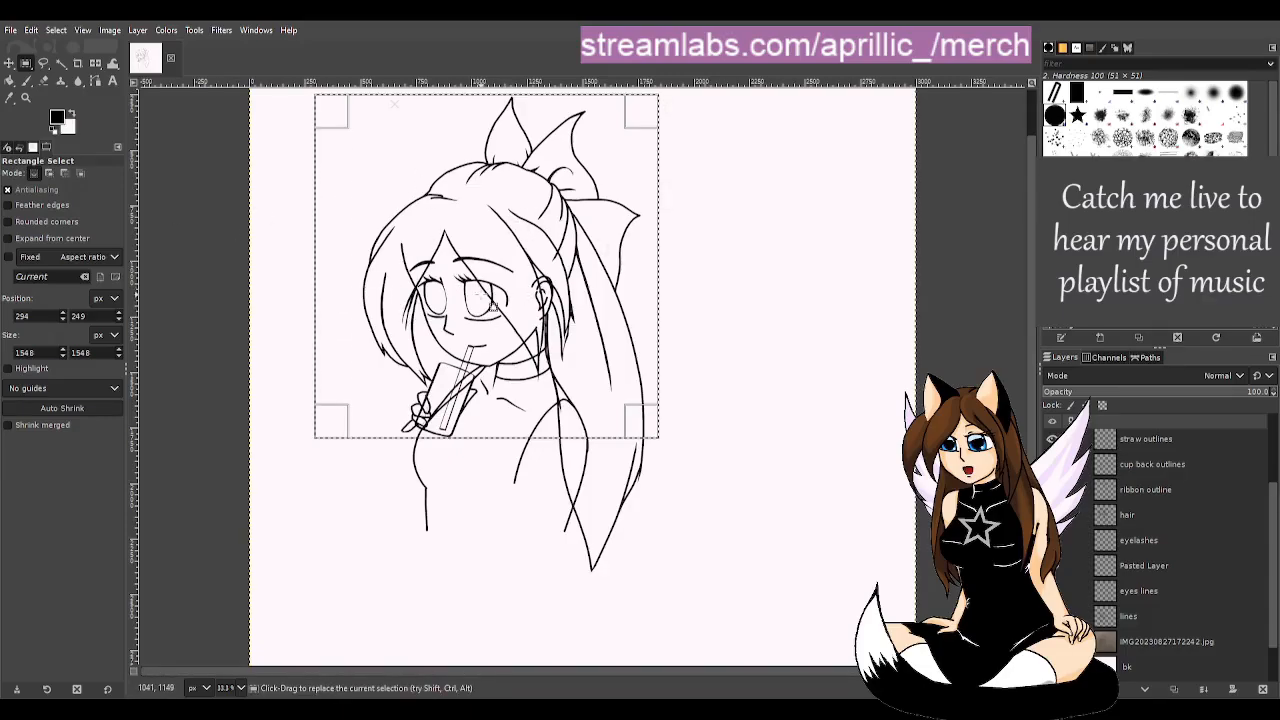
{"action": "left_click", "coordinate": [188, 160]}
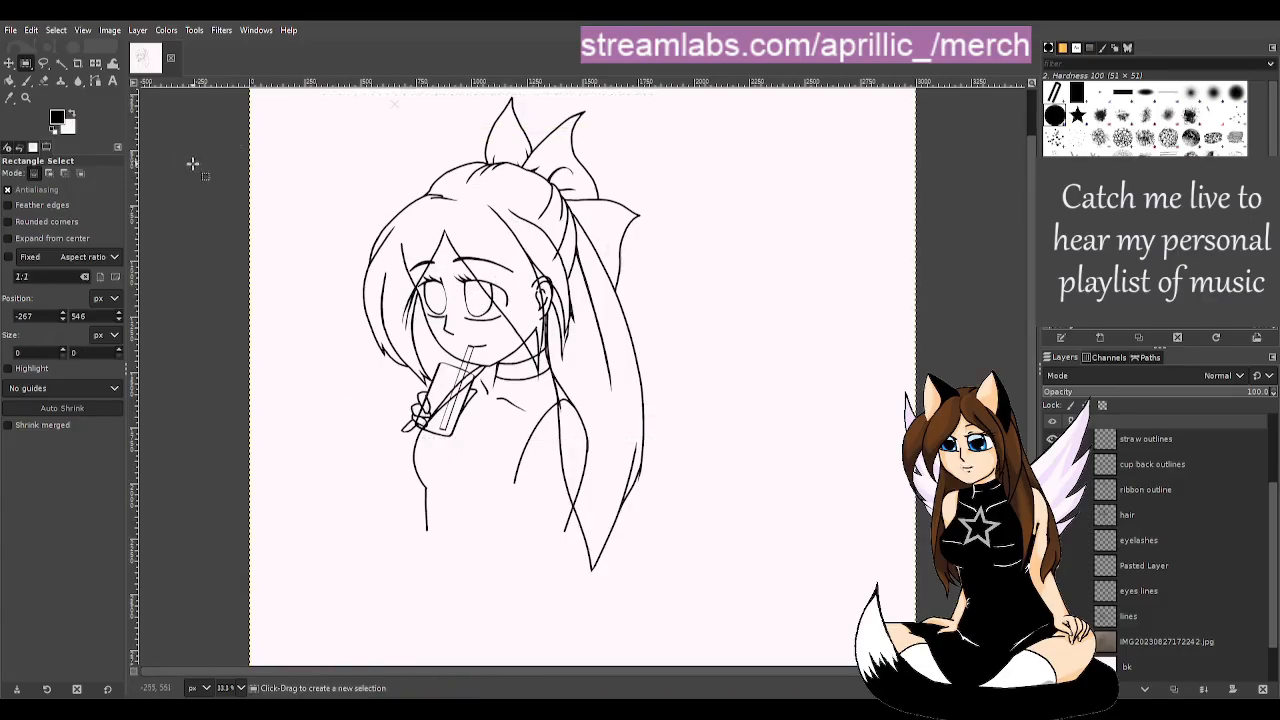
- Save the image, and show the scanned sketch photo layer at an opacity of 76.2
{"action": "key", "text": "ctrl+s"}
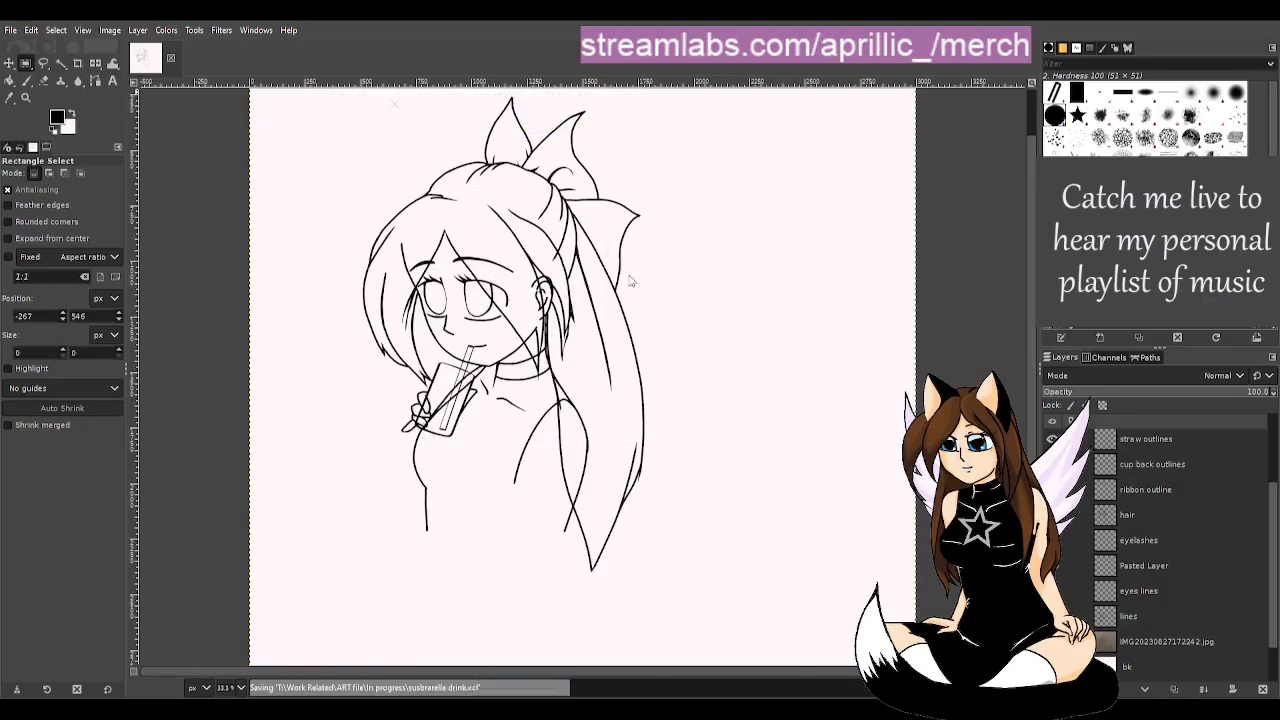
{"action": "left_click", "coordinate": [1052, 641]}
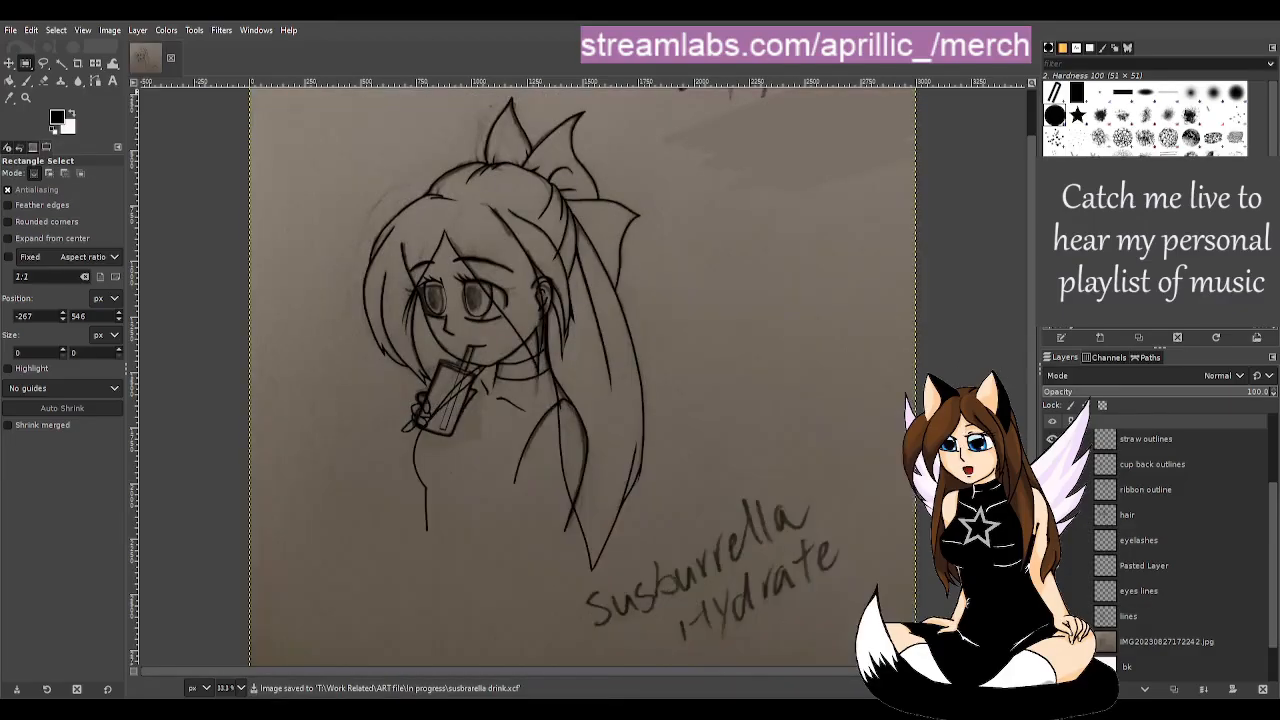
{"action": "left_click", "coordinate": [1185, 641]}
{"action": "mouse_move", "coordinate": [1158, 393]}
{"action": "left_mouse_down"}
{"action": "mouse_move", "coordinate": [1237, 393]}
{"action": "mouse_move", "coordinate": [1225, 393]}
{"action": "left_mouse_up"}
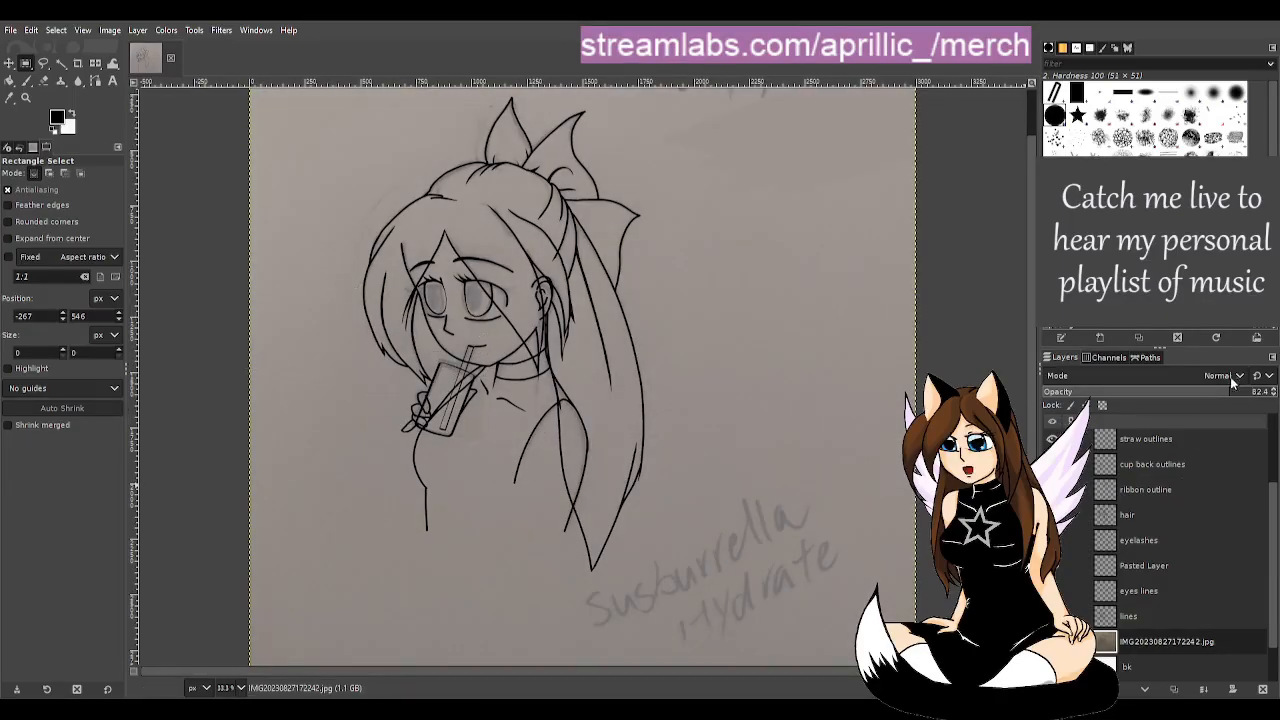
{"action": "left_click_drag", "start_coordinate": [1234, 392], "coordinate": [1216, 394]}
- Make eyes lines the active layer and hide the lines and scanned sketch photo layers
{"action": "scroll", "coordinate": [325, 355], "scroll_direction": "up", "scroll_amount": 1}
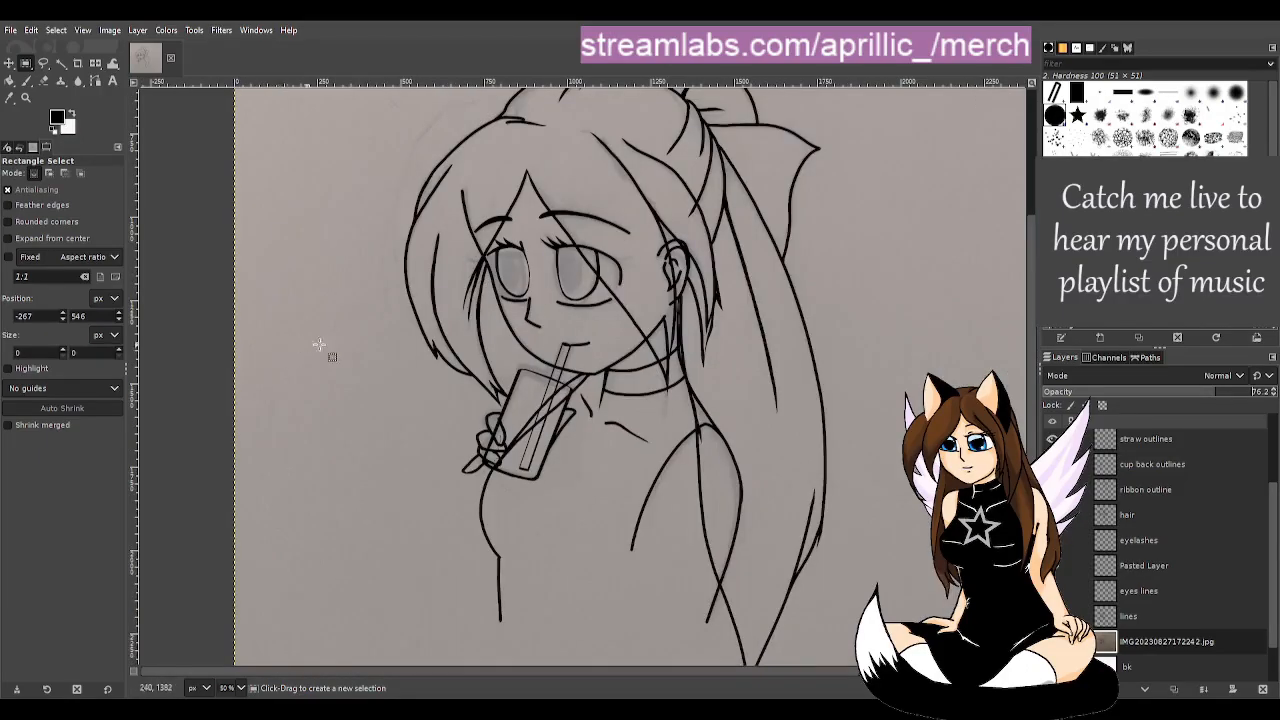
{"action": "scroll", "coordinate": [323, 351], "scroll_direction": "up", "scroll_amount": 1}
{"action": "scroll", "coordinate": [1175, 567], "scroll_direction": "up", "scroll_amount": 2}
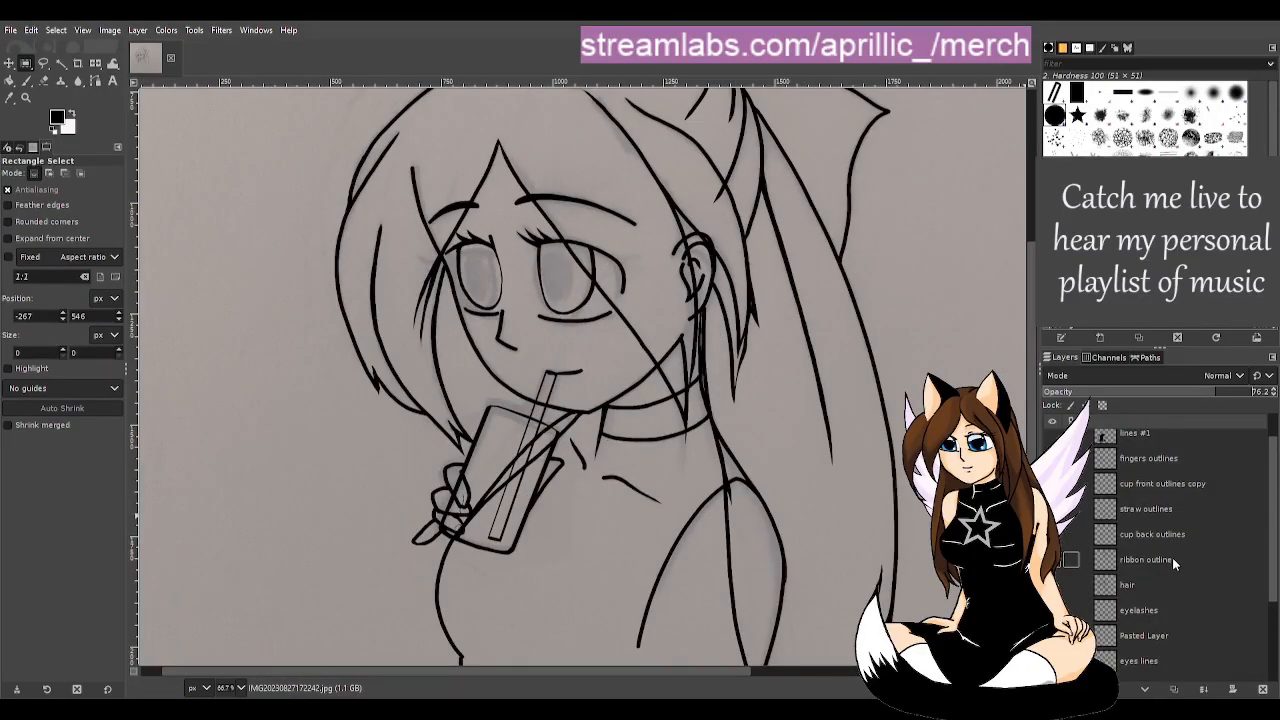
{"action": "left_click", "coordinate": [1144, 636]}
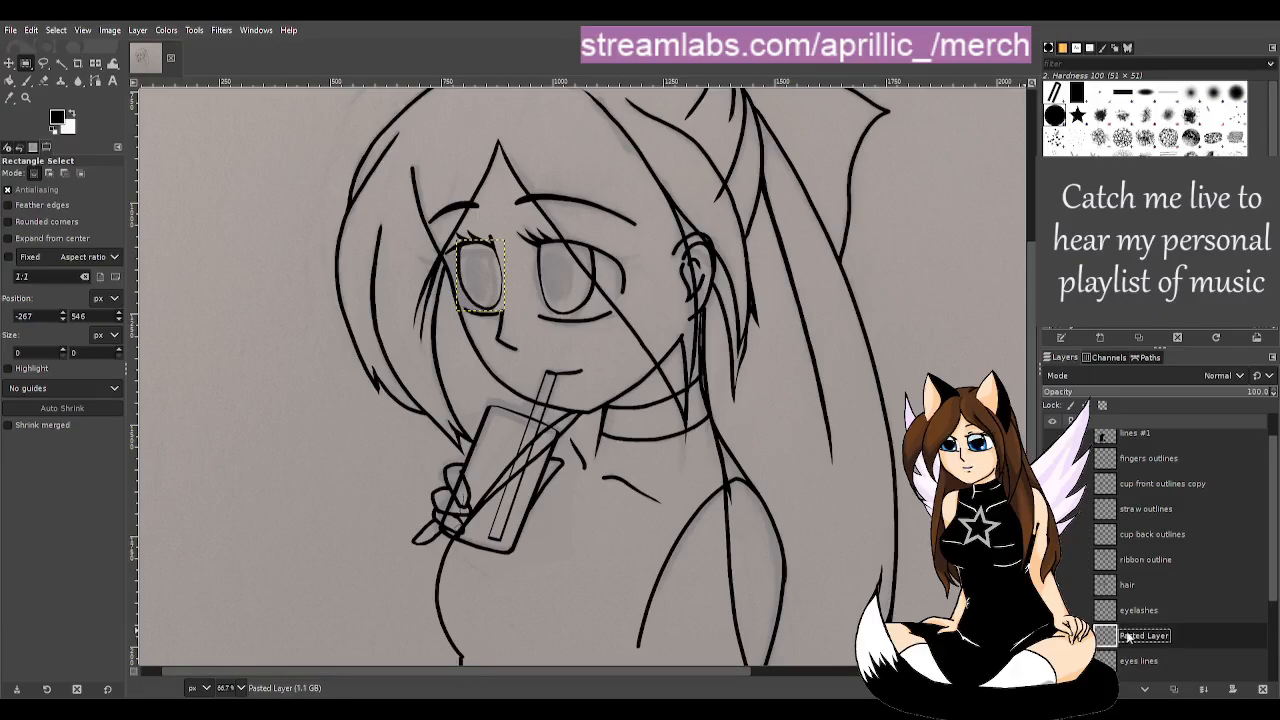
{"action": "scroll", "coordinate": [1160, 636], "scroll_direction": "down", "scroll_amount": 1}
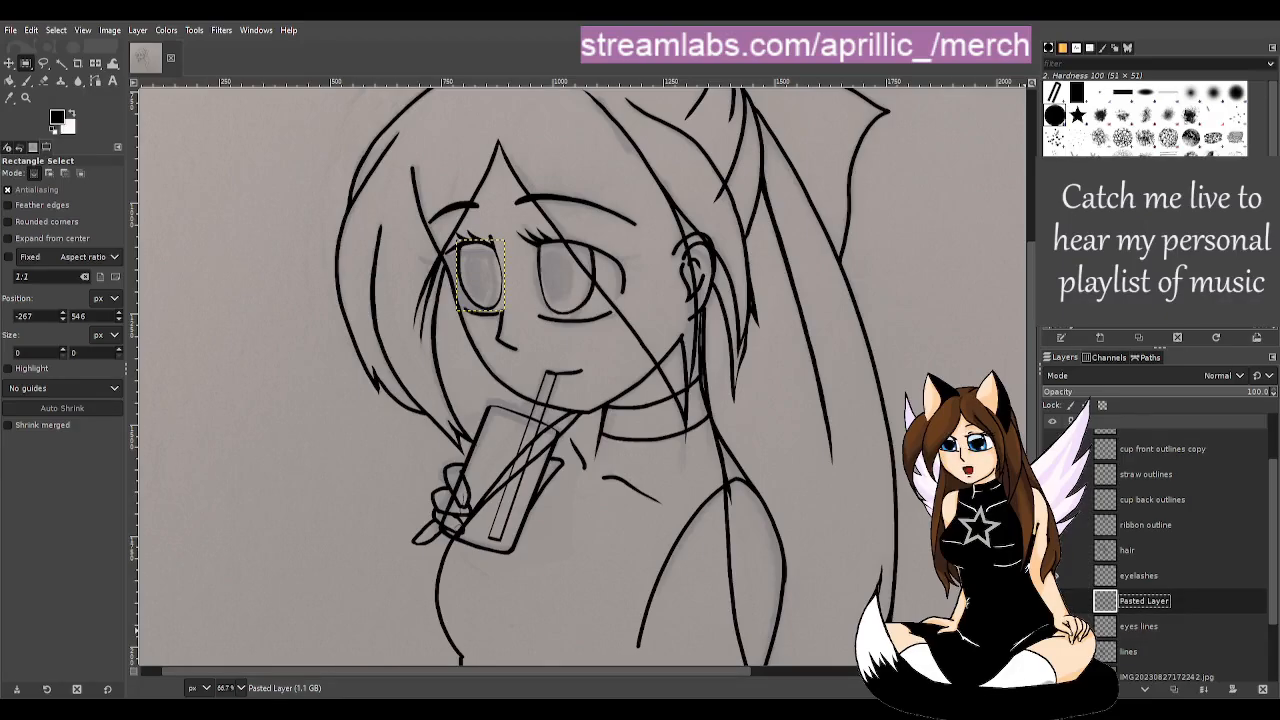
{"action": "left_click", "coordinate": [1169, 623]}
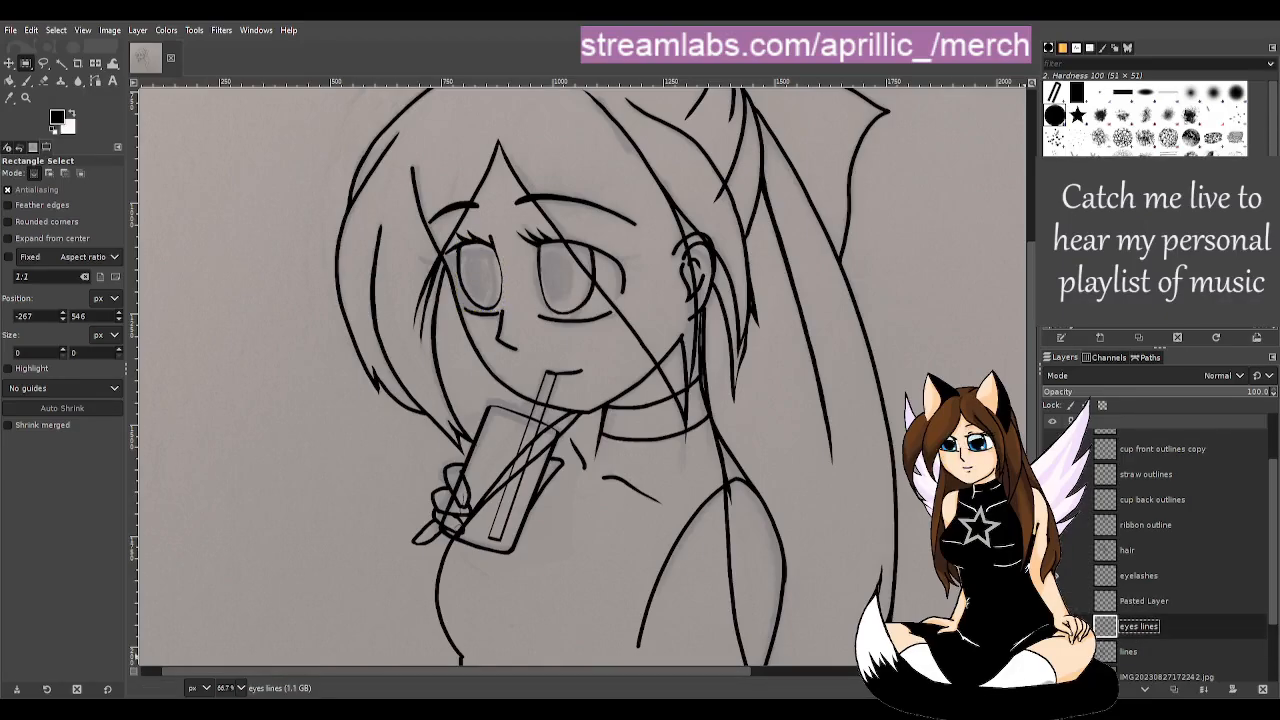
{"action": "left_click", "coordinate": [1052, 651]}
{"action": "left_click", "coordinate": [1052, 676]}
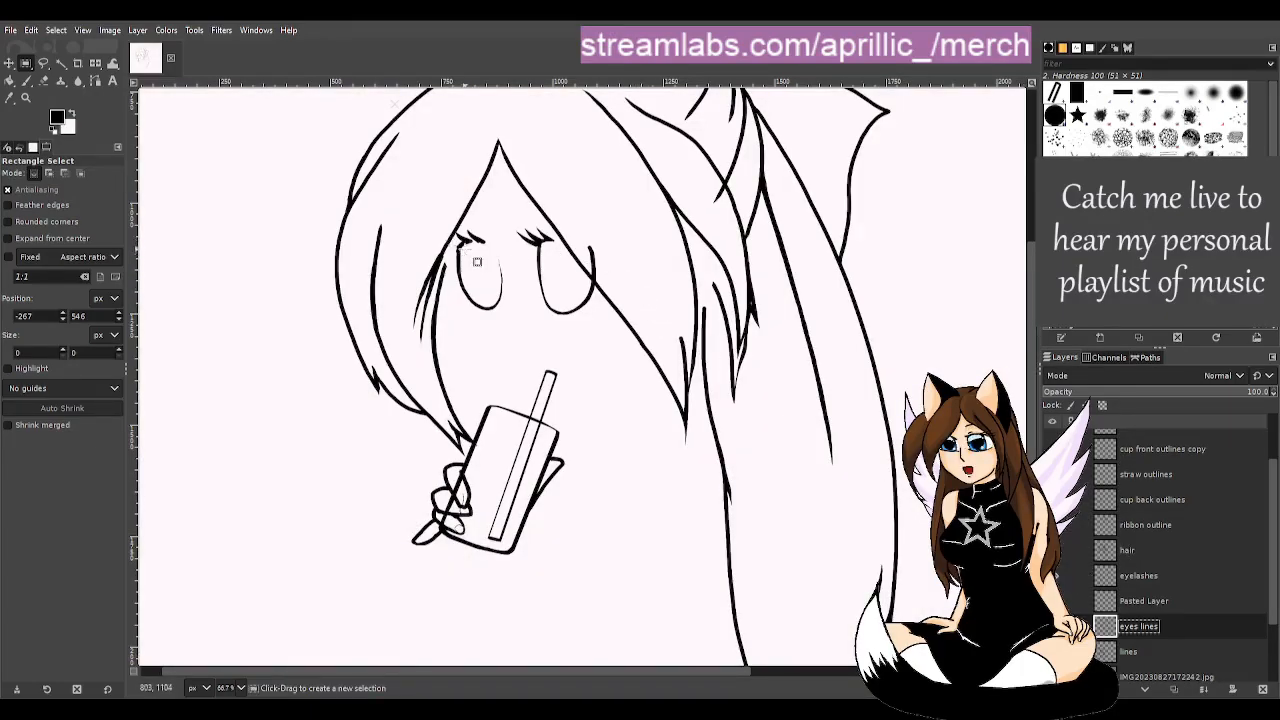
- Hide the fingers, cup, straw, ribbon, hair, eyelashes and bk layers, leaving only eyes lines and Pasted Layer shown
{"action": "scroll", "coordinate": [529, 274], "scroll_direction": "down", "scroll_amount": 2}
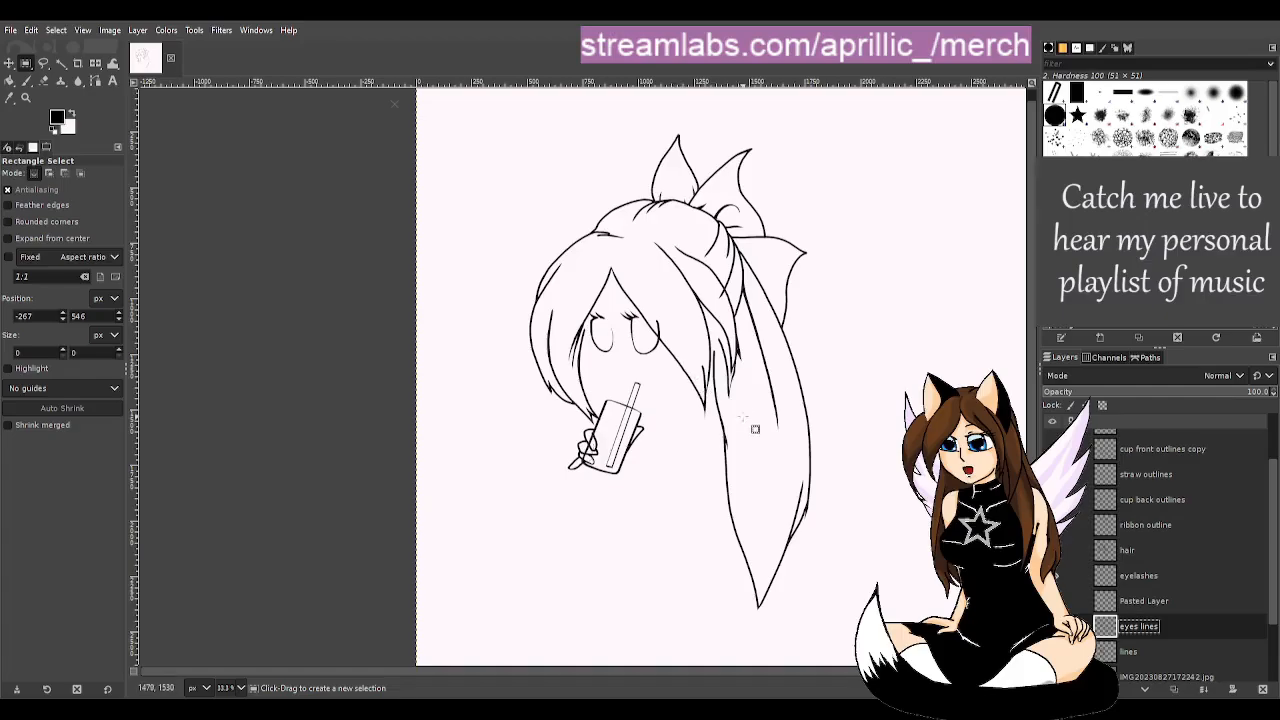
{"action": "scroll", "coordinate": [689, 670], "scroll_direction": "right", "scroll_amount": 3}
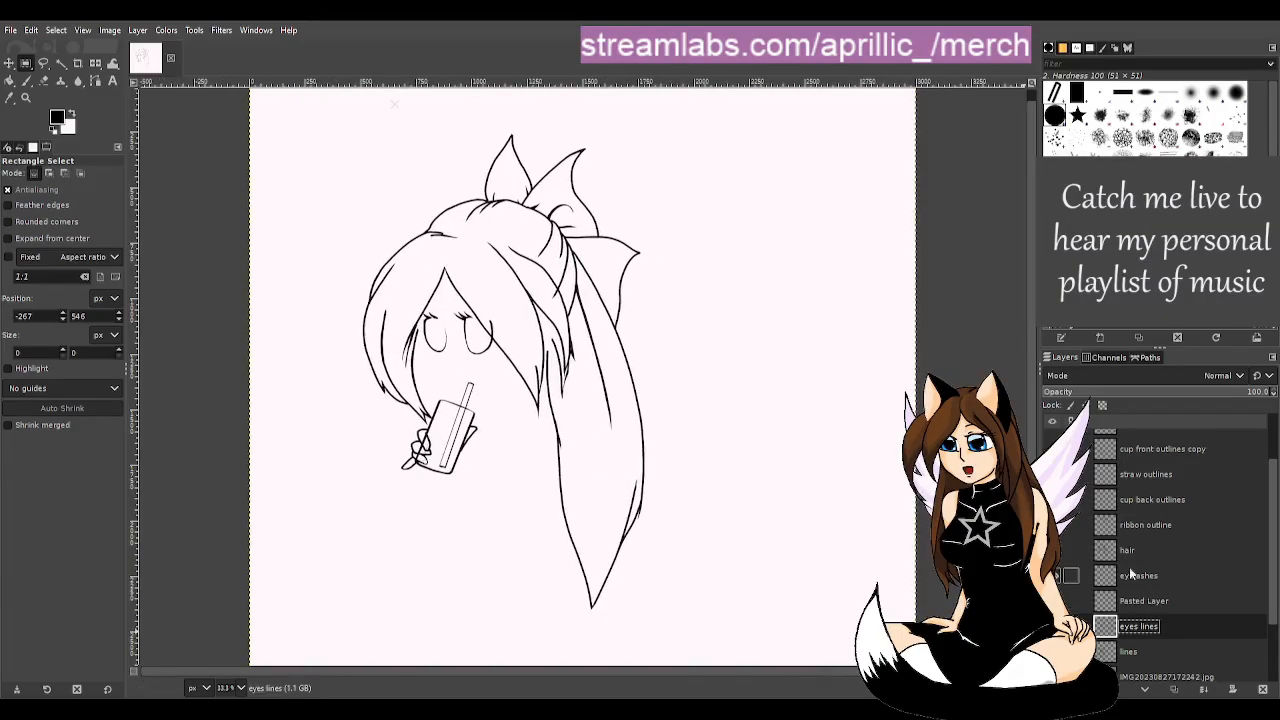
{"action": "scroll", "coordinate": [1131, 573], "scroll_direction": "up", "scroll_amount": 2}
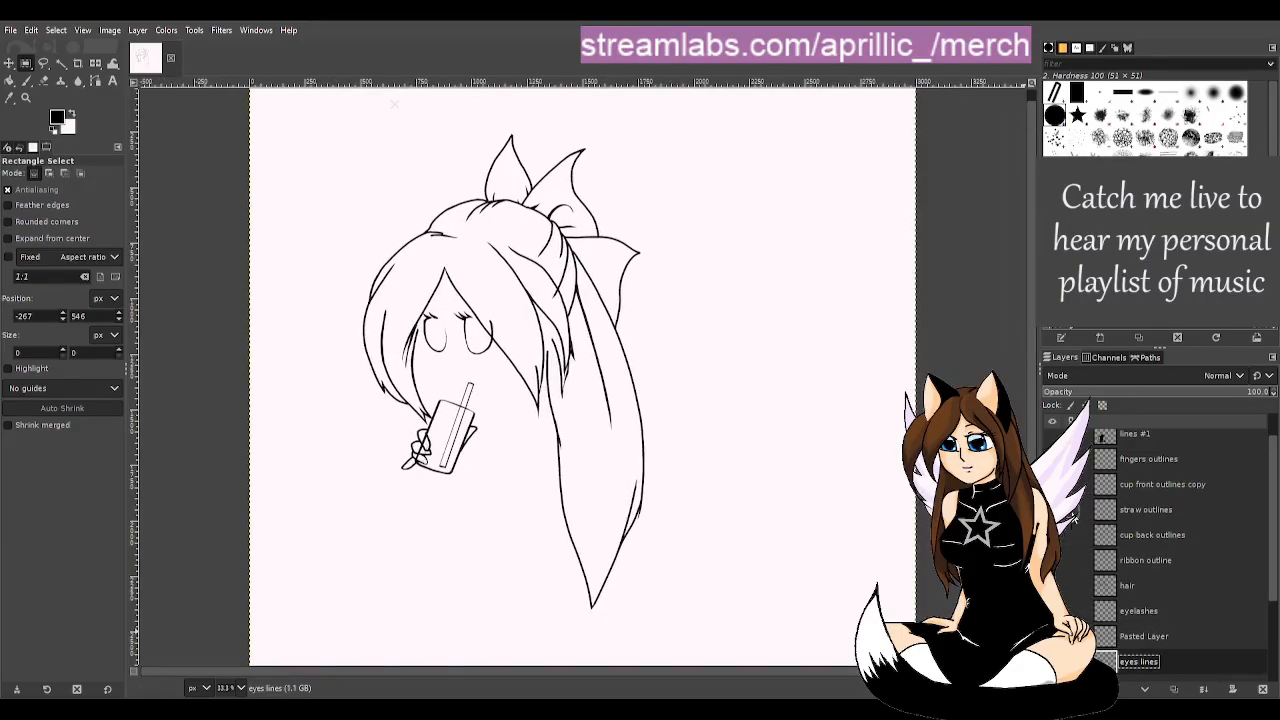
{"action": "left_click", "coordinate": [1052, 459]}
{"action": "left_click", "coordinate": [1052, 510]}
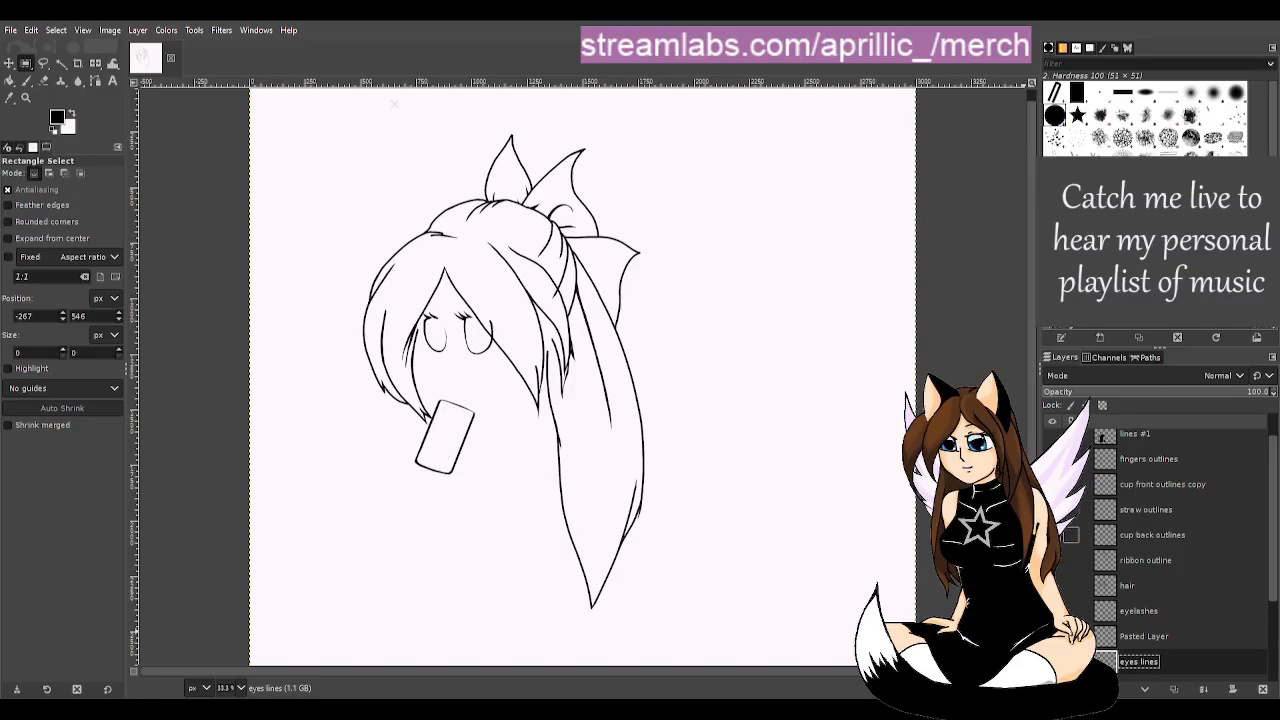
{"action": "left_click", "coordinate": [1052, 535]}
{"action": "left_click", "coordinate": [1052, 560]}
{"action": "left_click", "coordinate": [1052, 585]}
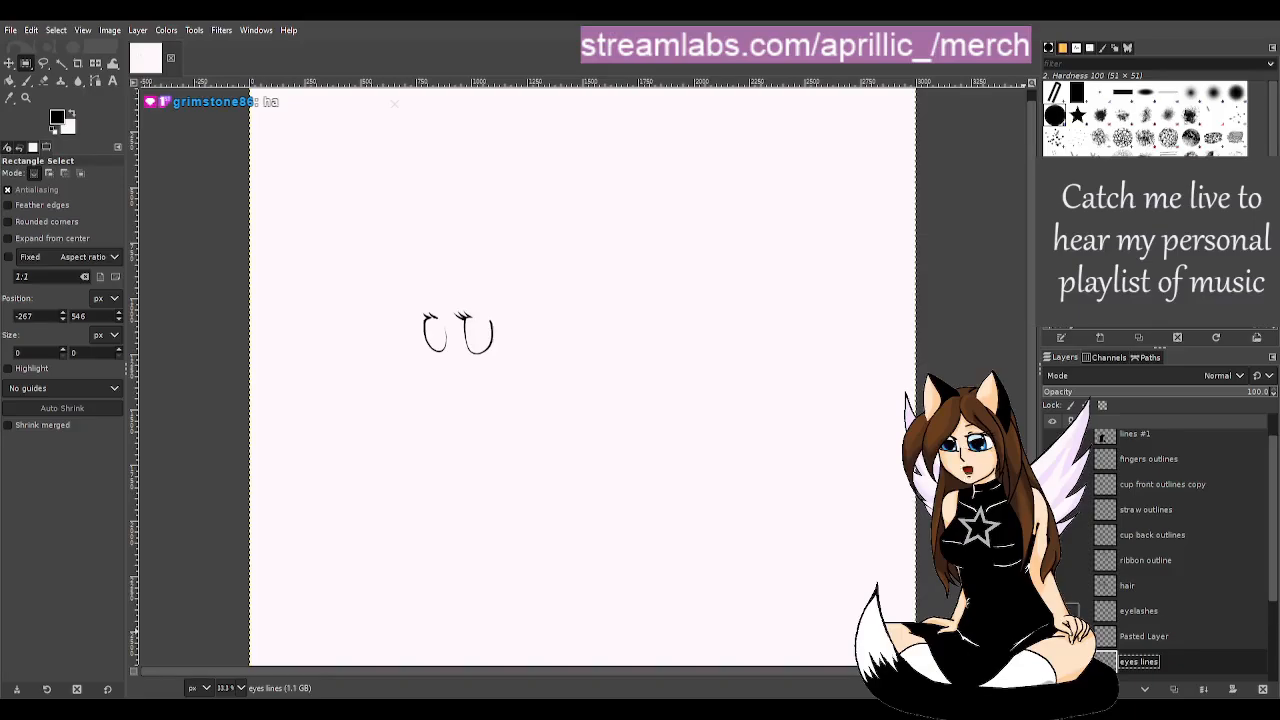
{"action": "left_click", "coordinate": [1052, 610]}
{"action": "scroll", "coordinate": [1178, 664], "scroll_direction": "down", "scroll_amount": 3}
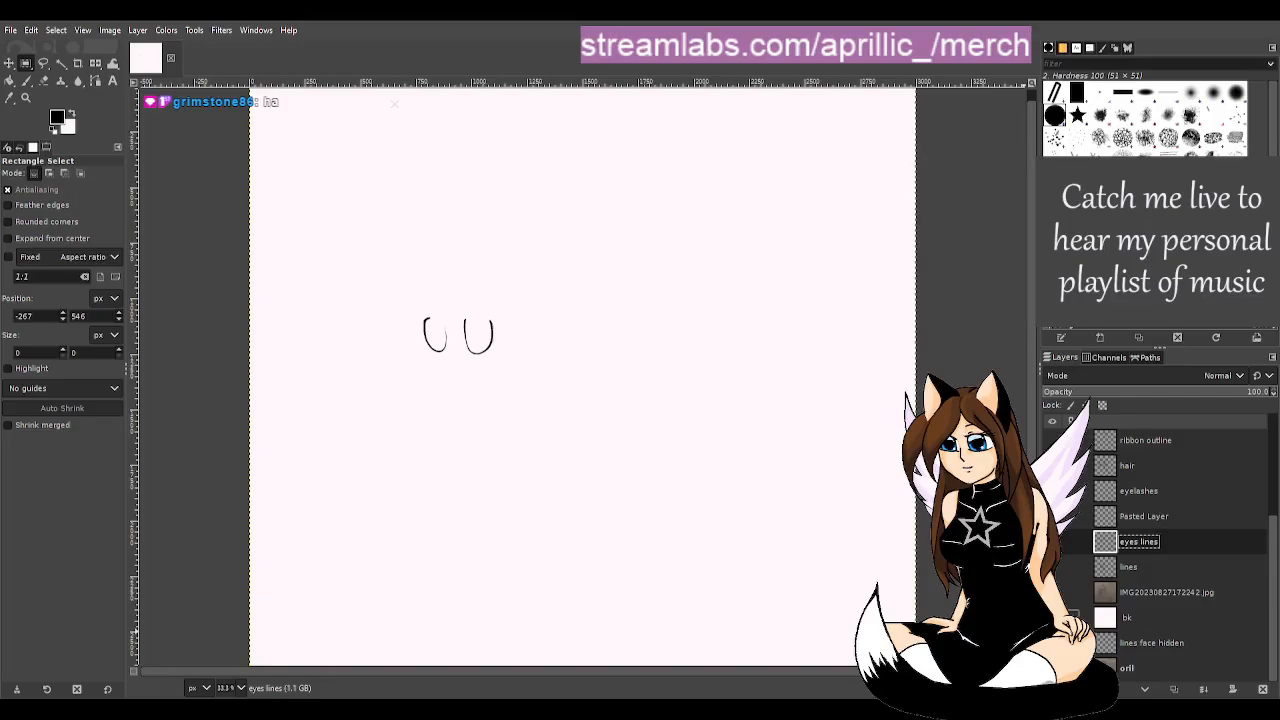
{"action": "left_click", "coordinate": [1052, 617]}
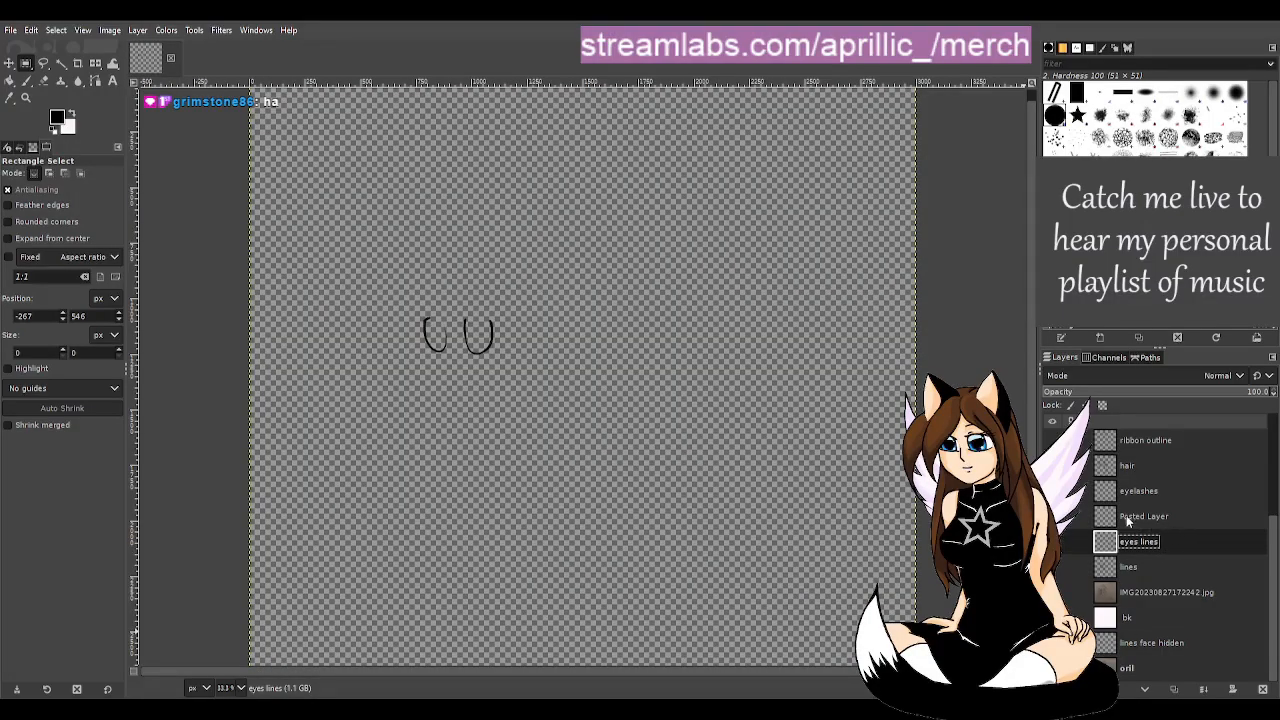
- Merge Pasted Layer with the eyes lines layer and save the image
{"action": "right_click", "coordinate": [1126, 517]}
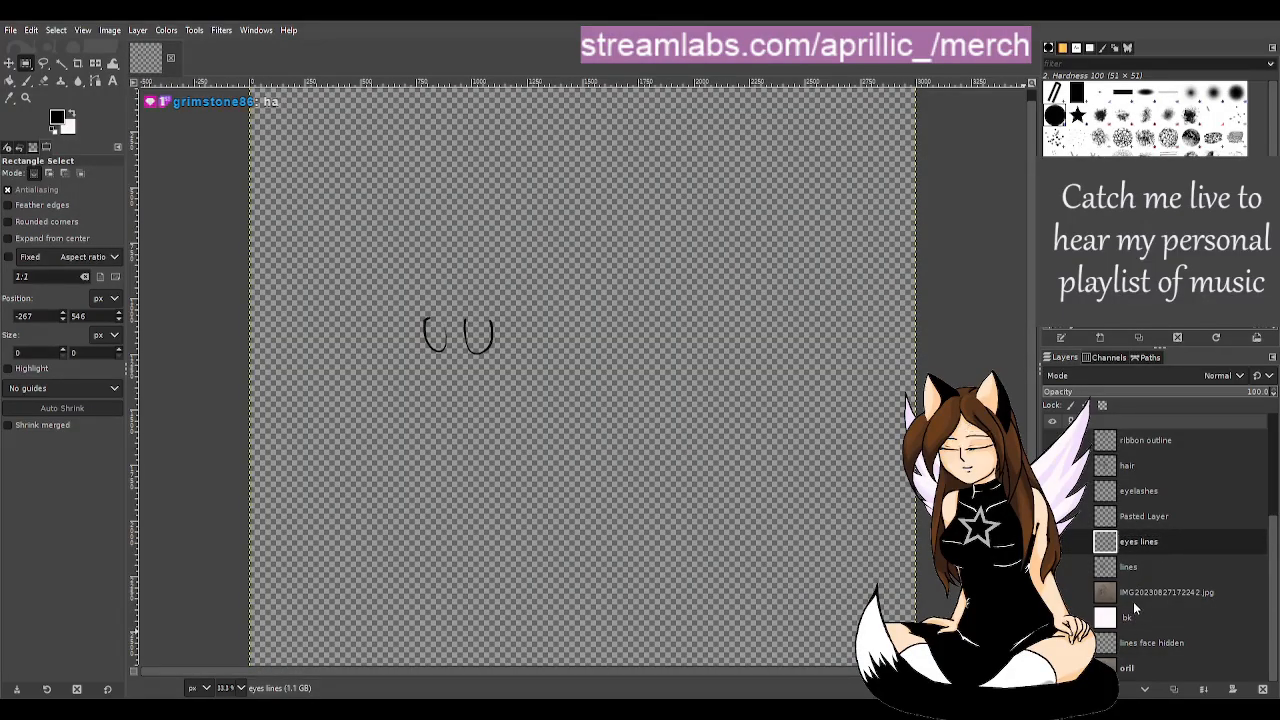
{"action": "left_click", "coordinate": [1133, 602]}
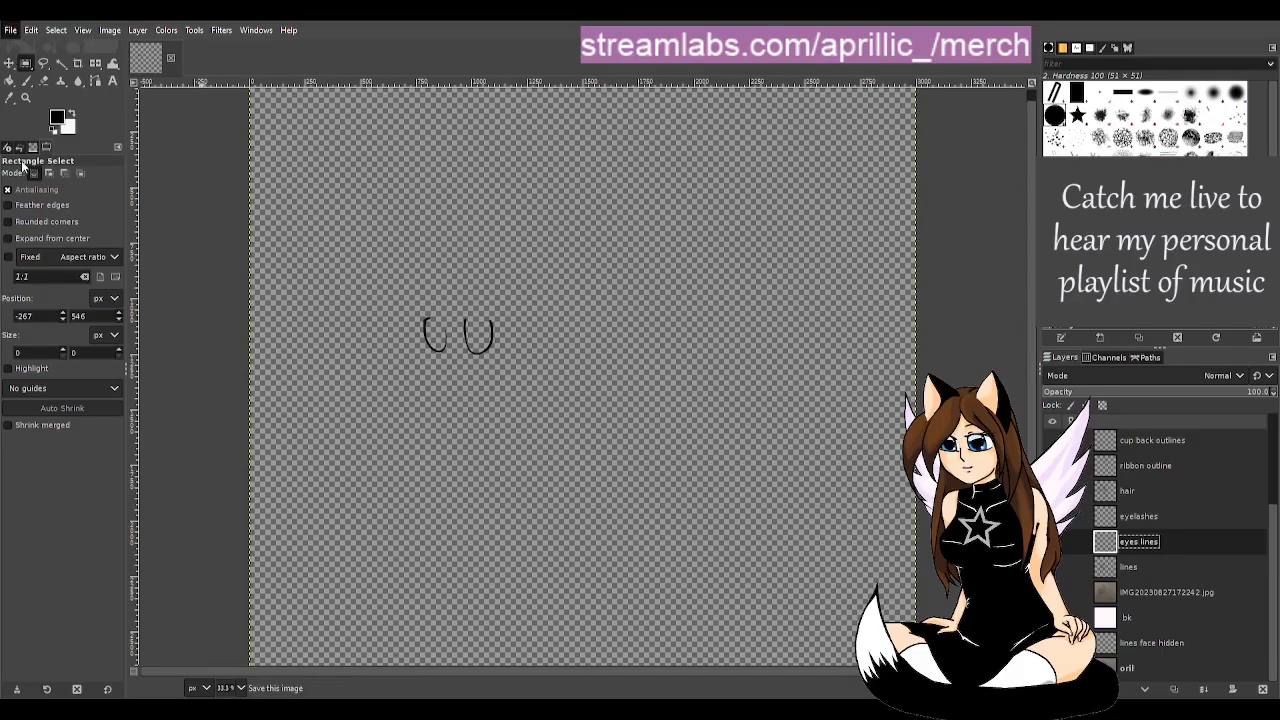
{"action": "key", "text": "ctrl+s"}
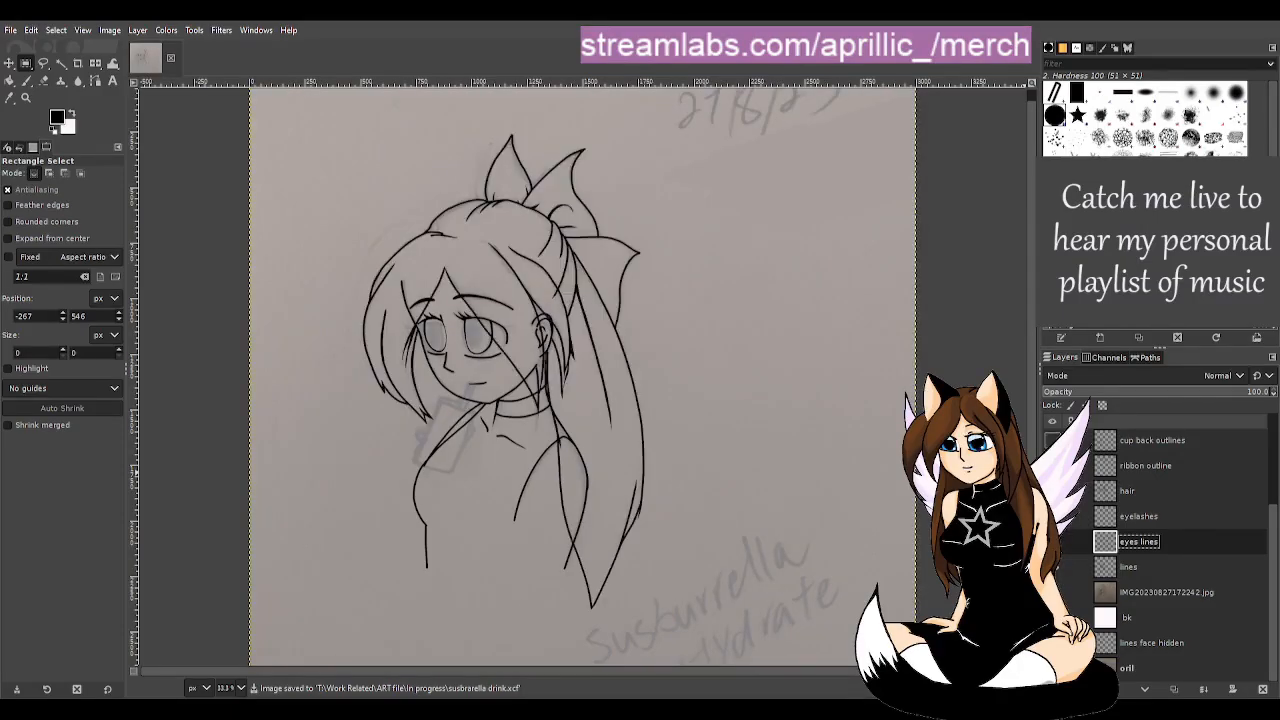
- Show the face, hair, eyelashes, ribbon, cup, straw, fingers and lines #1 layers again over the scanned sketch photo
{"action": "scroll", "coordinate": [1150, 550], "scroll_direction": "up", "scroll_amount": 2}
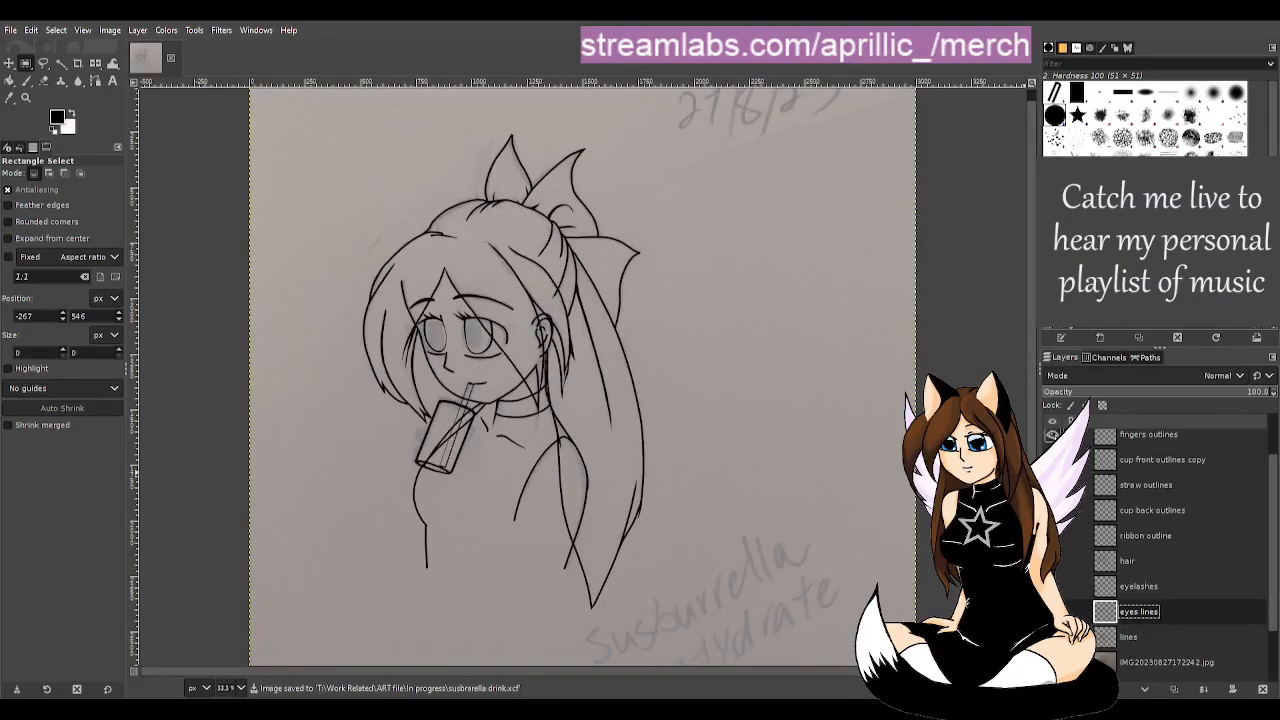
{"action": "scroll", "coordinate": [1150, 550], "scroll_direction": "up", "scroll_amount": 2}
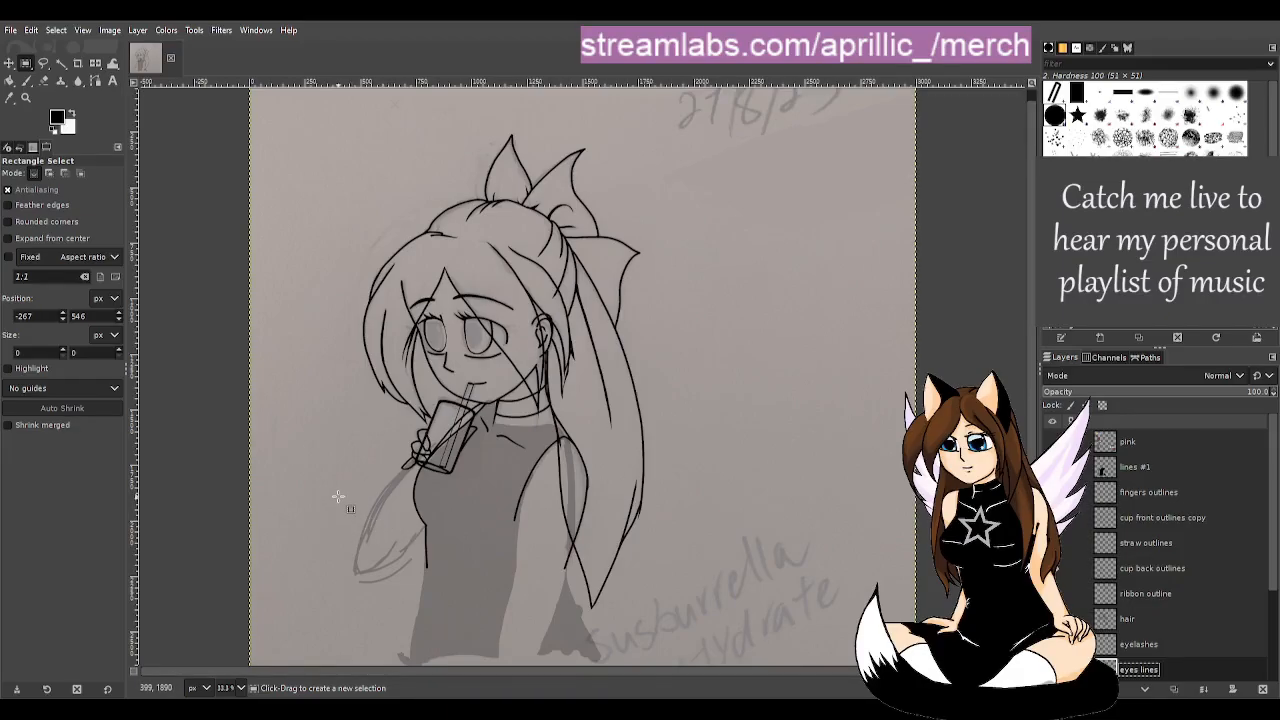
- Add a new layer named eye pupils directly above the eyes lines layer and save the image
{"action": "scroll", "coordinate": [338, 509], "scroll_direction": "down", "scroll_amount": 1}
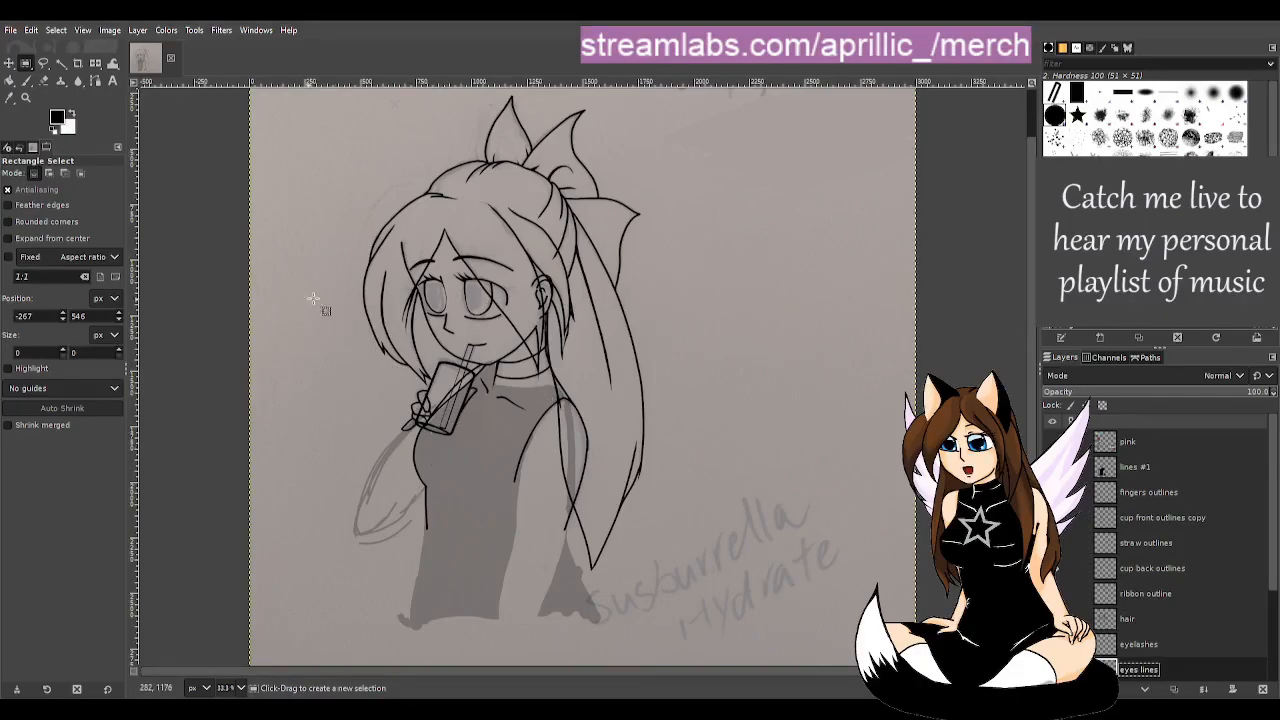
{"action": "scroll", "coordinate": [270, 338], "scroll_direction": "up", "scroll_amount": 1}
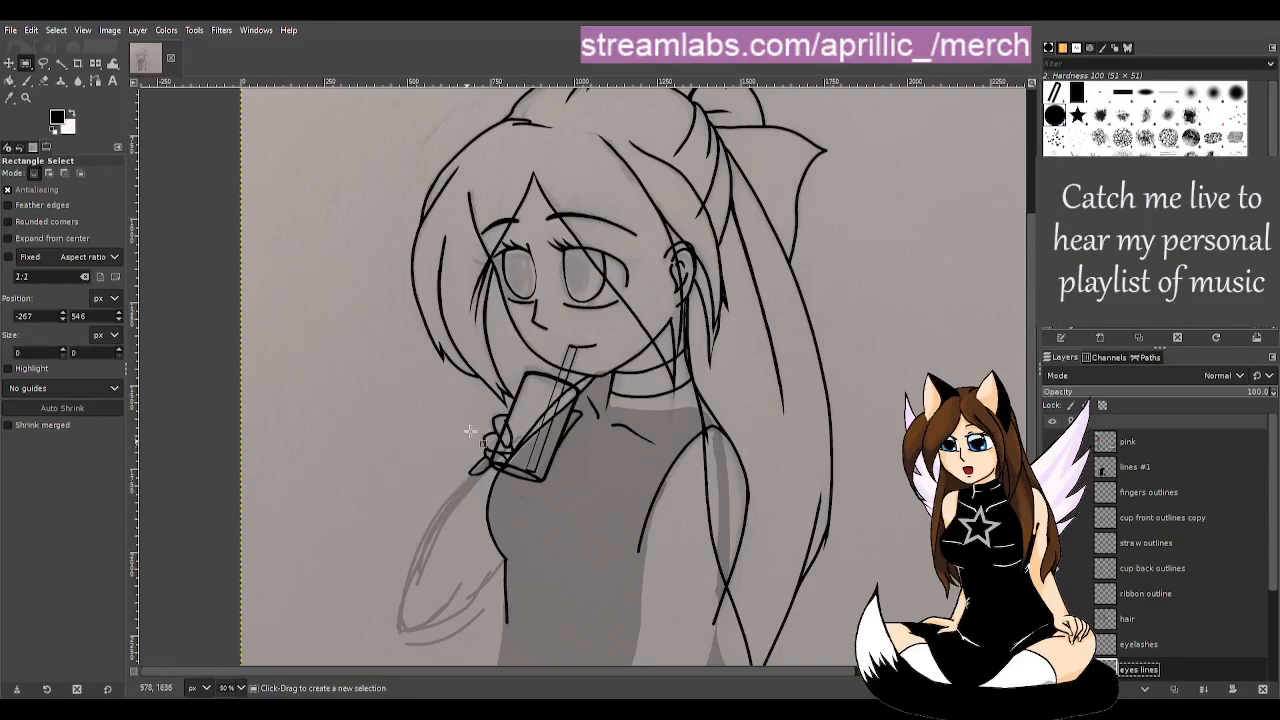
{"action": "scroll", "coordinate": [672, 404], "scroll_direction": "up", "scroll_amount": 3}
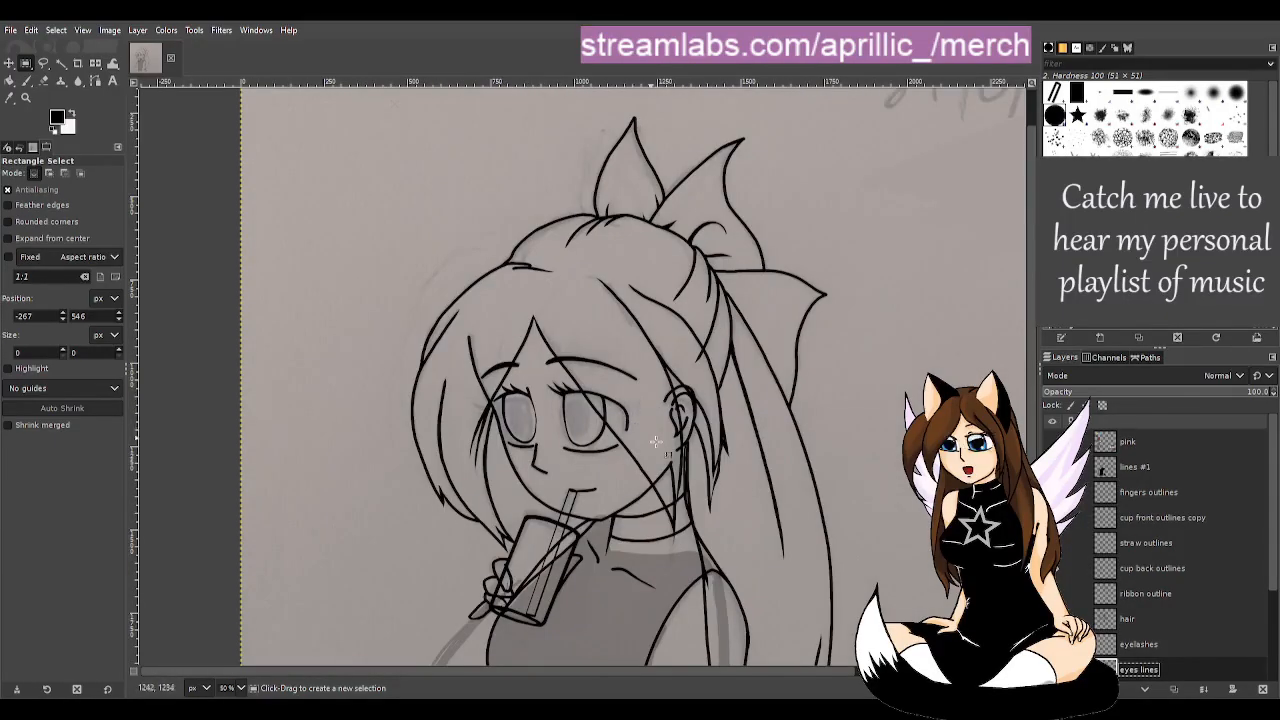
{"action": "scroll", "coordinate": [556, 470], "scroll_direction": "up", "scroll_amount": 2}
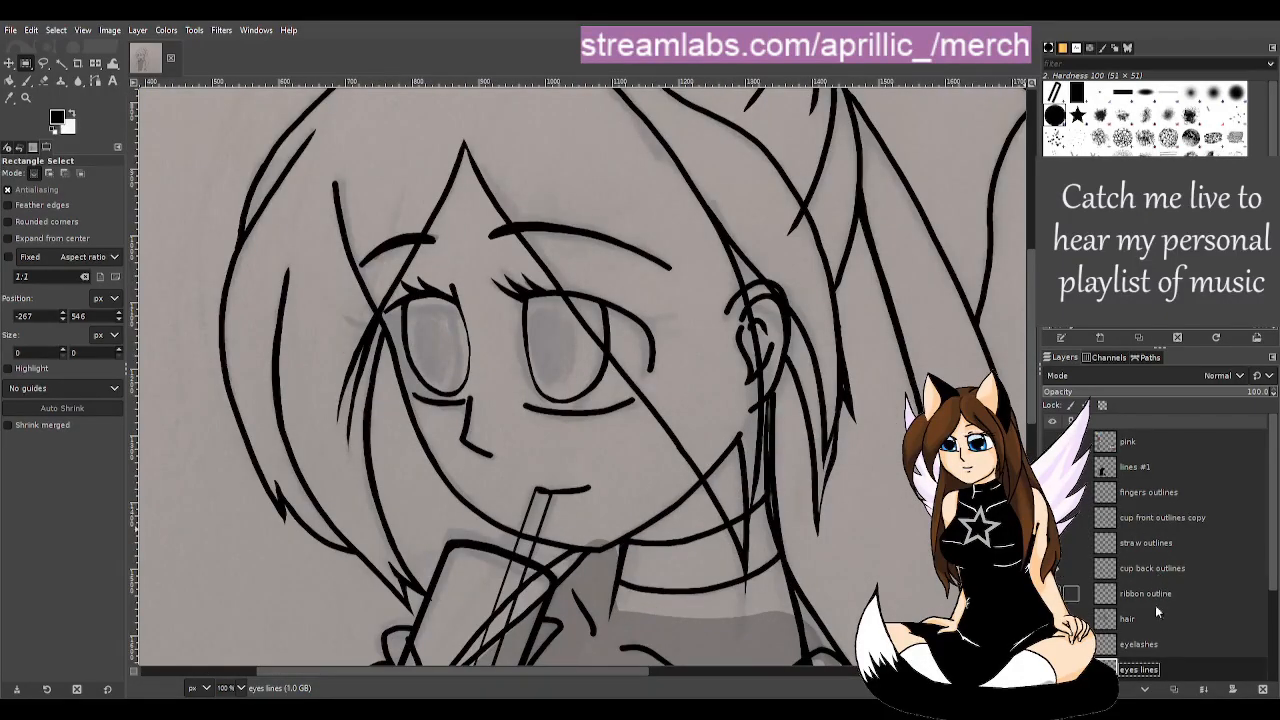
{"action": "scroll", "coordinate": [1152, 637], "scroll_direction": "down", "scroll_amount": 1}
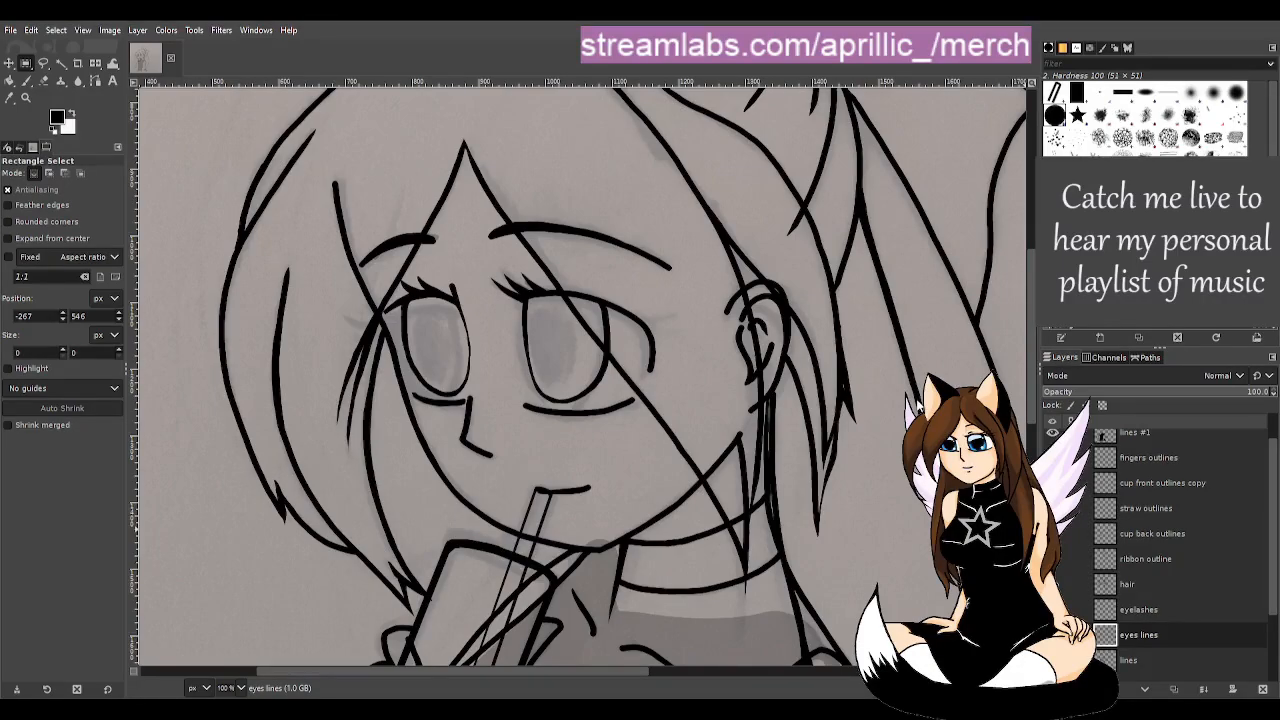
{"action": "key", "text": "Return"}
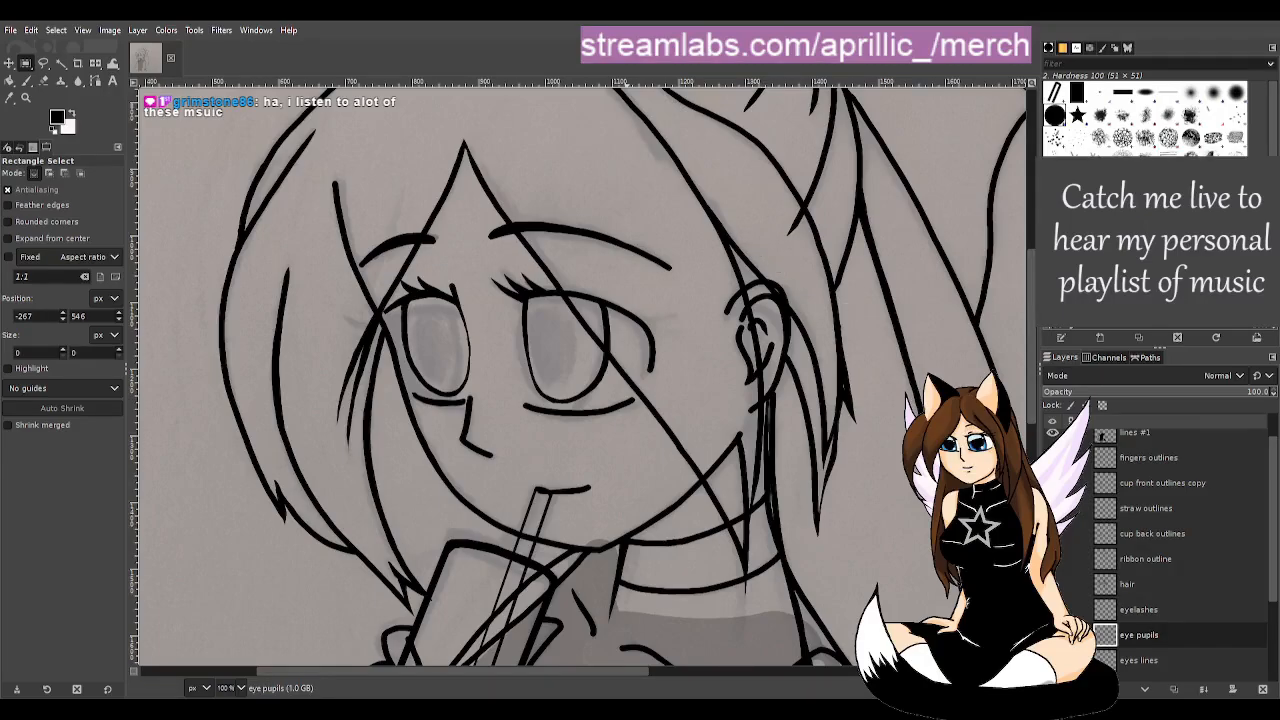
{"action": "scroll", "coordinate": [456, 345], "scroll_direction": "up", "scroll_amount": 2}
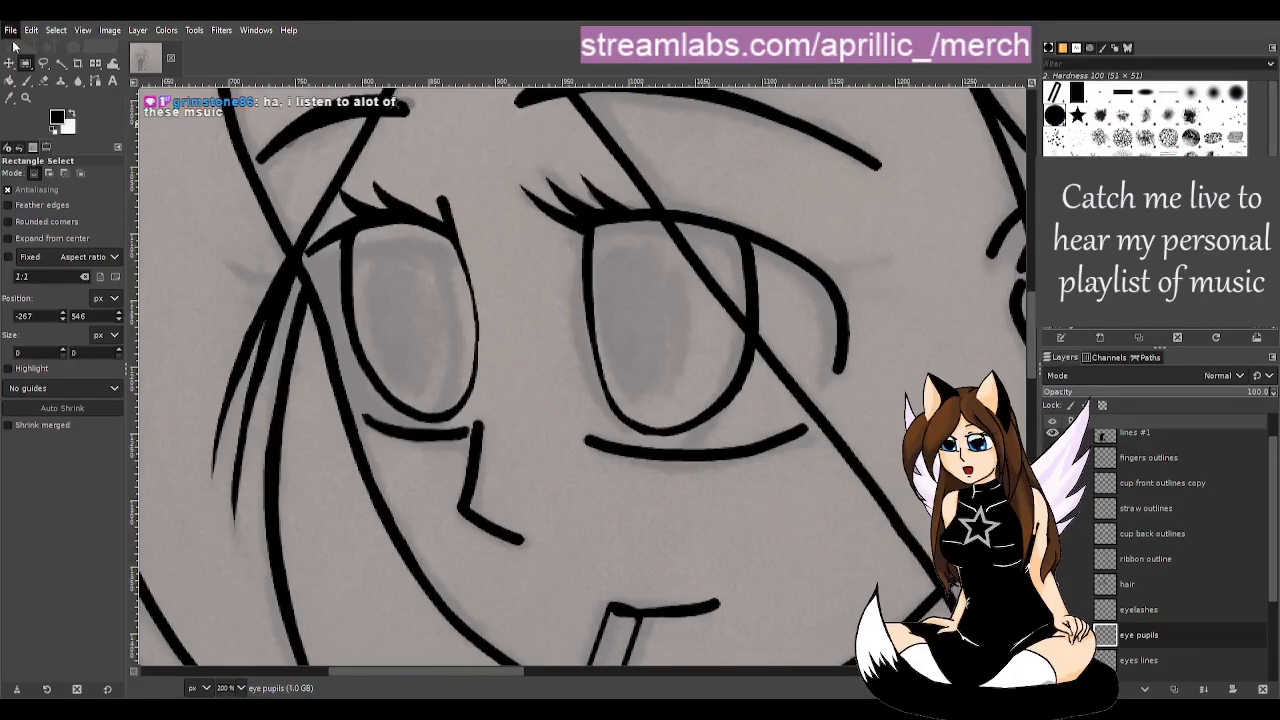
{"action": "key", "text": "ctrl+s"}
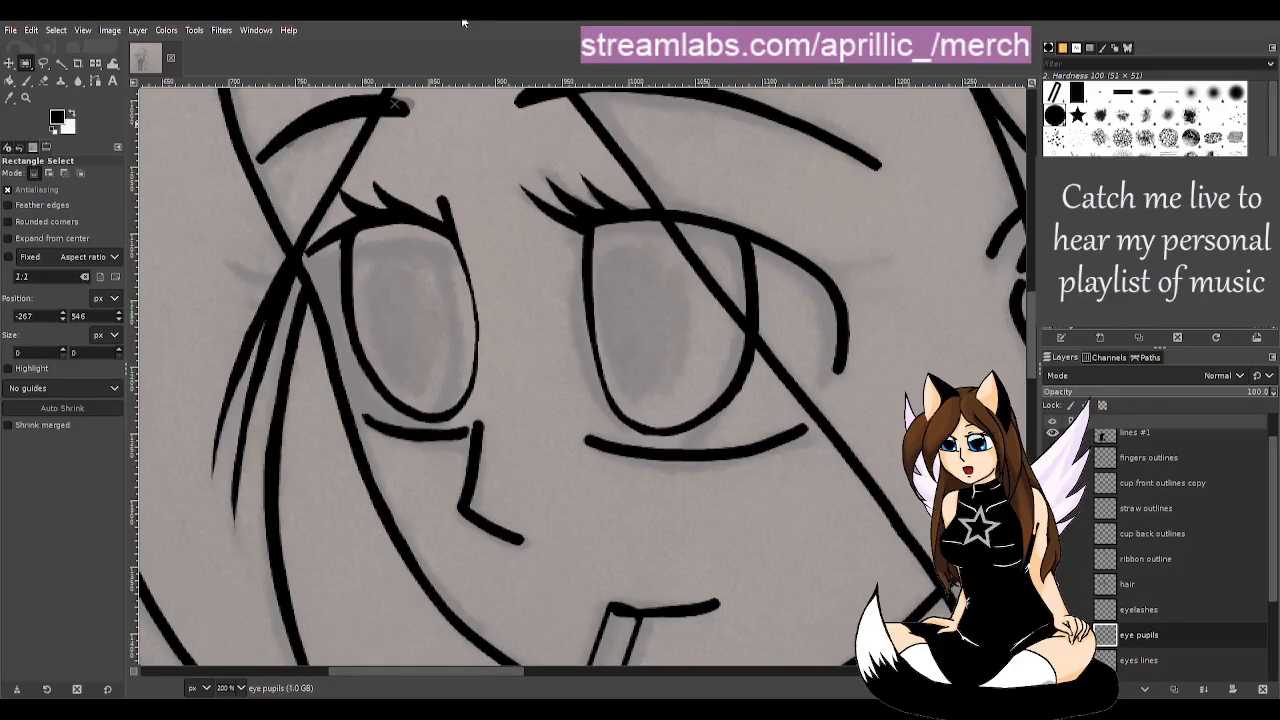
{"action": "key", "text": "p"}
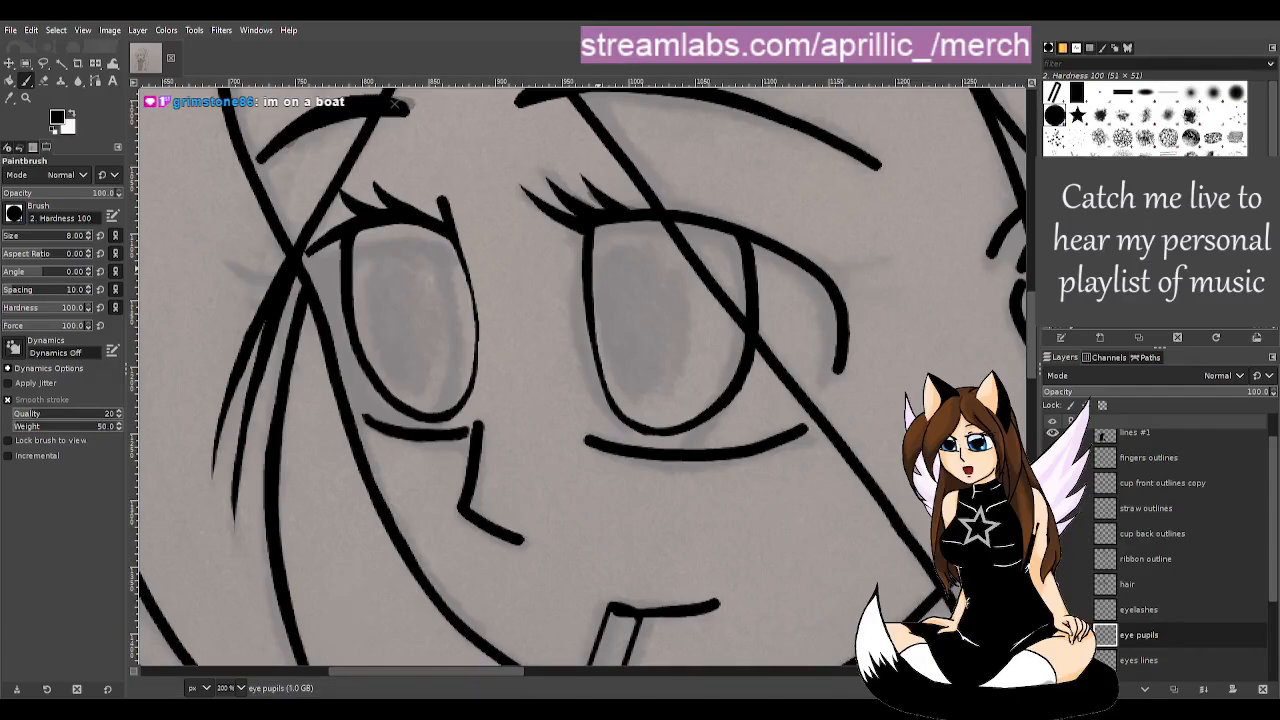
{"action": "key", "text": "r"}
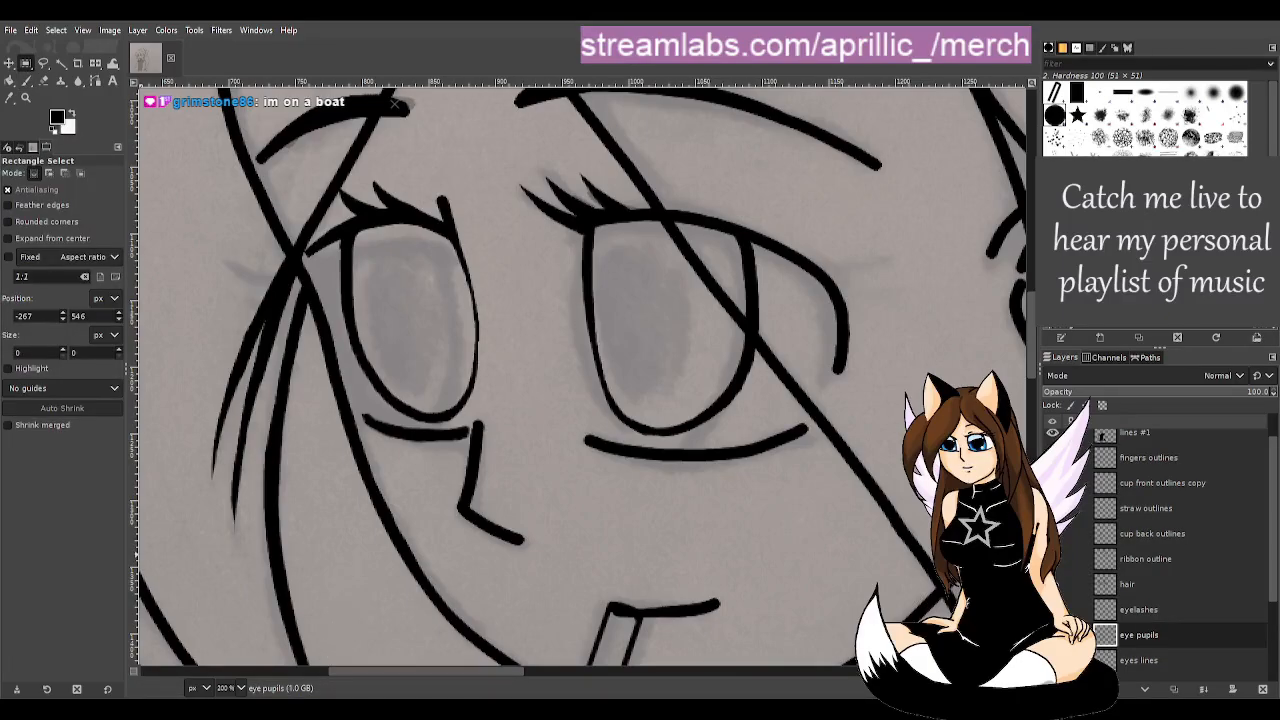
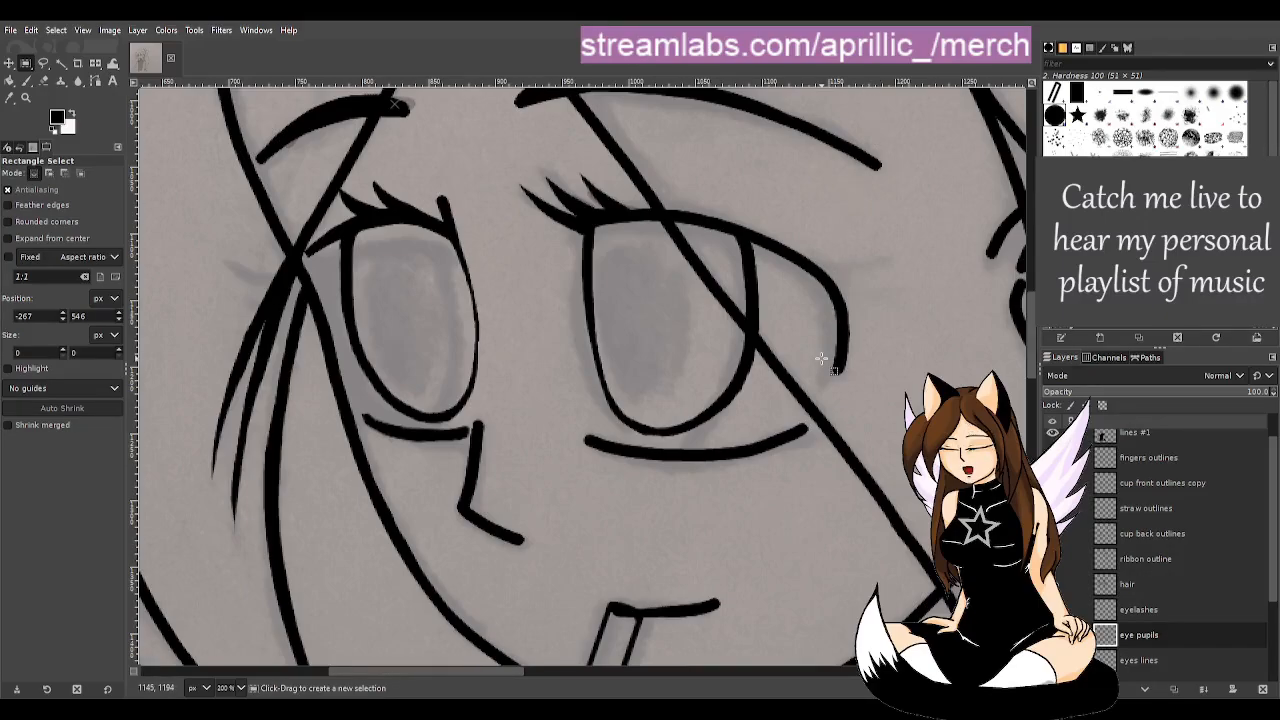
{"action": "key", "text": "p"}
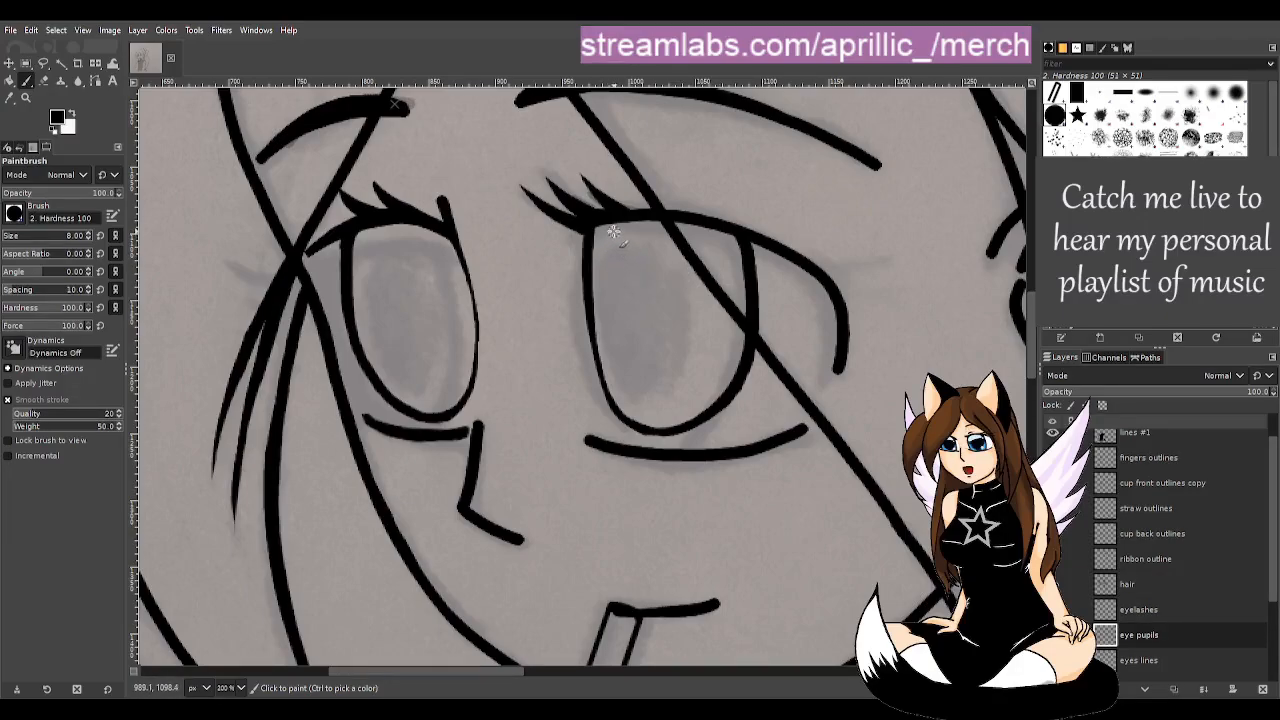
{"action": "left_click_drag", "start_coordinate": [610, 226], "coordinate": [623, 308]}
{"action": "key", "text": "ctrl+z"}
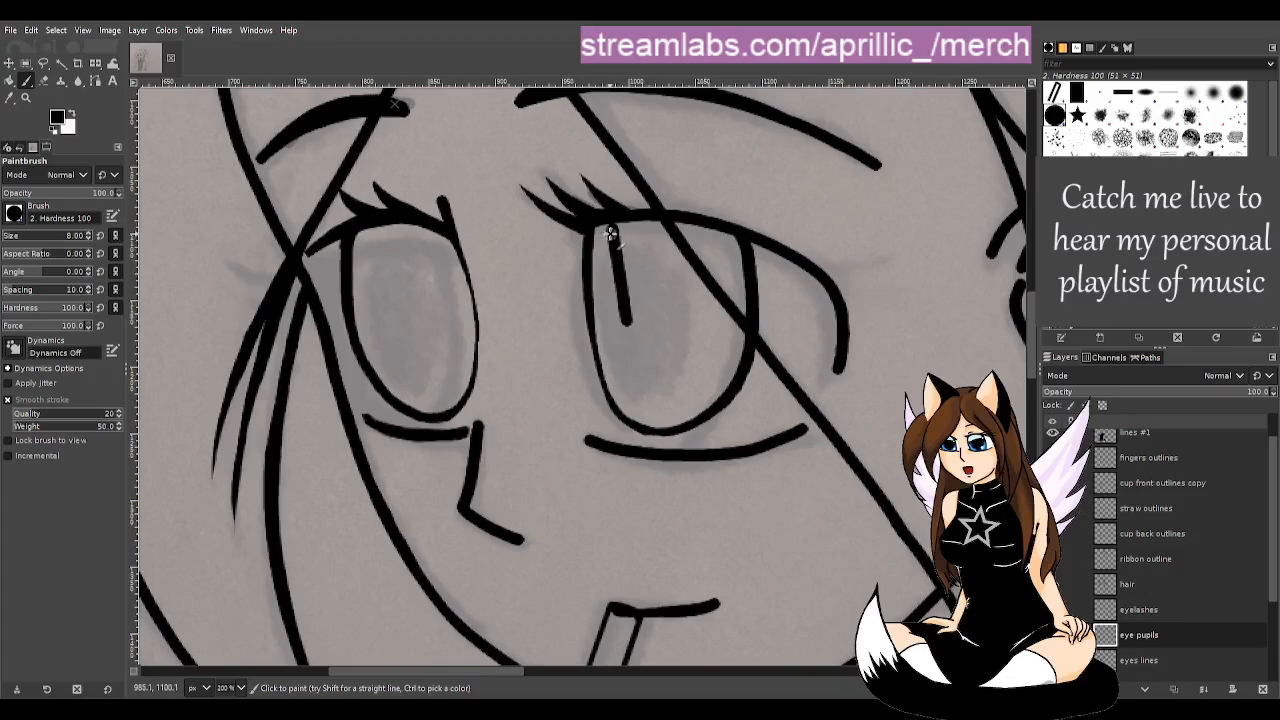
- Paint a solid black elongated pupil inside the right-hand eye outline on the eye pupils layer, using the size 8 Paintbrush
{"action": "left_click_drag", "start_coordinate": [609, 228], "coordinate": [628, 352]}
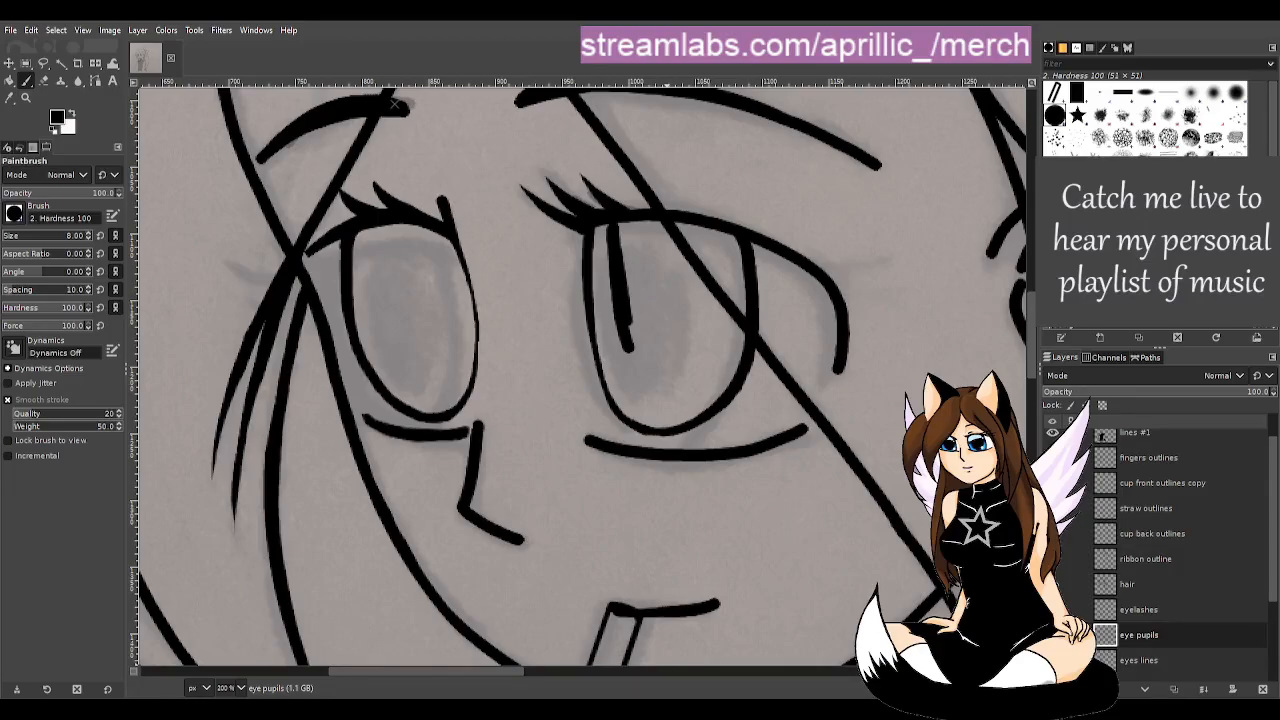
{"action": "key", "text": "r"}
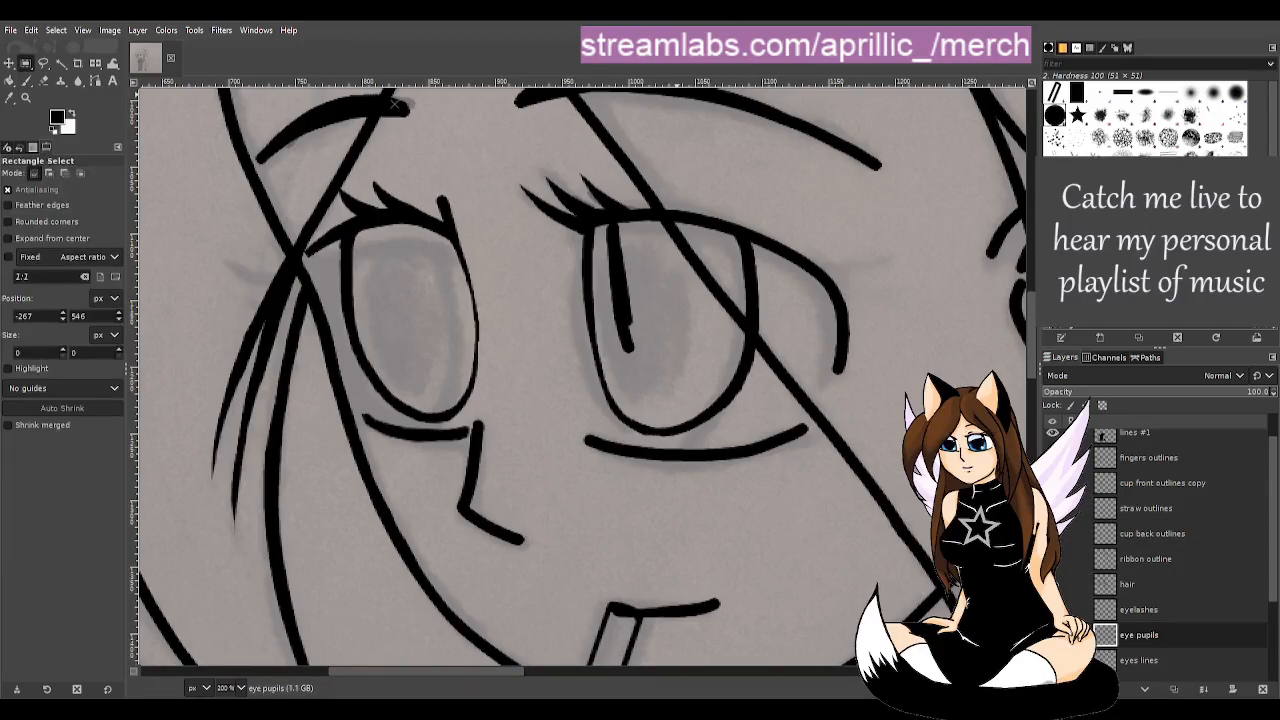
{"action": "key", "text": "p"}
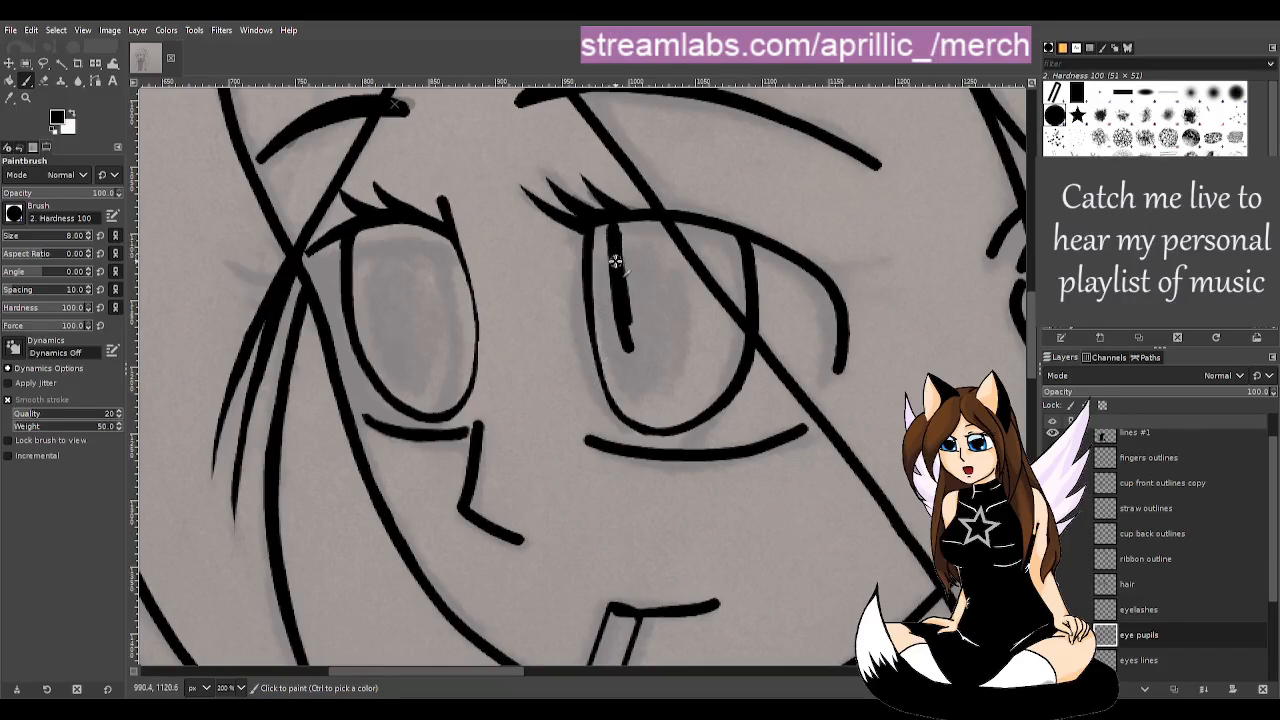
{"action": "left_click_drag", "start_coordinate": [614, 300], "coordinate": [628, 350]}
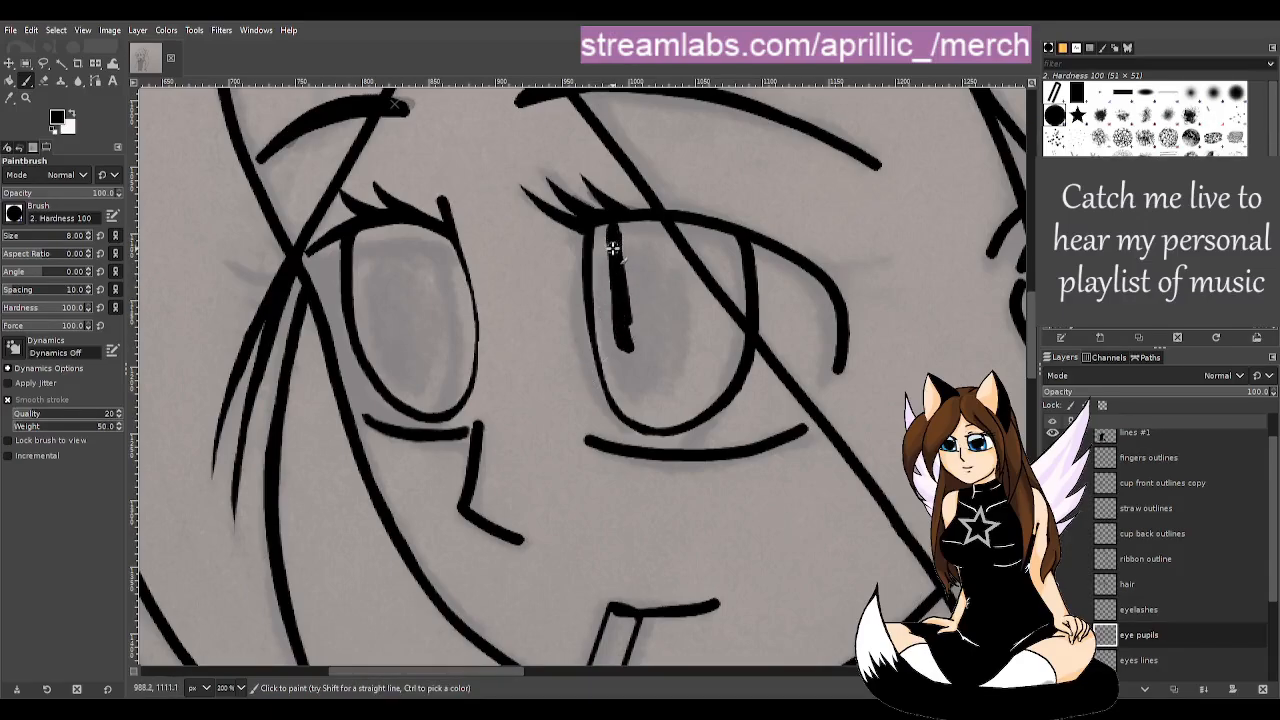
{"action": "mouse_move", "coordinate": [613, 248]}
{"action": "left_mouse_down"}
{"action": "mouse_move", "coordinate": [620, 323]}
{"action": "mouse_move", "coordinate": [609, 229]}
{"action": "mouse_move", "coordinate": [631, 376]}
{"action": "mouse_move", "coordinate": [662, 350]}
{"action": "mouse_move", "coordinate": [648, 375]}
{"action": "left_mouse_up"}
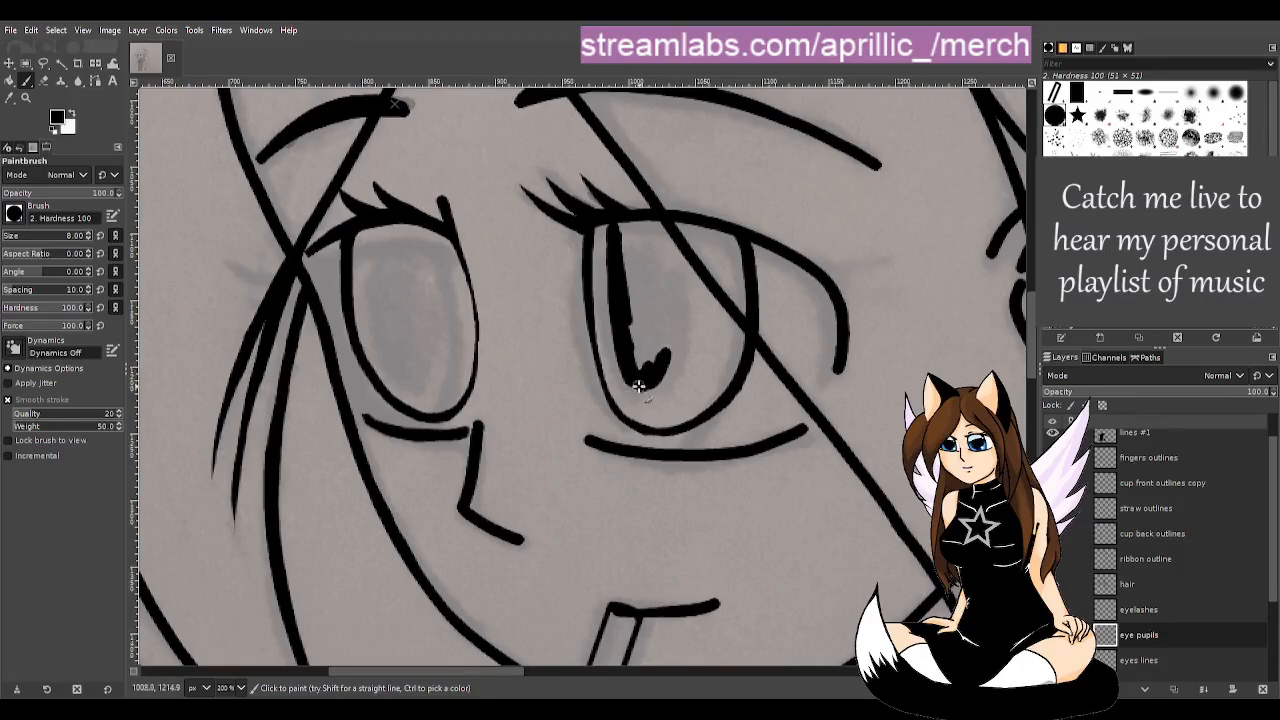
{"action": "mouse_move", "coordinate": [638, 386]}
{"action": "left_mouse_down"}
{"action": "mouse_move", "coordinate": [674, 352]}
{"action": "mouse_move", "coordinate": [668, 372]}
{"action": "mouse_move", "coordinate": [680, 222]}
{"action": "mouse_move", "coordinate": [669, 312]}
{"action": "mouse_move", "coordinate": [677, 227]}
{"action": "mouse_move", "coordinate": [679, 360]}
{"action": "mouse_move", "coordinate": [670, 368]}
{"action": "mouse_move", "coordinate": [664, 325]}
{"action": "mouse_move", "coordinate": [681, 286]}
{"action": "mouse_move", "coordinate": [673, 358]}
{"action": "mouse_move", "coordinate": [682, 221]}
{"action": "mouse_move", "coordinate": [689, 317]}
{"action": "mouse_move", "coordinate": [658, 389]}
{"action": "mouse_move", "coordinate": [681, 356]}
{"action": "mouse_move", "coordinate": [670, 373]}
{"action": "mouse_move", "coordinate": [696, 253]}
{"action": "mouse_move", "coordinate": [684, 221]}
{"action": "mouse_move", "coordinate": [615, 229]}
{"action": "mouse_move", "coordinate": [656, 220]}
{"action": "mouse_move", "coordinate": [621, 229]}
{"action": "mouse_move", "coordinate": [624, 254]}
{"action": "mouse_move", "coordinate": [644, 245]}
{"action": "mouse_move", "coordinate": [654, 268]}
{"action": "mouse_move", "coordinate": [647, 235]}
{"action": "mouse_move", "coordinate": [676, 253]}
{"action": "mouse_move", "coordinate": [631, 263]}
{"action": "mouse_move", "coordinate": [638, 290]}
{"action": "mouse_move", "coordinate": [649, 266]}
{"action": "mouse_move", "coordinate": [669, 280]}
{"action": "mouse_move", "coordinate": [660, 352]}
{"action": "mouse_move", "coordinate": [650, 306]}
{"action": "mouse_move", "coordinate": [638, 334]}
{"action": "mouse_move", "coordinate": [642, 357]}
{"action": "mouse_move", "coordinate": [676, 323]}
{"action": "mouse_move", "coordinate": [663, 374]}
{"action": "mouse_move", "coordinate": [694, 334]}
{"action": "mouse_move", "coordinate": [697, 221]}
{"action": "mouse_move", "coordinate": [686, 337]}
{"action": "mouse_move", "coordinate": [664, 357]}
{"action": "mouse_move", "coordinate": [686, 271]}
{"action": "mouse_move", "coordinate": [683, 346]}
{"action": "mouse_move", "coordinate": [656, 381]}
{"action": "mouse_move", "coordinate": [693, 291]}
{"action": "mouse_move", "coordinate": [694, 323]}
{"action": "mouse_move", "coordinate": [666, 374]}
{"action": "mouse_move", "coordinate": [694, 314]}
{"action": "mouse_move", "coordinate": [682, 364]}
{"action": "mouse_move", "coordinate": [652, 385]}
{"action": "mouse_move", "coordinate": [686, 346]}
{"action": "mouse_move", "coordinate": [673, 373]}
{"action": "mouse_move", "coordinate": [688, 357]}
{"action": "mouse_move", "coordinate": [674, 374]}
{"action": "mouse_move", "coordinate": [691, 331]}
{"action": "mouse_move", "coordinate": [665, 349]}
{"action": "left_mouse_up"}
{"action": "key", "text": "ctrl+z"}
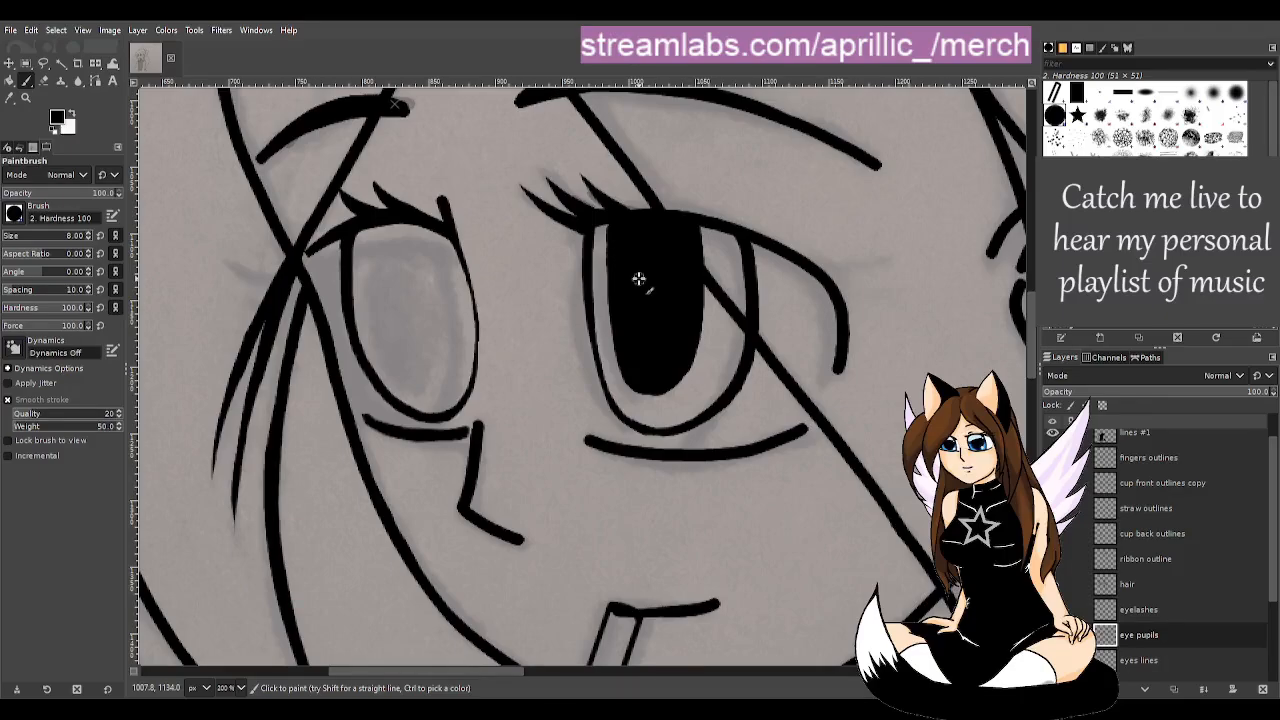
{"action": "key", "text": "r"}
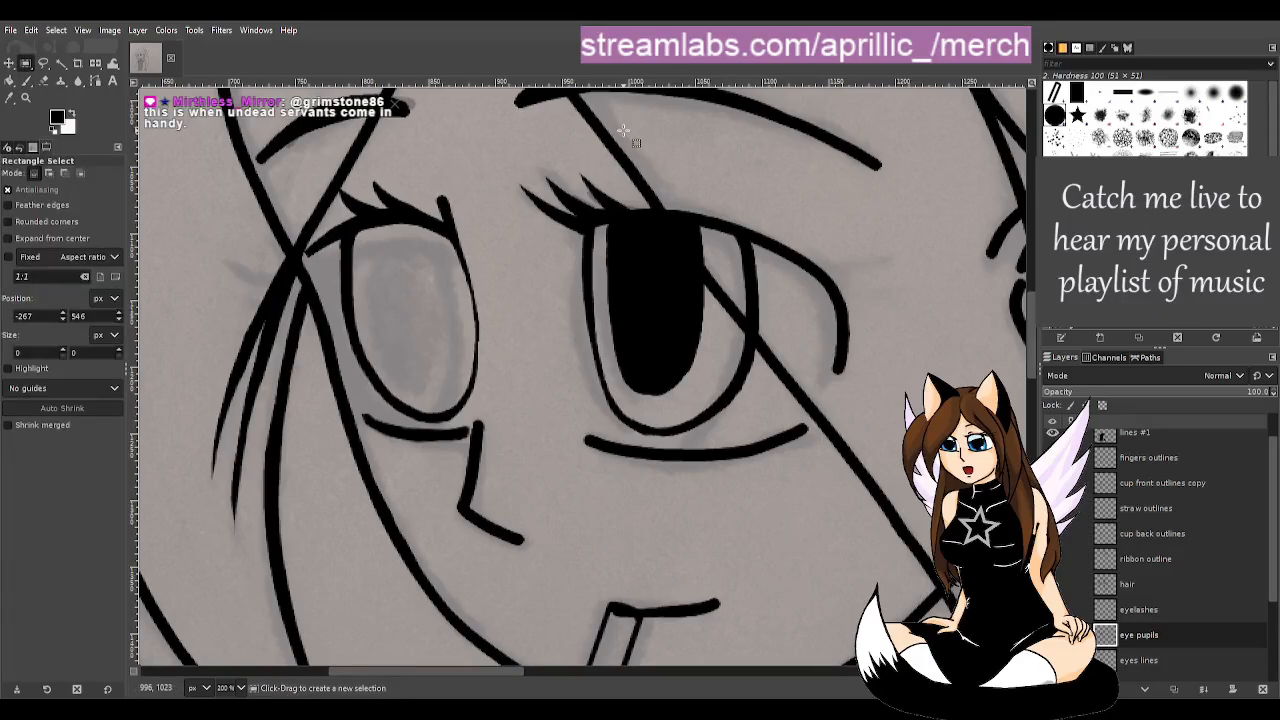
- Paint a matching solid black pupil inside the left-hand eye outline, following the sketch's shading
{"action": "key", "text": "p"}
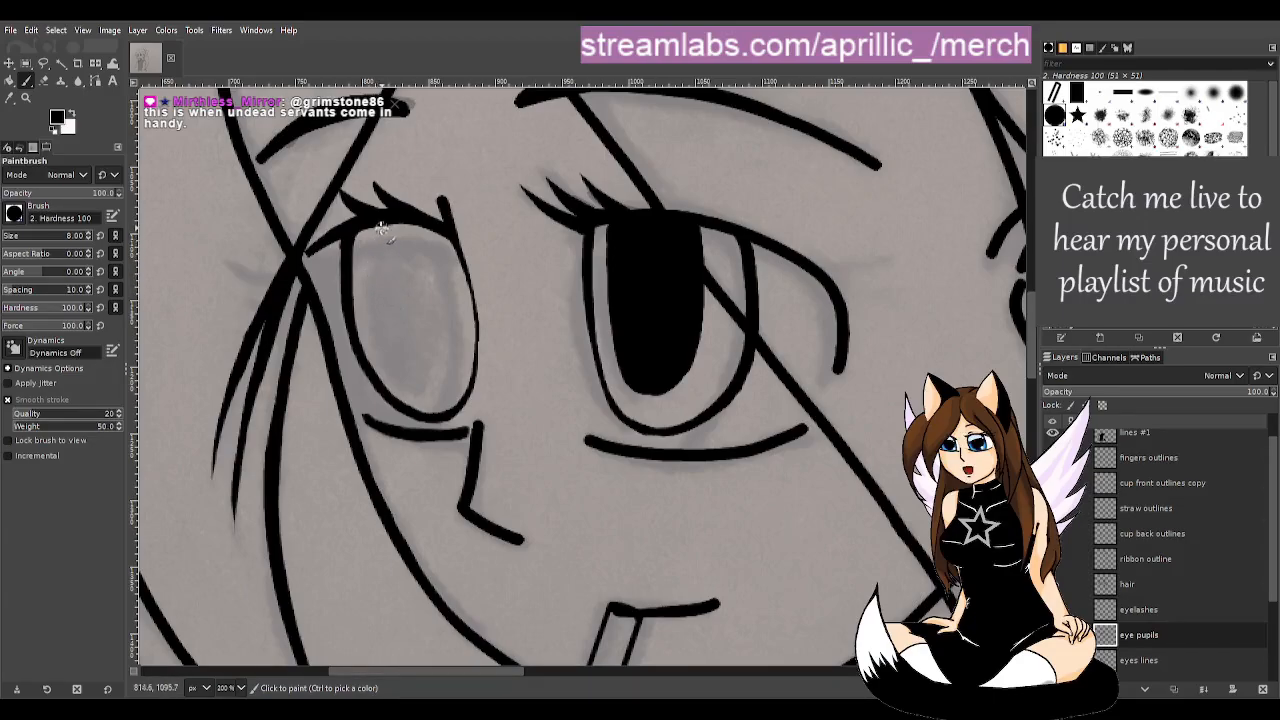
{"action": "mouse_move", "coordinate": [380, 230]}
{"action": "left_mouse_down"}
{"action": "mouse_move", "coordinate": [394, 331]}
{"action": "mouse_move", "coordinate": [415, 365]}
{"action": "mouse_move", "coordinate": [443, 343]}
{"action": "left_mouse_up"}
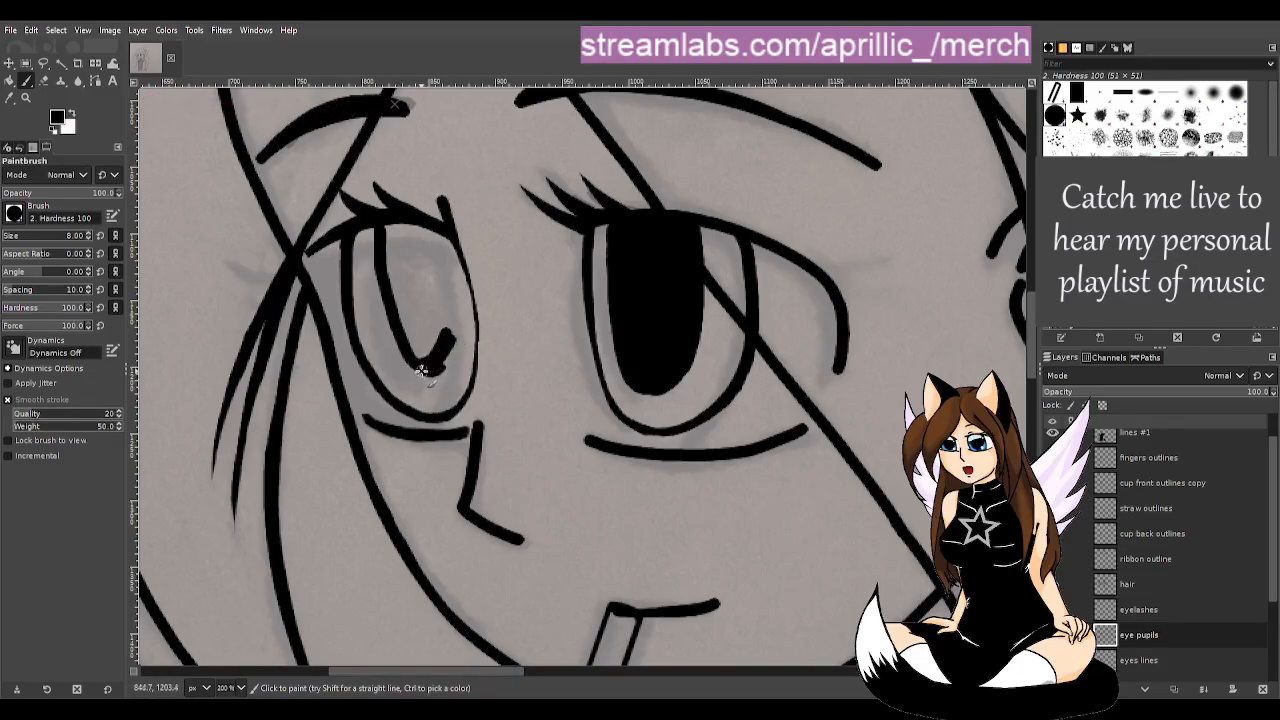
{"action": "mouse_move", "coordinate": [427, 374]}
{"action": "left_mouse_down"}
{"action": "mouse_move", "coordinate": [454, 334]}
{"action": "mouse_move", "coordinate": [448, 236]}
{"action": "mouse_move", "coordinate": [436, 357]}
{"action": "mouse_move", "coordinate": [399, 321]}
{"action": "mouse_move", "coordinate": [386, 236]}
{"action": "mouse_move", "coordinate": [428, 290]}
{"action": "mouse_move", "coordinate": [429, 244]}
{"action": "mouse_move", "coordinate": [436, 254]}
{"action": "mouse_move", "coordinate": [434, 340]}
{"action": "mouse_move", "coordinate": [439, 326]}
{"action": "mouse_move", "coordinate": [423, 355]}
{"action": "mouse_move", "coordinate": [403, 284]}
{"action": "mouse_move", "coordinate": [393, 299]}
{"action": "mouse_move", "coordinate": [403, 320]}
{"action": "mouse_move", "coordinate": [412, 243]}
{"action": "mouse_move", "coordinate": [421, 267]}
{"action": "mouse_move", "coordinate": [426, 245]}
{"action": "mouse_move", "coordinate": [425, 338]}
{"action": "mouse_move", "coordinate": [413, 307]}
{"action": "mouse_move", "coordinate": [435, 302]}
{"action": "mouse_move", "coordinate": [442, 236]}
{"action": "mouse_move", "coordinate": [451, 260]}
{"action": "mouse_move", "coordinate": [453, 343]}
{"action": "mouse_move", "coordinate": [431, 382]}
{"action": "mouse_move", "coordinate": [421, 378]}
{"action": "mouse_move", "coordinate": [457, 257]}
{"action": "mouse_move", "coordinate": [432, 375]}
{"action": "mouse_move", "coordinate": [420, 366]}
{"action": "mouse_move", "coordinate": [434, 380]}
{"action": "mouse_move", "coordinate": [409, 329]}
{"action": "mouse_move", "coordinate": [427, 382]}
{"action": "mouse_move", "coordinate": [380, 297]}
{"action": "mouse_move", "coordinate": [380, 223]}
{"action": "mouse_move", "coordinate": [380, 309]}
{"action": "mouse_move", "coordinate": [436, 384]}
{"action": "left_mouse_up"}
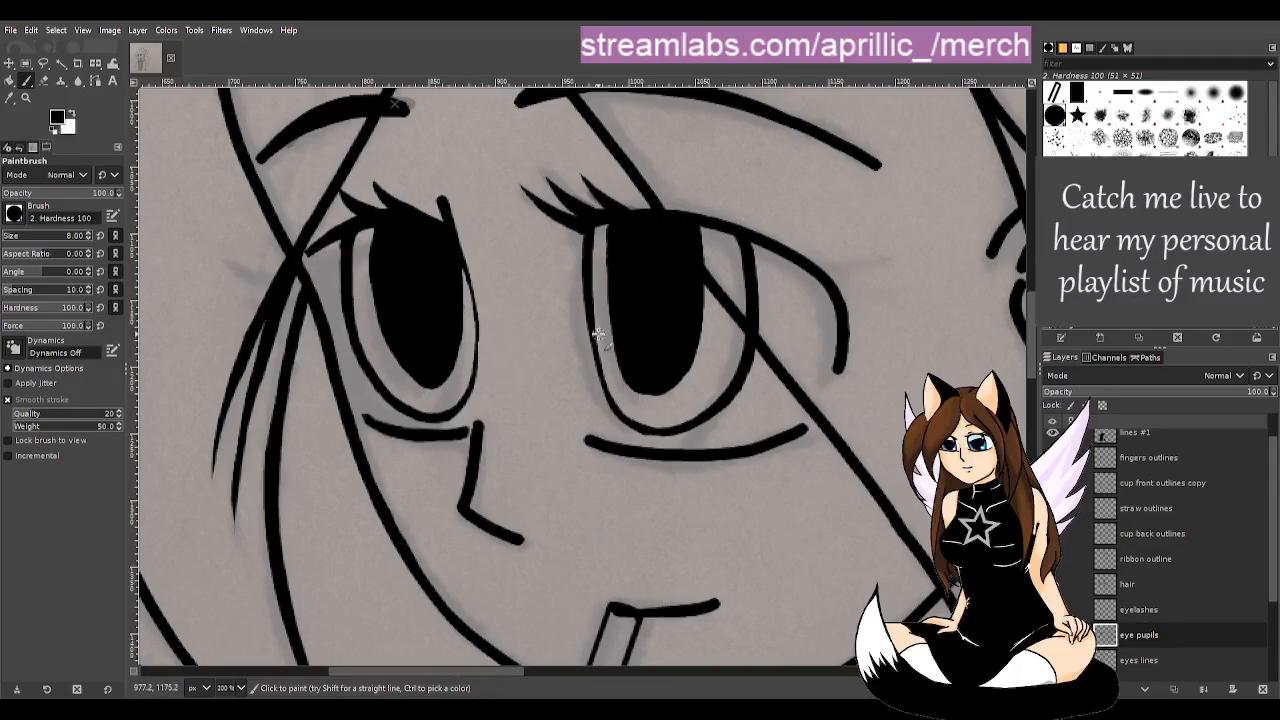
{"action": "key", "text": "r"}
{"action": "scroll", "coordinate": [415, 612], "scroll_direction": "down", "scroll_amount": 4}
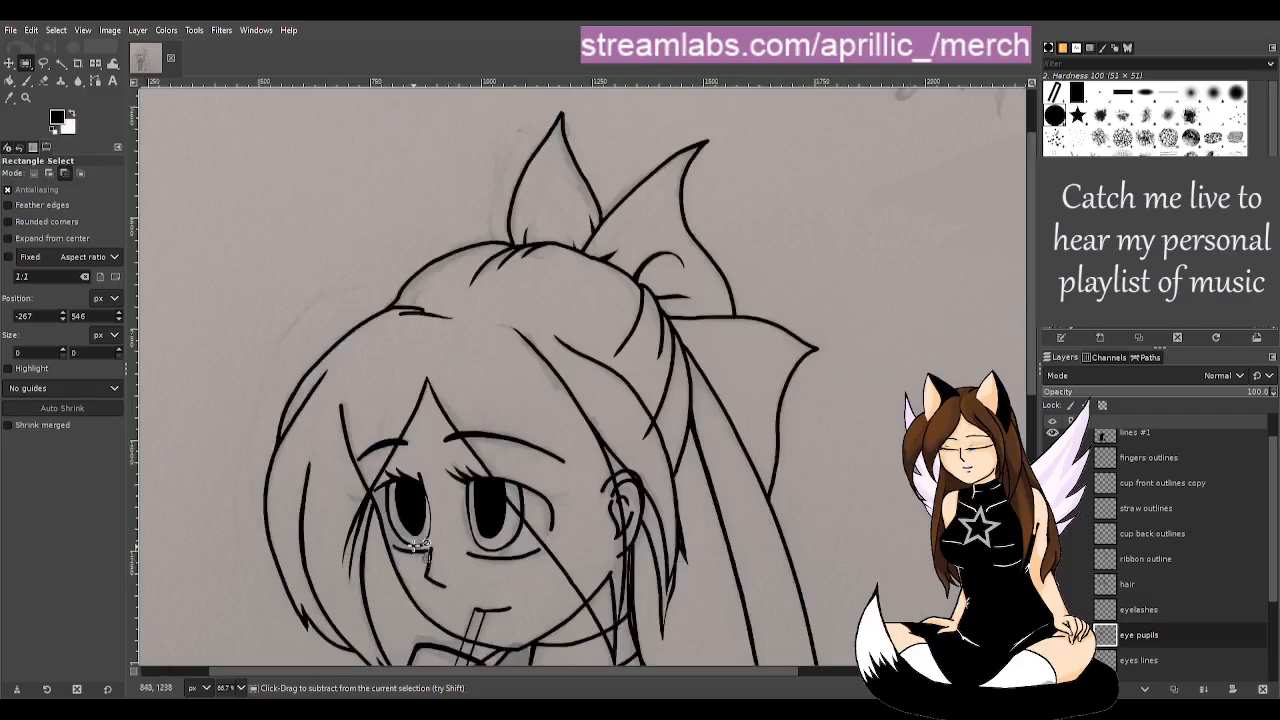
{"action": "scroll", "coordinate": [440, 552], "scroll_direction": "down", "scroll_amount": 1}
{"action": "scroll", "coordinate": [515, 528], "scroll_direction": "down", "scroll_amount": 3}
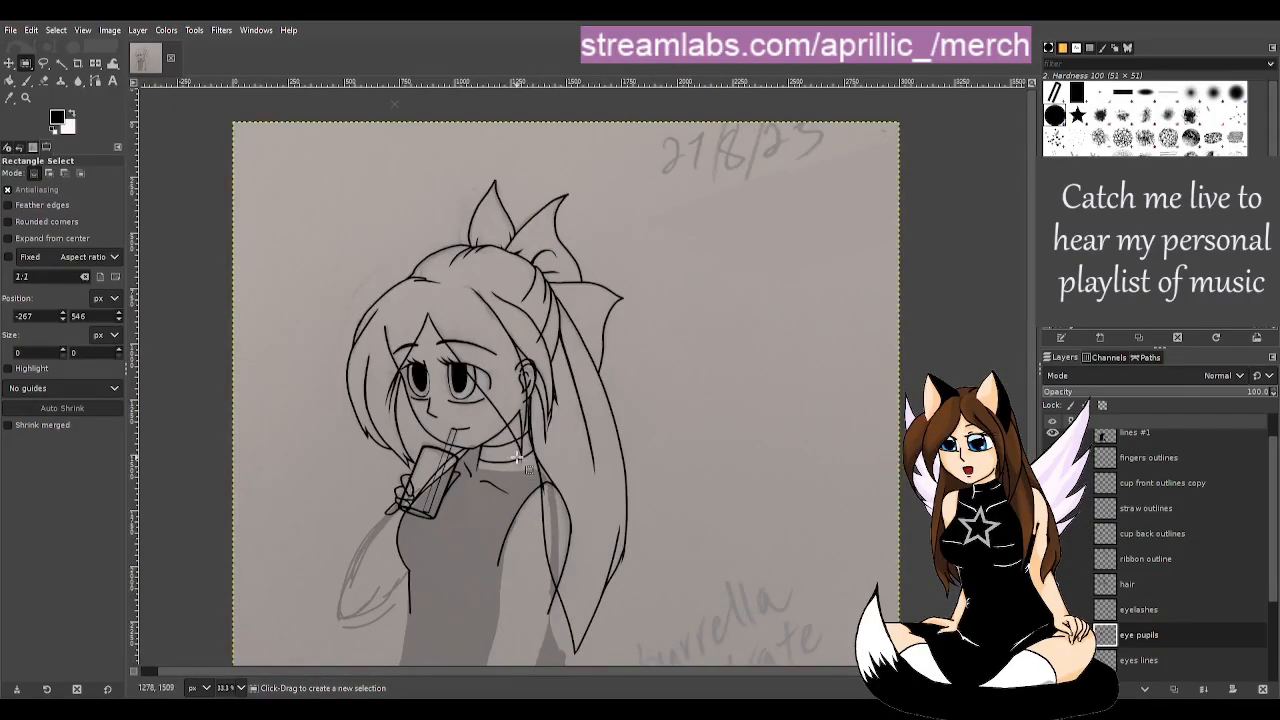
- Try out the gaze direction with a star mark beside the head and a line to the eyes, and undo these strokes
{"action": "key", "text": "p"}
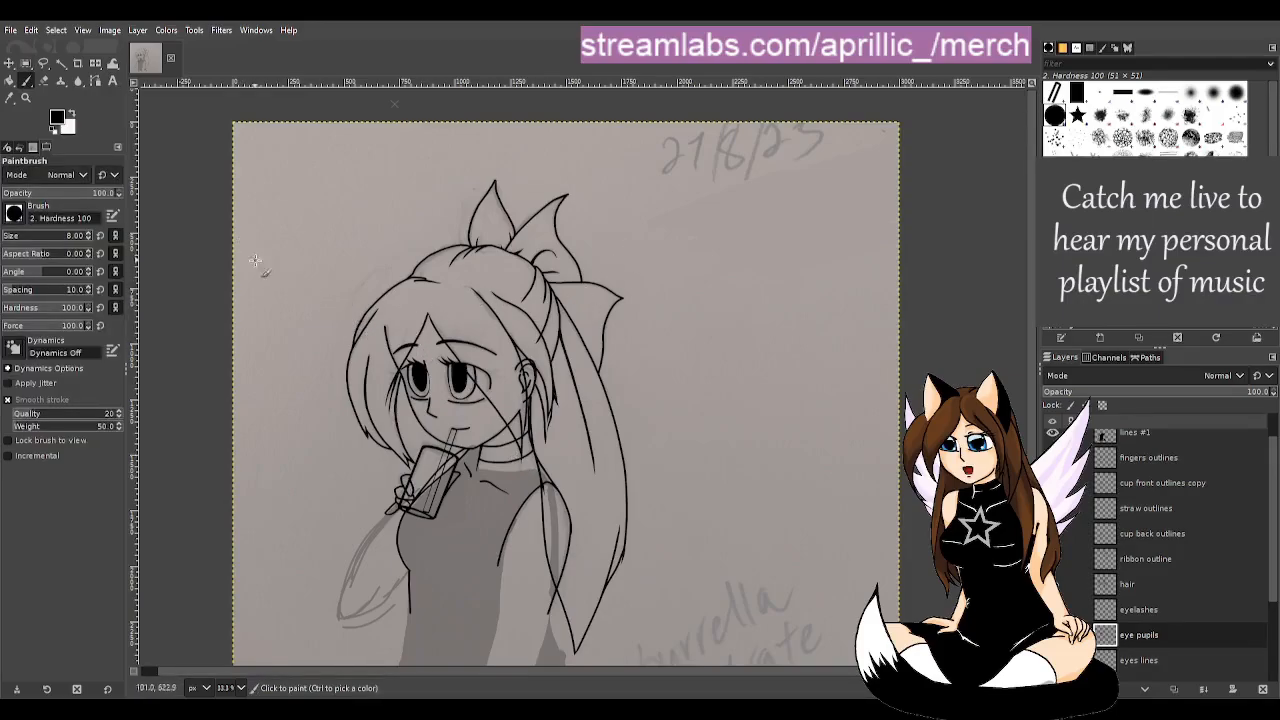
{"action": "mouse_move", "coordinate": [251, 250]}
{"action": "left_mouse_down"}
{"action": "mouse_move", "coordinate": [293, 278]}
{"action": "mouse_move", "coordinate": [258, 268]}
{"action": "mouse_move", "coordinate": [274, 258]}
{"action": "mouse_move", "coordinate": [443, 373]}
{"action": "left_mouse_up"}
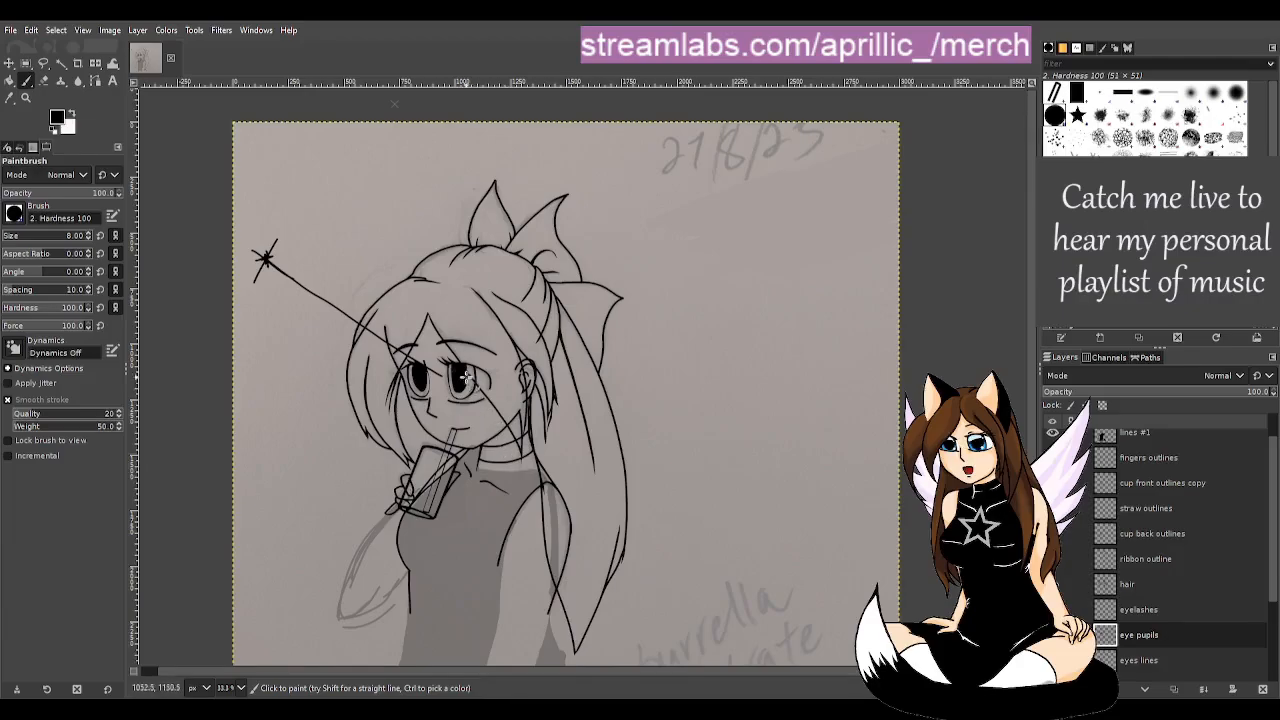
{"action": "left_click_drag", "start_coordinate": [466, 376], "coordinate": [461, 374]}
{"action": "key", "text": "ctrl+z"}
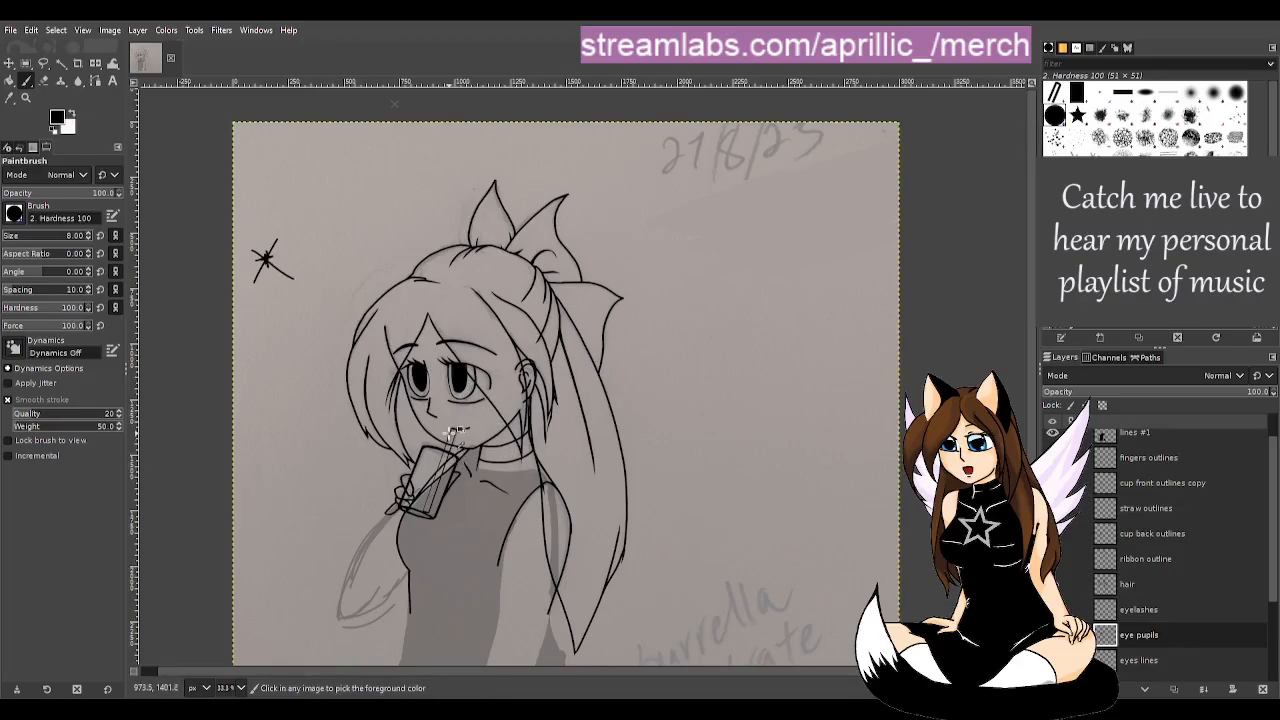
{"action": "key", "text": "ctrl+z"}
{"action": "key", "text": "ctrl+z"}
{"action": "key", "text": "r"}
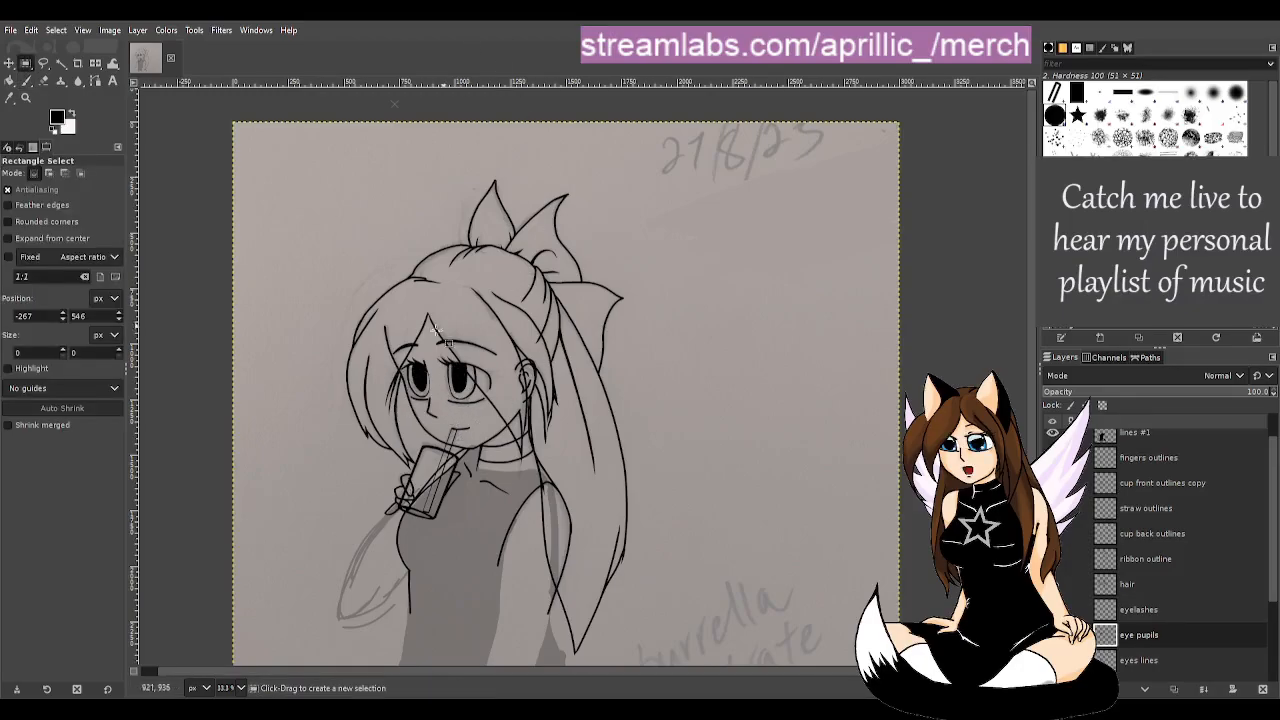
- Widen the right-hand pupil toward the nose side with extra black brush strokes along its inner edge
{"action": "scroll", "coordinate": [455, 390], "scroll_direction": "up", "scroll_amount": 2}
{"action": "scroll", "coordinate": [465, 380], "scroll_direction": "up", "scroll_amount": 2}
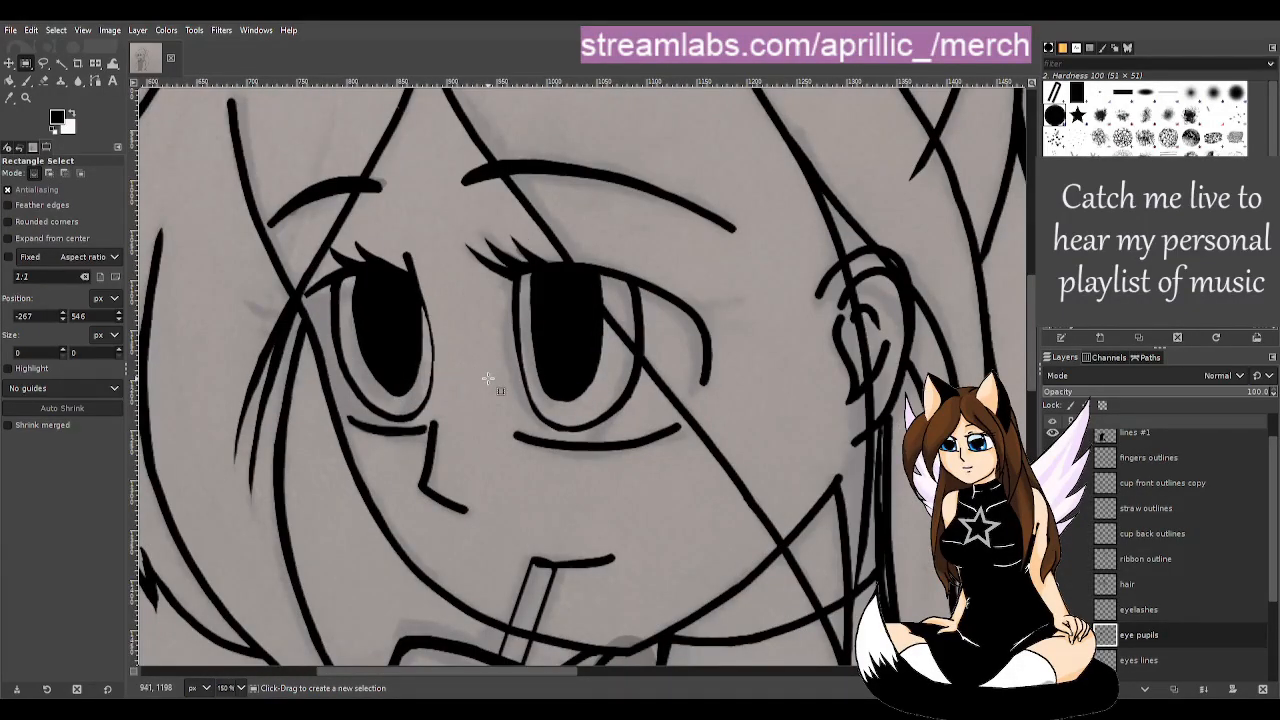
{"action": "key", "text": "p"}
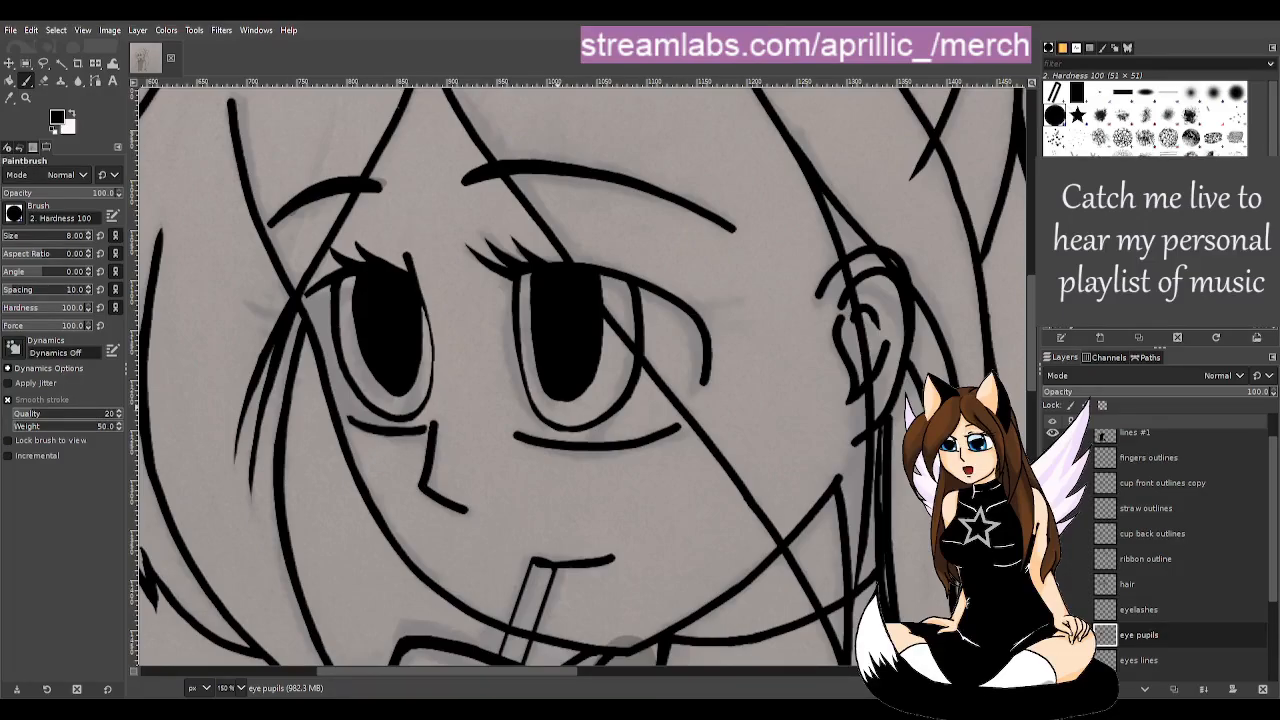
{"action": "key", "text": "r"}
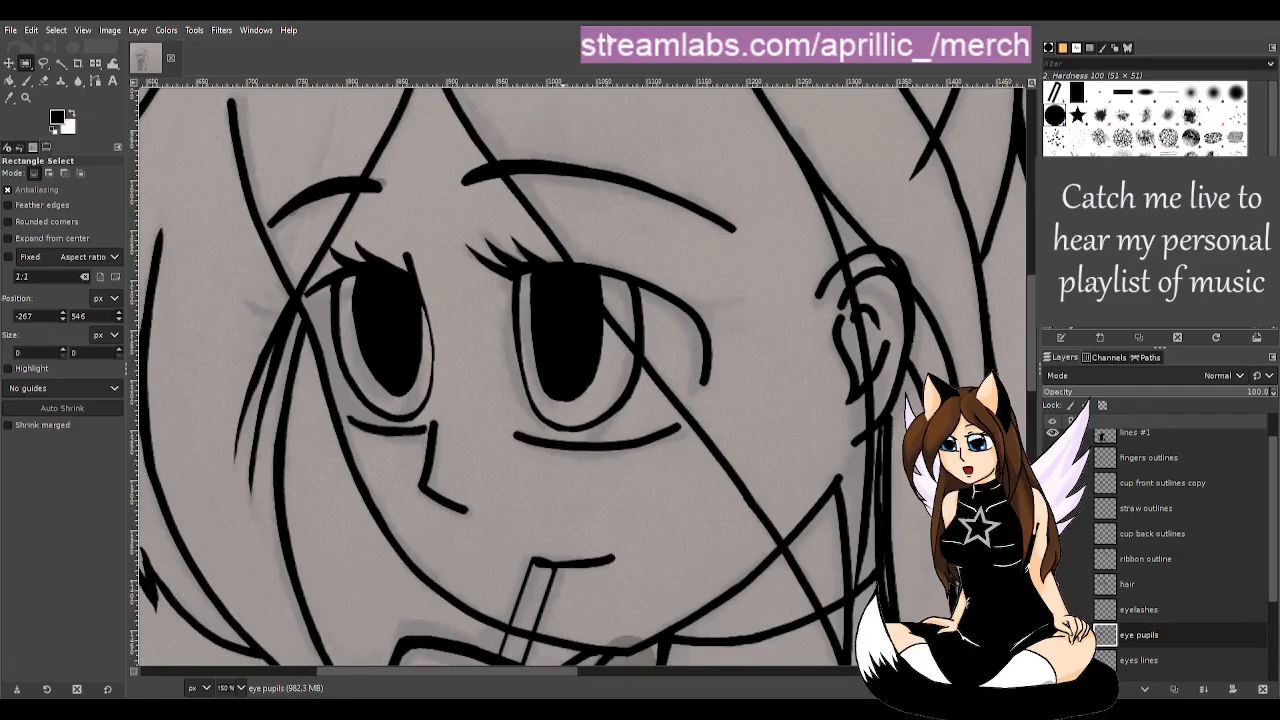
{"action": "key", "text": "p"}
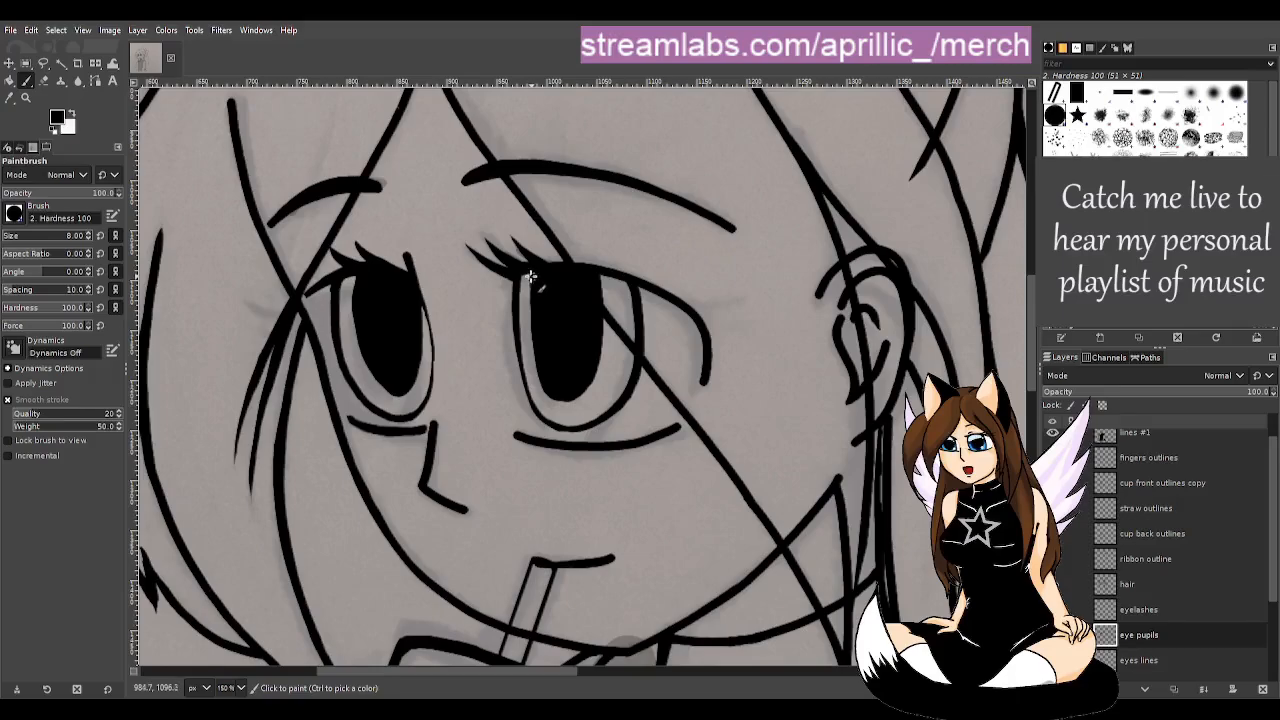
{"action": "mouse_move", "coordinate": [531, 272]}
{"action": "left_mouse_down"}
{"action": "mouse_move", "coordinate": [535, 319]}
{"action": "mouse_move", "coordinate": [533, 267]}
{"action": "mouse_move", "coordinate": [531, 340]}
{"action": "mouse_move", "coordinate": [556, 399]}
{"action": "mouse_move", "coordinate": [568, 391]}
{"action": "mouse_move", "coordinate": [530, 329]}
{"action": "mouse_move", "coordinate": [537, 374]}
{"action": "mouse_move", "coordinate": [525, 272]}
{"action": "mouse_move", "coordinate": [550, 388]}
{"action": "mouse_move", "coordinate": [530, 328]}
{"action": "mouse_move", "coordinate": [532, 274]}
{"action": "mouse_move", "coordinate": [542, 367]}
{"action": "mouse_move", "coordinate": [527, 325]}
{"action": "mouse_move", "coordinate": [528, 271]}
{"action": "mouse_move", "coordinate": [528, 292]}
{"action": "mouse_move", "coordinate": [543, 278]}
{"action": "mouse_move", "coordinate": [528, 307]}
{"action": "mouse_move", "coordinate": [593, 292]}
{"action": "mouse_move", "coordinate": [523, 310]}
{"action": "mouse_move", "coordinate": [572, 310]}
{"action": "mouse_move", "coordinate": [508, 313]}
{"action": "mouse_move", "coordinate": [567, 294]}
{"action": "mouse_move", "coordinate": [557, 314]}
{"action": "mouse_move", "coordinate": [566, 257]}
{"action": "mouse_move", "coordinate": [571, 323]}
{"action": "mouse_move", "coordinate": [502, 272]}
{"action": "left_mouse_up"}
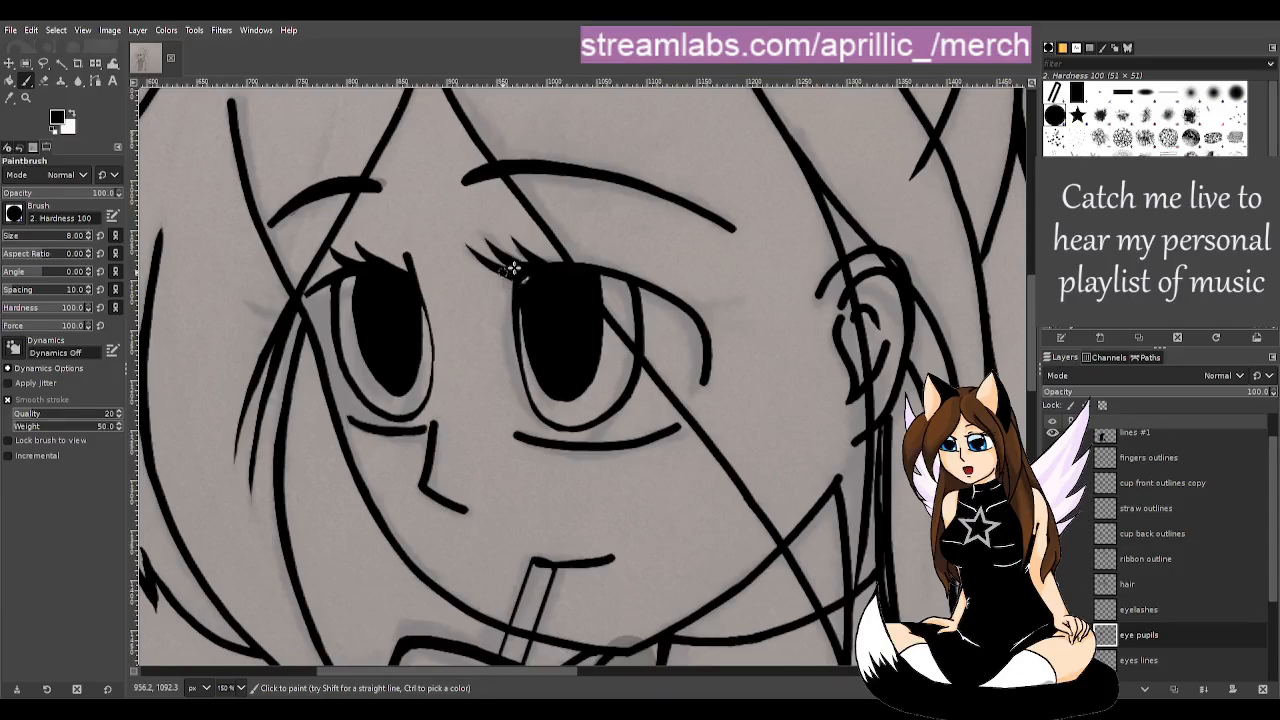
{"action": "scroll", "coordinate": [512, 268], "scroll_direction": "down", "scroll_amount": 1}
{"action": "key", "text": "r"}
{"action": "scroll", "coordinate": [643, 449], "scroll_direction": "down", "scroll_amount": 2}
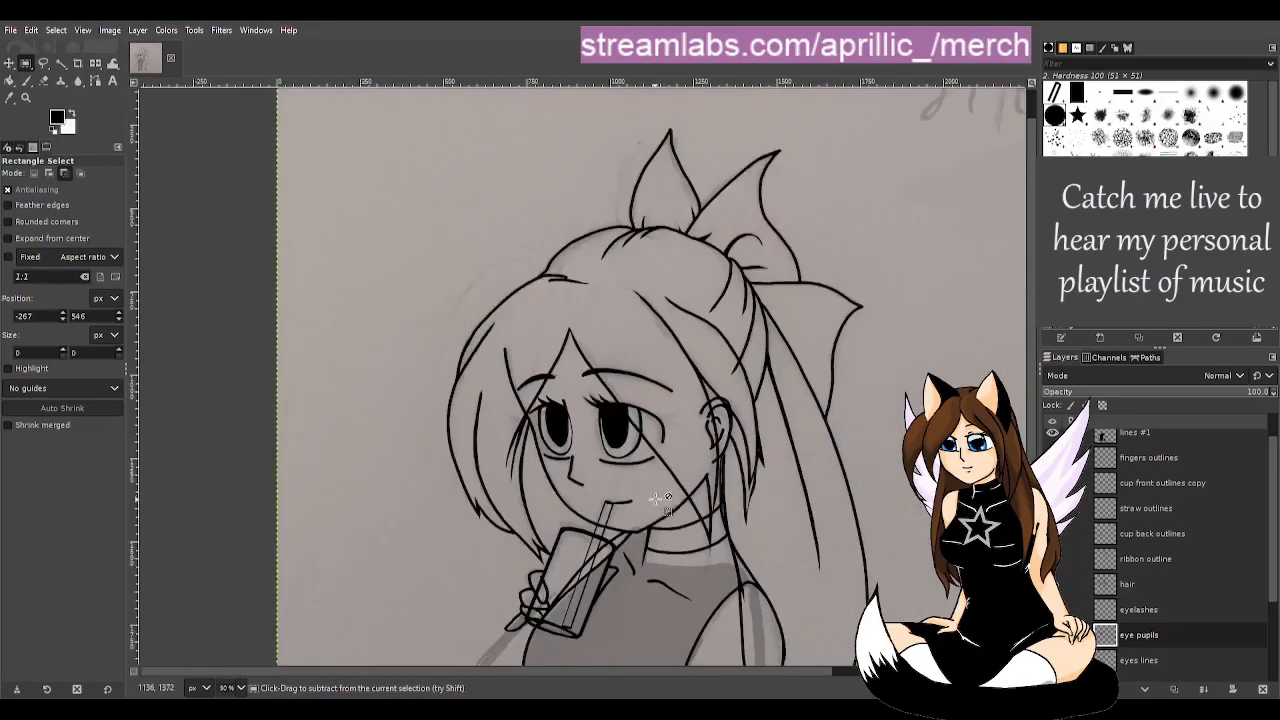
{"action": "scroll", "coordinate": [660, 510], "scroll_direction": "down", "scroll_amount": 1}
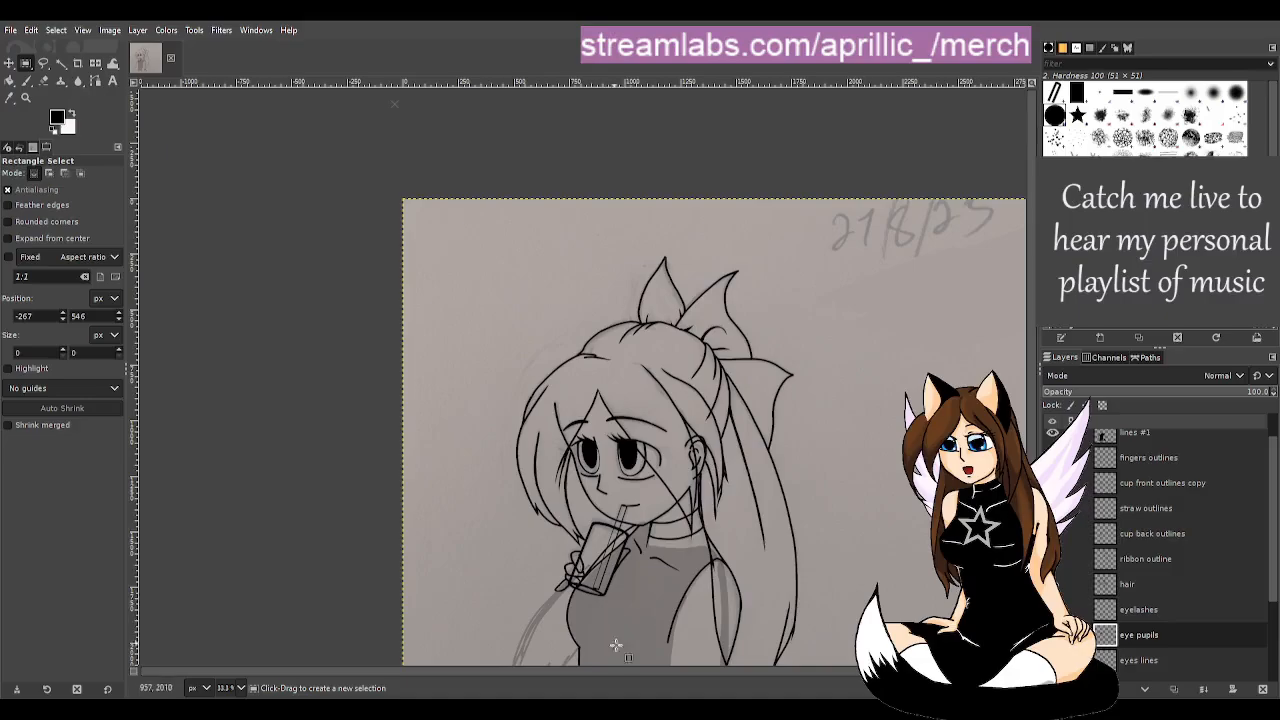
{"action": "left_click_drag", "start_coordinate": [673, 675], "coordinate": [710, 675]}
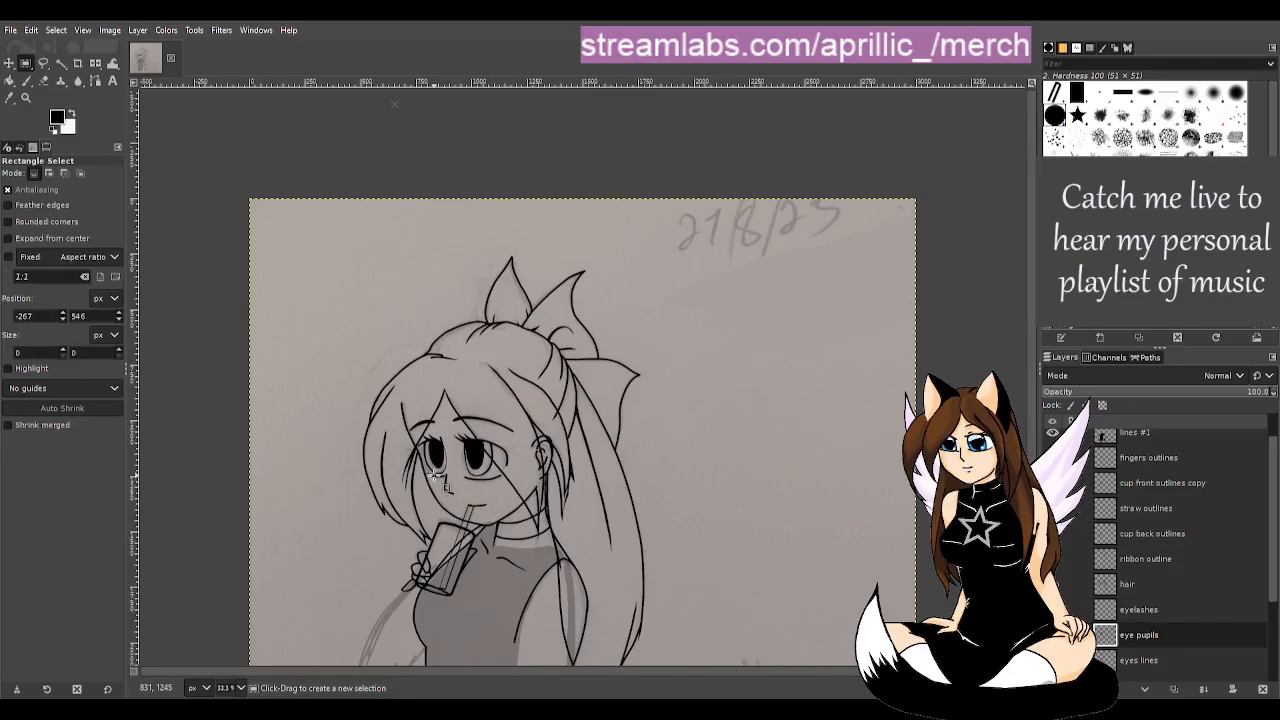
- Widen the left-hand pupil on both sides with black brush strokes to match the other eye
{"action": "scroll", "coordinate": [434, 474], "scroll_direction": "up", "scroll_amount": 1, "text": "ctrl"}
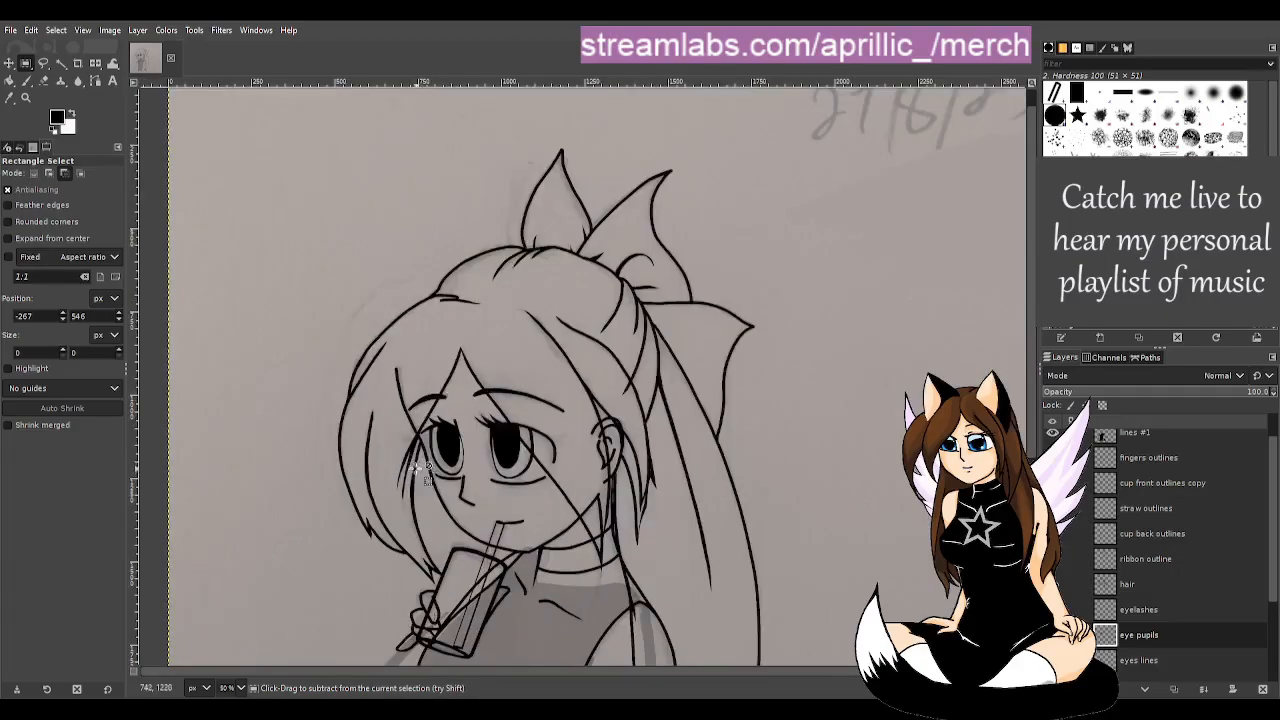
{"action": "scroll", "coordinate": [423, 472], "scroll_direction": "up", "scroll_amount": 3, "text": "ctrl"}
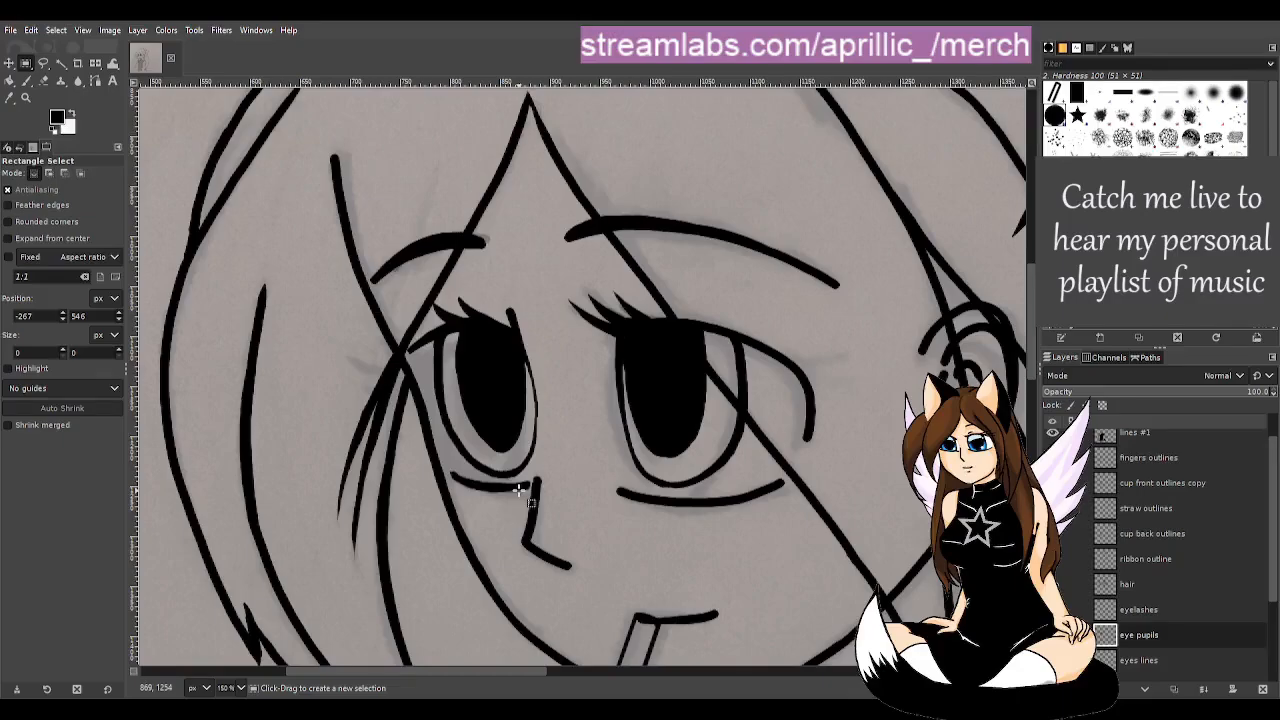
{"action": "key", "text": "p"}
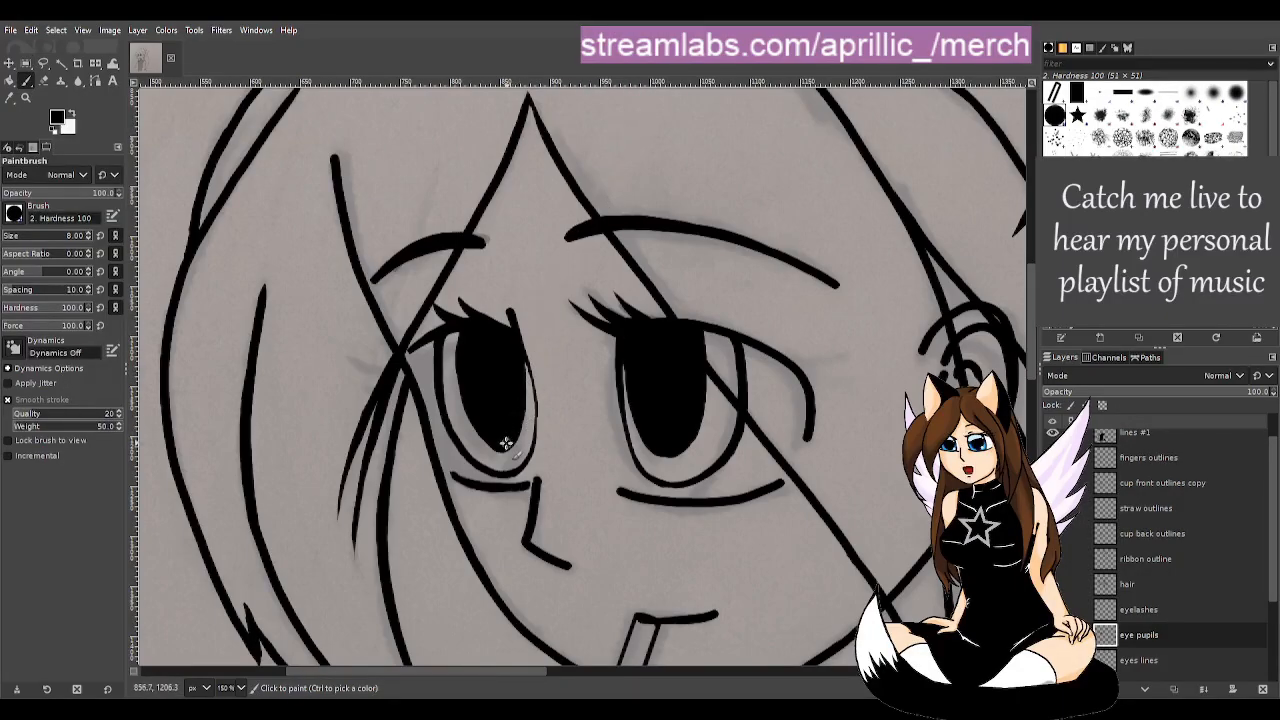
{"action": "left_click_drag", "start_coordinate": [510, 438], "coordinate": [520, 364]}
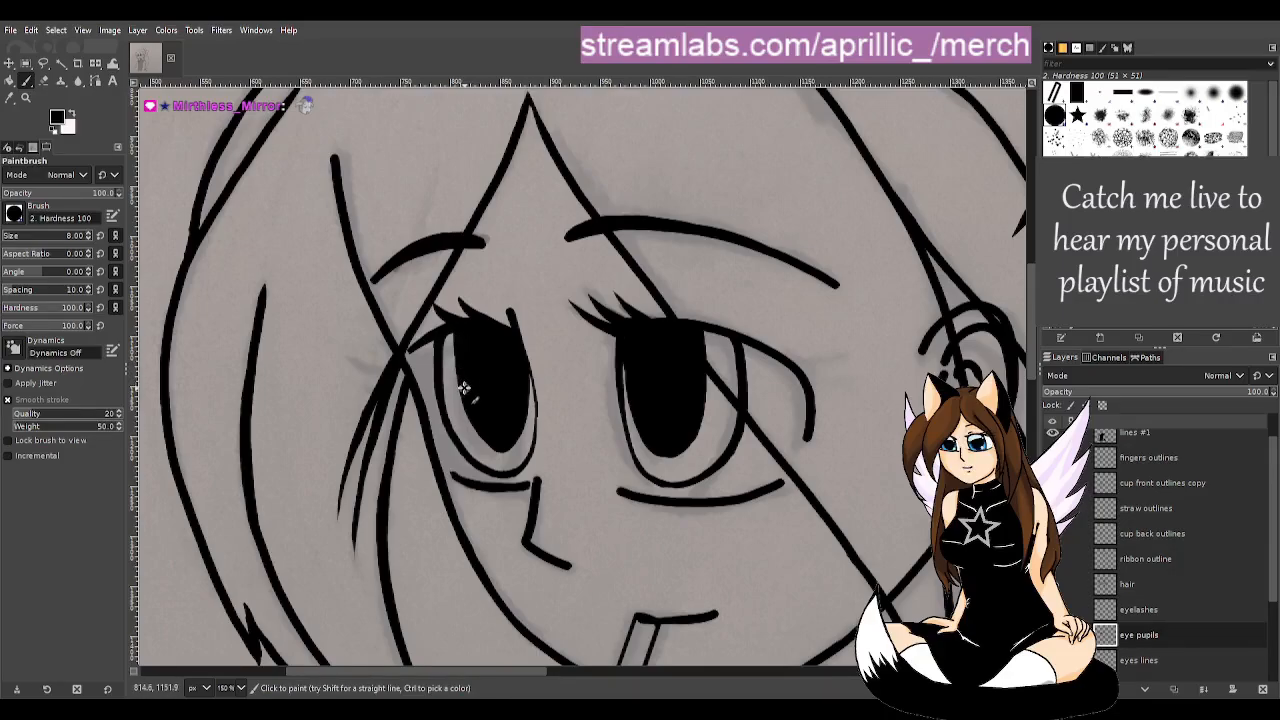
{"action": "mouse_move", "coordinate": [462, 390]}
{"action": "left_mouse_down"}
{"action": "mouse_move", "coordinate": [480, 443]}
{"action": "mouse_move", "coordinate": [495, 439]}
{"action": "left_mouse_up"}
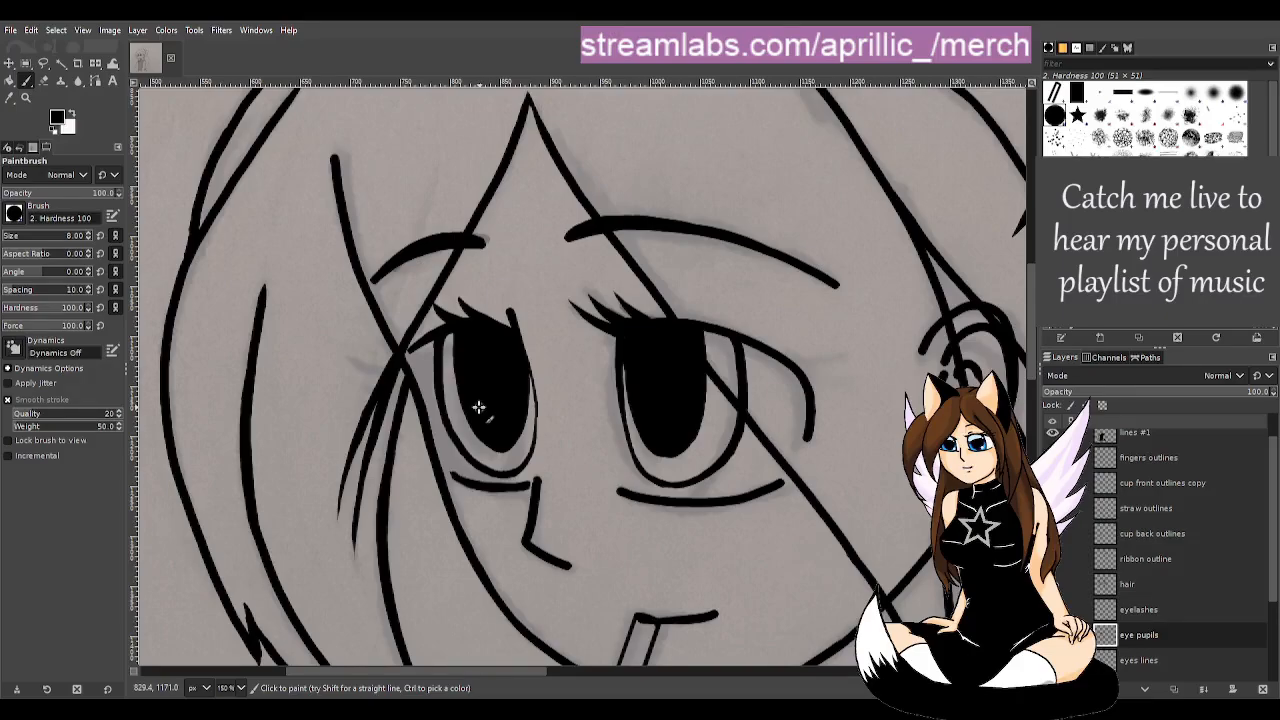
{"action": "key", "text": "r"}
{"action": "scroll", "coordinate": [860, 560], "scroll_direction": "down", "scroll_amount": 3}
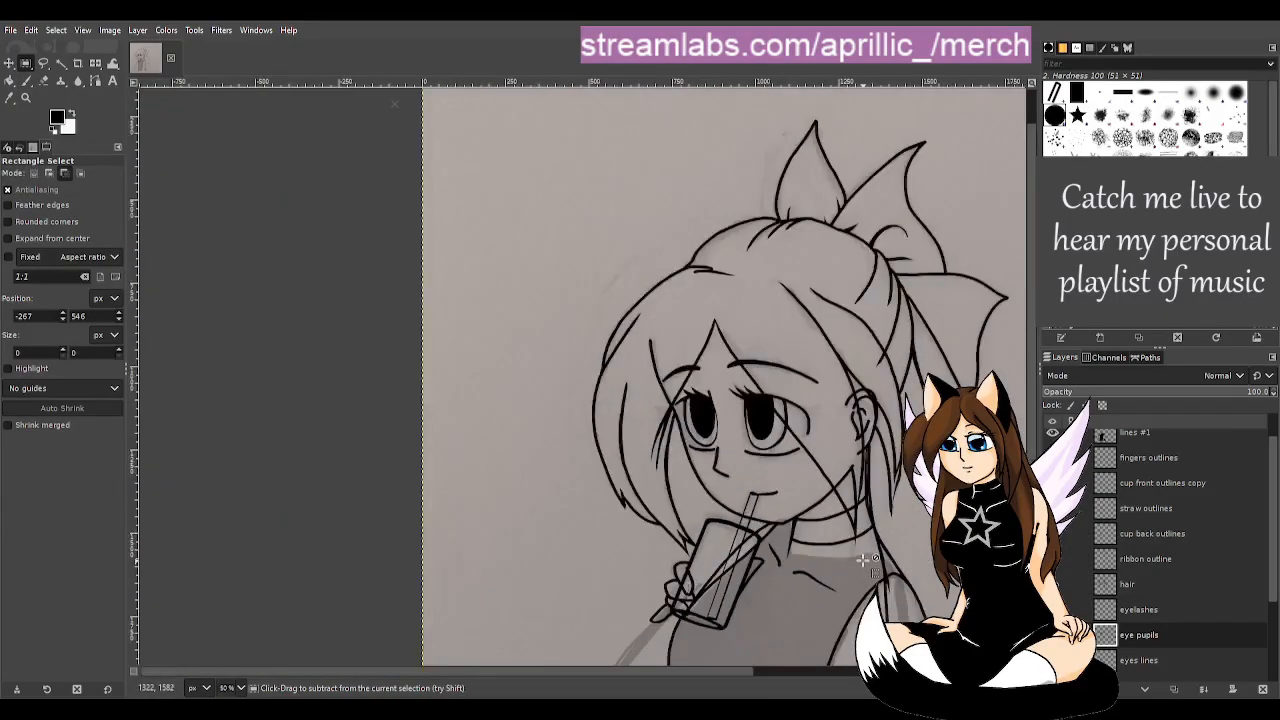
- Widen the right-hand pupil toward the ear side with black brush strokes along its outer edge
{"action": "scroll", "coordinate": [862, 560], "scroll_direction": "down", "scroll_amount": 1}
{"action": "left_click_drag", "start_coordinate": [764, 676], "coordinate": [782, 685]}
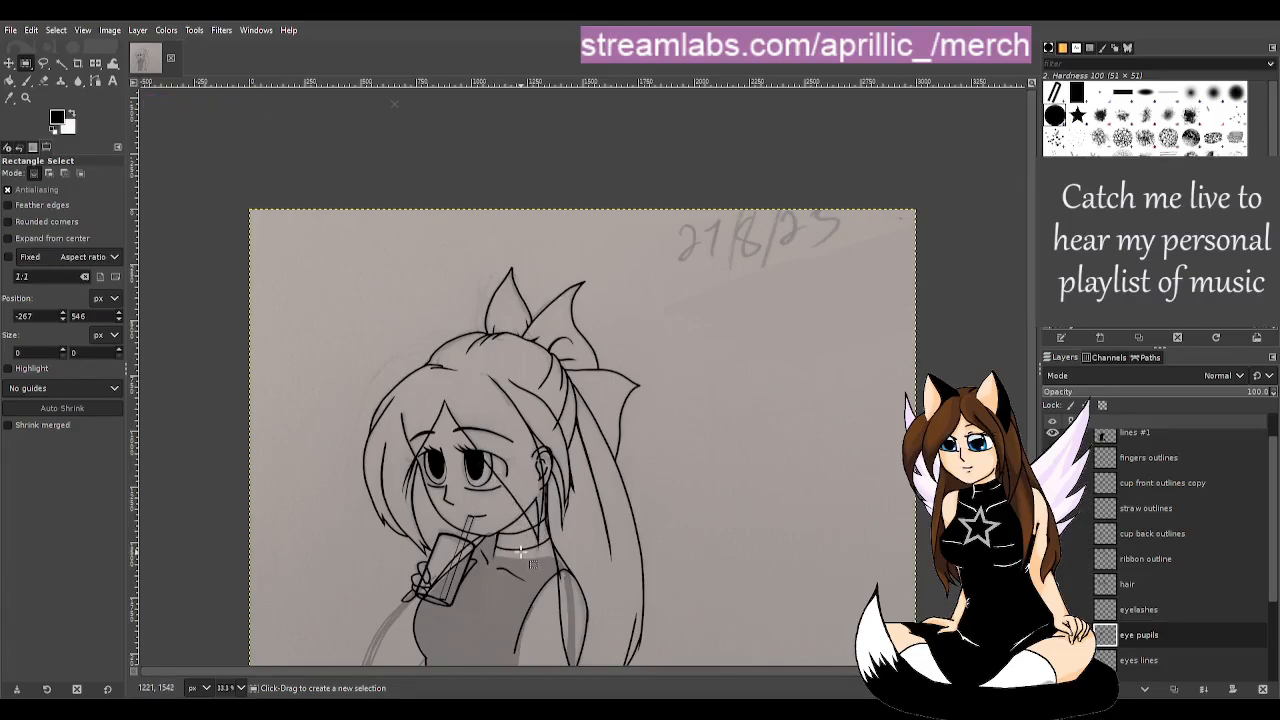
{"action": "scroll", "coordinate": [584, 595], "scroll_direction": "up", "scroll_amount": 1, "text": "ctrl"}
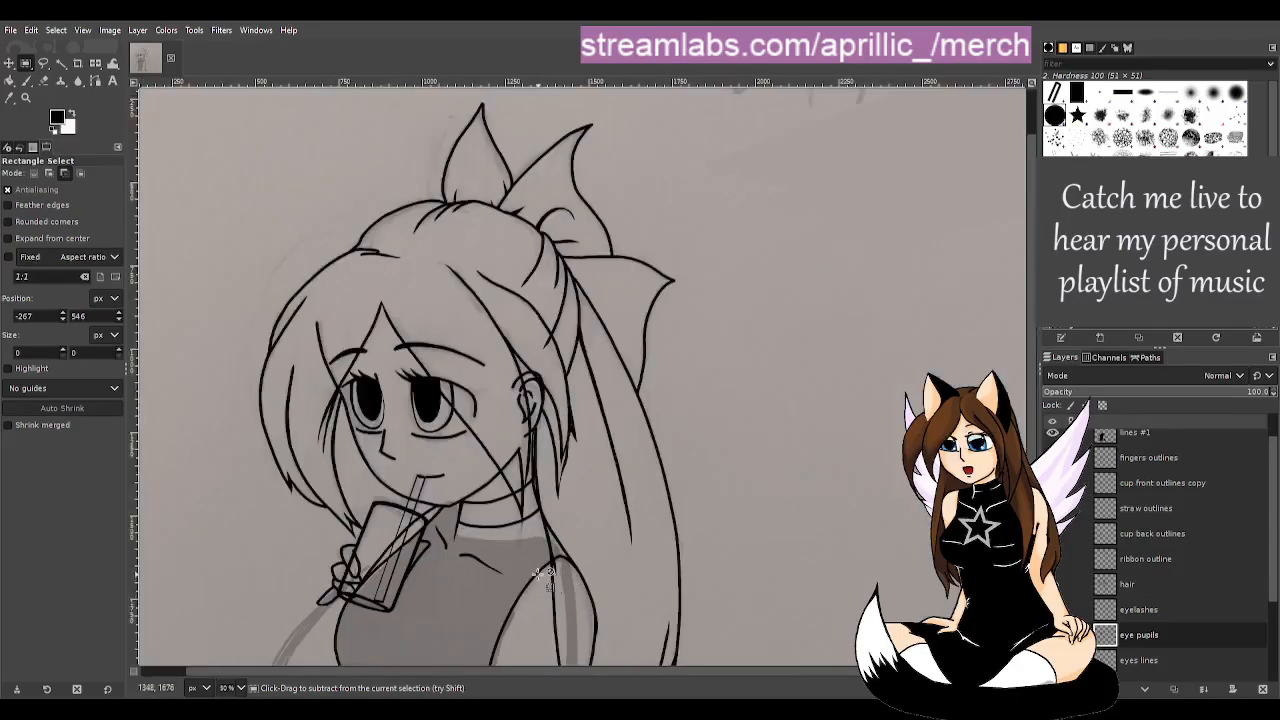
{"action": "scroll", "coordinate": [381, 501], "scroll_direction": "up", "scroll_amount": 3, "text": "ctrl"}
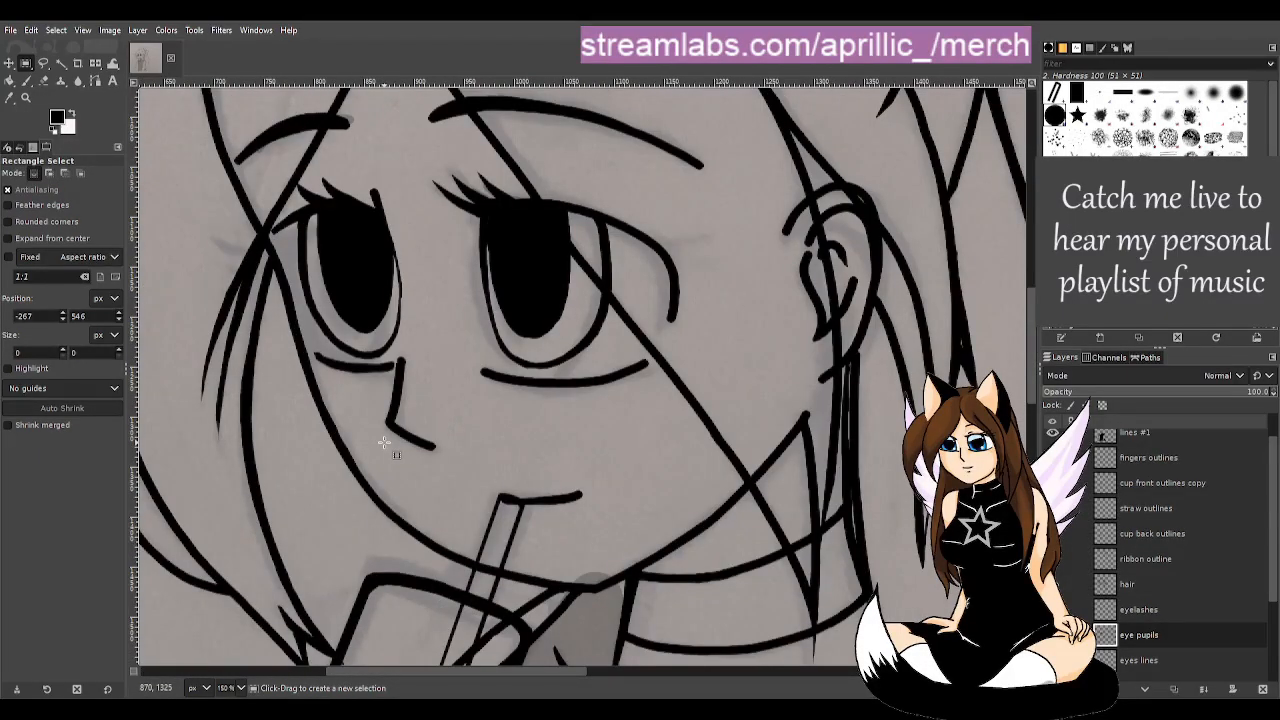
{"action": "key", "text": "p"}
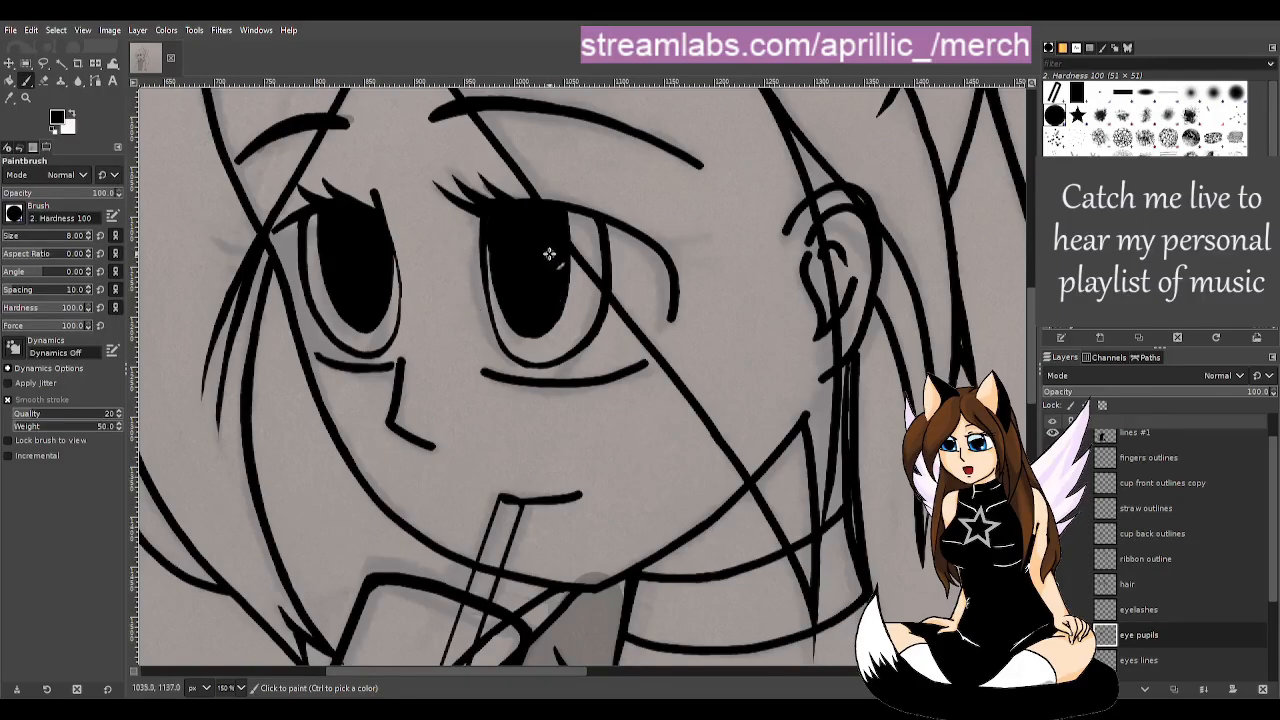
{"action": "mouse_move", "coordinate": [563, 217]}
{"action": "left_mouse_down"}
{"action": "mouse_move", "coordinate": [574, 278]}
{"action": "mouse_move", "coordinate": [540, 333]}
{"action": "left_mouse_up"}
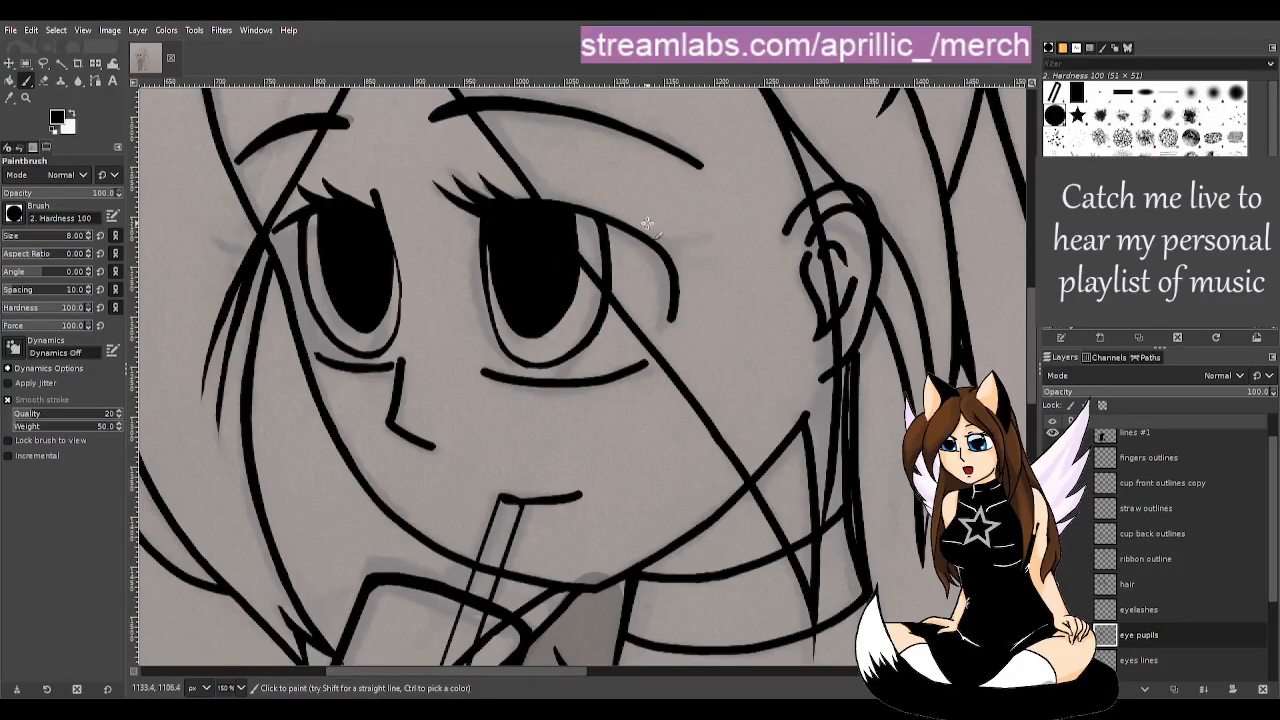
{"action": "key", "text": "r"}
{"action": "key", "text": "shift+ctrl+j"}
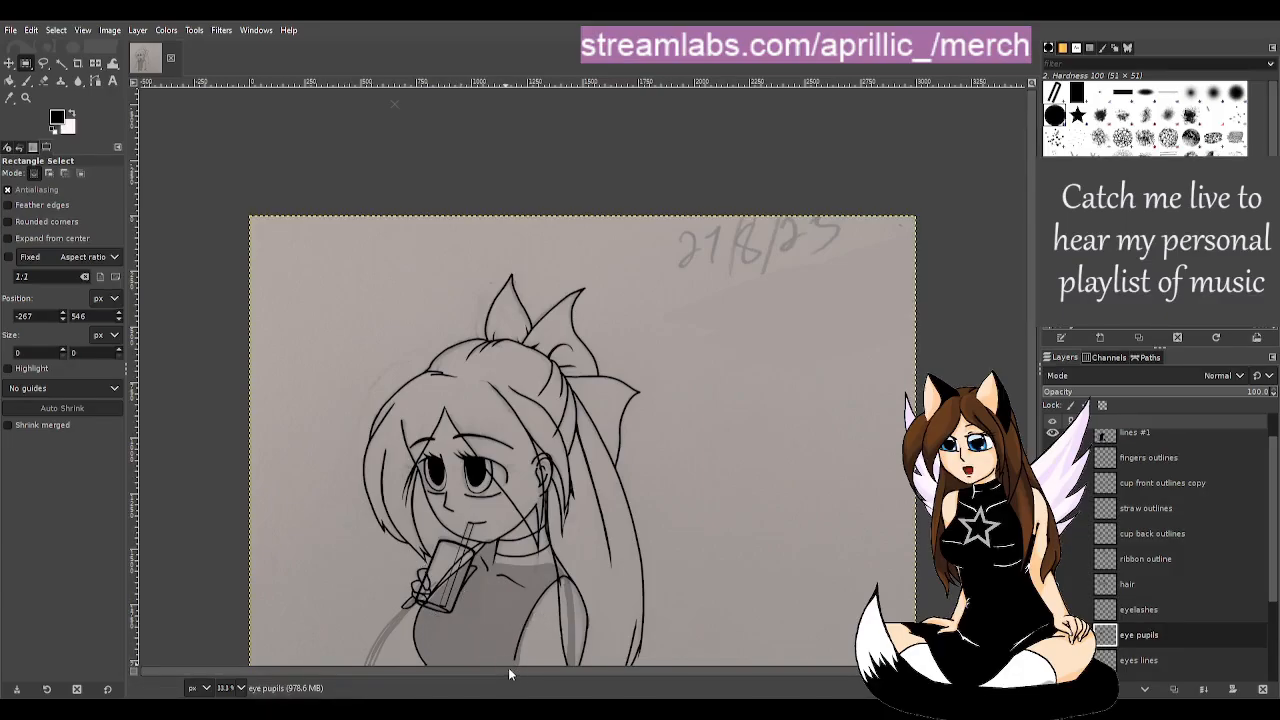
- Duplicate the eye pupils layer
{"action": "scroll", "coordinate": [344, 563], "scroll_direction": "up", "scroll_amount": 2}
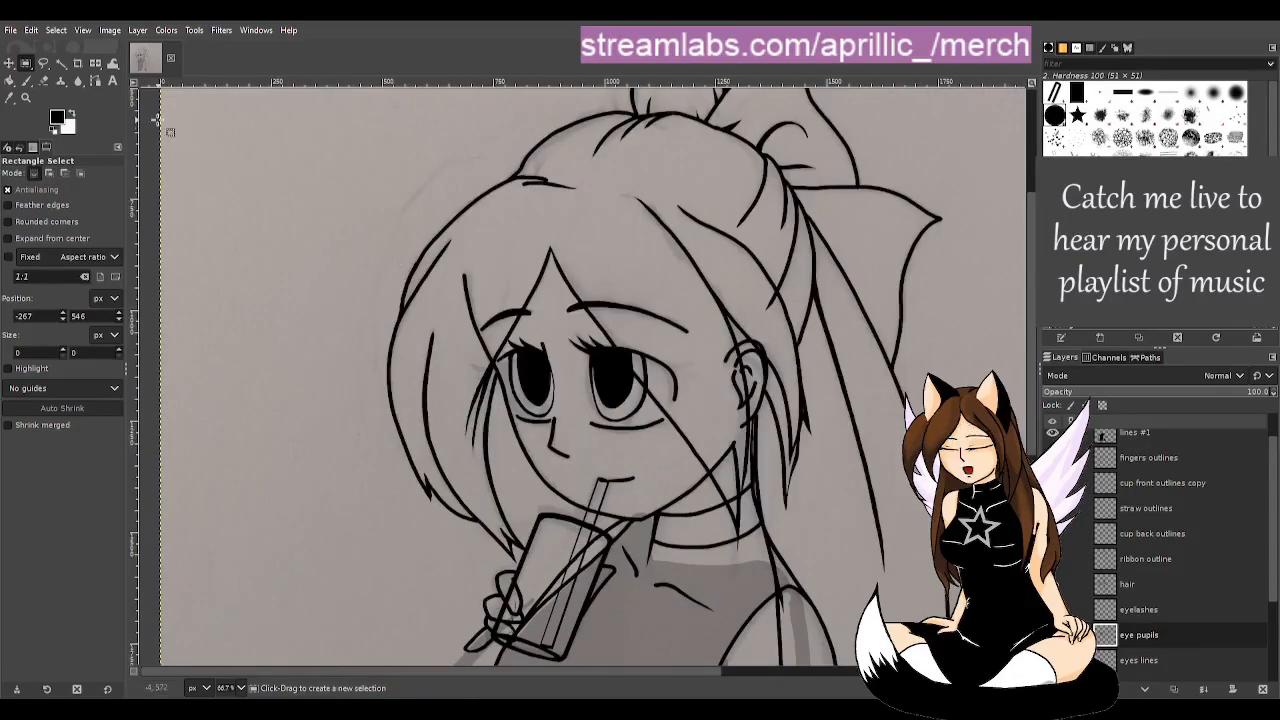
{"action": "left_click", "coordinate": [1140, 638]}
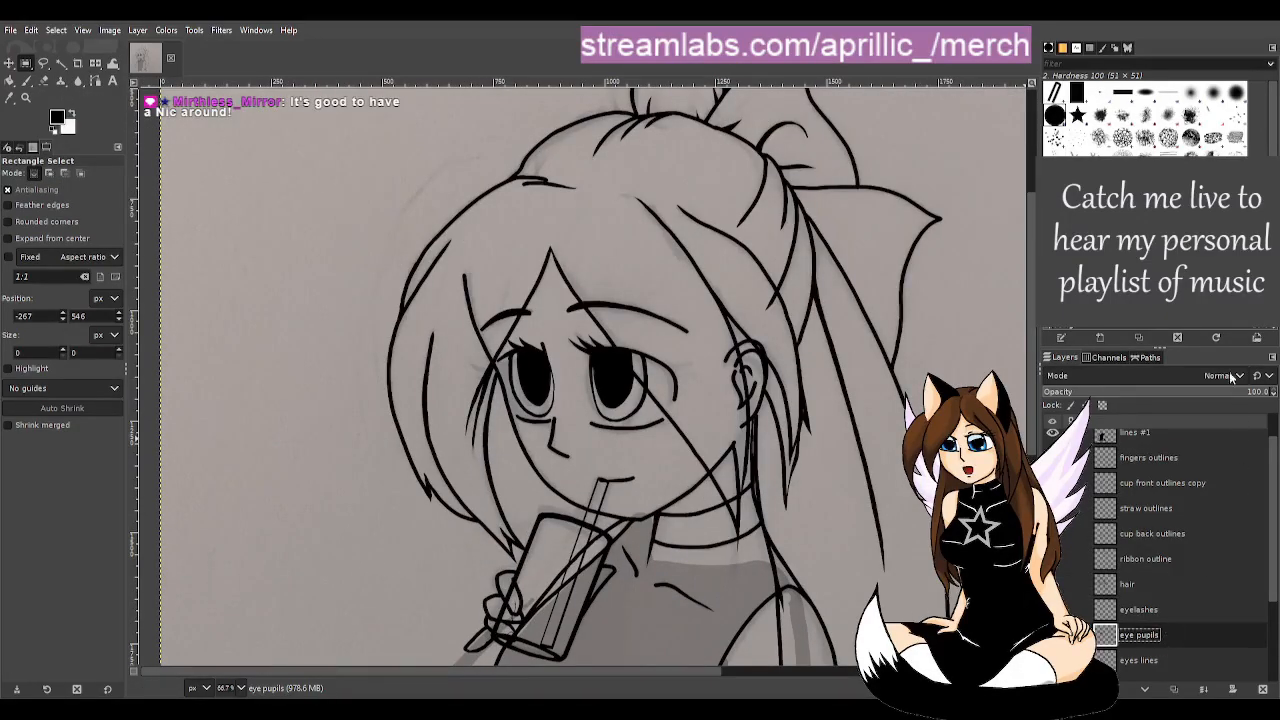
{"action": "key", "text": "shift+ctrl+d"}
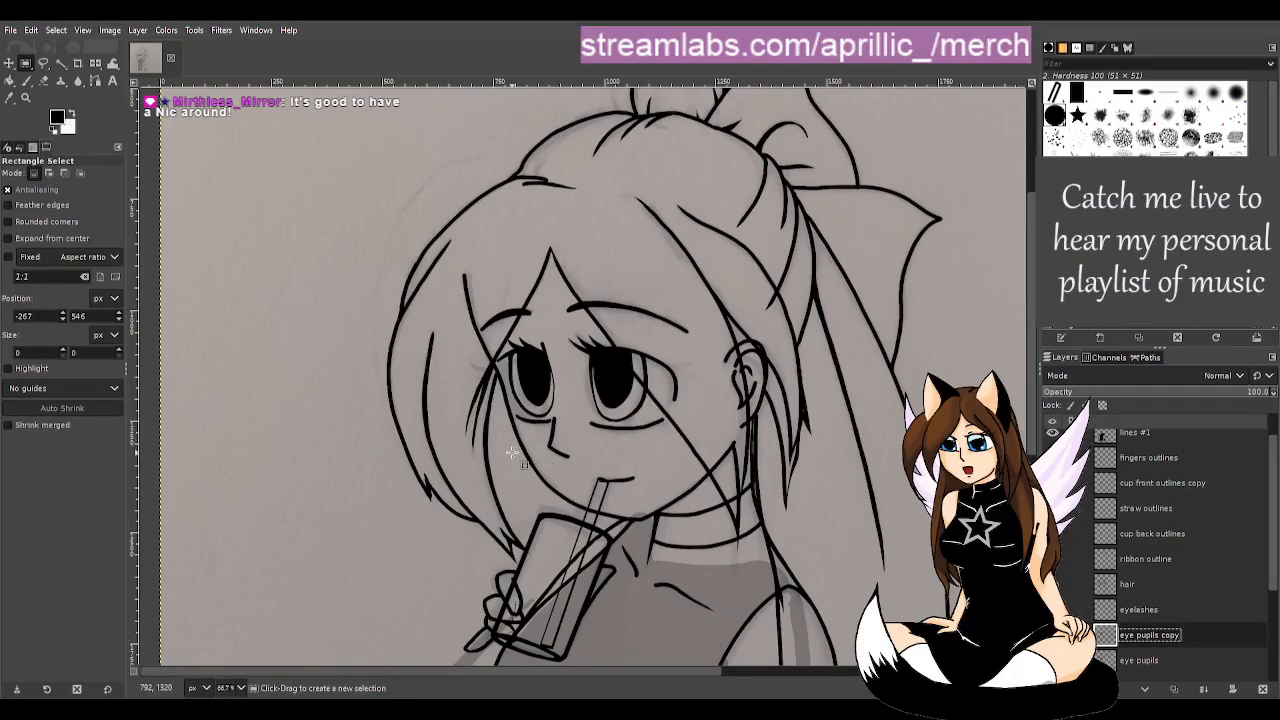
- Fuzzy-select and cut the left-hand pupil on the eye pupils copy, and paste it onto a new layer named left pupil
{"action": "scroll", "coordinate": [660, 455], "scroll_direction": "up", "scroll_amount": 1}
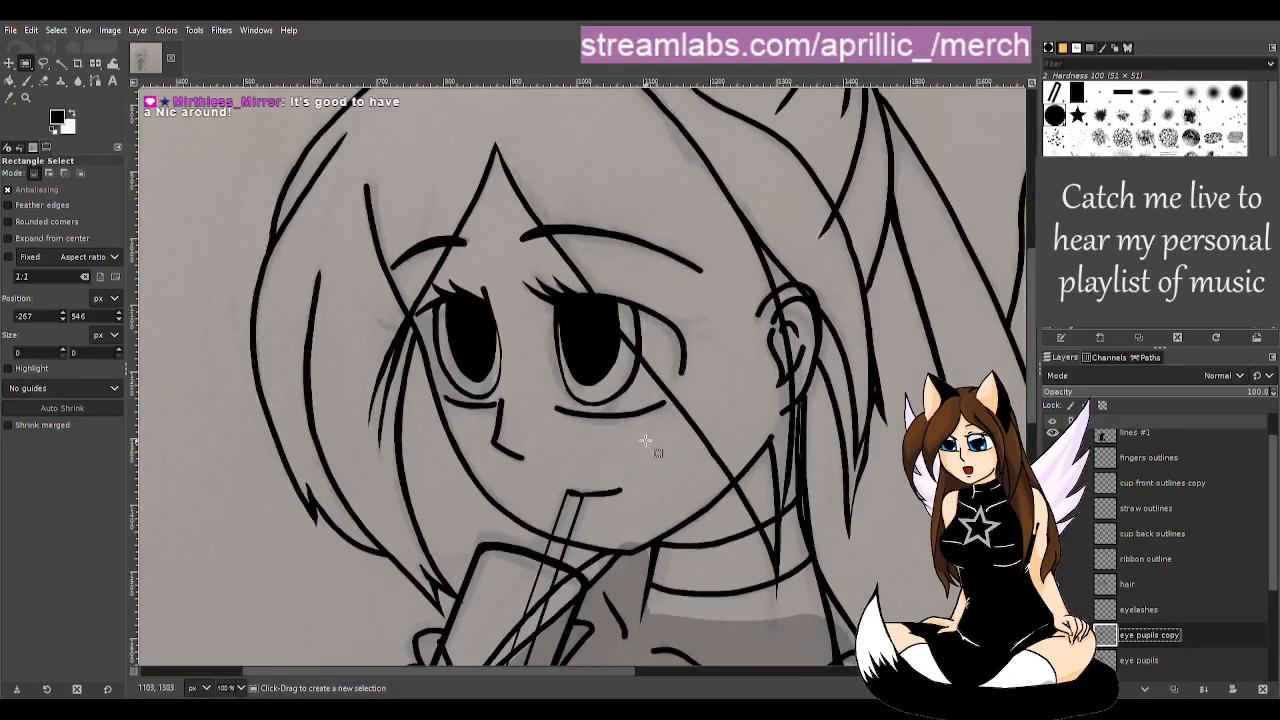
{"action": "key", "text": "u"}
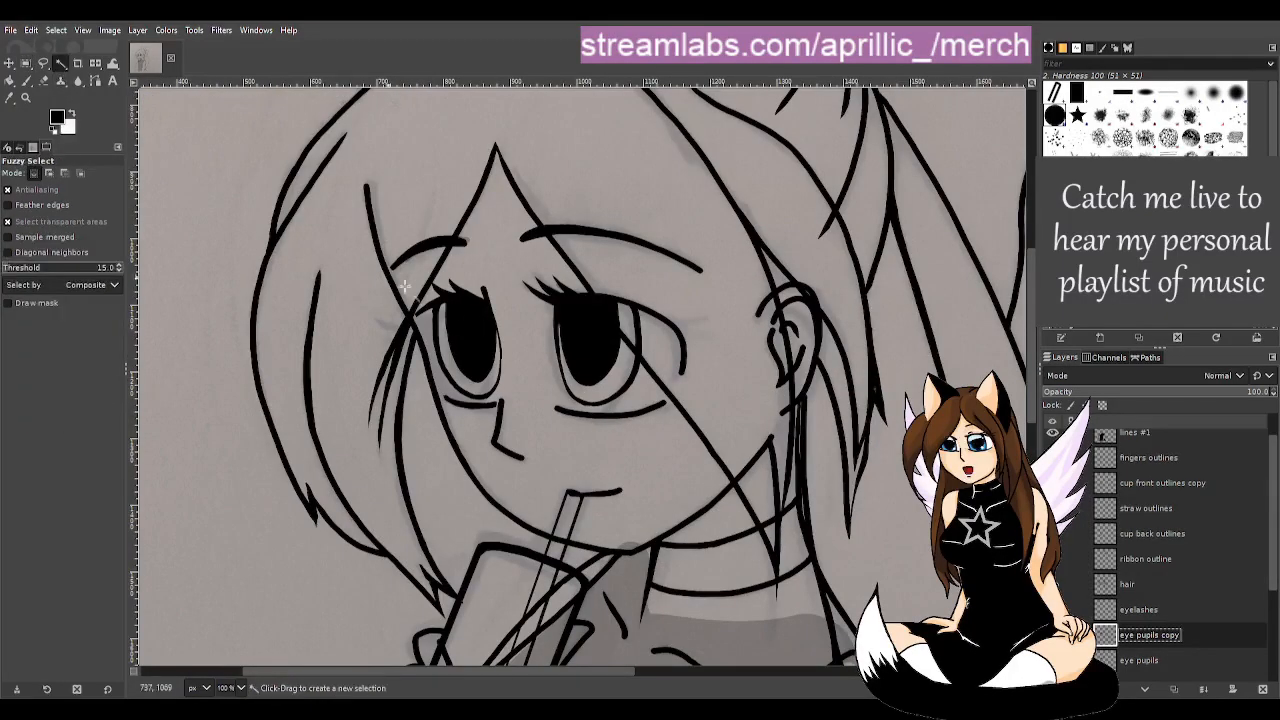
{"action": "left_click", "coordinate": [460, 329]}
{"action": "key", "text": "ctrl+x"}
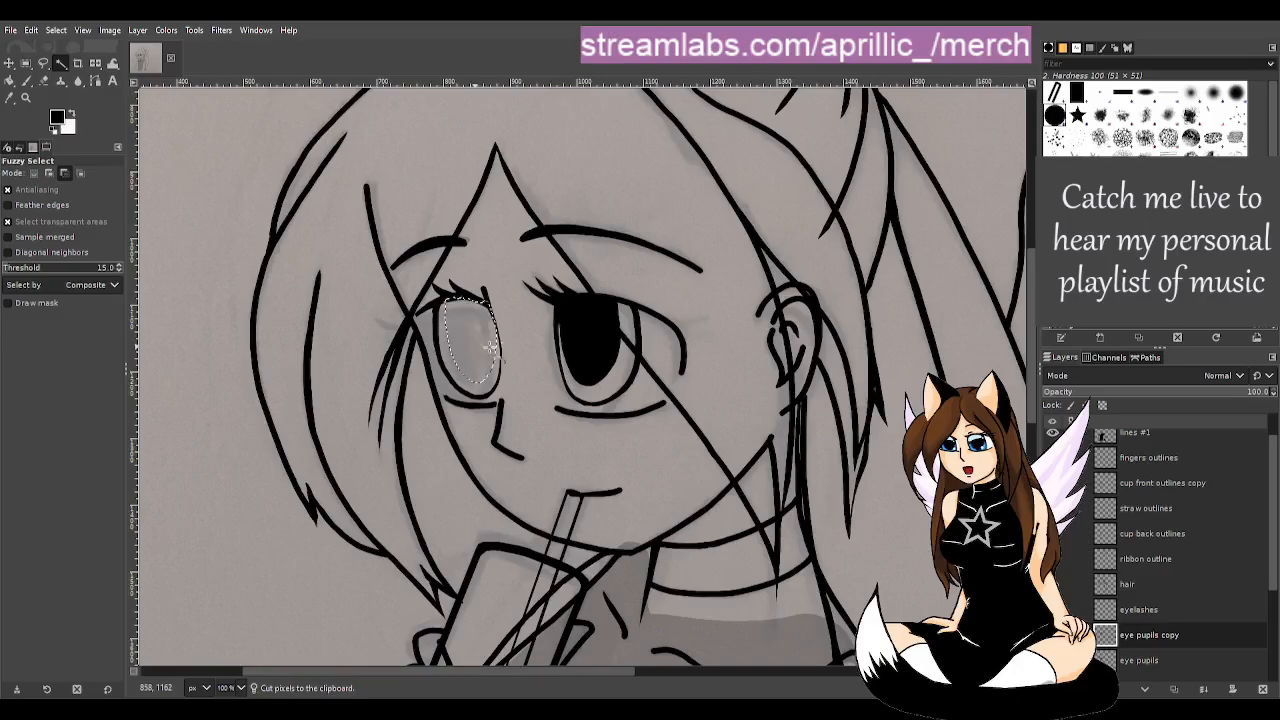
{"action": "key", "text": "ctrl"}
{"action": "key", "text": "ctrl+v"}
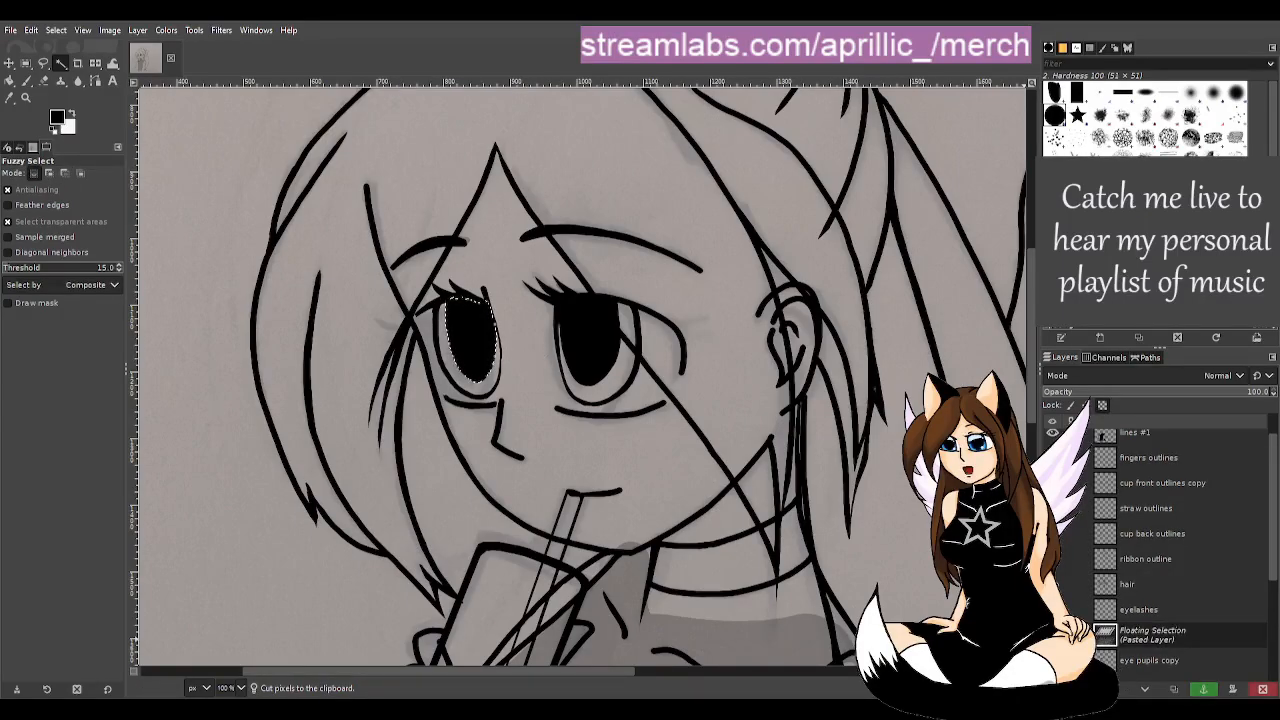
{"action": "key", "text": "shift+ctrl+n"}
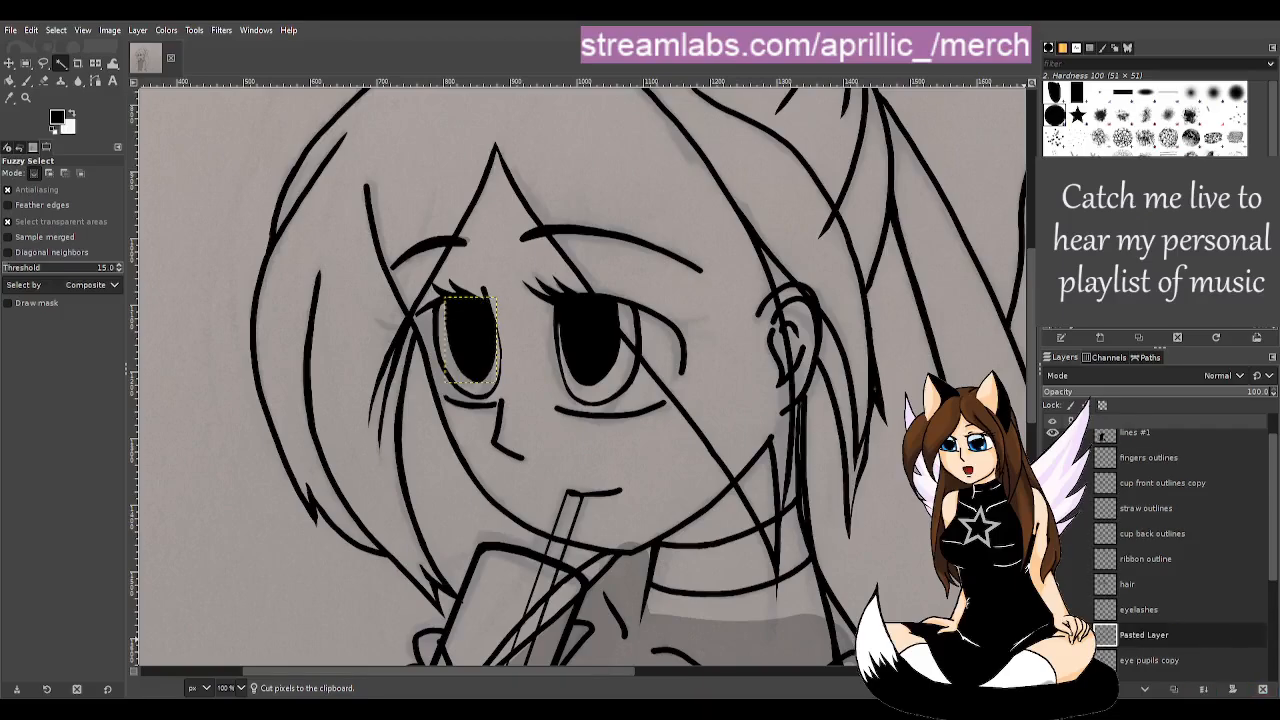
{"action": "double_click", "coordinate": [1149, 634]}
{"action": "type", "text": "left pupil"}
{"action": "key", "text": "Return"}
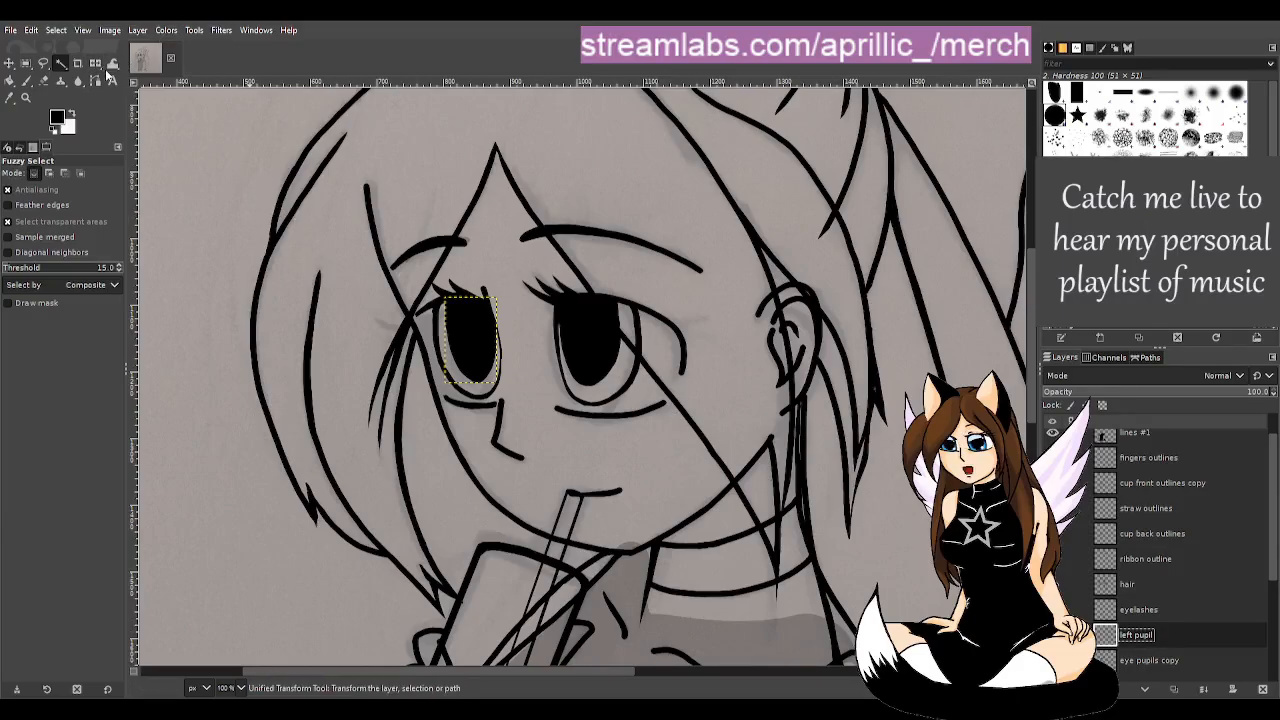
- Scale the left pupil layer proportionally to 67 × 111 px and shift it slightly down toward the nose inside the eye
{"action": "key", "text": "shift+s"}
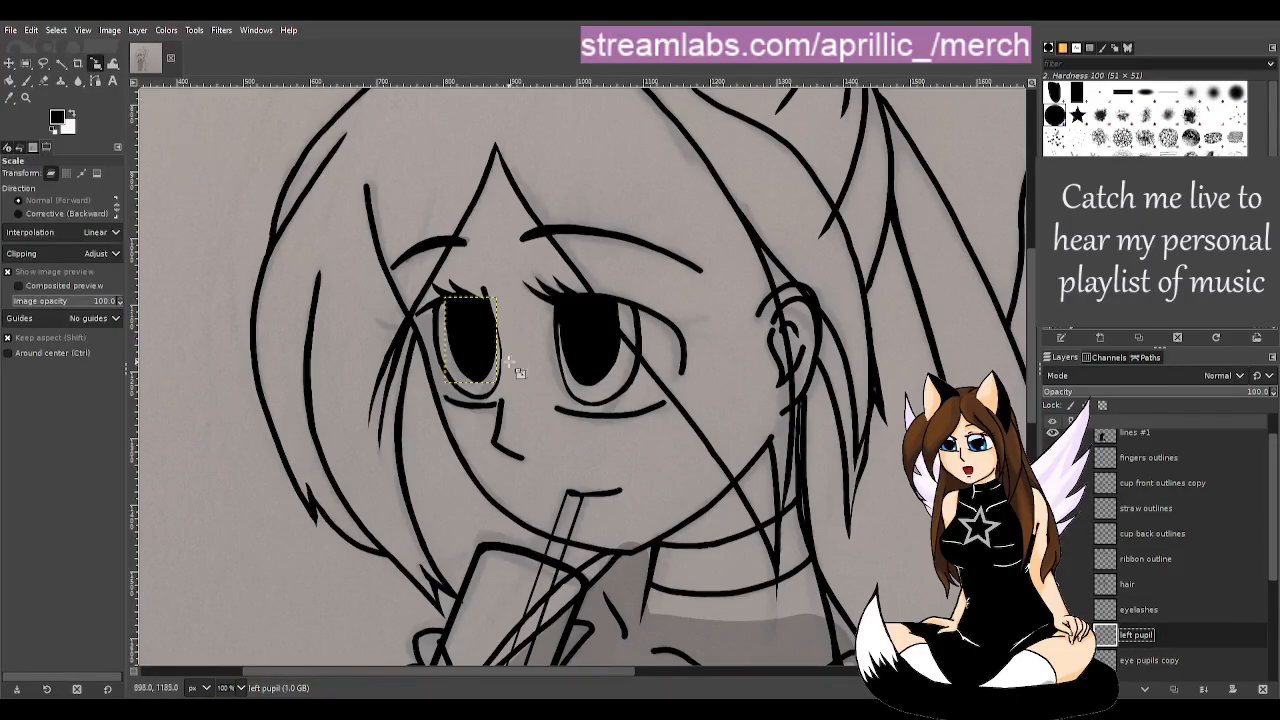
{"action": "left_click", "coordinate": [454, 330]}
{"action": "left_click_drag", "start_coordinate": [484, 395], "coordinate": [483, 384]}
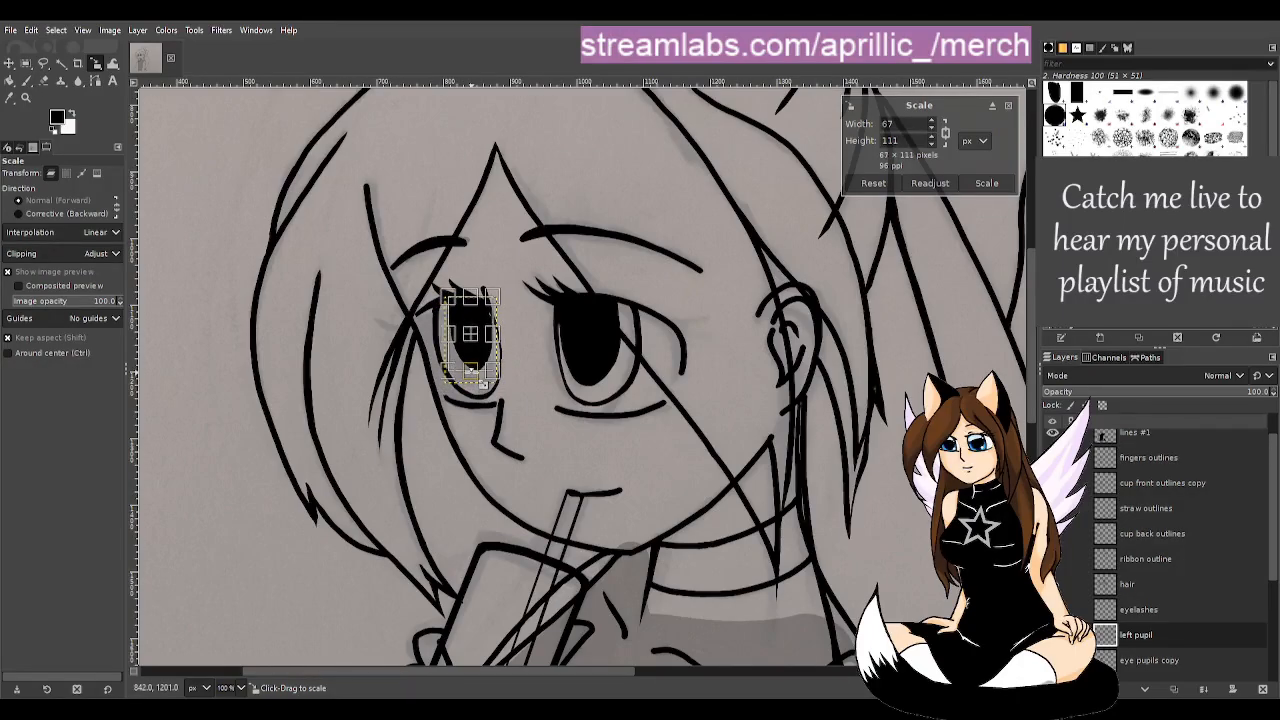
{"action": "left_click", "coordinate": [986, 183]}
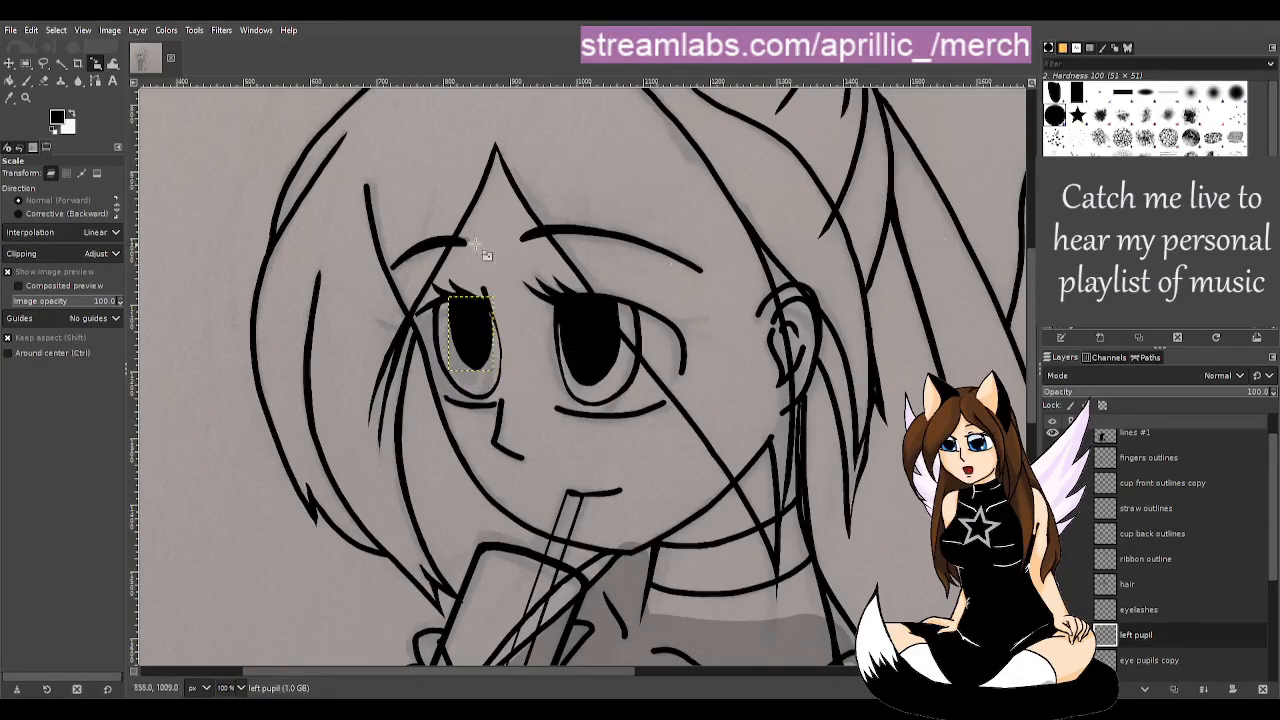
{"action": "left_click", "coordinate": [8, 62]}
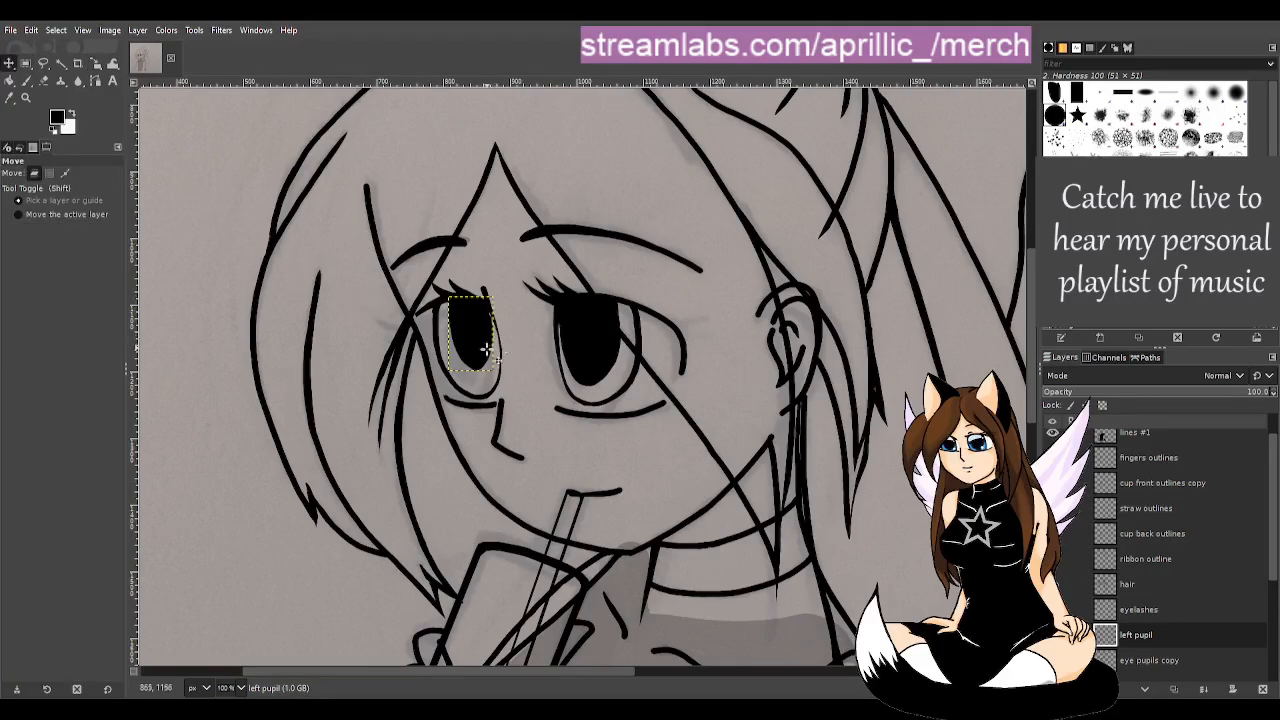
{"action": "scroll", "coordinate": [1130, 660], "scroll_direction": "down", "scroll_amount": 1}
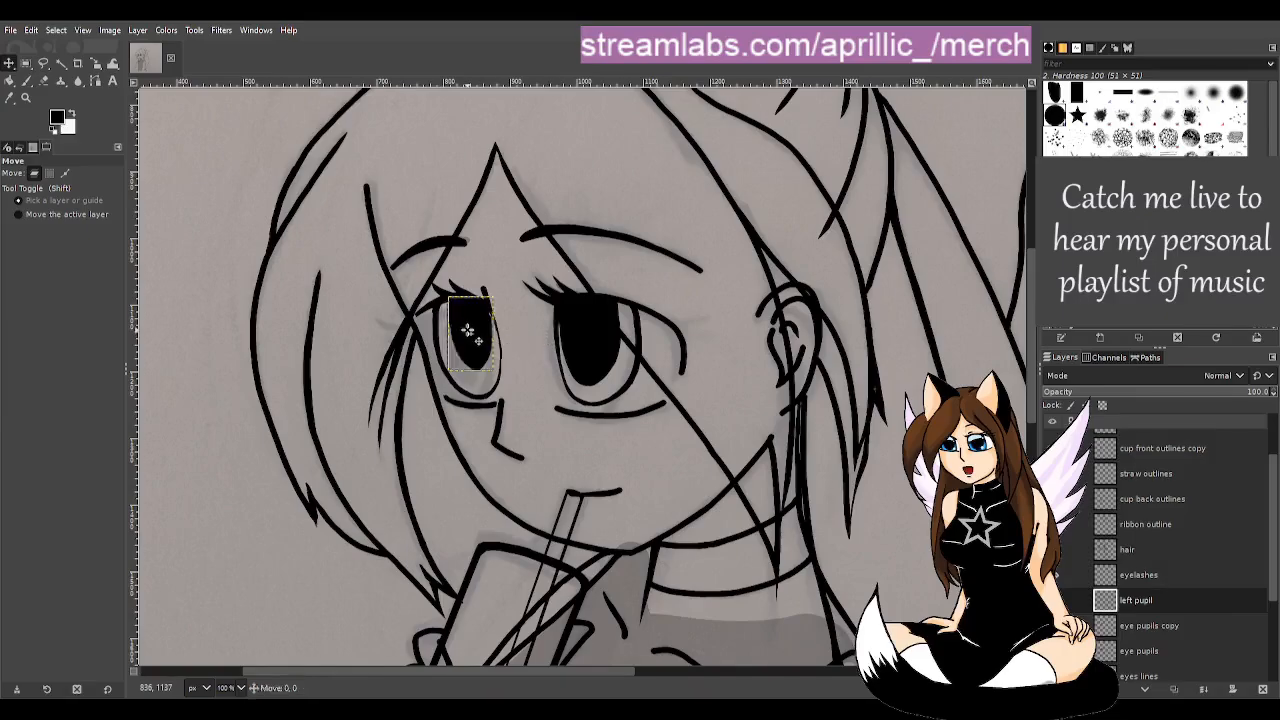
{"action": "left_click_drag", "start_coordinate": [466, 331], "coordinate": [476, 337]}
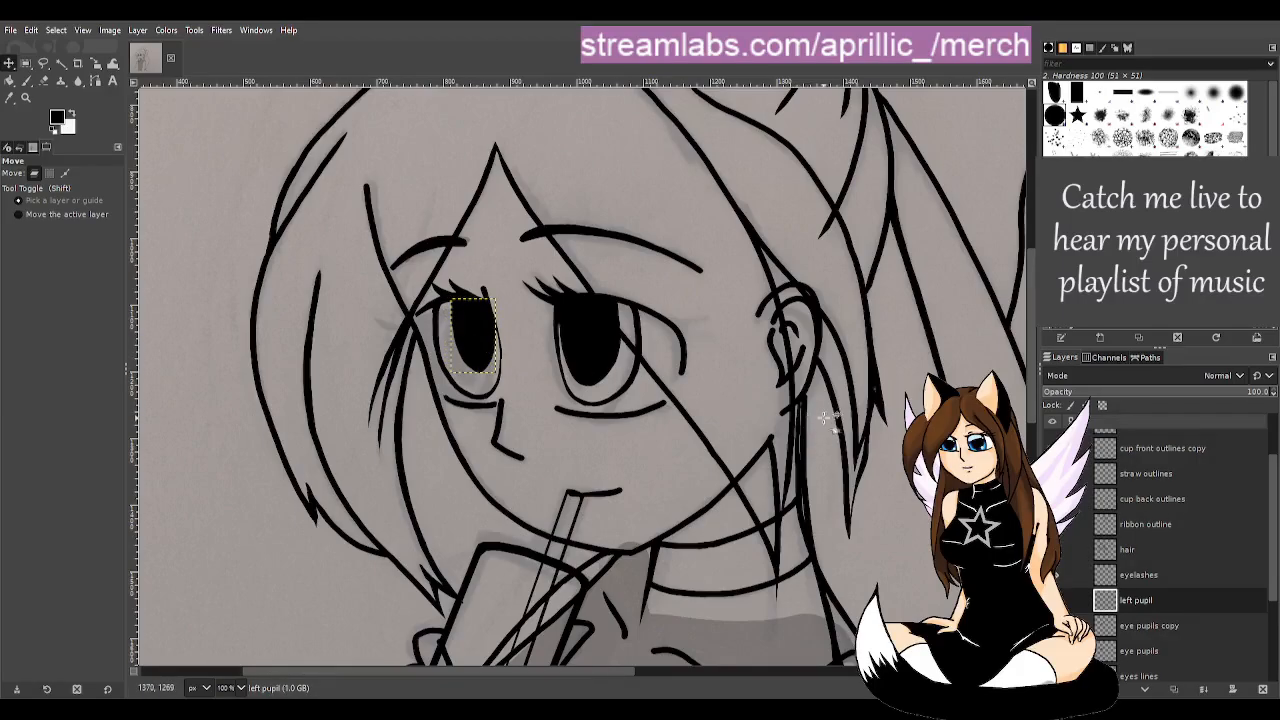
- Rename the eye pupils copy layer as right pupil
{"action": "left_click", "coordinate": [1176, 626]}
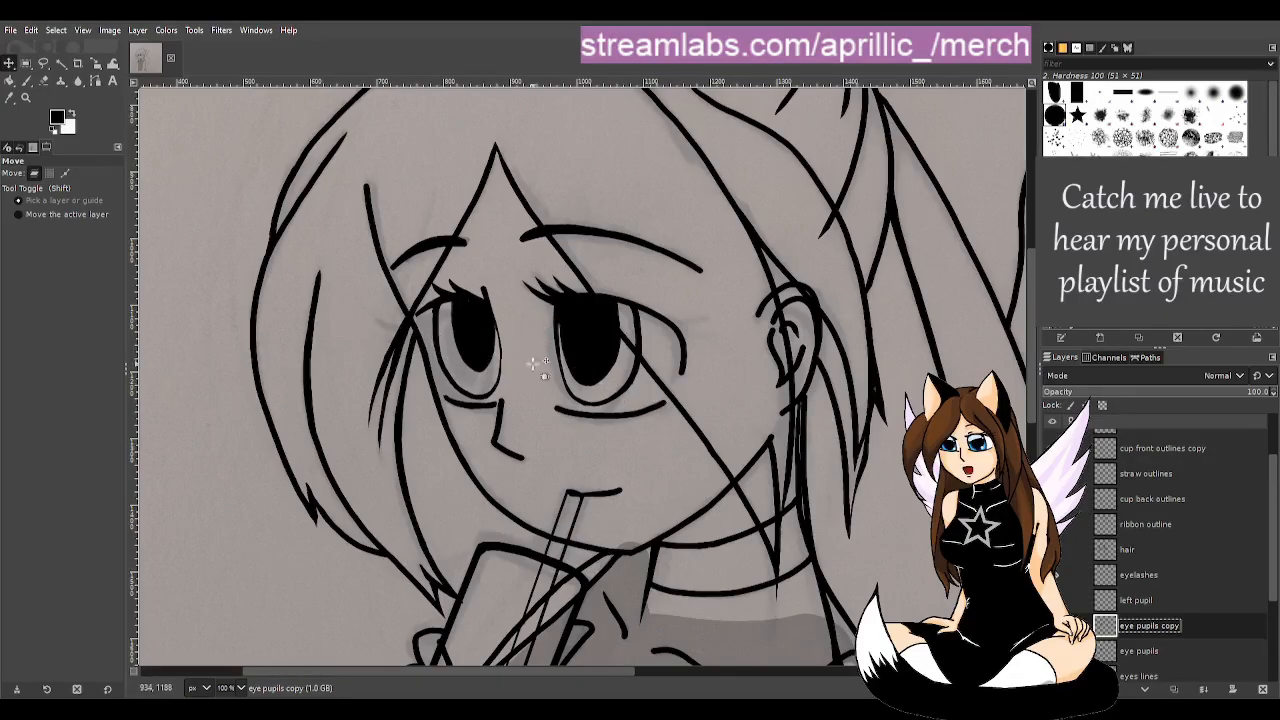
{"action": "scroll", "coordinate": [605, 360], "scroll_direction": "up", "scroll_amount": 1}
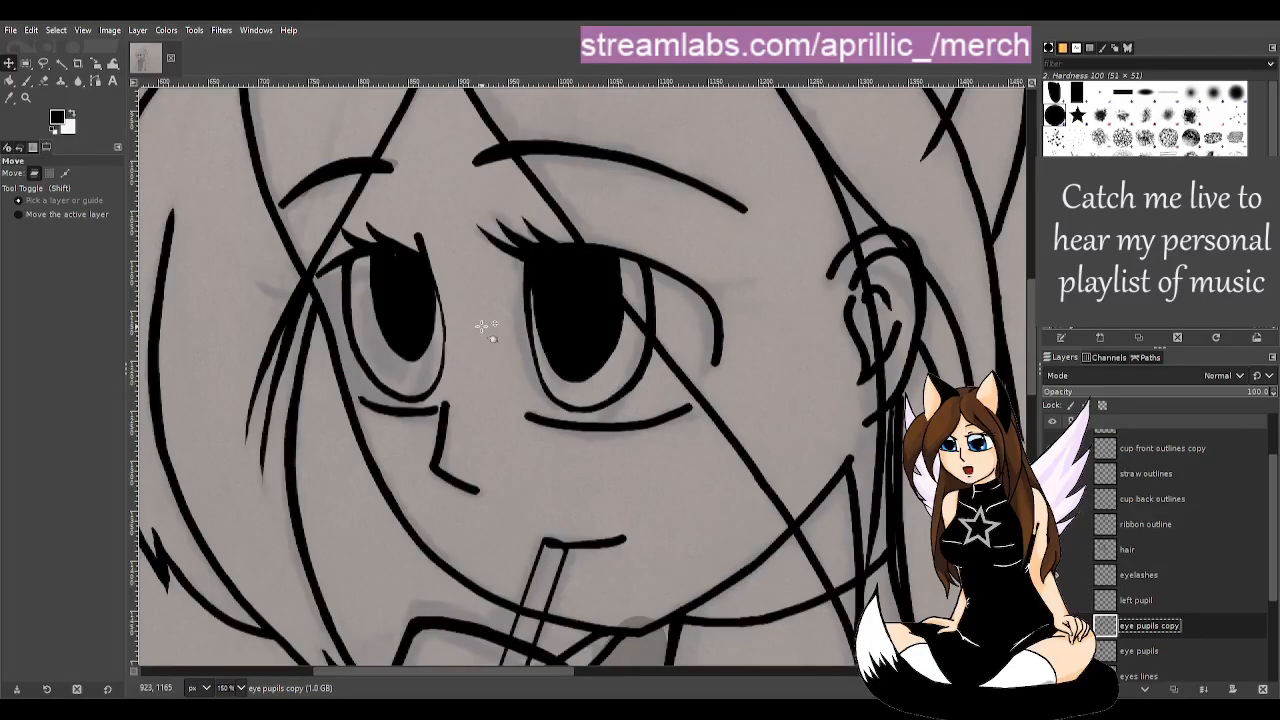
{"action": "scroll", "coordinate": [446, 432], "scroll_direction": "up", "scroll_amount": 1}
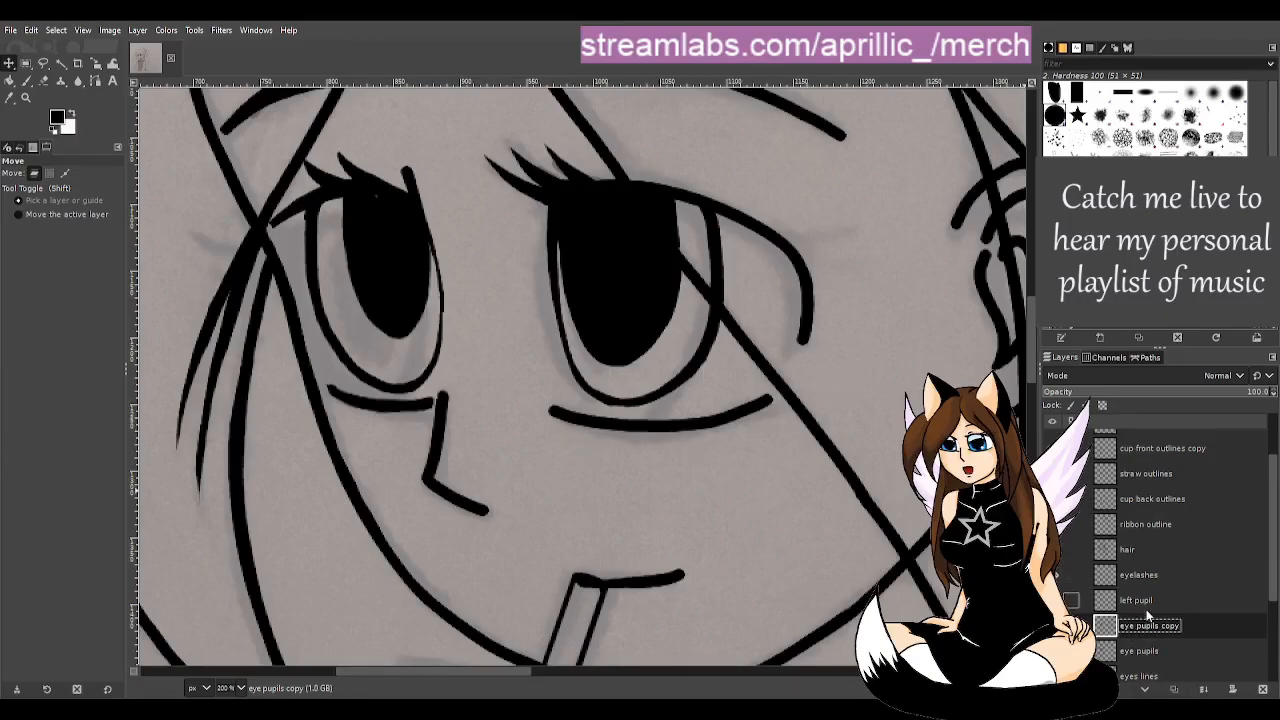
{"action": "double_click", "coordinate": [1166, 627]}
{"action": "type", "text": "right pupil"}
{"action": "key", "text": "Return"}
{"action": "key", "text": "shift+s"}
{"action": "left_click", "coordinate": [618, 248]}
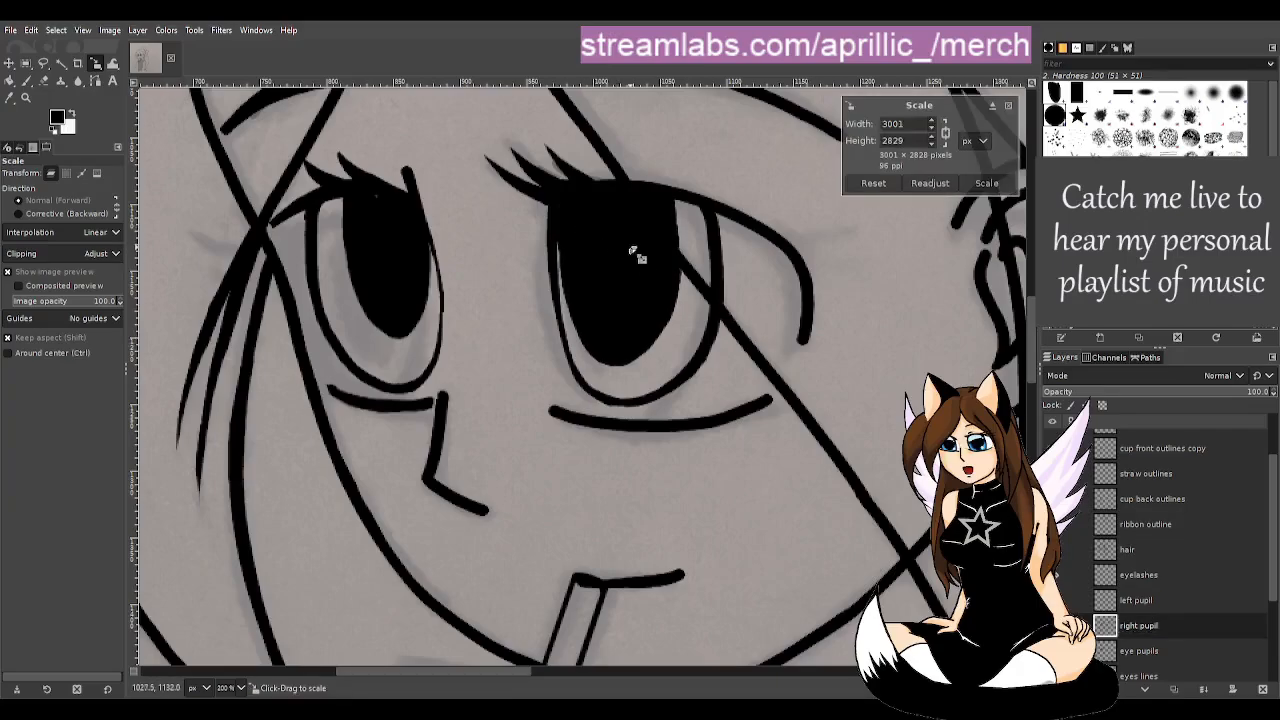
{"action": "left_click_drag", "start_coordinate": [655, 268], "coordinate": [613, 293]}
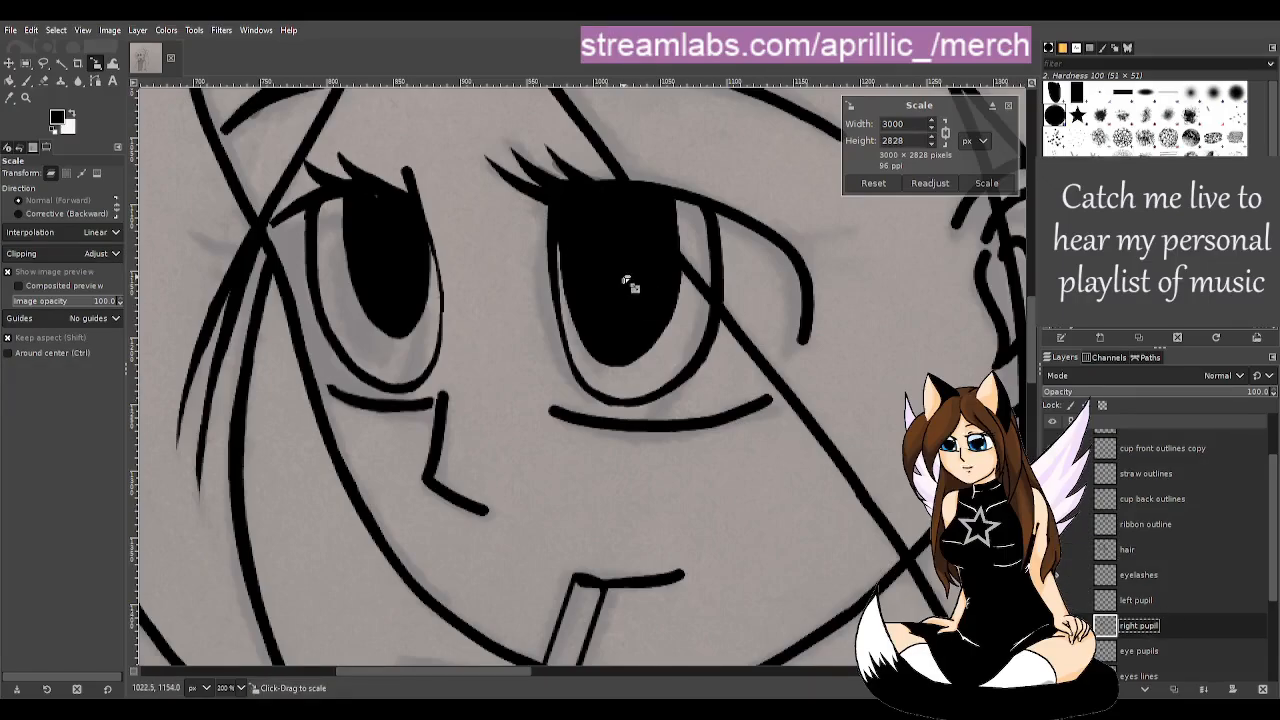
{"action": "scroll", "coordinate": [623, 323], "scroll_direction": "down", "scroll_amount": 4}
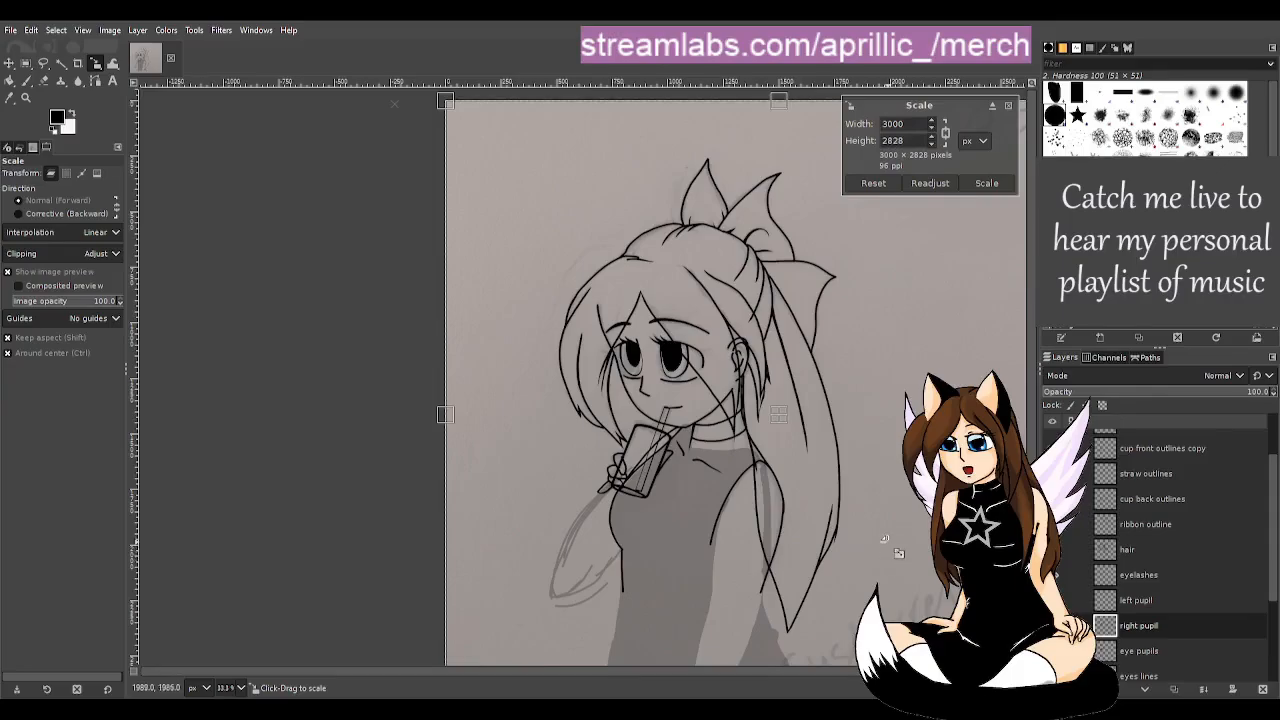
{"action": "scroll", "coordinate": [769, 470], "scroll_direction": "up", "scroll_amount": 2}
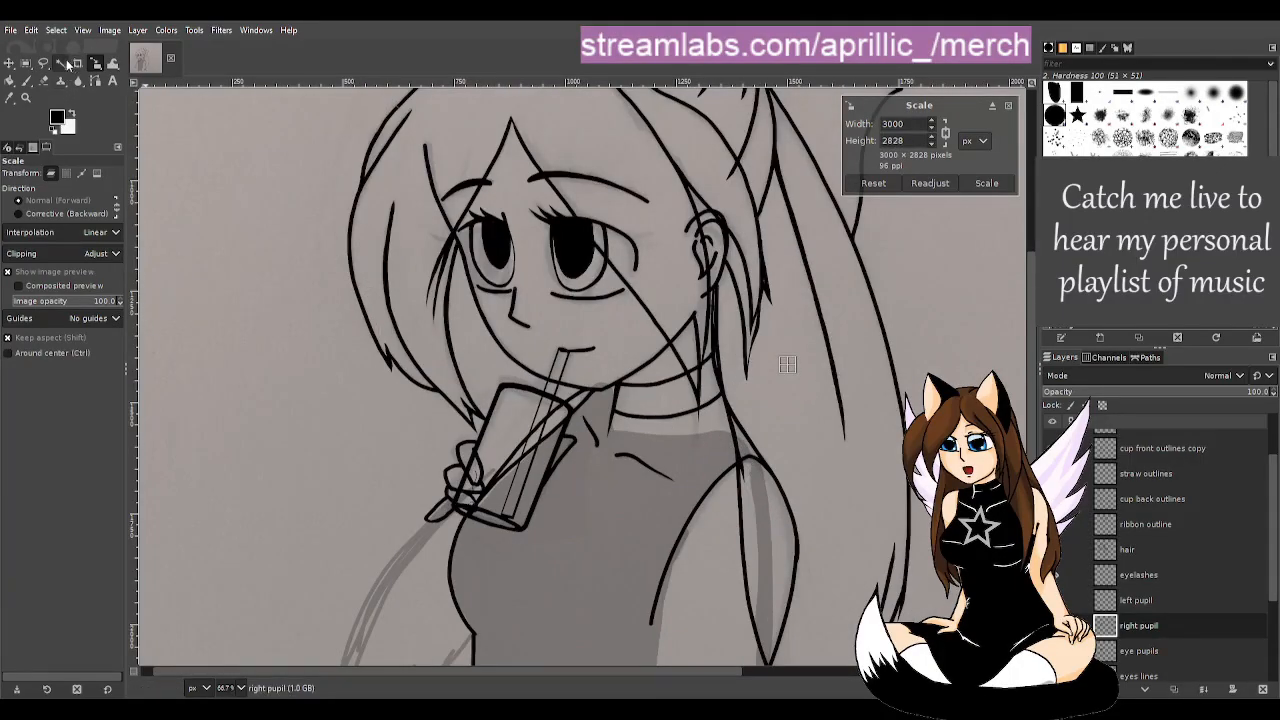
- Fuzzy-select and cut the right-hand pupil, paste it, and anchor it back onto the right pupil layer
{"action": "left_click", "coordinate": [61, 63]}
{"action": "key", "text": "ctrl"}
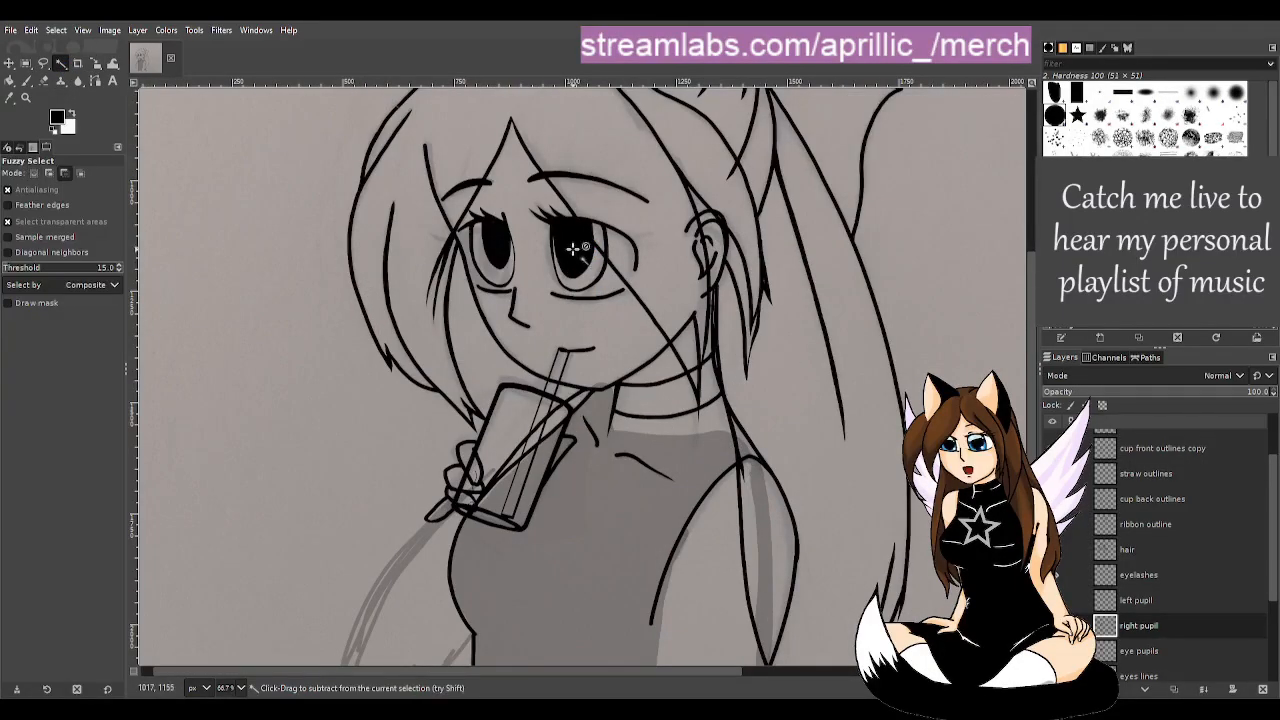
{"action": "left_click", "coordinate": [574, 252]}
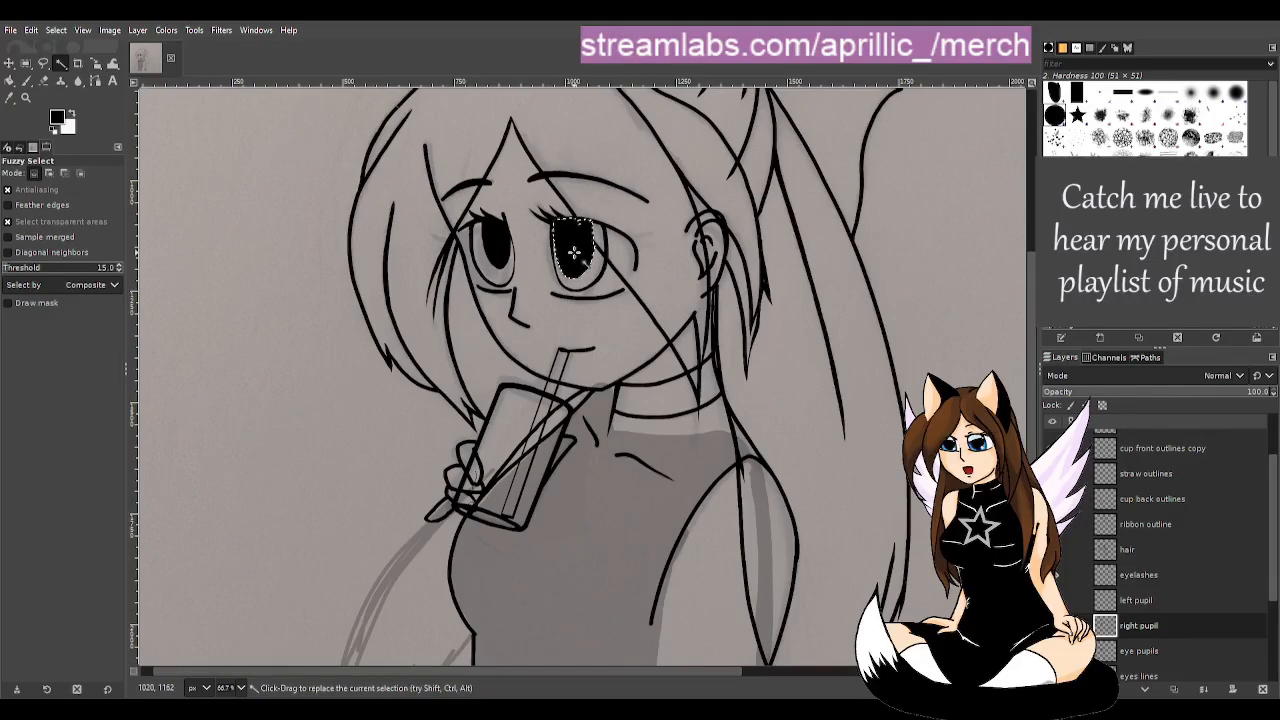
{"action": "key", "text": "ctrl+x"}
{"action": "key", "text": "ctrl+v"}
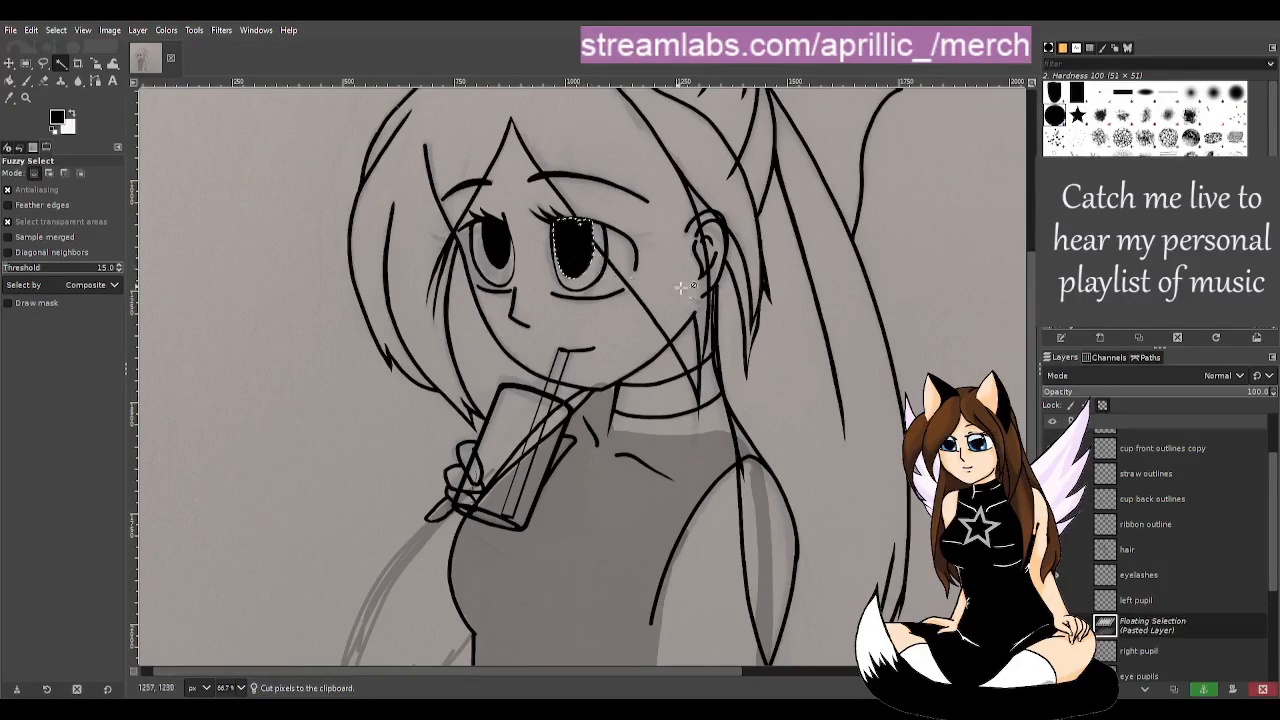
{"action": "left_click", "coordinate": [1204, 689]}
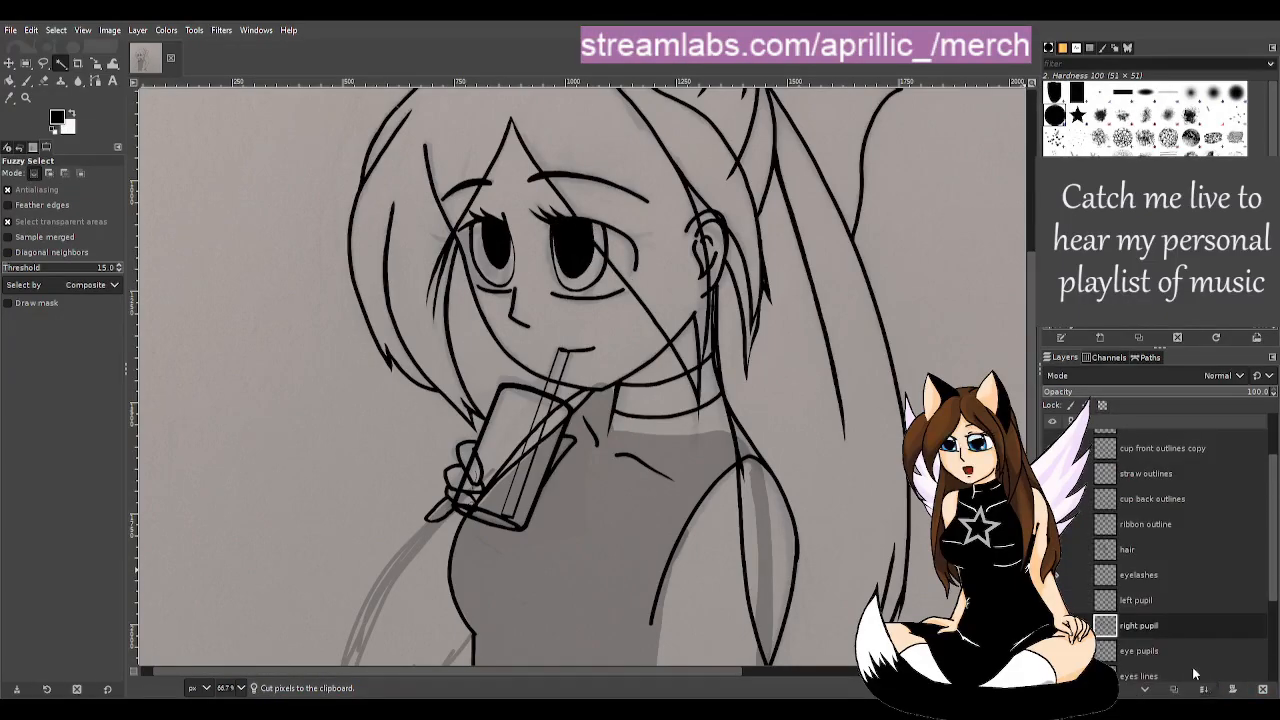
{"action": "left_click", "coordinate": [1052, 626]}
{"action": "left_click", "coordinate": [1052, 626]}
{"action": "left_click", "coordinate": [95, 63]}
{"action": "left_click", "coordinate": [599, 252]}
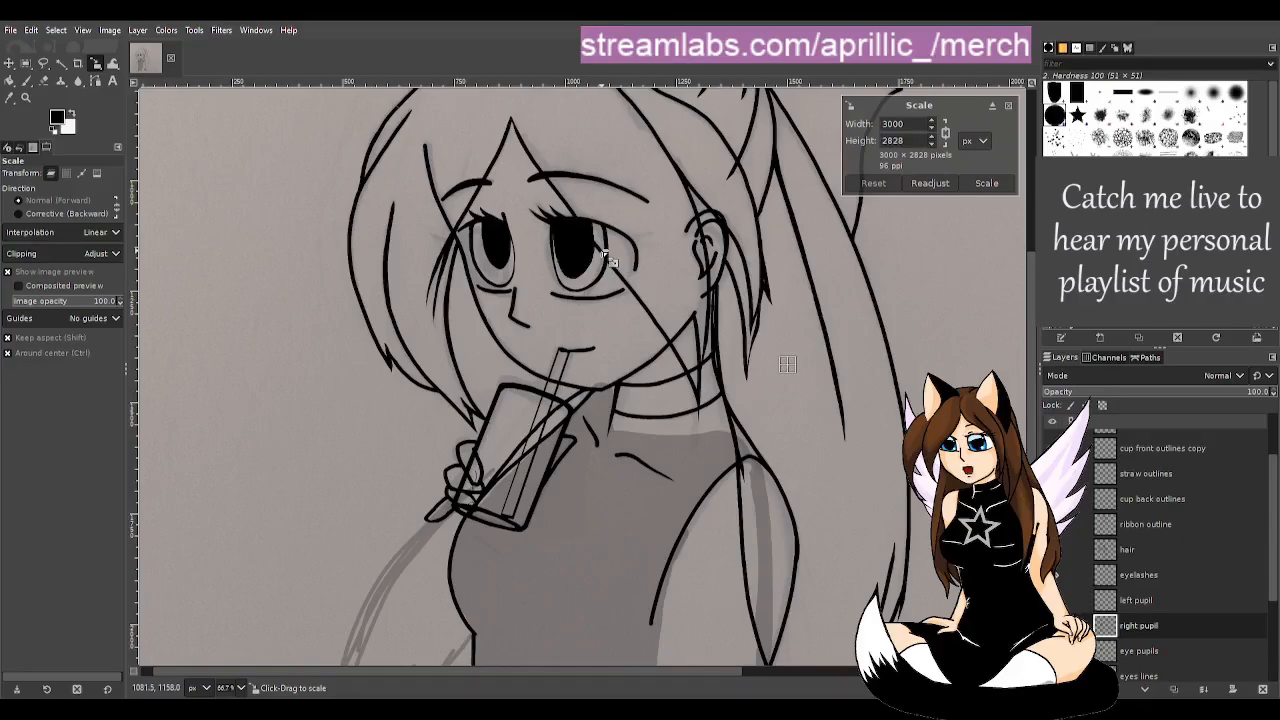
- Paste the cut right-hand pupil again and turn the floating selection into a separate layer
{"action": "key", "text": "ctrl+v"}
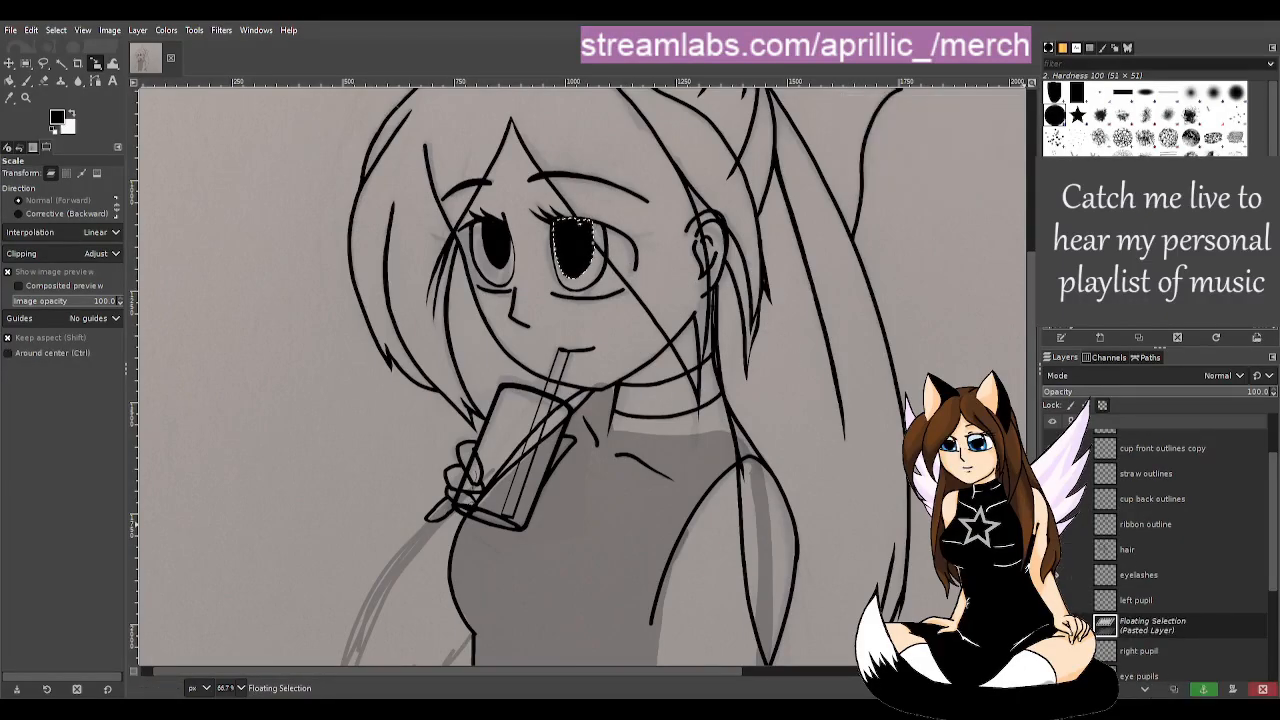
{"action": "key", "text": "ctrl+shift+n"}
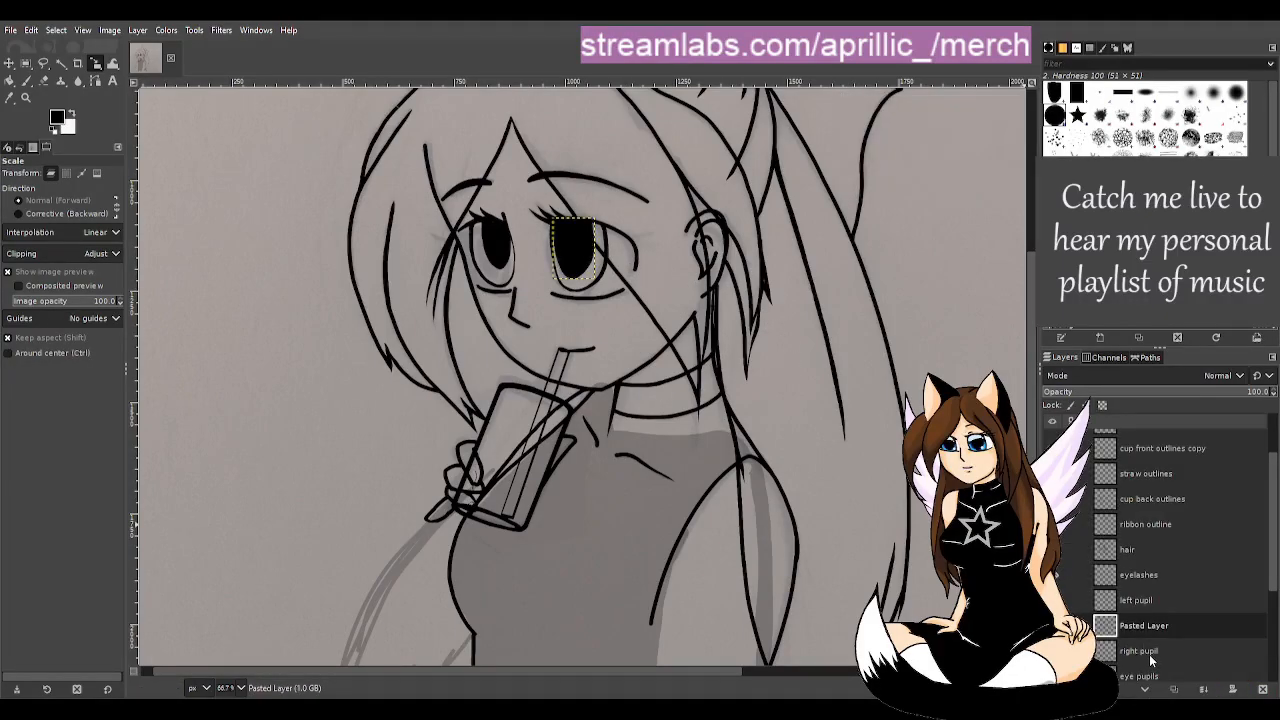
- Scale the pasted right-hand pupil proportionally to 86 × 124 px and shift it slightly toward the nose
{"action": "left_click", "coordinate": [560, 216]}
{"action": "scroll", "coordinate": [588, 268], "scroll_direction": "up", "scroll_amount": 2}
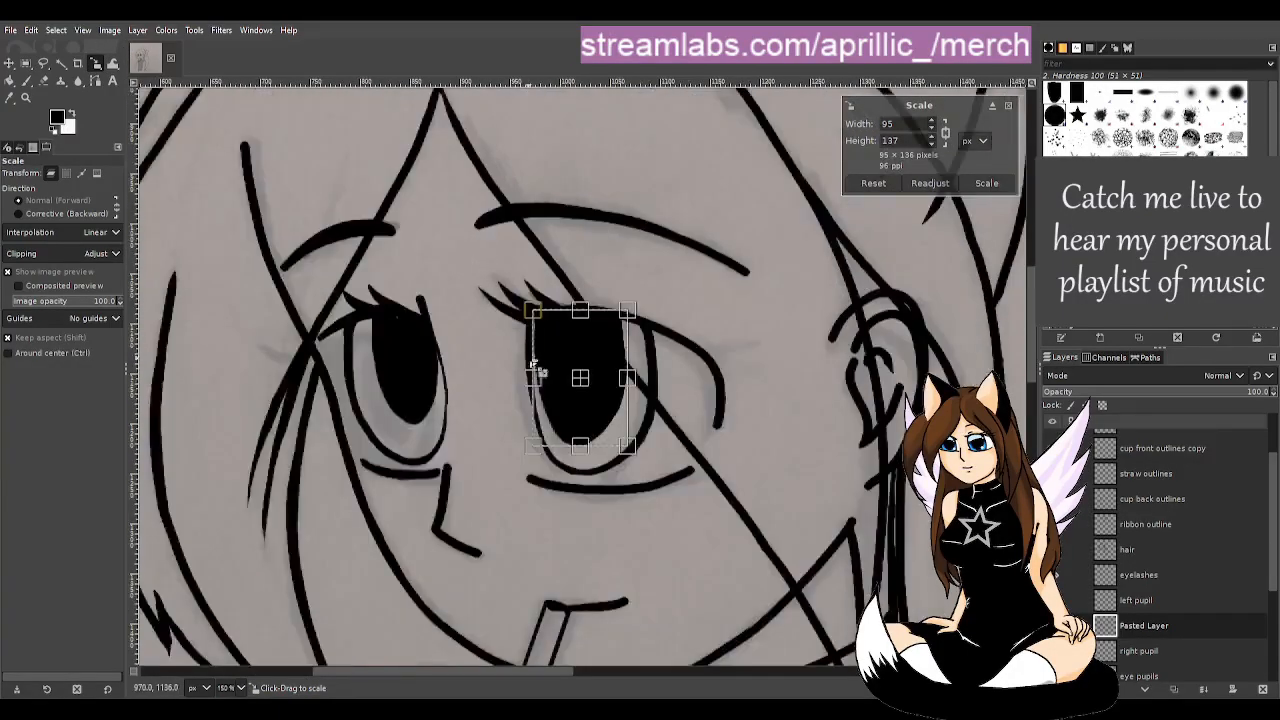
{"action": "mouse_move", "coordinate": [594, 458]}
{"action": "left_mouse_down"}
{"action": "mouse_move", "coordinate": [591, 435]}
{"action": "mouse_move", "coordinate": [595, 446]}
{"action": "left_mouse_up"}
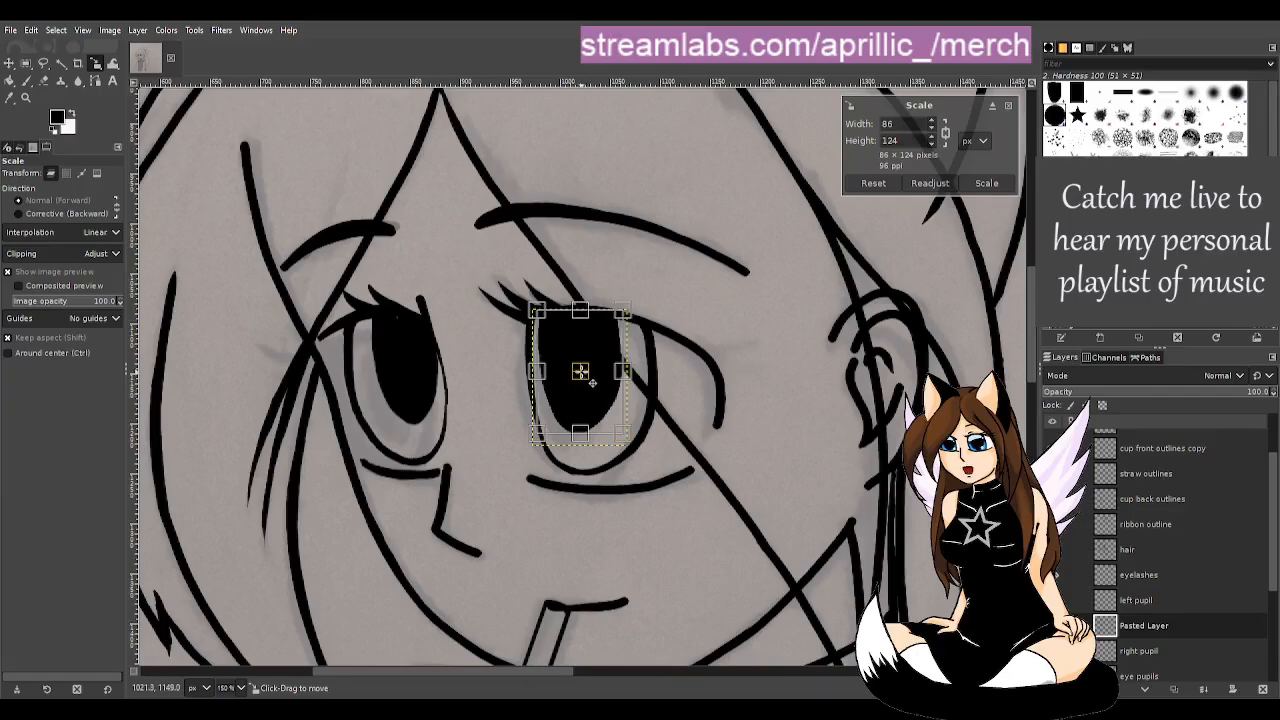
{"action": "left_click_drag", "start_coordinate": [592, 383], "coordinate": [584, 379]}
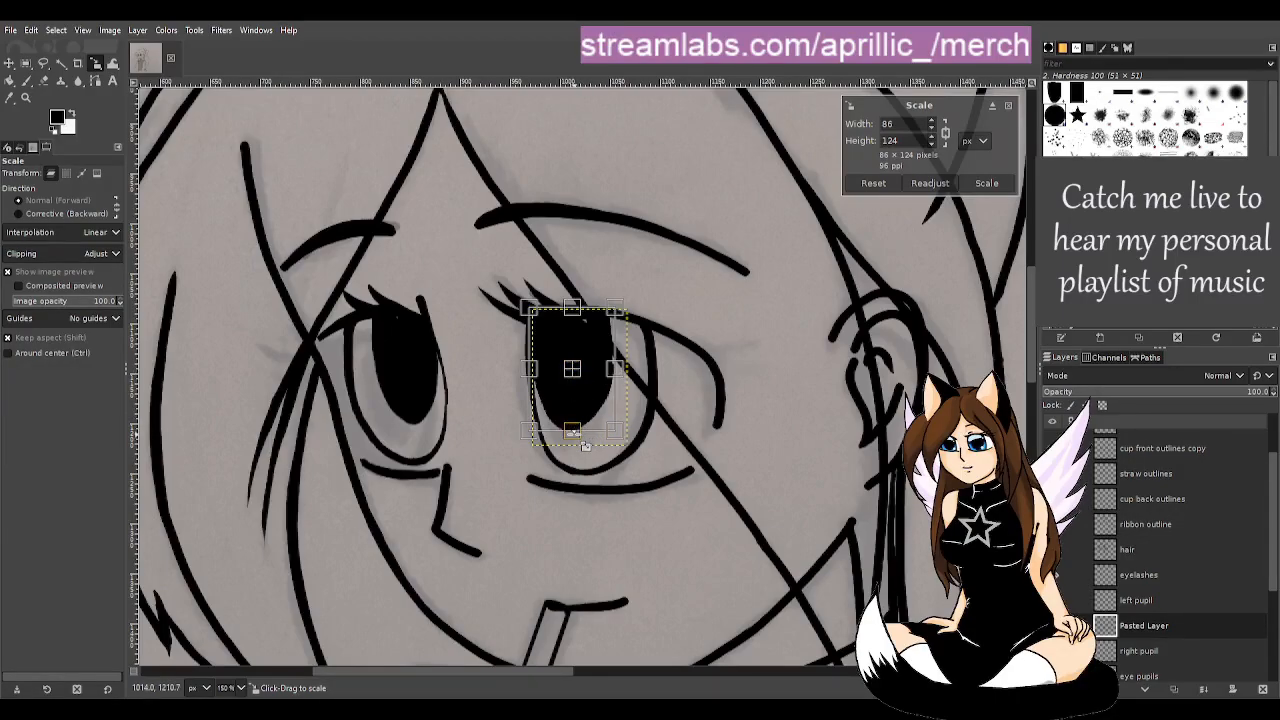
- Try the right-hand pupil at 90 × 130 px, then shrink it around its center to 86 × 124 px and nudge it down
{"action": "left_click_drag", "start_coordinate": [586, 446], "coordinate": [586, 455]}
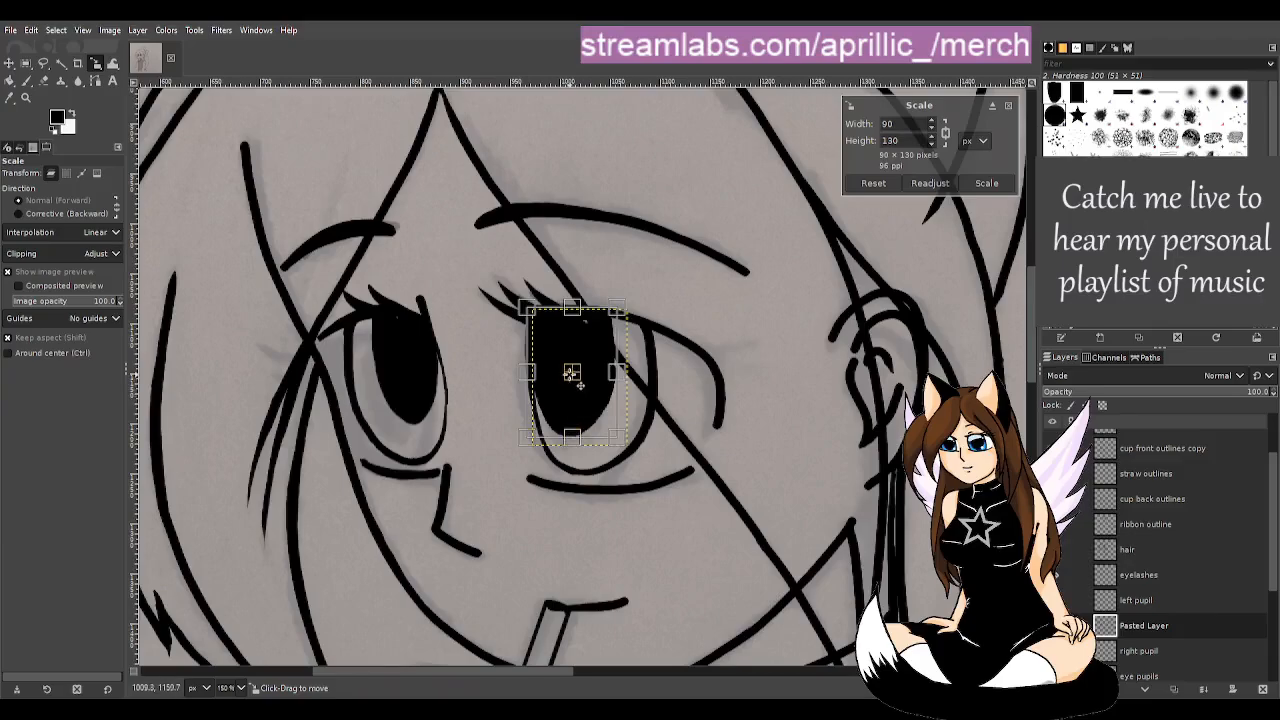
{"action": "left_click_drag", "start_coordinate": [580, 384], "coordinate": [591, 389]}
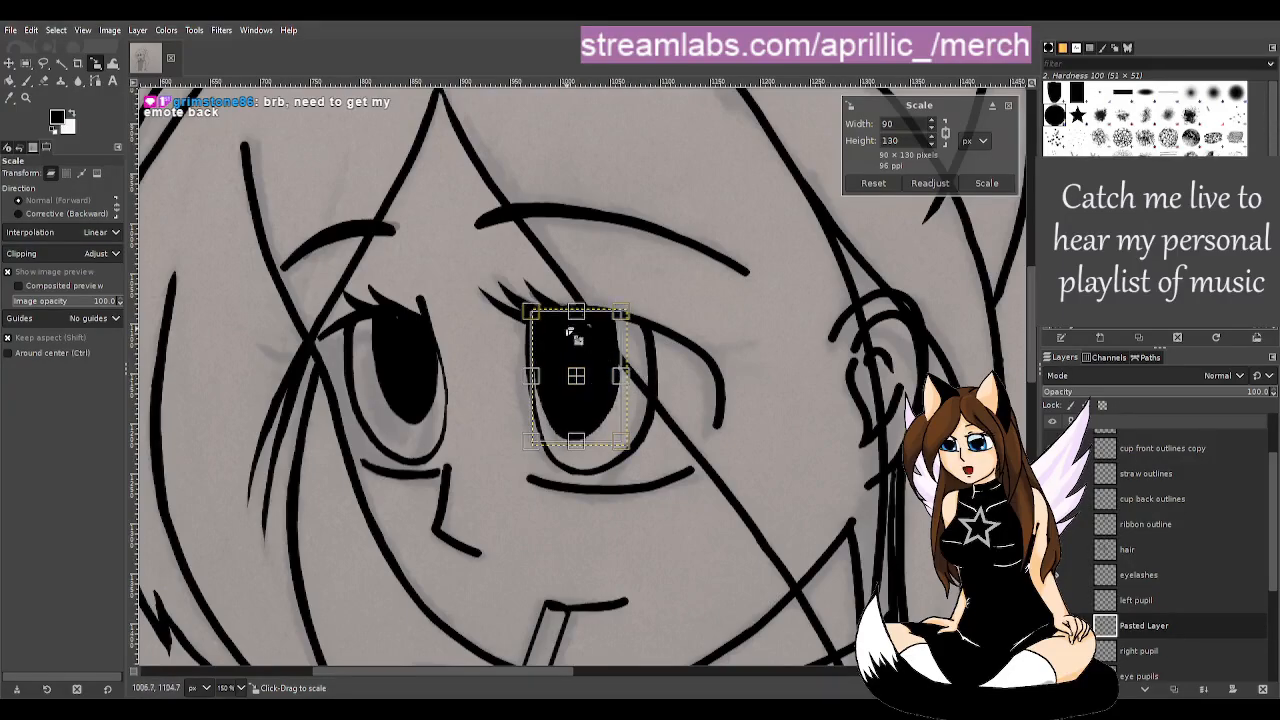
{"action": "left_click_drag", "start_coordinate": [582, 354], "coordinate": [577, 349]}
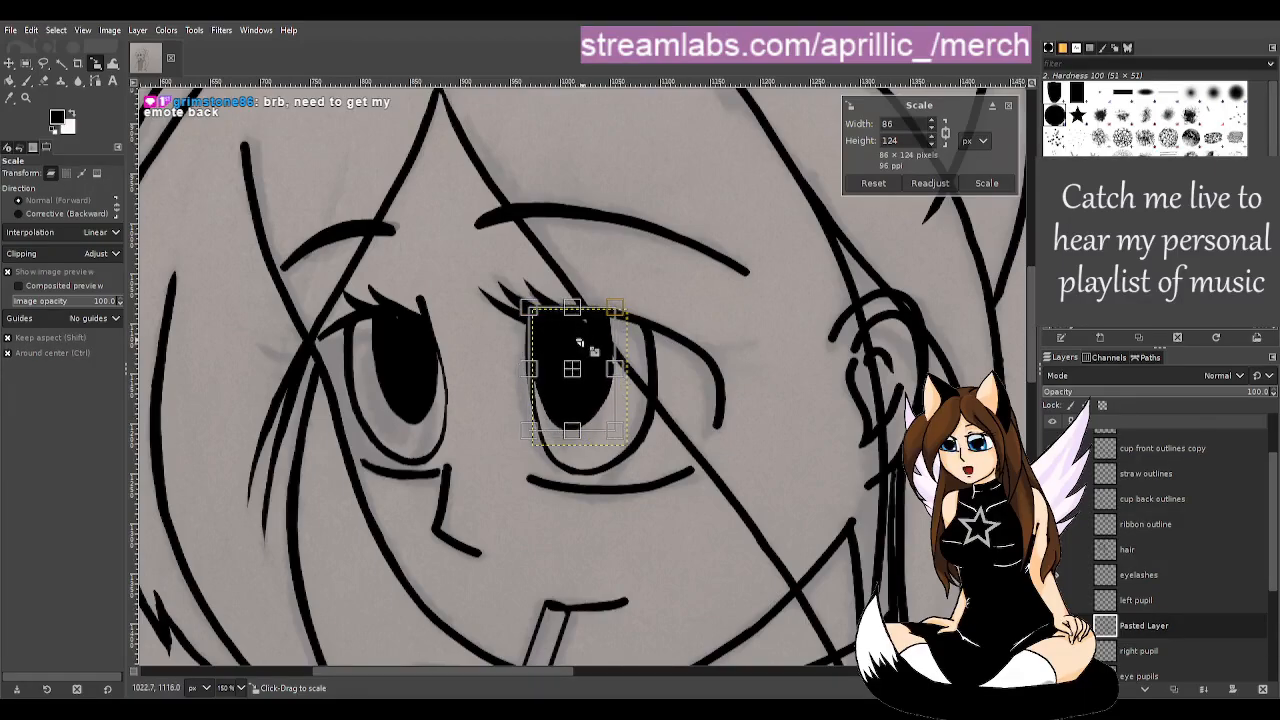
{"action": "left_click_drag", "start_coordinate": [625, 442], "coordinate": [621, 437]}
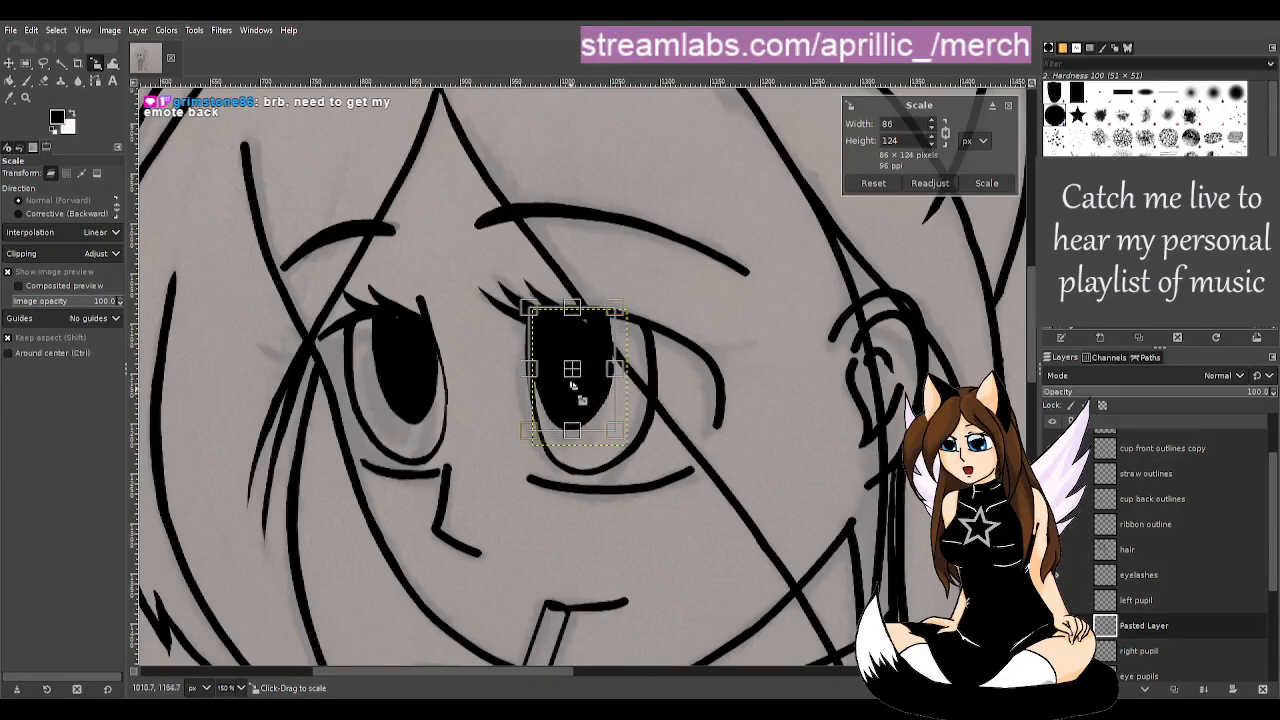
{"action": "left_click_drag", "start_coordinate": [584, 379], "coordinate": [584, 384]}
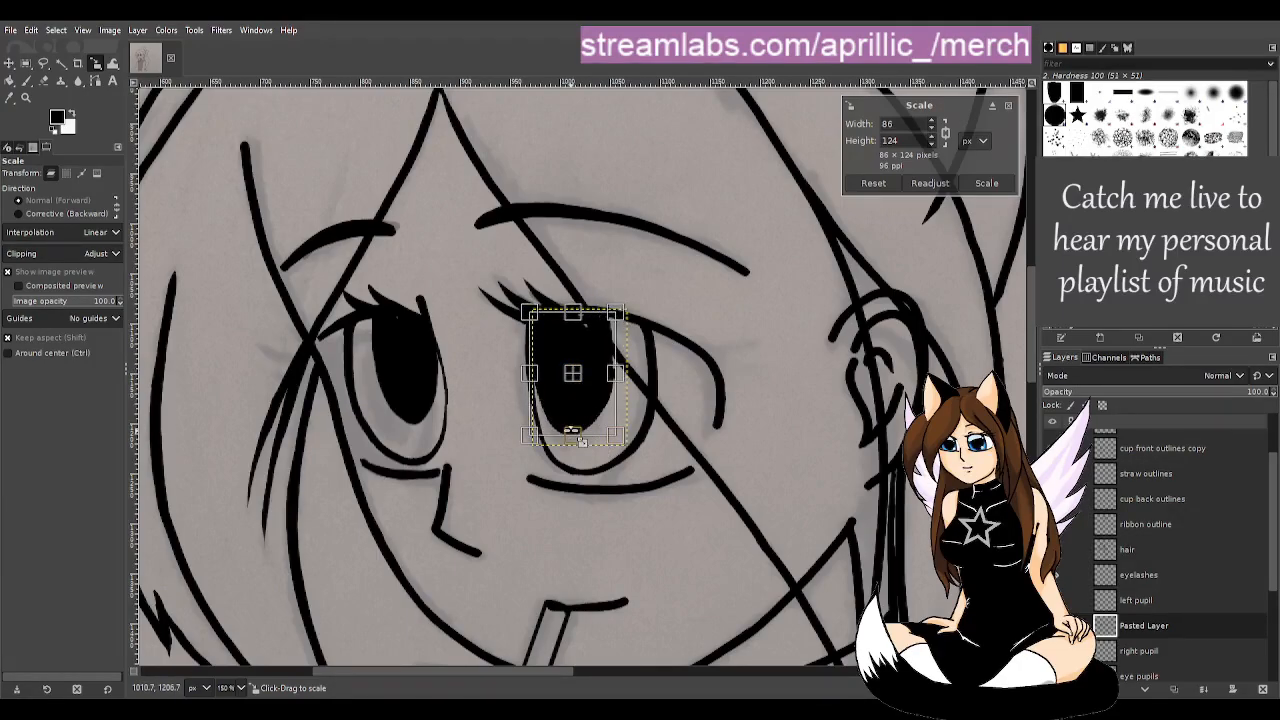
- Try the right-hand pupil at a smaller 78 × 112 px and compare it with the other eye across the whole face
{"action": "left_click_drag", "start_coordinate": [573, 438], "coordinate": [581, 438]}
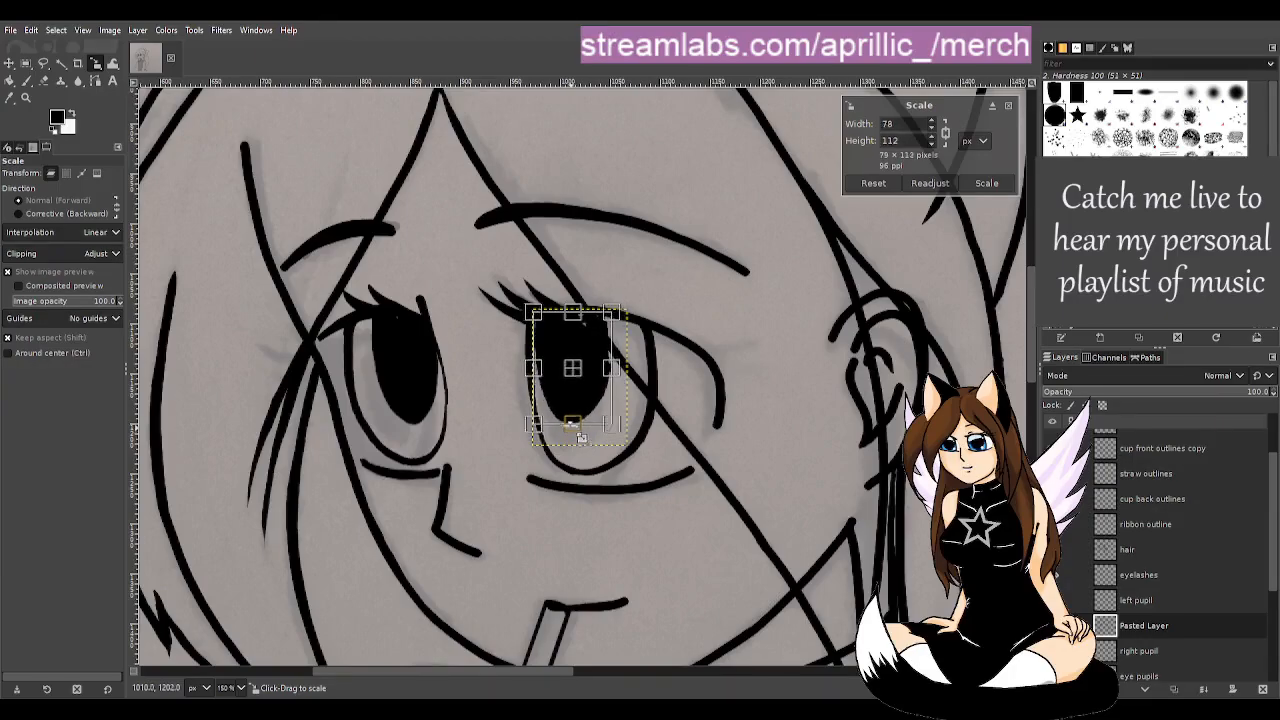
{"action": "mouse_move", "coordinate": [583, 375]}
{"action": "left_mouse_down"}
{"action": "mouse_move", "coordinate": [592, 394]}
{"action": "mouse_move", "coordinate": [581, 375]}
{"action": "left_mouse_up"}
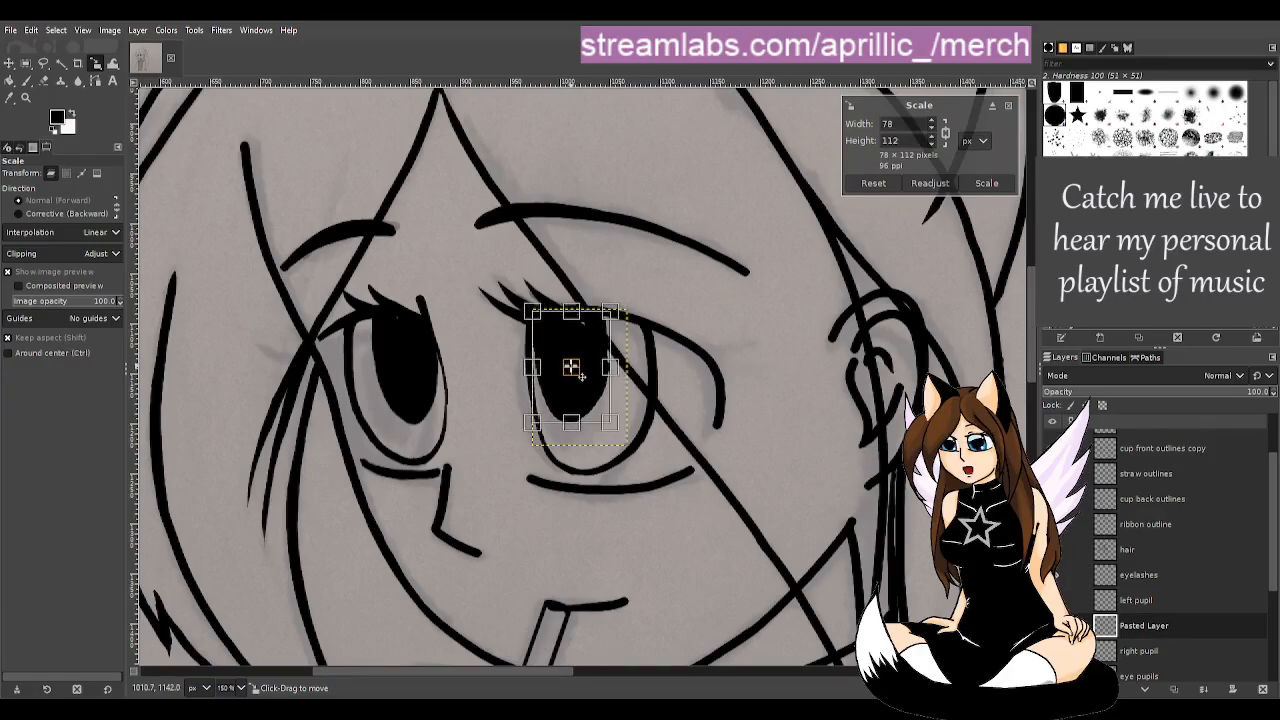
{"action": "scroll", "coordinate": [652, 660], "scroll_direction": "down", "scroll_amount": 2, "text": "ctrl"}
{"action": "scroll", "coordinate": [659, 670], "scroll_direction": "down", "scroll_amount": 2, "text": "ctrl"}
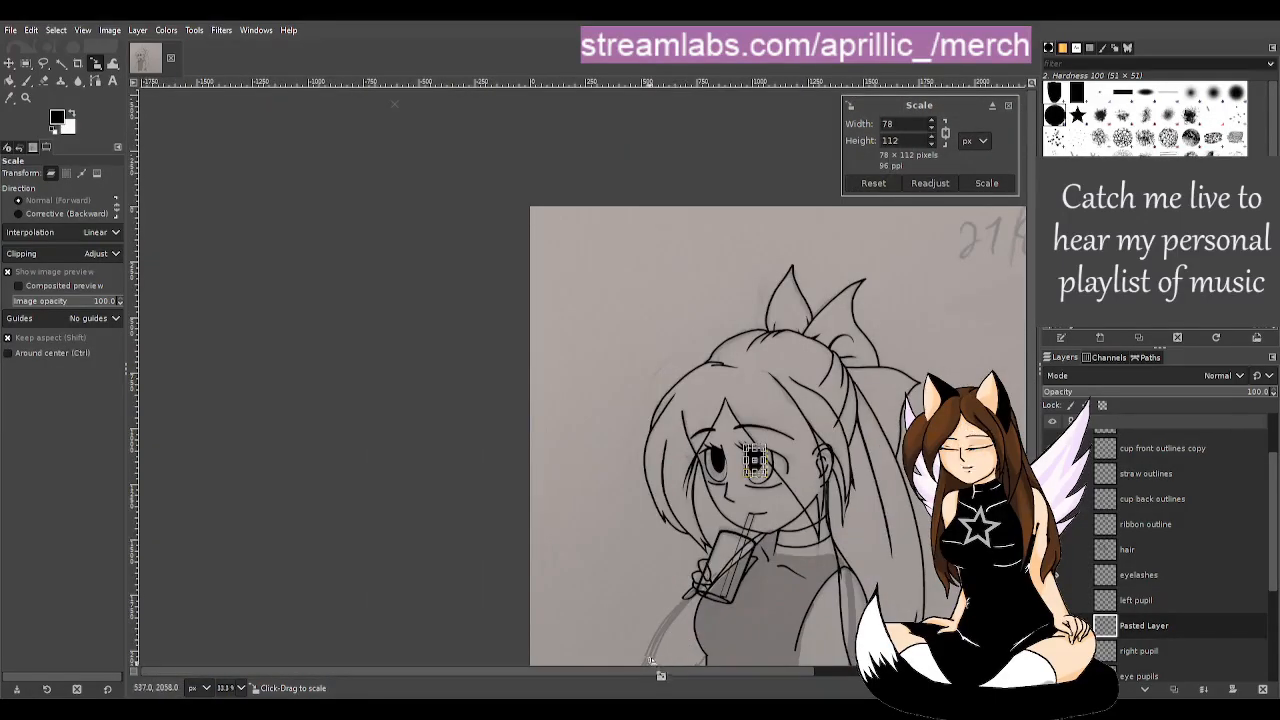
{"action": "scroll", "coordinate": [659, 672], "scroll_direction": "left", "scroll_amount": 3}
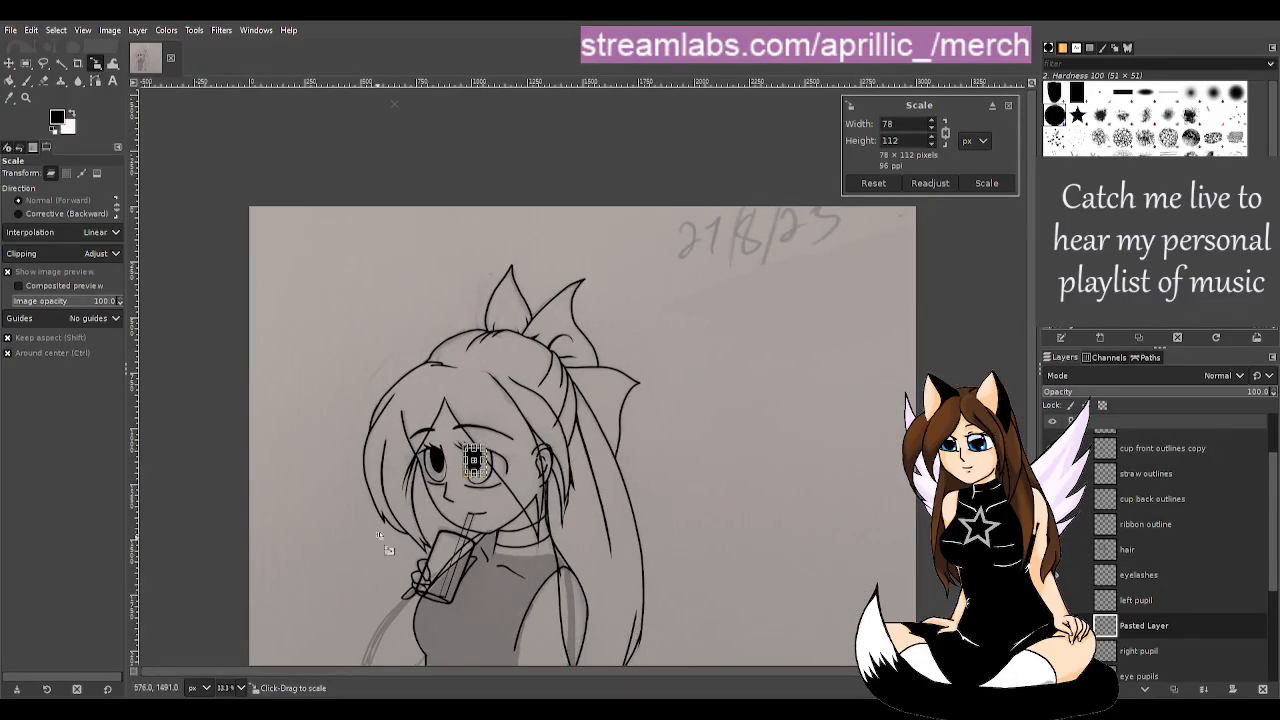
{"action": "scroll", "coordinate": [375, 543], "scroll_direction": "up", "scroll_amount": 1, "text": "ctrl"}
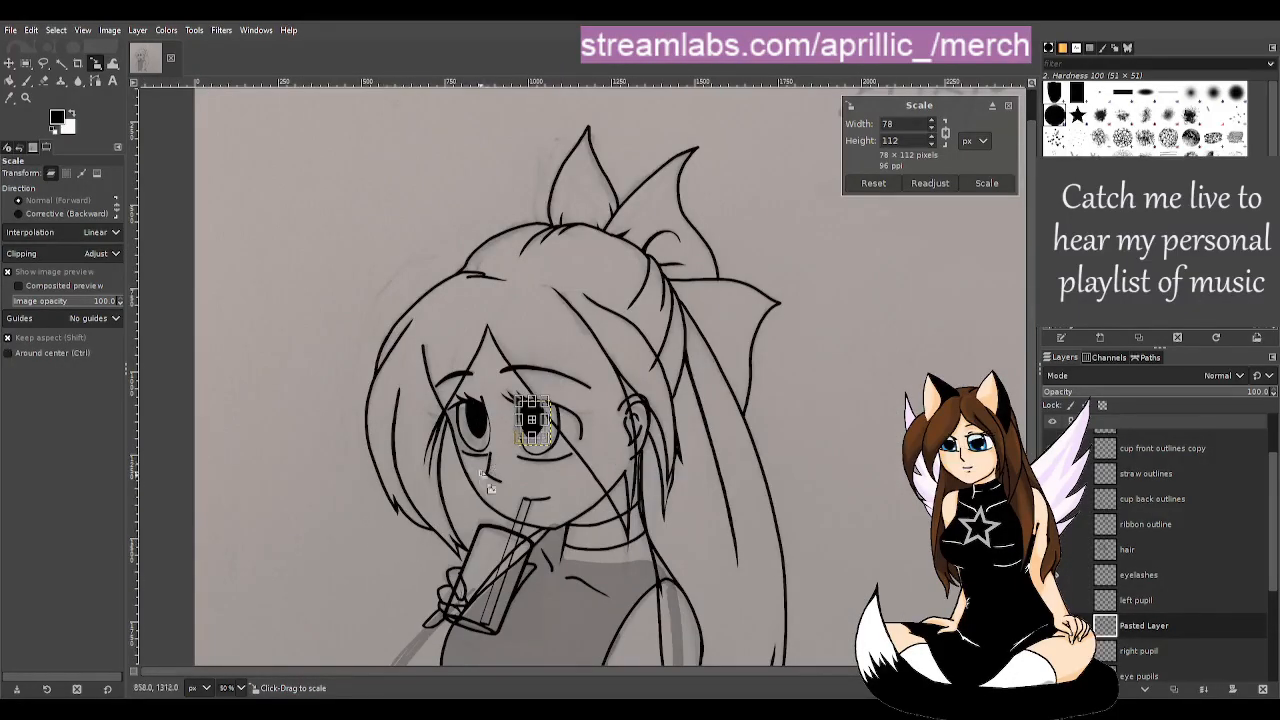
{"action": "scroll", "coordinate": [484, 484], "scroll_direction": "up", "scroll_amount": 1, "text": "ctrl"}
{"action": "scroll", "coordinate": [485, 480], "scroll_direction": "up", "scroll_amount": 1, "text": "ctrl"}
{"action": "scroll", "coordinate": [508, 416], "scroll_direction": "up", "scroll_amount": 1, "text": "ctrl"}
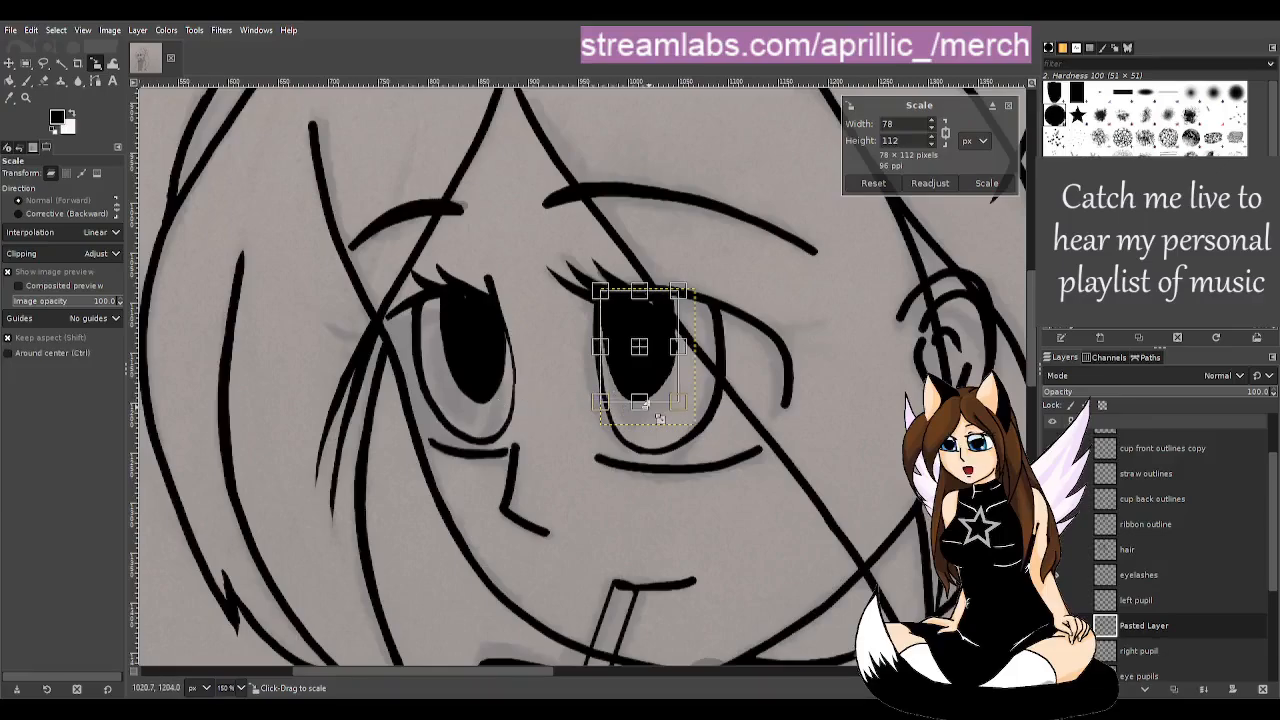
- Enlarge the right-hand pupil to 86 × 124 px, position it inside the iris against the upper eyelid, and apply the scaling
{"action": "left_click_drag", "start_coordinate": [650, 417], "coordinate": [646, 359]}
{"action": "scroll", "coordinate": [648, 358], "scroll_direction": "down", "scroll_amount": 1}
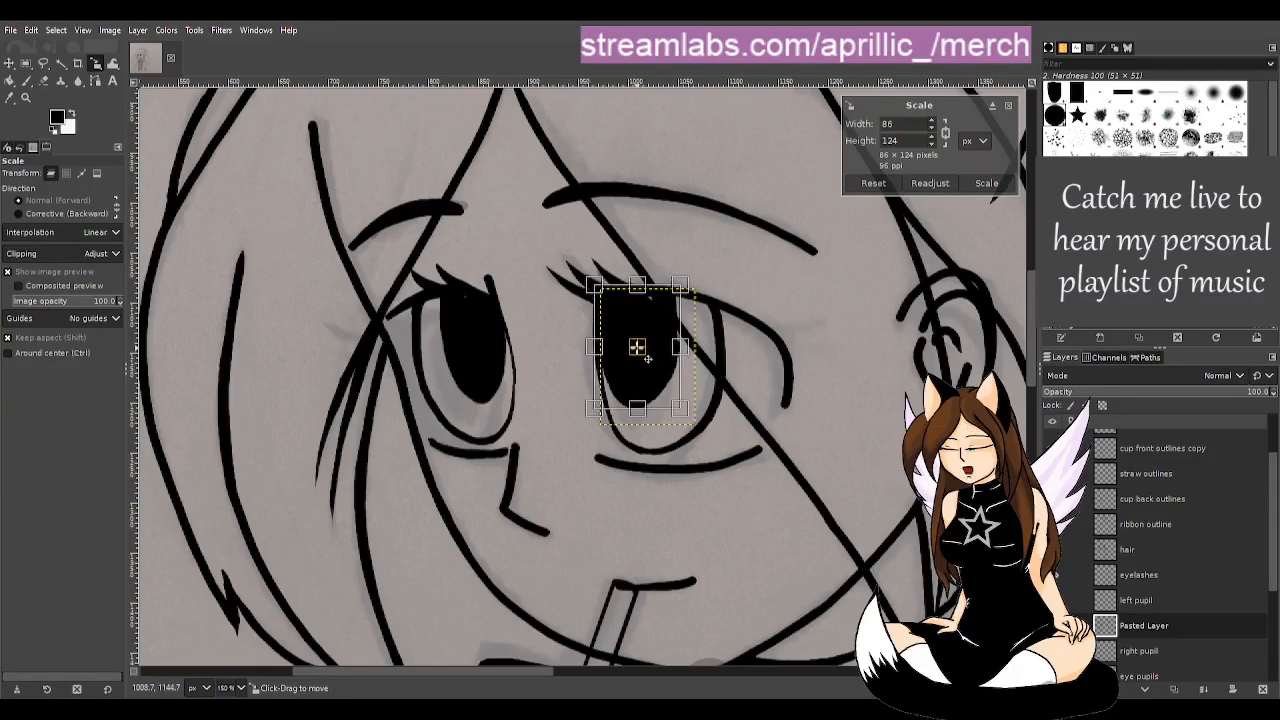
{"action": "scroll", "coordinate": [730, 490], "scroll_direction": "down", "scroll_amount": 2}
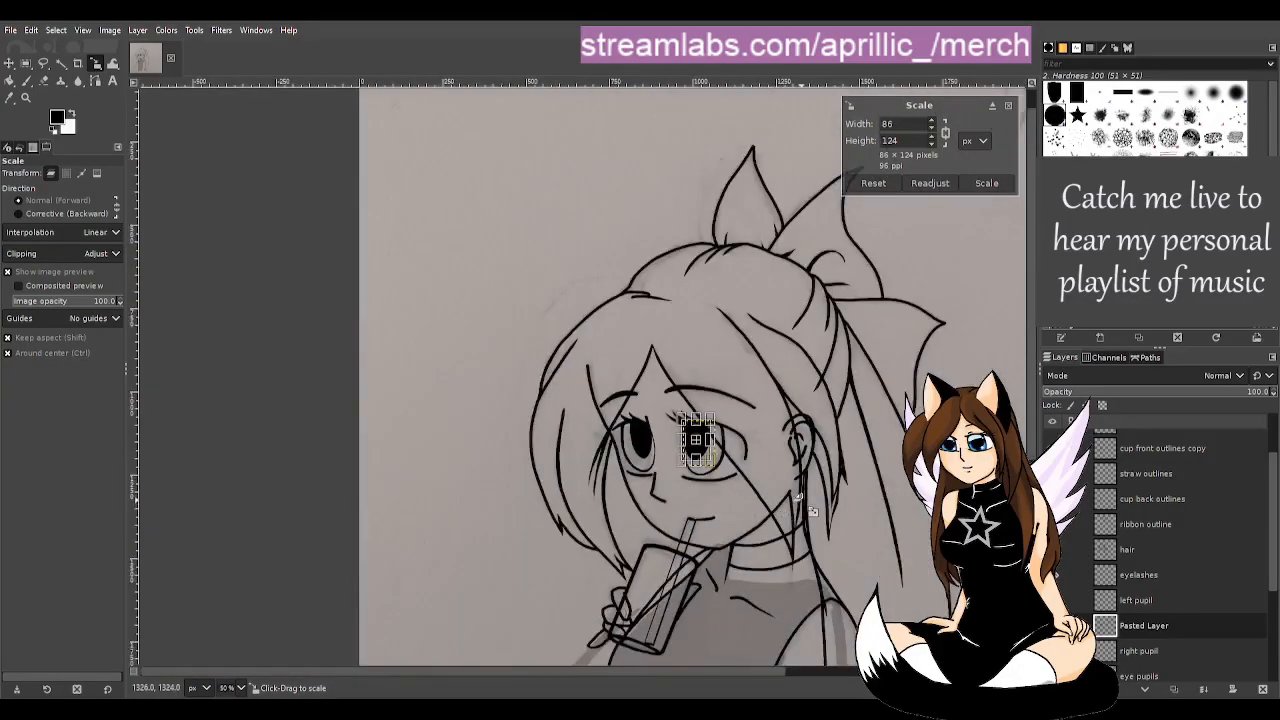
{"action": "scroll", "coordinate": [830, 550], "scroll_direction": "up", "scroll_amount": 2}
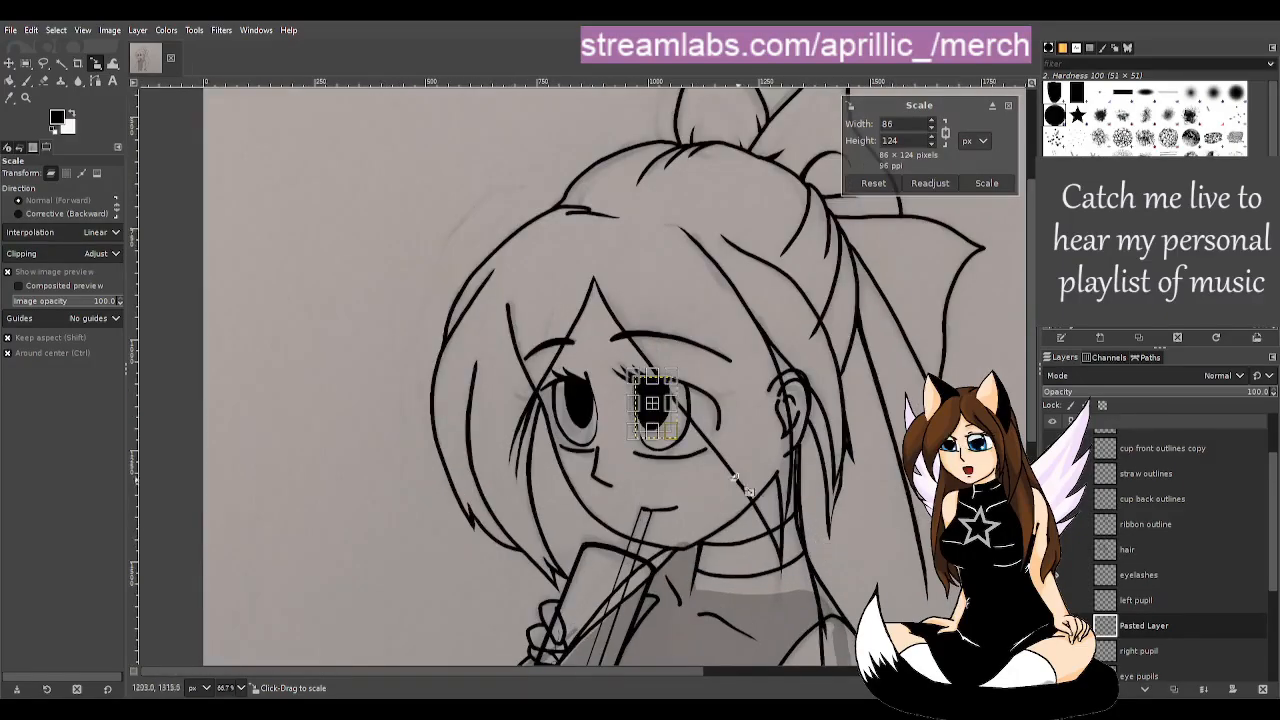
{"action": "scroll", "coordinate": [570, 365], "scroll_direction": "up", "scroll_amount": 1}
{"action": "left_click_drag", "start_coordinate": [547, 307], "coordinate": [560, 320]}
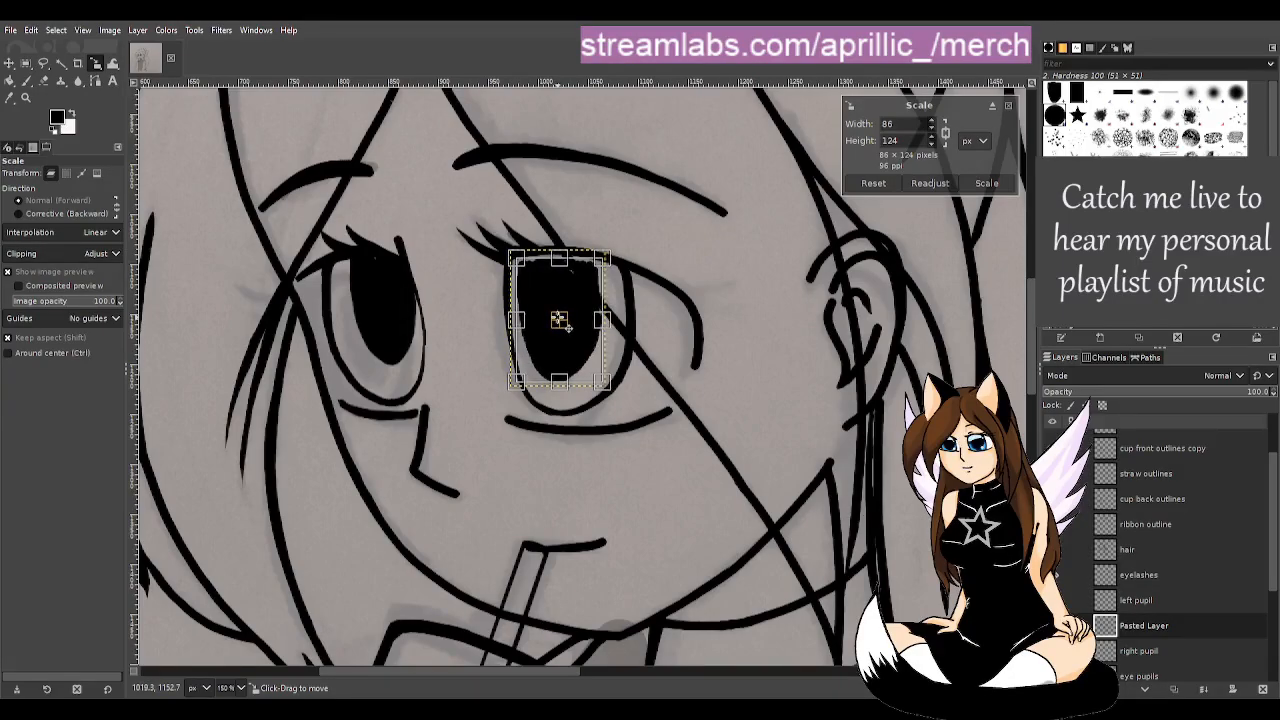
{"action": "left_click", "coordinate": [995, 185]}
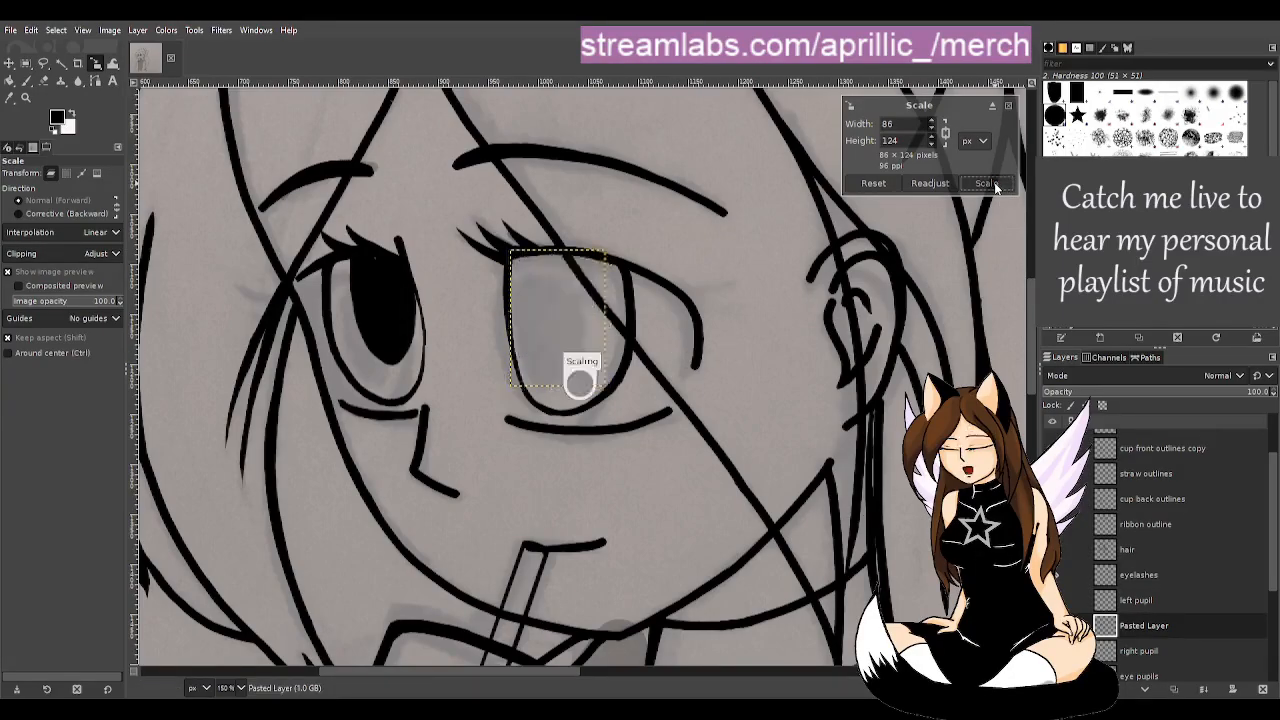
- On the right pupil layer, paint black along the right-hand pupil's upper edge to close the gap to the eyelid line
{"action": "left_click", "coordinate": [1160, 651]}
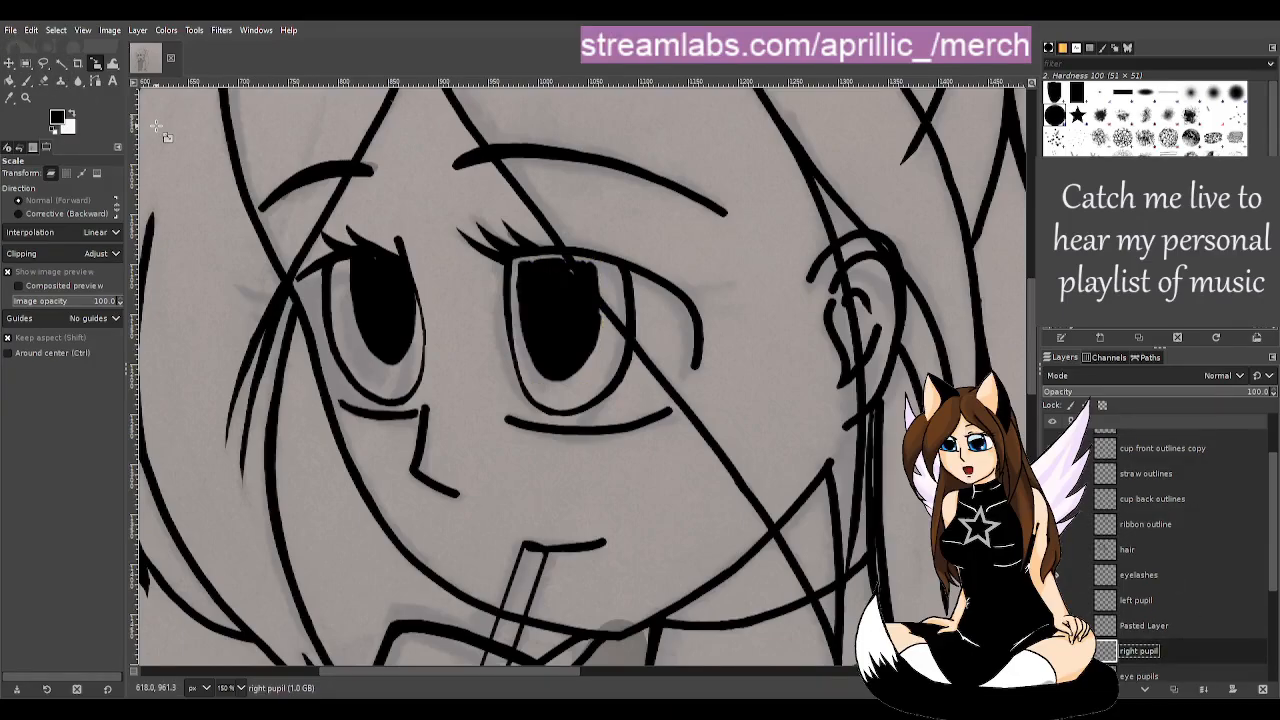
{"action": "key", "text": "p"}
{"action": "left_click_drag", "start_coordinate": [556, 270], "coordinate": [586, 268]}
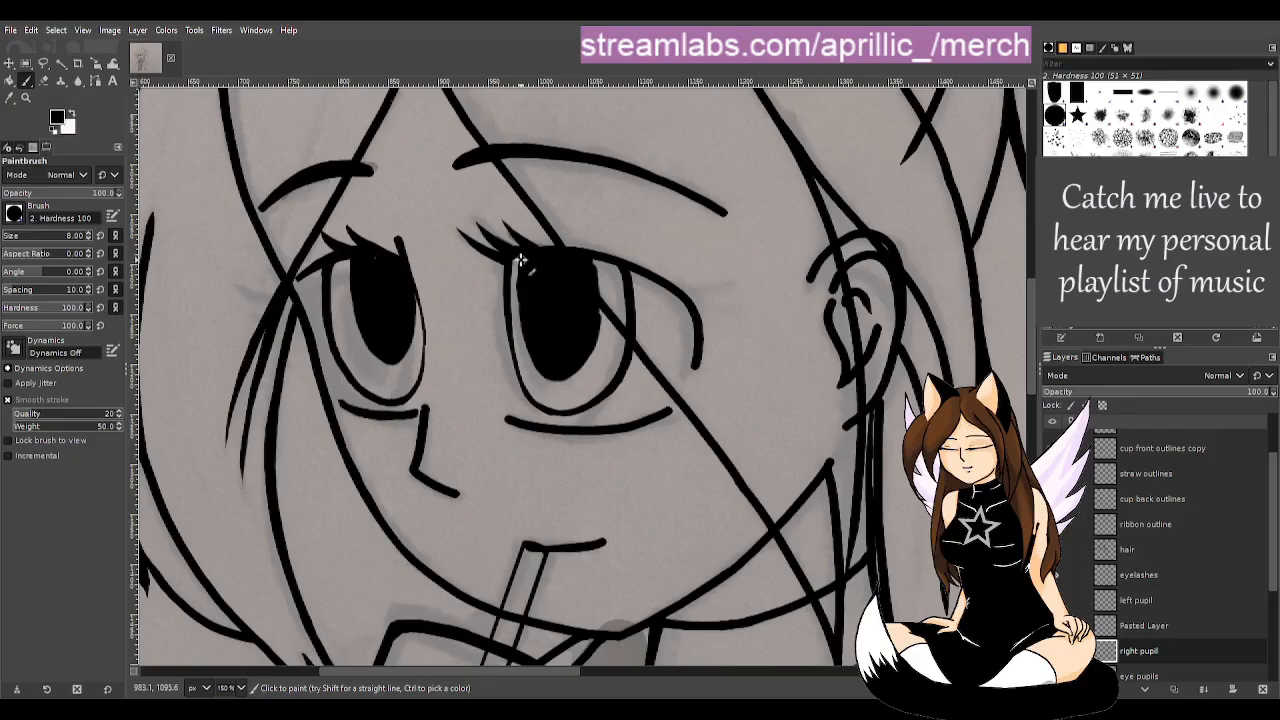
{"action": "left_click_drag", "start_coordinate": [519, 259], "coordinate": [524, 291]}
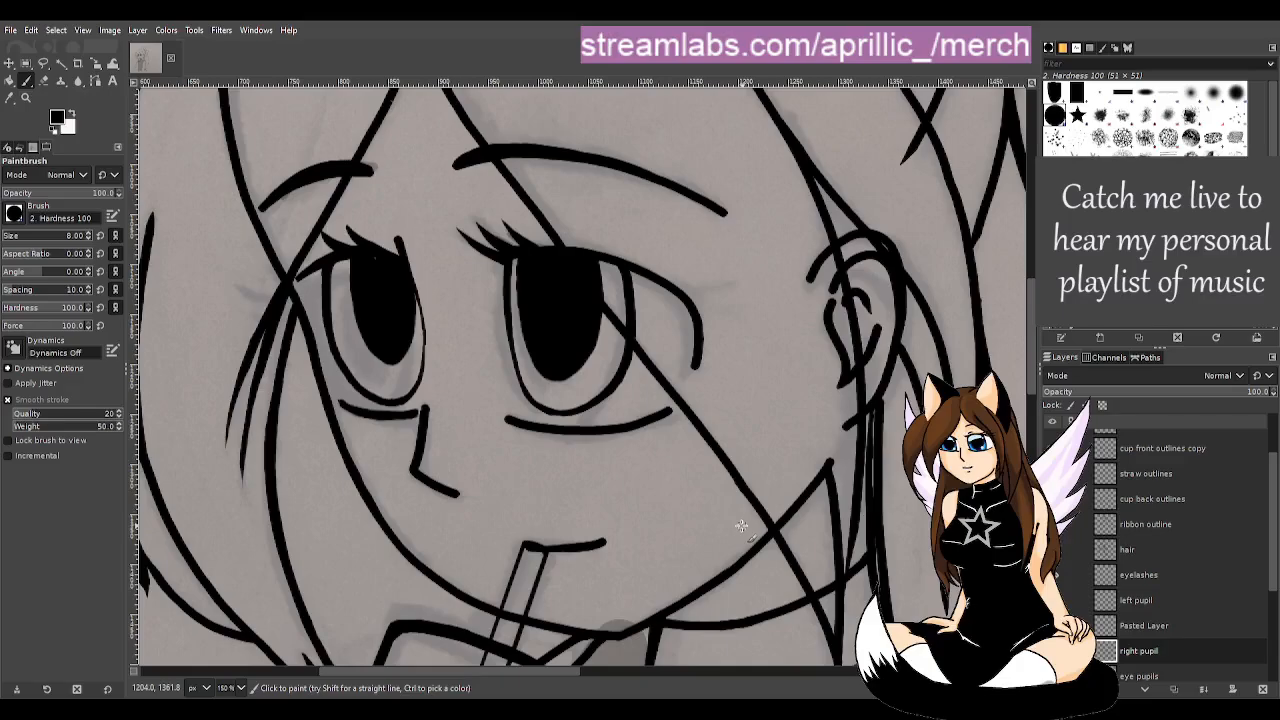
- Scale the left pupil layer proportionally to 75 × 123 px, shift it slightly down toward the nose, and apply the scaling
{"action": "key", "text": "shift+s"}
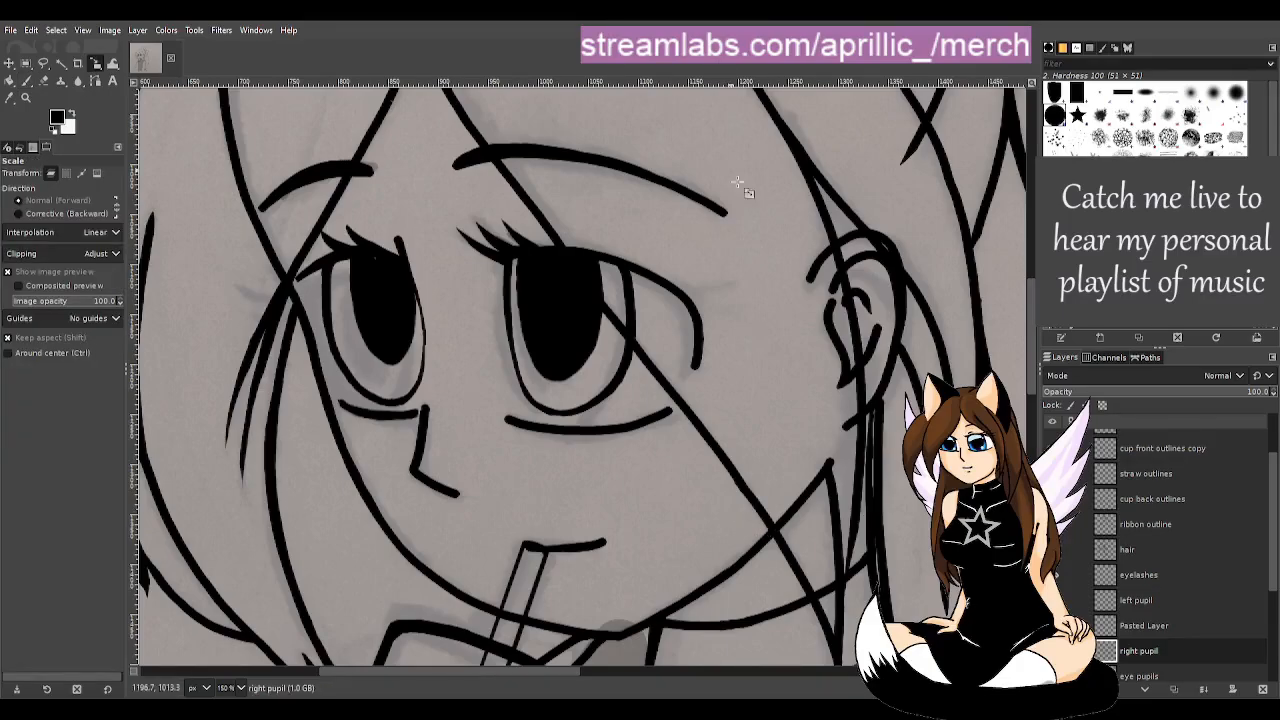
{"action": "scroll", "coordinate": [758, 523], "scroll_direction": "down", "scroll_amount": 4}
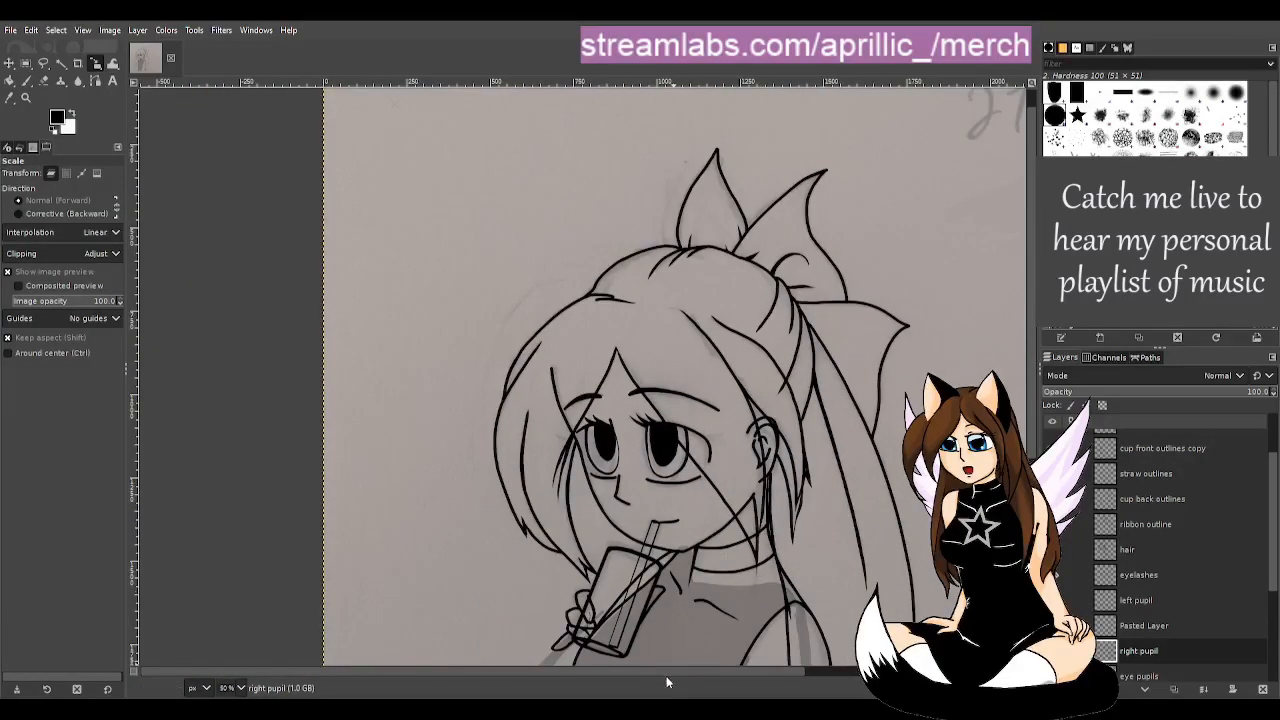
{"action": "scroll", "coordinate": [672, 670], "scroll_direction": "right", "scroll_amount": 2}
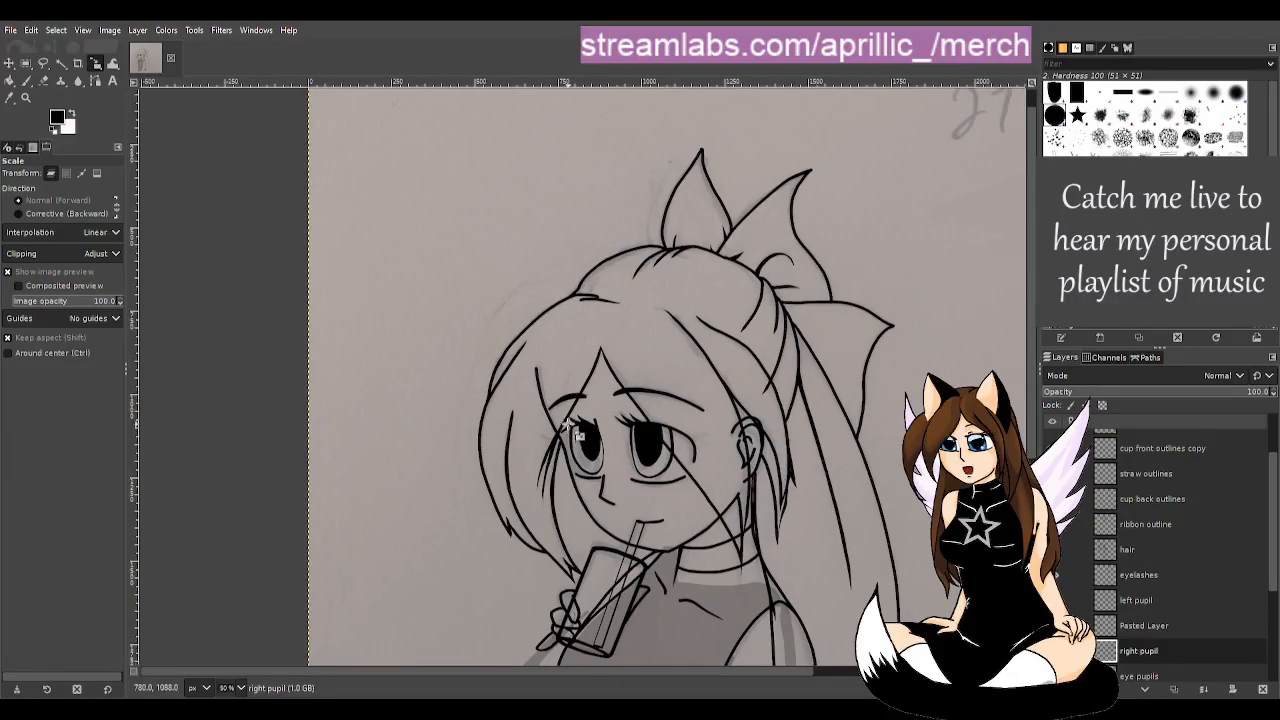
{"action": "scroll", "coordinate": [824, 546], "scroll_direction": "down", "scroll_amount": 3}
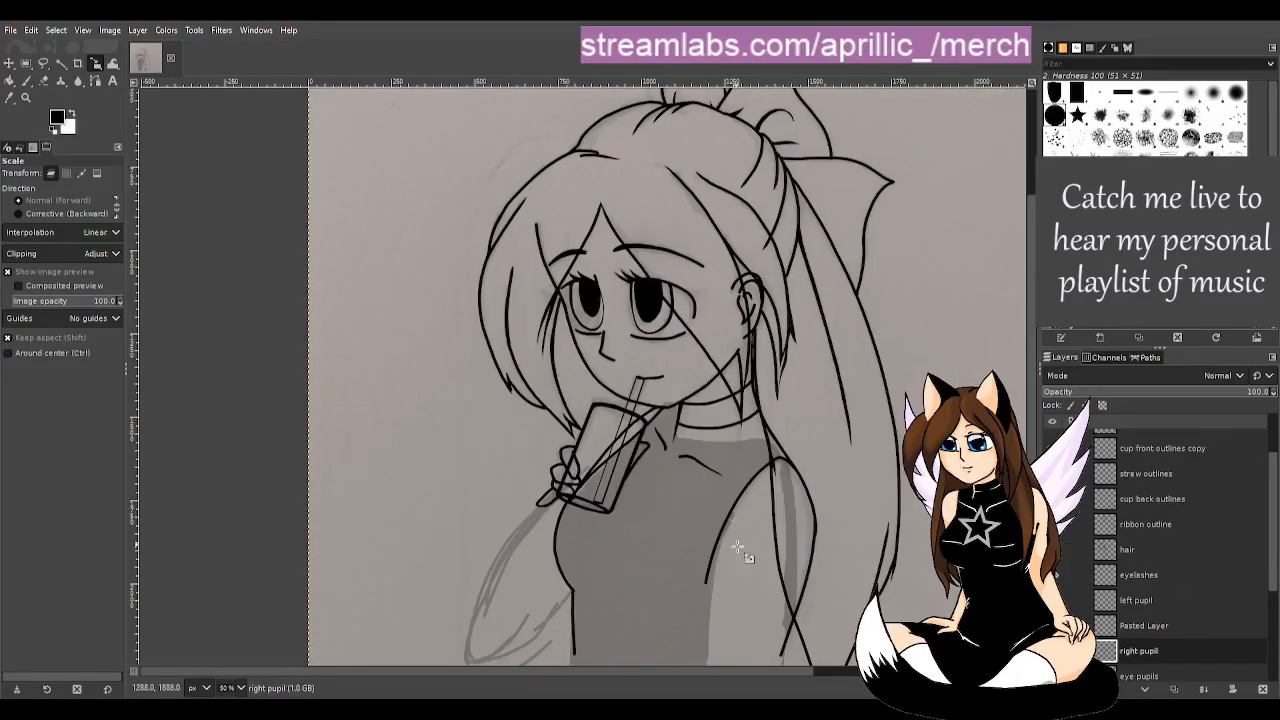
{"action": "scroll", "coordinate": [752, 674], "scroll_direction": "right", "scroll_amount": 5}
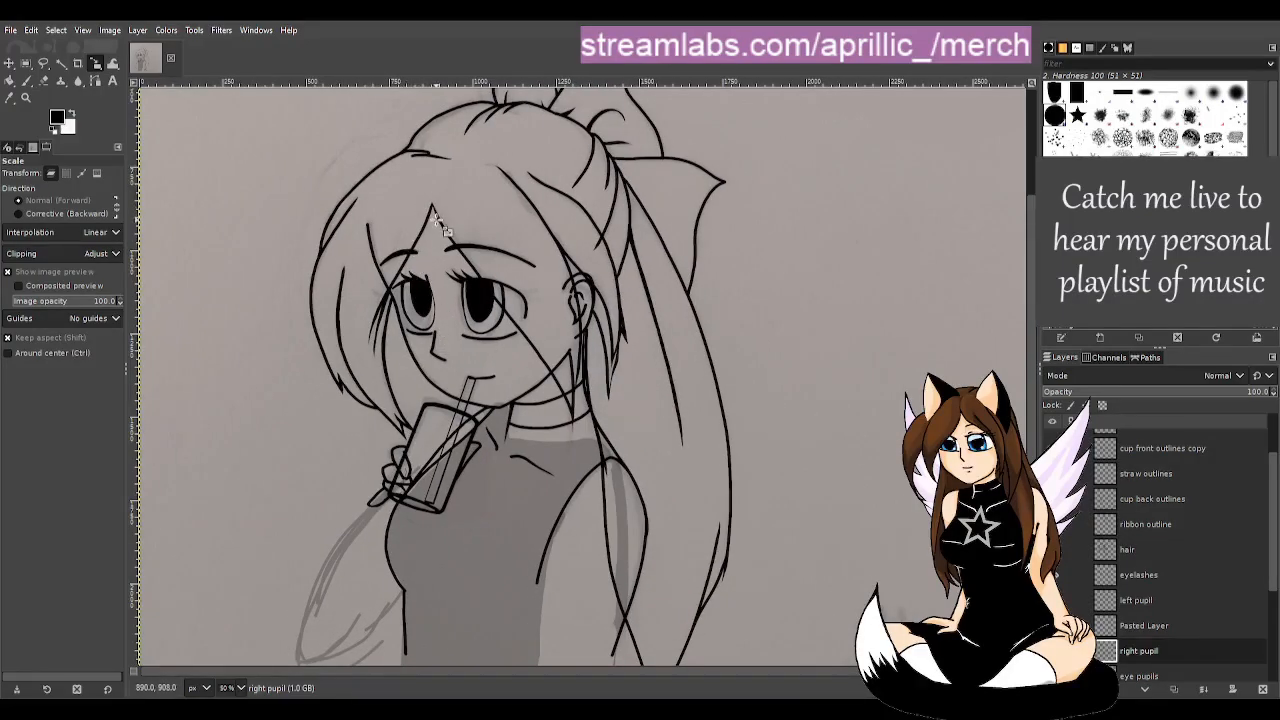
{"action": "double_click", "coordinate": [1136, 625]}
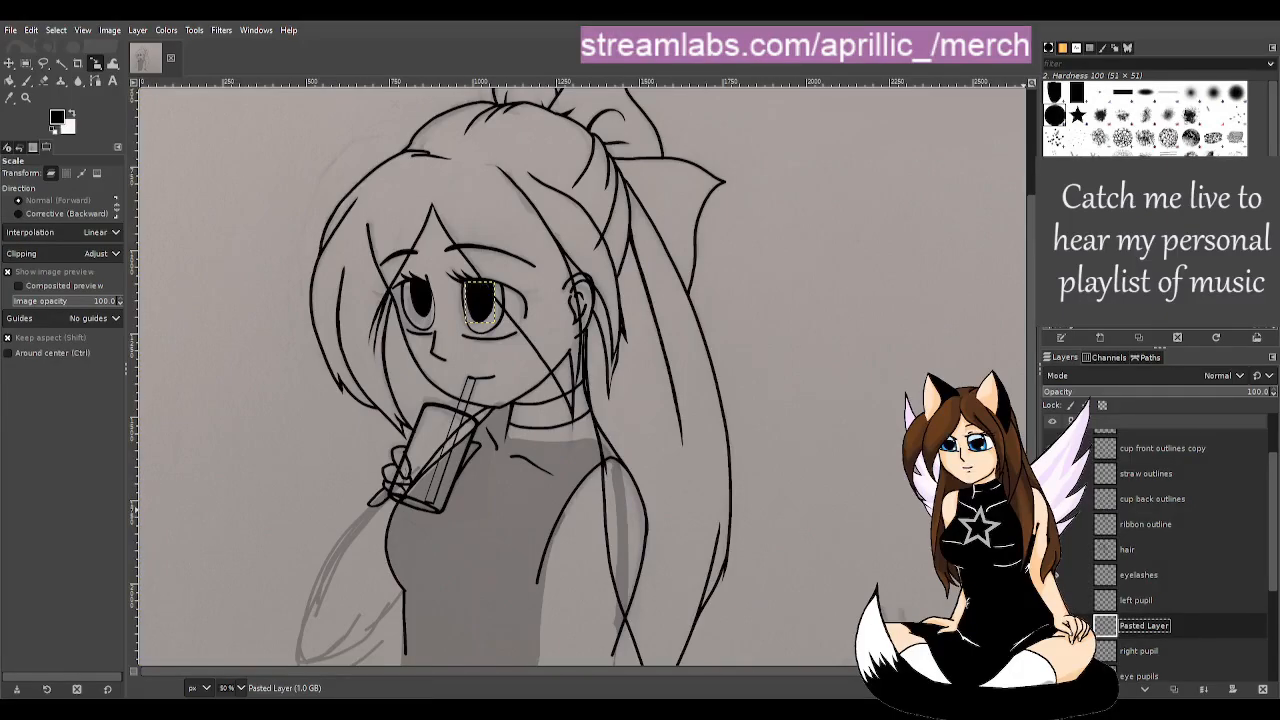
{"action": "double_click", "coordinate": [1145, 652]}
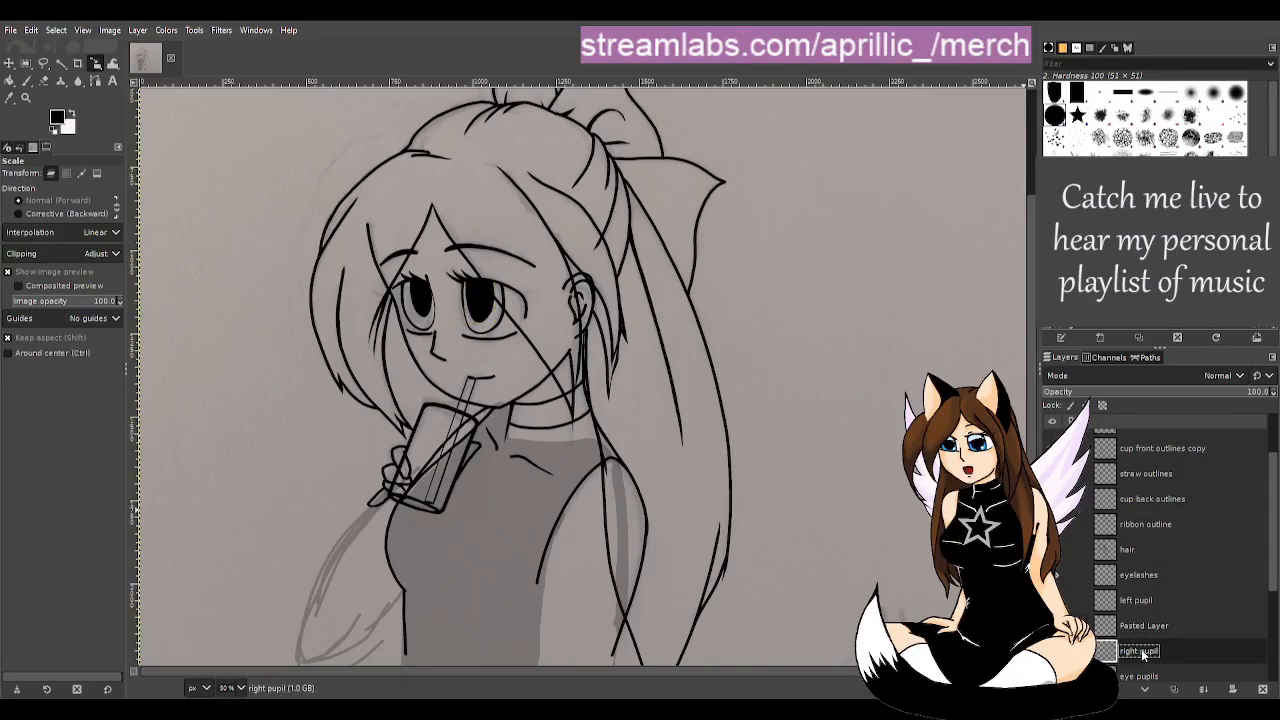
{"action": "double_click", "coordinate": [1138, 600]}
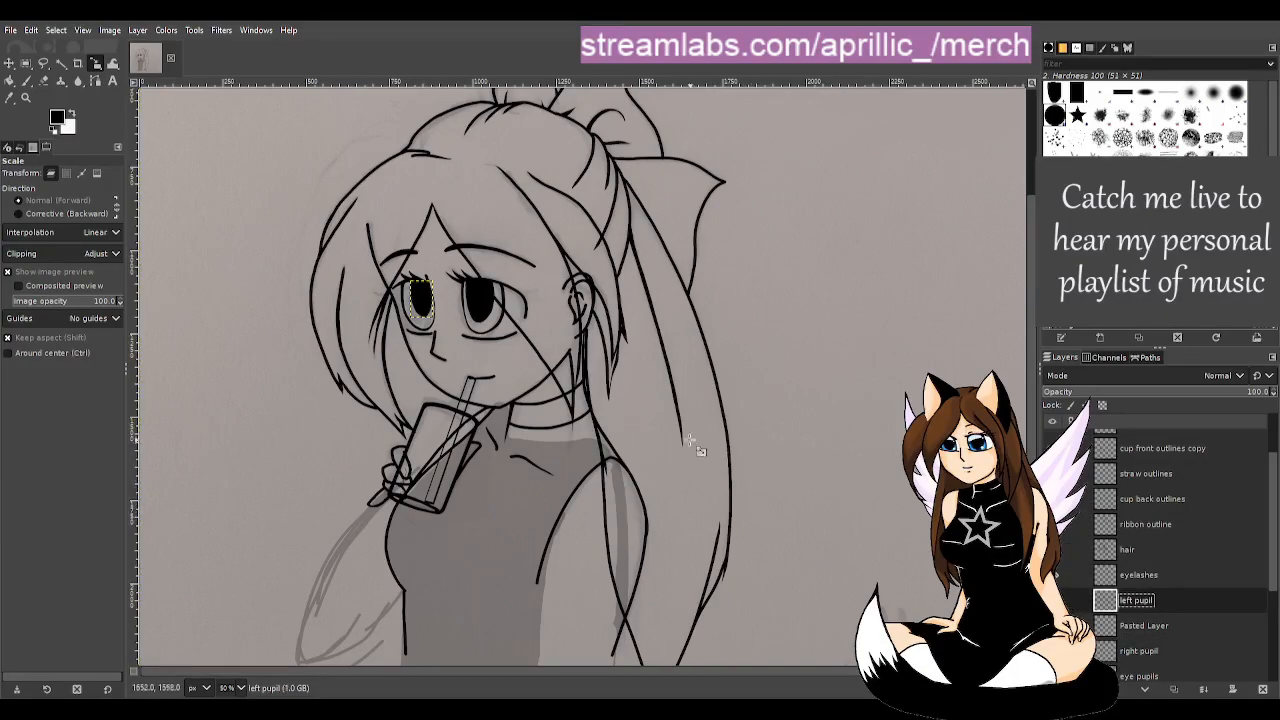
{"action": "scroll", "coordinate": [407, 321], "scroll_direction": "up", "scroll_amount": 2}
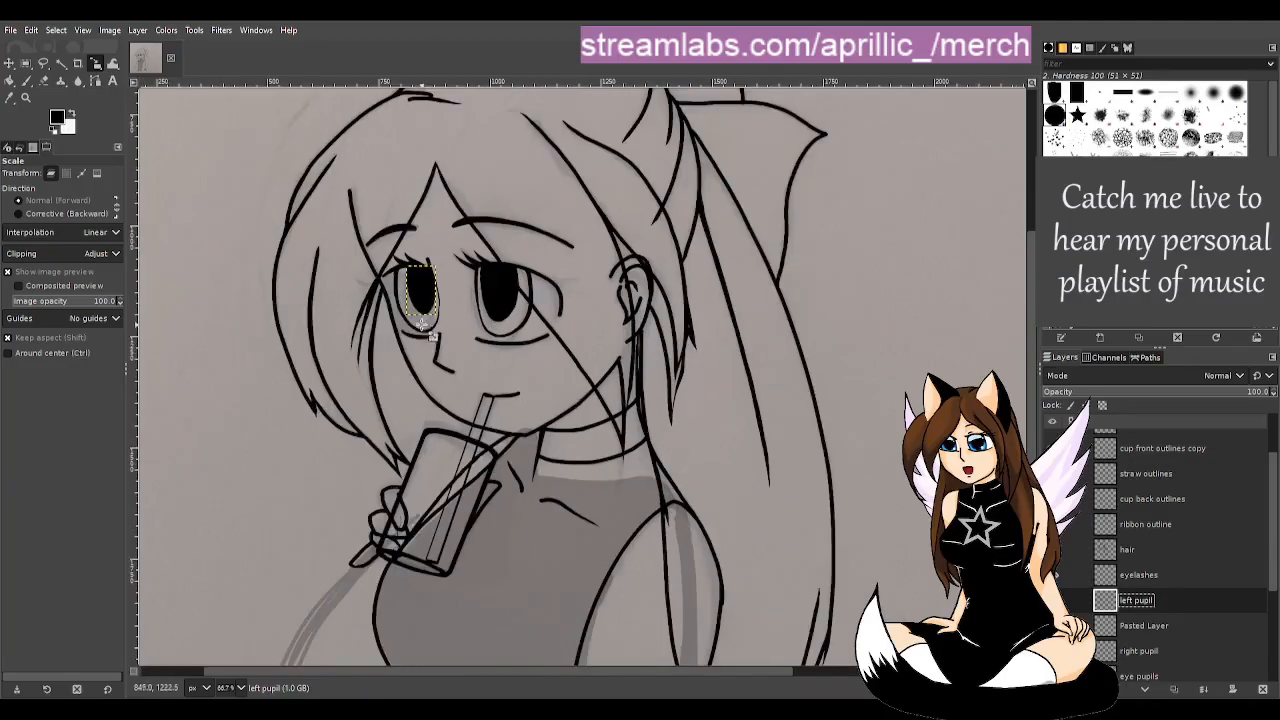
{"action": "left_click", "coordinate": [437, 290]}
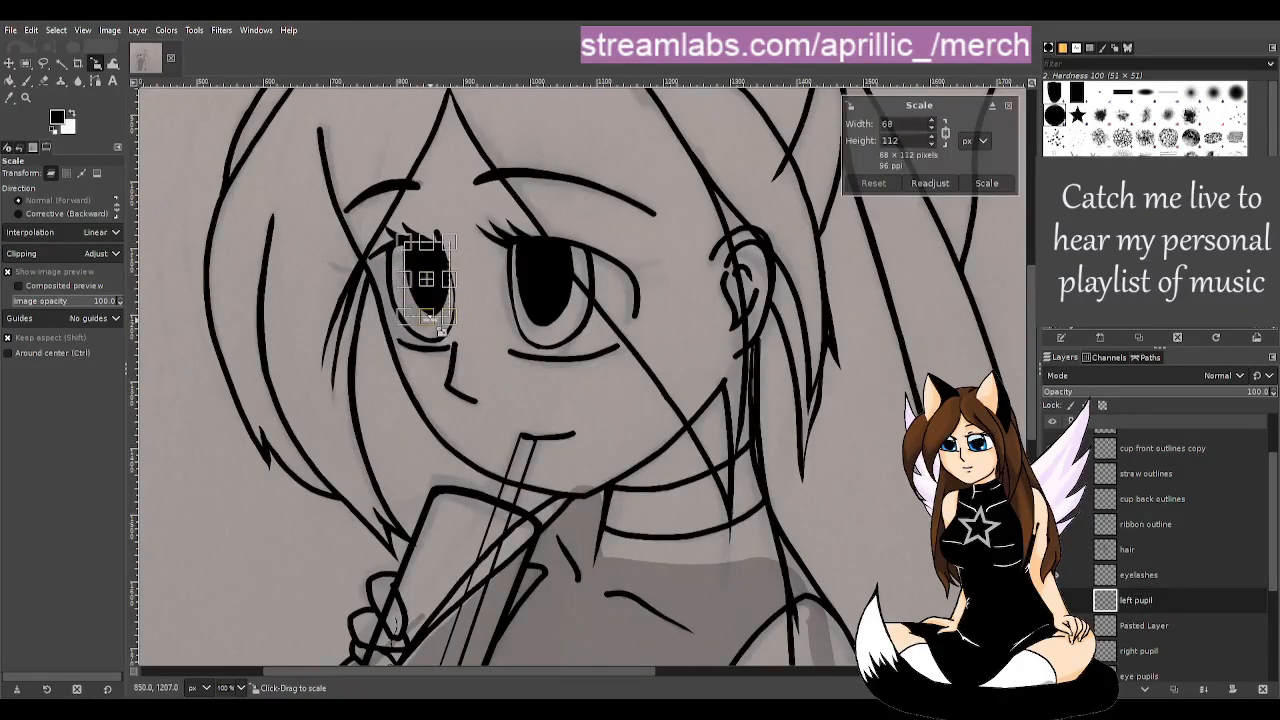
{"action": "left_click_drag", "start_coordinate": [446, 318], "coordinate": [440, 336]}
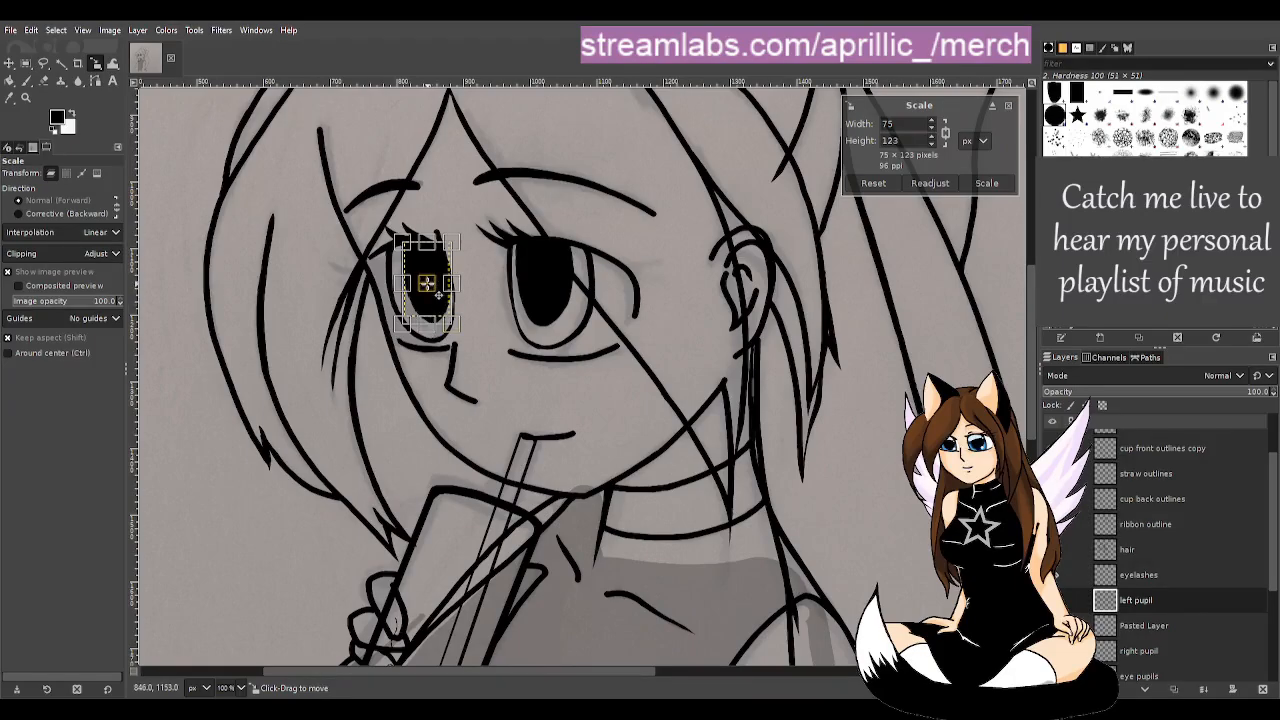
{"action": "left_click_drag", "start_coordinate": [434, 290], "coordinate": [441, 297]}
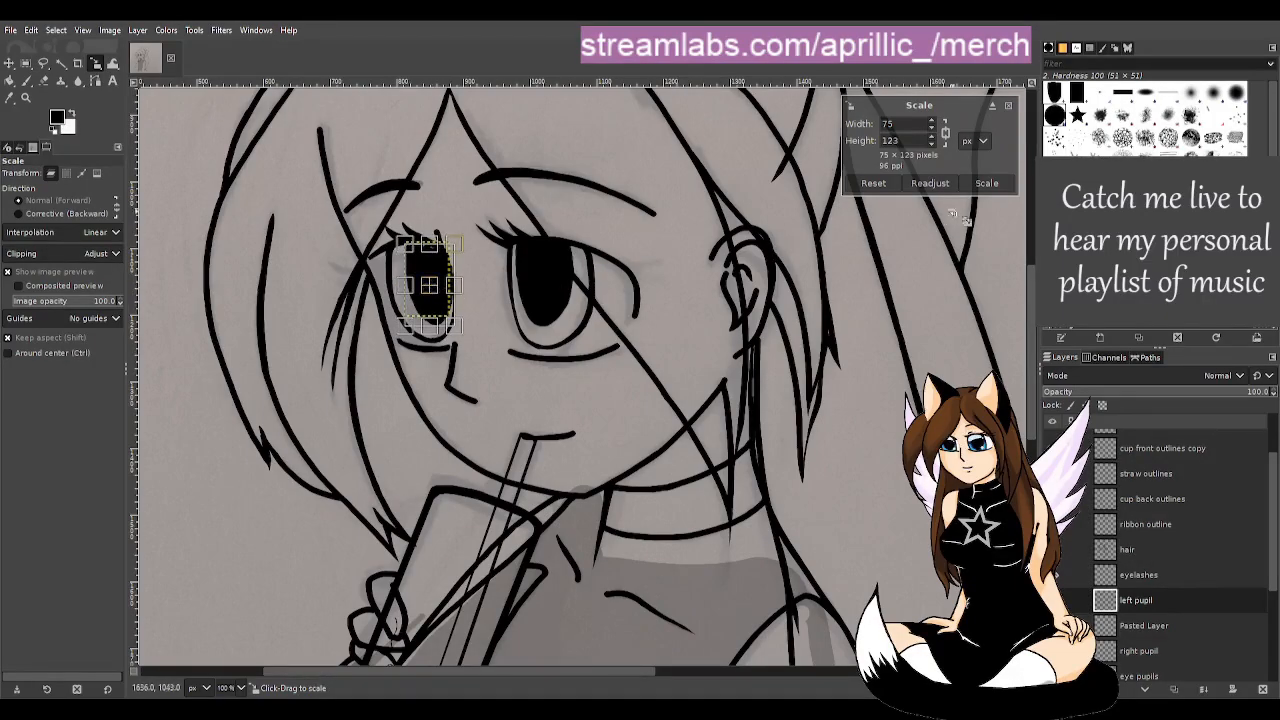
{"action": "left_click", "coordinate": [985, 184]}
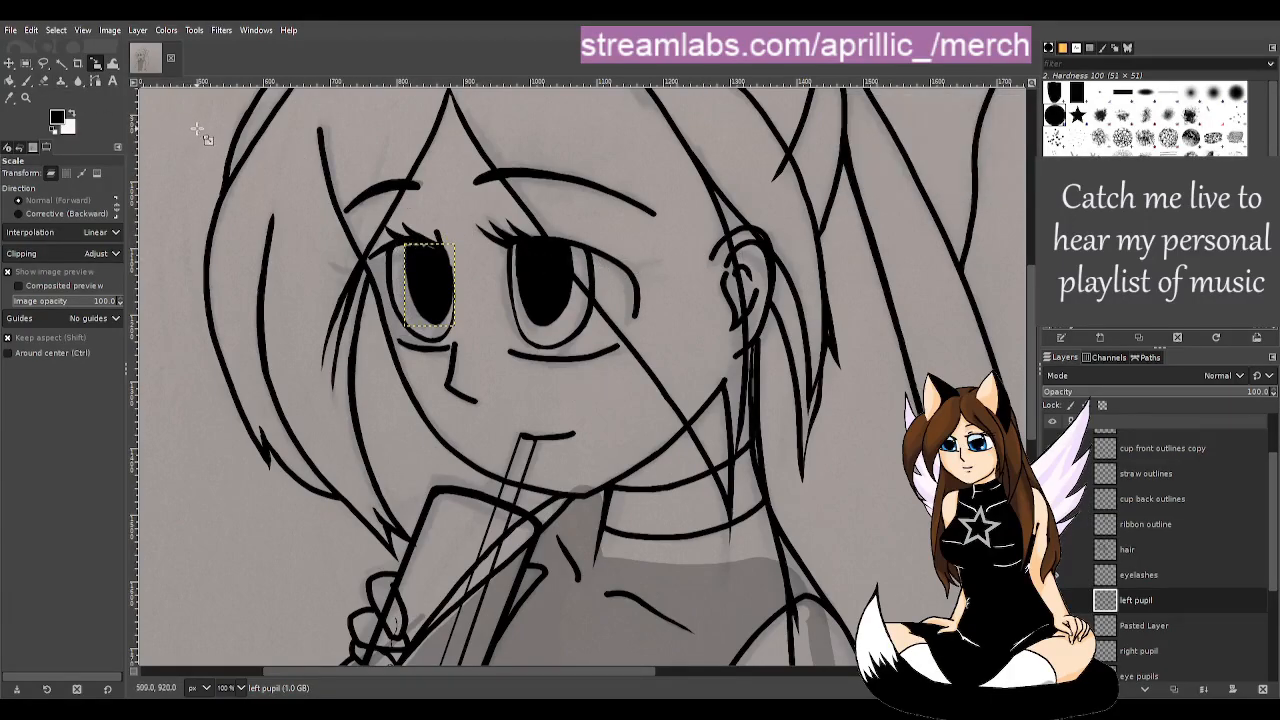
- Inspect the left pupil, Pasted Layer and right pupil layers against the whole drawing
{"action": "key", "text": "p"}
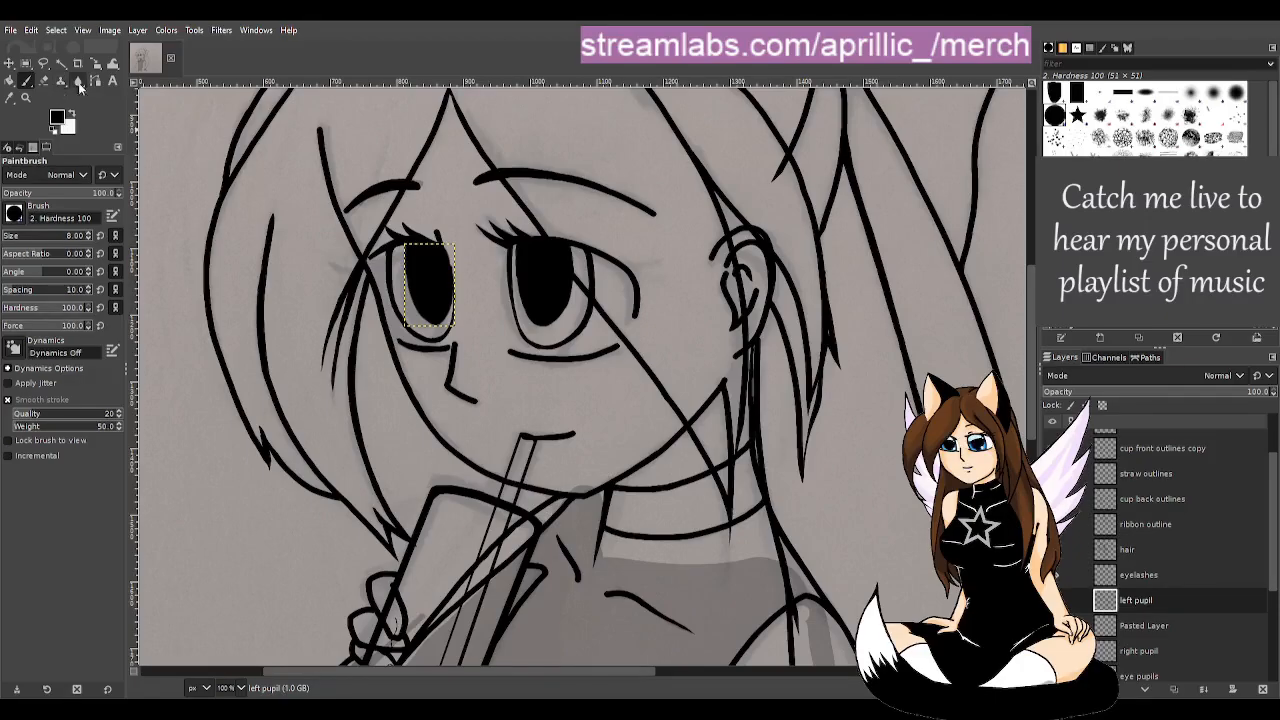
{"action": "key", "text": "shift+ctrl+j"}
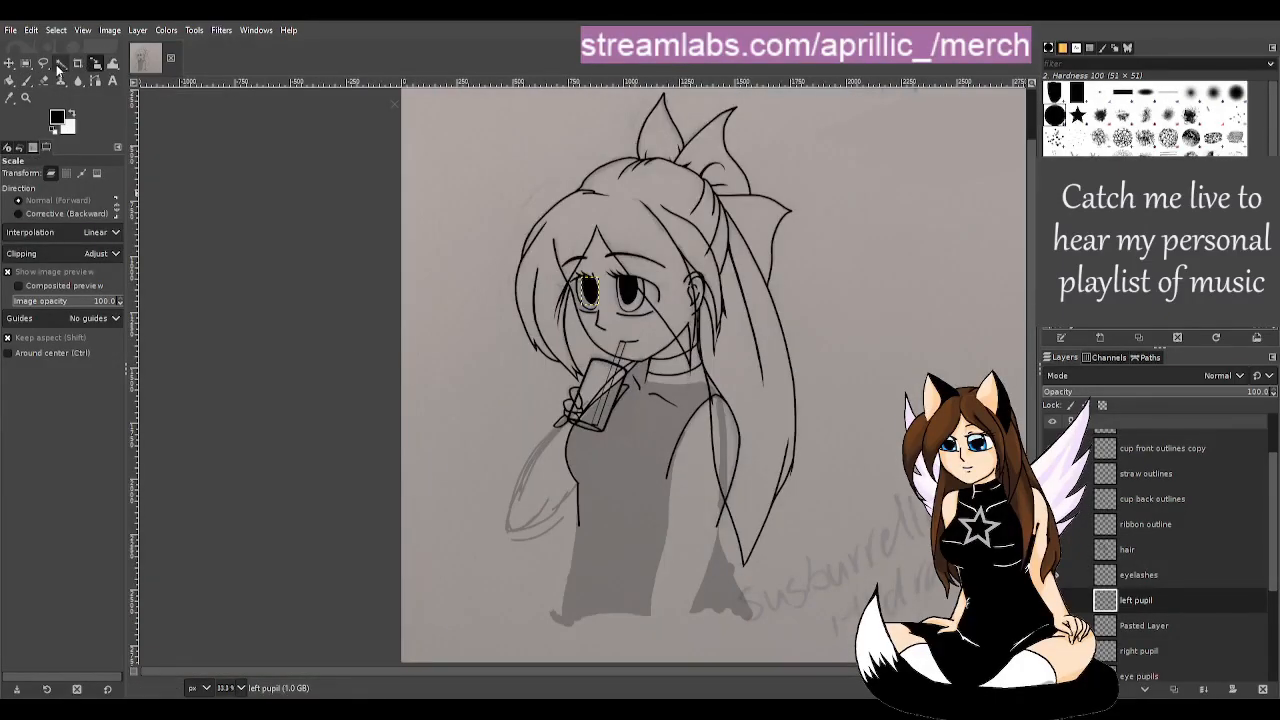
{"action": "left_click", "coordinate": [61, 62]}
{"action": "left_click", "coordinate": [1168, 627]}
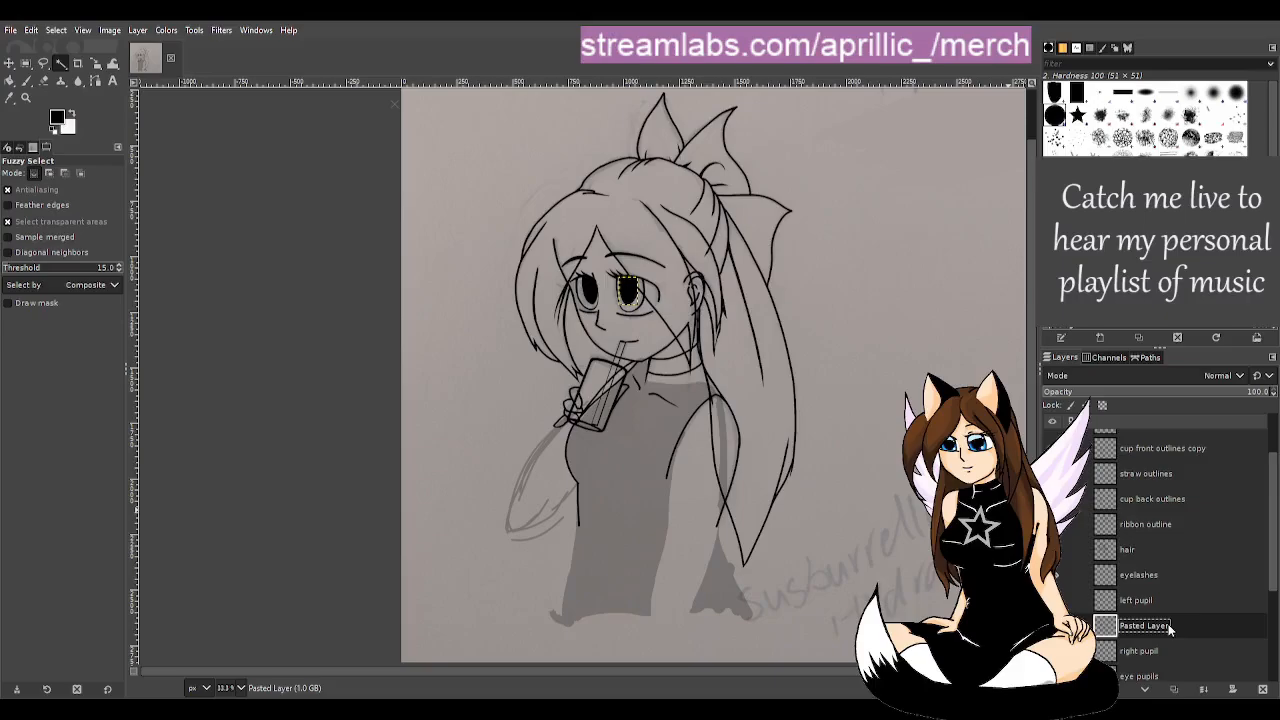
{"action": "left_click", "coordinate": [1143, 652]}
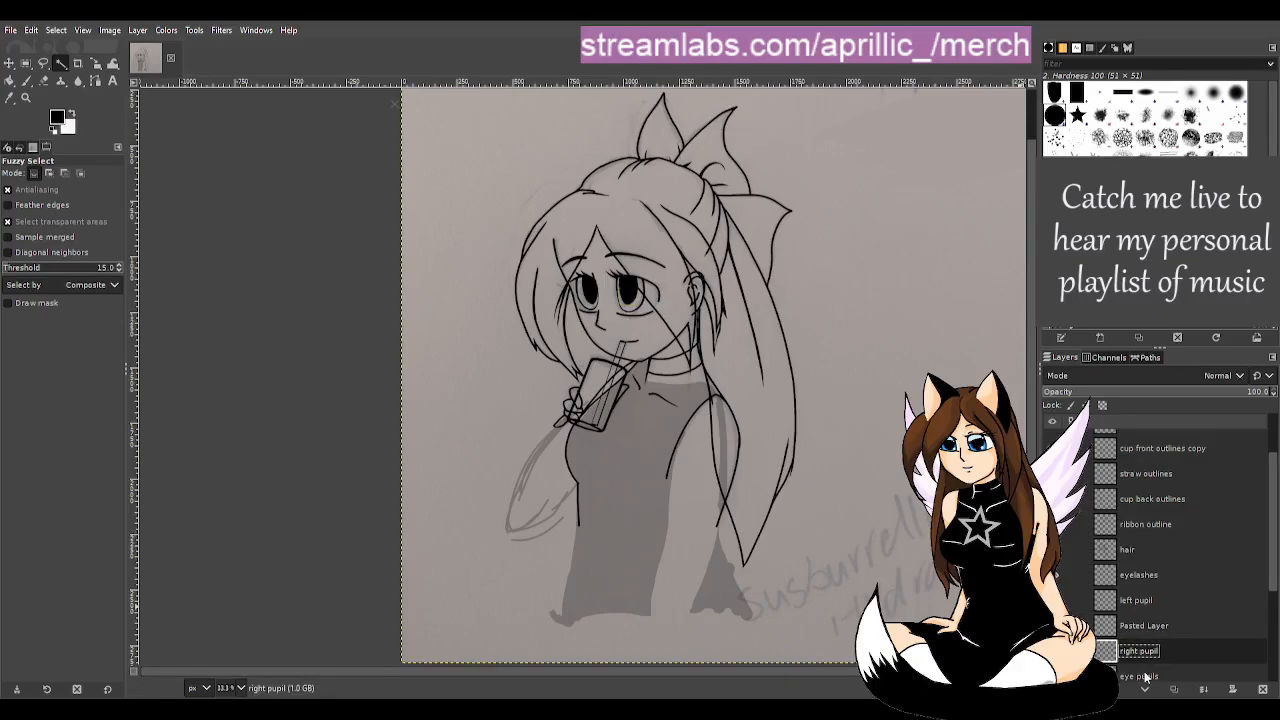
{"action": "scroll", "coordinate": [682, 372], "scroll_direction": "down", "scroll_amount": 1}
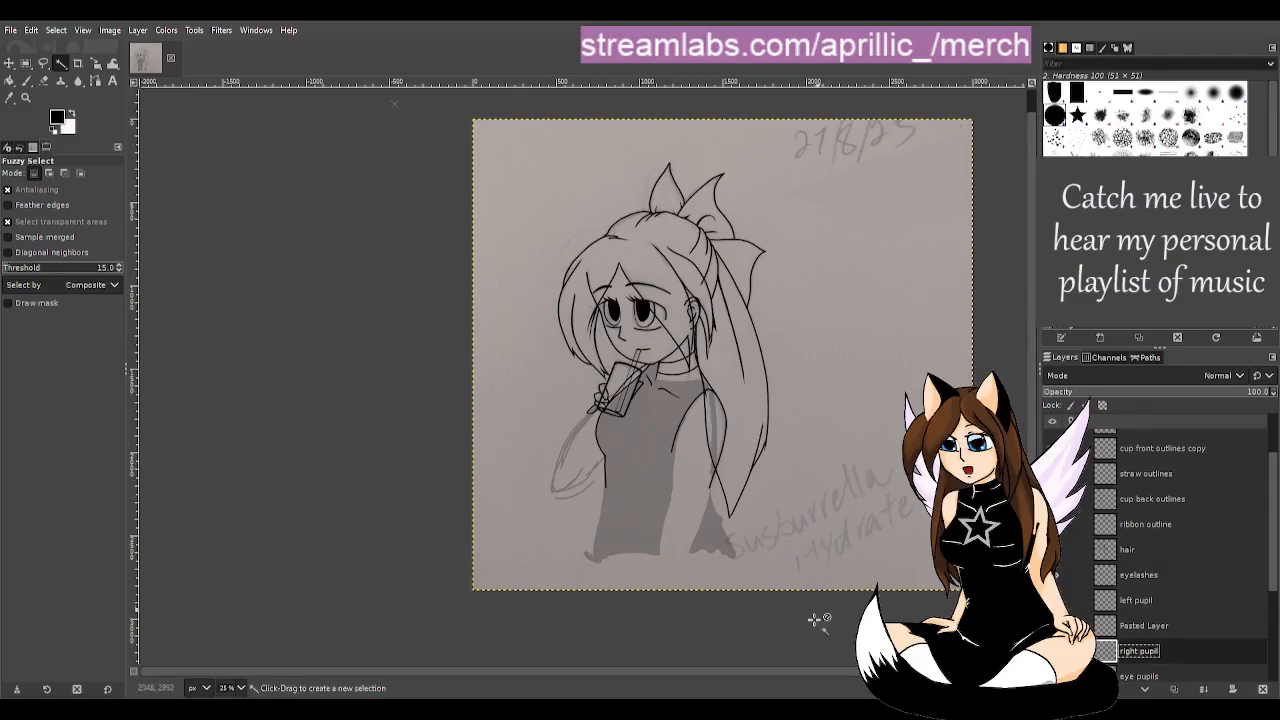
{"action": "left_click_drag", "start_coordinate": [802, 674], "coordinate": [842, 675]}
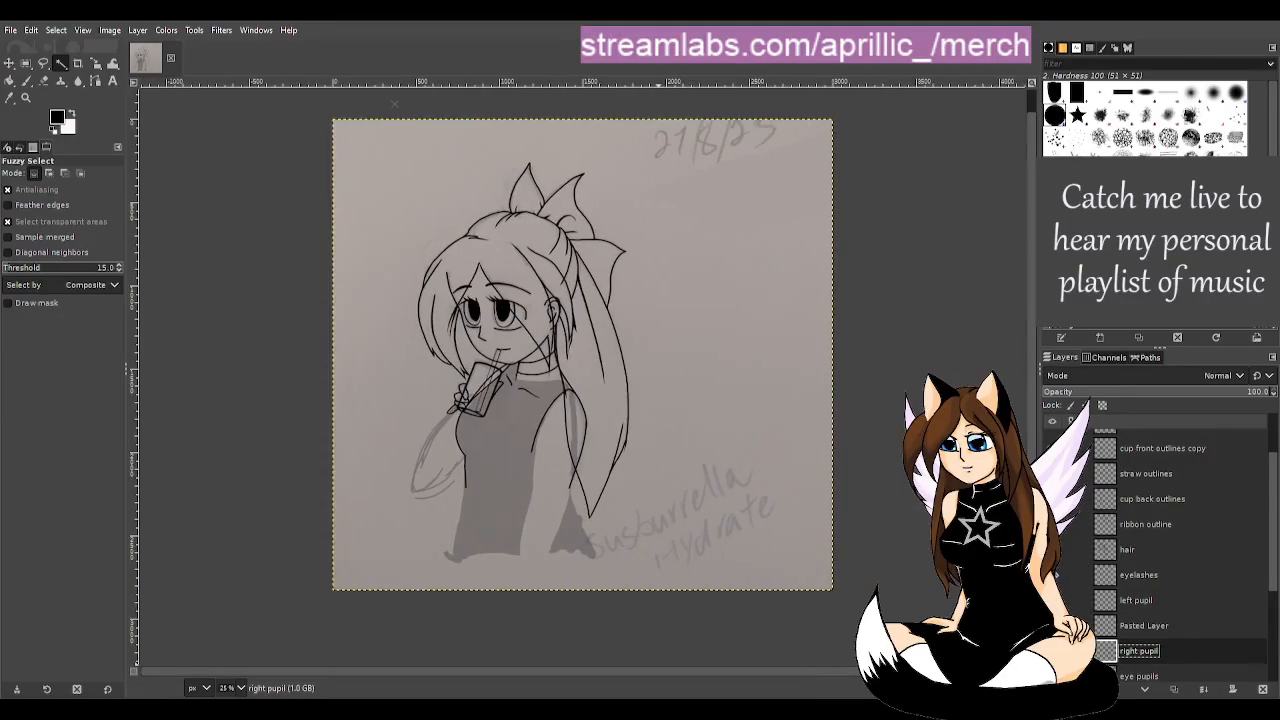
{"action": "scroll", "coordinate": [1160, 555], "scroll_direction": "down", "scroll_amount": 1}
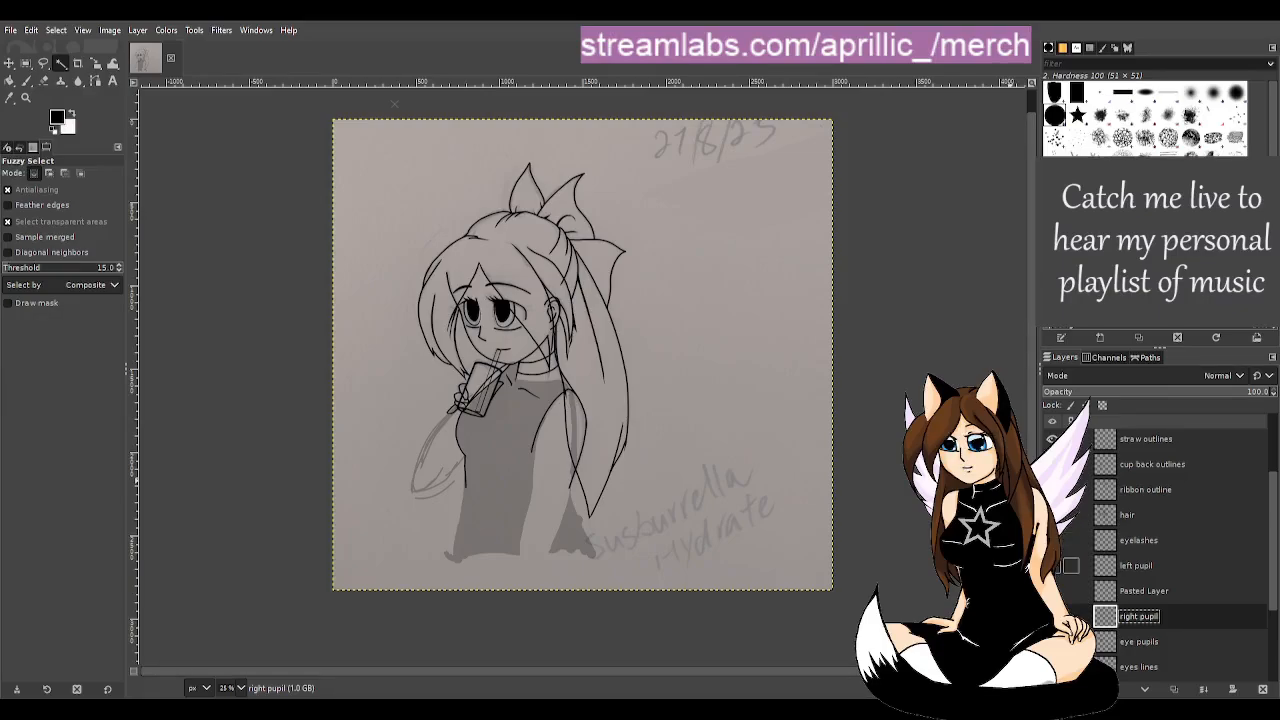
{"action": "scroll", "coordinate": [1071, 607], "scroll_direction": "down", "scroll_amount": 1}
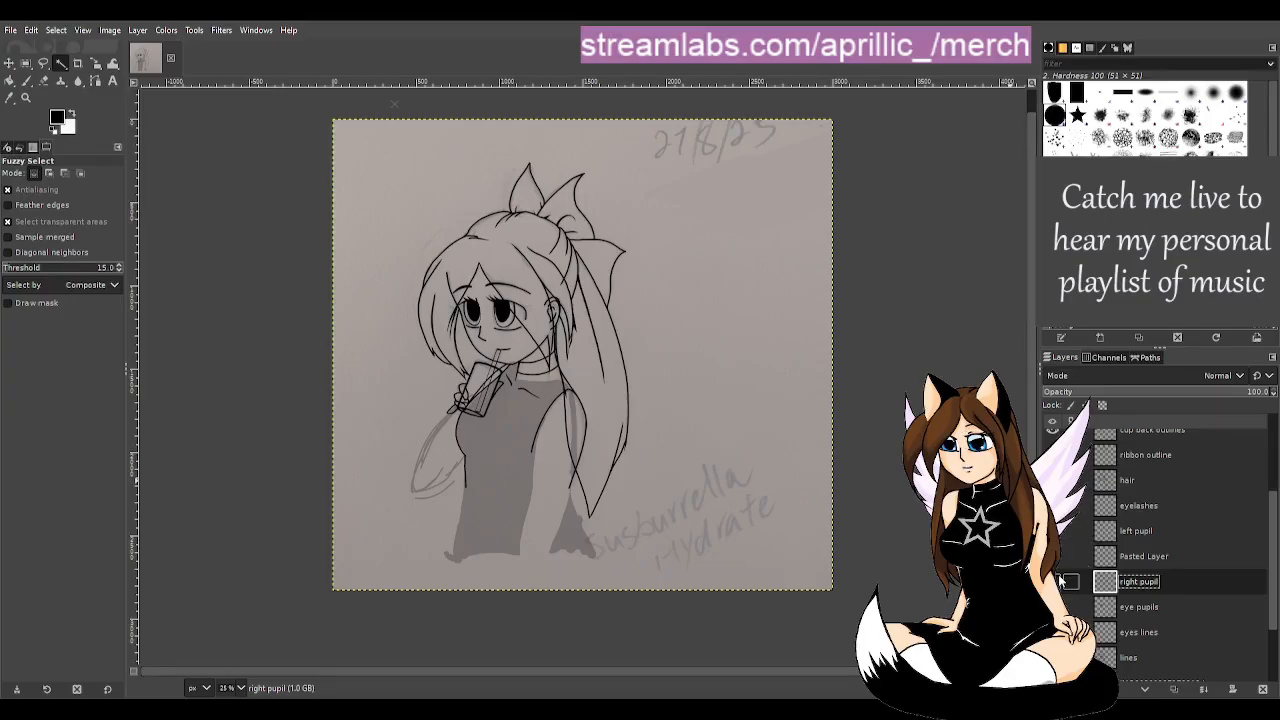
- Hide the pupils in both eyes and restore them to check which layer holds them
{"action": "key", "text": "Delete"}
{"action": "left_click", "coordinate": [1052, 531]}
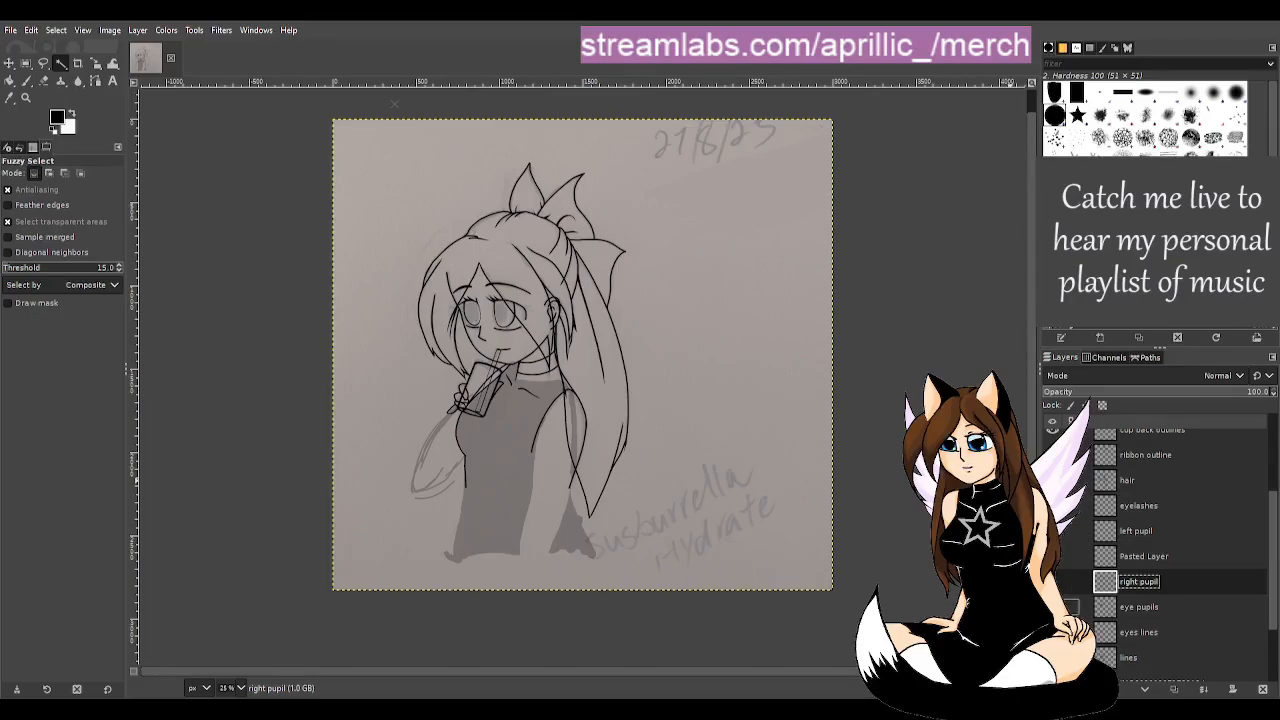
{"action": "key", "text": "ctrl+z"}
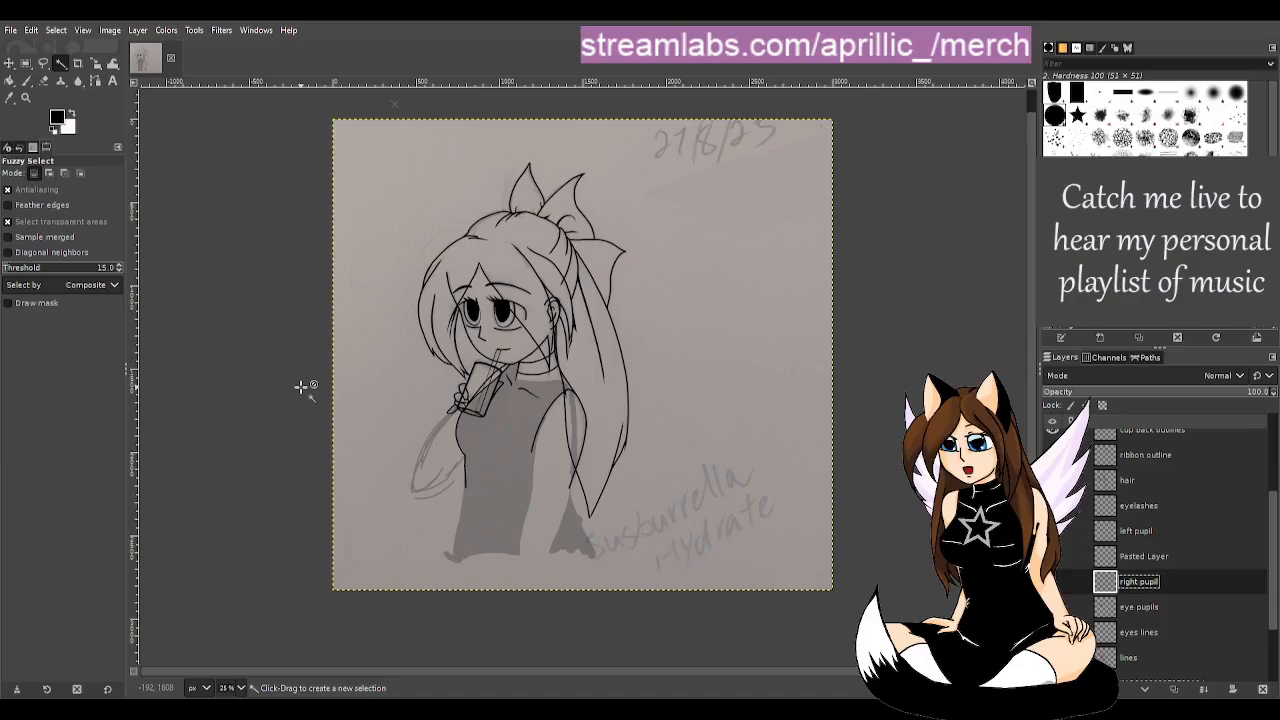
- Delete the redundant left pupil, Pasted Layer and right pupil layers, keeping the eye pupils layer
{"action": "scroll", "coordinate": [362, 330], "scroll_direction": "up", "scroll_amount": 3}
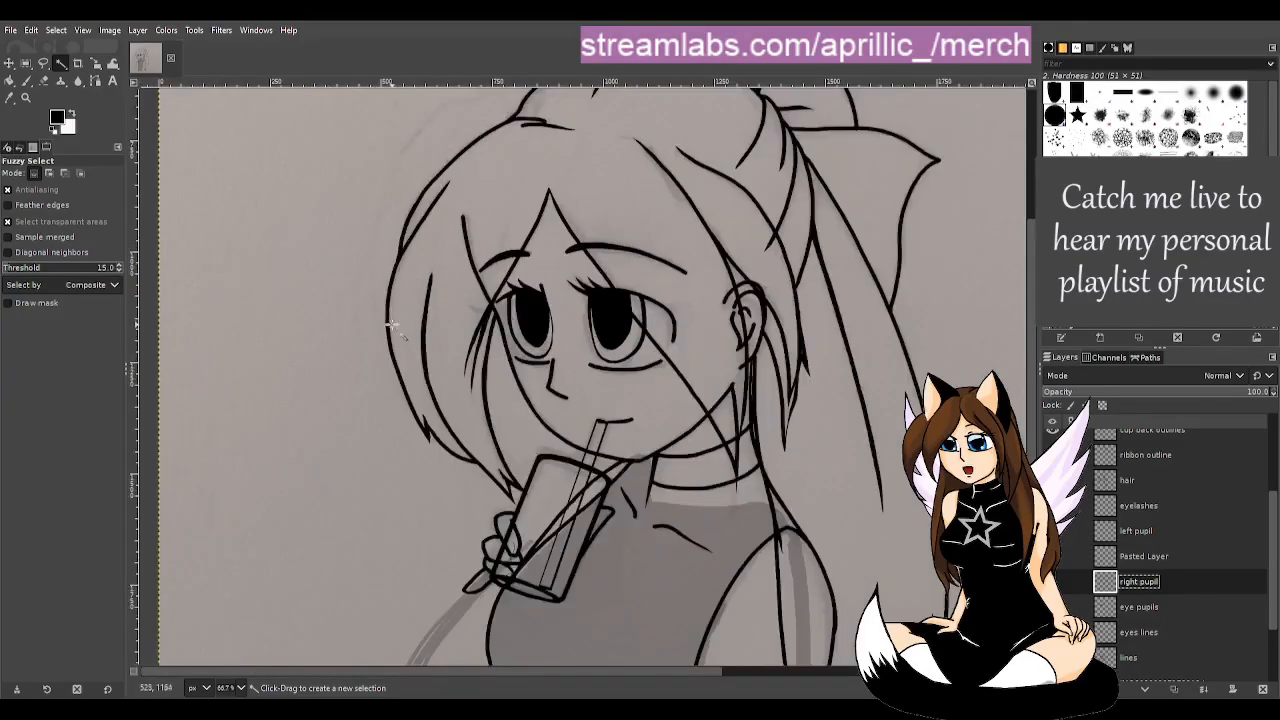
{"action": "scroll", "coordinate": [677, 393], "scroll_direction": "up", "scroll_amount": 1}
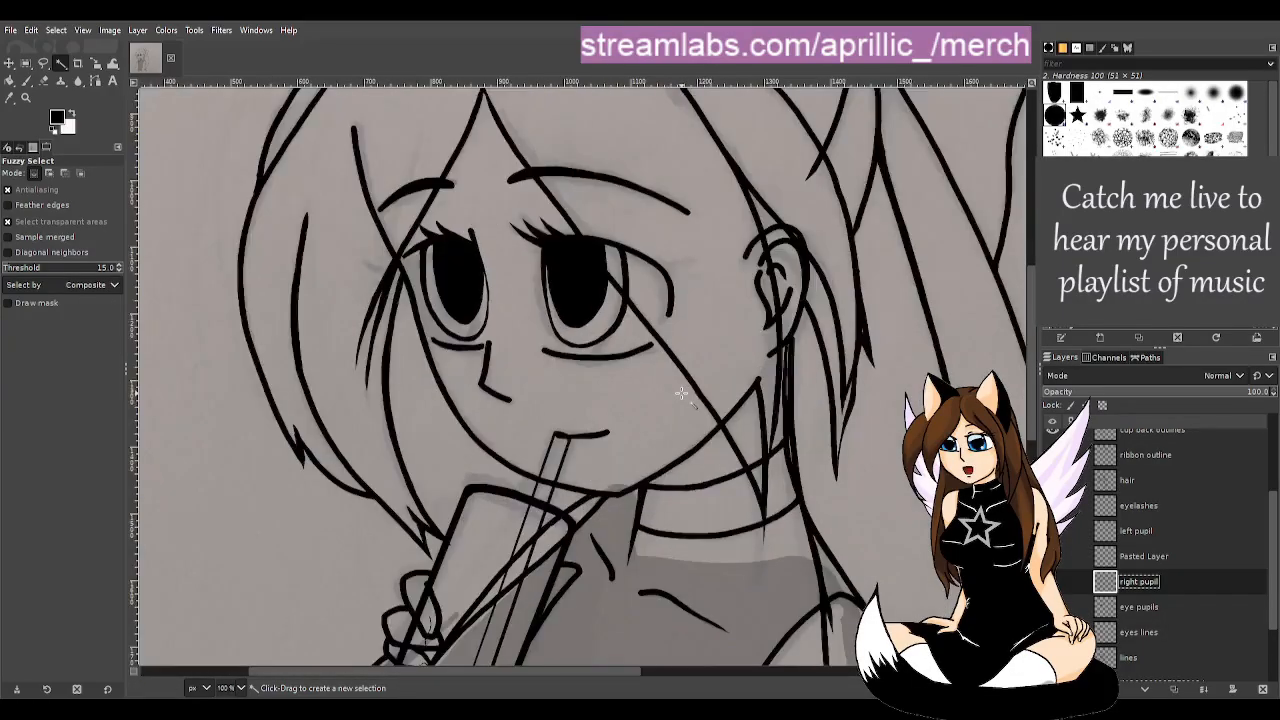
{"action": "left_click", "coordinate": [1164, 531]}
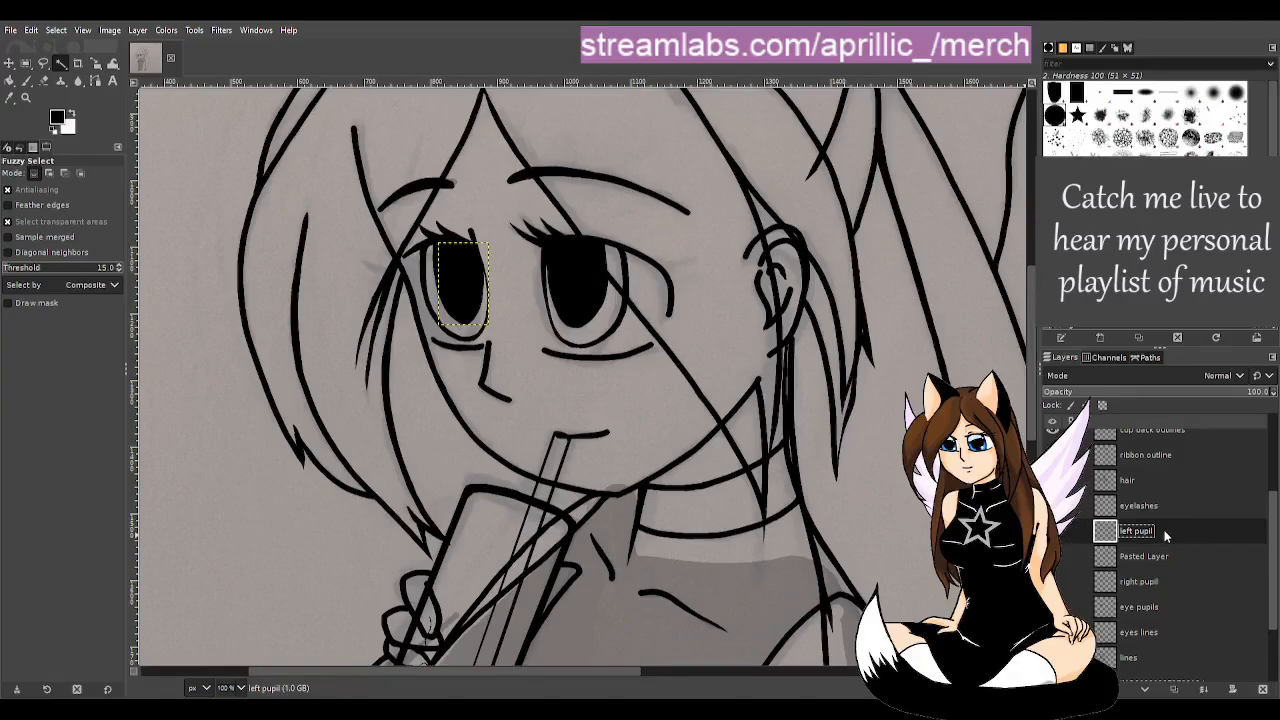
{"action": "left_click", "coordinate": [1262, 689]}
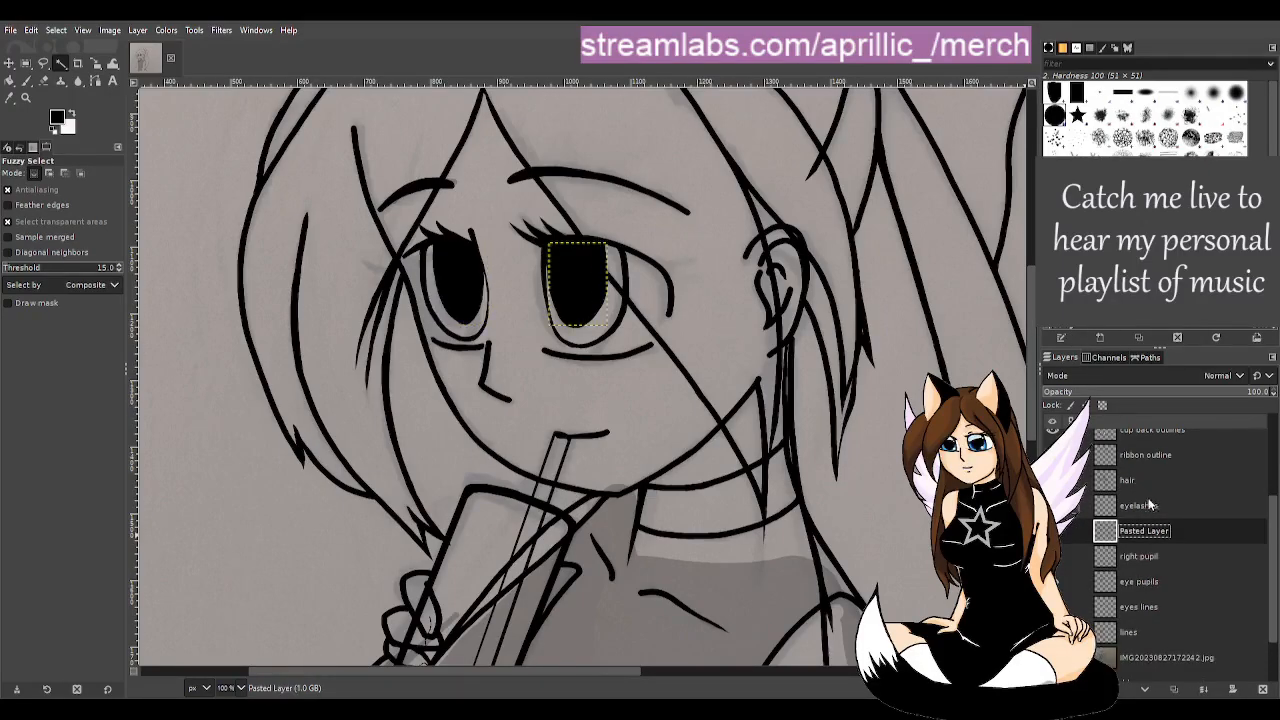
{"action": "left_click", "coordinate": [1262, 689]}
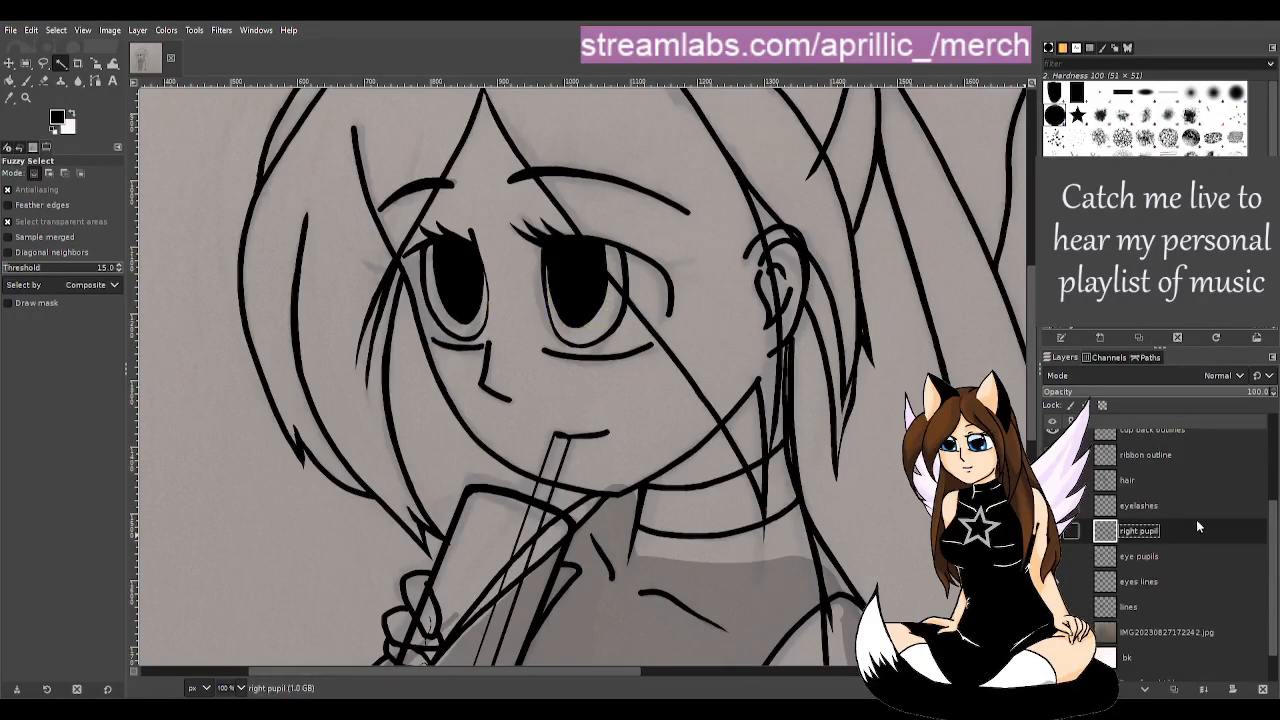
{"action": "left_click", "coordinate": [1262, 689]}
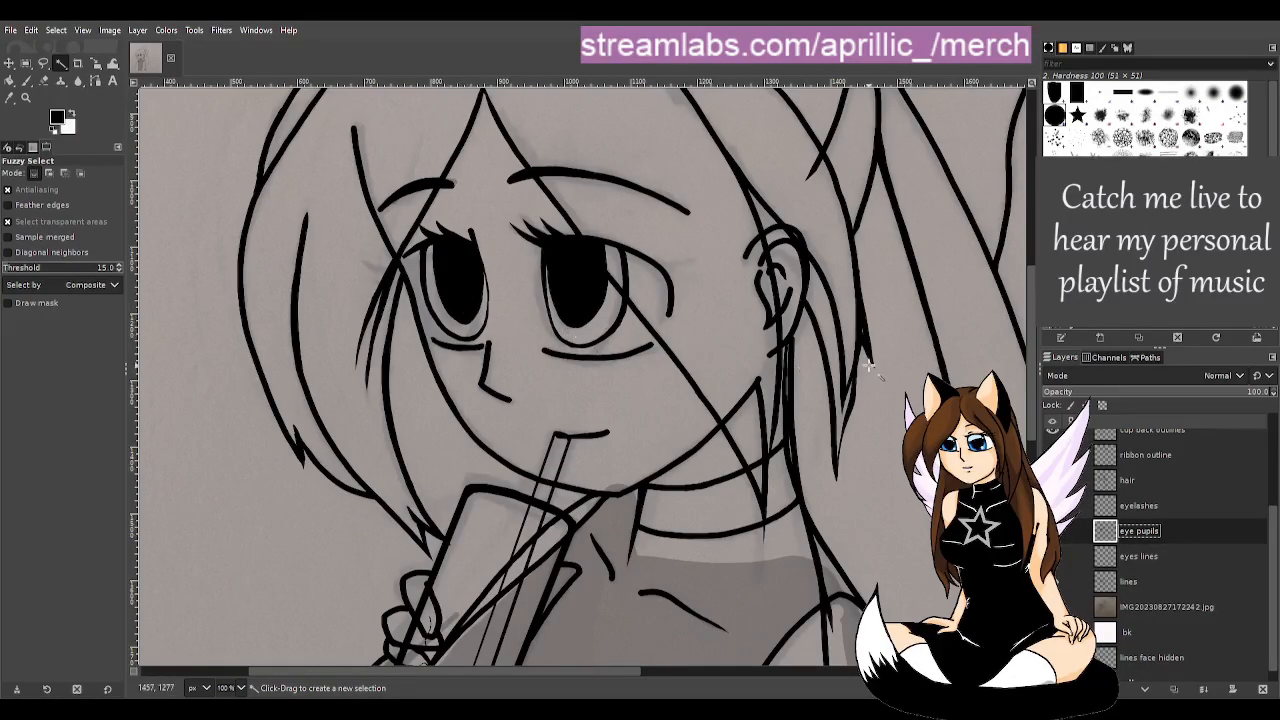
- Make the lines layer active and hide the eyes lines, eye pupils, eyelashes, hair and ribbon outline layers
{"action": "scroll", "coordinate": [869, 366], "scroll_direction": "down", "scroll_amount": 3}
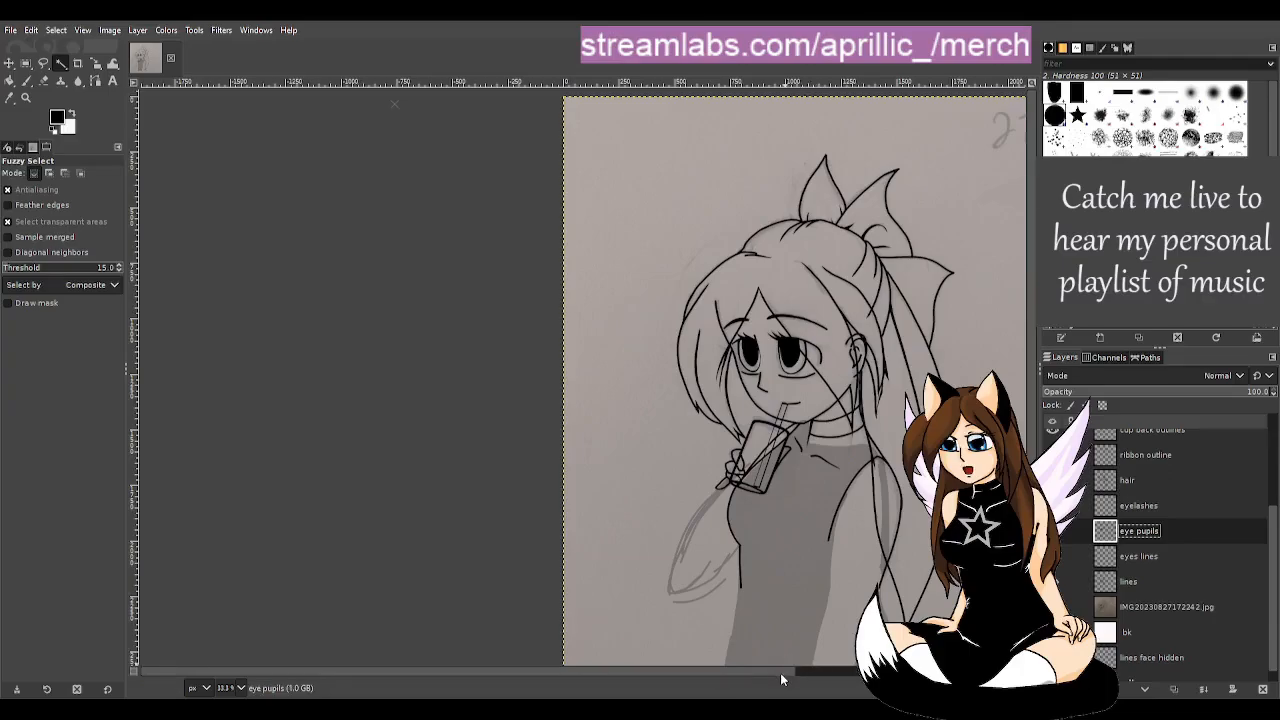
{"action": "left_click", "coordinate": [780, 673]}
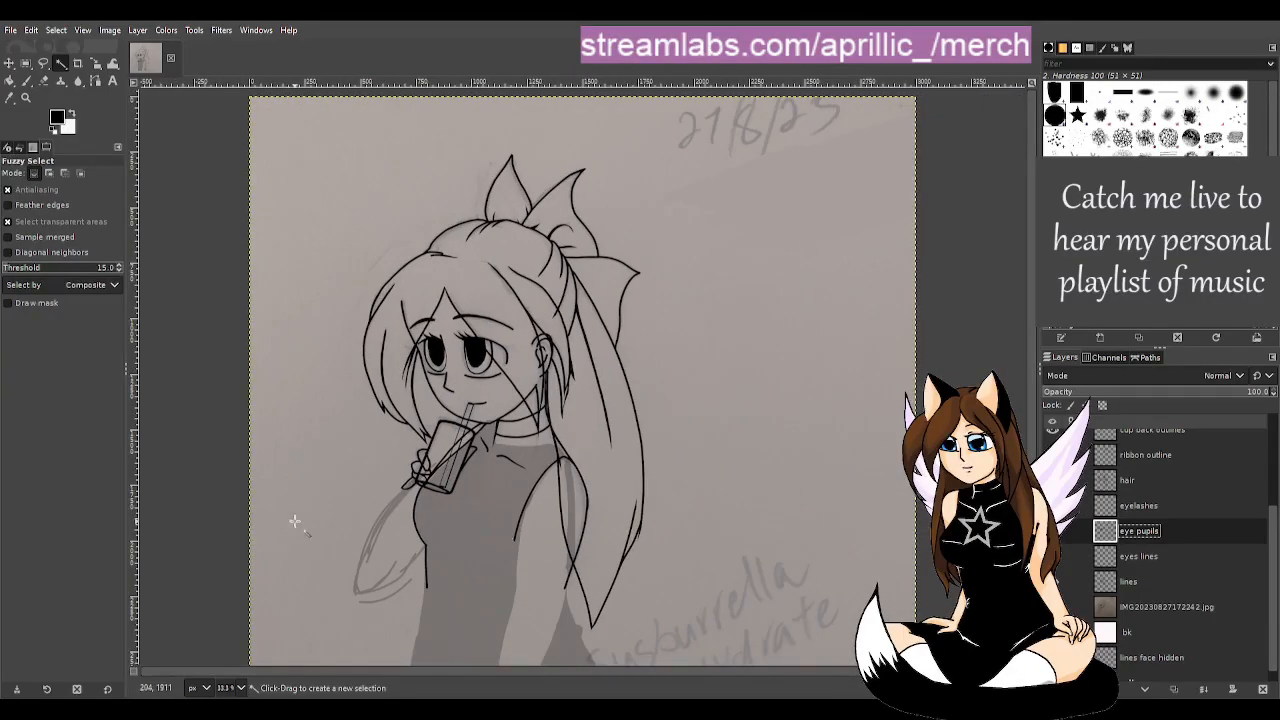
{"action": "left_click", "coordinate": [1142, 581]}
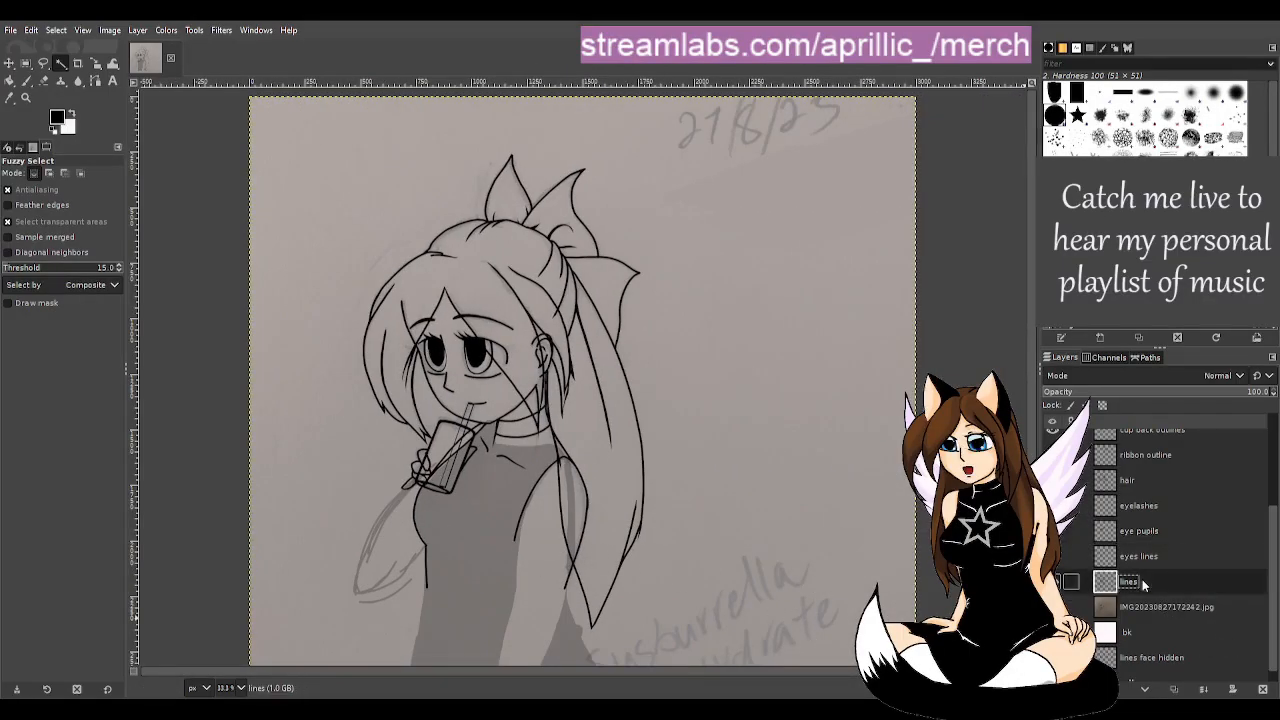
{"action": "left_click", "coordinate": [1055, 556]}
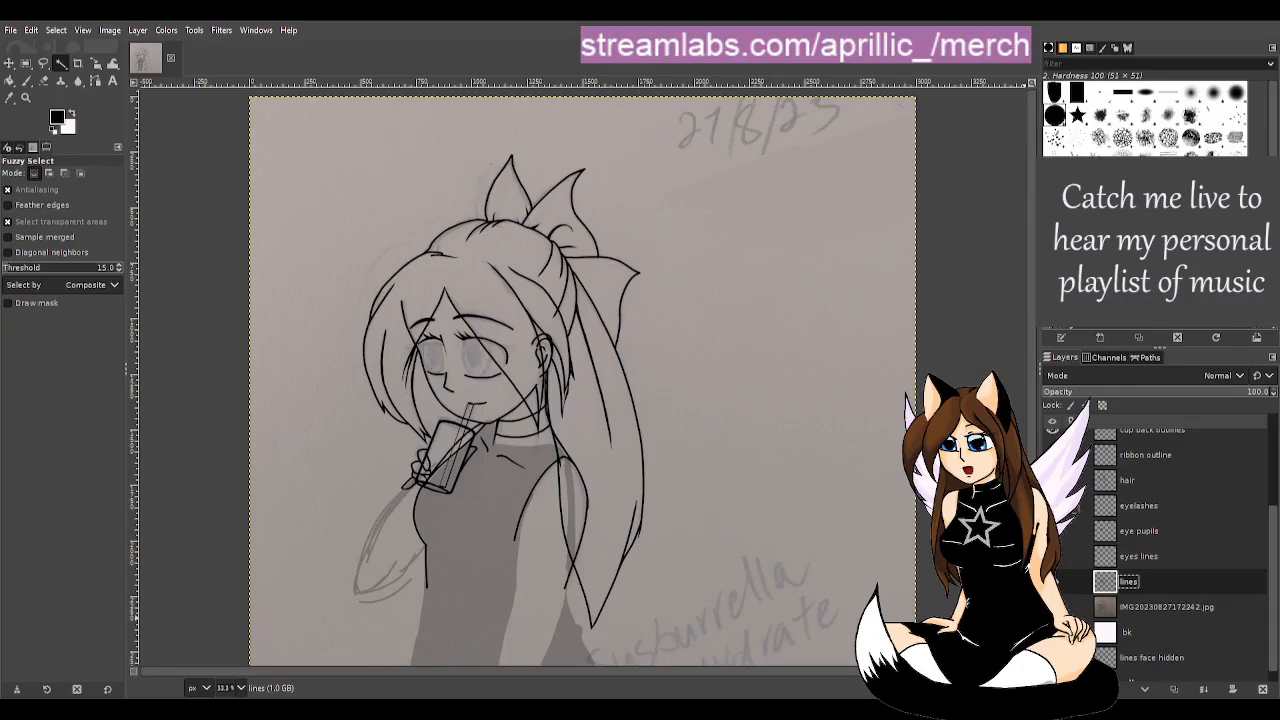
{"action": "left_click", "coordinate": [1053, 505]}
{"action": "left_click", "coordinate": [1053, 480]}
{"action": "left_click", "coordinate": [1053, 455]}
{"action": "scroll", "coordinate": [1100, 482], "scroll_direction": "up", "scroll_amount": 1}
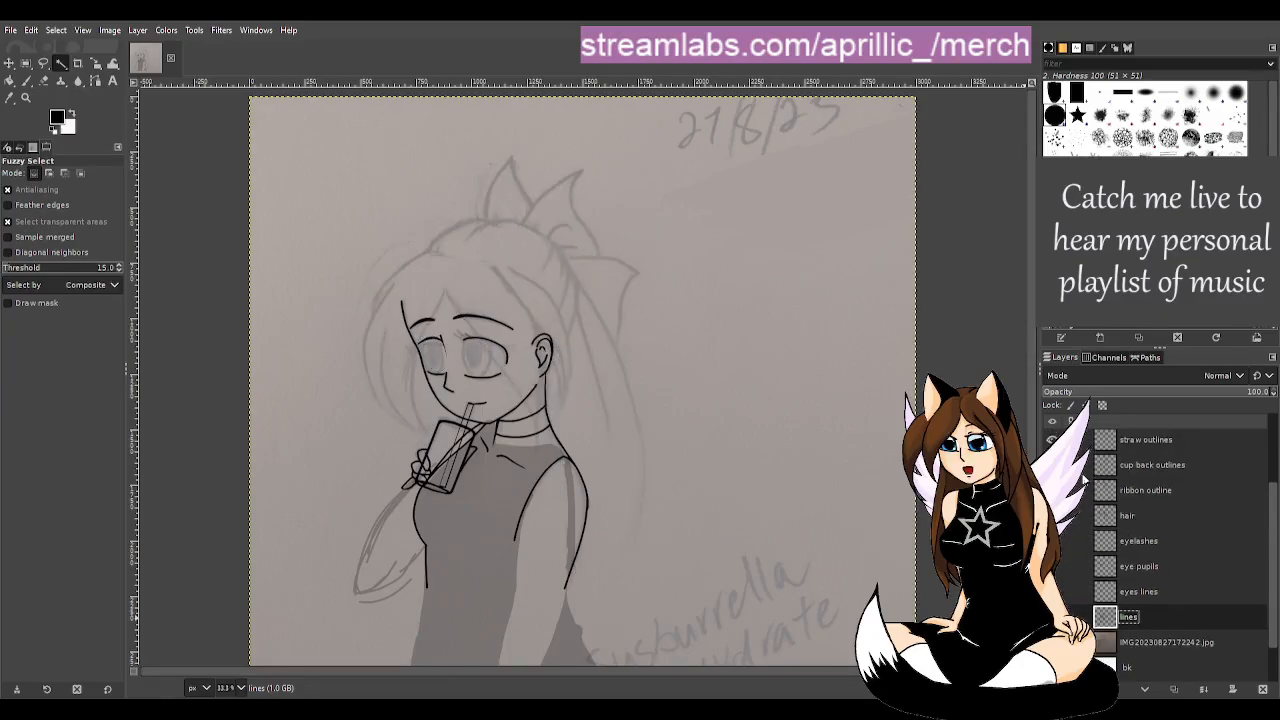
- Hide the cup, straw, fingers, lines #1 and scanned sketch layers so only the body lines remain over the background, and save the file
{"action": "left_click", "coordinate": [1052, 465]}
{"action": "left_click", "coordinate": [1052, 440]}
{"action": "scroll", "coordinate": [1107, 504], "scroll_direction": "up", "scroll_amount": 1}
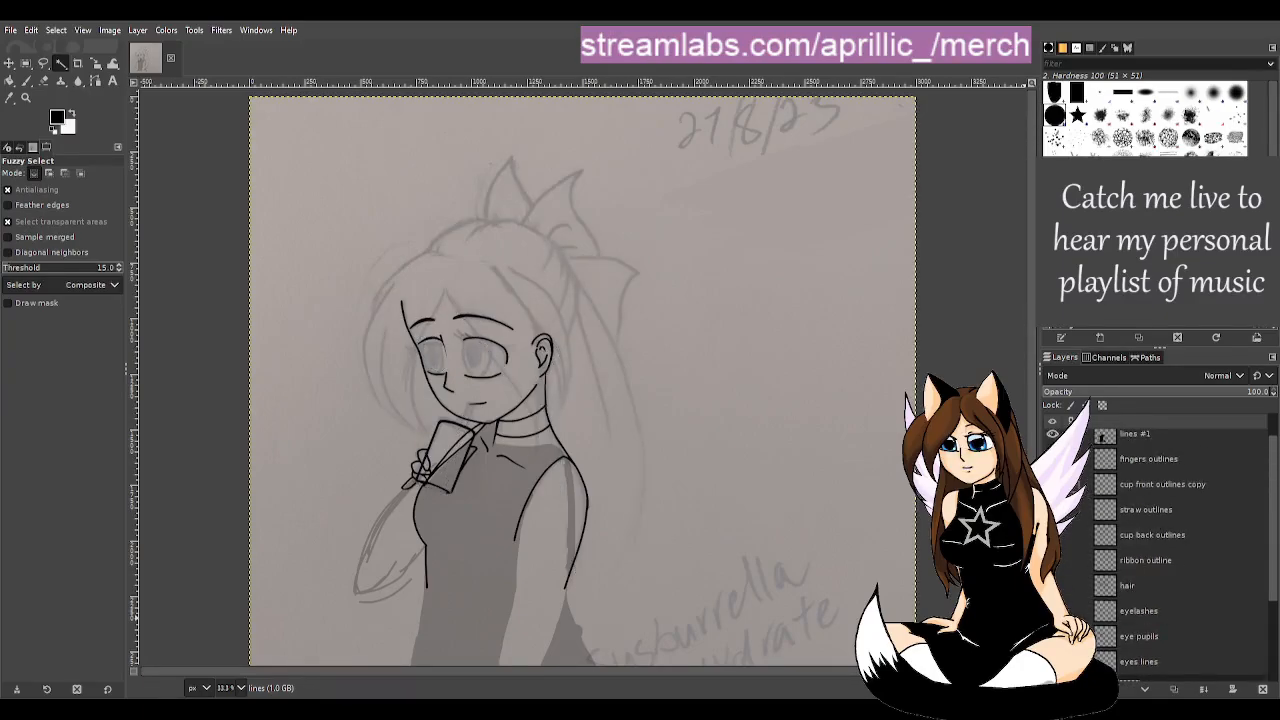
{"action": "left_click", "coordinate": [1052, 484]}
{"action": "left_click", "coordinate": [1052, 458]}
{"action": "scroll", "coordinate": [1052, 458], "scroll_direction": "up", "scroll_amount": 1}
{"action": "left_click", "coordinate": [1052, 441]}
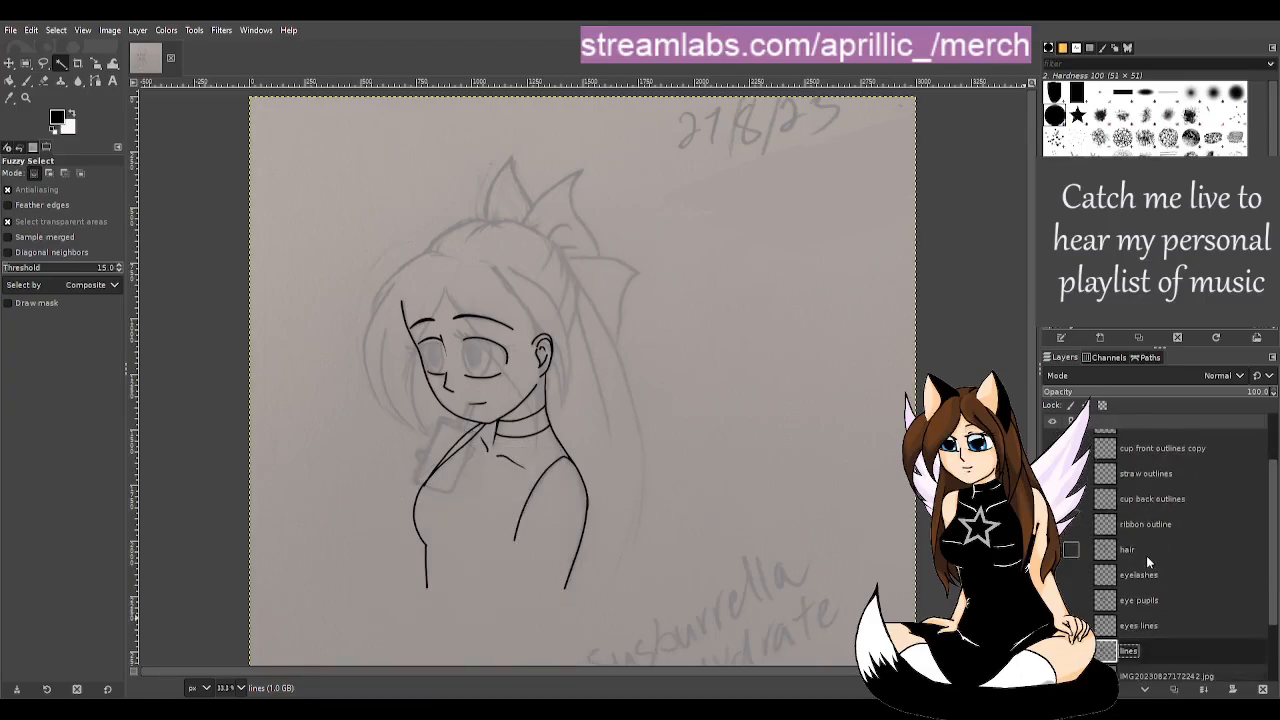
{"action": "scroll", "coordinate": [1110, 620], "scroll_direction": "down", "scroll_amount": 3}
{"action": "left_click", "coordinate": [1052, 606]}
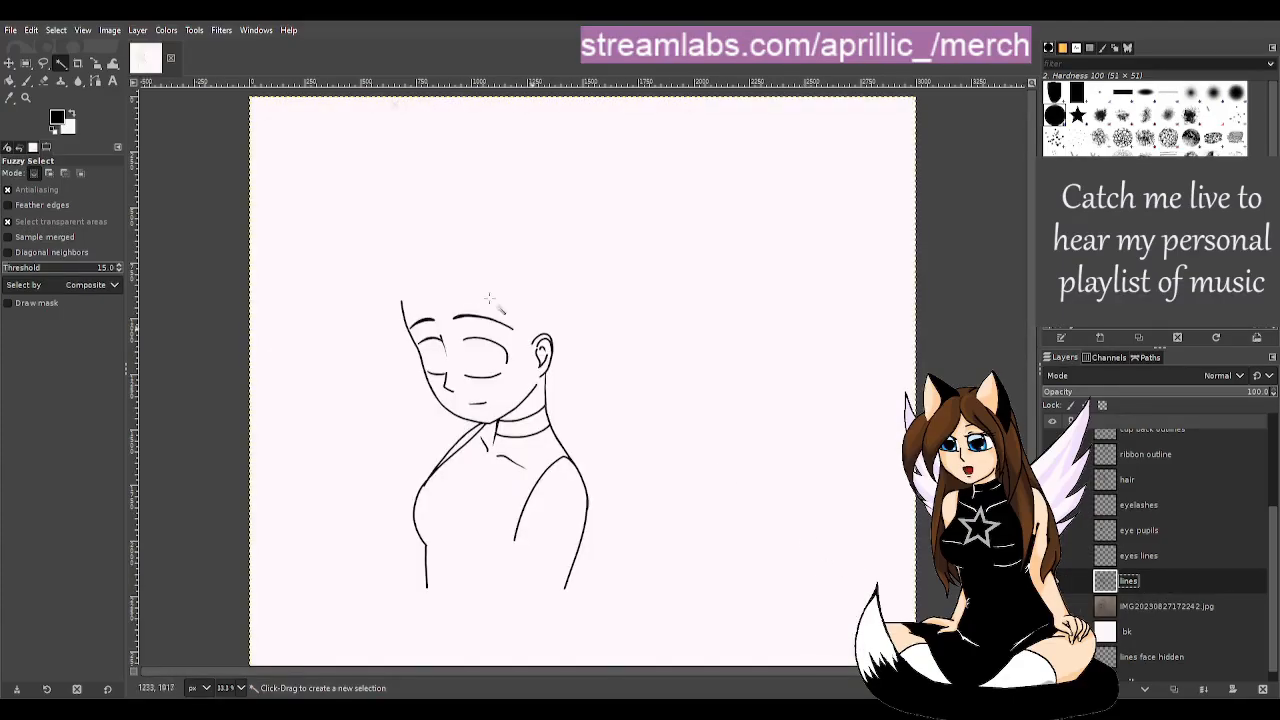
{"action": "key", "text": "ctrl+s"}
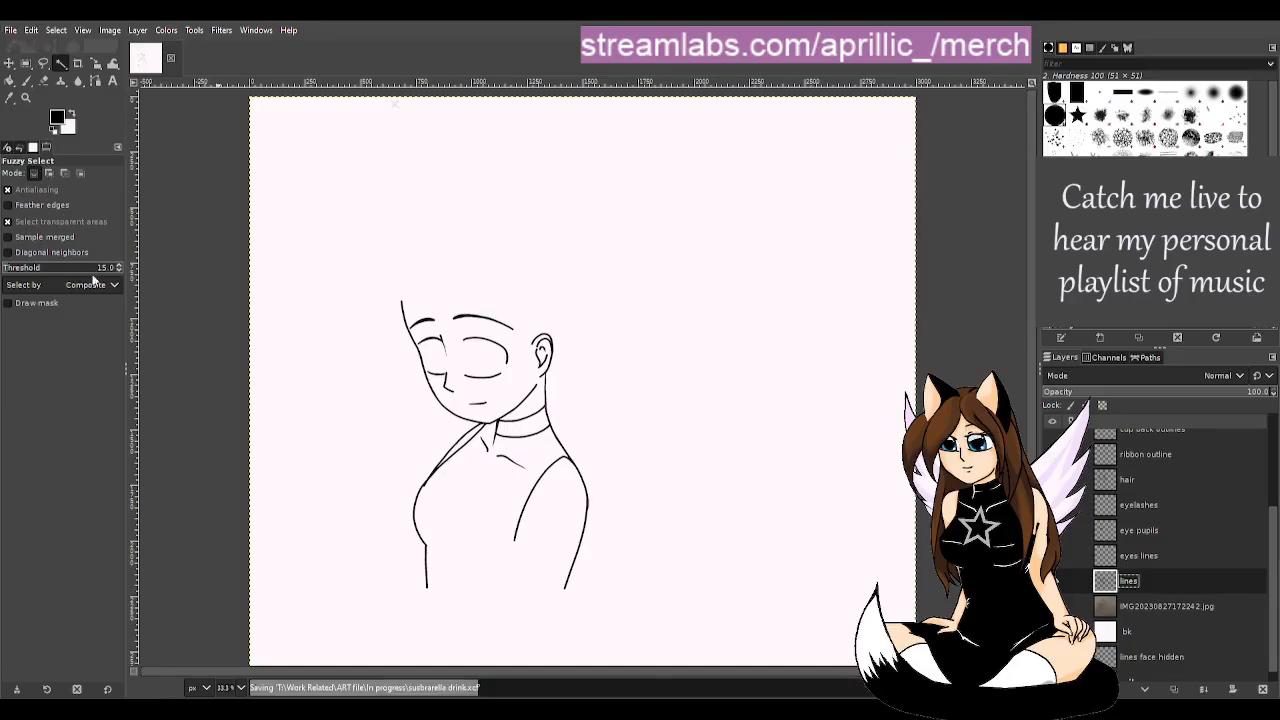
- On the lines layer, paint a size 5 black line across the bottom of the torso, joining the waist end to the arm end
{"action": "scroll", "coordinate": [466, 641], "scroll_direction": "up", "scroll_amount": 3}
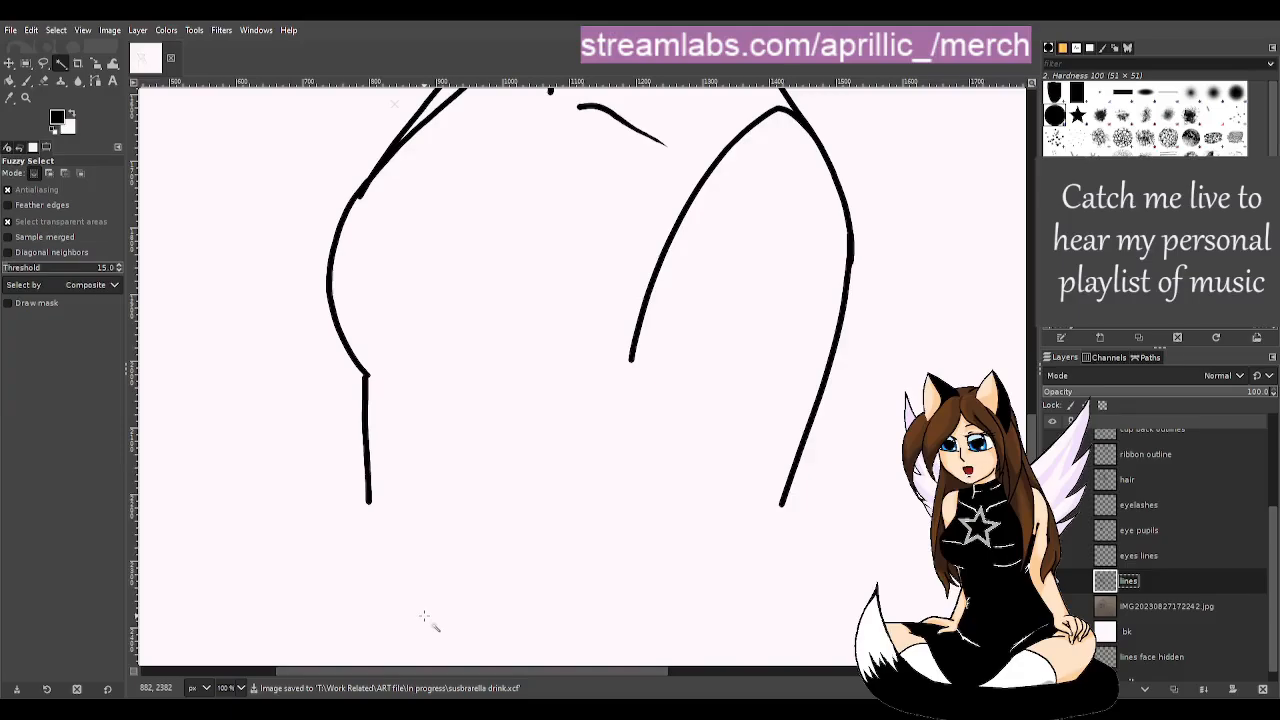
{"action": "key", "text": "p"}
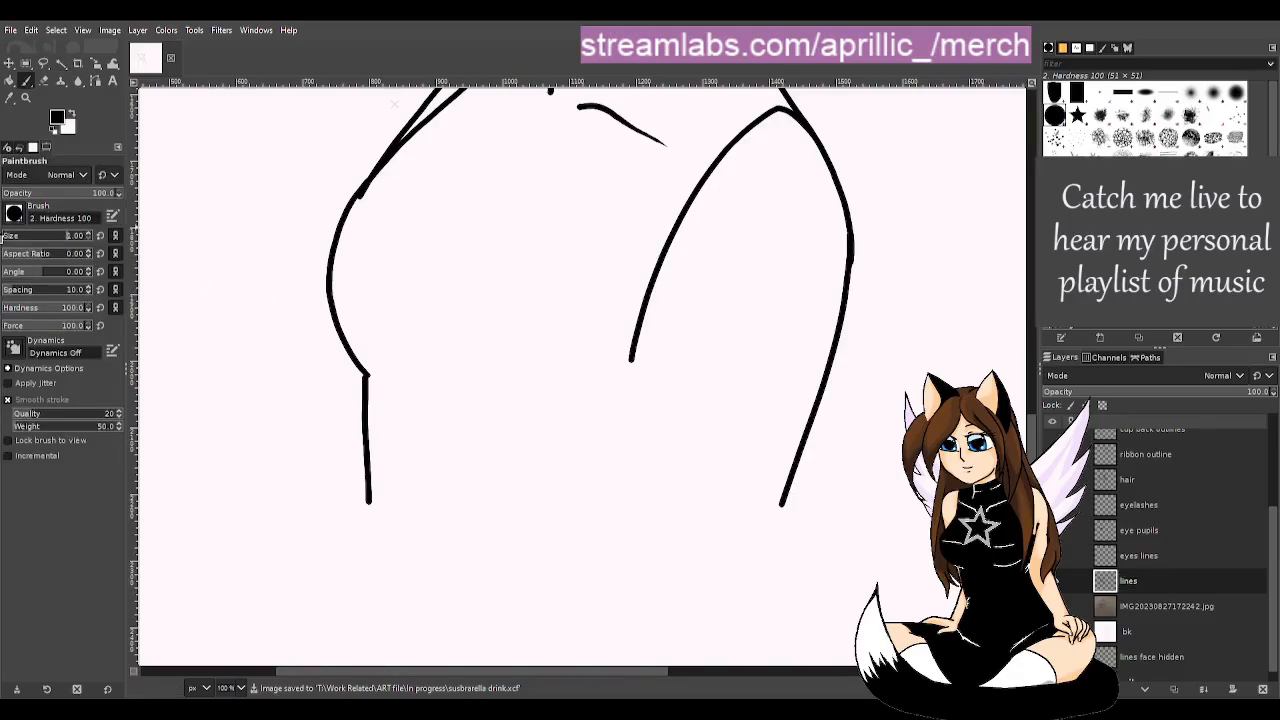
{"action": "left_click", "coordinate": [89, 235]}
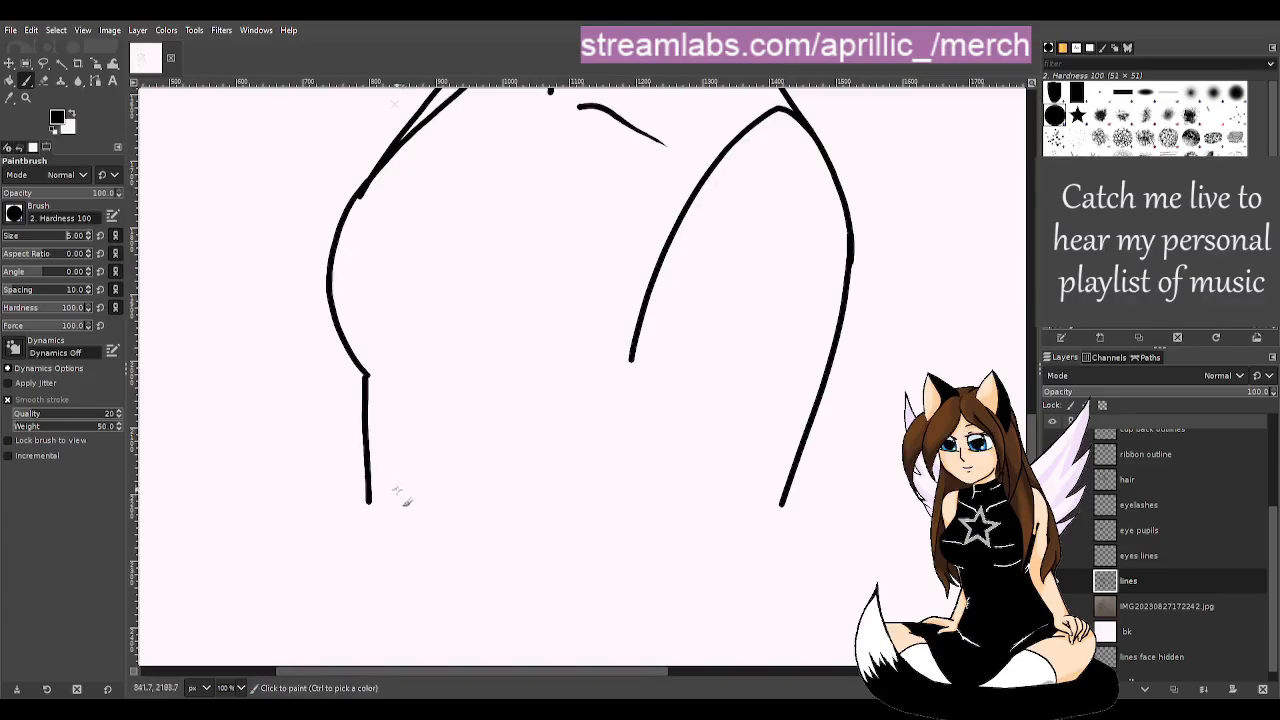
{"action": "mouse_move", "coordinate": [368, 503]}
{"action": "left_mouse_down"}
{"action": "mouse_move", "coordinate": [466, 524]}
{"action": "mouse_move", "coordinate": [690, 531]}
{"action": "mouse_move", "coordinate": [784, 508]}
{"action": "left_mouse_up"}
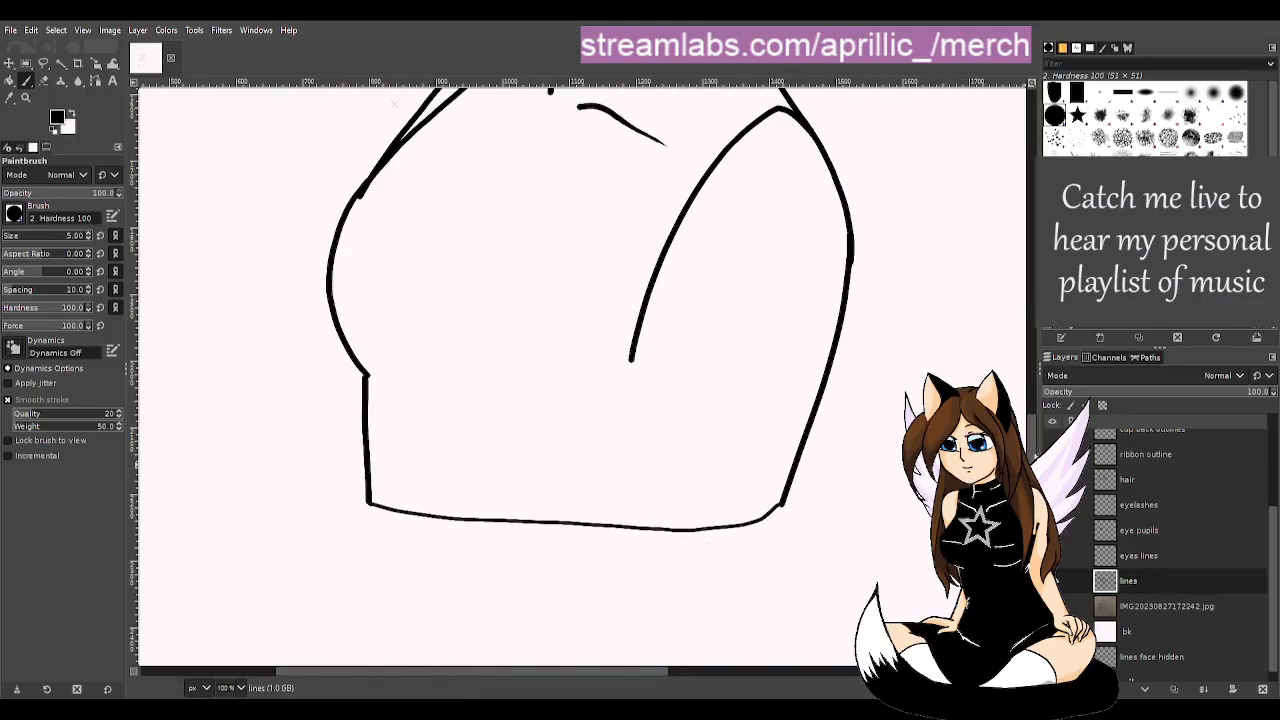
- Isolate the eye pupils layer by showing it, hiding the lines and eyes lines layers, and making it active
{"action": "scroll", "coordinate": [1027, 275], "scroll_direction": "up", "scroll_amount": 10}
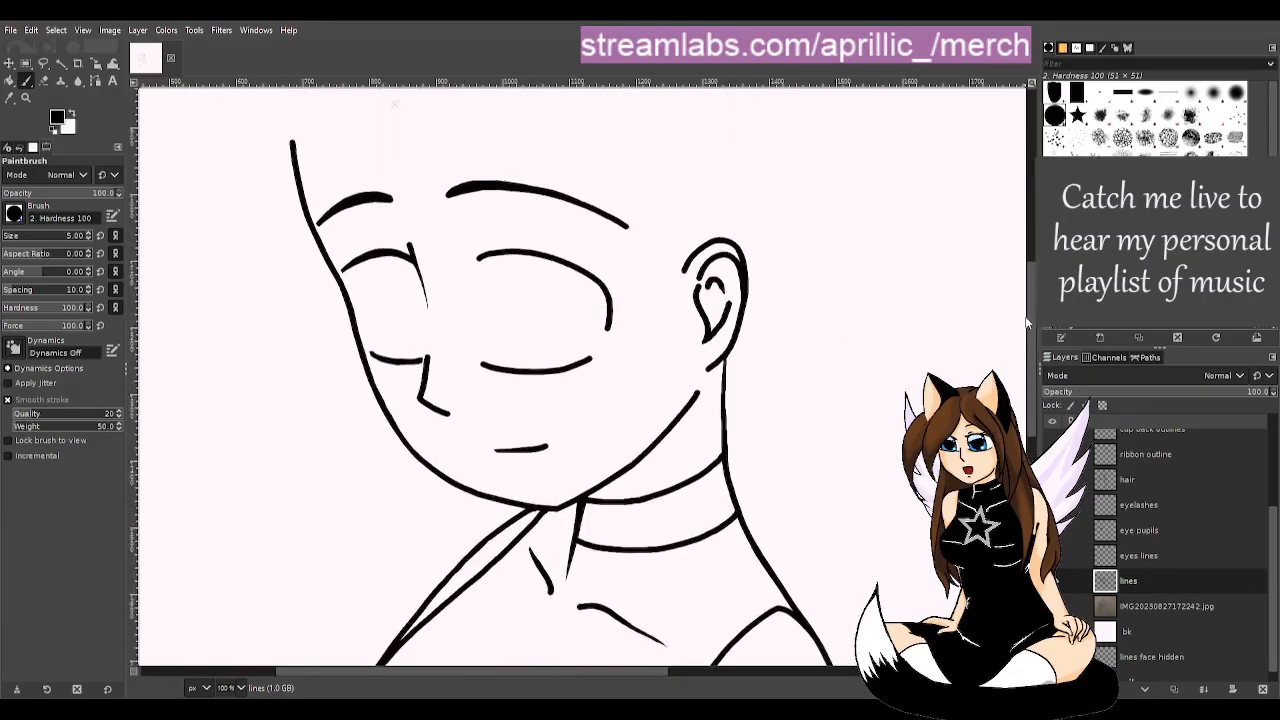
{"action": "scroll", "coordinate": [1028, 266], "scroll_direction": "up", "scroll_amount": 2}
{"action": "scroll", "coordinate": [1028, 271], "scroll_direction": "down", "scroll_amount": 4}
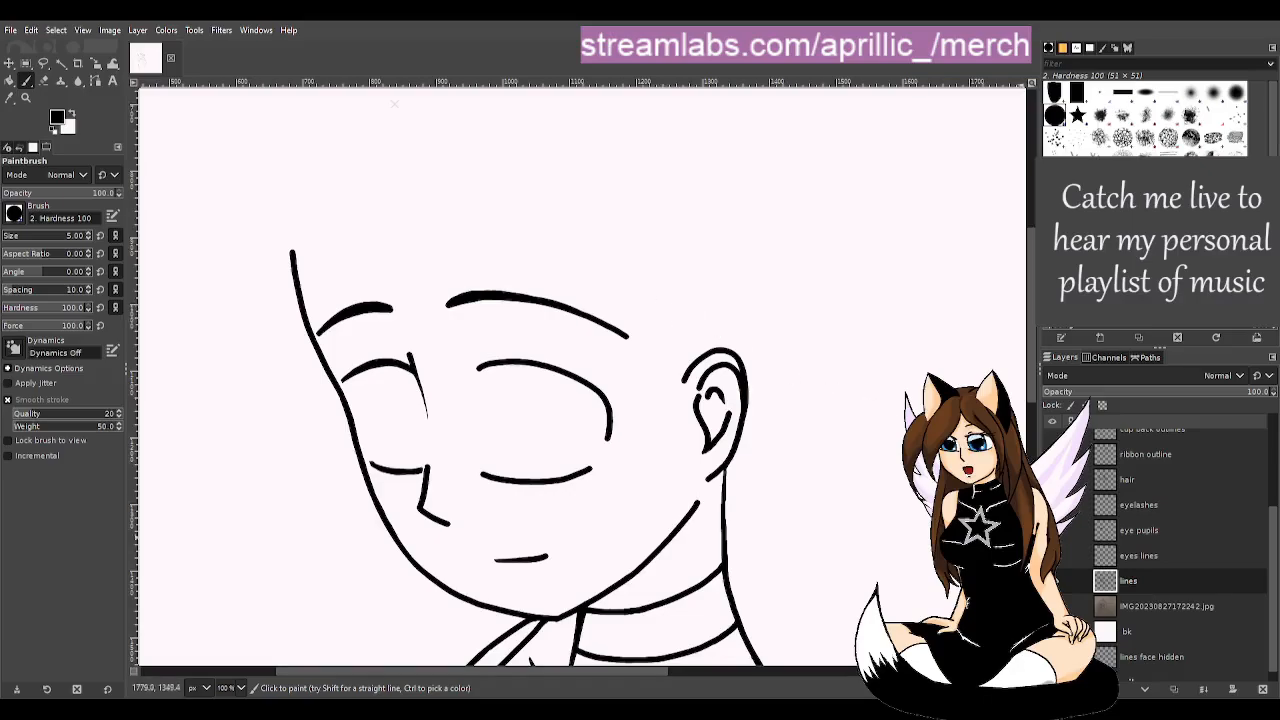
{"action": "left_click", "coordinate": [1052, 581]}
{"action": "left_click", "coordinate": [1052, 556]}
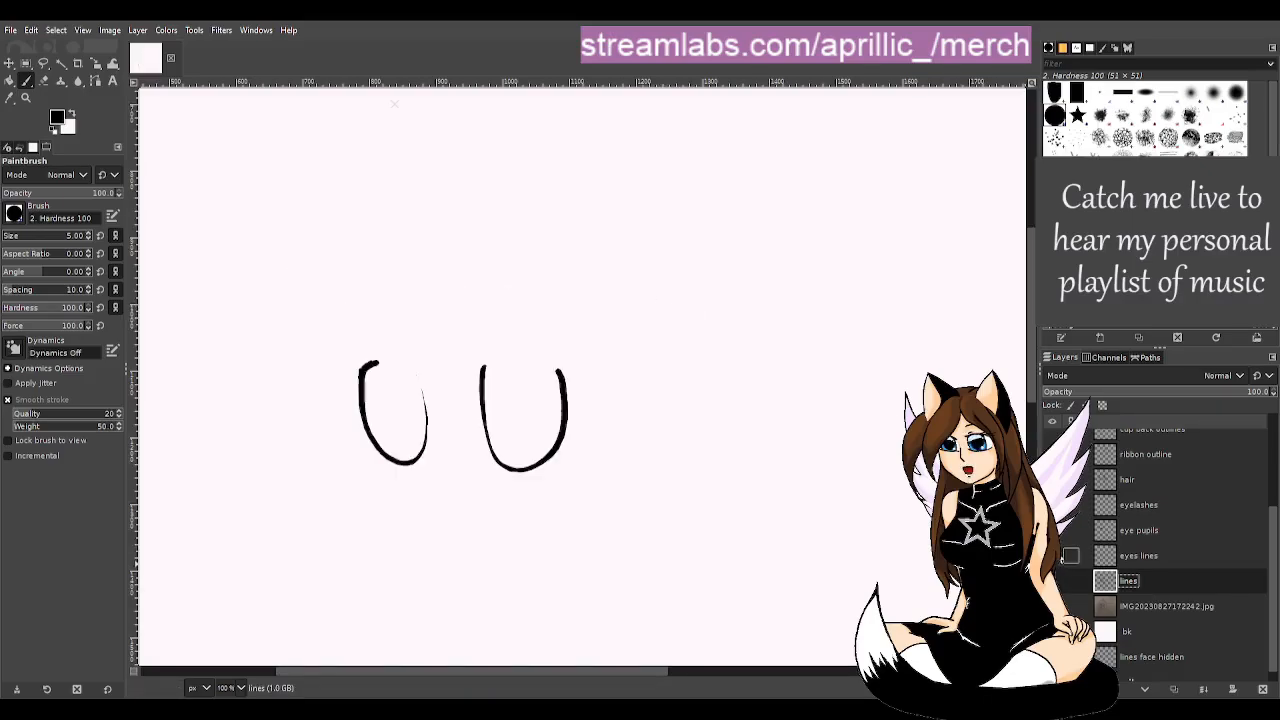
{"action": "left_click", "coordinate": [1052, 530]}
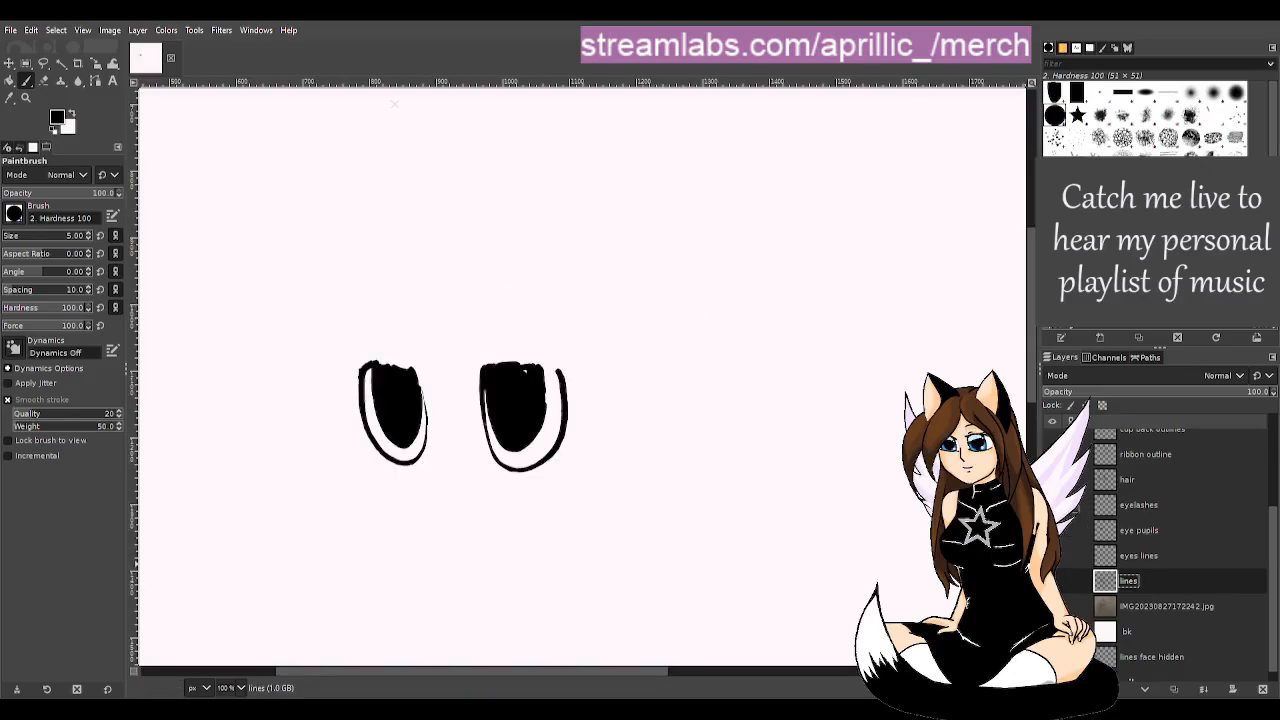
{"action": "left_click", "coordinate": [1120, 530]}
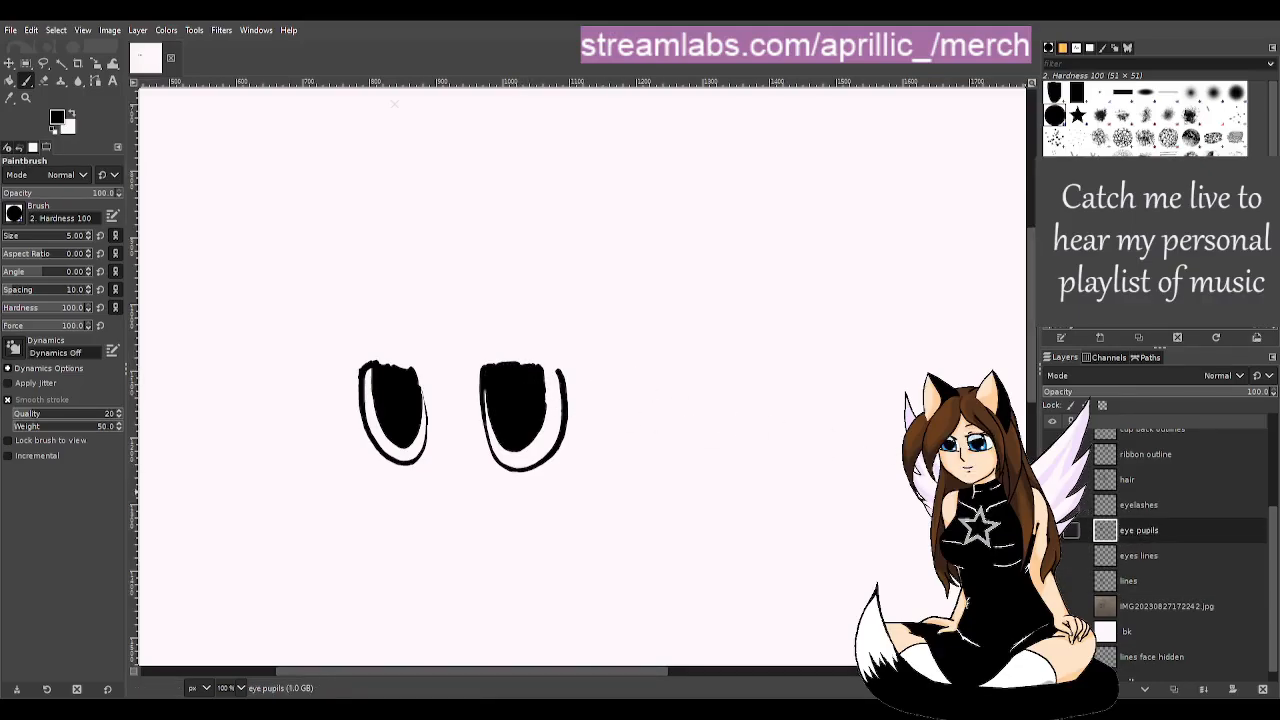
{"action": "left_click", "coordinate": [1071, 555]}
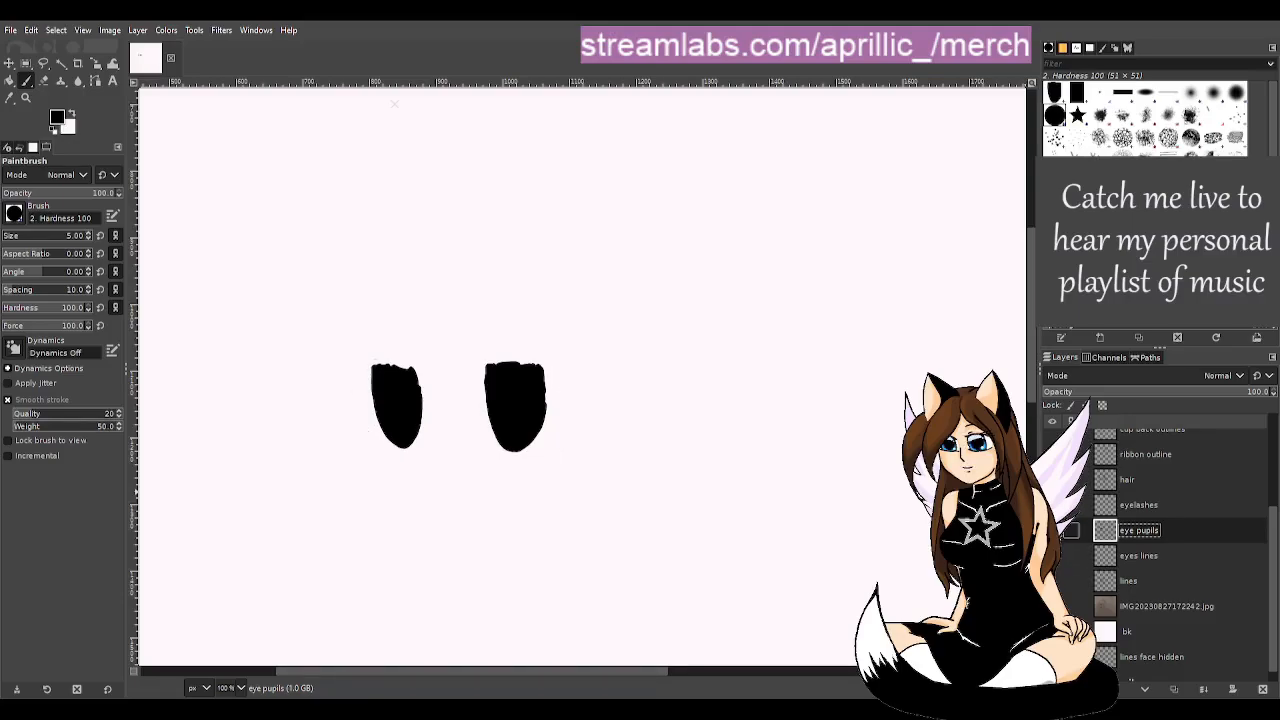
- Show the eyes lines and lines layers, lower the lines layer's opacity to about 49%, and make the eye pupils layer active
{"action": "left_click", "coordinate": [1071, 555]}
{"action": "left_click", "coordinate": [1071, 580]}
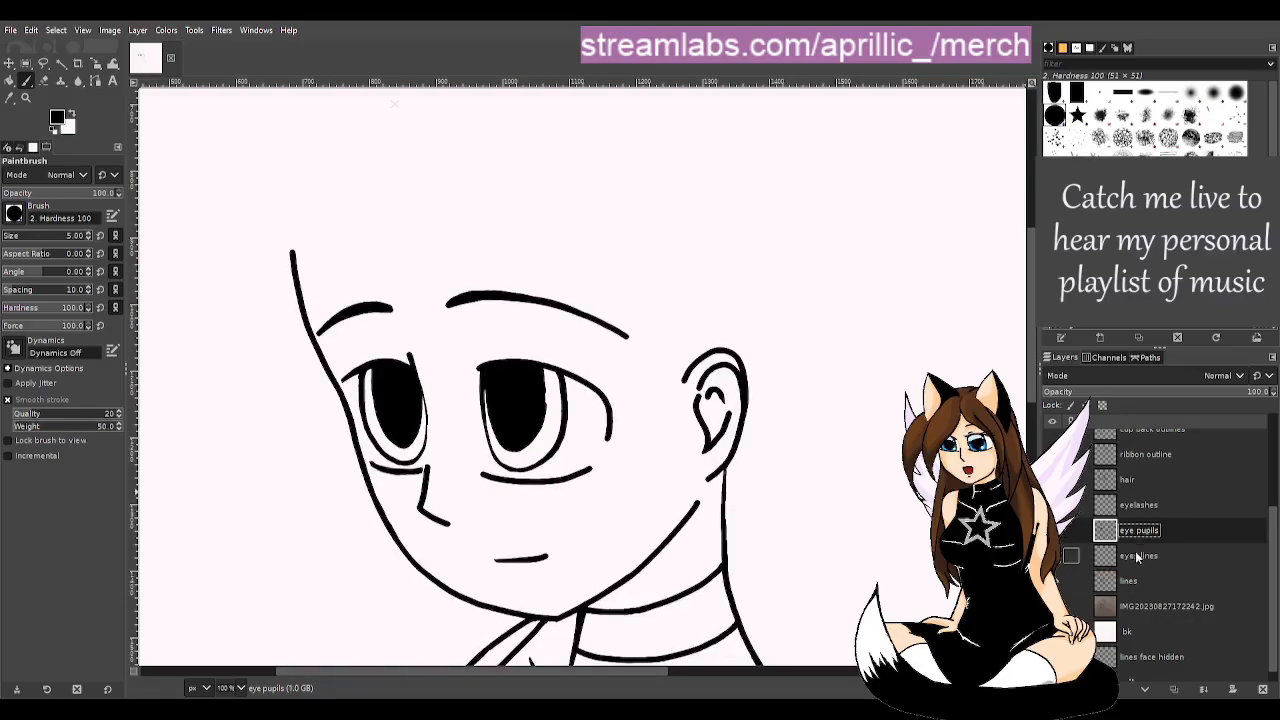
{"action": "left_click", "coordinate": [1148, 582]}
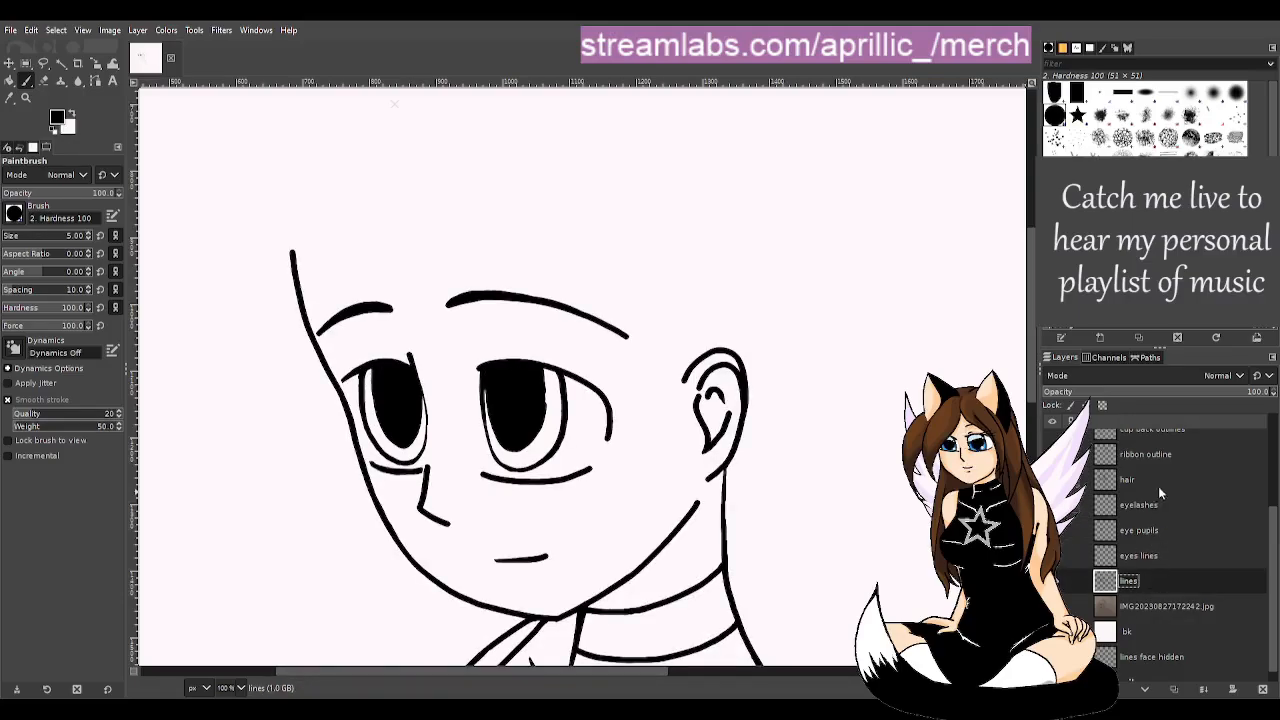
{"action": "left_click", "coordinate": [1155, 395]}
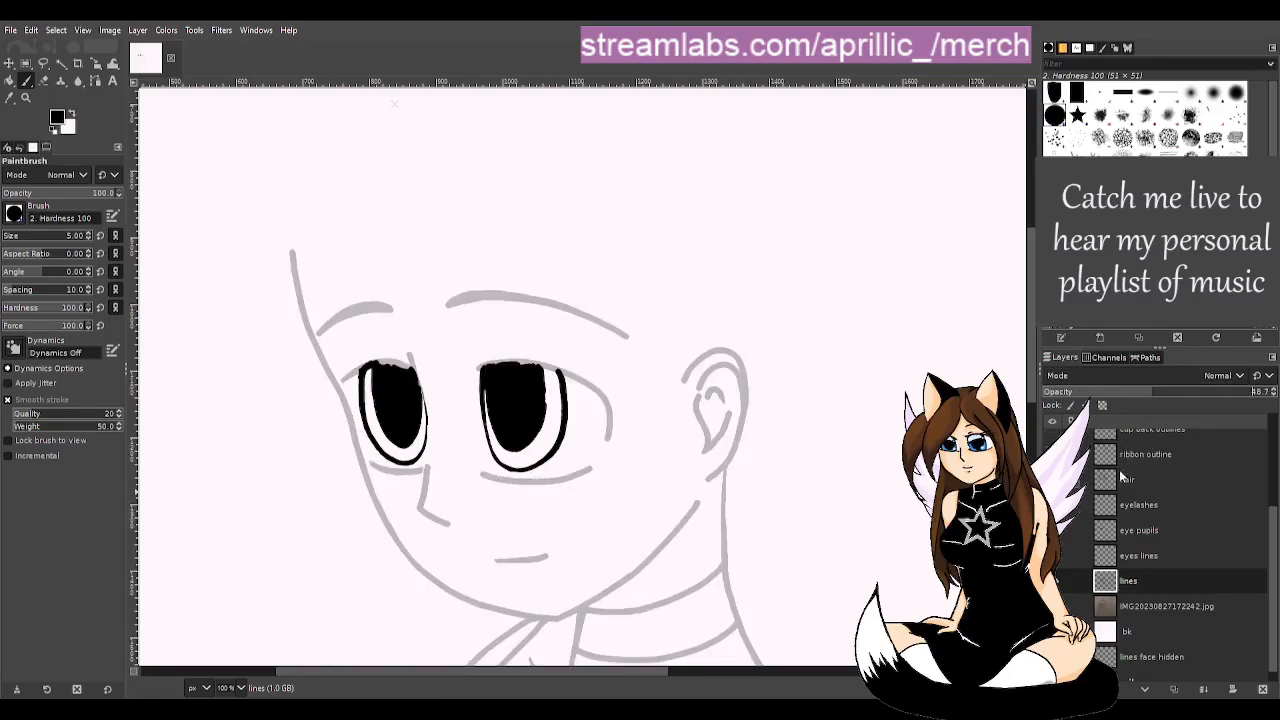
{"action": "left_click", "coordinate": [1137, 528]}
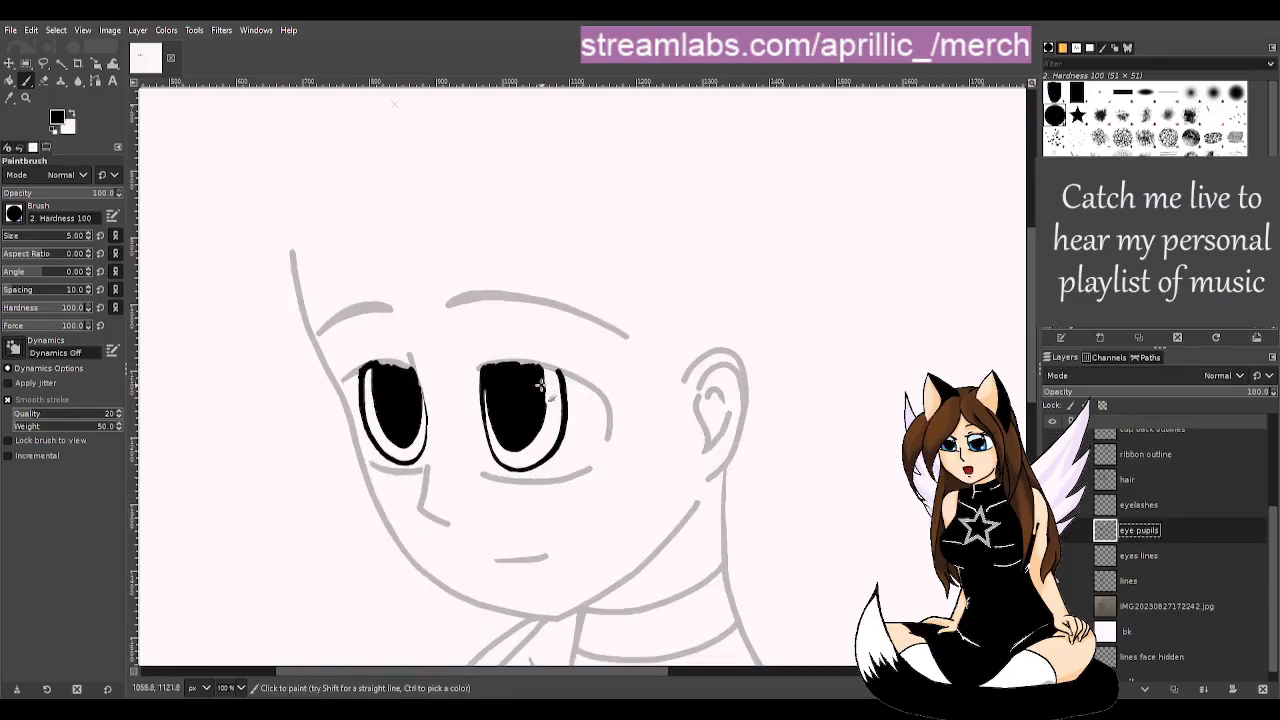
- With a size 8 black Paintbrush, smooth the jagged upper edges of both pupils along the faded eyelid lines
{"action": "scroll", "coordinate": [1035, 383], "scroll_direction": "down", "scroll_amount": 2}
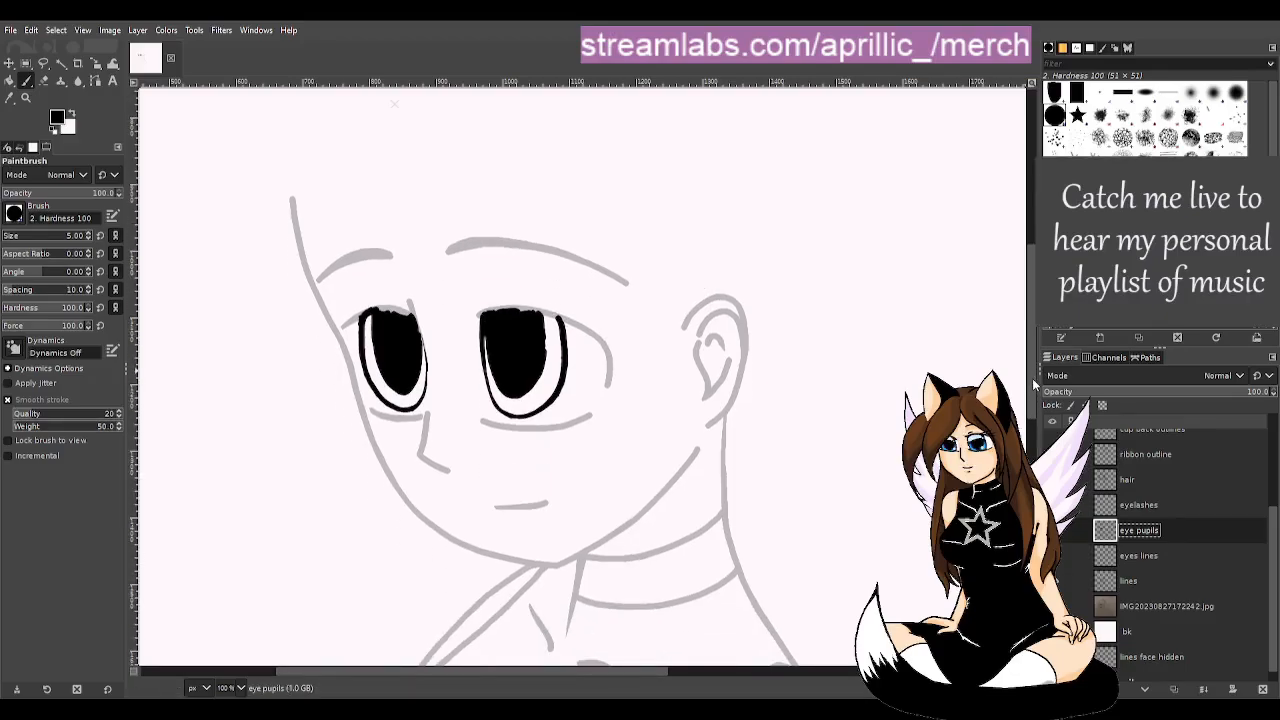
{"action": "key", "text": "u"}
{"action": "scroll", "coordinate": [460, 343], "scroll_direction": "up", "scroll_amount": 2, "text": "ctrl"}
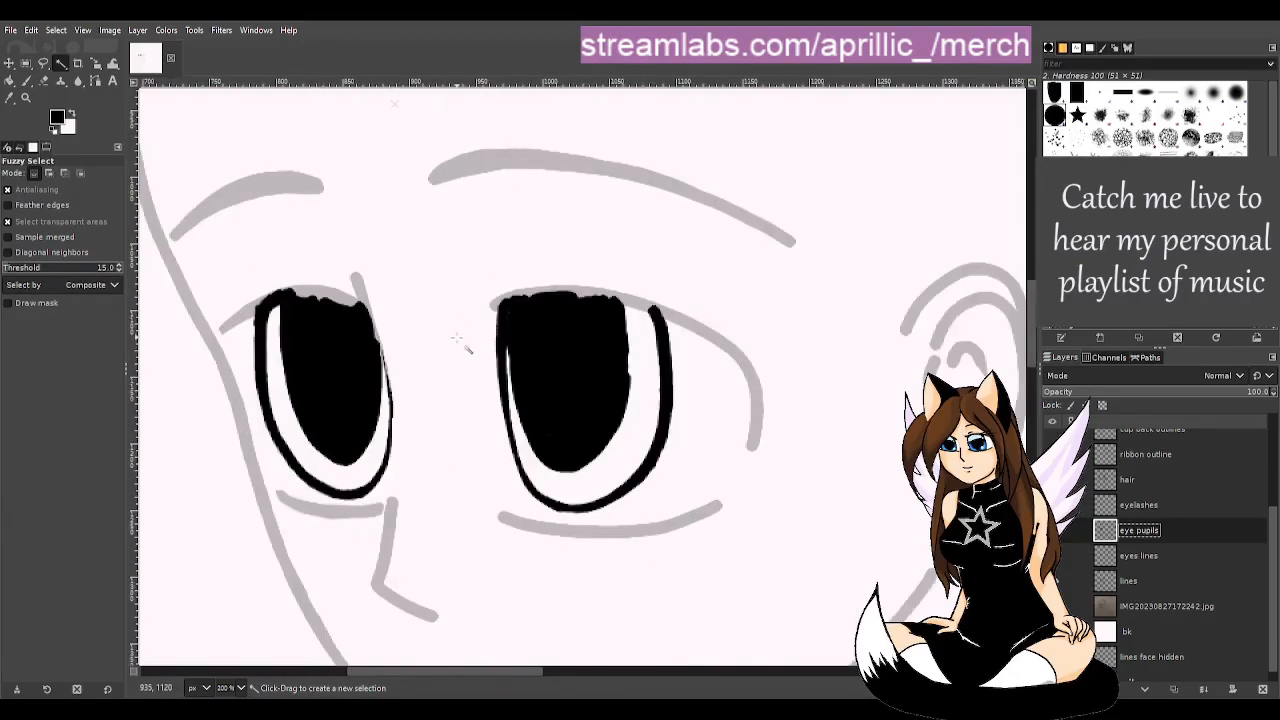
{"action": "key", "text": "p"}
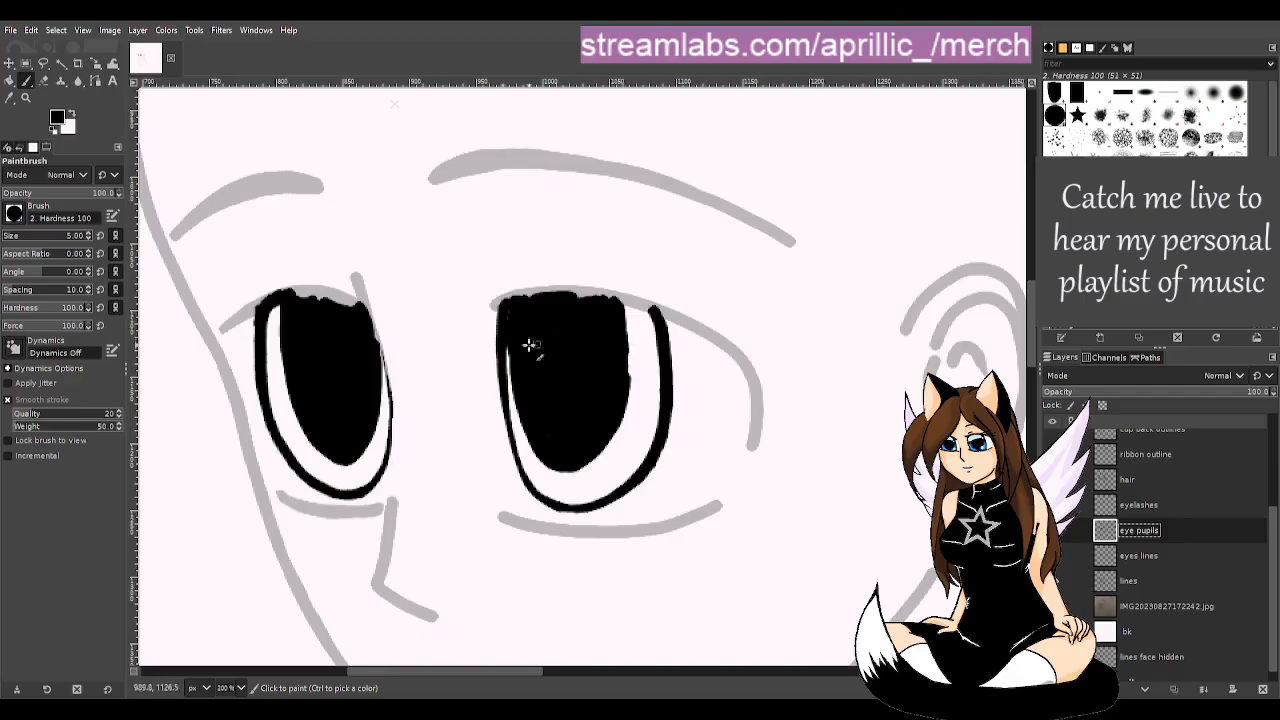
{"action": "left_click", "coordinate": [88, 236]}
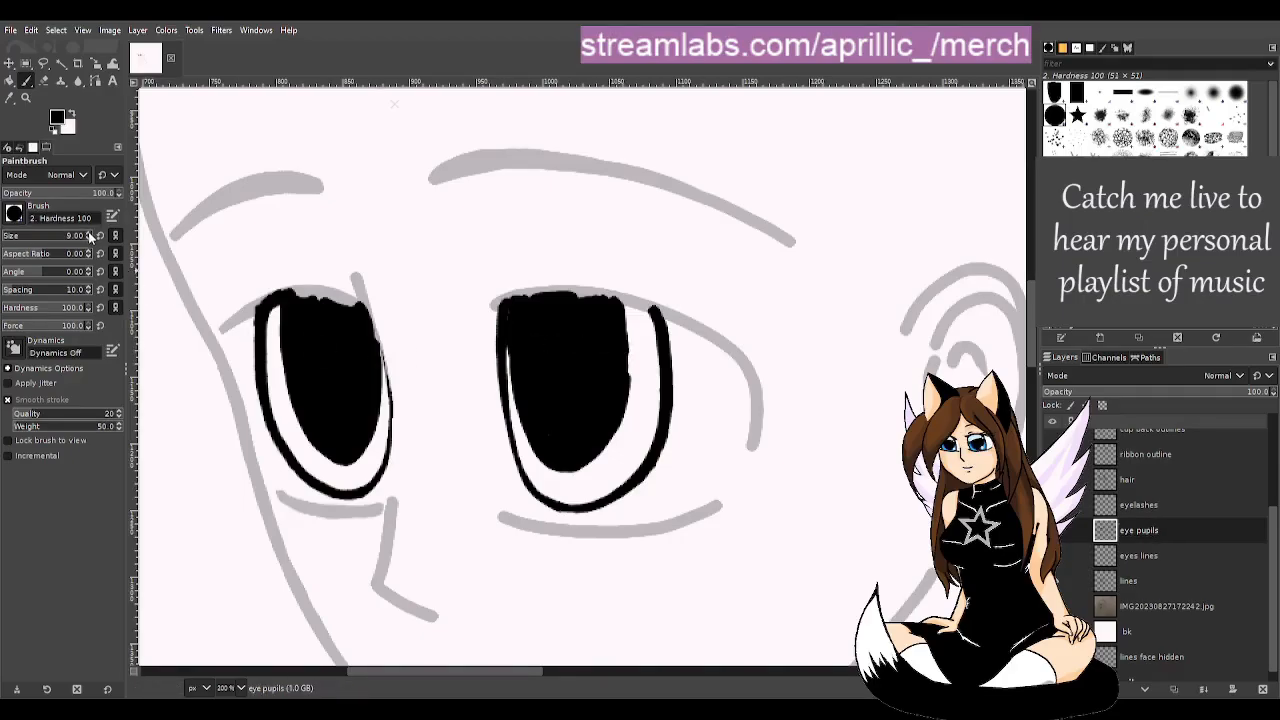
{"action": "left_click", "coordinate": [90, 238]}
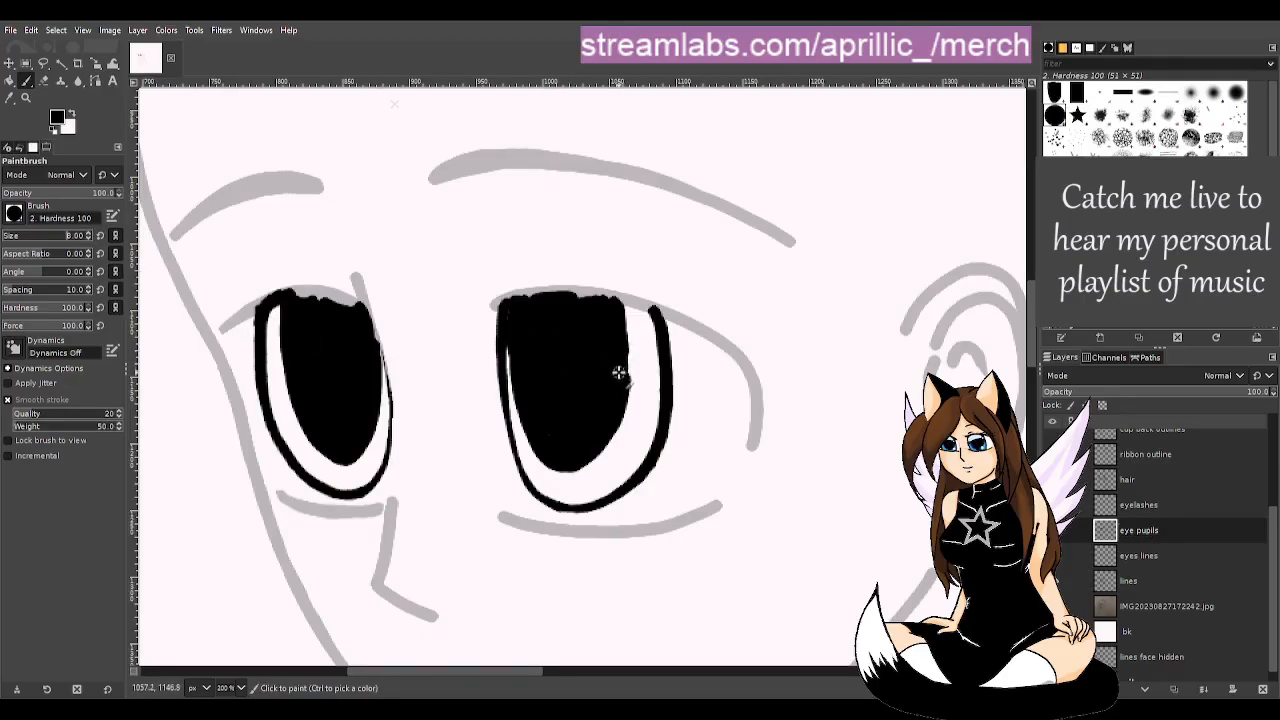
{"action": "mouse_move", "coordinate": [622, 349]}
{"action": "left_mouse_down"}
{"action": "mouse_move", "coordinate": [616, 308]}
{"action": "mouse_move", "coordinate": [621, 396]}
{"action": "mouse_move", "coordinate": [595, 298]}
{"action": "mouse_move", "coordinate": [614, 301]}
{"action": "mouse_move", "coordinate": [601, 295]}
{"action": "mouse_move", "coordinate": [513, 302]}
{"action": "mouse_move", "coordinate": [521, 340]}
{"action": "mouse_move", "coordinate": [532, 308]}
{"action": "mouse_move", "coordinate": [583, 302]}
{"action": "mouse_move", "coordinate": [508, 305]}
{"action": "mouse_move", "coordinate": [526, 306]}
{"action": "mouse_move", "coordinate": [522, 337]}
{"action": "left_mouse_up"}
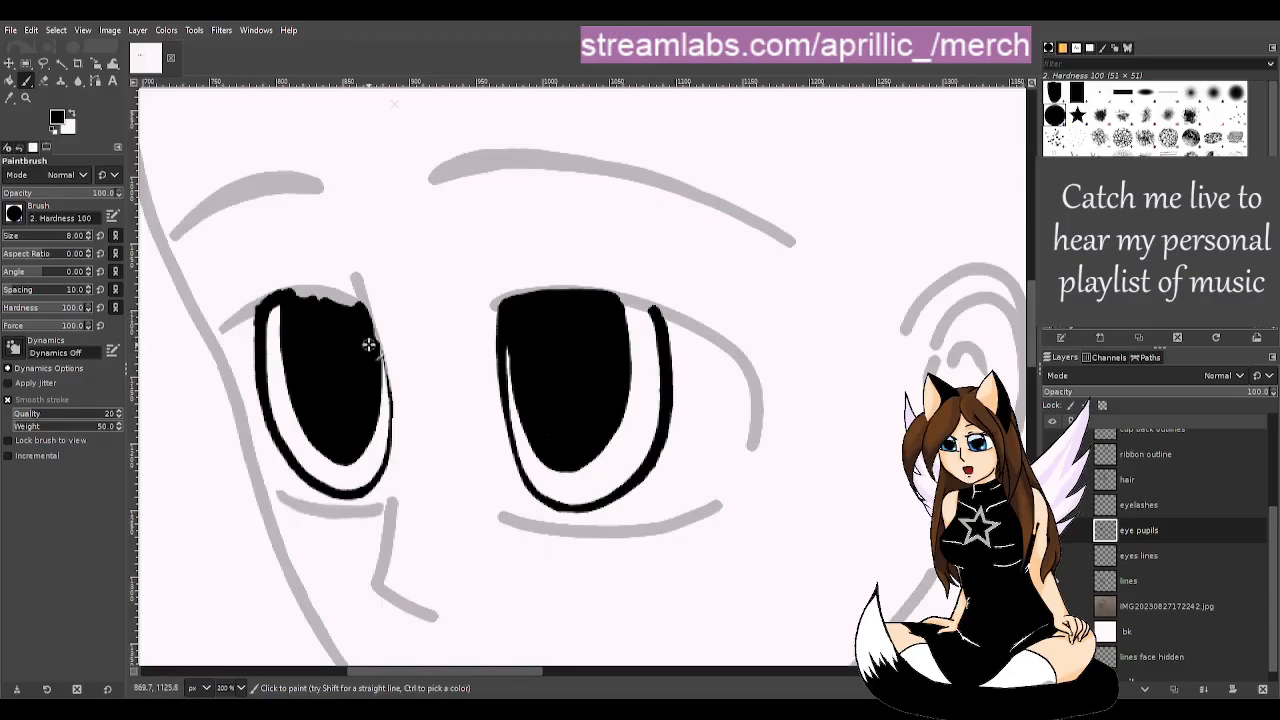
{"action": "mouse_move", "coordinate": [370, 341]}
{"action": "left_mouse_down"}
{"action": "mouse_move", "coordinate": [335, 300]}
{"action": "mouse_move", "coordinate": [284, 296]}
{"action": "mouse_move", "coordinate": [326, 321]}
{"action": "left_mouse_up"}
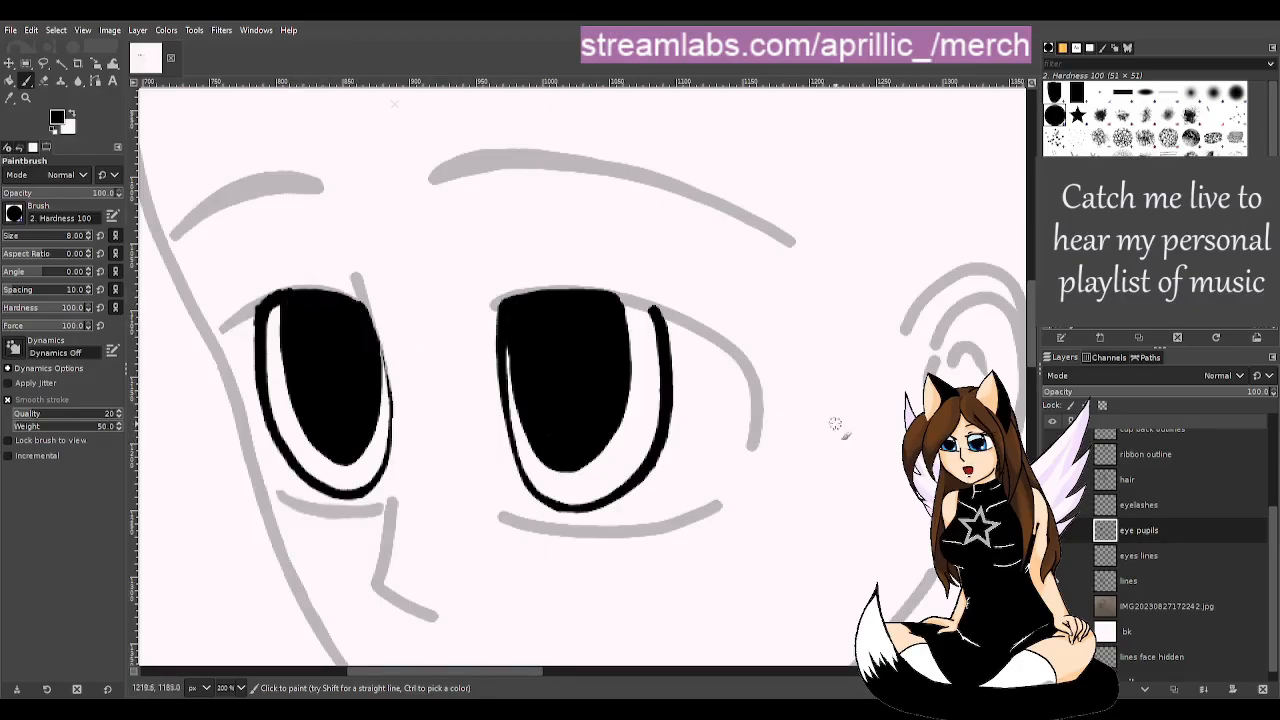
- Hide the lines and eye pupils layers and show the eyelashes layer together with the eyes lines
{"action": "left_click", "coordinate": [1053, 581]}
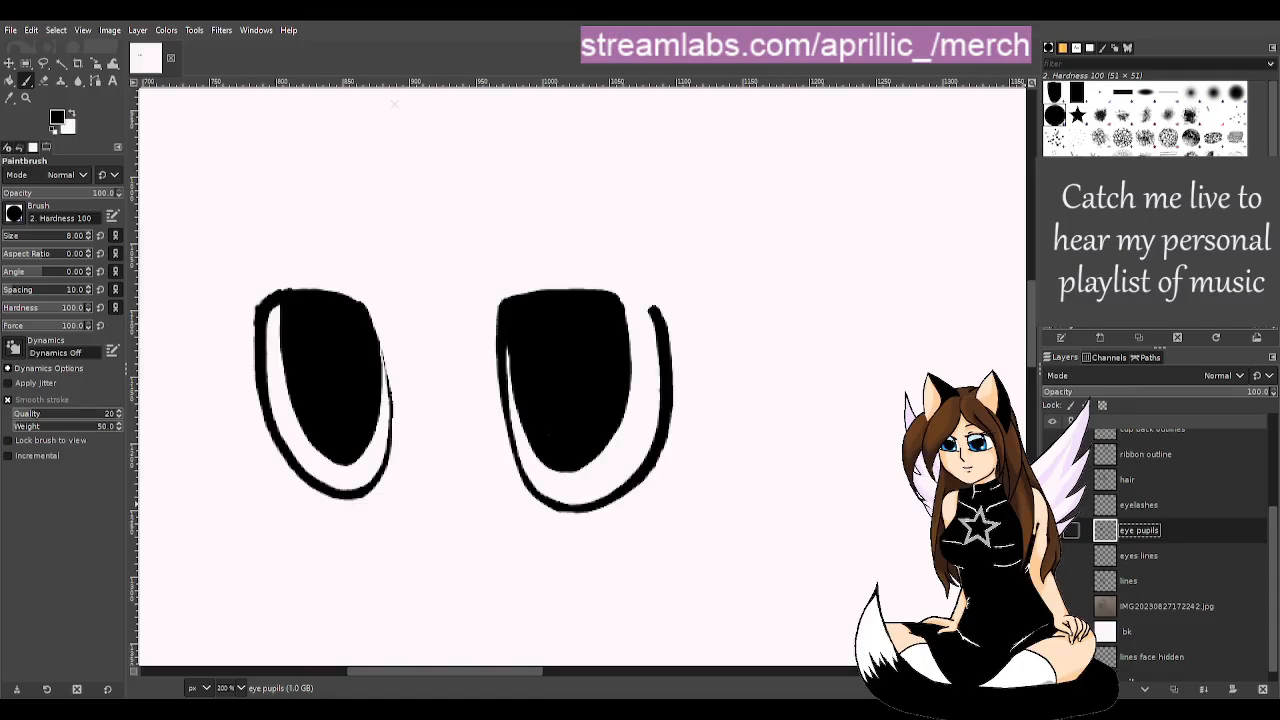
{"action": "left_click", "coordinate": [1053, 505]}
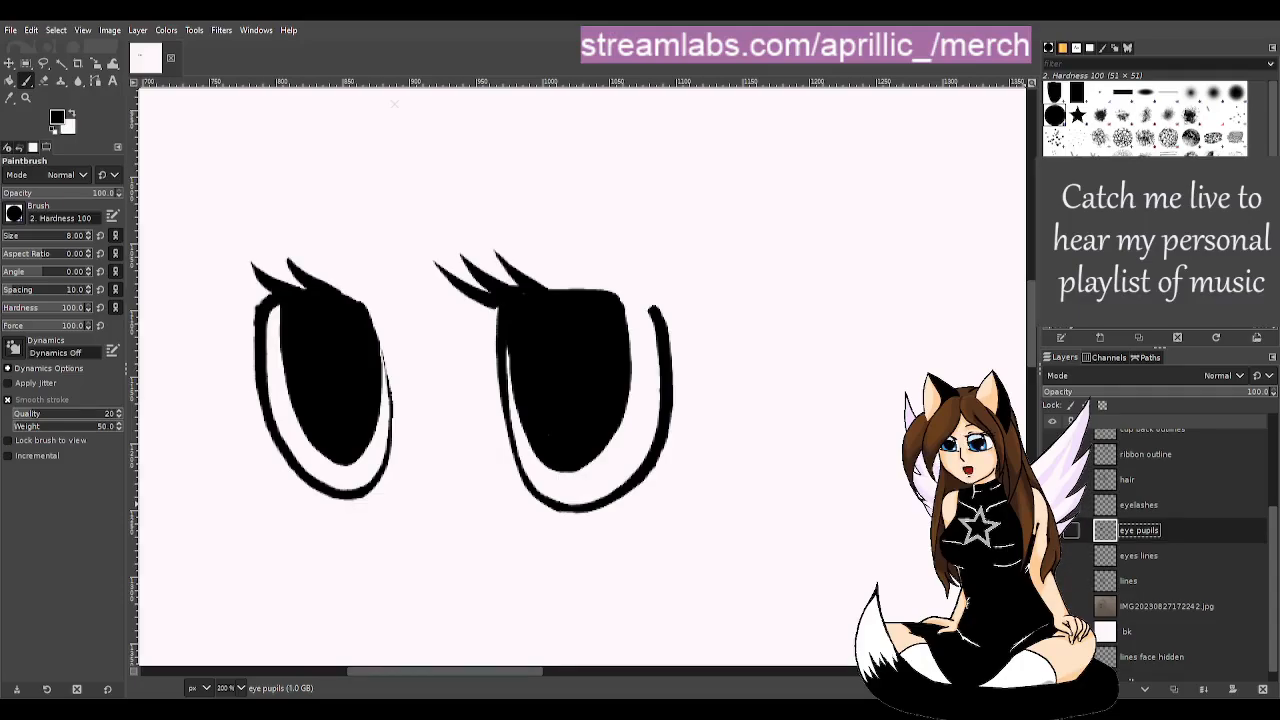
{"action": "left_click", "coordinate": [1053, 530]}
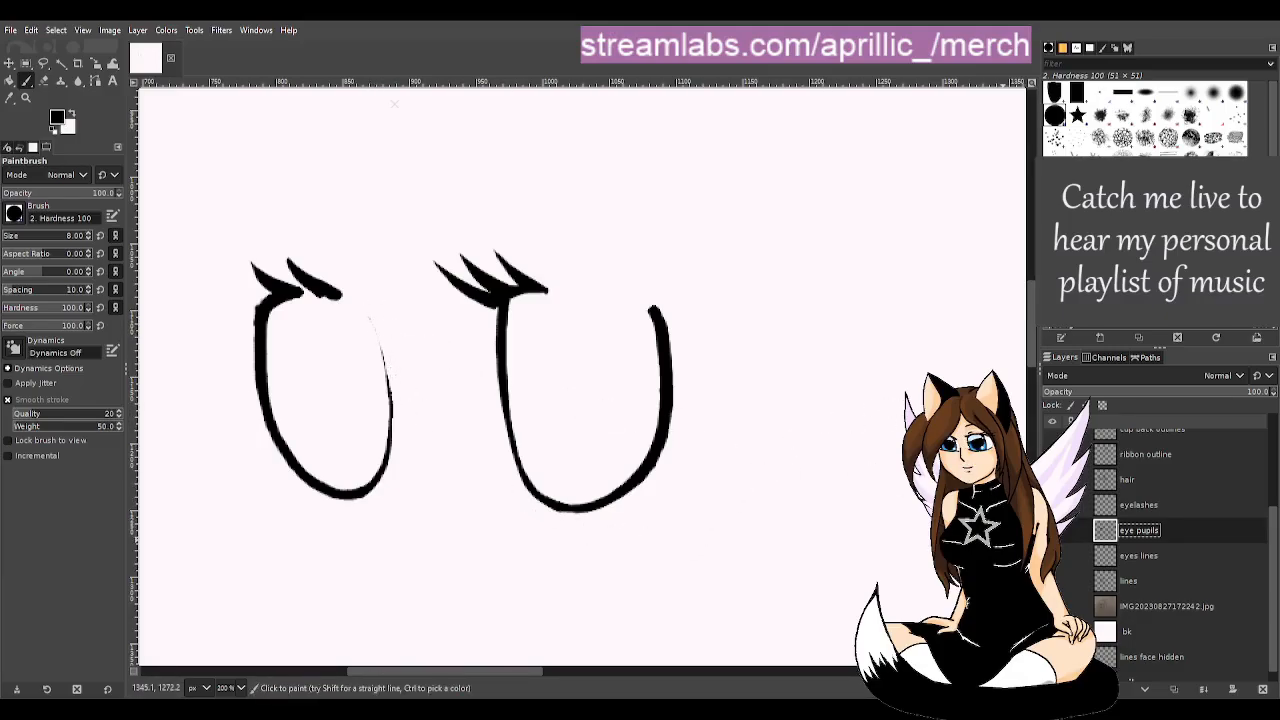
- On the eyes lines layer, erase the thin stray upper end of the left eye's inner outline with the size 8 Eraser
{"action": "key", "text": "shift+e"}
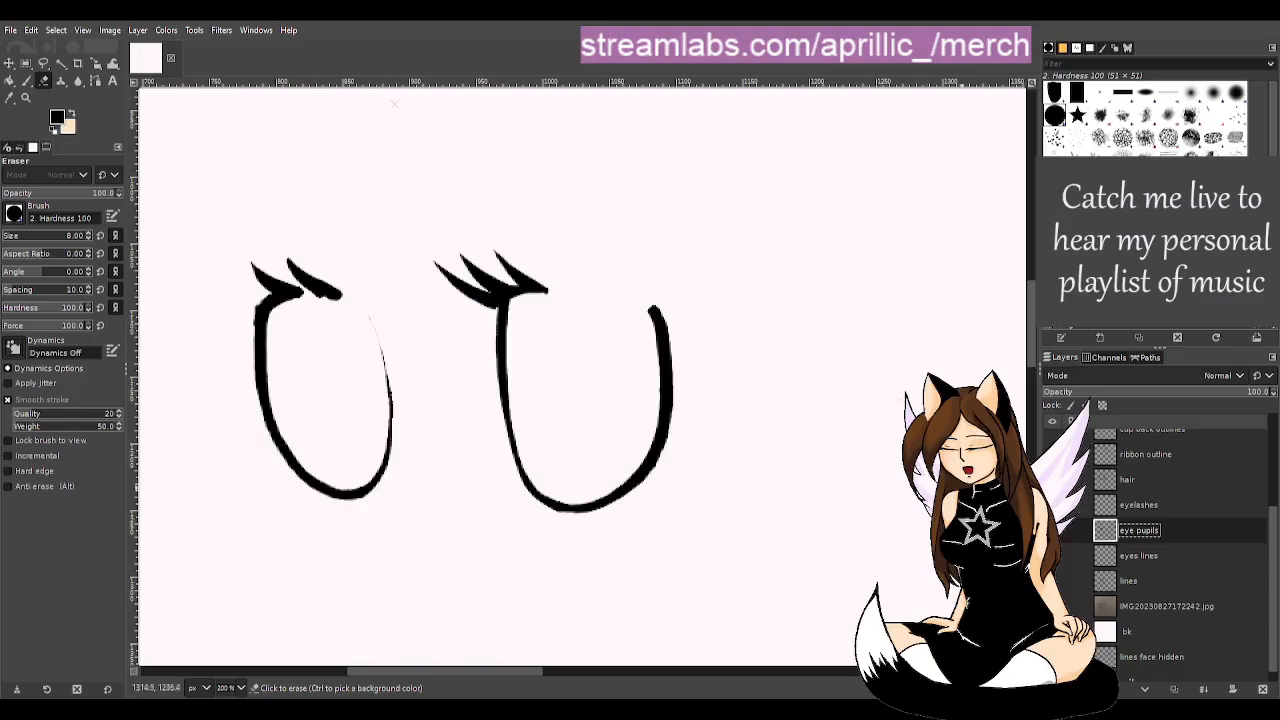
{"action": "left_click", "coordinate": [1188, 550]}
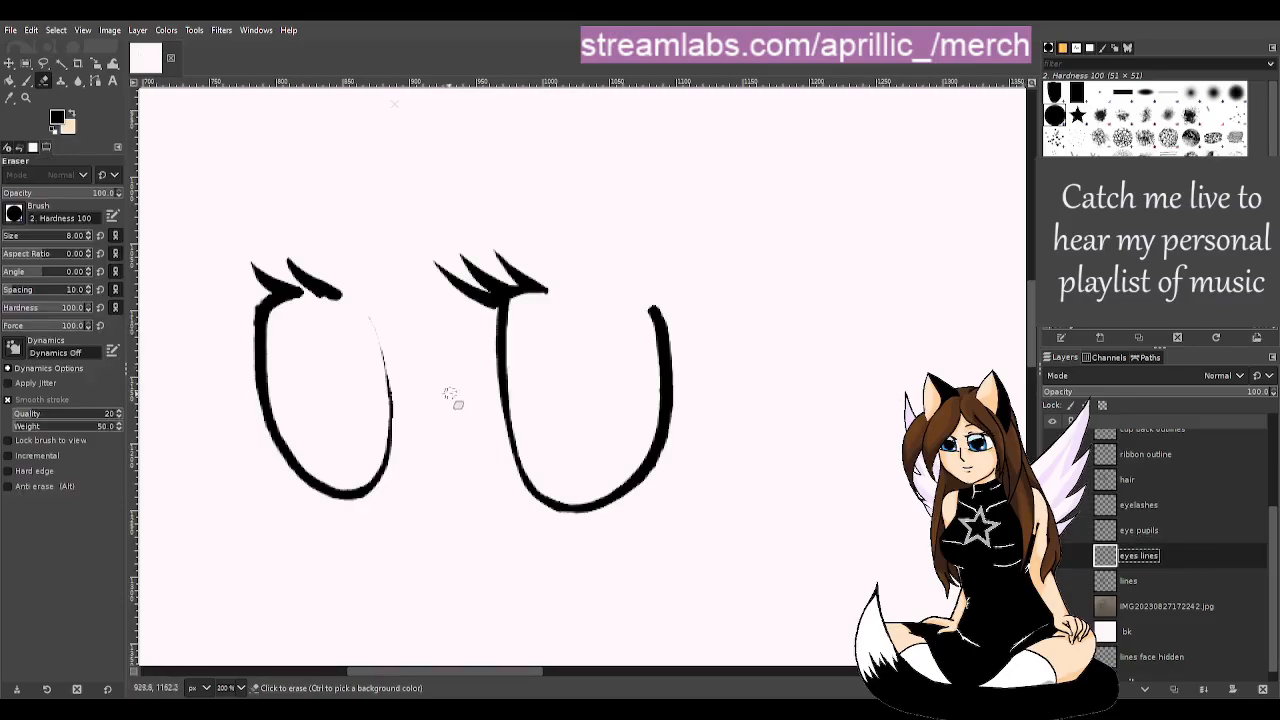
{"action": "mouse_move", "coordinate": [377, 326]}
{"action": "left_mouse_down"}
{"action": "mouse_move", "coordinate": [371, 314]}
{"action": "mouse_move", "coordinate": [381, 337]}
{"action": "mouse_move", "coordinate": [378, 305]}
{"action": "left_mouse_up"}
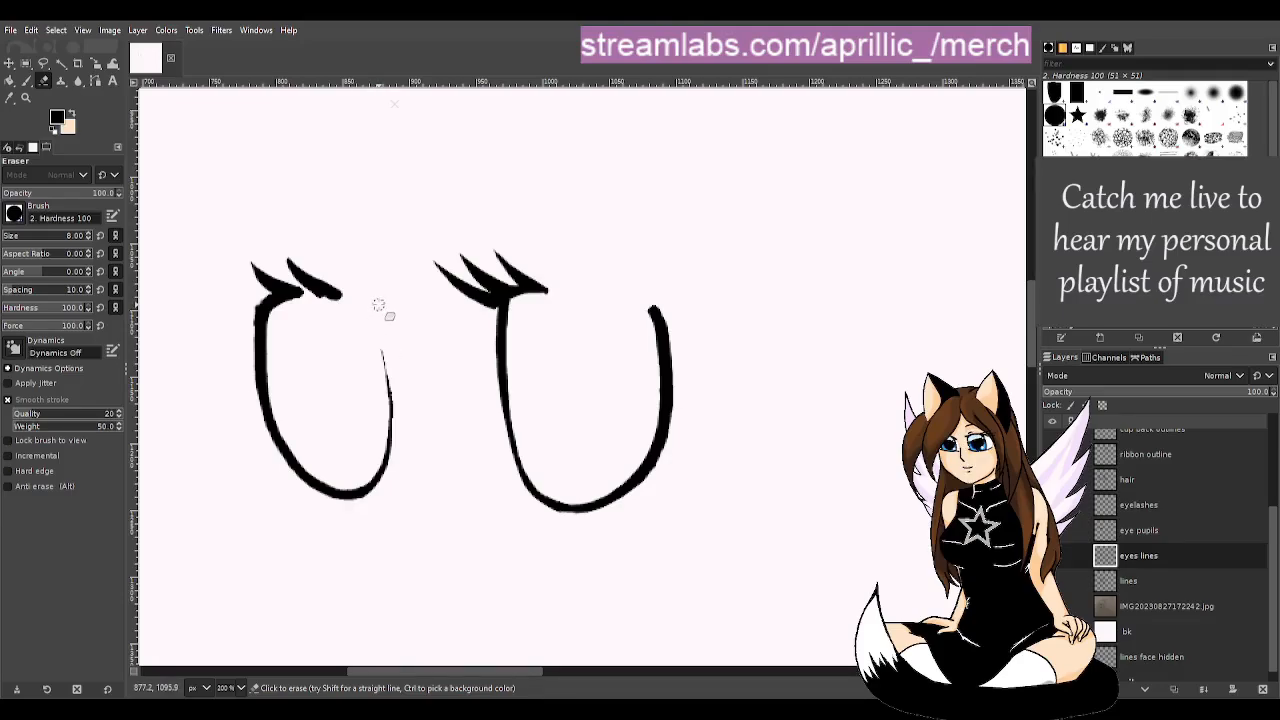
- Isolate the hair outlines by hiding the eyelashes and eyes lines layers and showing the hair layer
{"action": "key", "text": "p"}
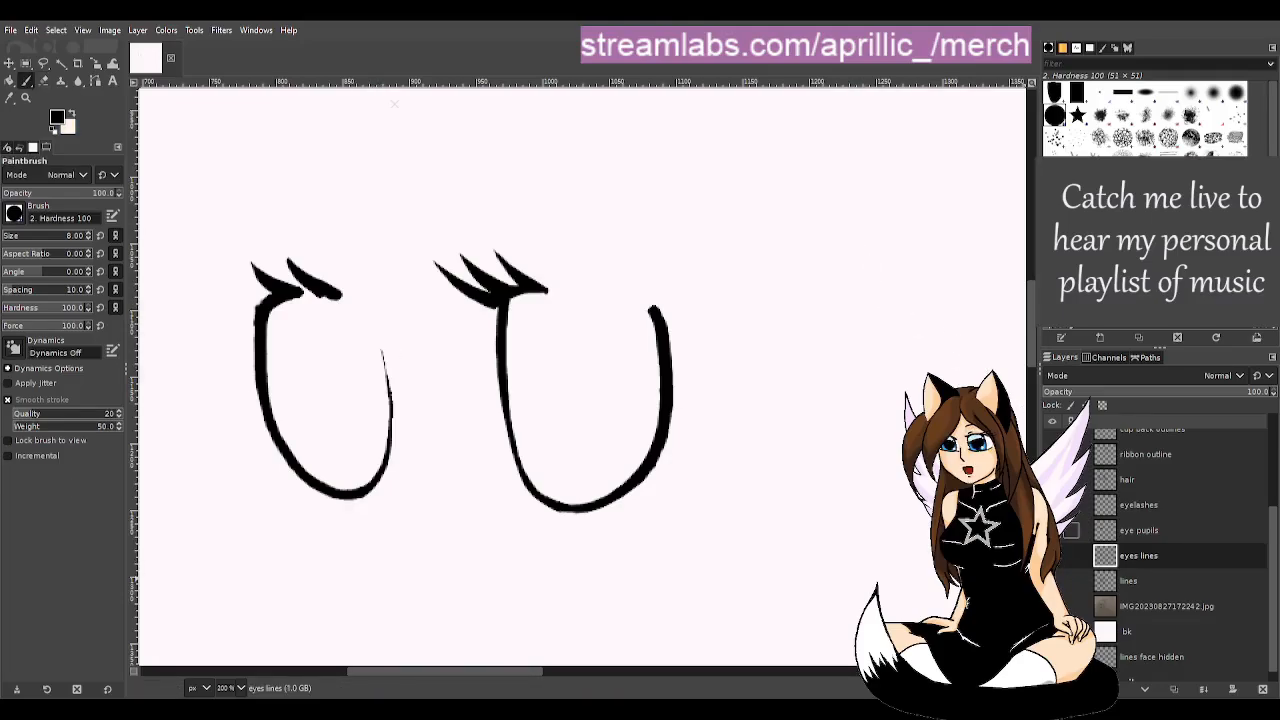
{"action": "left_click", "coordinate": [1052, 505]}
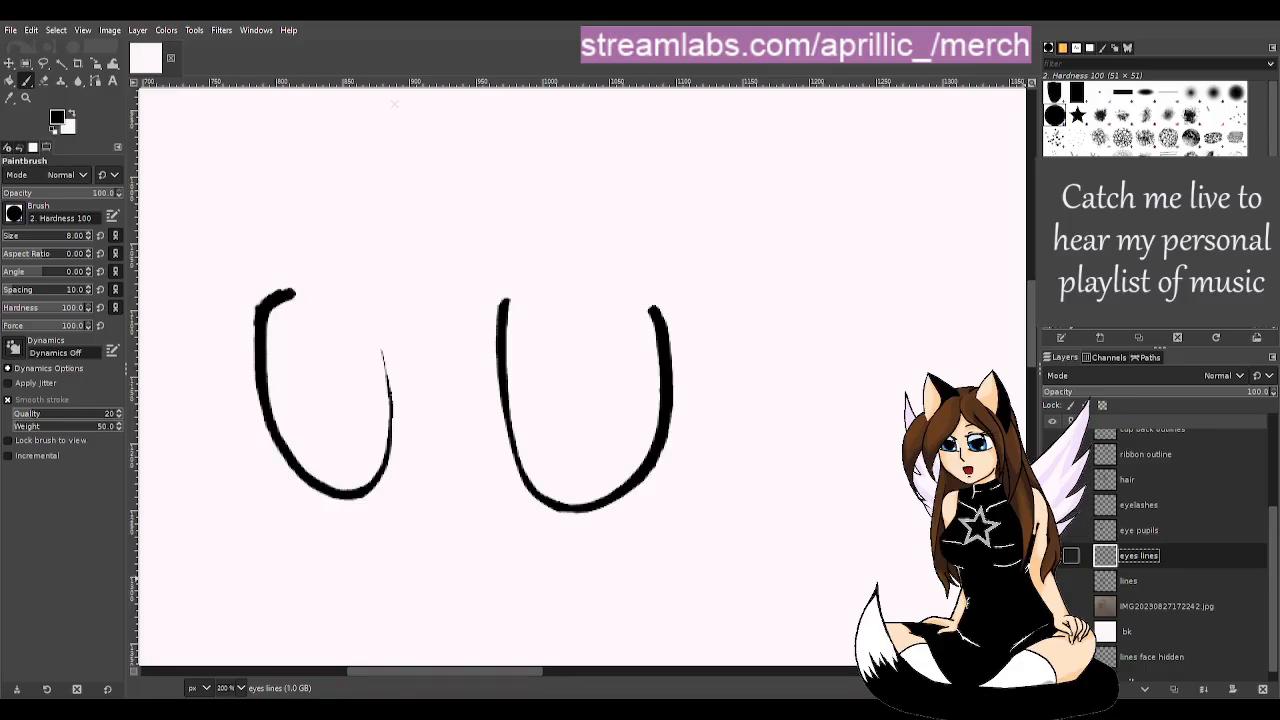
{"action": "left_click", "coordinate": [1052, 555]}
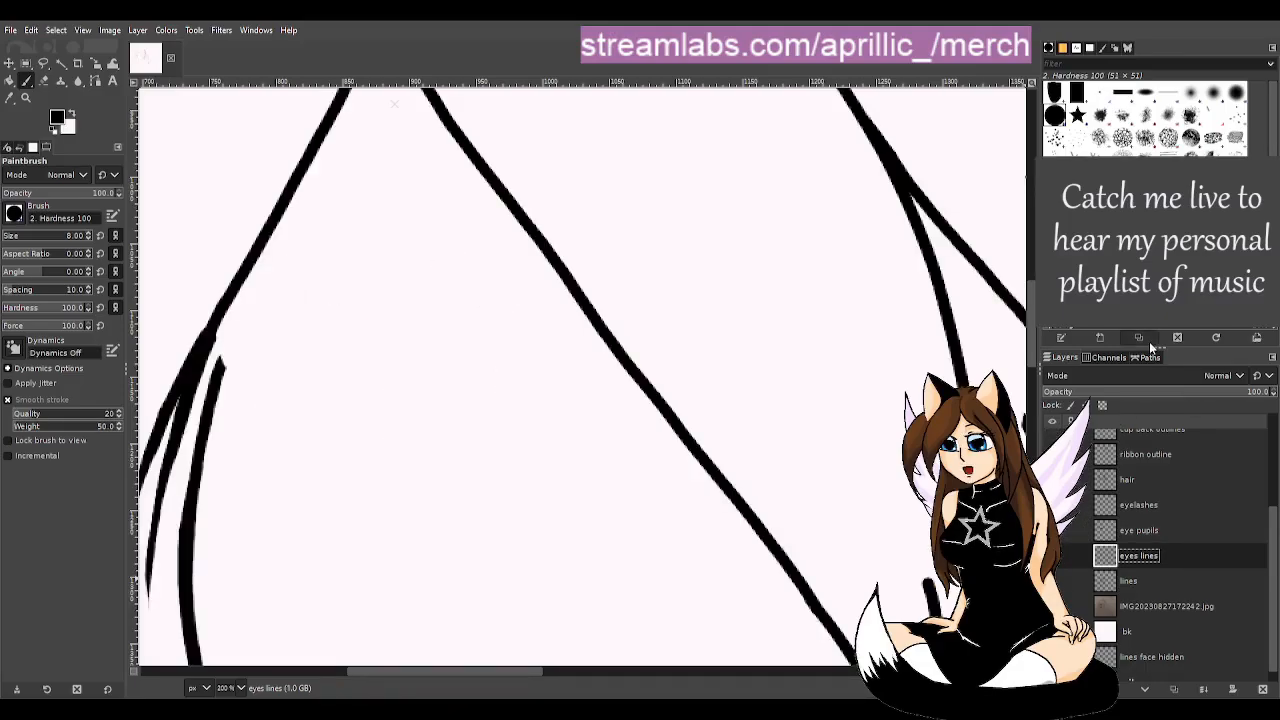
{"action": "key", "text": "u"}
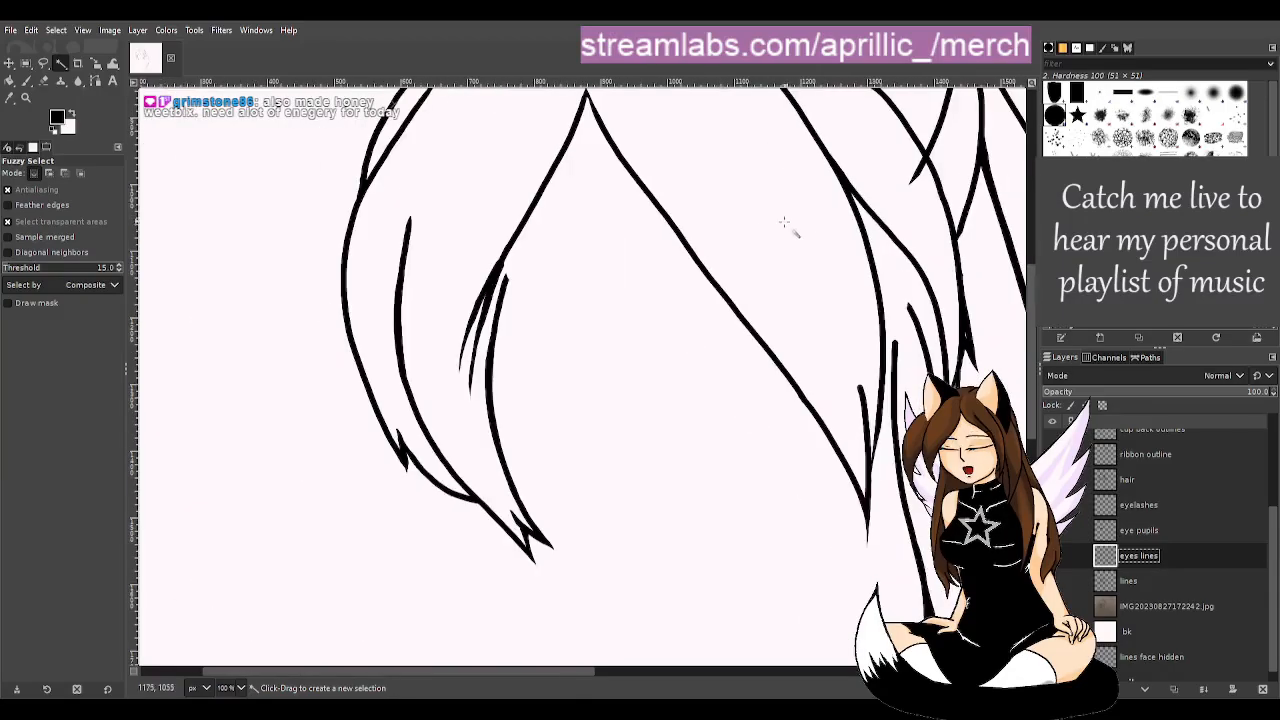
- Examine the hair line art from the crown to the ponytail tip for gaps and unfinished strands
{"action": "key", "text": "1"}
{"action": "key", "text": "minus"}
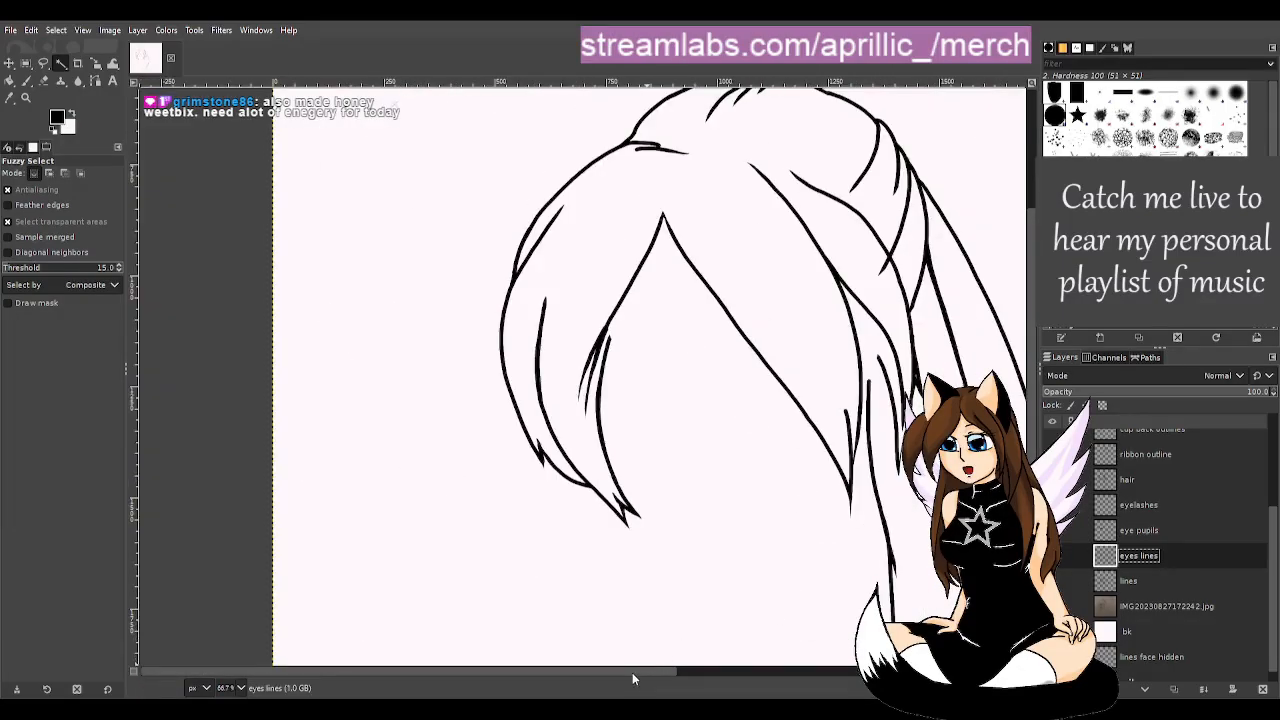
{"action": "scroll", "coordinate": [632, 672], "scroll_direction": "right", "scroll_amount": 5}
{"action": "scroll", "coordinate": [705, 530], "scroll_direction": "up", "scroll_amount": 3}
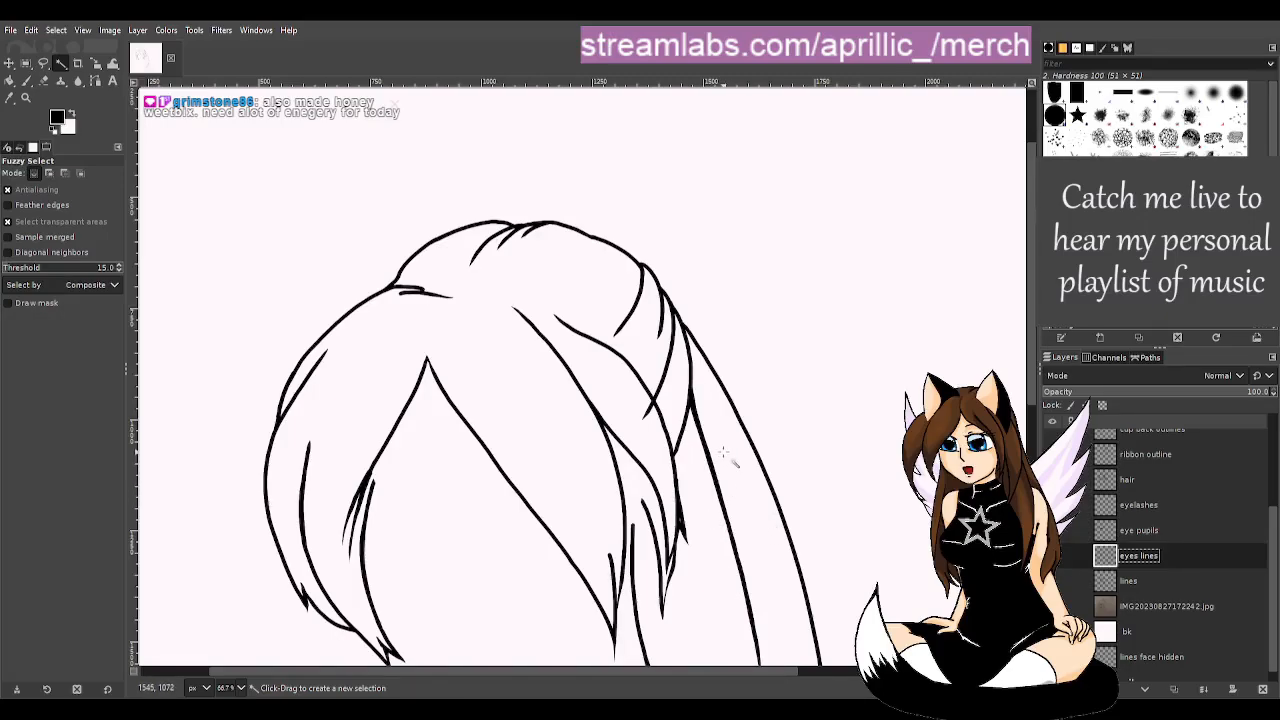
{"action": "scroll", "coordinate": [629, 384], "scroll_direction": "down", "scroll_amount": 5}
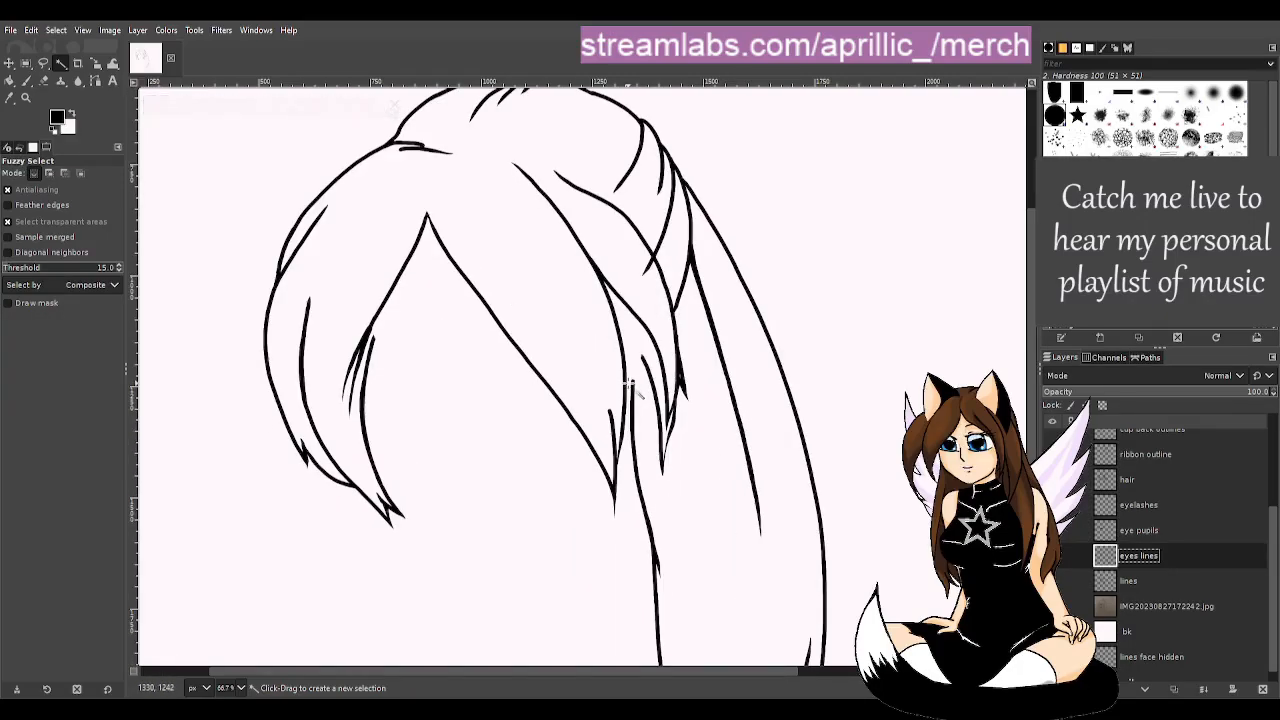
{"action": "scroll", "coordinate": [637, 383], "scroll_direction": "down", "scroll_amount": 1}
{"action": "scroll", "coordinate": [637, 384], "scroll_direction": "down", "scroll_amount": 3}
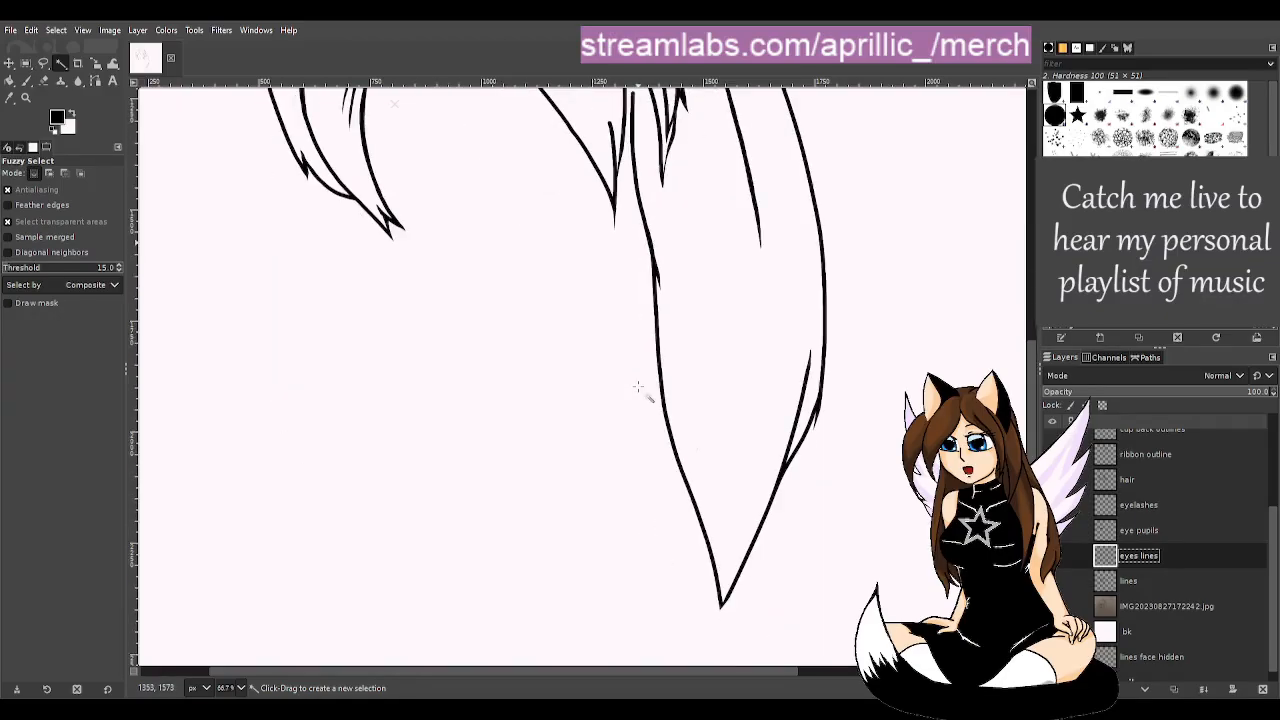
{"action": "scroll", "coordinate": [648, 388], "scroll_direction": "up", "scroll_amount": 3}
{"action": "scroll", "coordinate": [650, 390], "scroll_direction": "up", "scroll_amount": 5}
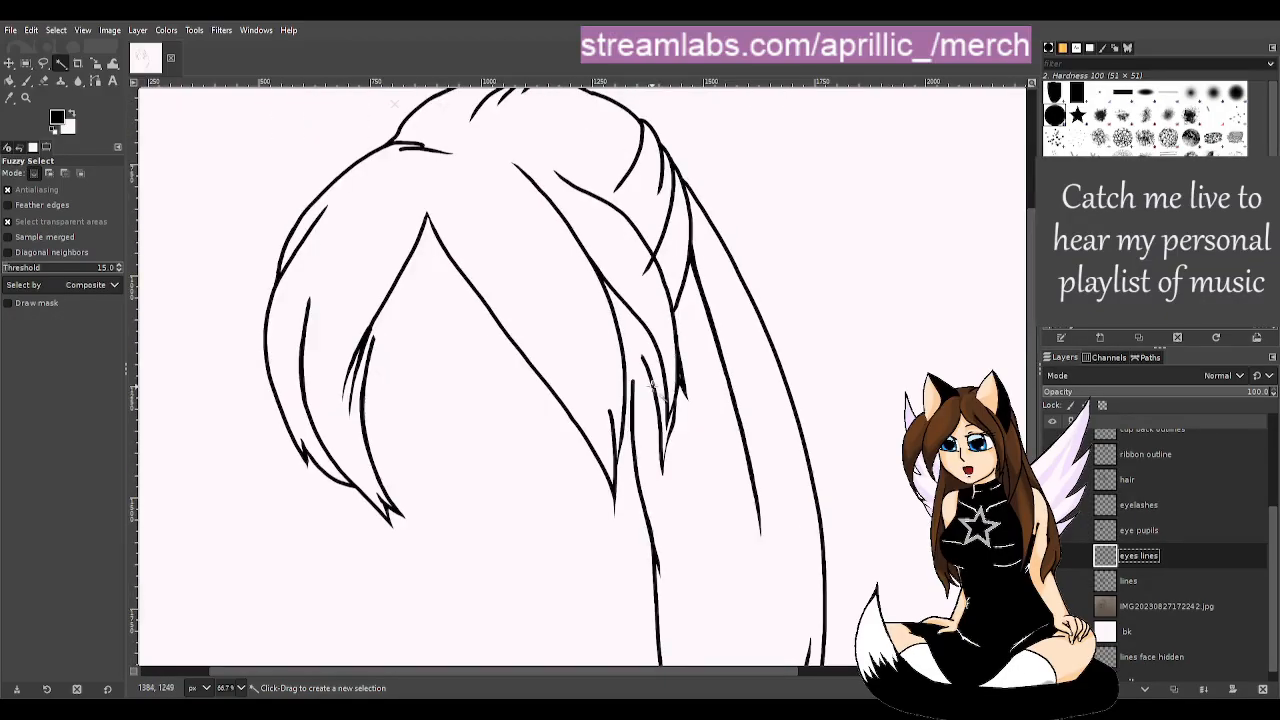
{"action": "scroll", "coordinate": [655, 395], "scroll_direction": "down", "scroll_amount": 6}
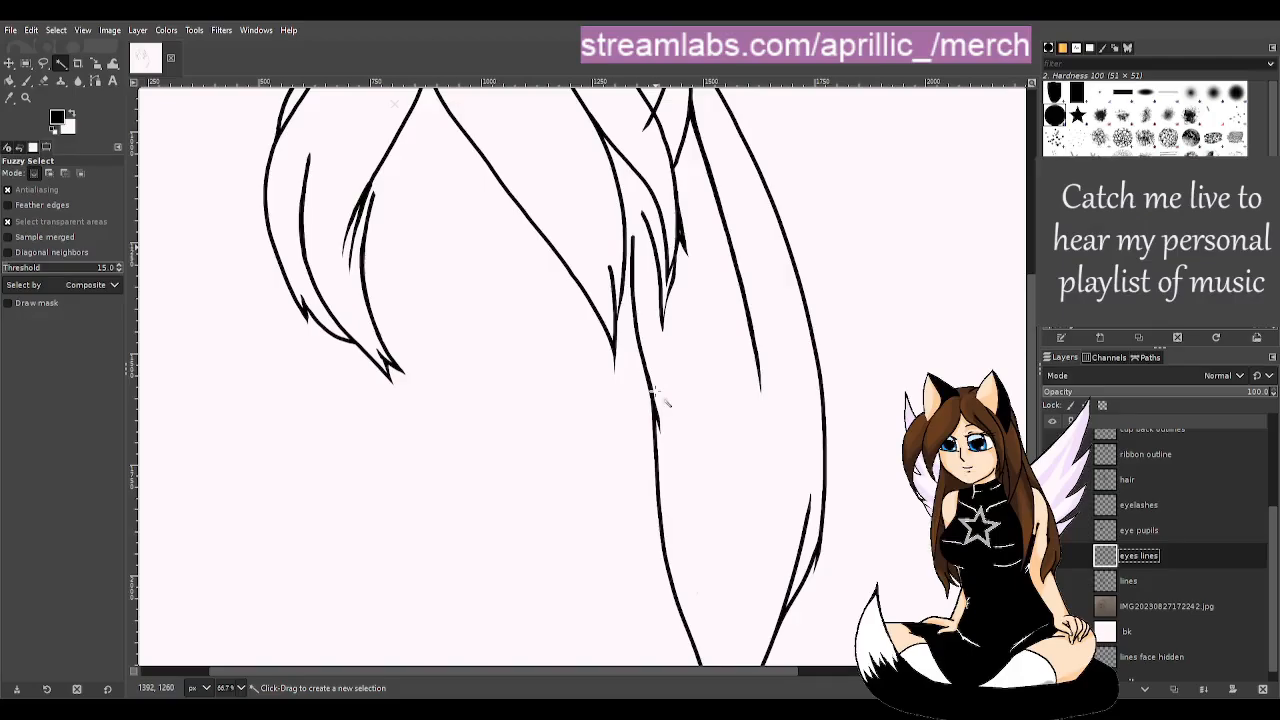
{"action": "scroll", "coordinate": [434, 281], "scroll_direction": "up", "scroll_amount": 1}
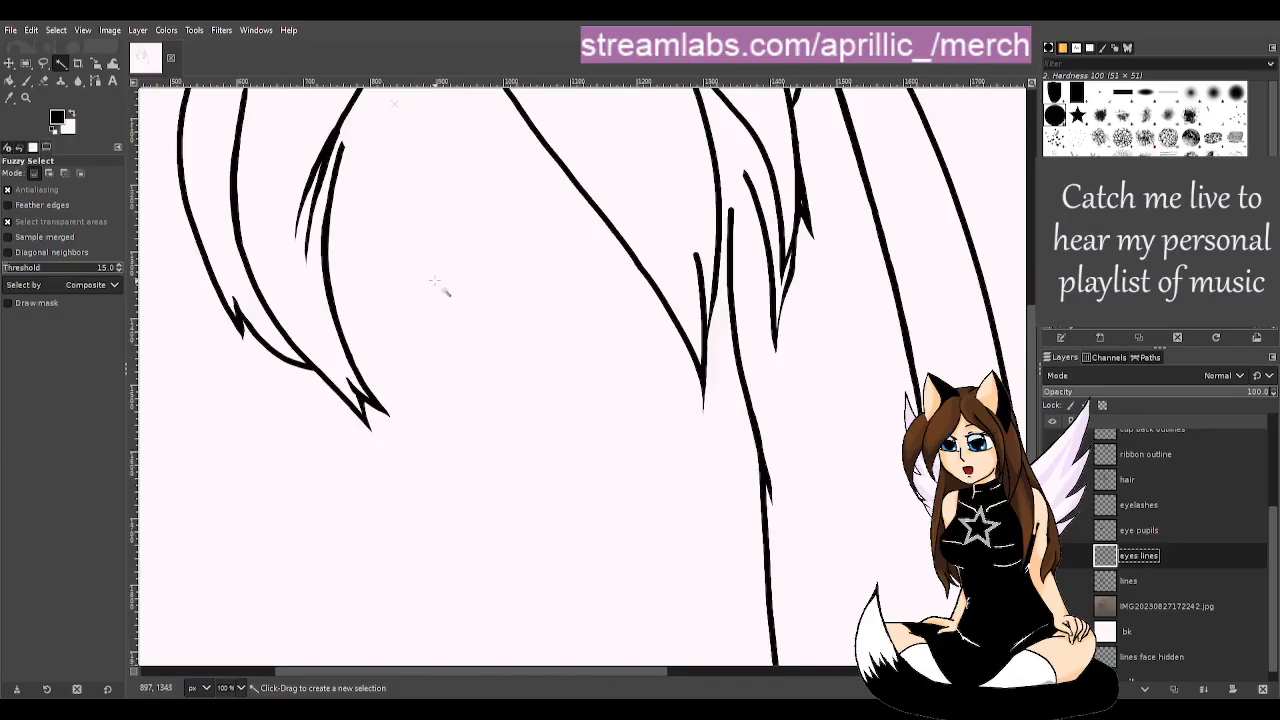
{"action": "scroll", "coordinate": [470, 320], "scroll_direction": "up", "scroll_amount": 5}
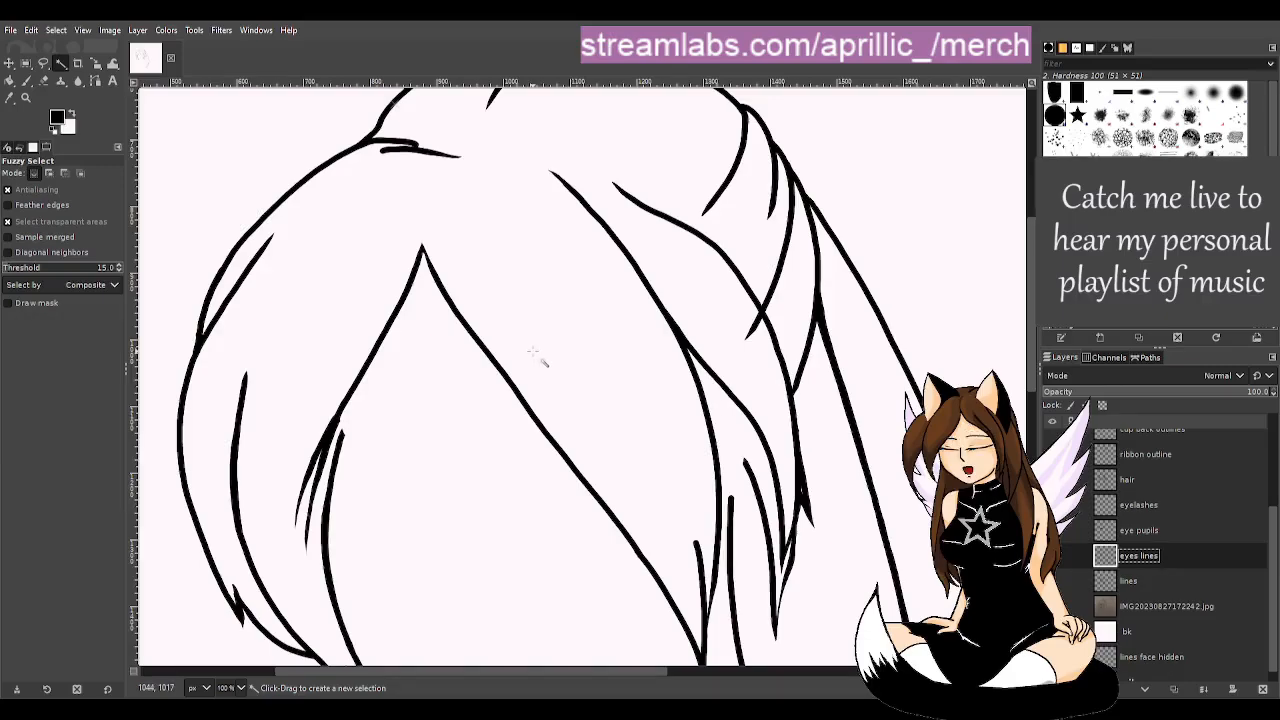
- Show the lines layer with the grey face and body outlines, and make the hair layer active for painting
{"action": "key", "text": "p"}
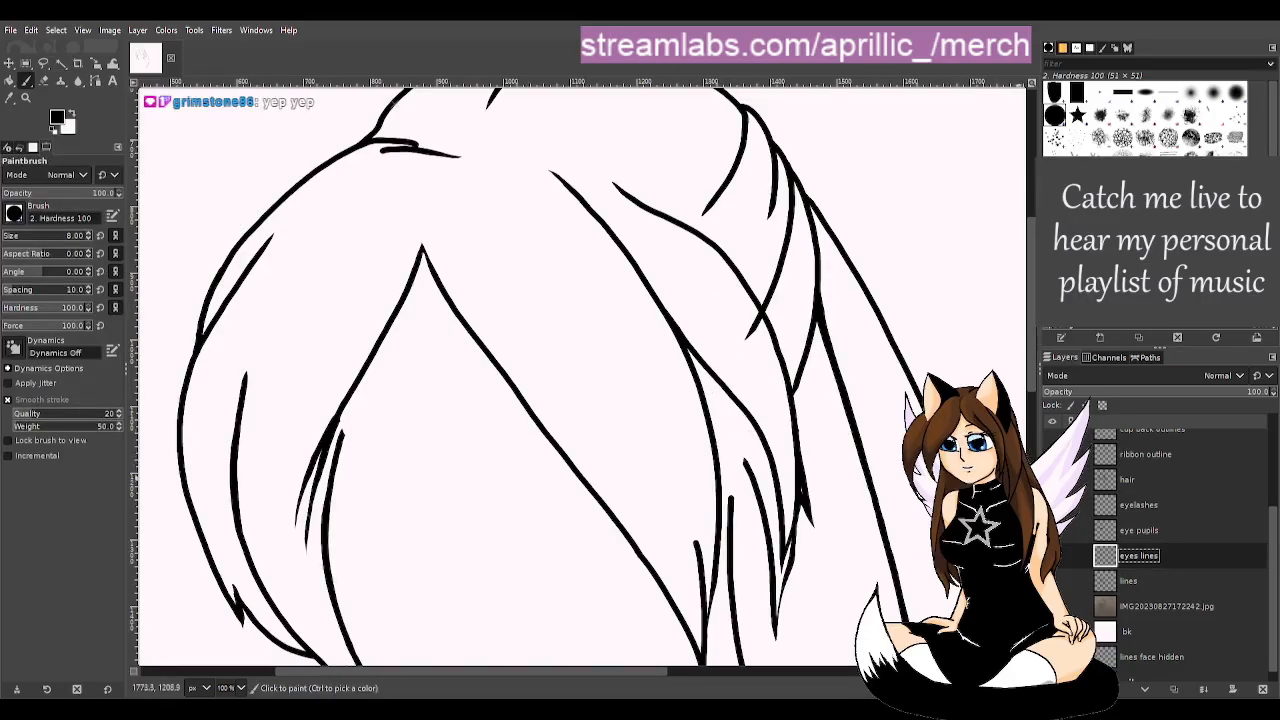
{"action": "left_click", "coordinate": [1071, 580]}
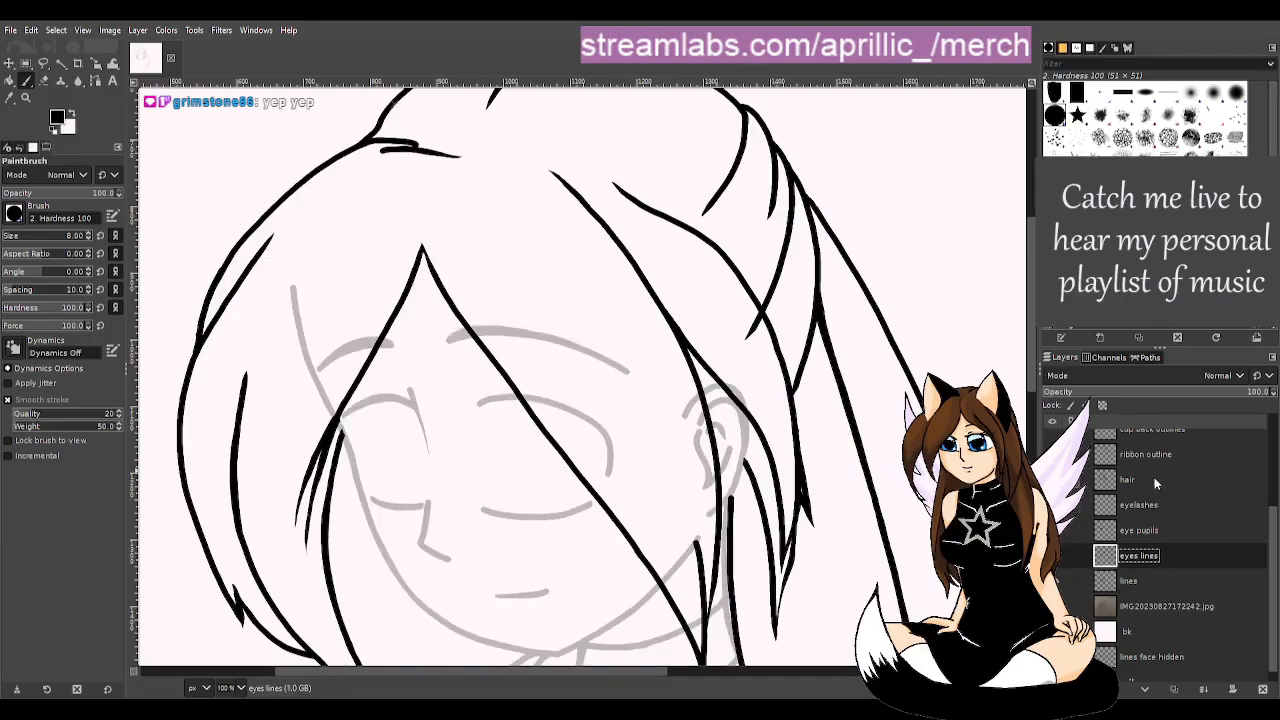
{"action": "left_click", "coordinate": [1154, 480]}
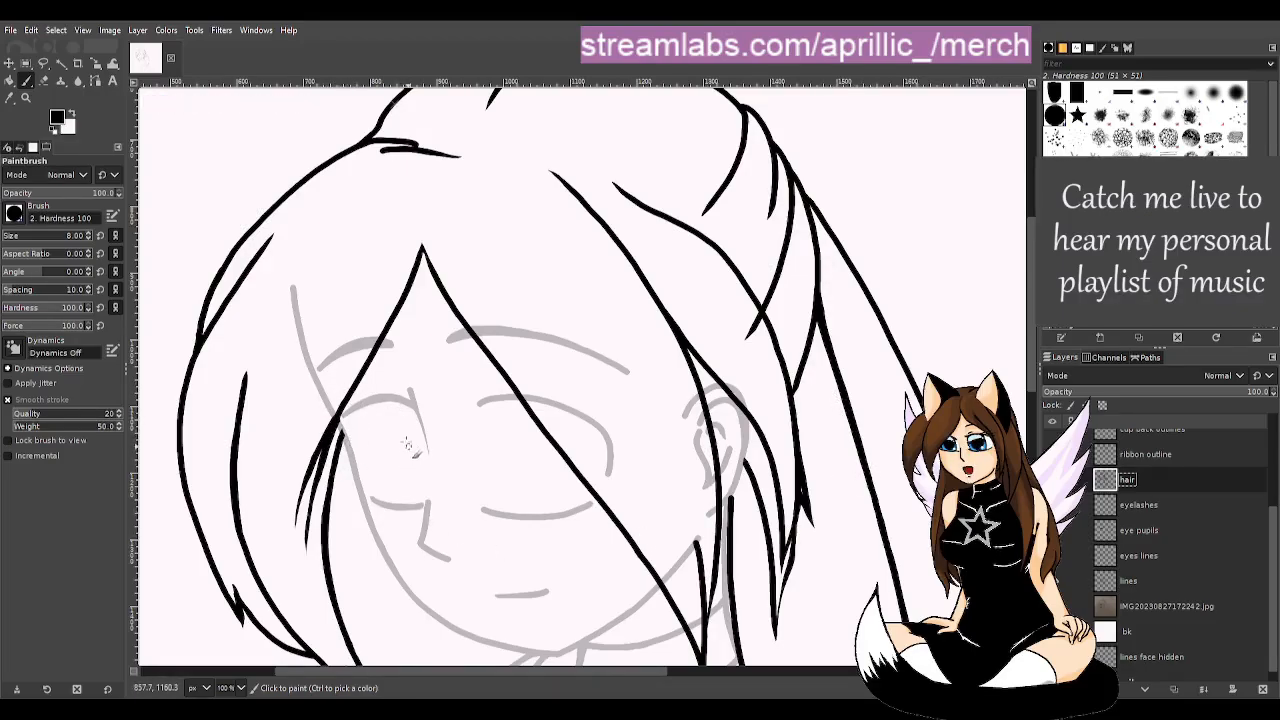
- Set the Paintbrush size to 5 and paint a short stroke along the face edge, joining the front hair strands near the eye
{"action": "key", "text": "u"}
{"action": "scroll", "coordinate": [420, 480], "scroll_direction": "up", "scroll_amount": 2}
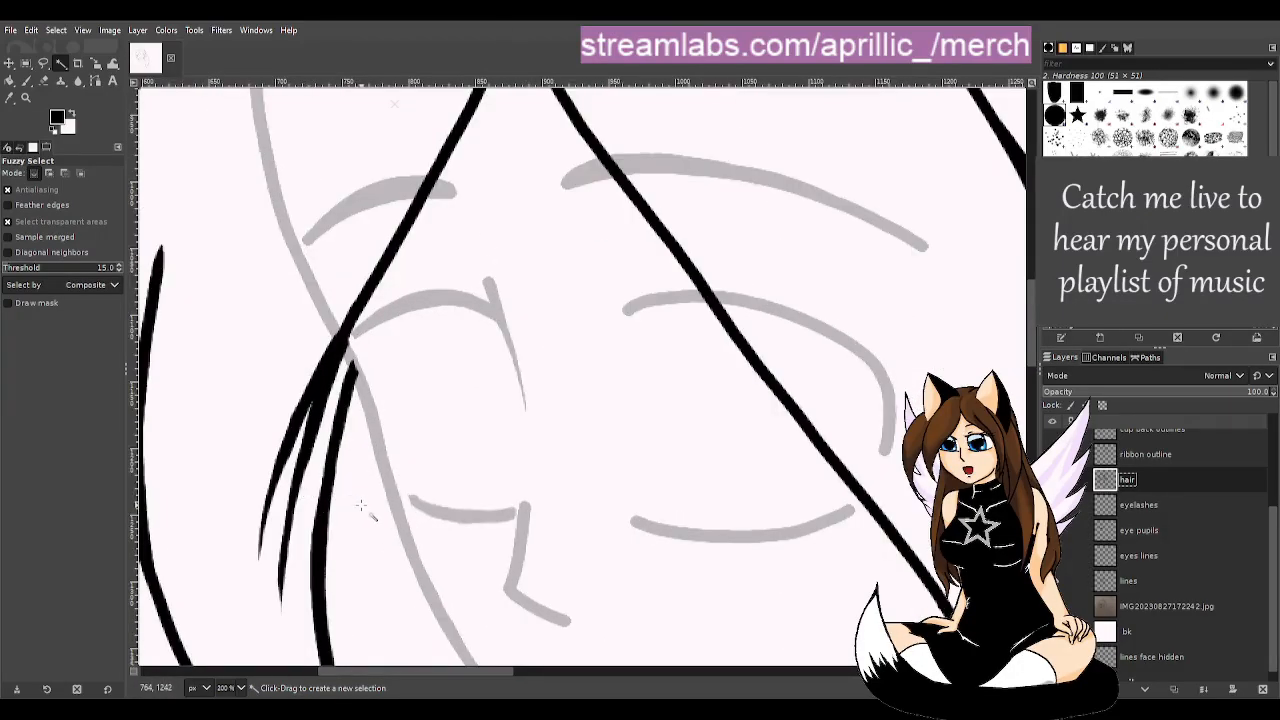
{"action": "key", "text": "p"}
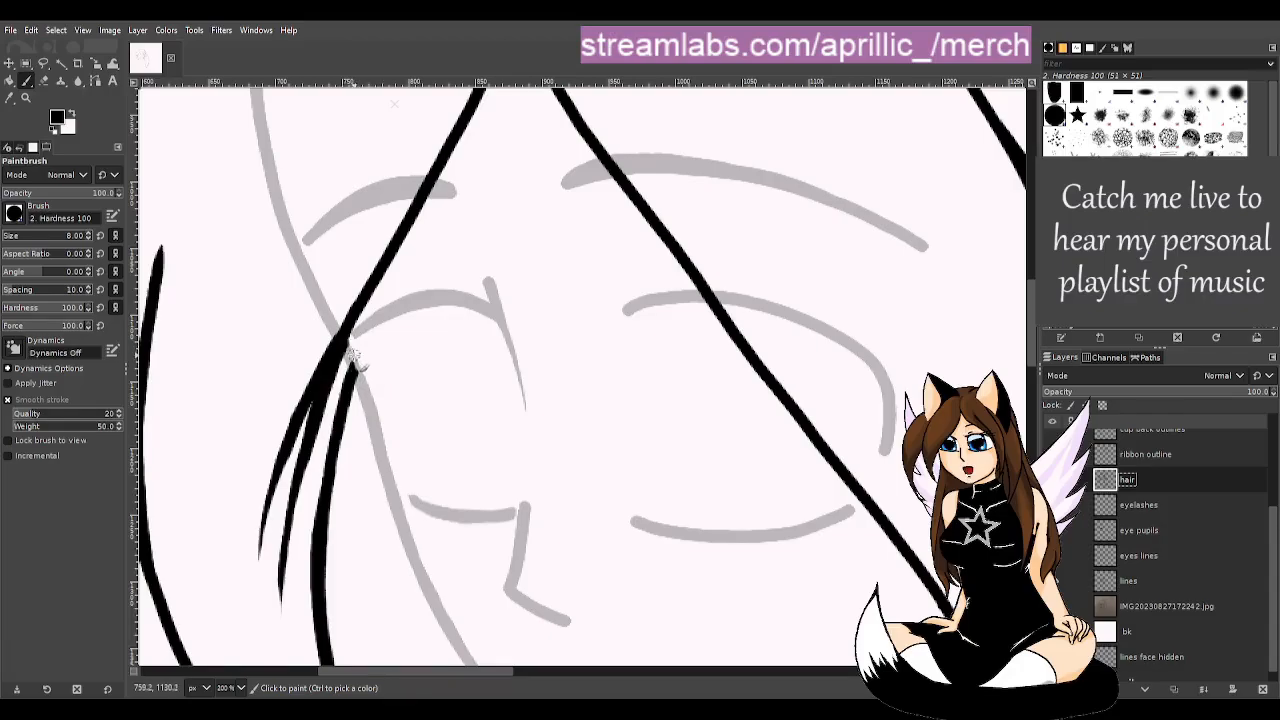
{"action": "left_click", "coordinate": [345, 352]}
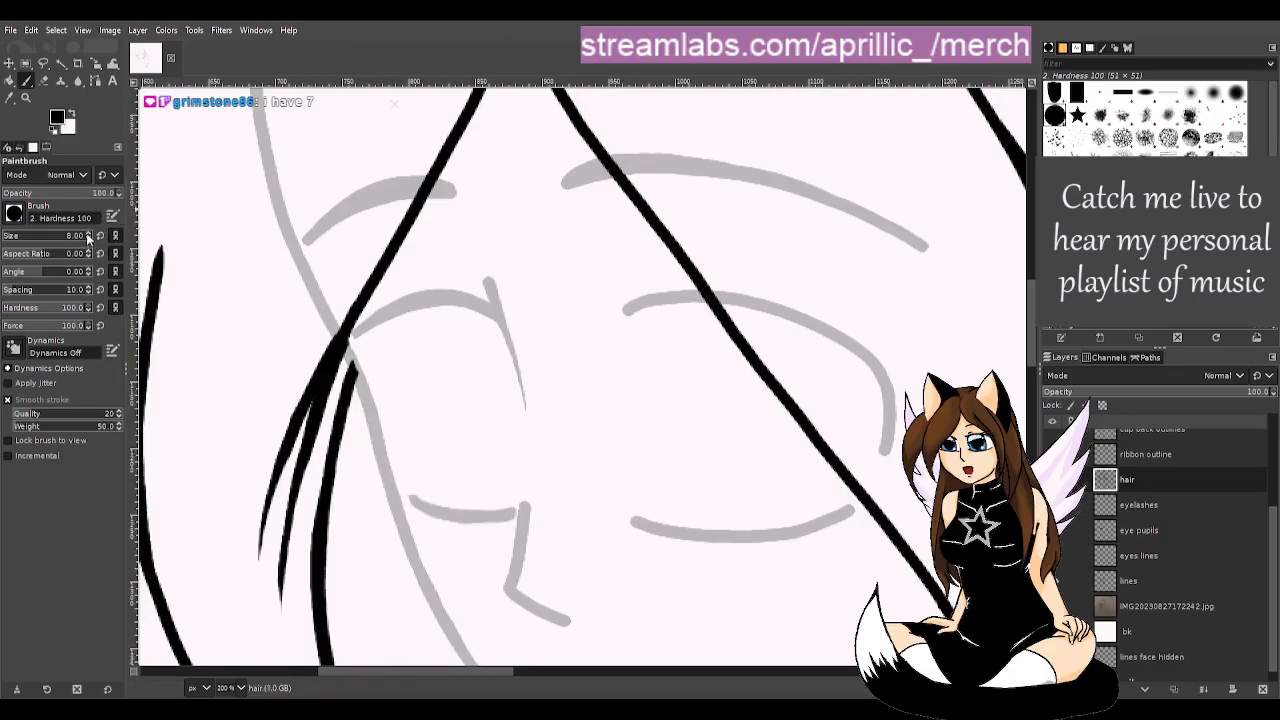
{"action": "scroll", "coordinate": [88, 237], "scroll_direction": "down", "scroll_amount": 2}
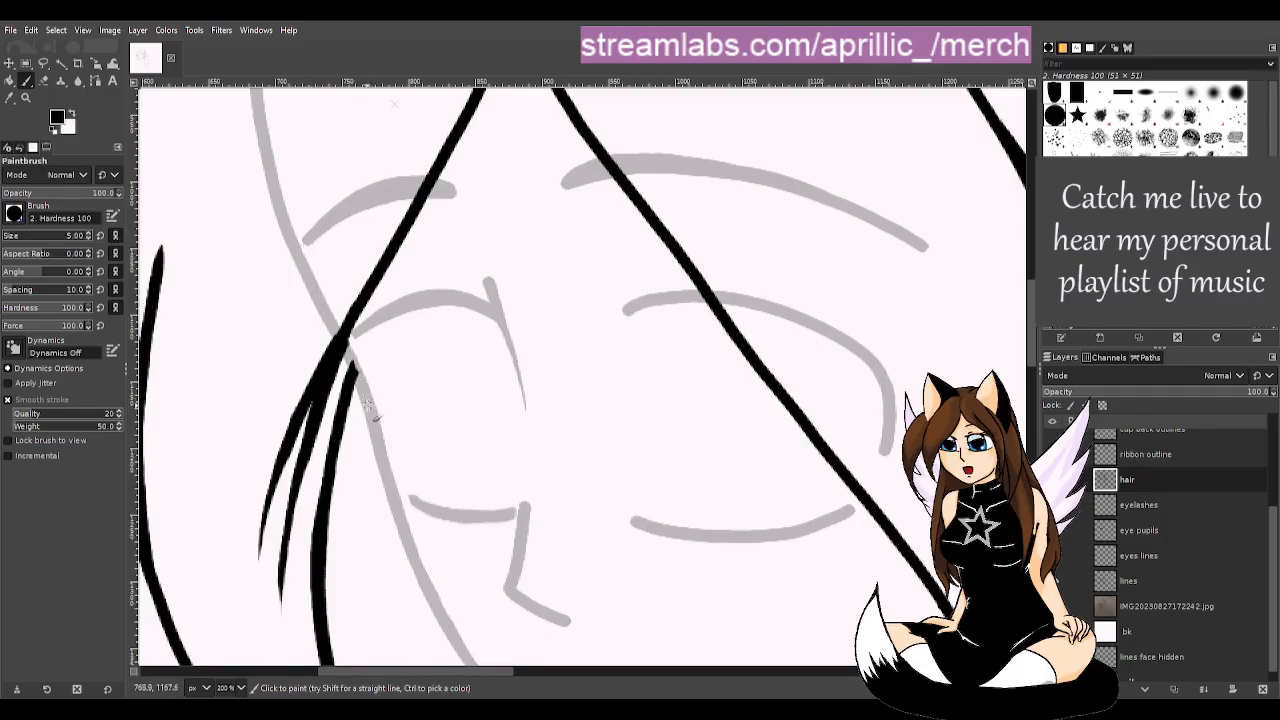
{"action": "left_click_drag", "start_coordinate": [342, 345], "coordinate": [354, 373]}
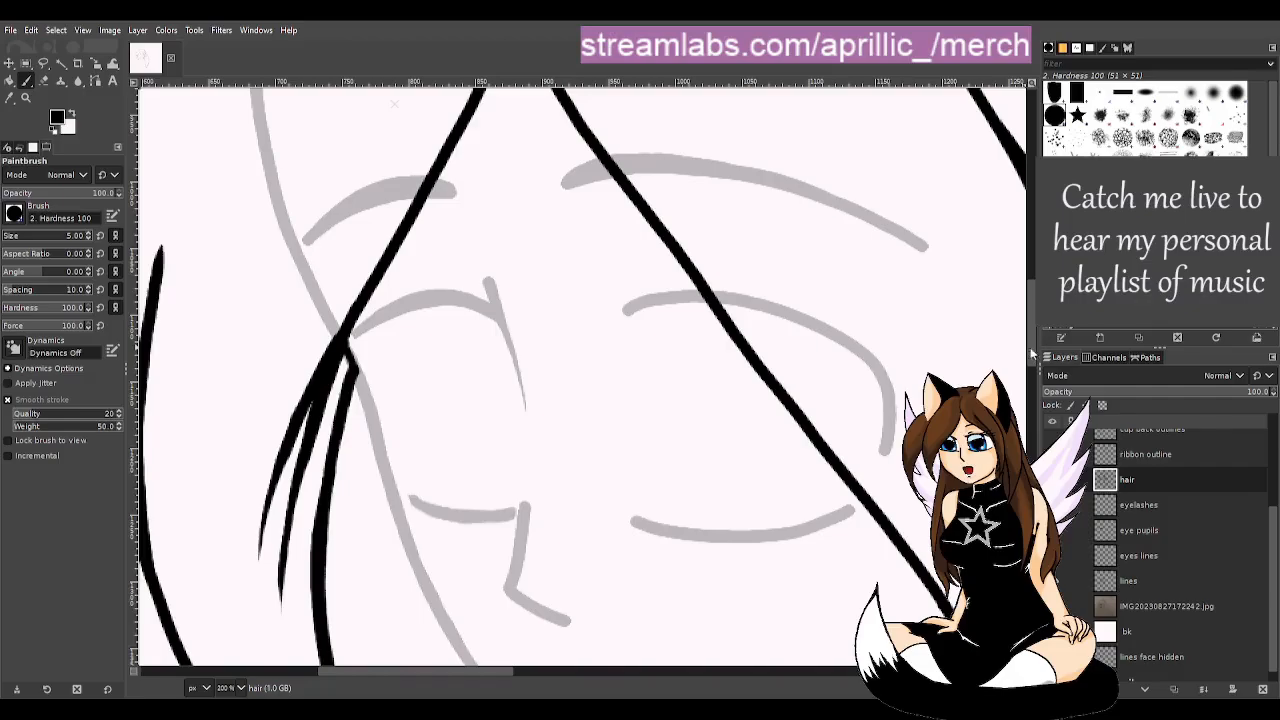
- Inspect the hair outlines around the crown, the ponytail and the strands by the ear for open gaps
{"action": "scroll", "coordinate": [1026, 346], "scroll_direction": "up", "scroll_amount": 6}
{"action": "scroll", "coordinate": [580, 380], "scroll_direction": "up", "scroll_amount": 2}
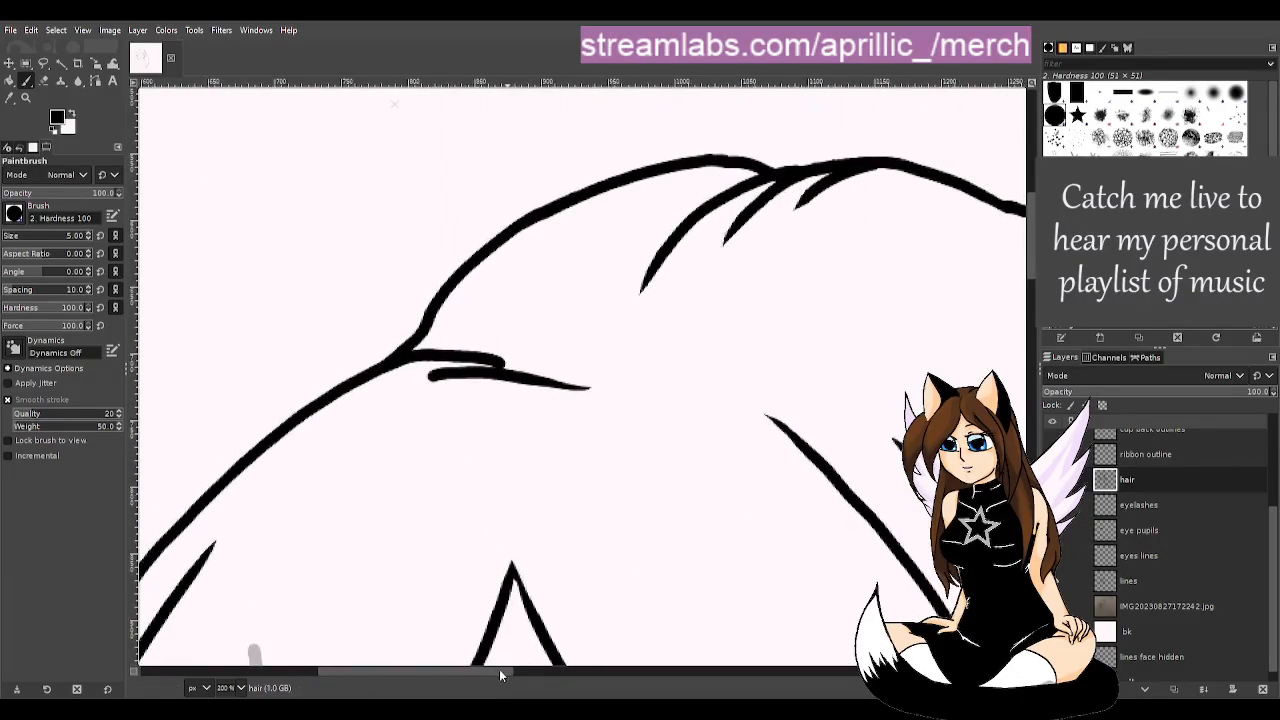
{"action": "left_click_drag", "start_coordinate": [499, 669], "coordinate": [636, 640]}
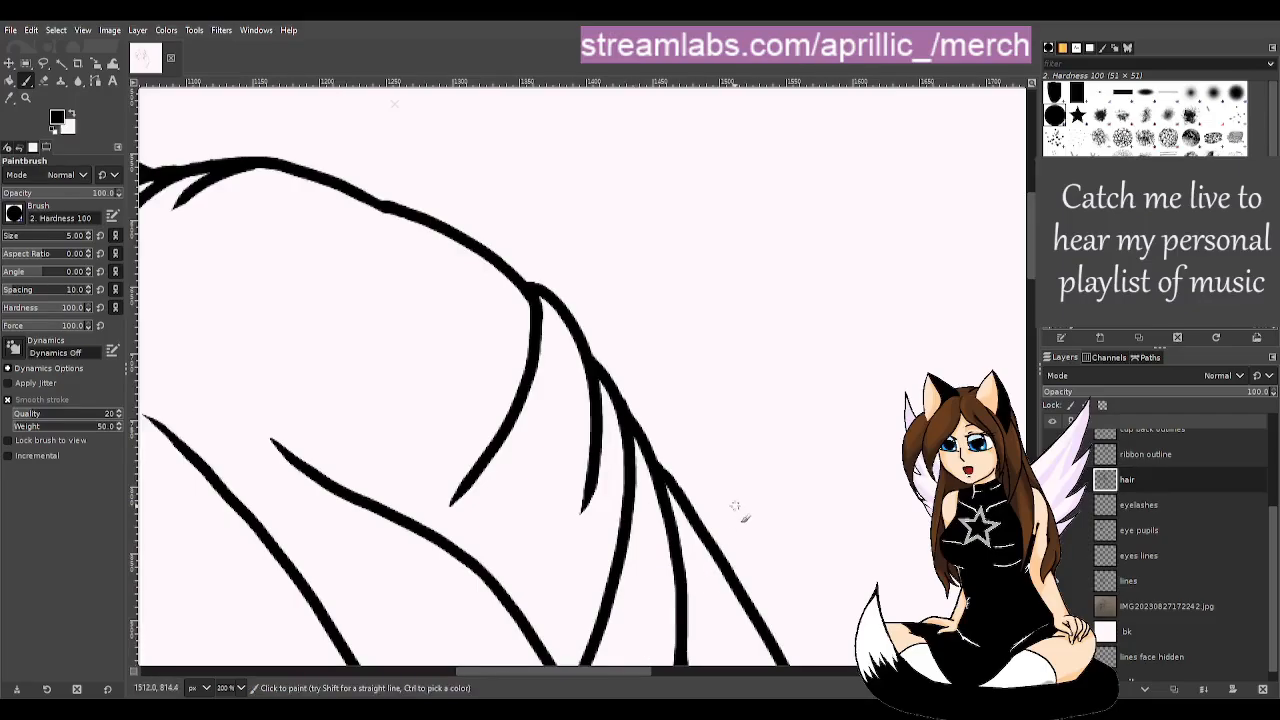
{"action": "key", "text": "u"}
{"action": "scroll", "coordinate": [843, 380], "scroll_direction": "down", "scroll_amount": 2}
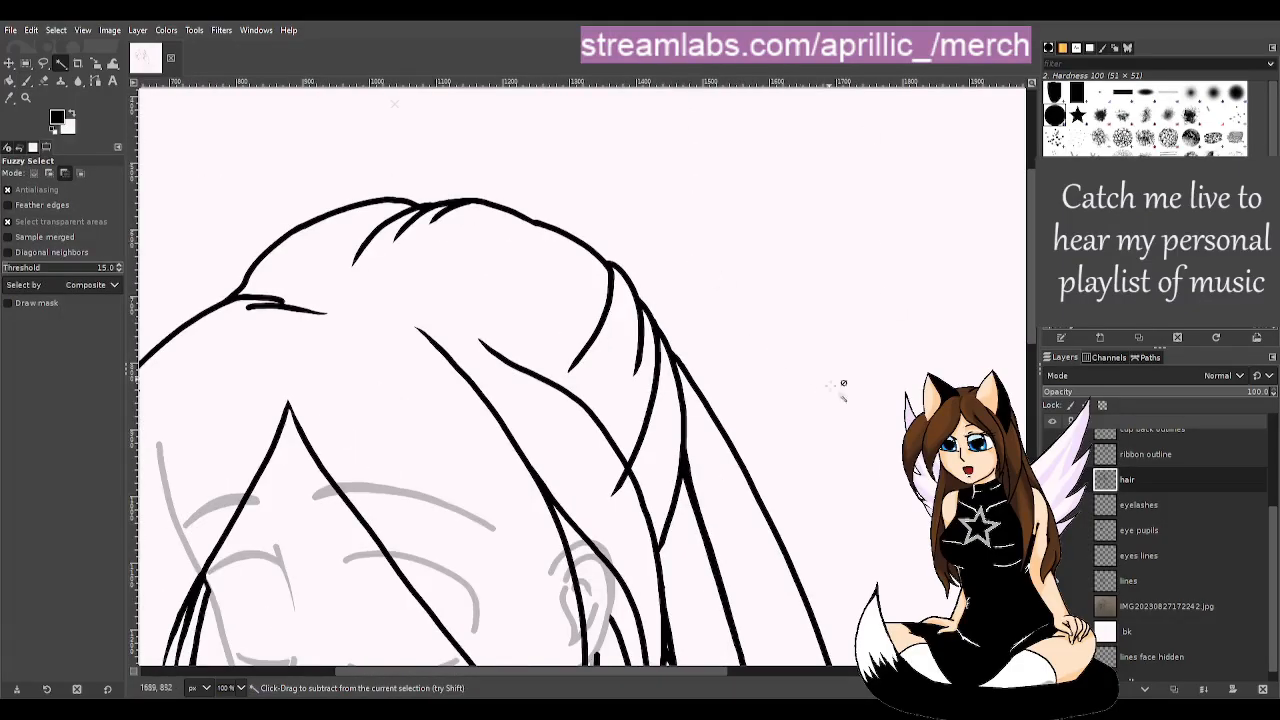
{"action": "scroll", "coordinate": [826, 400], "scroll_direction": "down", "scroll_amount": 4}
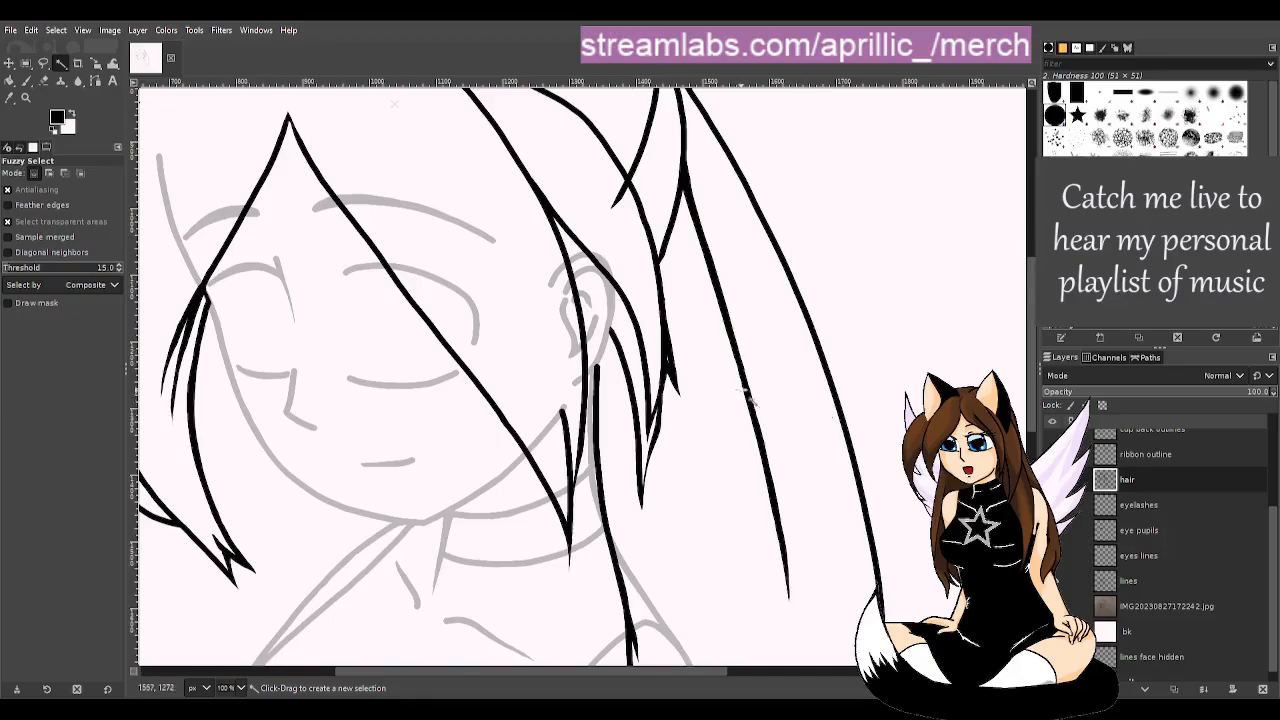
{"action": "scroll", "coordinate": [747, 393], "scroll_direction": "up", "scroll_amount": 1}
{"action": "scroll", "coordinate": [815, 390], "scroll_direction": "up", "scroll_amount": 1}
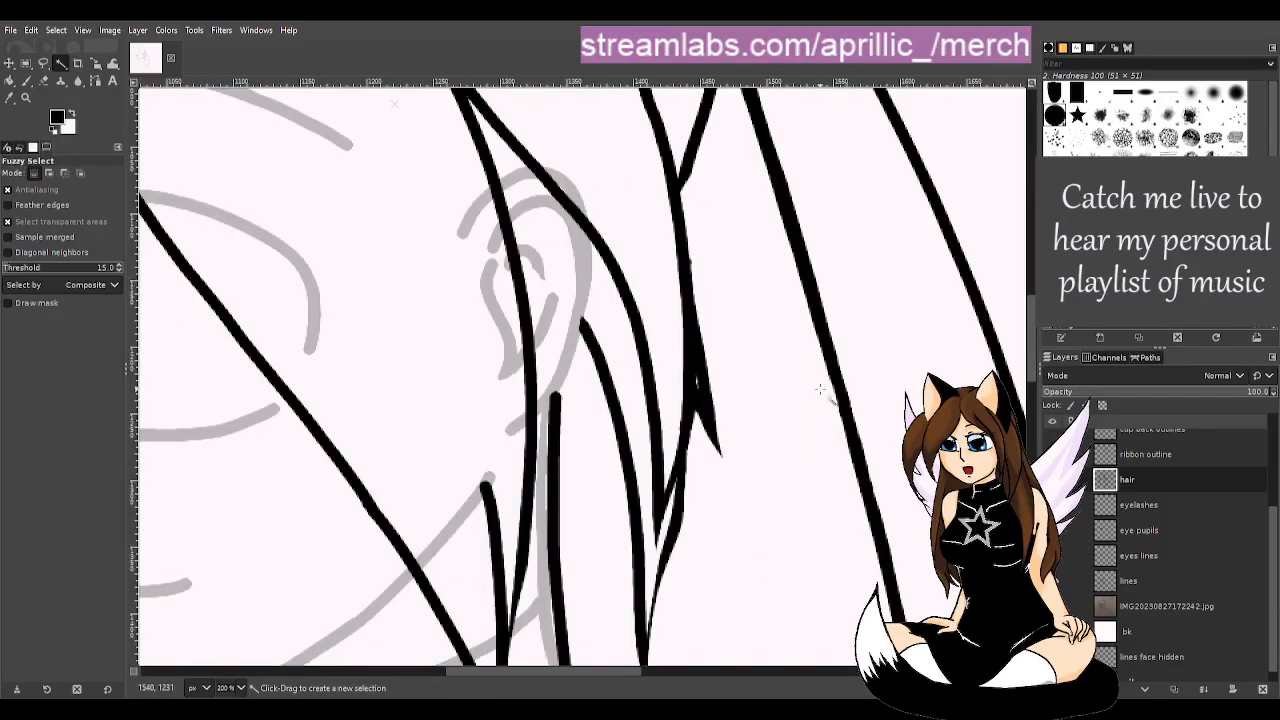
- Try to trace the back and top edges of the ear between the hair strands, and undo those strokes
{"action": "key", "text": "p"}
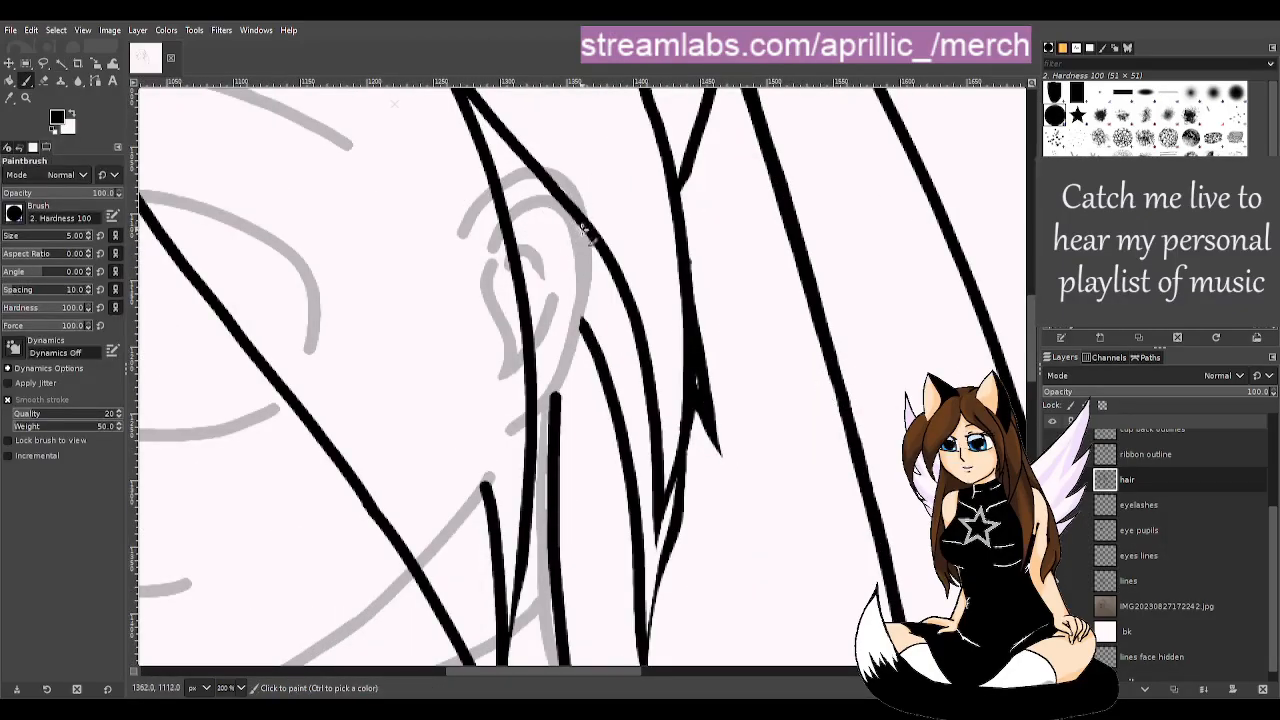
{"action": "left_click_drag", "start_coordinate": [584, 232], "coordinate": [584, 326]}
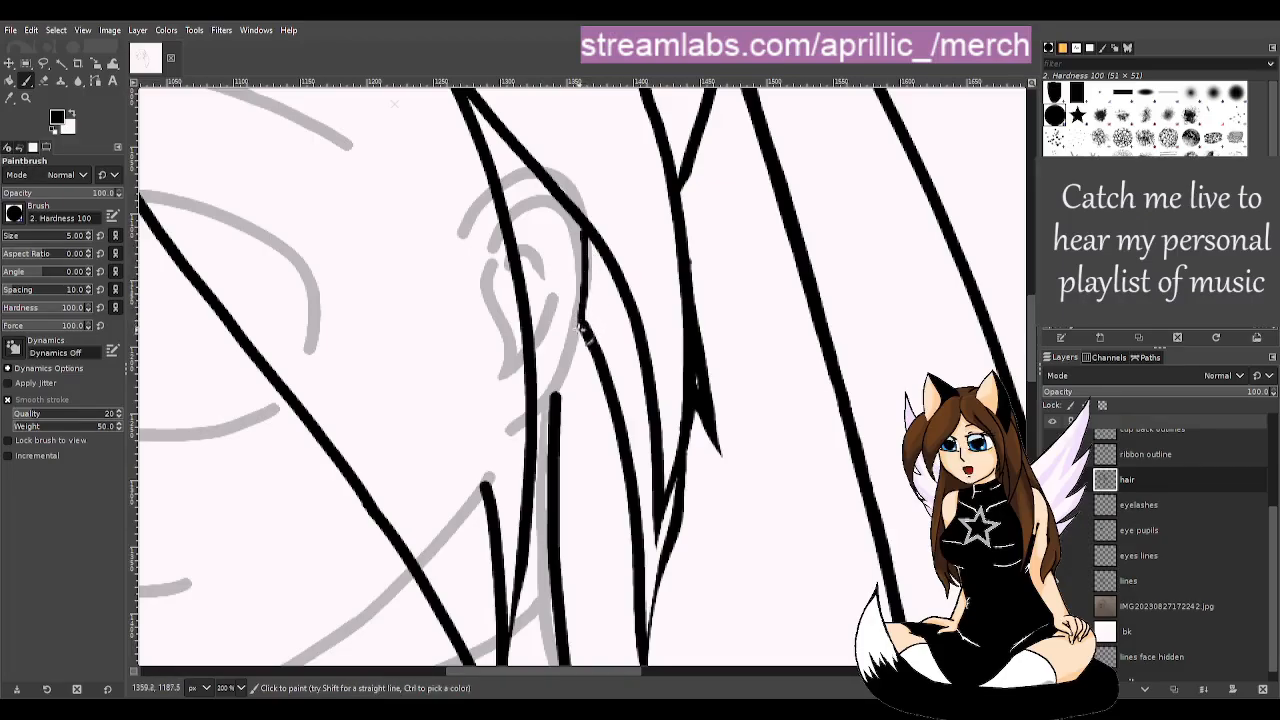
{"action": "mouse_move", "coordinate": [498, 186]}
{"action": "left_mouse_down"}
{"action": "mouse_move", "coordinate": [535, 172]}
{"action": "mouse_move", "coordinate": [499, 186]}
{"action": "mouse_move", "coordinate": [531, 172]}
{"action": "mouse_move", "coordinate": [584, 226]}
{"action": "left_mouse_up"}
{"action": "key", "text": "ctrl+z"}
{"action": "key", "text": "ctrl+z"}
{"action": "key", "text": "ctrl+z"}
{"action": "key", "text": "ctrl+z"}
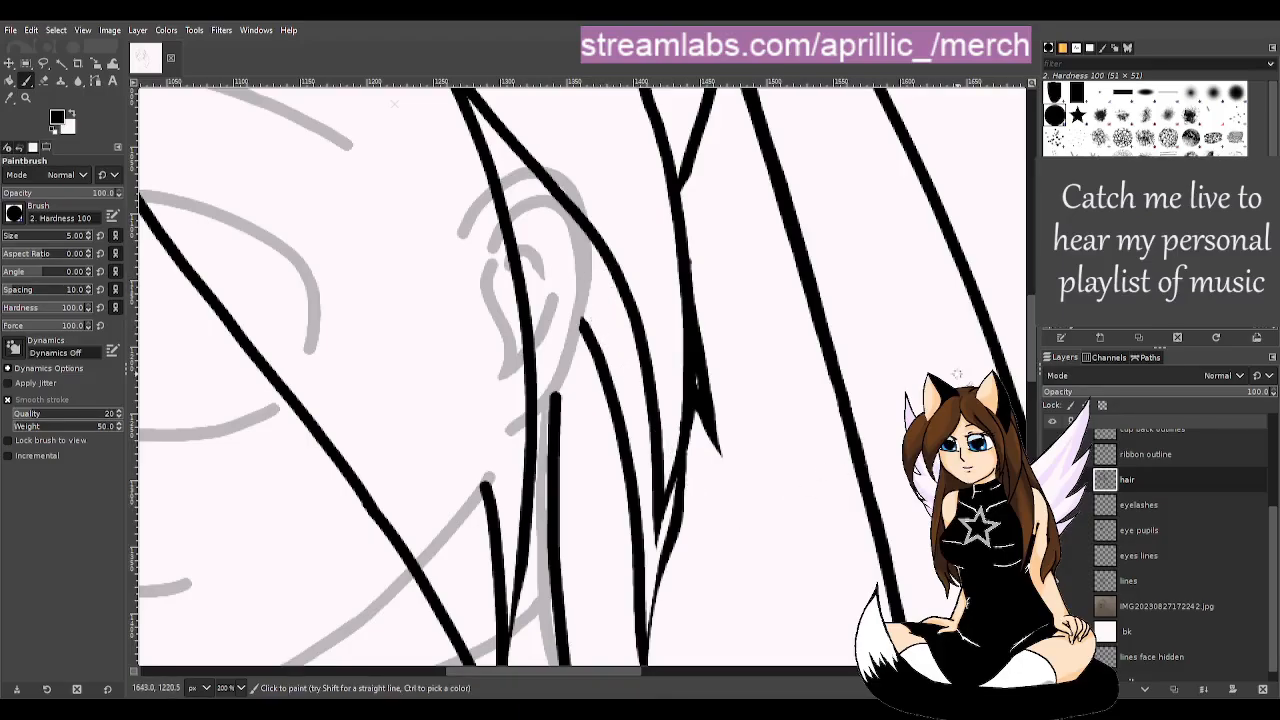
- Paint a stroke along the ear's lower back edge, joining the strand behind the ear to the long strand beside the neck
{"action": "key", "text": "u"}
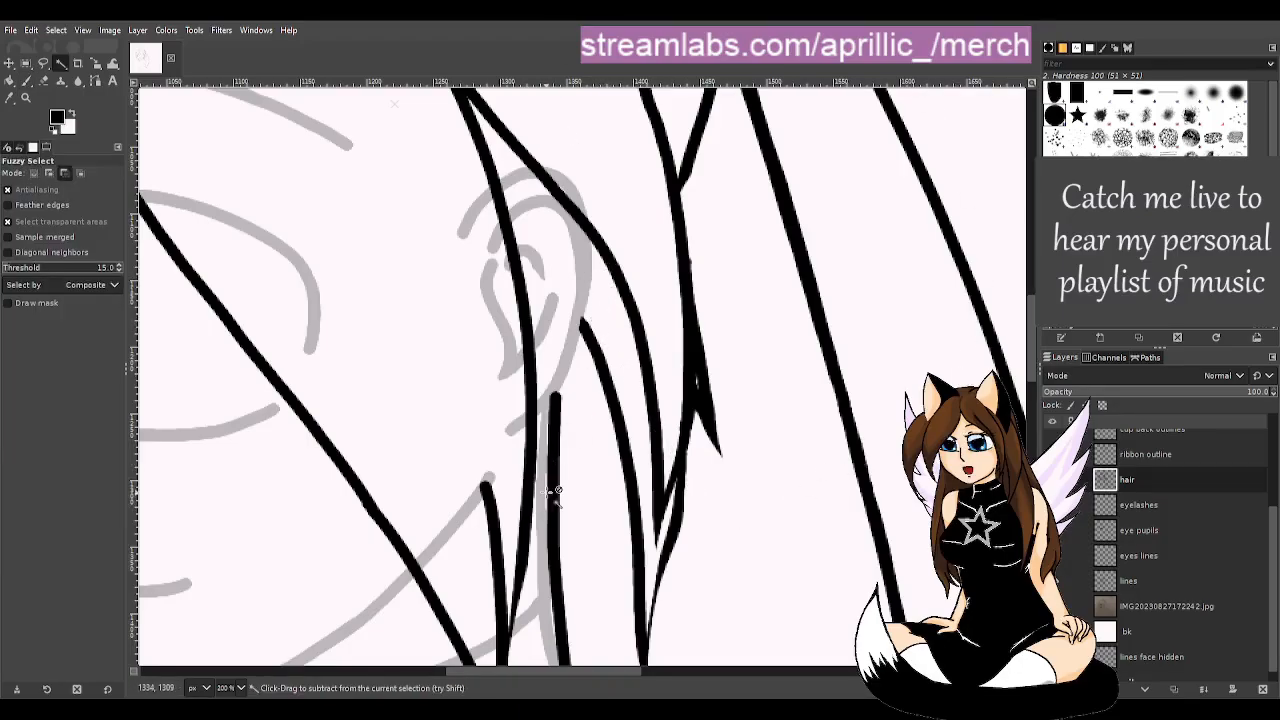
{"action": "key", "text": "1"}
{"action": "key", "text": "minus"}
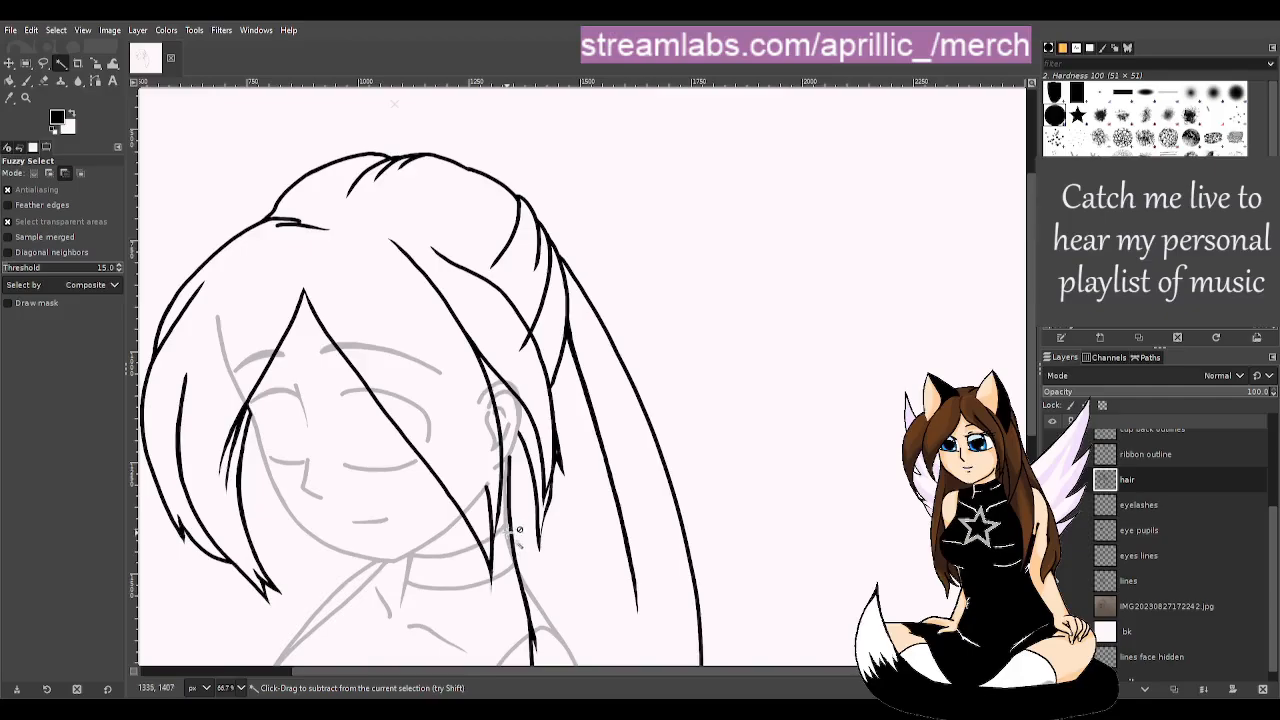
{"action": "key", "text": "plus"}
{"action": "key", "text": "plus"}
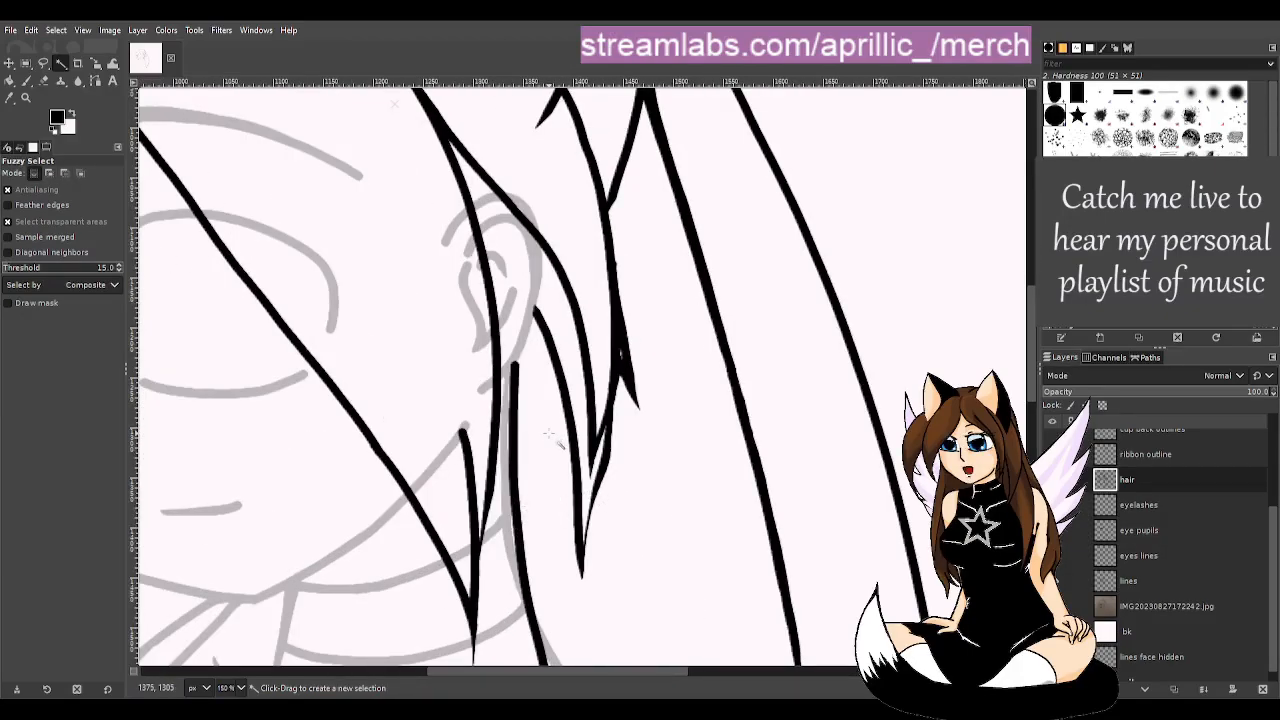
{"action": "key", "text": "p"}
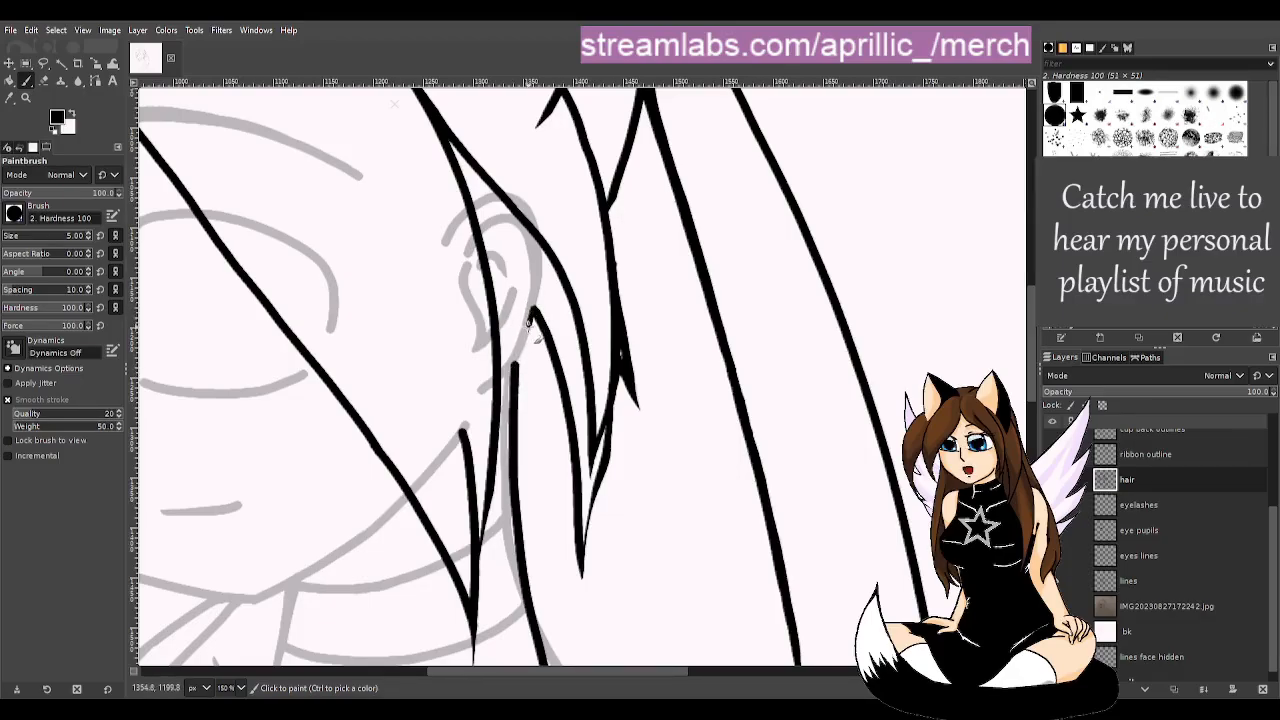
{"action": "left_click", "coordinate": [514, 366]}
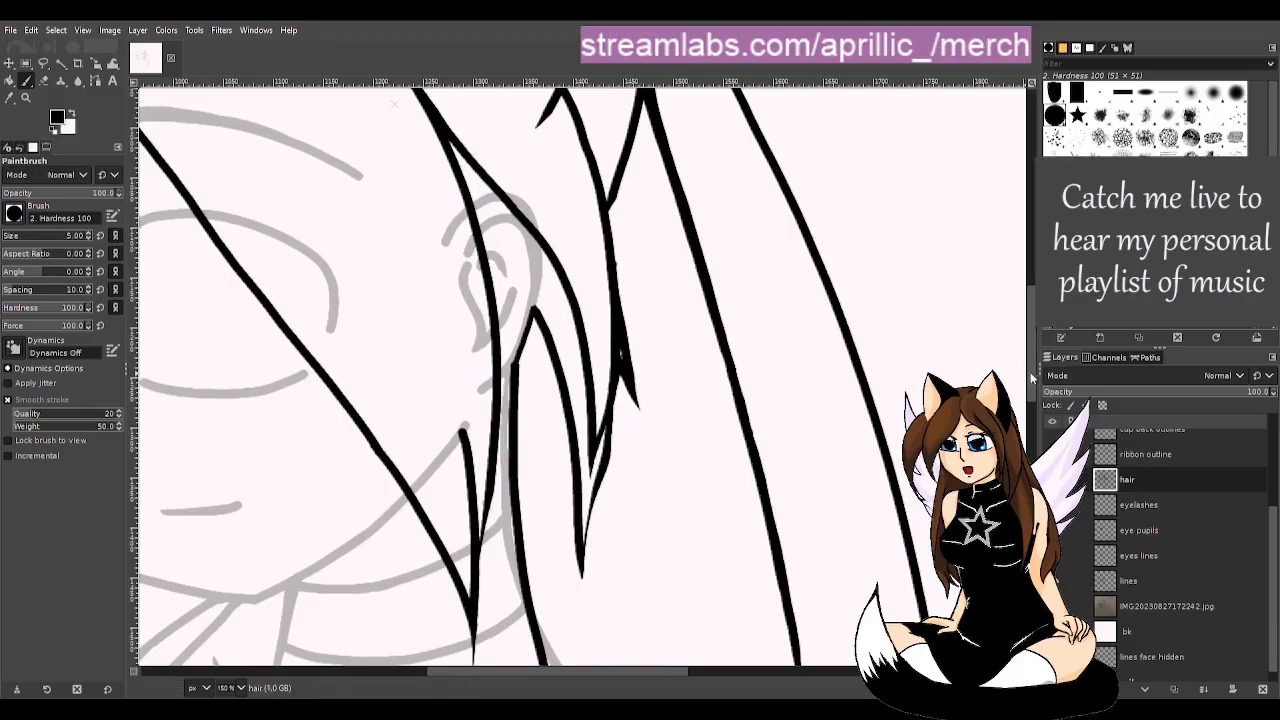
- Paint along the ear's back and top edges on the hair layer to close the gaps between the surrounding strands
{"action": "scroll", "coordinate": [1031, 370], "scroll_direction": "up", "scroll_amount": 4}
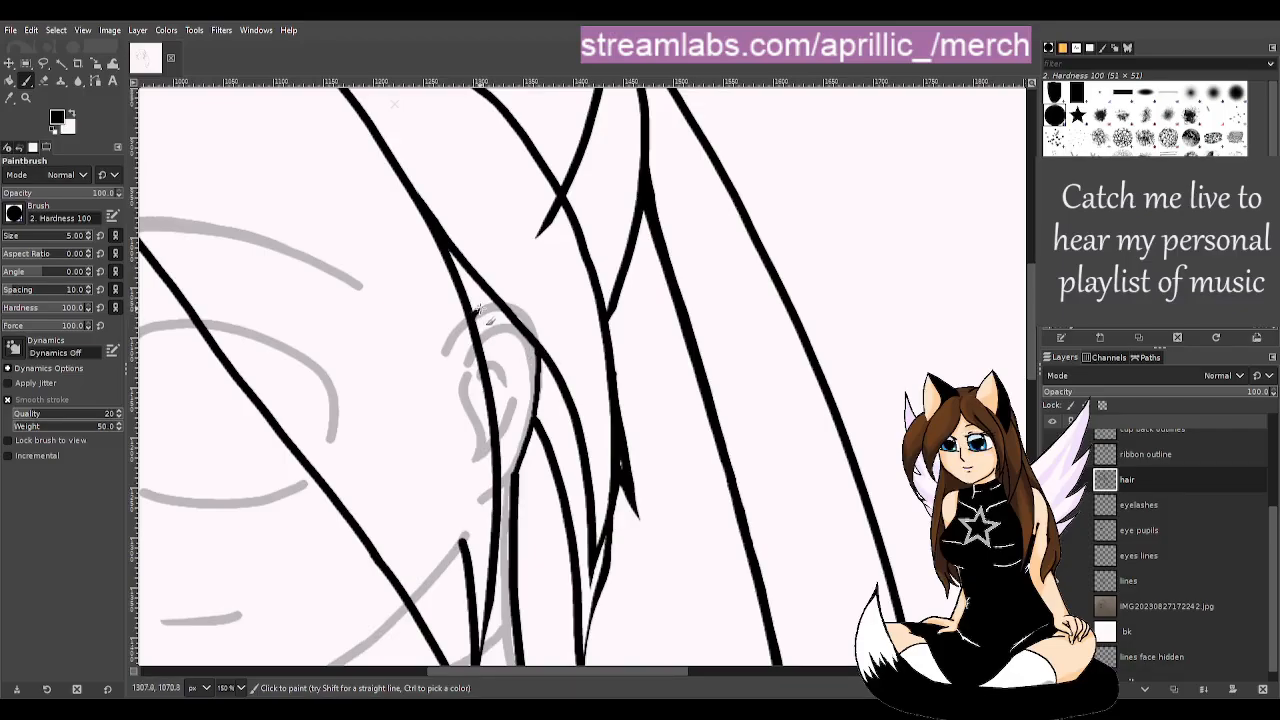
{"action": "left_click_drag", "start_coordinate": [472, 314], "coordinate": [500, 305]}
{"action": "key", "text": "u"}
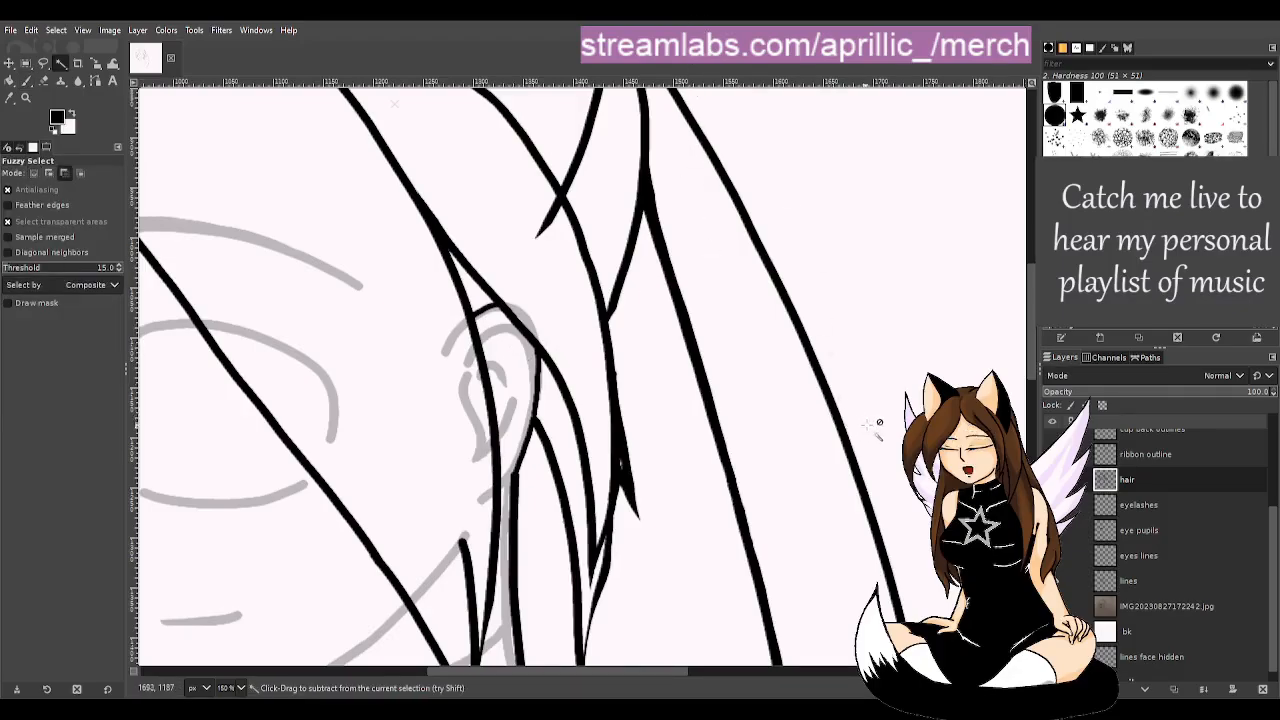
- Check the closed hair outline as a whole and hide the hair layer
{"action": "scroll", "coordinate": [832, 435], "scroll_direction": "down", "scroll_amount": 2}
{"action": "scroll", "coordinate": [880, 458], "scroll_direction": "down", "scroll_amount": 3}
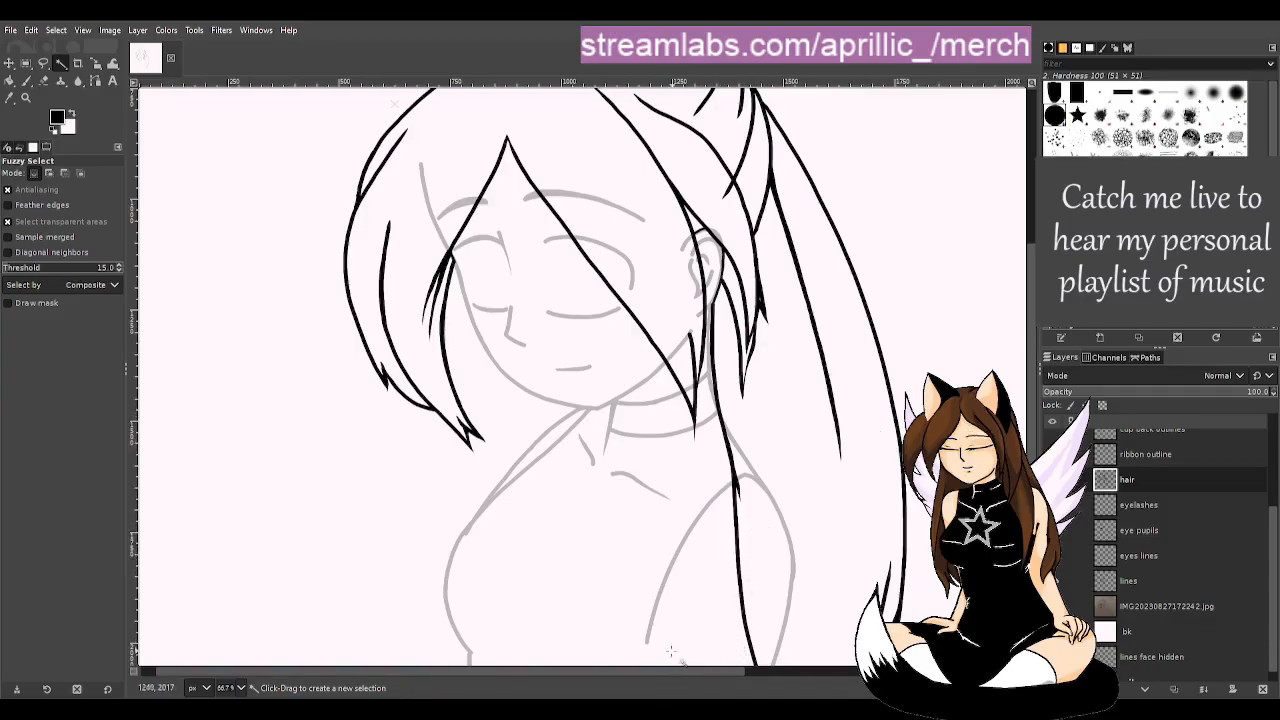
{"action": "left_click_drag", "start_coordinate": [666, 672], "coordinate": [771, 677]}
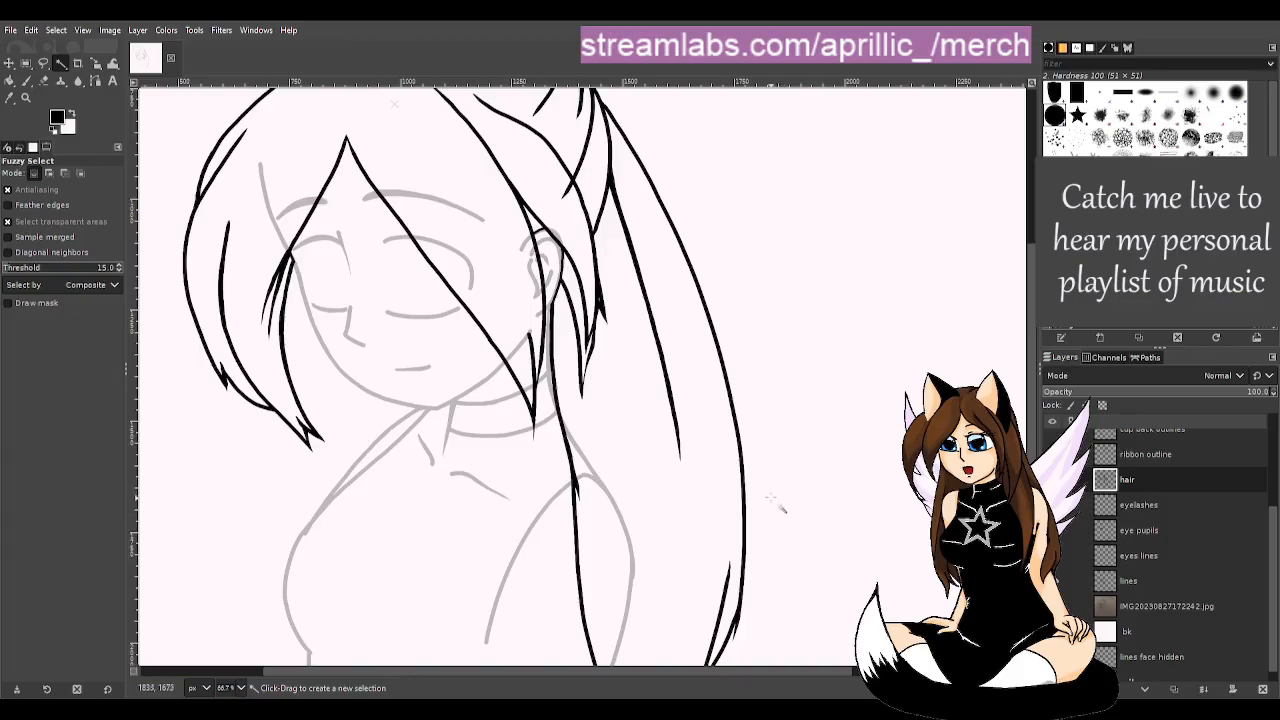
{"action": "scroll", "coordinate": [771, 485], "scroll_direction": "down", "scroll_amount": 5}
{"action": "scroll", "coordinate": [778, 482], "scroll_direction": "up", "scroll_amount": 8}
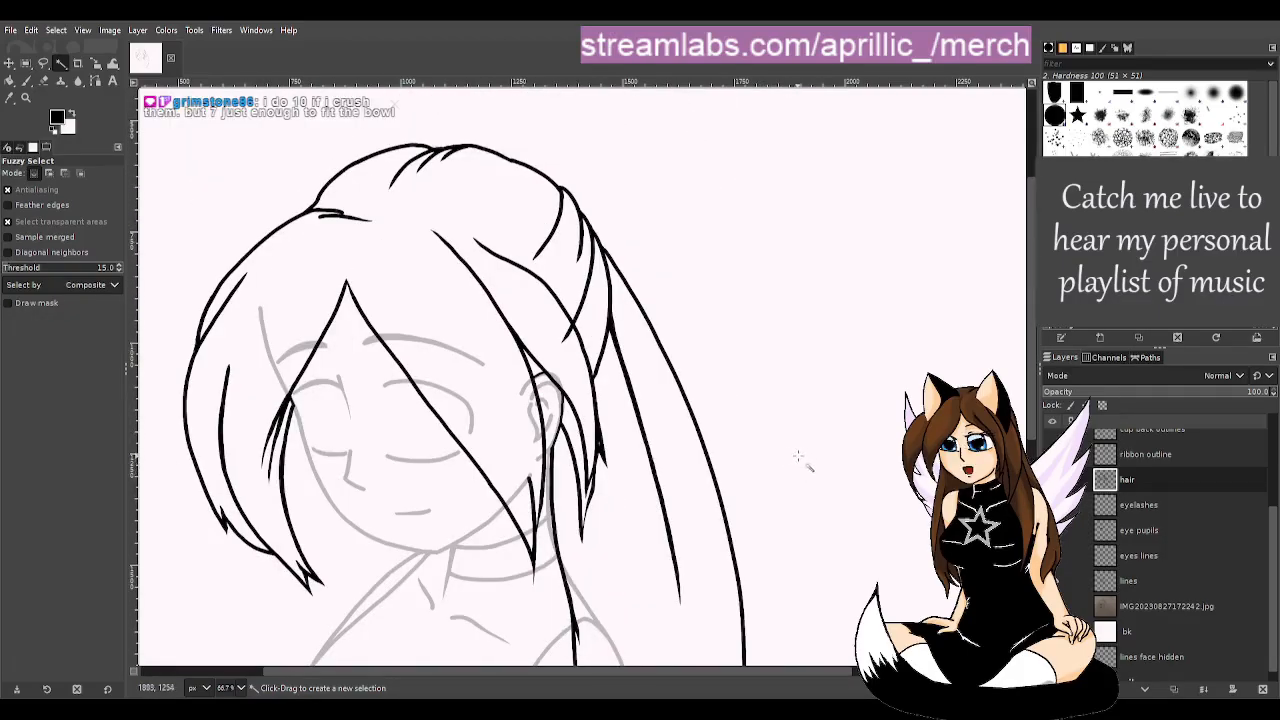
{"action": "left_click", "coordinate": [1051, 479]}
{"action": "scroll", "coordinate": [1160, 540], "scroll_direction": "up", "scroll_amount": 1}
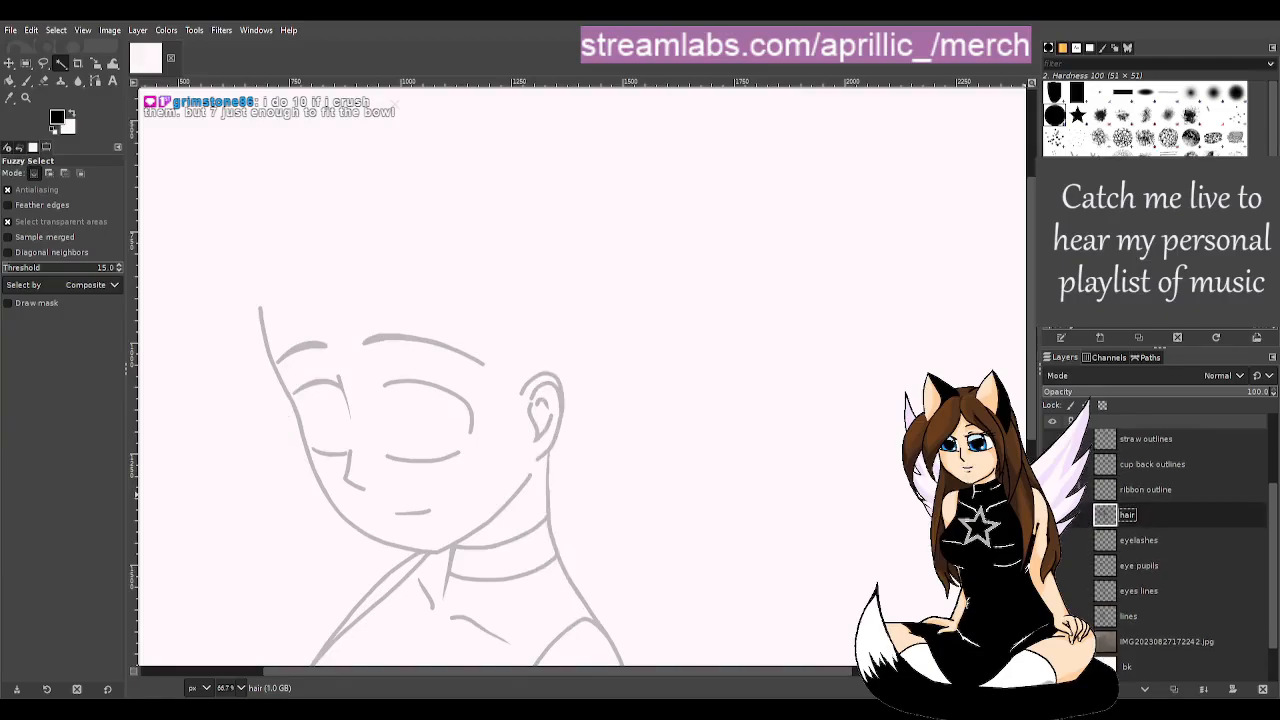
- Show the ribbon outline and hair layers, and lower the hair layer's opacity to 54
{"action": "left_click", "coordinate": [1051, 514]}
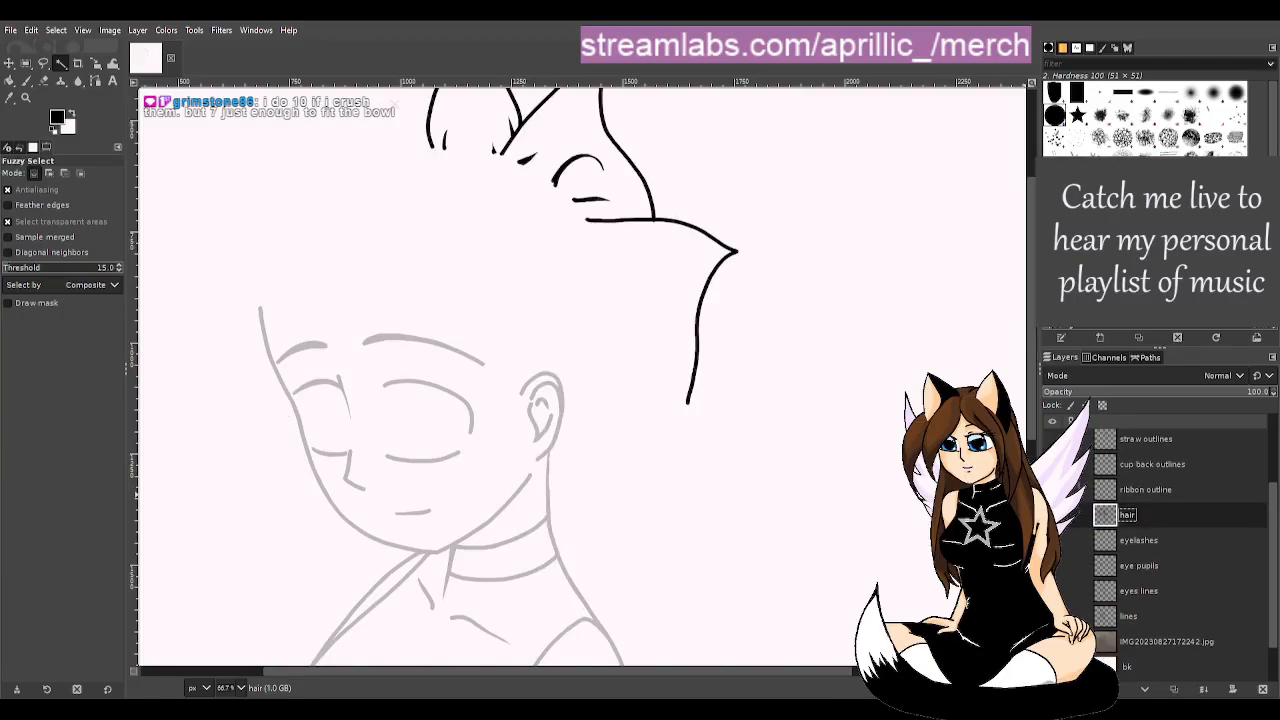
{"action": "scroll", "coordinate": [580, 380], "scroll_direction": "up", "scroll_amount": 3}
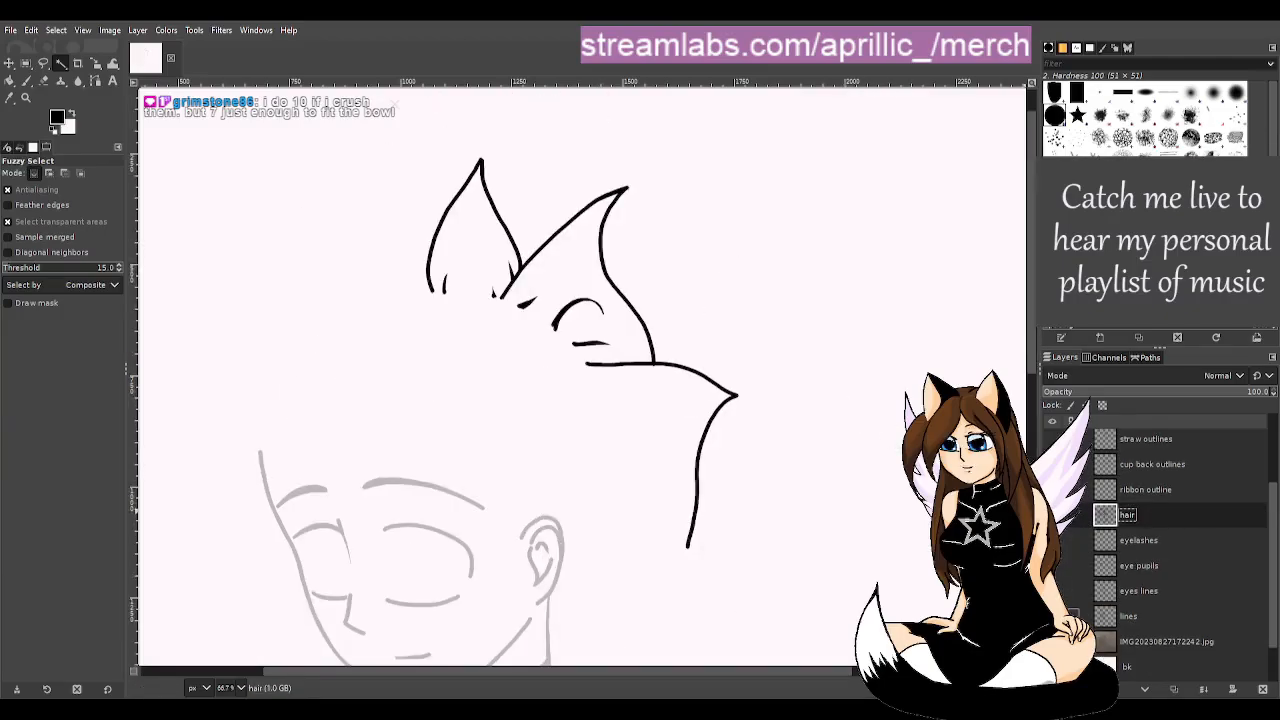
{"action": "left_click", "coordinate": [1051, 514]}
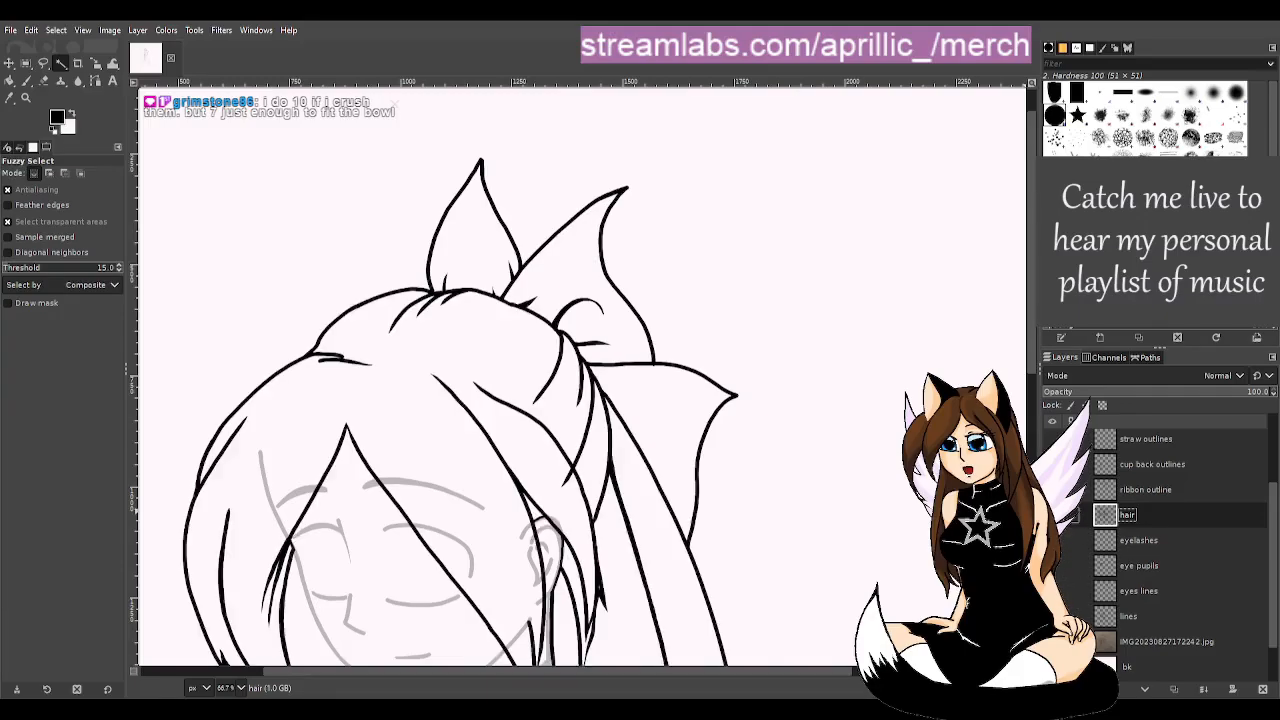
{"action": "left_click", "coordinate": [1165, 398]}
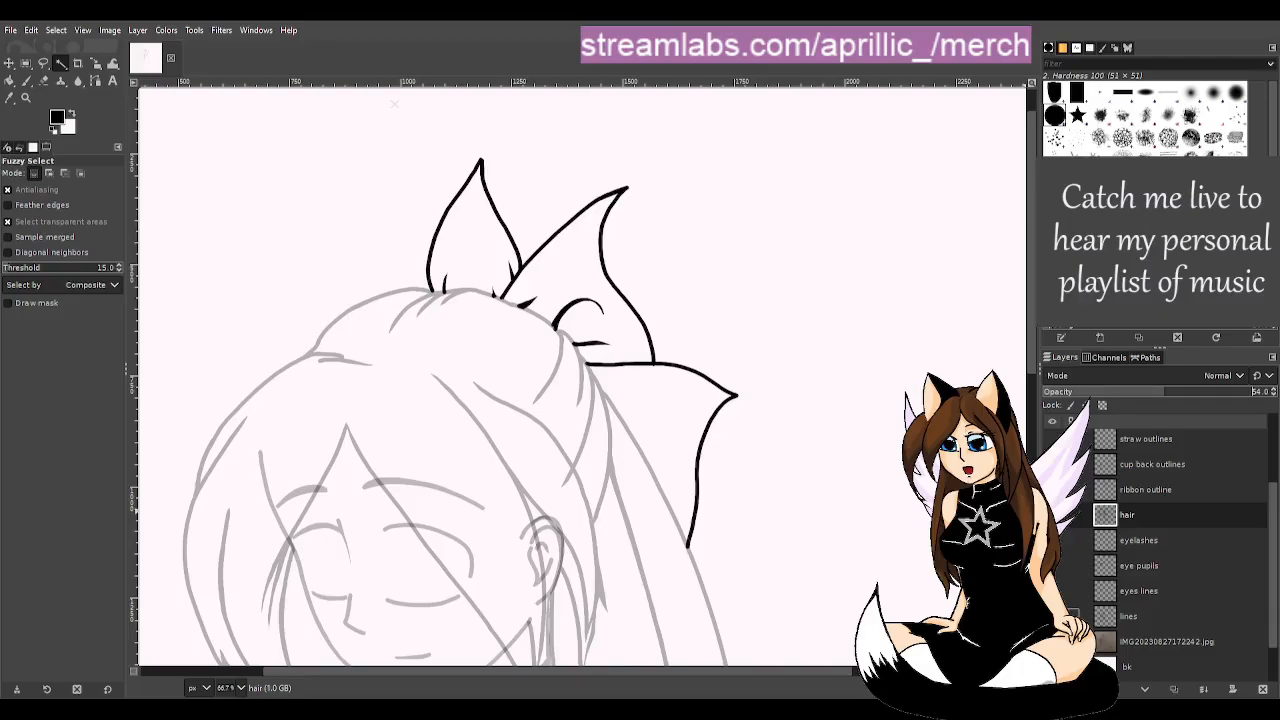
- Restore the lines layer's opacity to 100 and hide that layer
{"action": "left_click", "coordinate": [1150, 616]}
{"action": "left_click_drag", "start_coordinate": [1176, 397], "coordinate": [1272, 395]}
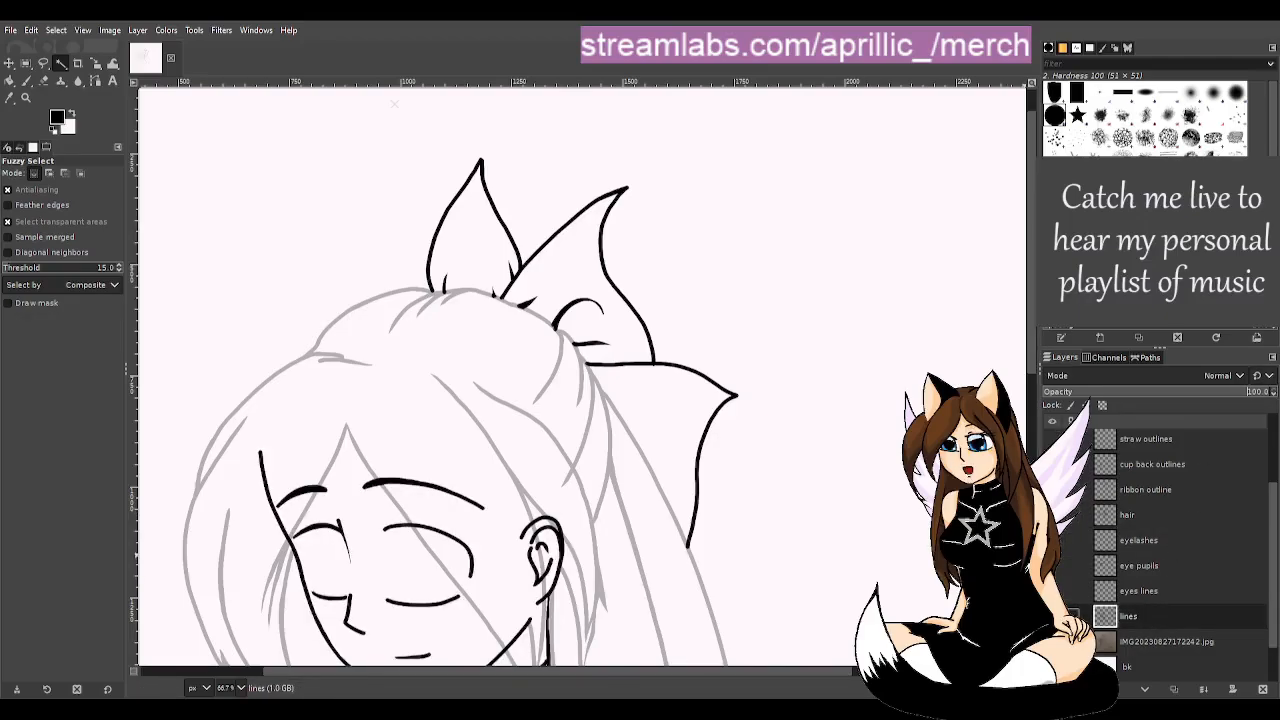
{"action": "left_click", "coordinate": [1051, 616]}
- Paint on the ribbon outline layer along the top of the hair, joining the bases of the ribbon's upper loops to its curved fold
{"action": "left_click", "coordinate": [1148, 489]}
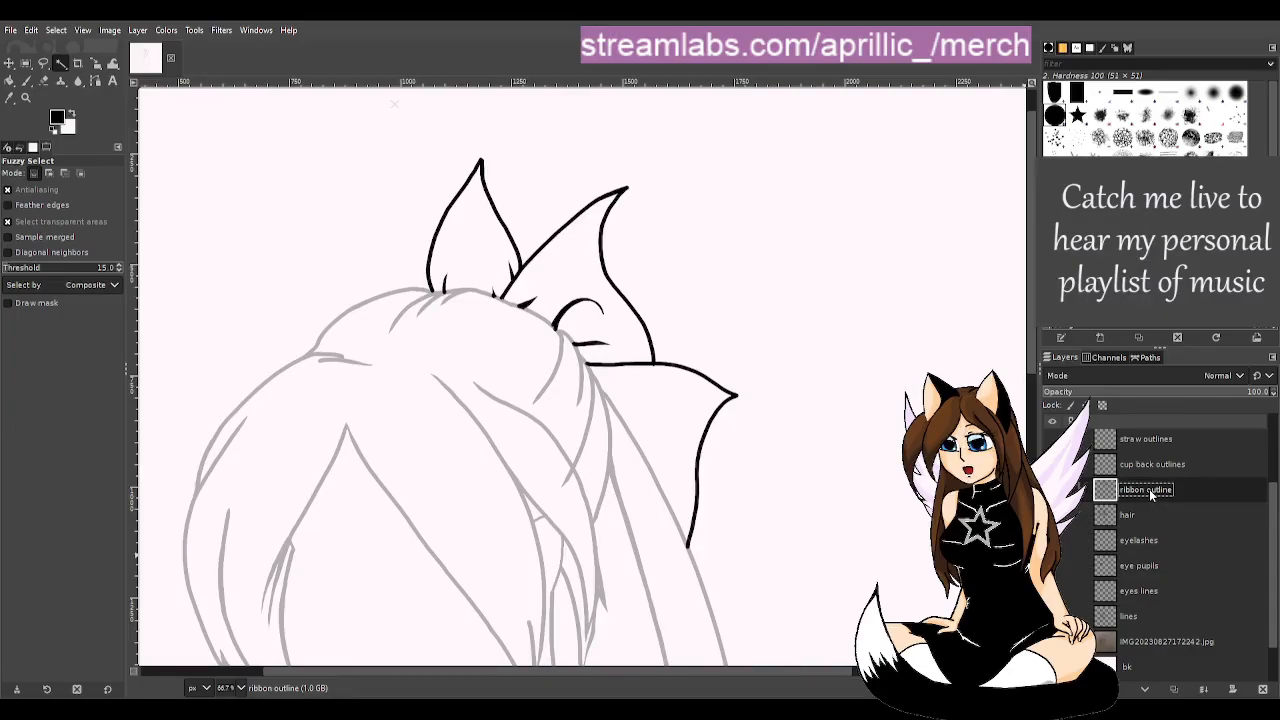
{"action": "scroll", "coordinate": [465, 307], "scroll_direction": "up", "scroll_amount": 1}
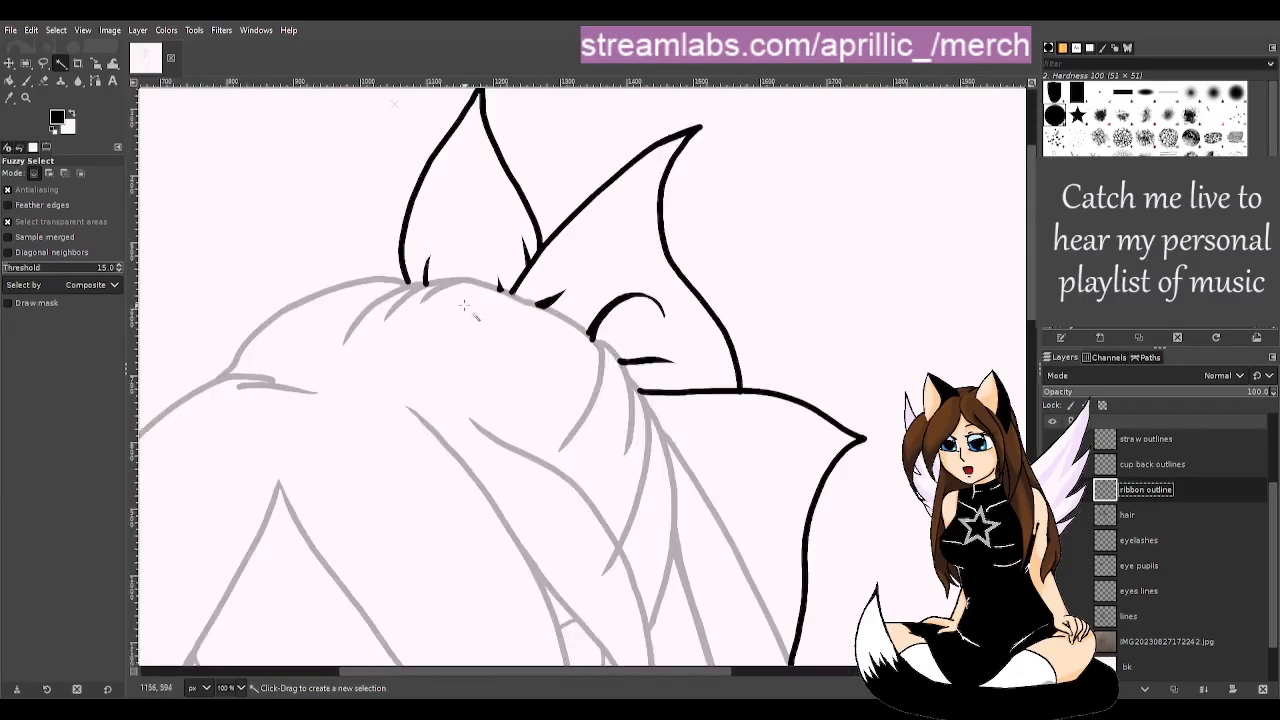
{"action": "scroll", "coordinate": [468, 315], "scroll_direction": "up", "scroll_amount": 3}
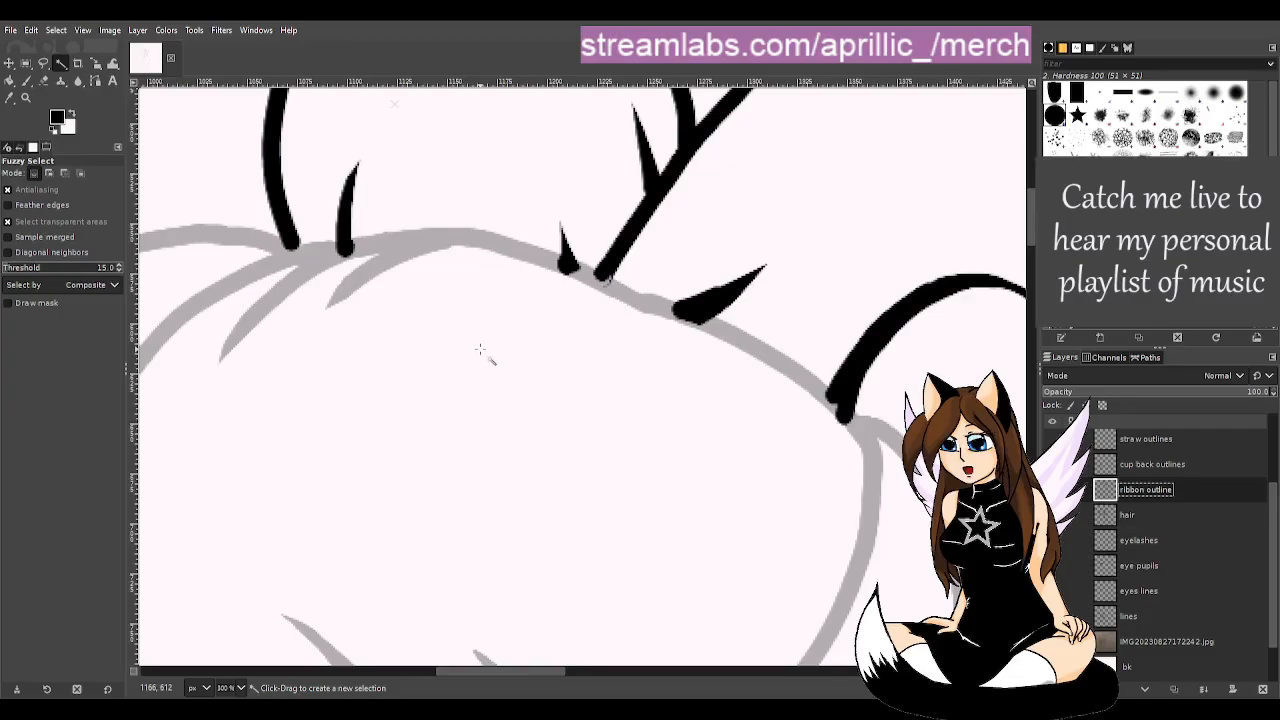
{"action": "key", "text": "p"}
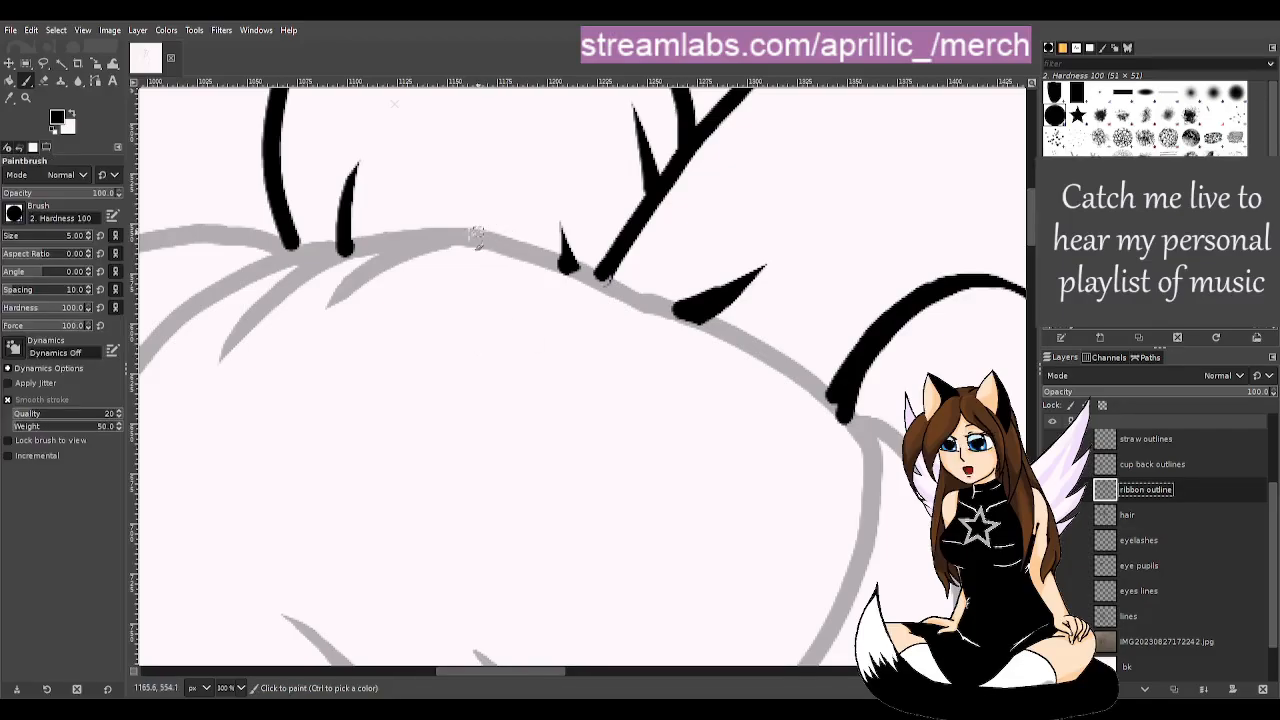
{"action": "left_click", "coordinate": [294, 250]}
{"action": "mouse_move", "coordinate": [298, 249]}
{"action": "left_mouse_down"}
{"action": "mouse_move", "coordinate": [455, 235]}
{"action": "mouse_move", "coordinate": [526, 250]}
{"action": "mouse_move", "coordinate": [765, 353]}
{"action": "mouse_move", "coordinate": [837, 400]}
{"action": "mouse_move", "coordinate": [846, 422]}
{"action": "left_mouse_up"}
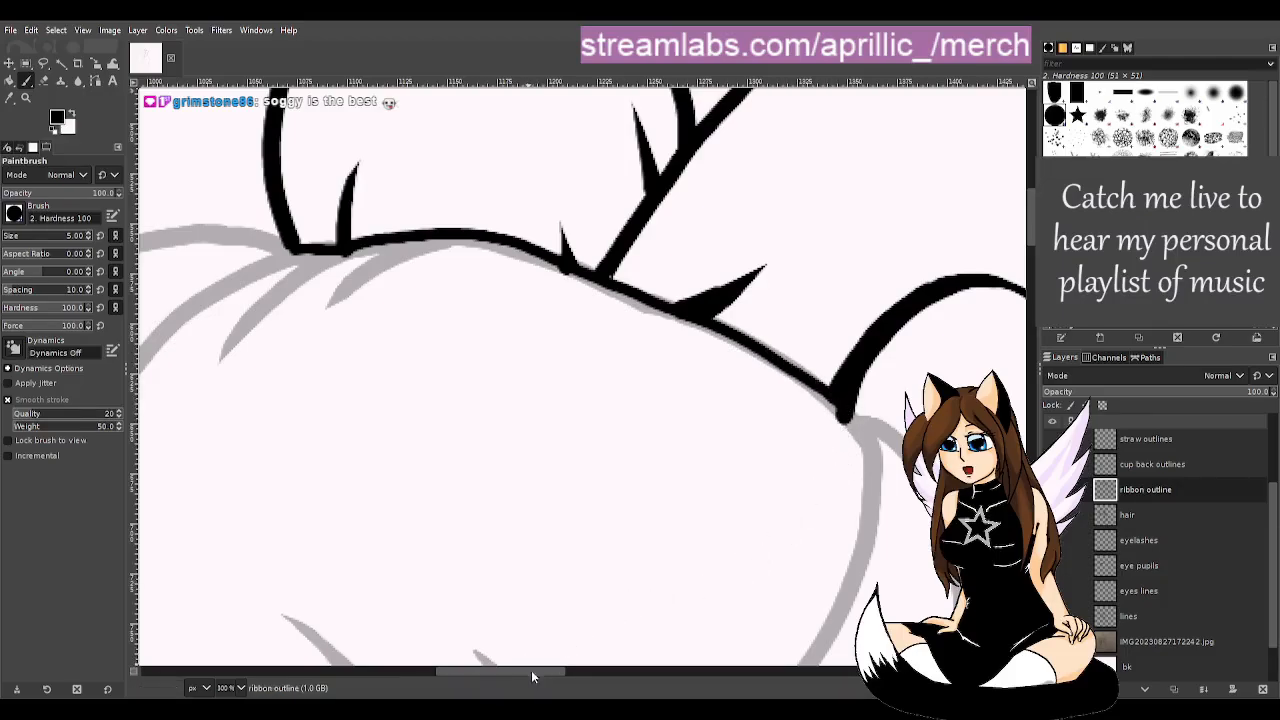
- Paint along the hair's edge from the ribbon's curved fold to the start of its lower piece, closing both gaps
{"action": "left_click_drag", "start_coordinate": [531, 670], "coordinate": [594, 665]}
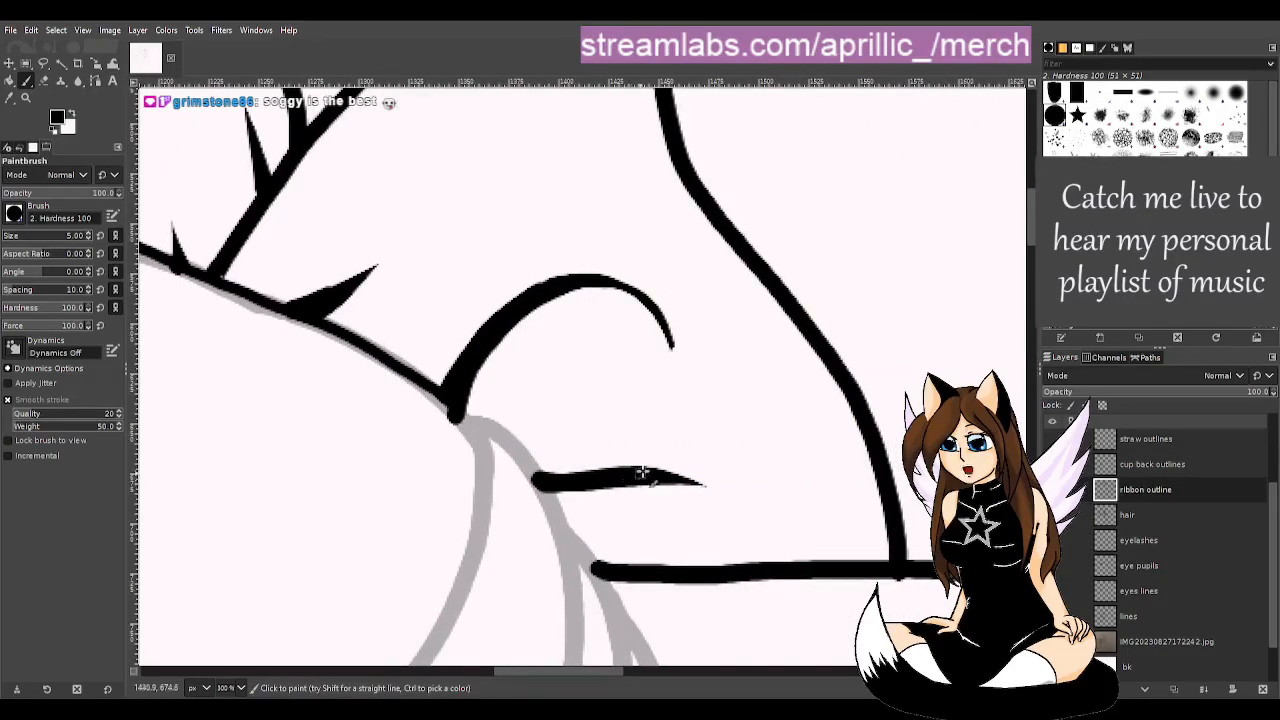
{"action": "left_click_drag", "start_coordinate": [1033, 232], "coordinate": [1028, 252]}
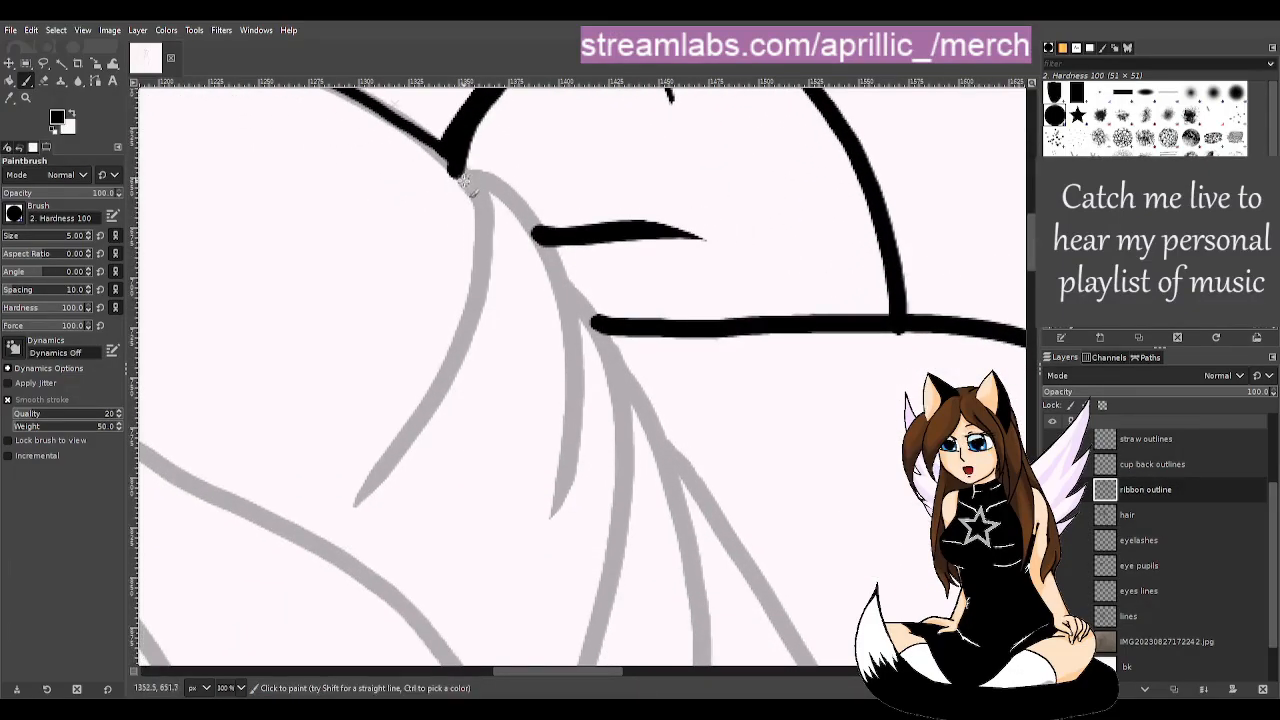
{"action": "mouse_move", "coordinate": [462, 178]}
{"action": "left_mouse_down"}
{"action": "mouse_move", "coordinate": [524, 211]}
{"action": "mouse_move", "coordinate": [598, 322]}
{"action": "left_mouse_up"}
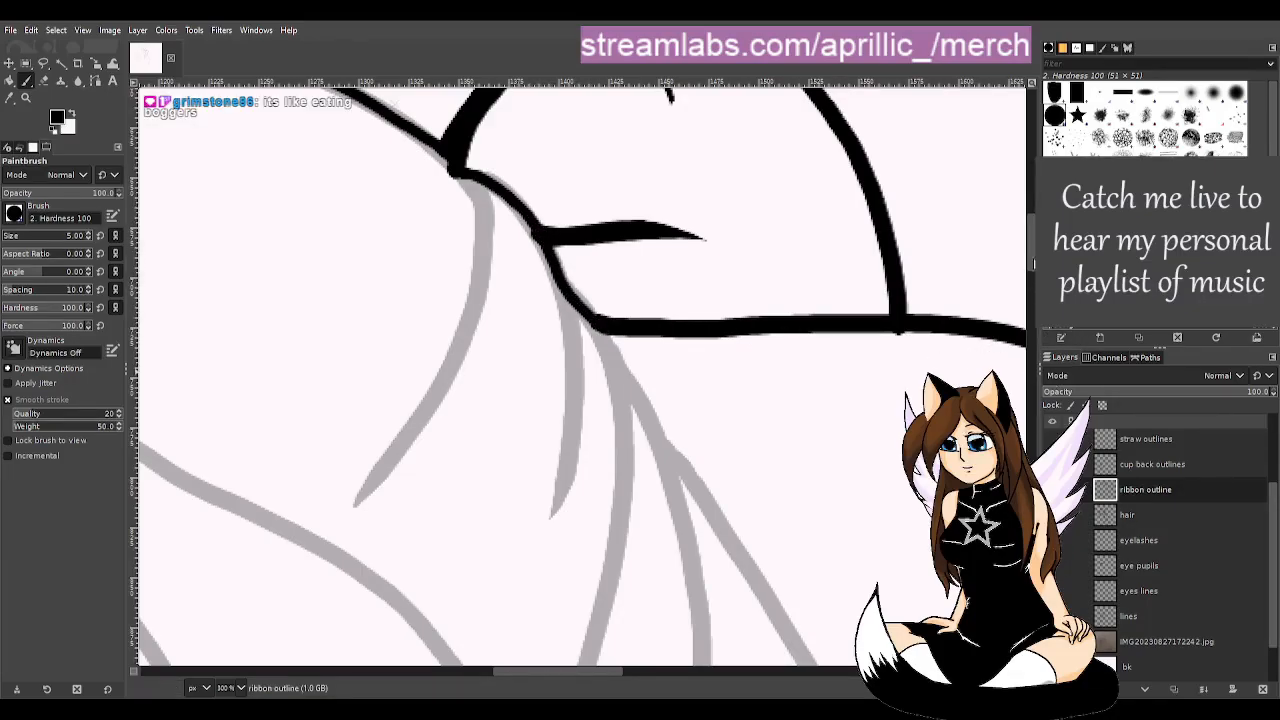
- Try to trace the outer hair strand from the start of the ribbon's lower piece to its lower tip, and undo those strokes
{"action": "scroll", "coordinate": [580, 377], "scroll_direction": "down", "scroll_amount": 5}
{"action": "key", "text": "u"}
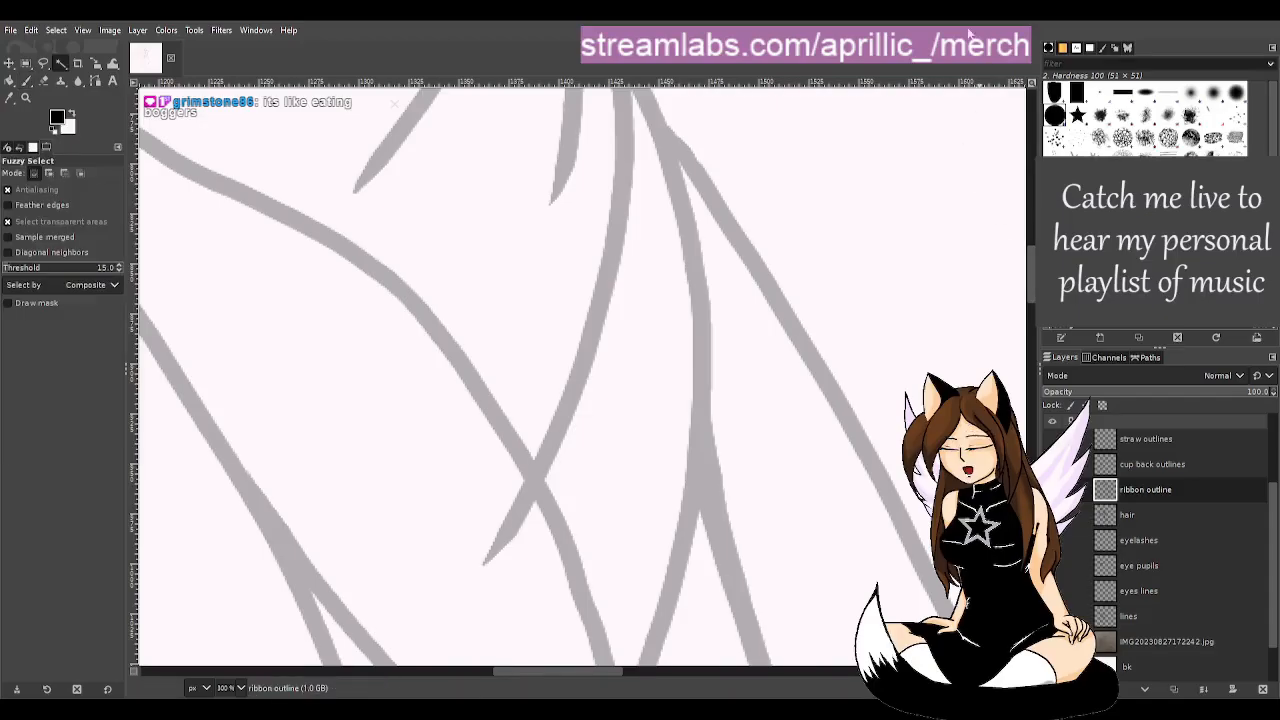
{"action": "scroll", "coordinate": [700, 425], "scroll_direction": "down", "scroll_amount": 2, "text": "ctrl"}
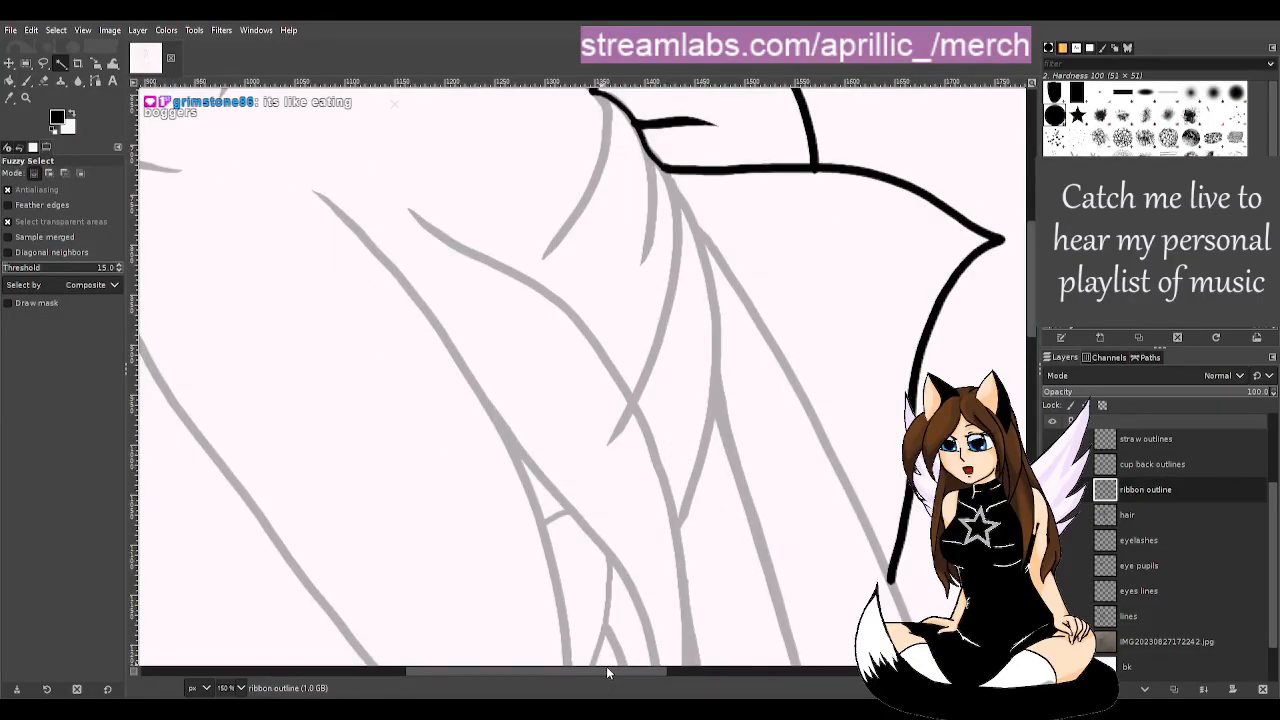
{"action": "left_click_drag", "start_coordinate": [606, 667], "coordinate": [680, 665]}
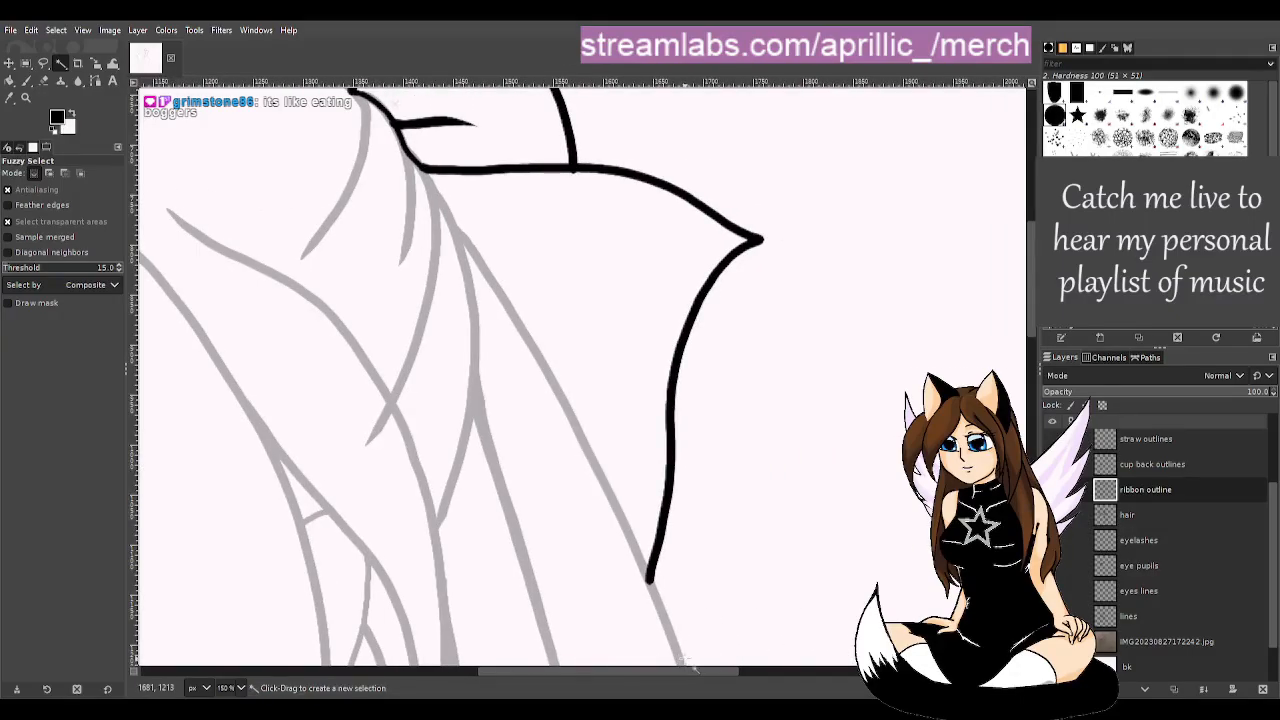
{"action": "key", "text": "p"}
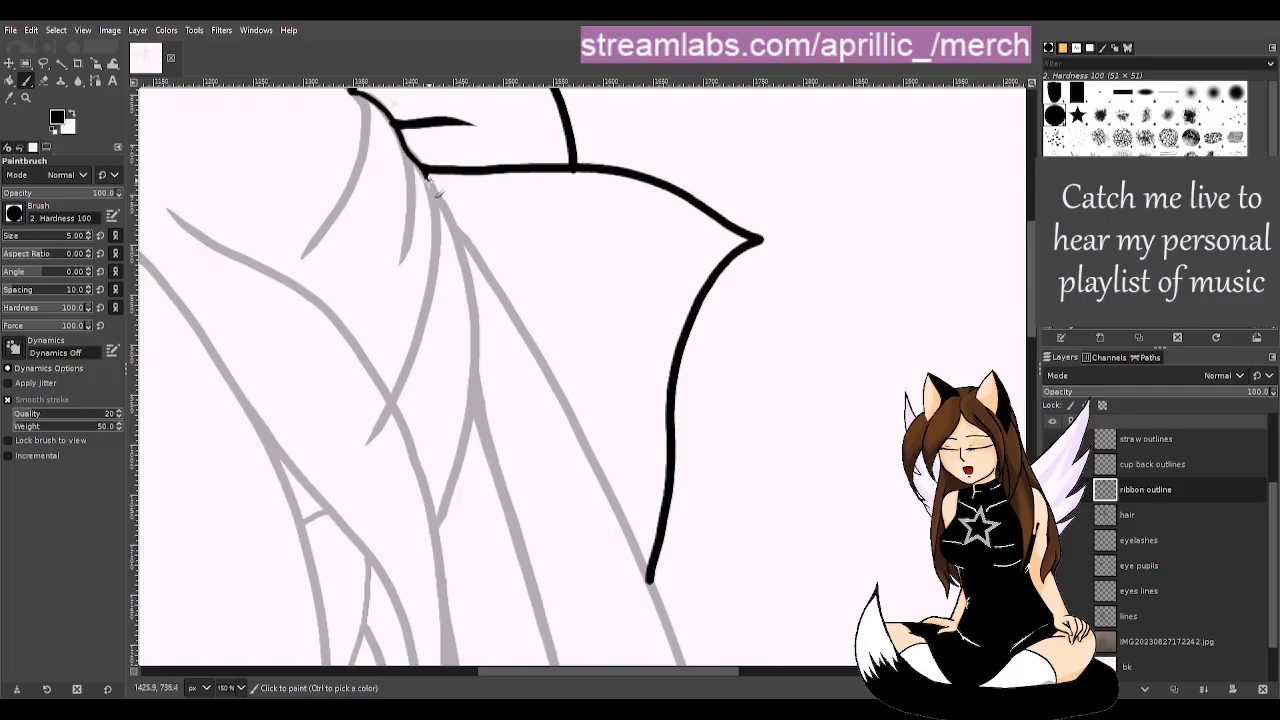
{"action": "left_click_drag", "start_coordinate": [445, 206], "coordinate": [451, 222]}
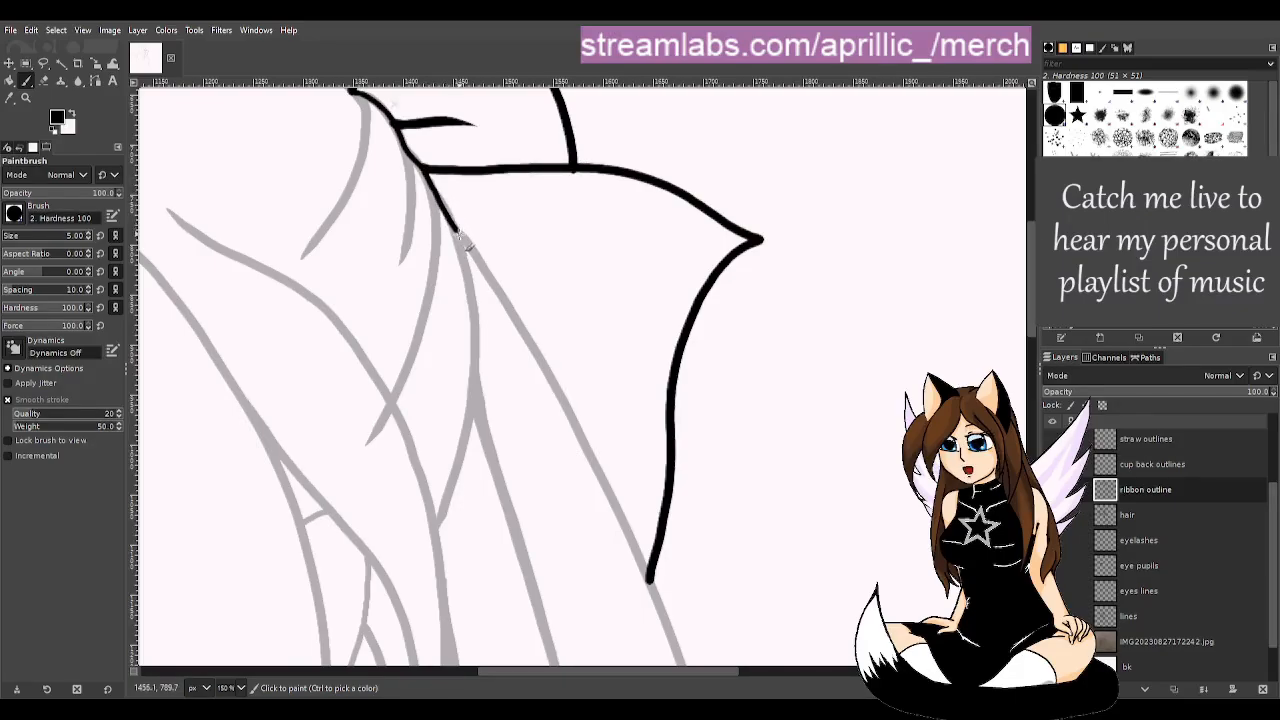
{"action": "left_click_drag", "start_coordinate": [488, 270], "coordinate": [600, 476]}
{"action": "left_click_drag", "start_coordinate": [618, 518], "coordinate": [648, 578]}
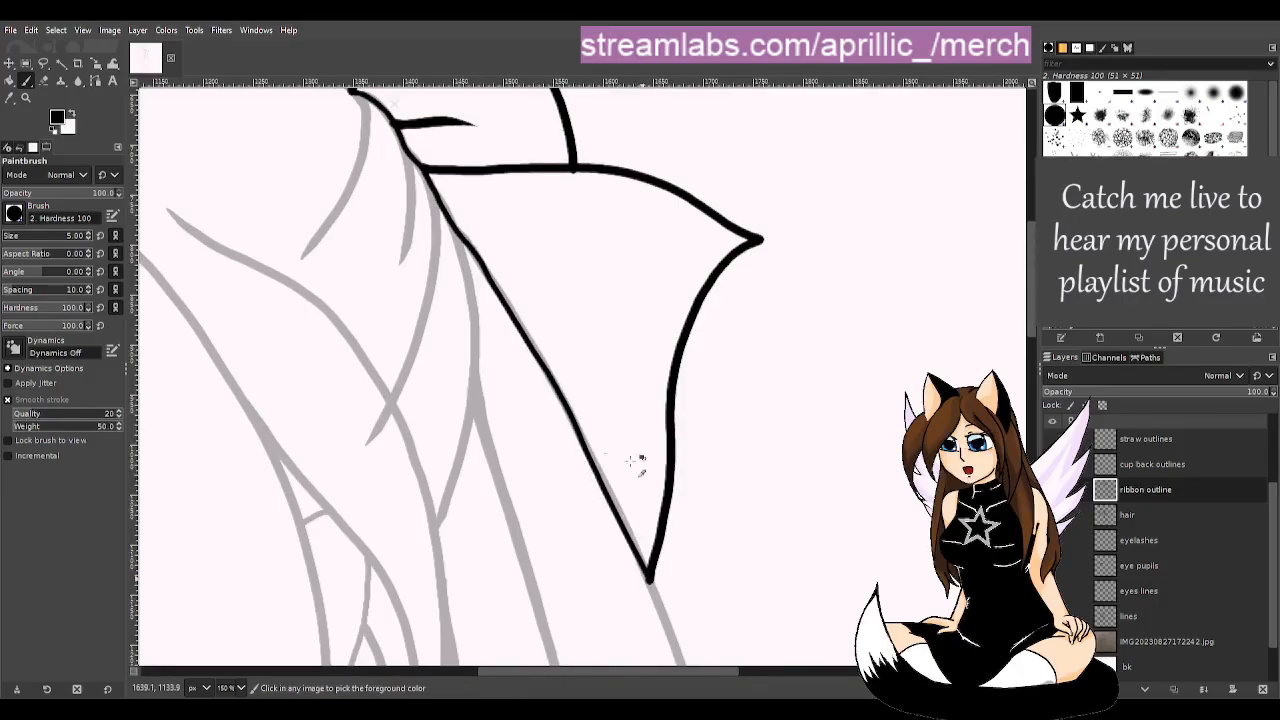
{"action": "key", "text": "u"}
{"action": "scroll", "coordinate": [705, 495], "scroll_direction": "up", "scroll_amount": 1}
{"action": "scroll", "coordinate": [705, 495], "scroll_direction": "up", "scroll_amount": 1}
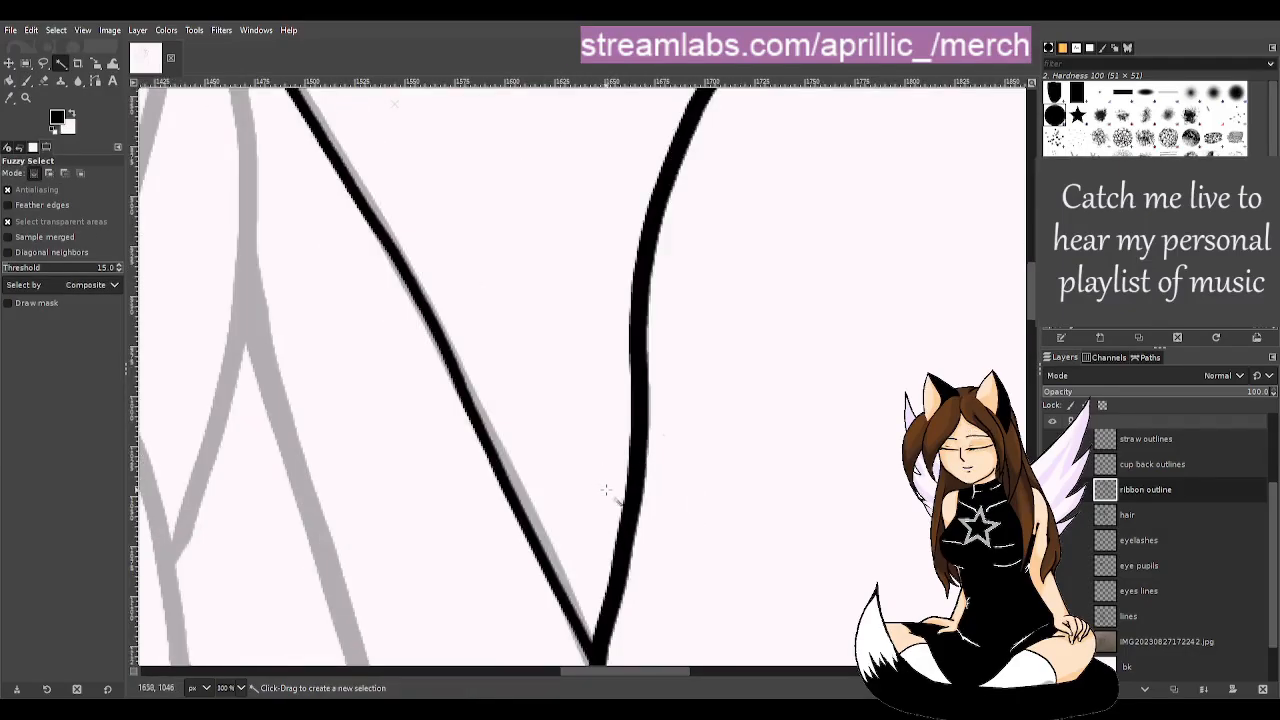
{"action": "scroll", "coordinate": [618, 488], "scroll_direction": "down", "scroll_amount": 1}
{"action": "key", "text": "ctrl+z"}
{"action": "scroll", "coordinate": [617, 457], "scroll_direction": "down", "scroll_amount": 2}
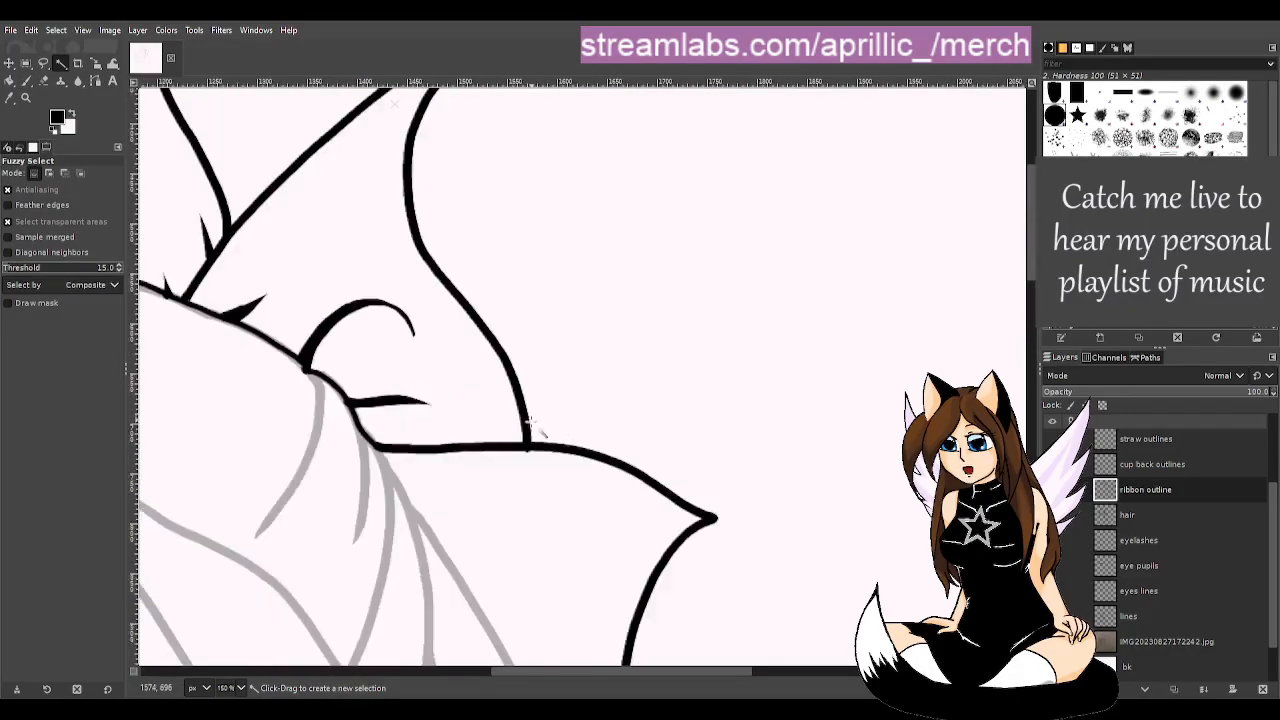
- Paint a short ribbon edge down the outer hair strand, starting from the inner corner of the ribbon's lower piece
{"action": "scroll", "coordinate": [395, 560], "scroll_direction": "up", "scroll_amount": 4}
{"action": "scroll", "coordinate": [366, 517], "scroll_direction": "down", "scroll_amount": 1}
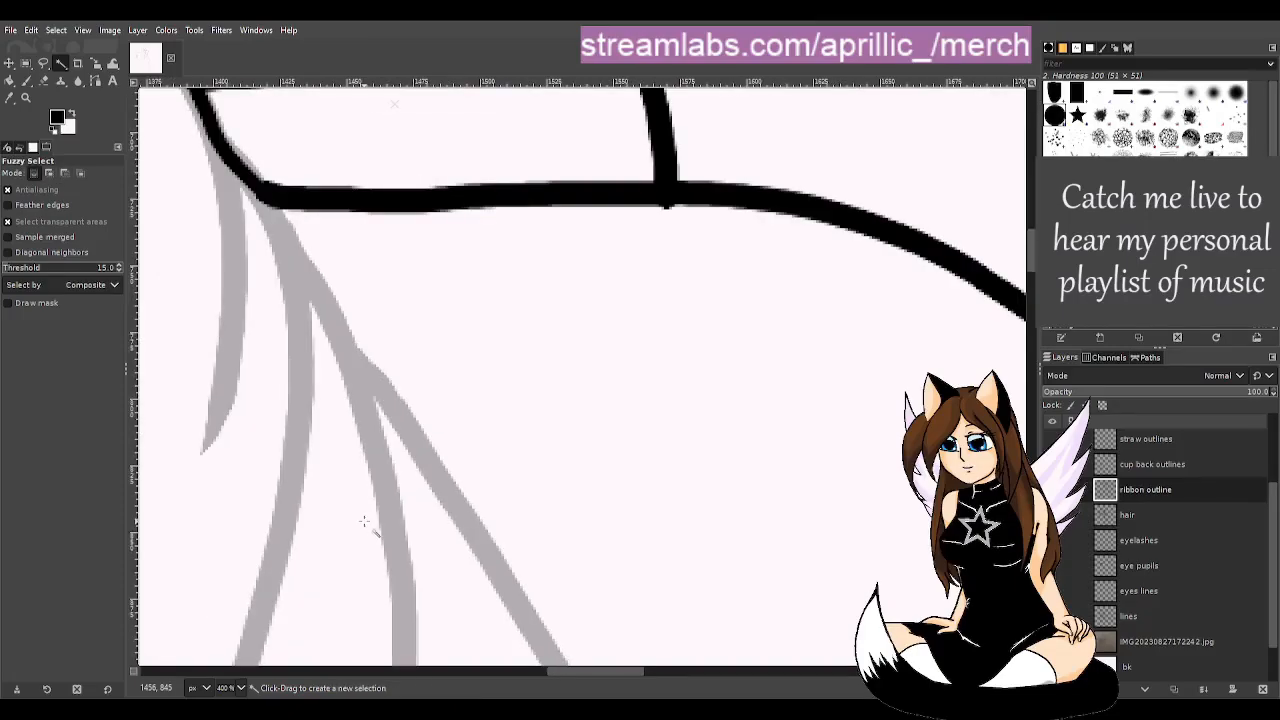
{"action": "key", "text": "p"}
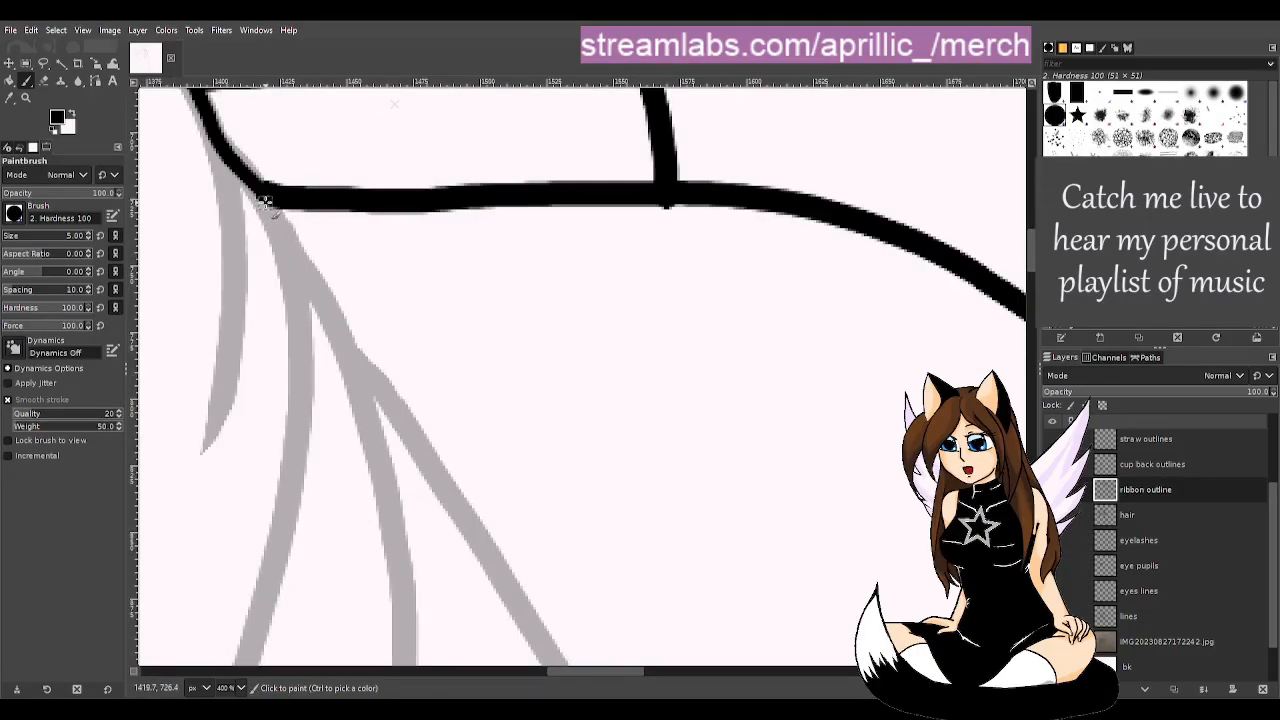
{"action": "mouse_move", "coordinate": [265, 202]}
{"action": "left_mouse_down"}
{"action": "mouse_move", "coordinate": [351, 357]}
{"action": "mouse_move", "coordinate": [447, 489]}
{"action": "left_mouse_up"}
{"action": "key", "text": "u"}
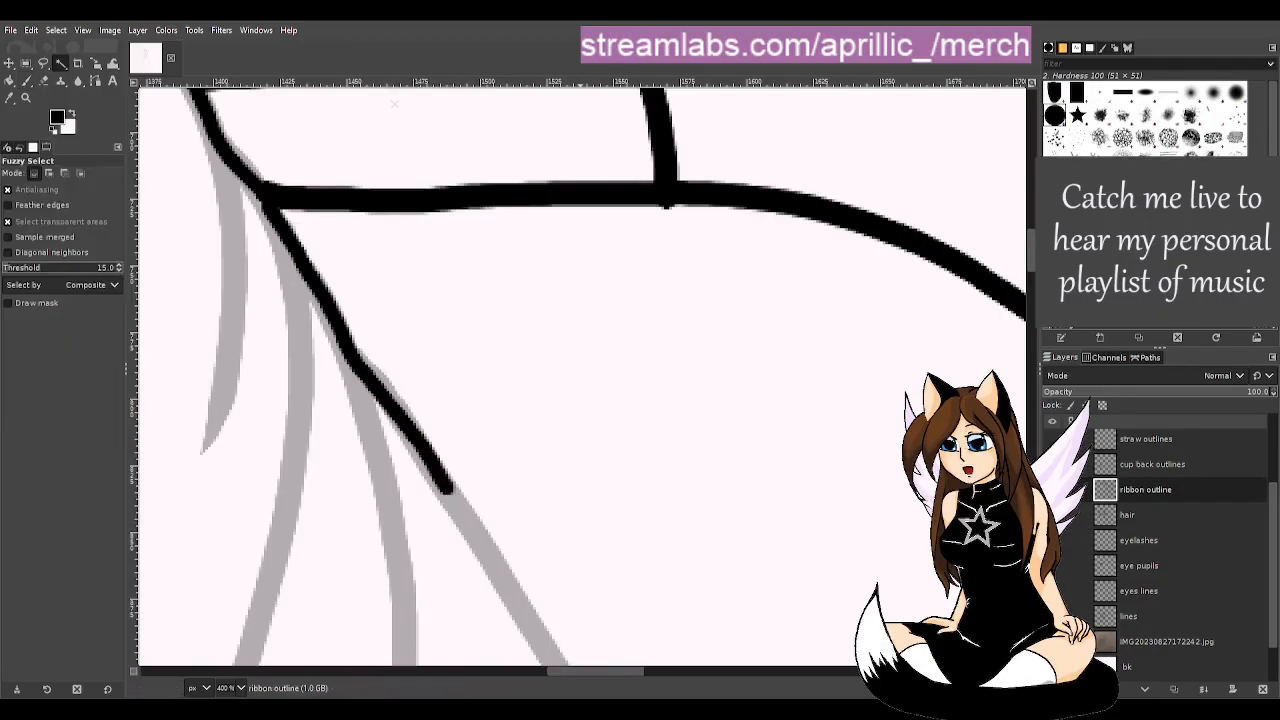
- Extend the ribbon's inner edge further down along the outer hair strand, redoing the uneven strokes
{"action": "scroll", "coordinate": [725, 516], "scroll_direction": "down", "scroll_amount": 3}
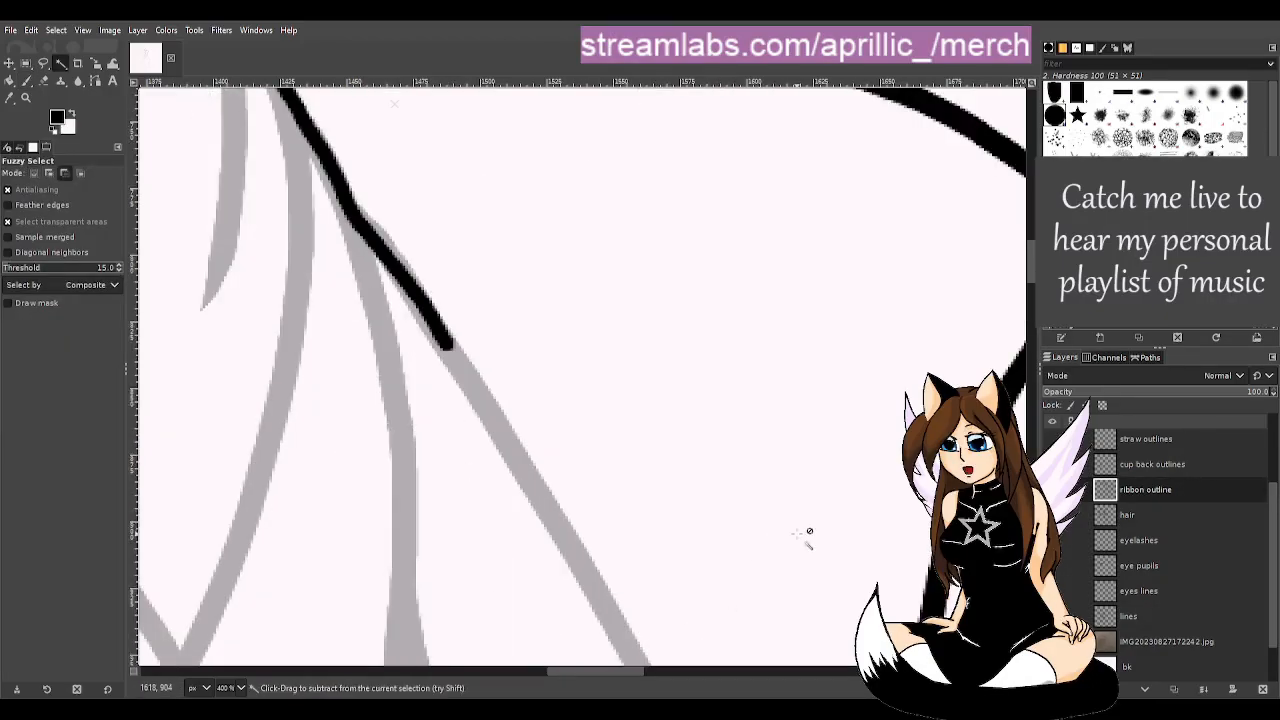
{"action": "scroll", "coordinate": [816, 548], "scroll_direction": "down", "scroll_amount": 2}
{"action": "scroll", "coordinate": [824, 563], "scroll_direction": "up", "scroll_amount": 1}
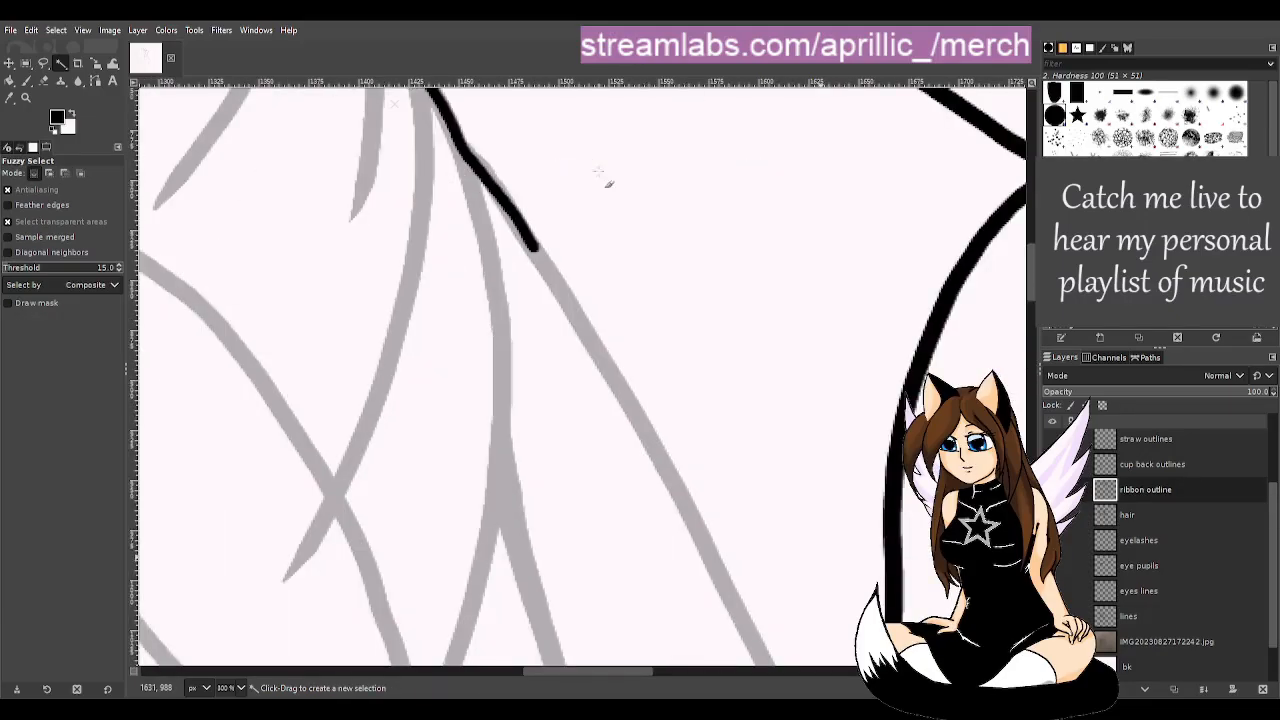
{"action": "key", "text": "p"}
{"action": "left_click_drag", "start_coordinate": [533, 240], "coordinate": [648, 432]}
{"action": "key", "text": "ctrl+z"}
{"action": "key", "text": "ctrl+z"}
{"action": "left_click_drag", "start_coordinate": [534, 248], "coordinate": [610, 375]}
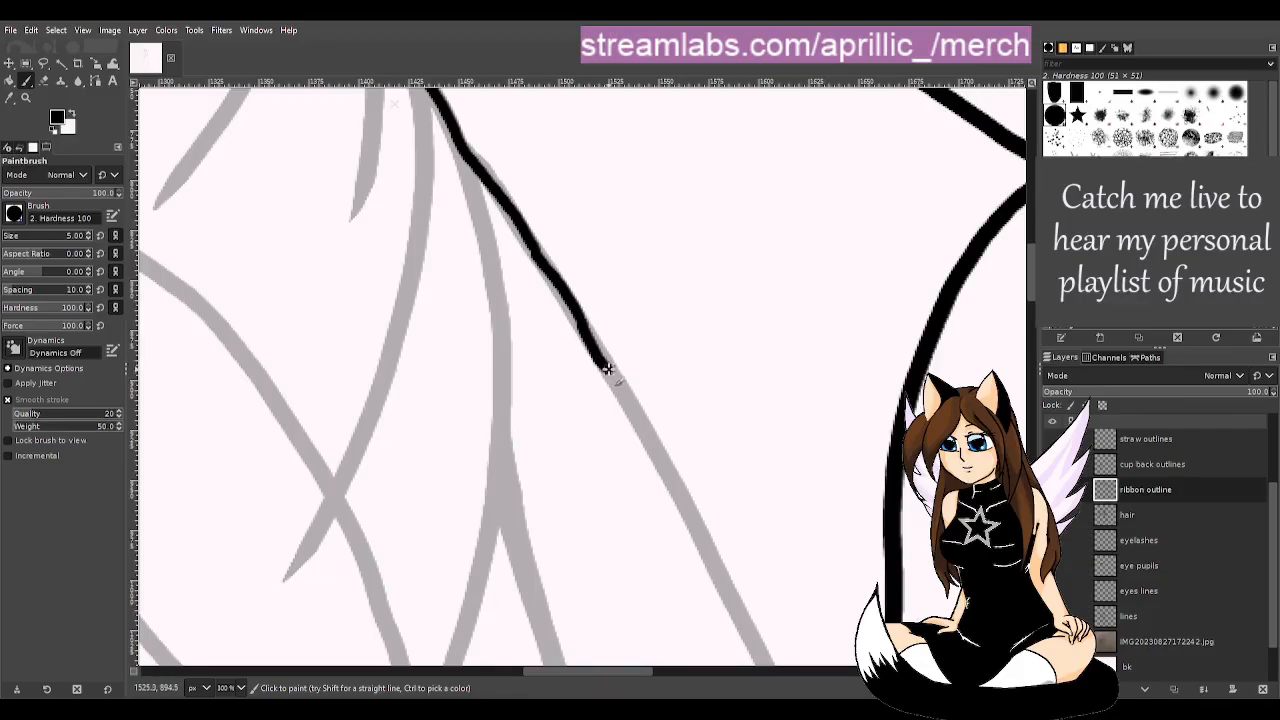
{"action": "key", "text": "ctrl+z"}
{"action": "left_click_drag", "start_coordinate": [585, 330], "coordinate": [672, 482]}
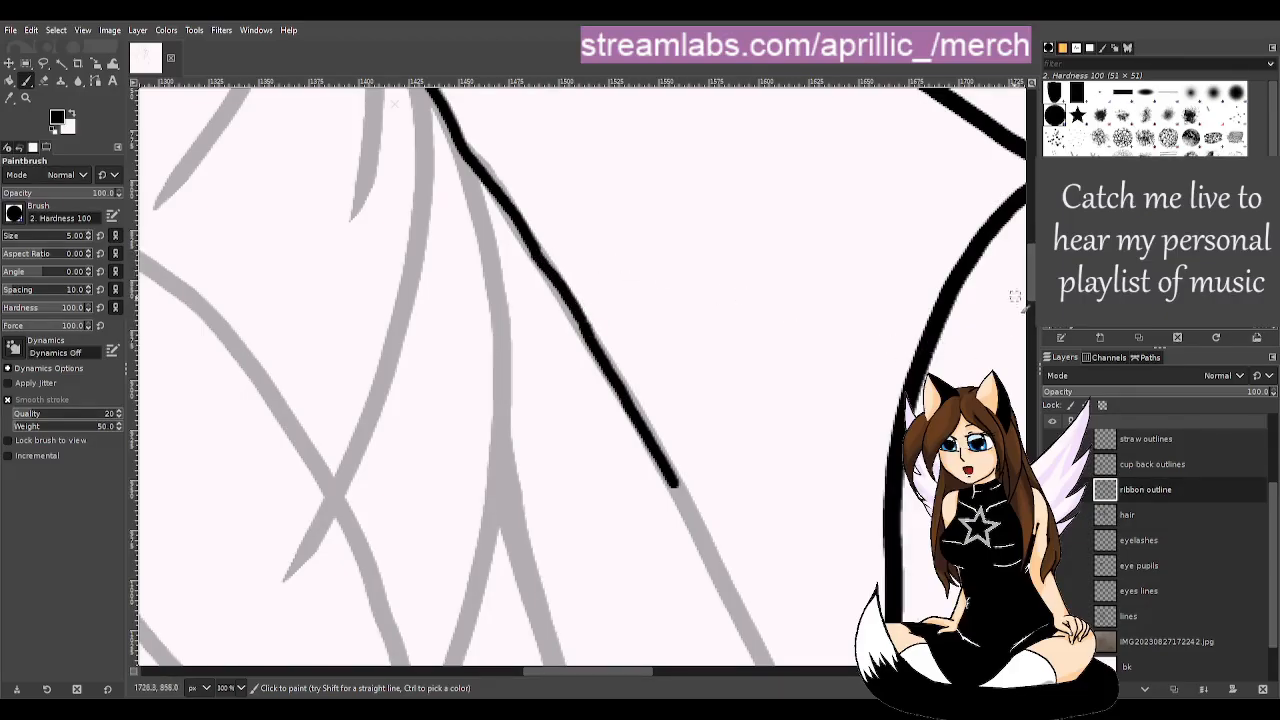
- Try to continue the inner edge down the hair strand towards the ribbon's lower tip, and undo each stroke
{"action": "scroll", "coordinate": [1015, 296], "scroll_direction": "down", "scroll_amount": 5}
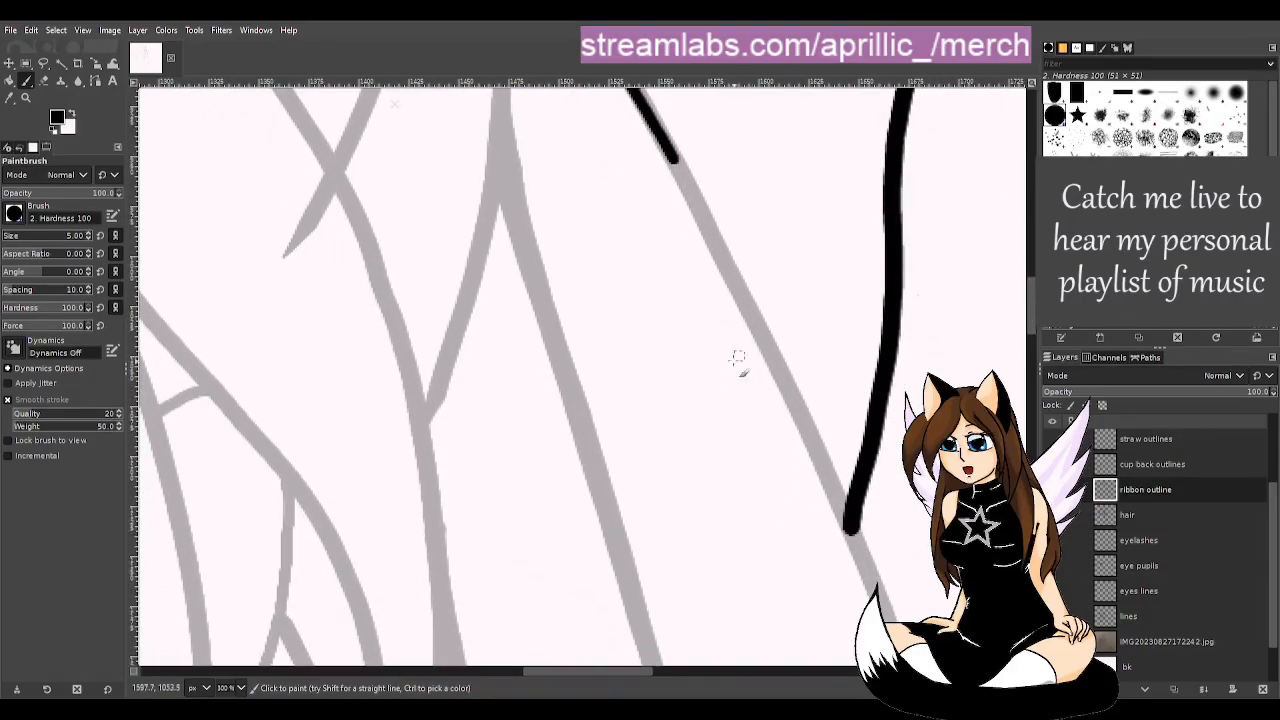
{"action": "left_click_drag", "start_coordinate": [594, 669], "coordinate": [649, 669]}
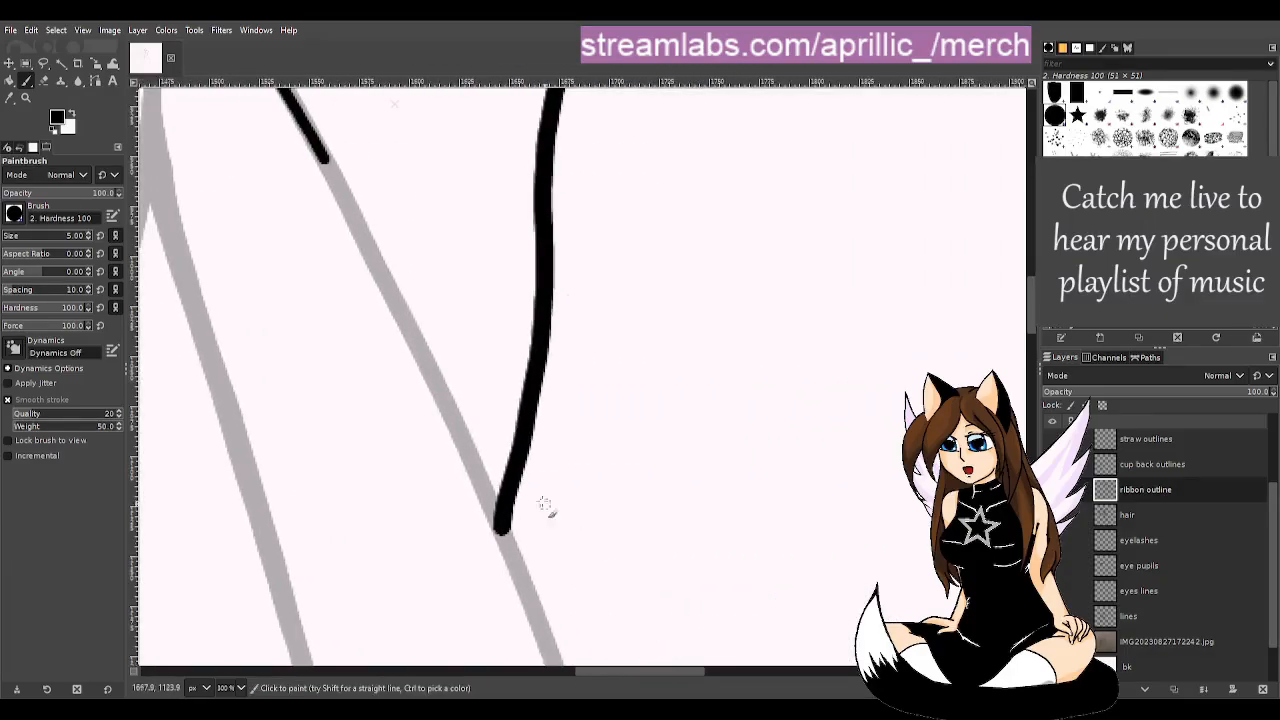
{"action": "left_click_drag", "start_coordinate": [325, 160], "coordinate": [432, 380]}
{"action": "key", "text": "ctrl+z"}
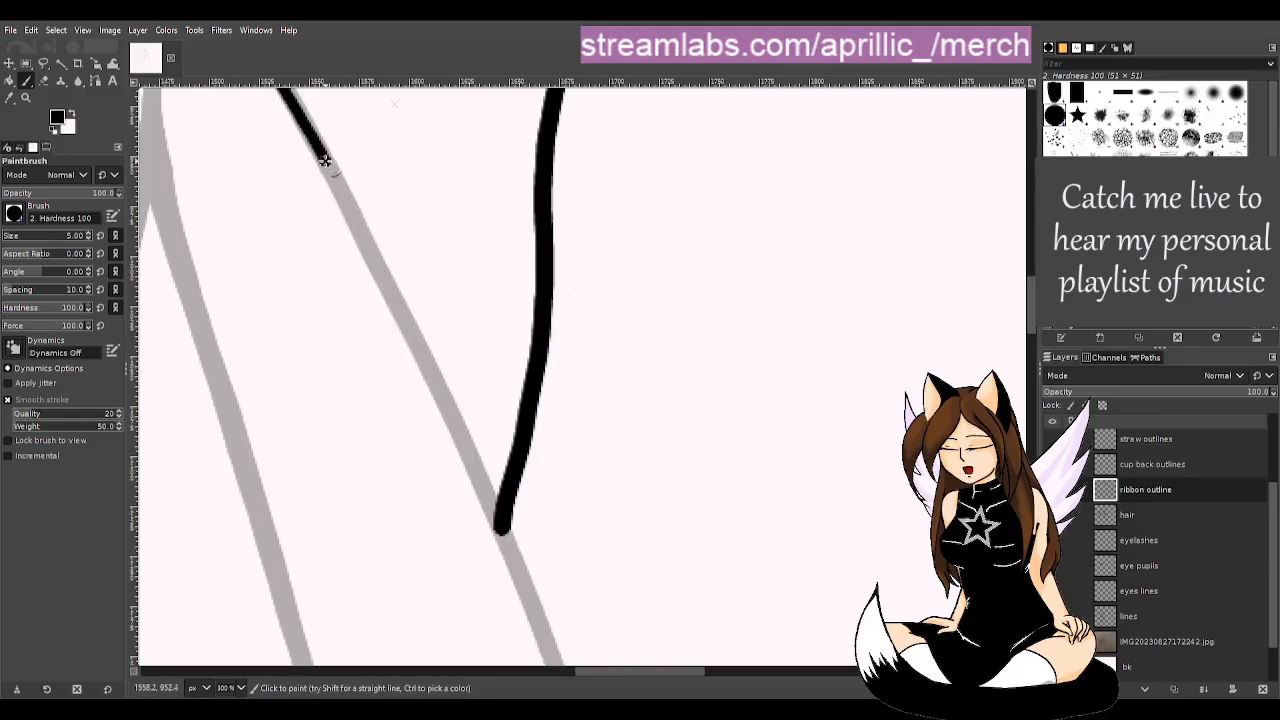
{"action": "left_click_drag", "start_coordinate": [323, 163], "coordinate": [434, 362]}
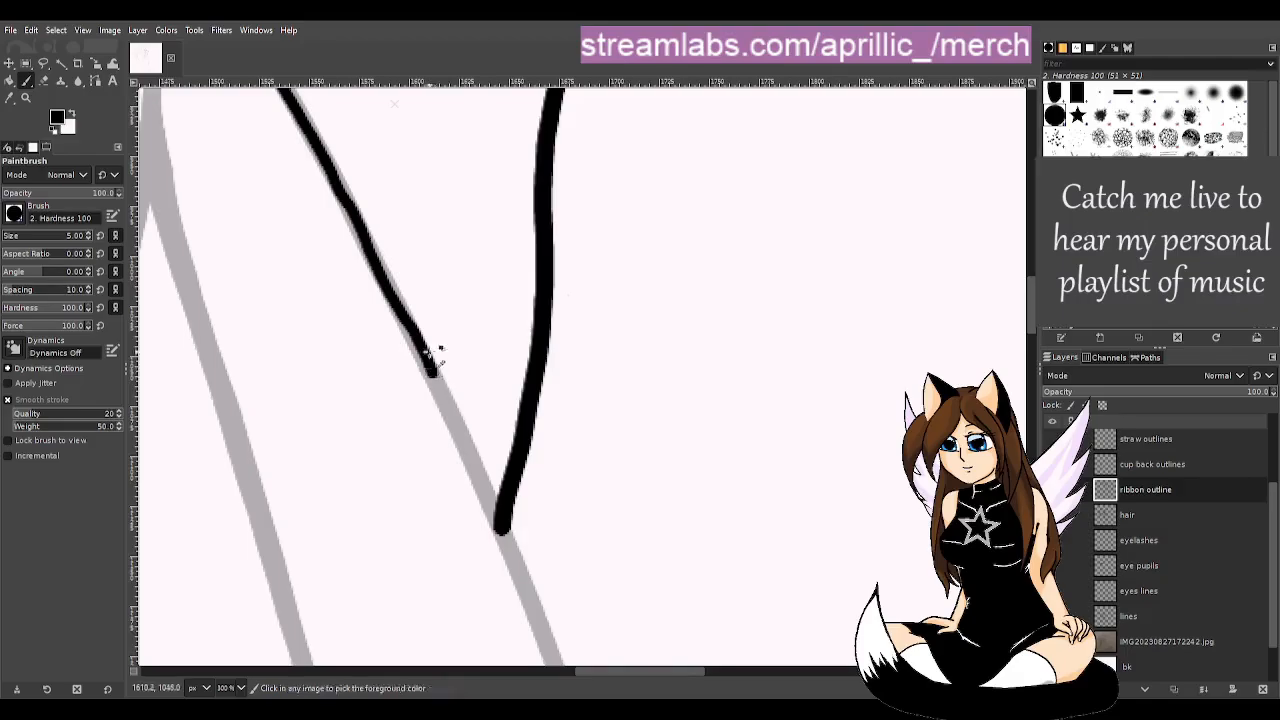
{"action": "key", "text": "ctrl+z"}
{"action": "left_click_drag", "start_coordinate": [325, 163], "coordinate": [500, 516]}
{"action": "key", "text": "ctrl+z"}
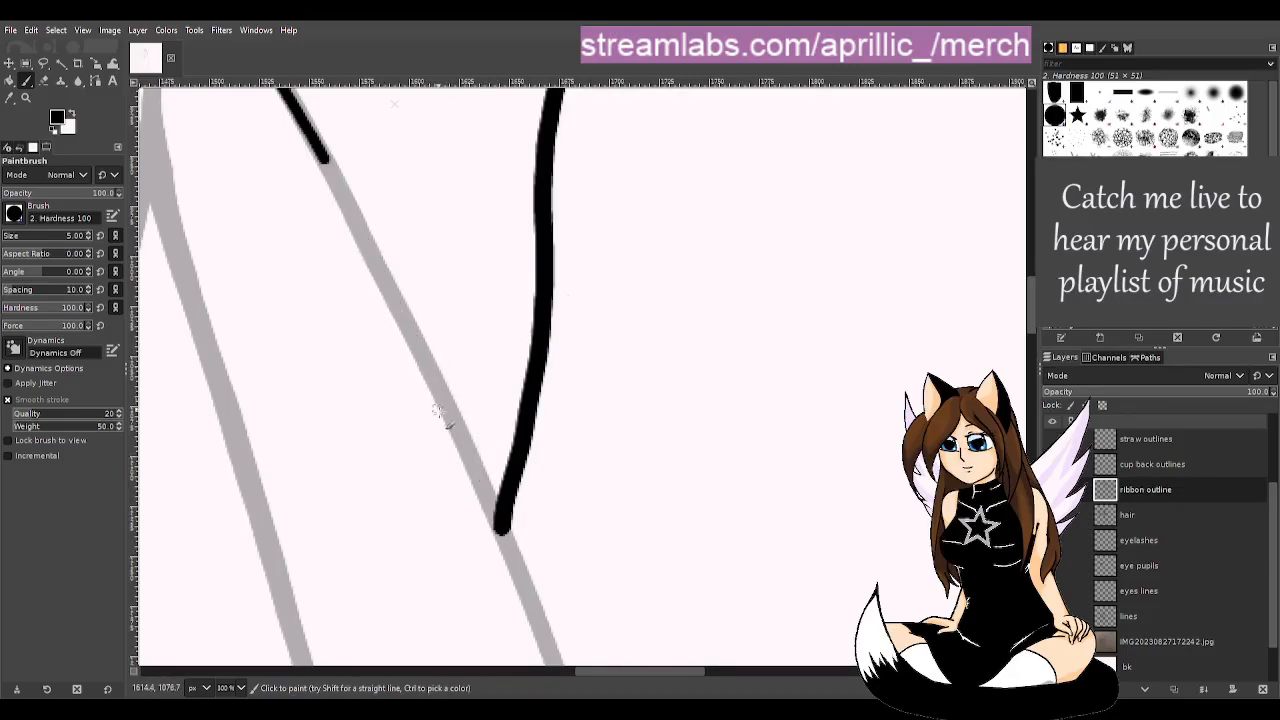
- Redo the short stroke into the ribbon's lower tip and paint along the hair strand to join it to the existing inner edge
{"action": "left_click_drag", "start_coordinate": [463, 442], "coordinate": [500, 522]}
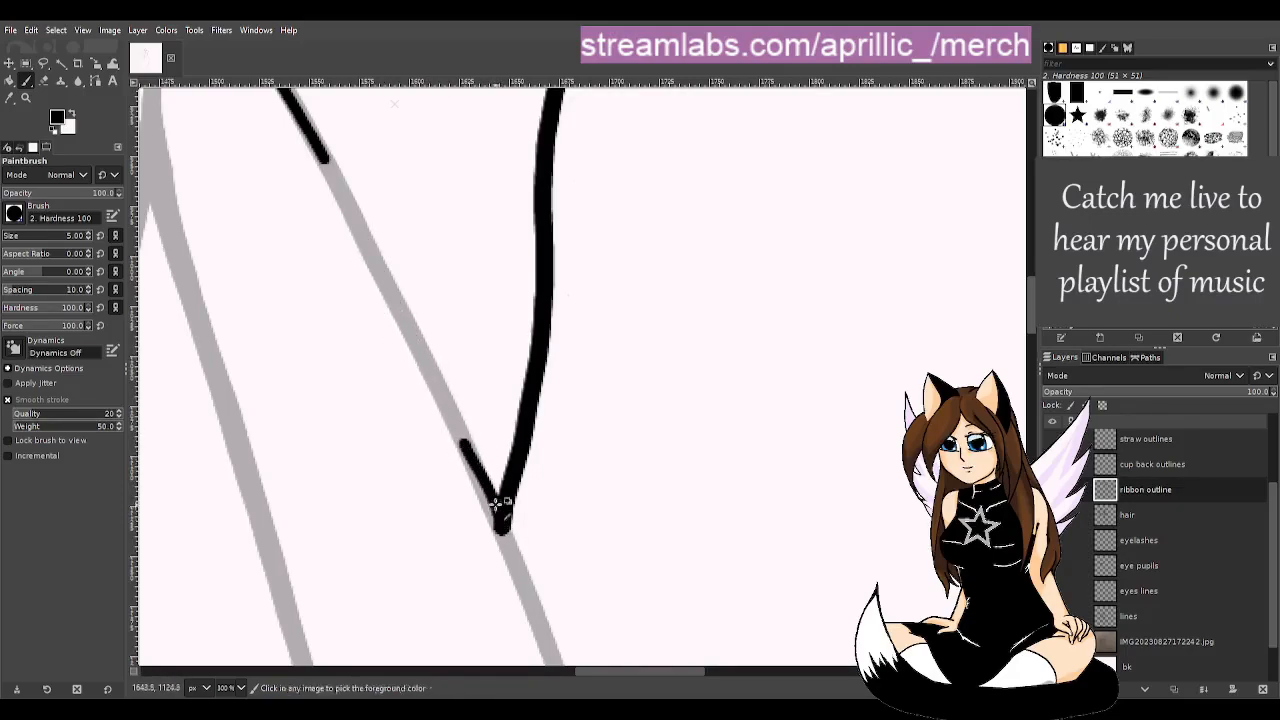
{"action": "key", "text": "ctrl+z"}
{"action": "left_click_drag", "start_coordinate": [458, 437], "coordinate": [503, 536]}
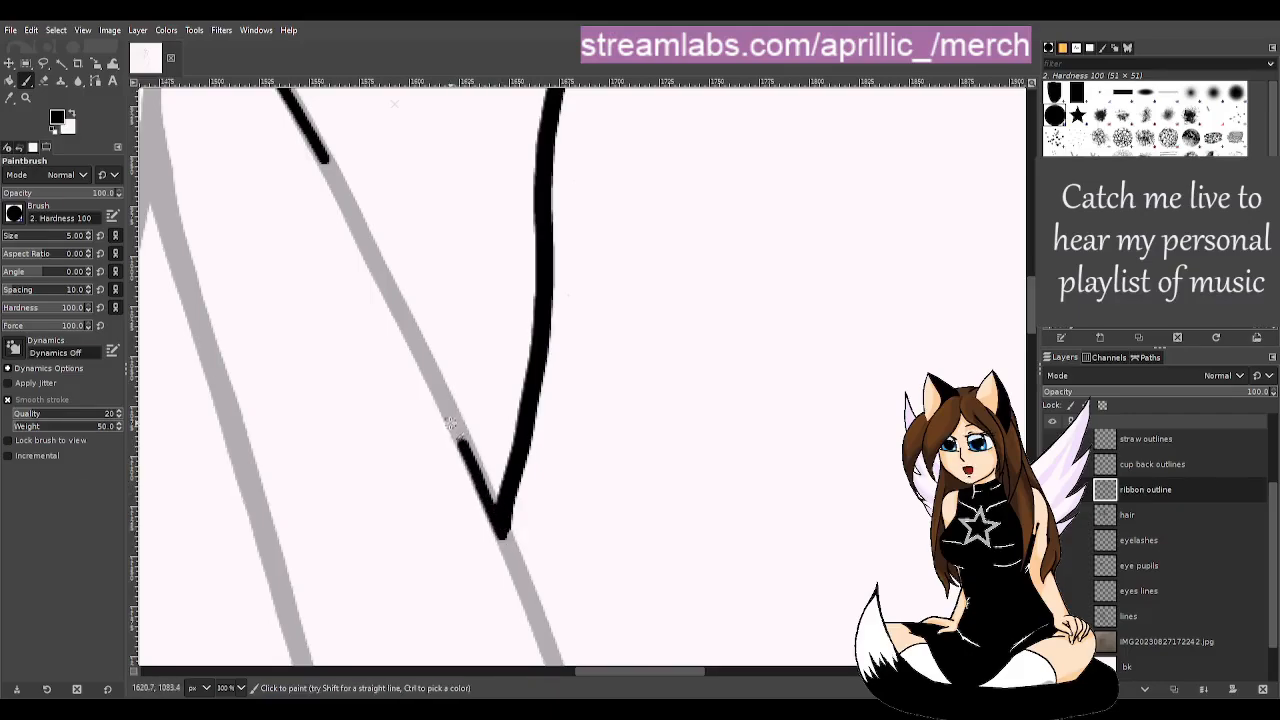
{"action": "left_click_drag", "start_coordinate": [463, 440], "coordinate": [327, 163]}
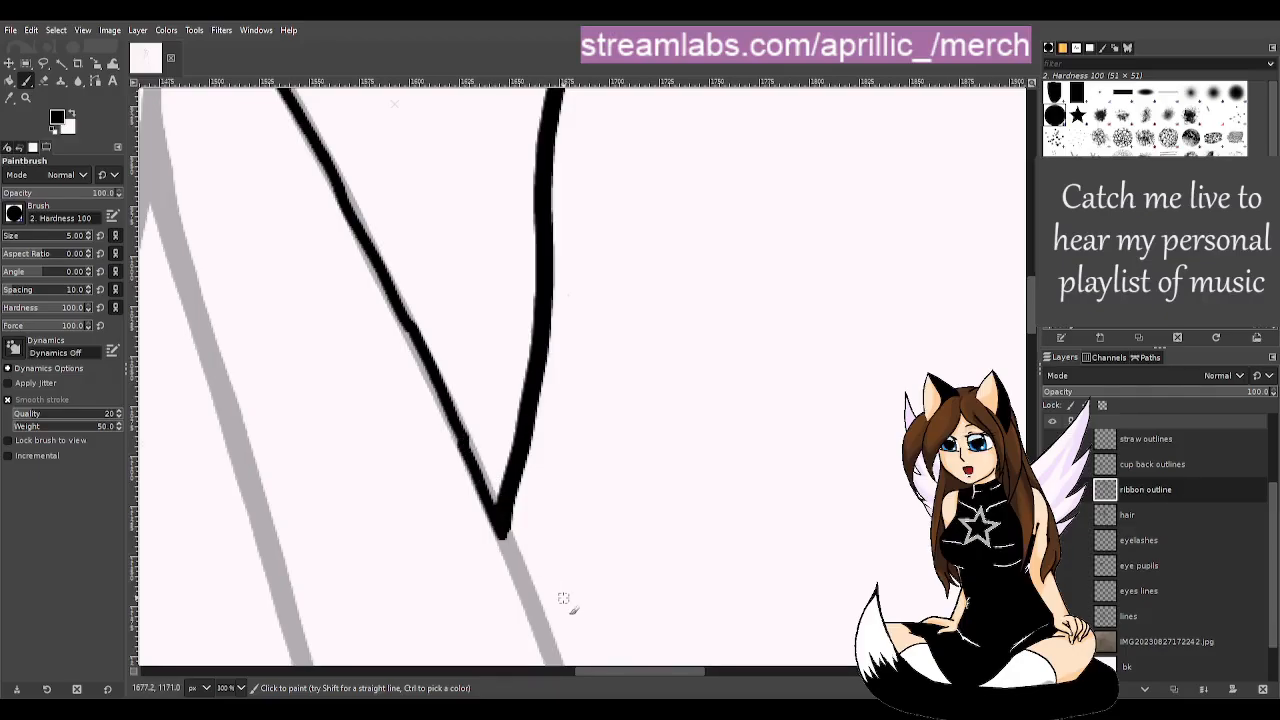
- Erase the small nub sticking out below the ribbon line where the upper piece's edge meets the lower piece
{"action": "key", "text": "u"}
{"action": "scroll", "coordinate": [430, 337], "scroll_direction": "down", "scroll_amount": 4}
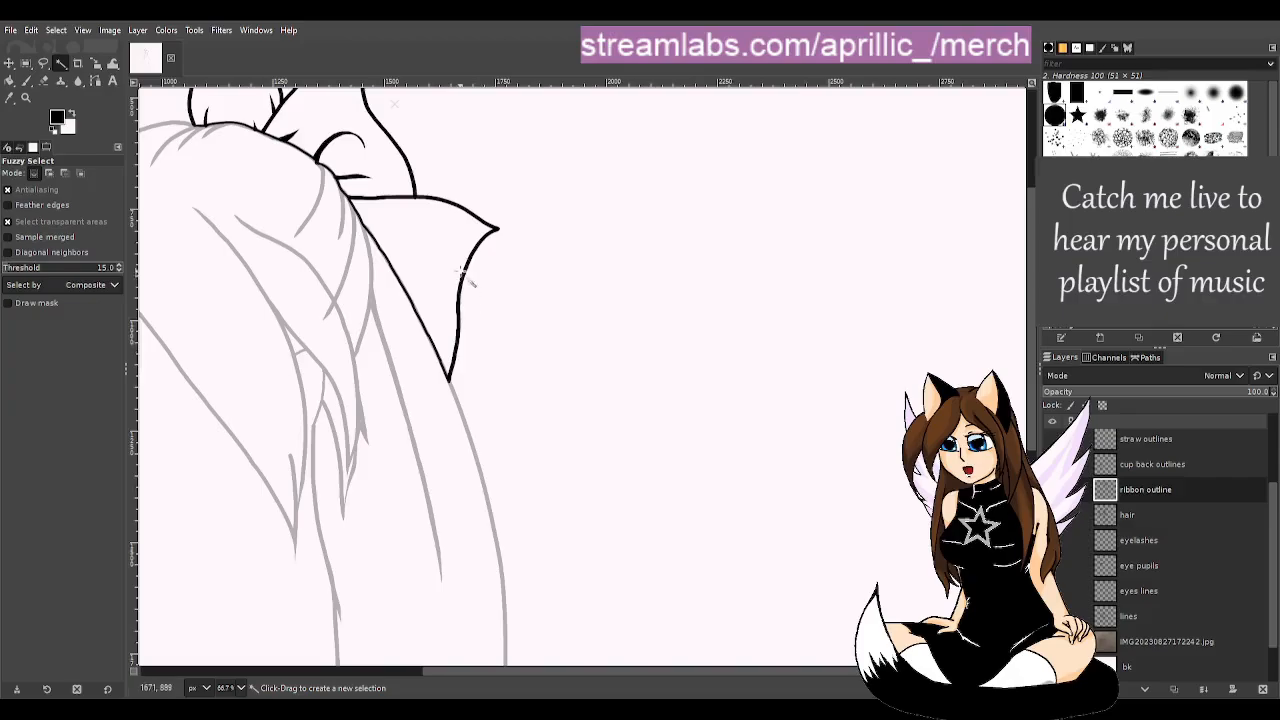
{"action": "scroll", "coordinate": [430, 127], "scroll_direction": "up", "scroll_amount": 7}
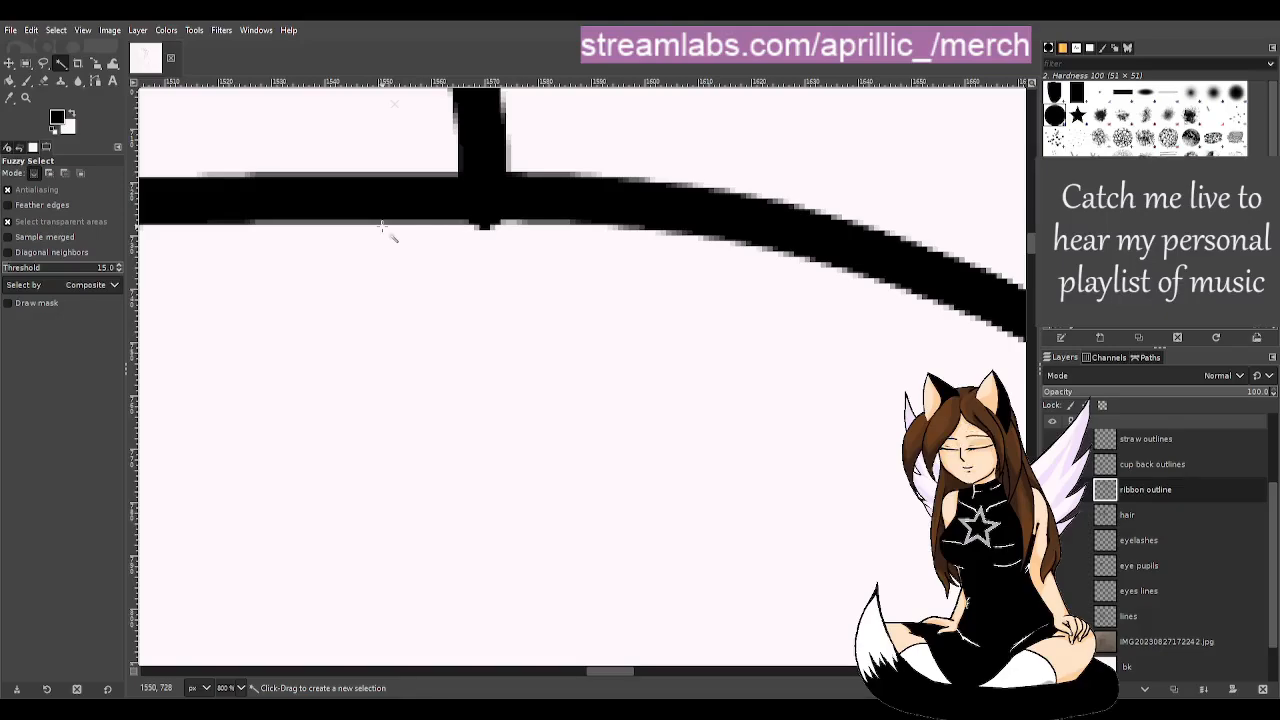
{"action": "key", "text": "shift+e"}
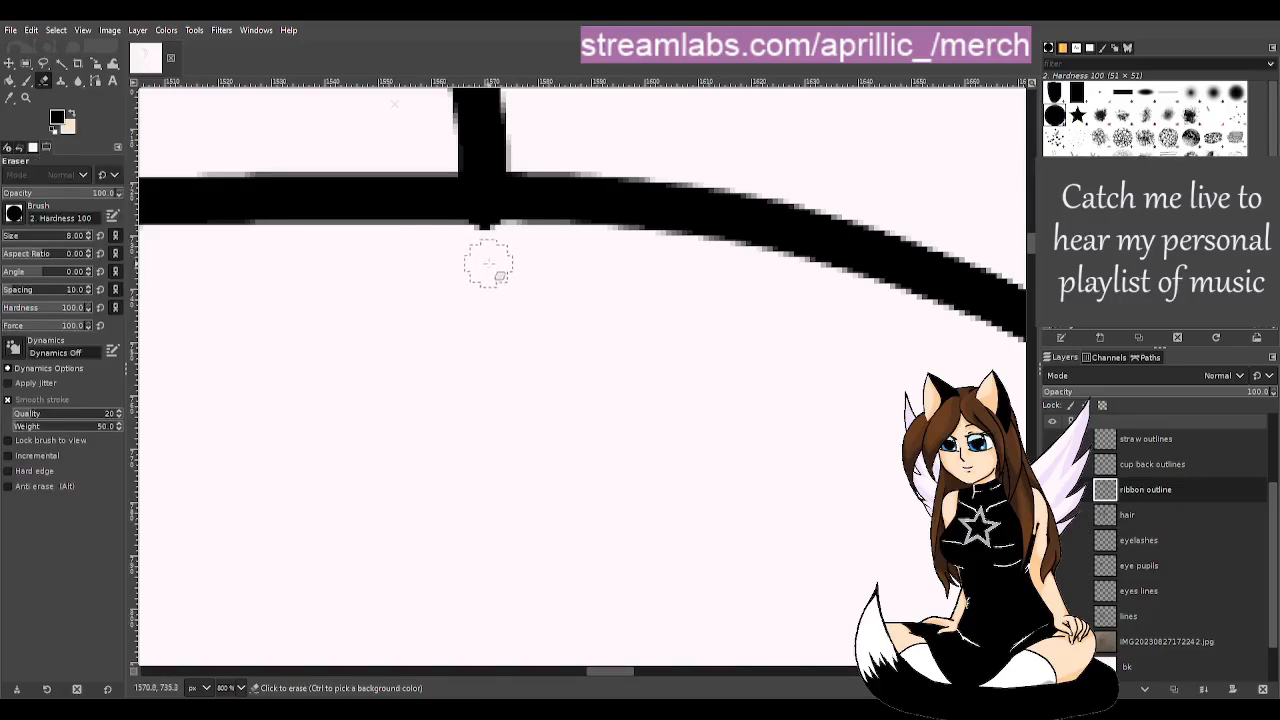
{"action": "left_click", "coordinate": [484, 250]}
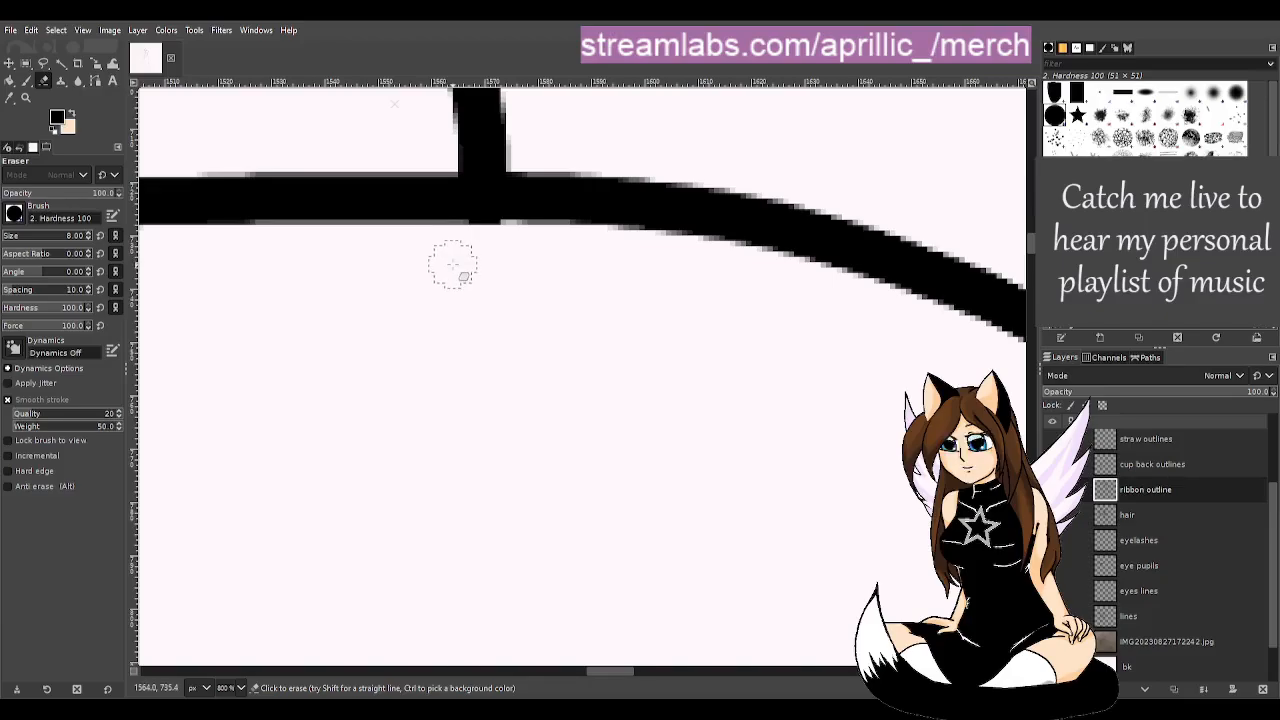
{"action": "key", "text": "u"}
- Show the lines, eyes lines, eye pupils and eyelashes layers together with the hair and ribbon
{"action": "scroll", "coordinate": [534, 500], "scroll_direction": "down", "scroll_amount": 10}
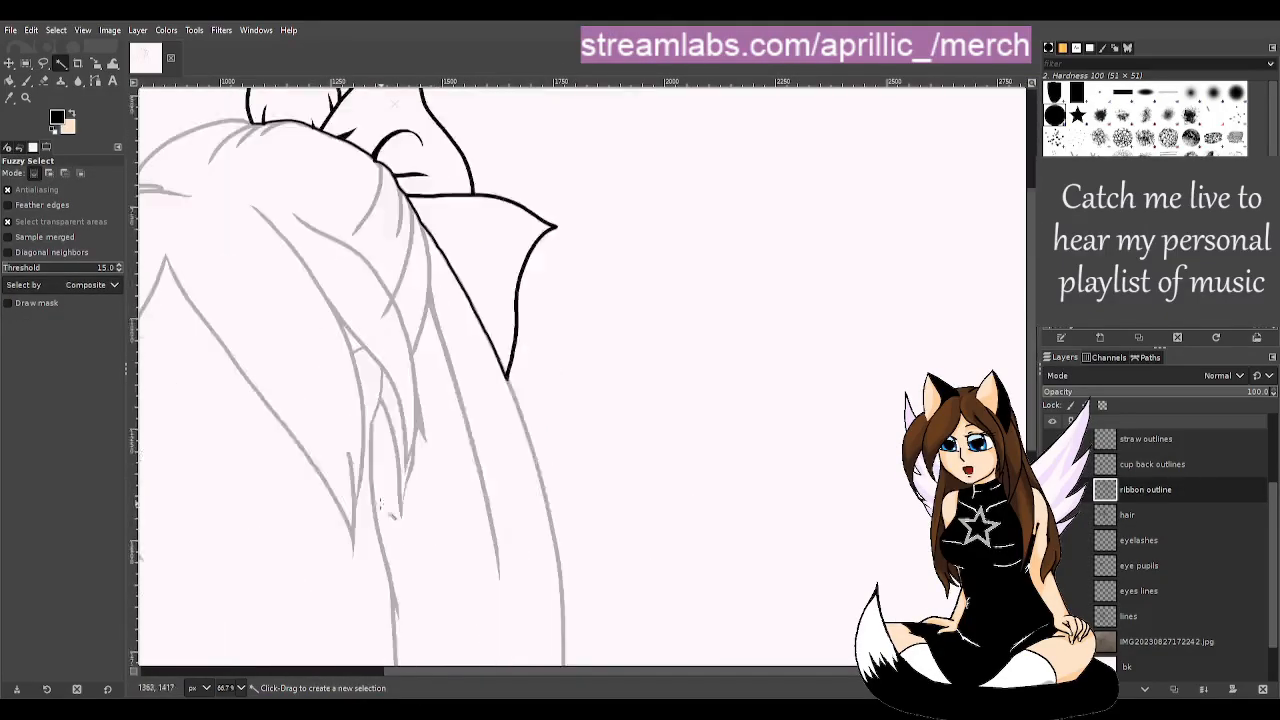
{"action": "scroll", "coordinate": [380, 503], "scroll_direction": "down", "scroll_amount": 4}
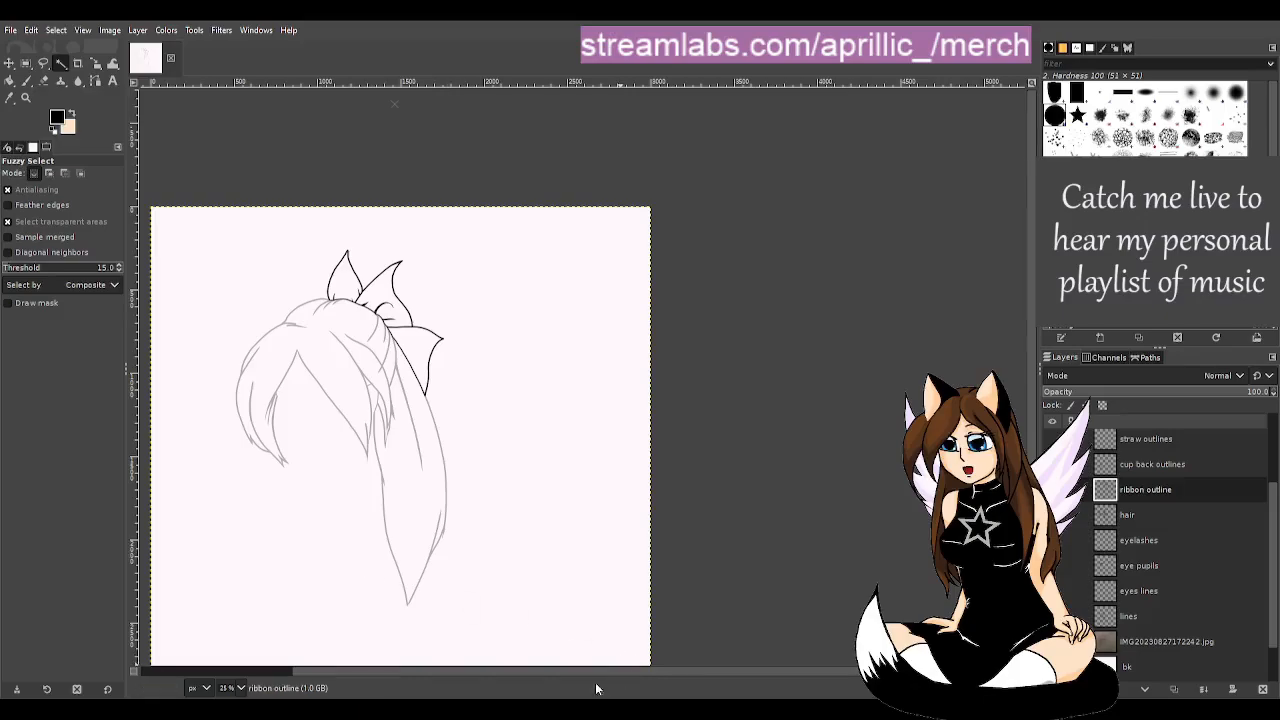
{"action": "scroll", "coordinate": [578, 672], "scroll_direction": "left", "scroll_amount": 5}
{"action": "left_click", "coordinate": [1052, 616]}
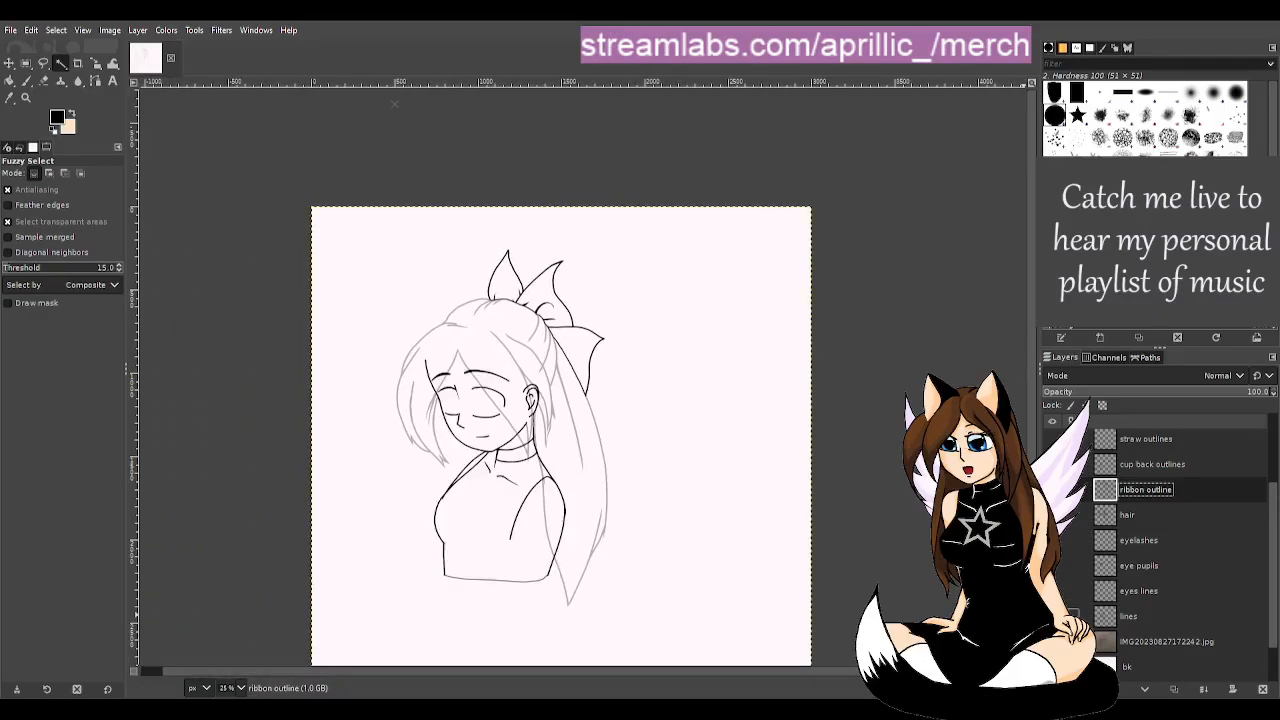
{"action": "left_click_drag", "start_coordinate": [1106, 502], "coordinate": [1081, 602]}
{"action": "left_click", "coordinate": [1052, 565]}
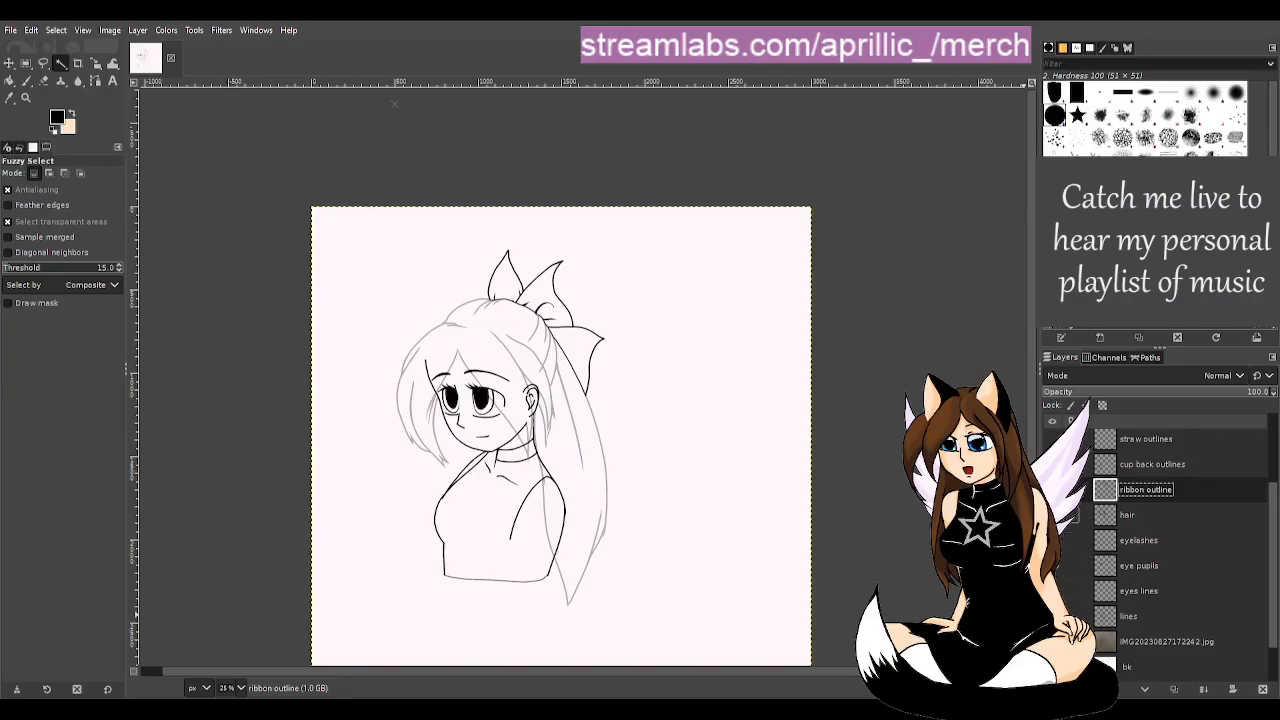
- Set the hair layer's opacity to 100 and show the cup, straw and fingers outline layers, keeping lines #1 hidden
{"action": "left_click", "coordinate": [1145, 515]}
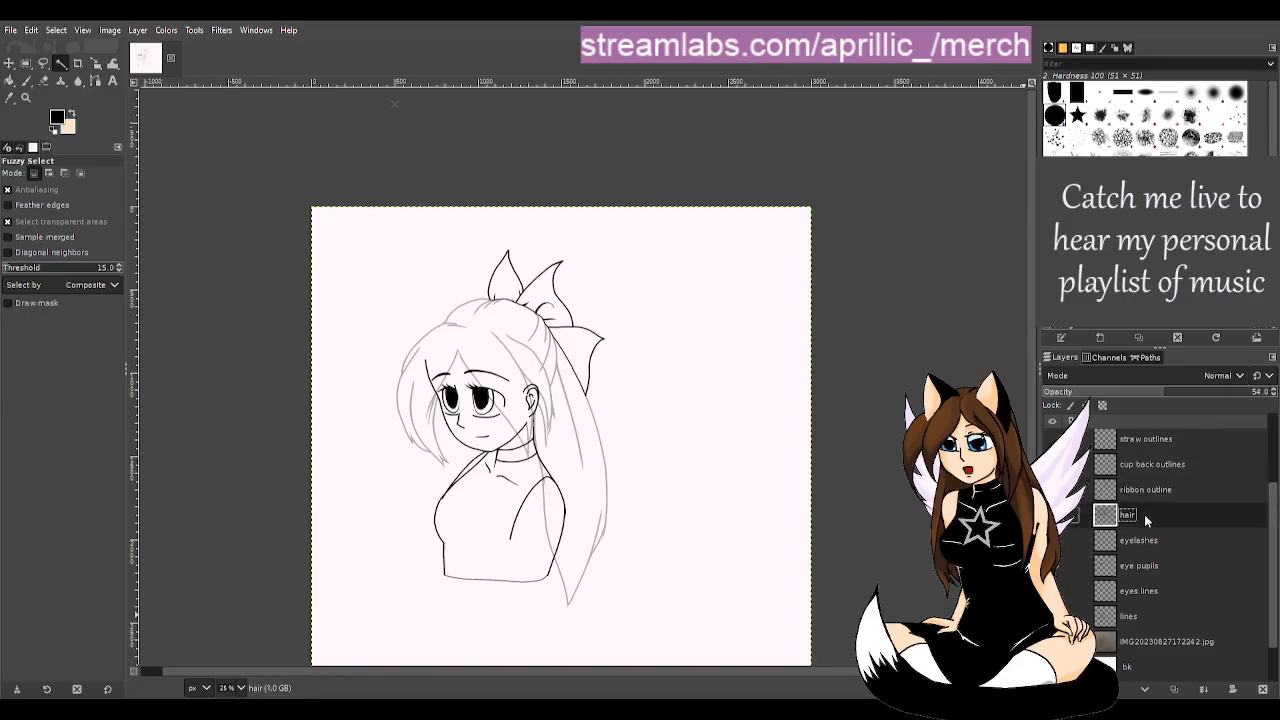
{"action": "left_click_drag", "start_coordinate": [1178, 392], "coordinate": [1272, 391]}
{"action": "scroll", "coordinate": [1082, 522], "scroll_direction": "up", "scroll_amount": 1}
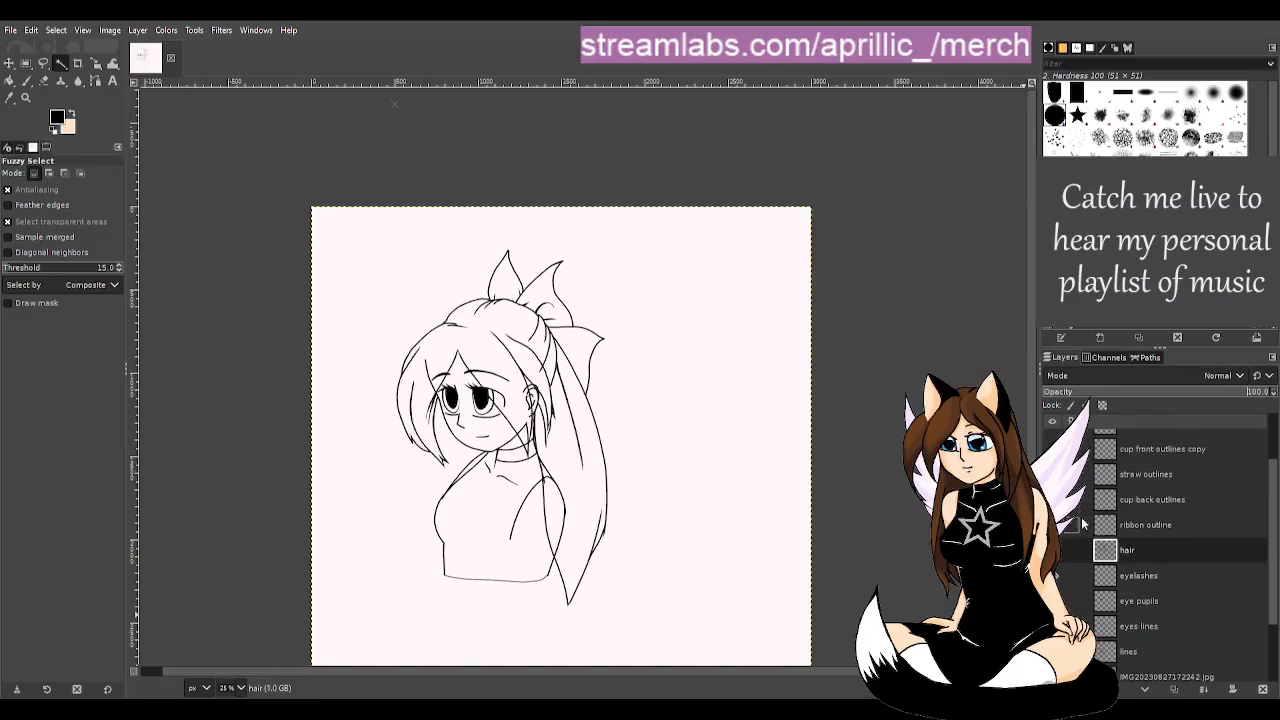
{"action": "left_click", "coordinate": [1052, 550]}
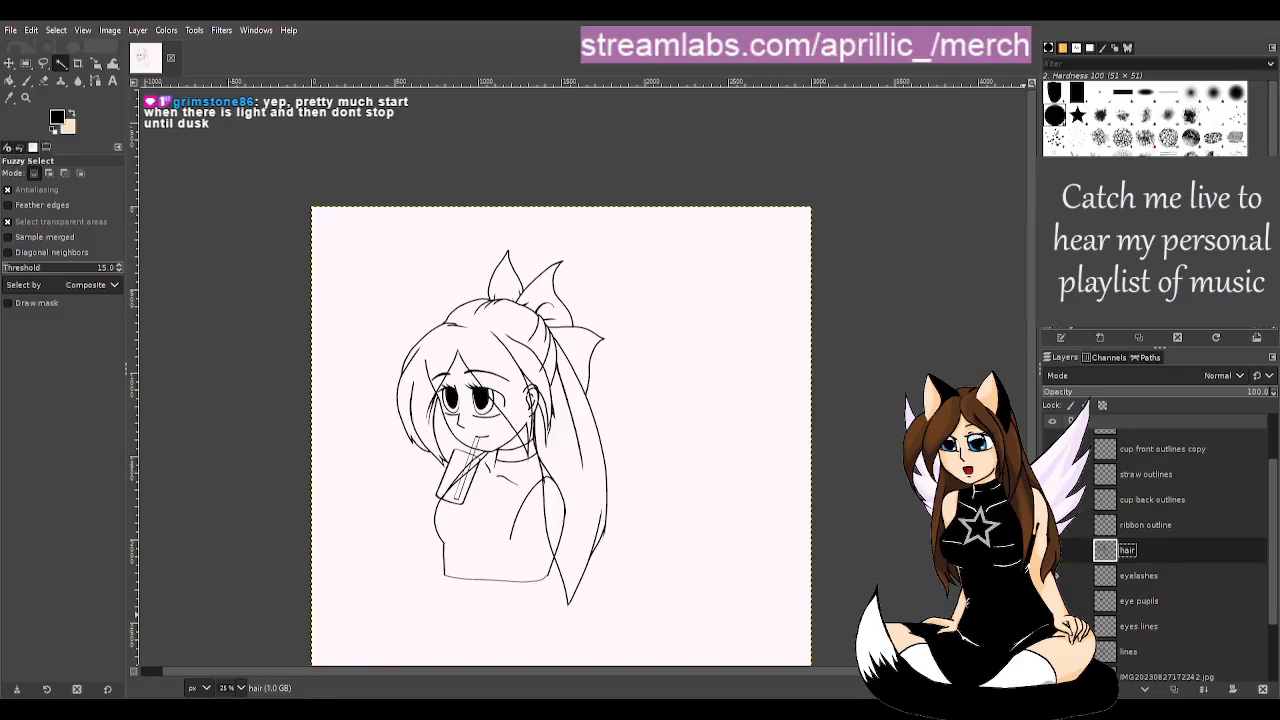
{"action": "scroll", "coordinate": [1088, 488], "scroll_direction": "up", "scroll_amount": 1}
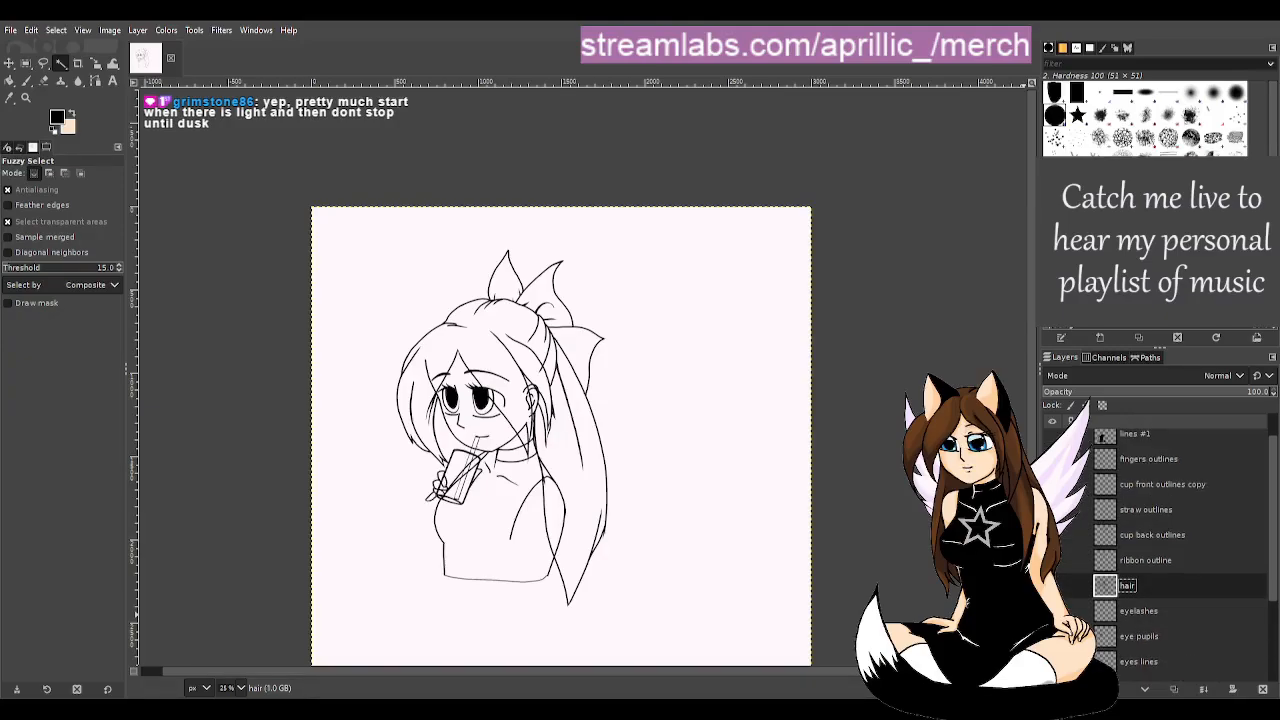
{"action": "scroll", "coordinate": [1150, 540], "scroll_direction": "up", "scroll_amount": 1}
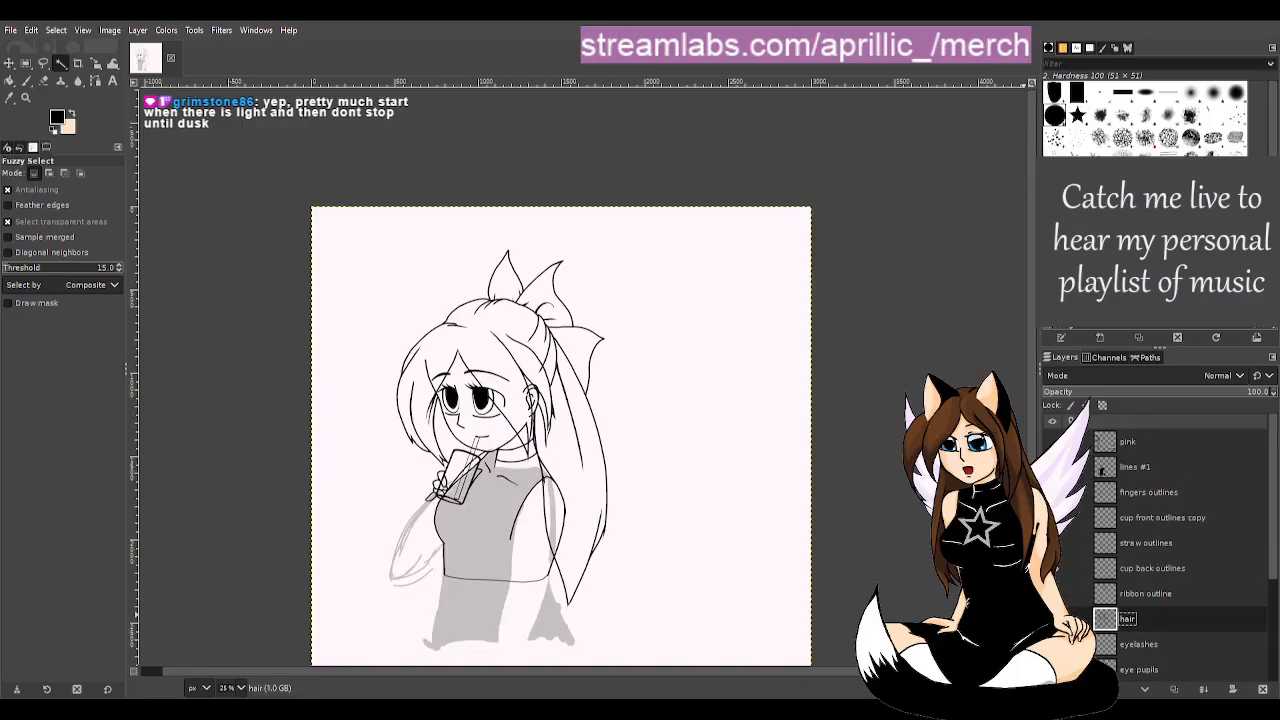
{"action": "key", "text": "ctrl+z"}
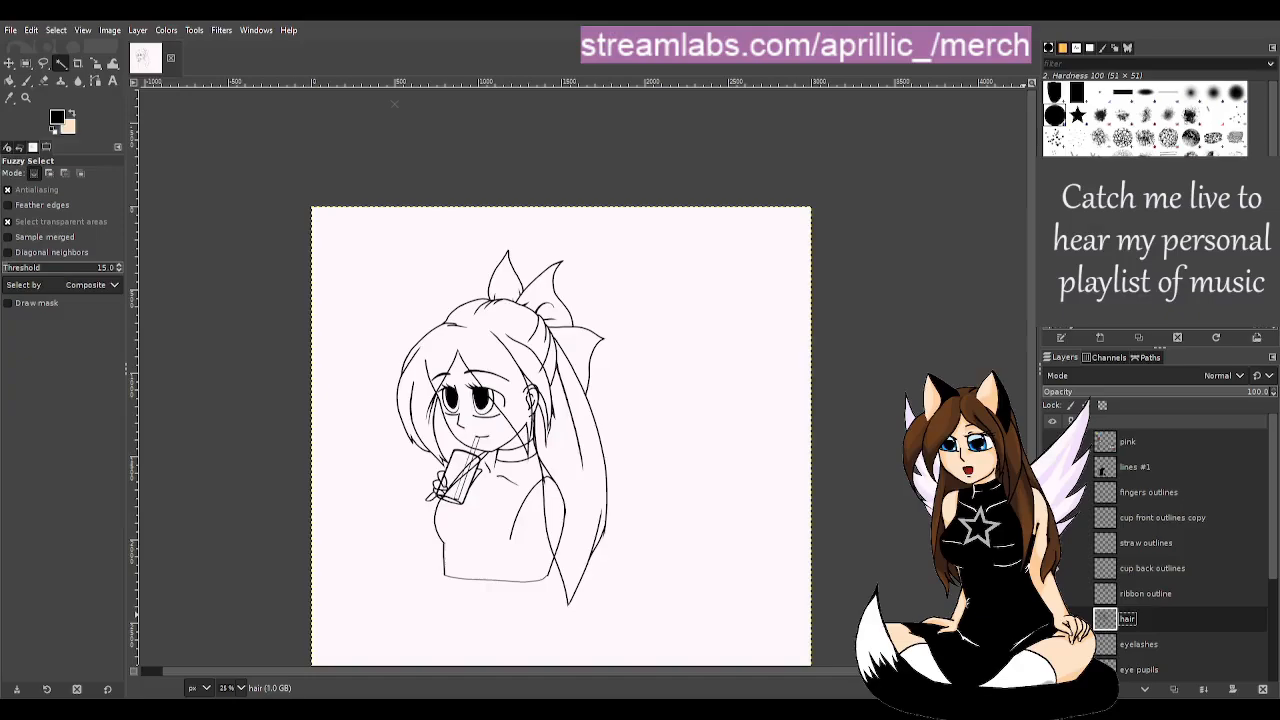
- Rename the layer lines #1 as "lines #1 hidden" and move it below the lines face hidden layer
{"action": "left_click", "coordinate": [1137, 466]}
{"action": "left_click", "coordinate": [1145, 467]}
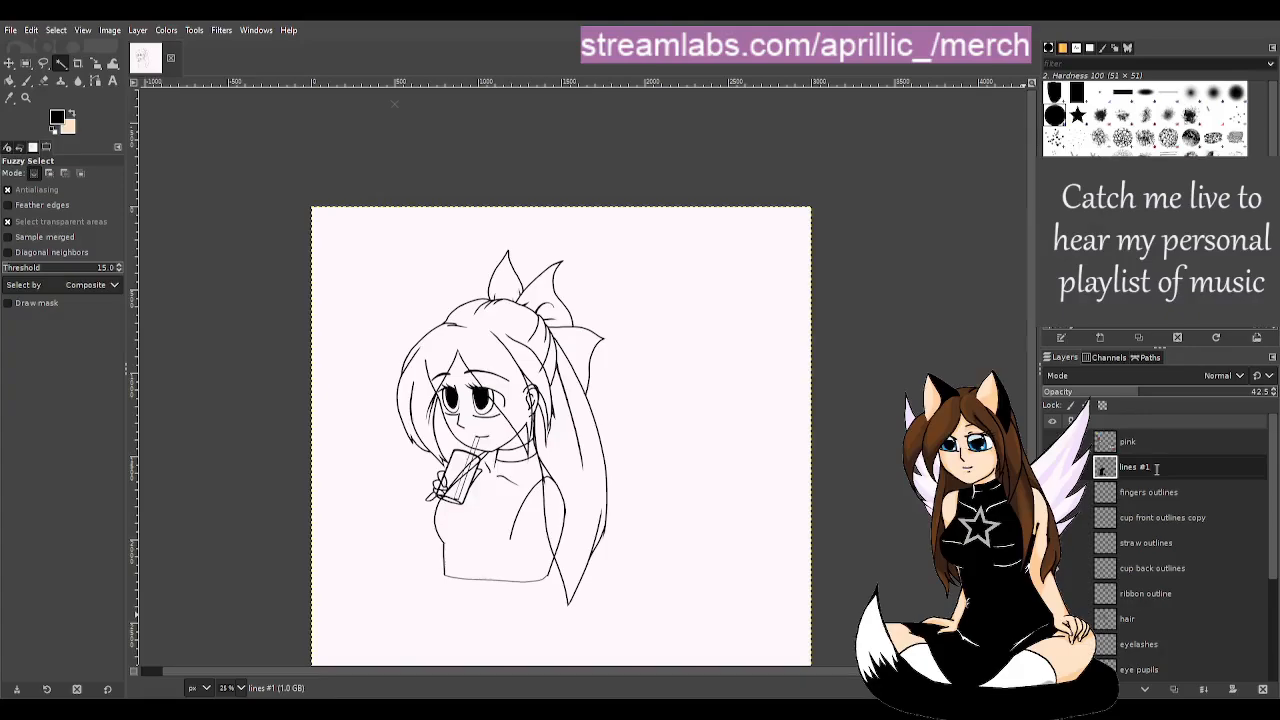
{"action": "type", "text": "hidden"}
{"action": "left_click", "coordinate": [1158, 517]}
{"action": "left_click", "coordinate": [1159, 469]}
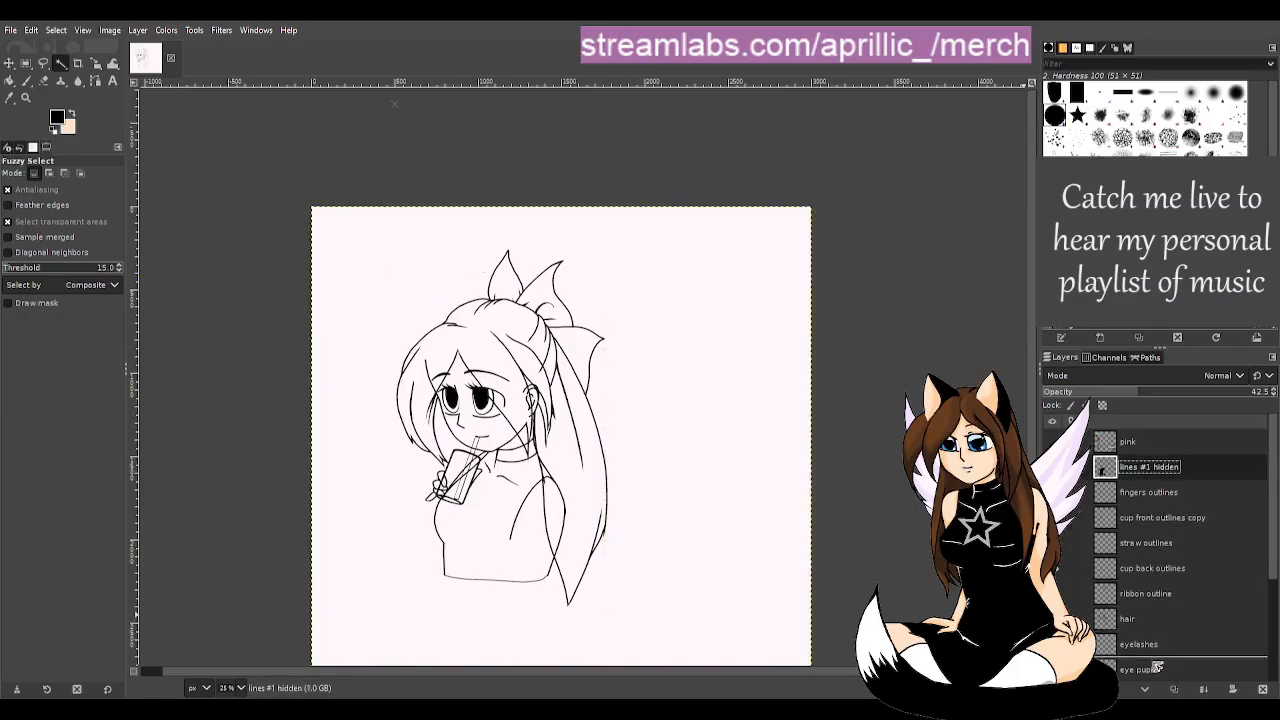
{"action": "scroll", "coordinate": [1158, 660], "scroll_direction": "down", "scroll_amount": 2}
{"action": "scroll", "coordinate": [1158, 670], "scroll_direction": "down", "scroll_amount": 3}
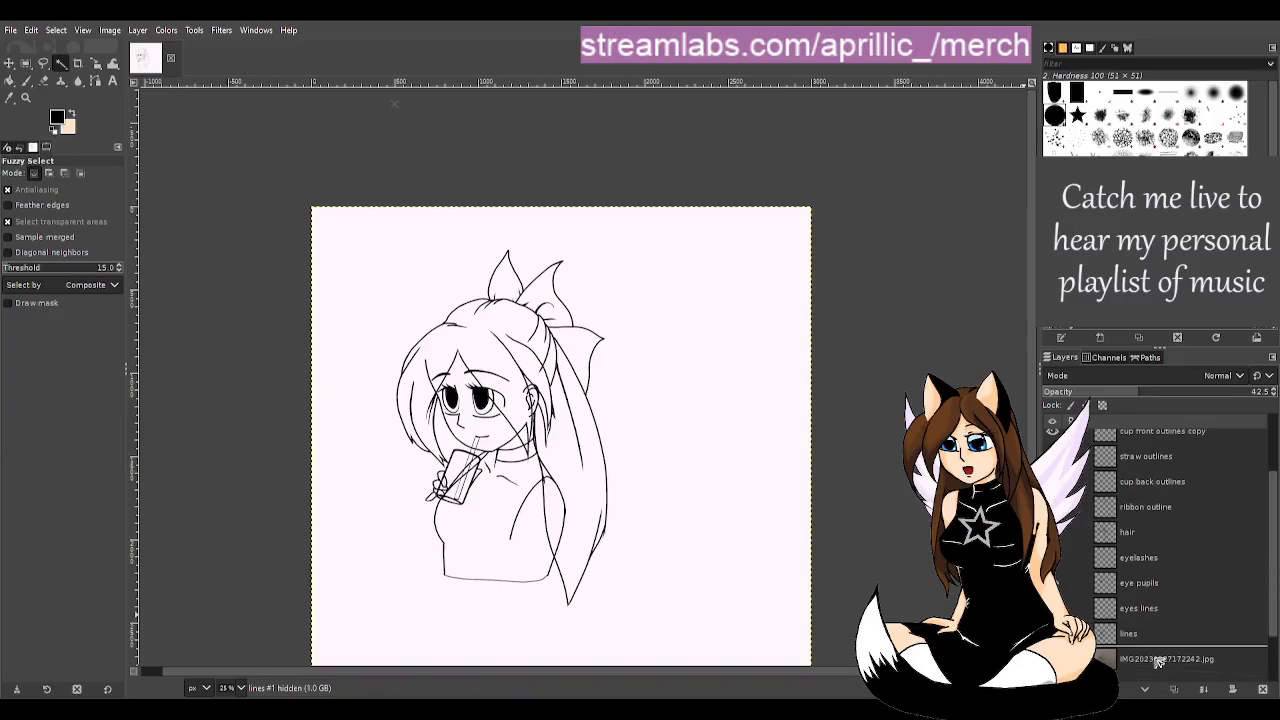
{"action": "scroll", "coordinate": [1158, 670], "scroll_direction": "down", "scroll_amount": 3}
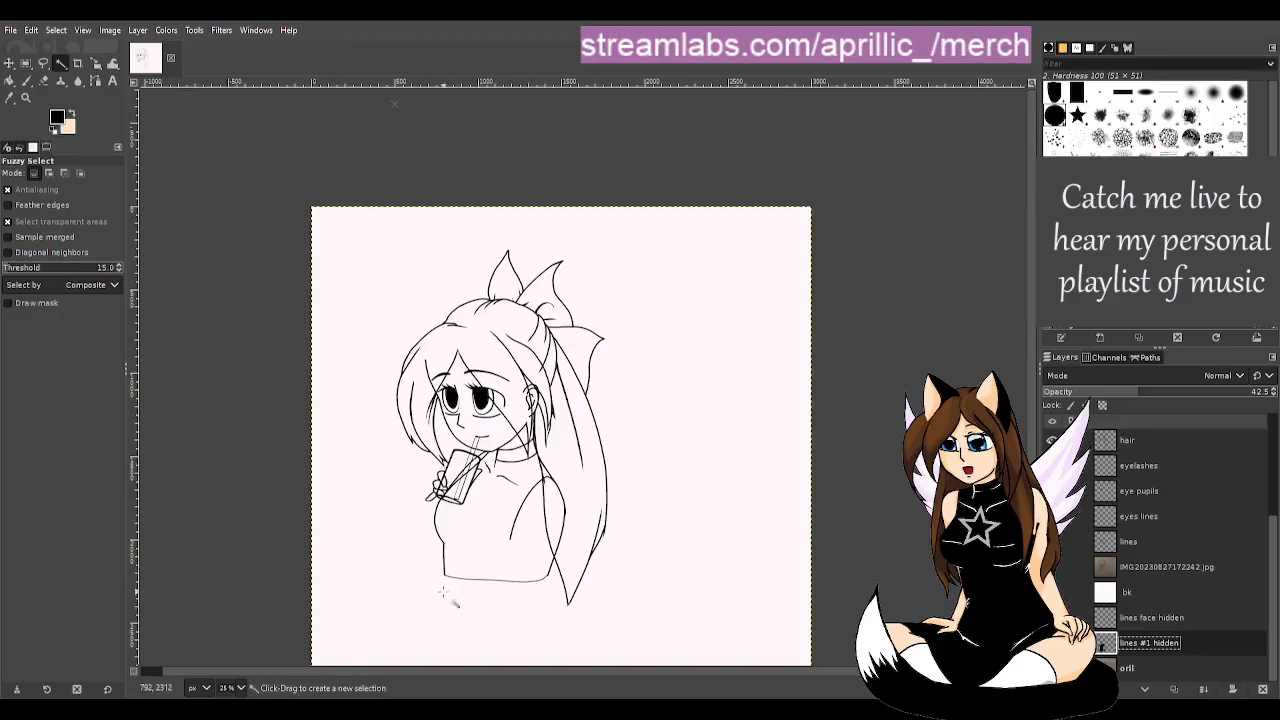
{"action": "scroll", "coordinate": [497, 580], "scroll_direction": "up", "scroll_amount": 1}
{"action": "scroll", "coordinate": [599, 373], "scroll_direction": "up", "scroll_amount": 1}
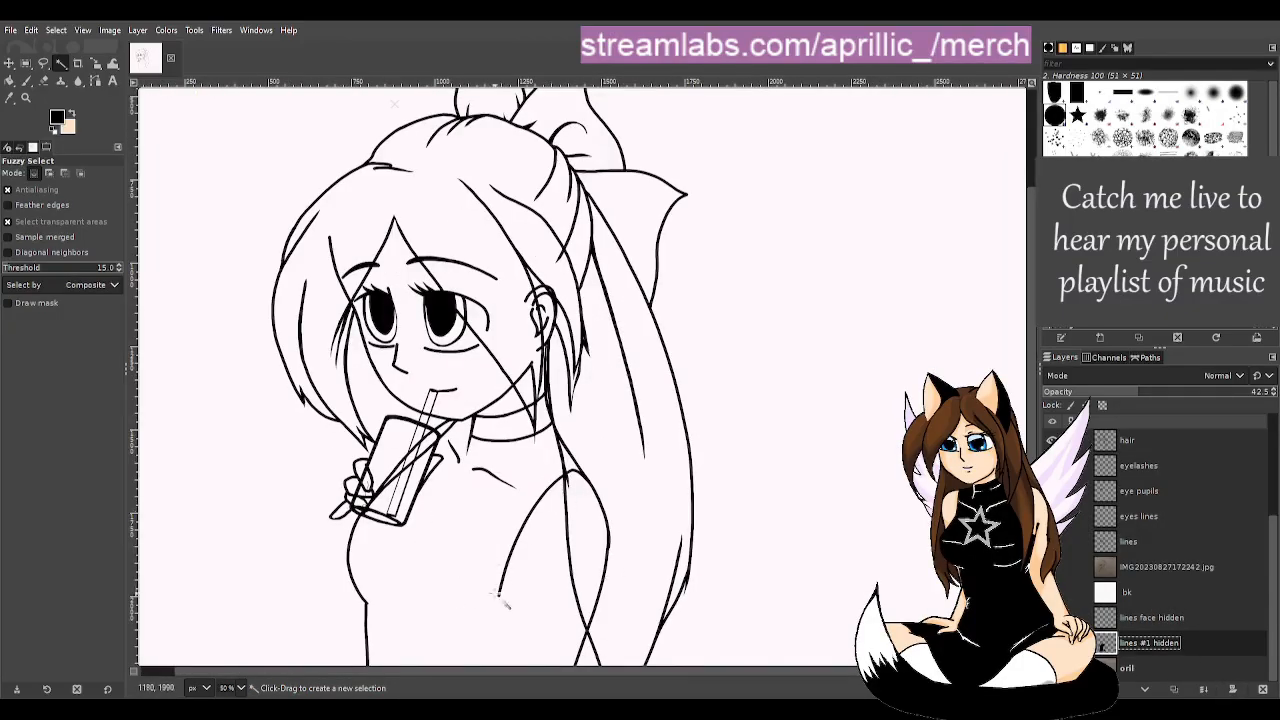
{"action": "scroll", "coordinate": [498, 592], "scroll_direction": "down", "scroll_amount": 2}
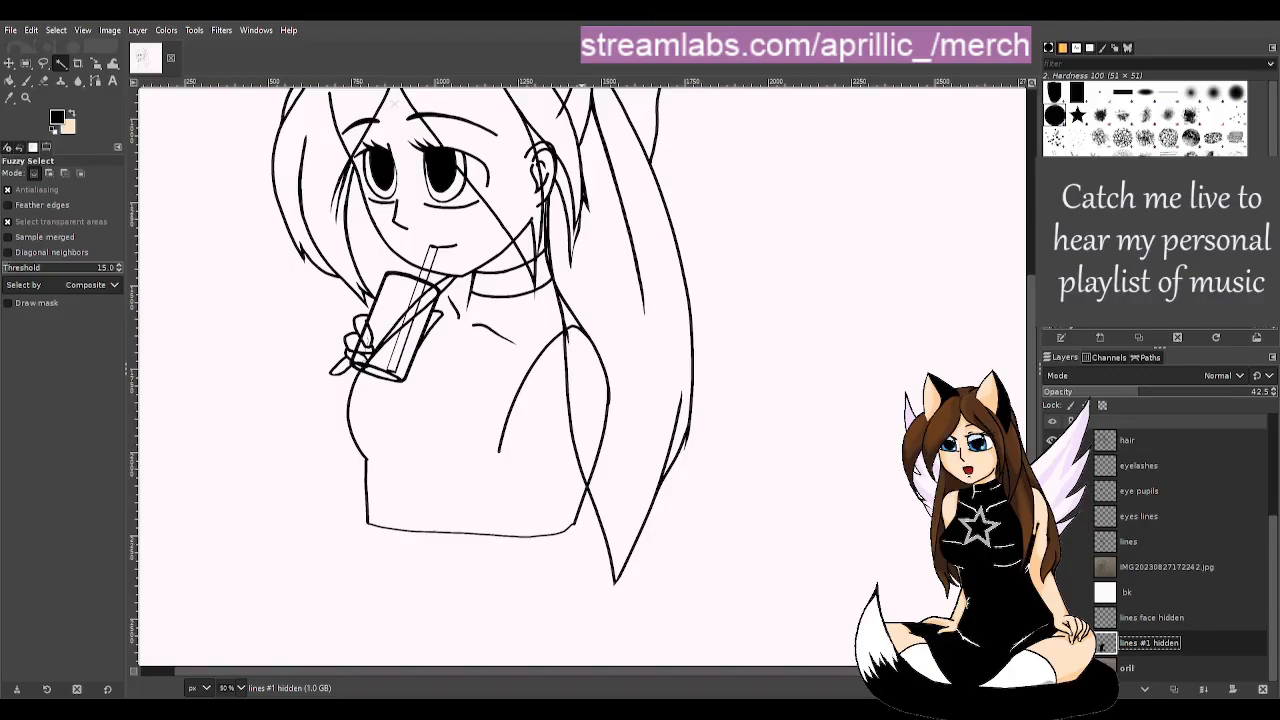
{"action": "scroll", "coordinate": [520, 177], "scroll_direction": "up", "scroll_amount": 2}
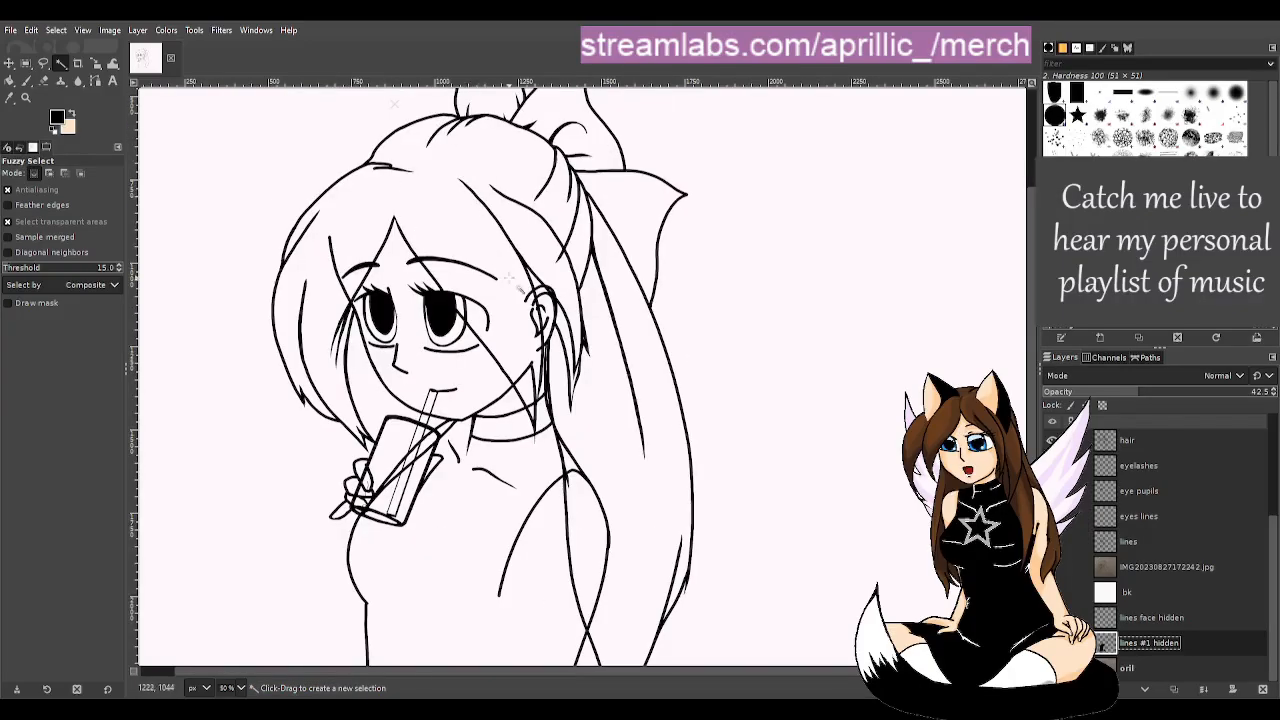
{"action": "scroll", "coordinate": [520, 290], "scroll_direction": "up", "scroll_amount": 1}
{"action": "scroll", "coordinate": [530, 287], "scroll_direction": "up", "scroll_amount": 2}
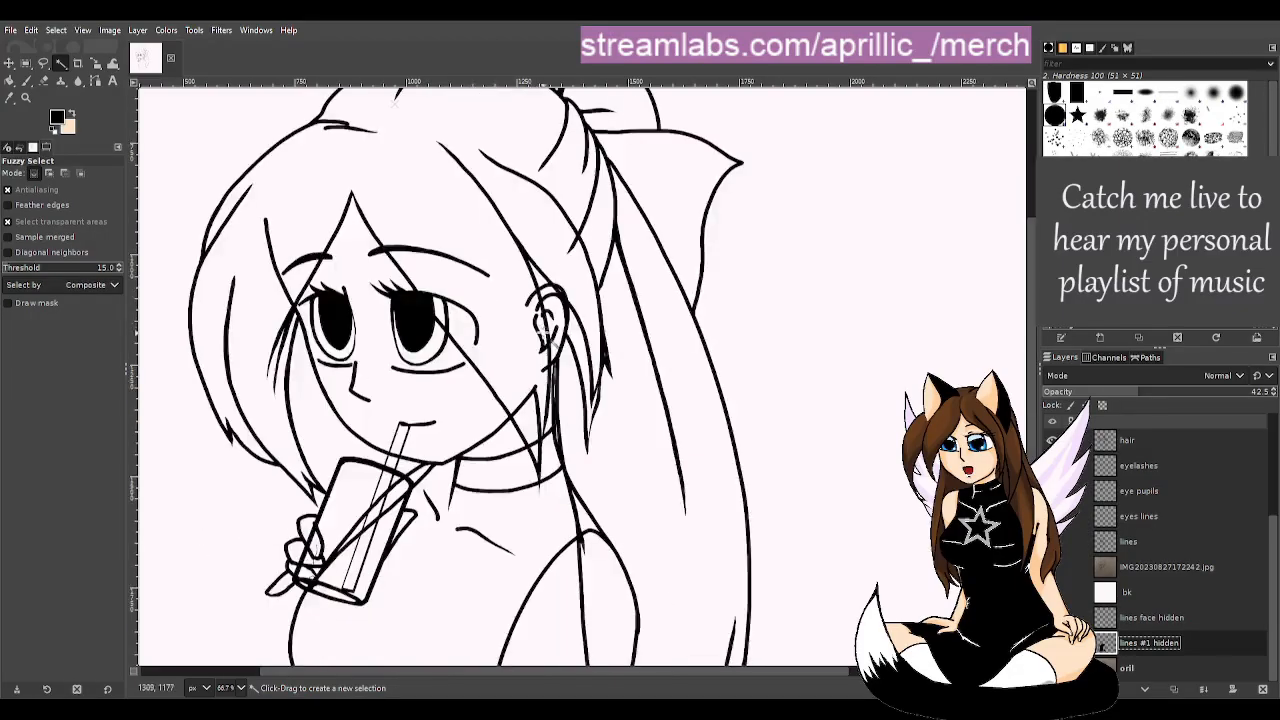
- Move the photo layer IMG20230827172242.jpg below the bk layer, and select and show the pink layer with the colour swatches
{"action": "scroll", "coordinate": [533, 300], "scroll_direction": "down", "scroll_amount": 2}
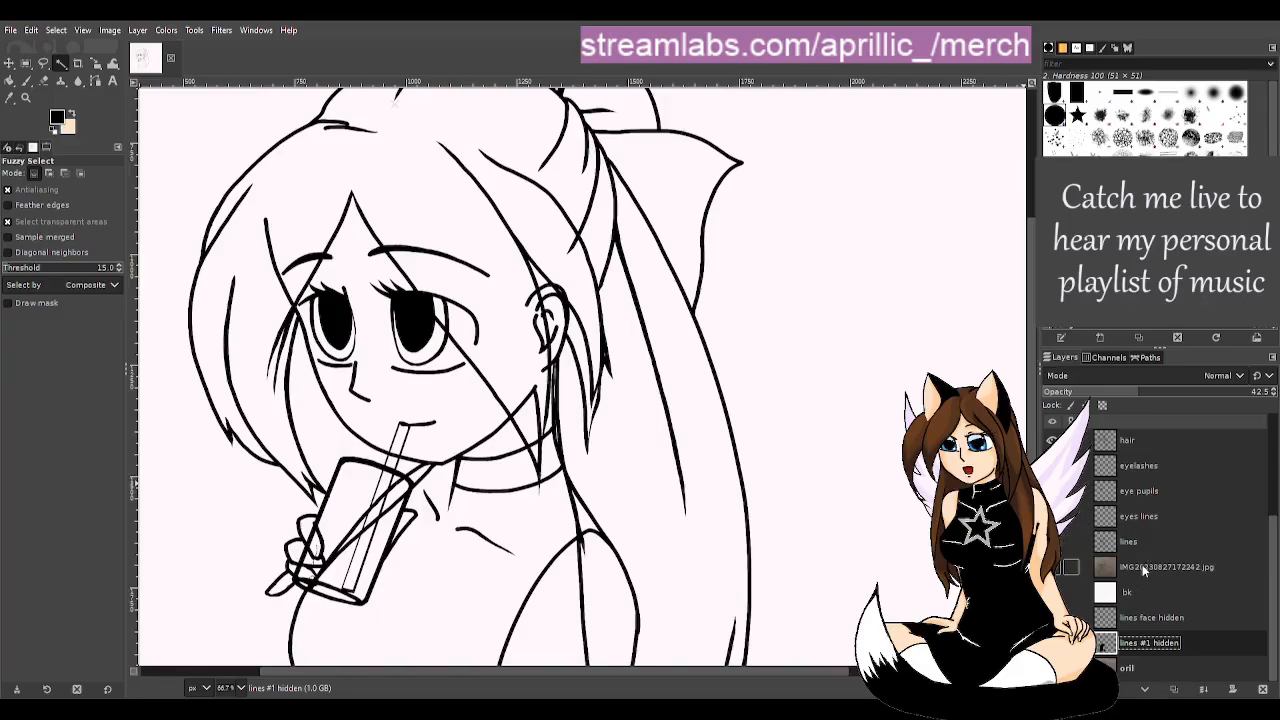
{"action": "left_click_drag", "start_coordinate": [1143, 568], "coordinate": [1144, 600]}
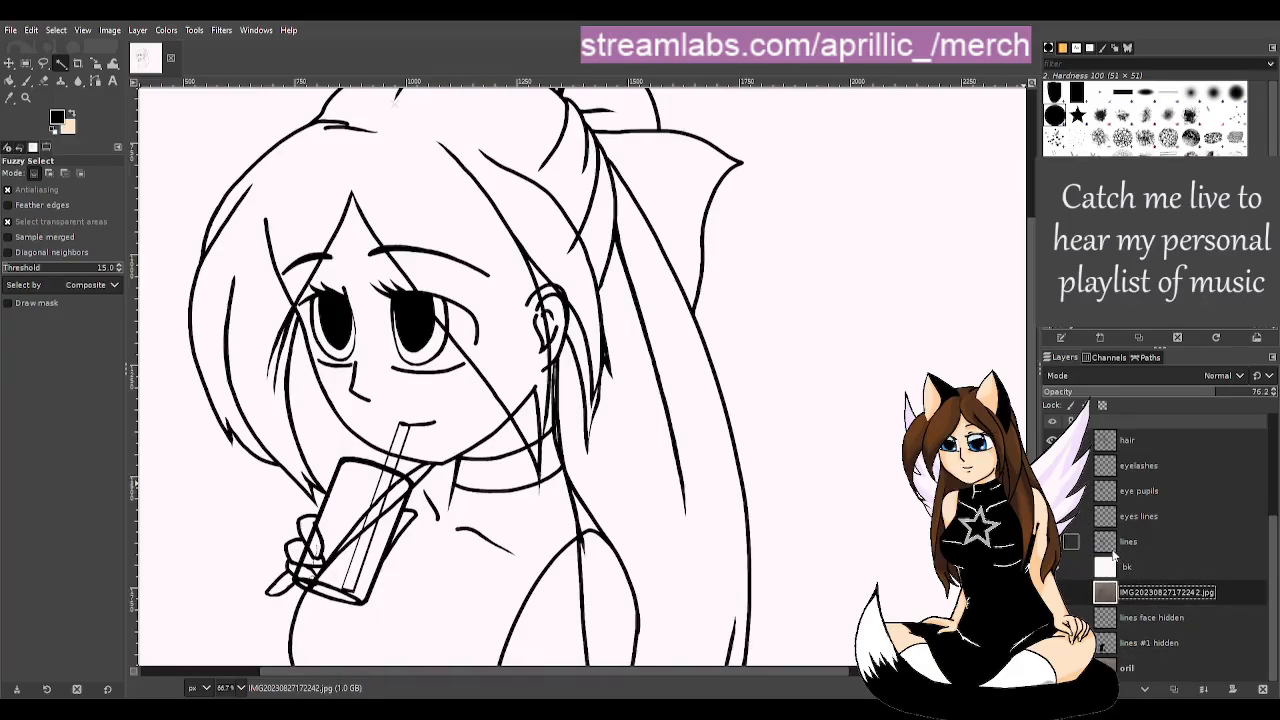
{"action": "scroll", "coordinate": [1147, 537], "scroll_direction": "up", "scroll_amount": 3}
{"action": "mouse_move", "coordinate": [1130, 441]}
{"action": "left_mouse_down"}
{"action": "mouse_move", "coordinate": [1130, 641]}
{"action": "mouse_move", "coordinate": [1138, 428]}
{"action": "mouse_move", "coordinate": [1147, 440]}
{"action": "left_mouse_up"}
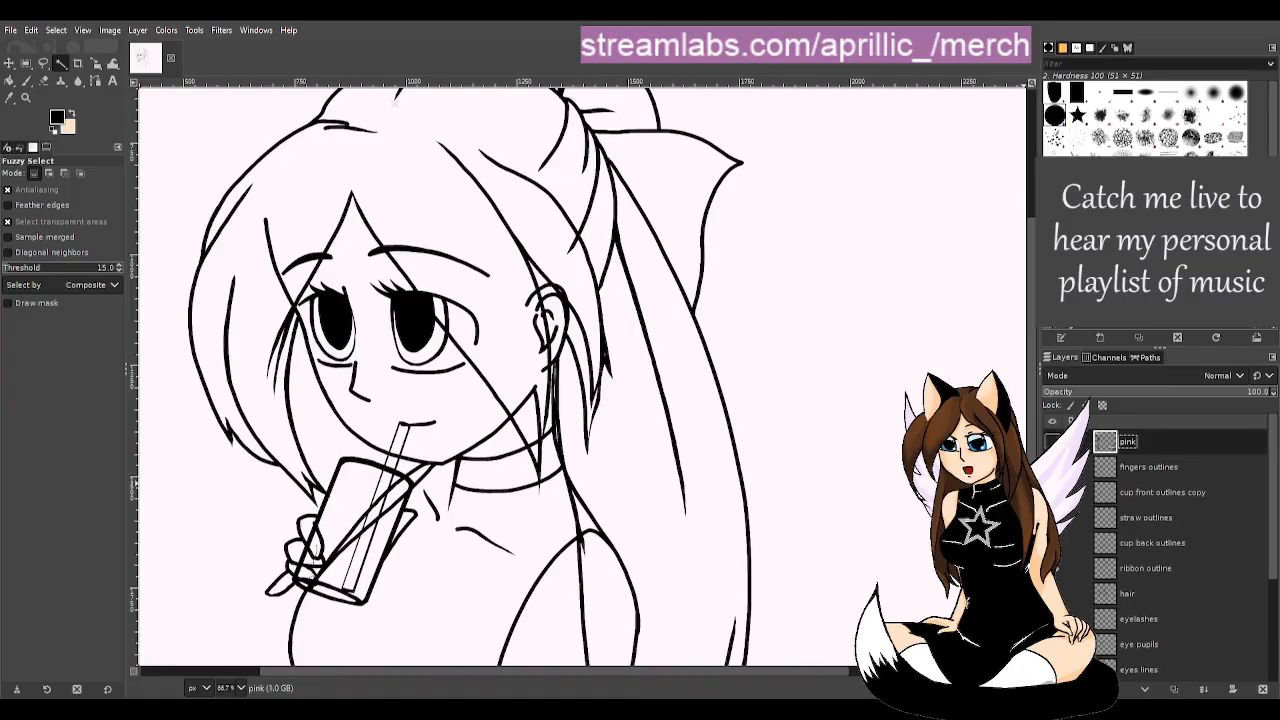
{"action": "key", "text": "minus"}
{"action": "key", "text": "minus"}
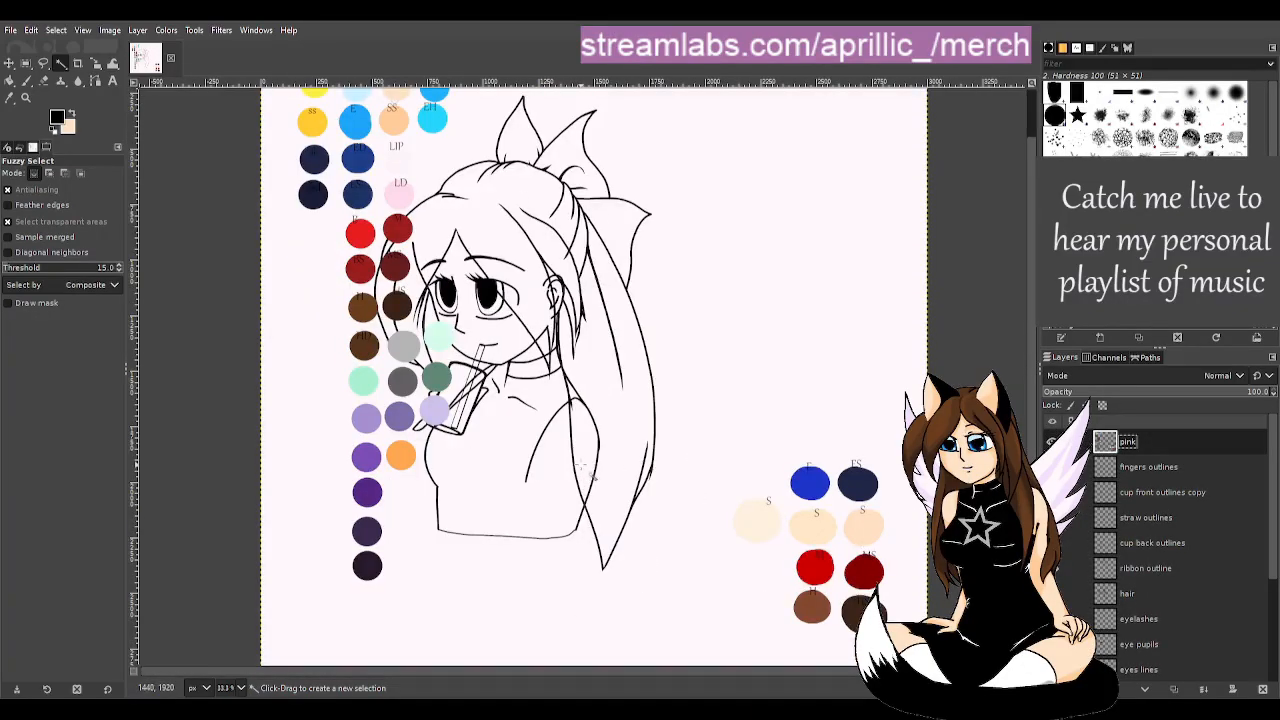
- Examine the colour swatches beside the character, especially the brown hair colours labelled H, HS and HD
{"action": "scroll", "coordinate": [605, 476], "scroll_direction": "up", "scroll_amount": 2}
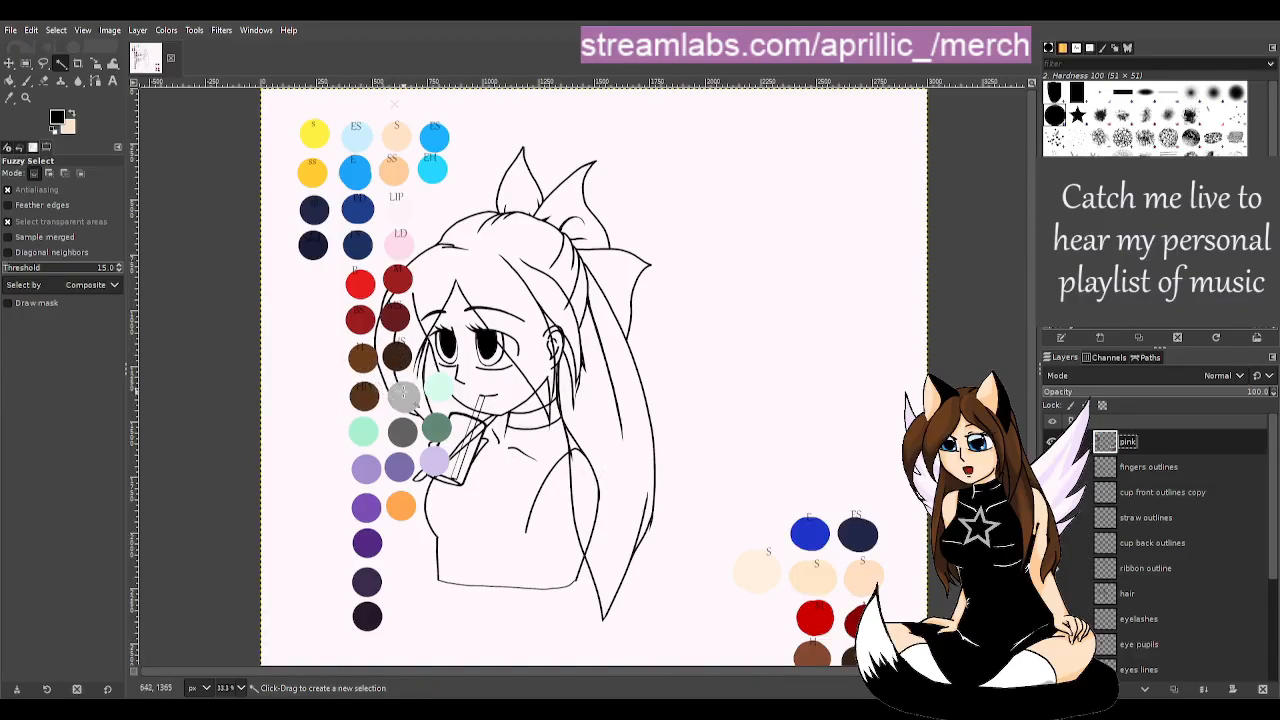
{"action": "scroll", "coordinate": [448, 387], "scroll_direction": "up", "scroll_amount": 3}
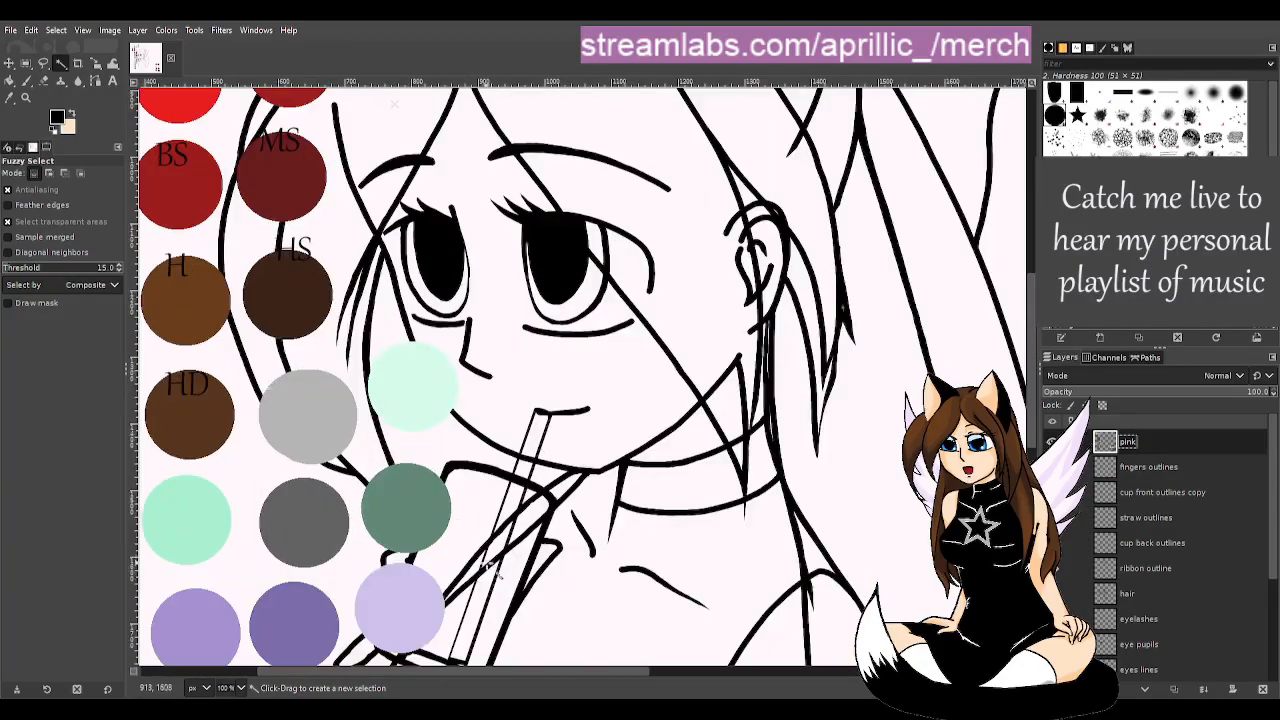
{"action": "left_click_drag", "start_coordinate": [472, 672], "coordinate": [288, 674]}
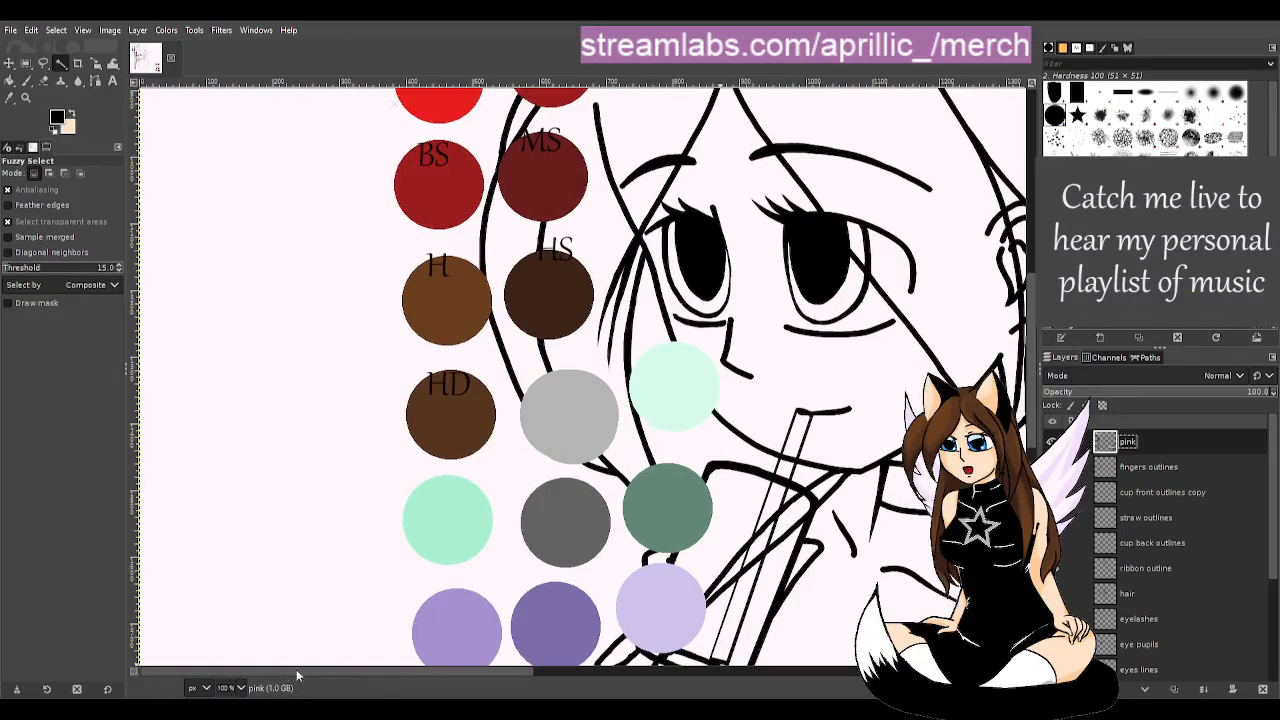
{"action": "scroll", "coordinate": [398, 442], "scroll_direction": "up", "scroll_amount": 2}
{"action": "left_click_drag", "start_coordinate": [375, 678], "coordinate": [309, 668]}
{"action": "scroll", "coordinate": [530, 470], "scroll_direction": "up", "scroll_amount": 3}
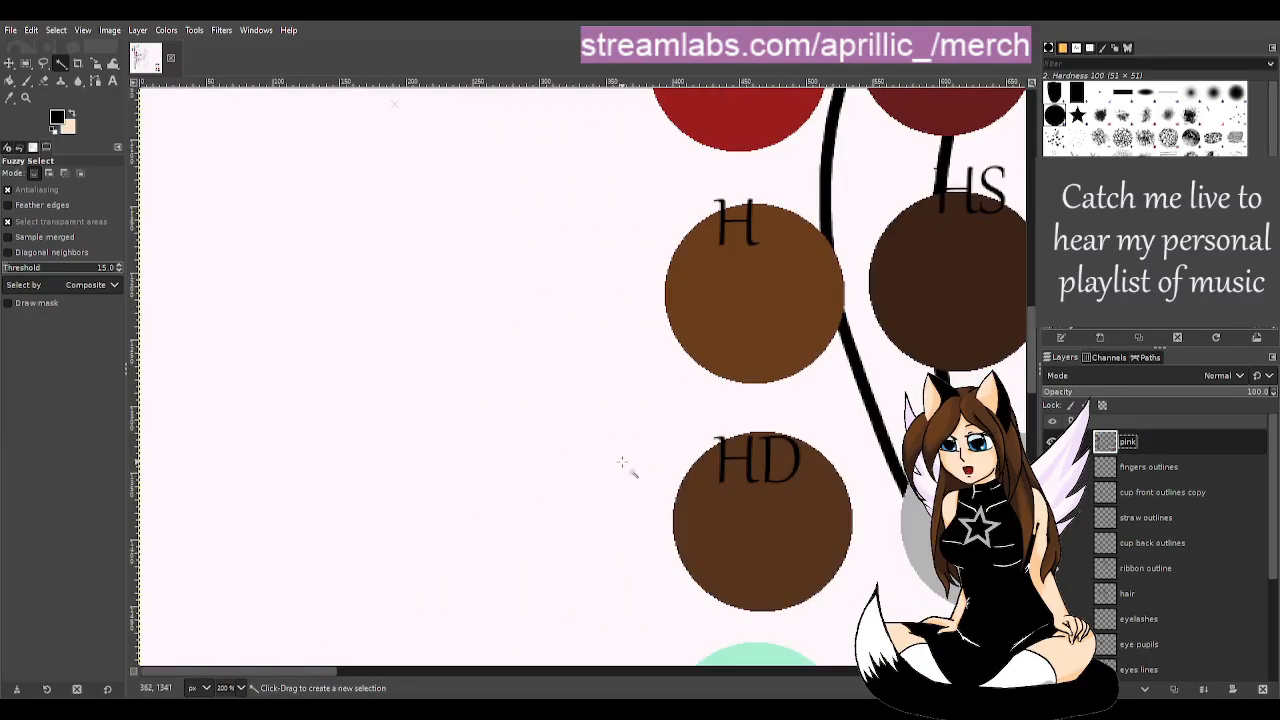
{"action": "scroll", "coordinate": [763, 459], "scroll_direction": "down", "scroll_amount": 3}
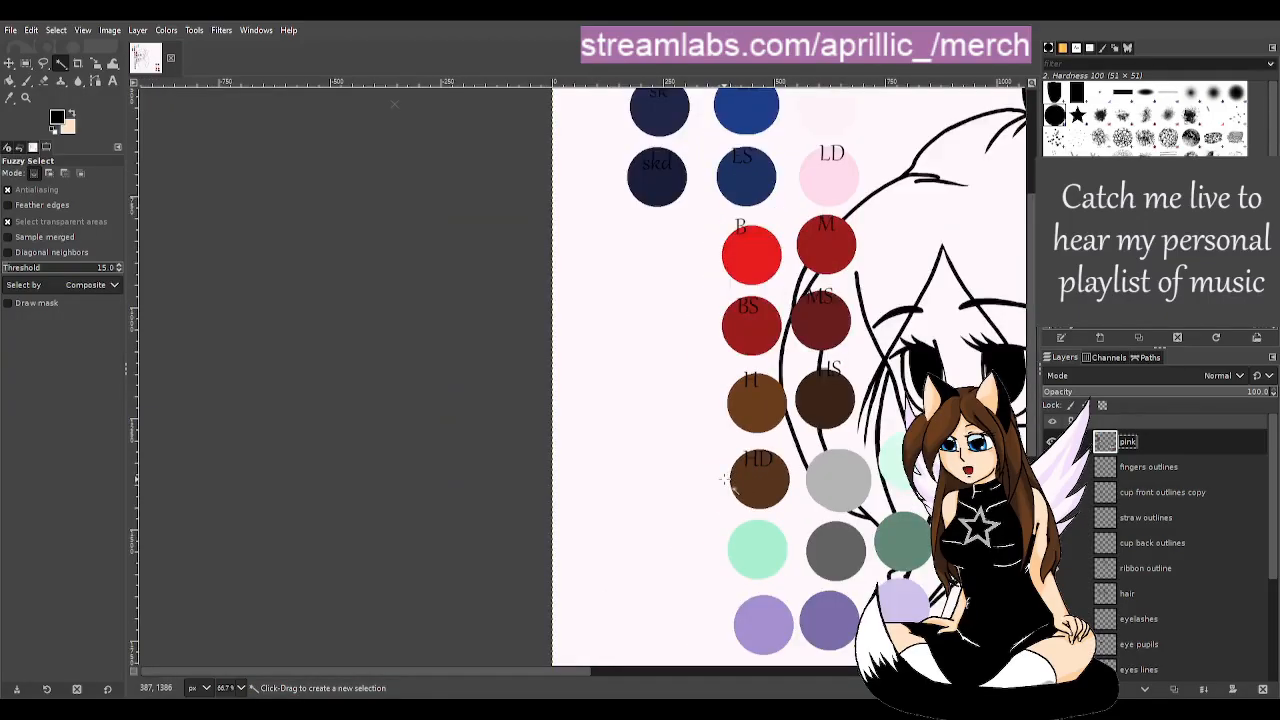
{"action": "scroll", "coordinate": [739, 508], "scroll_direction": "down", "scroll_amount": 3}
{"action": "scroll", "coordinate": [650, 560], "scroll_direction": "down", "scroll_amount": 2}
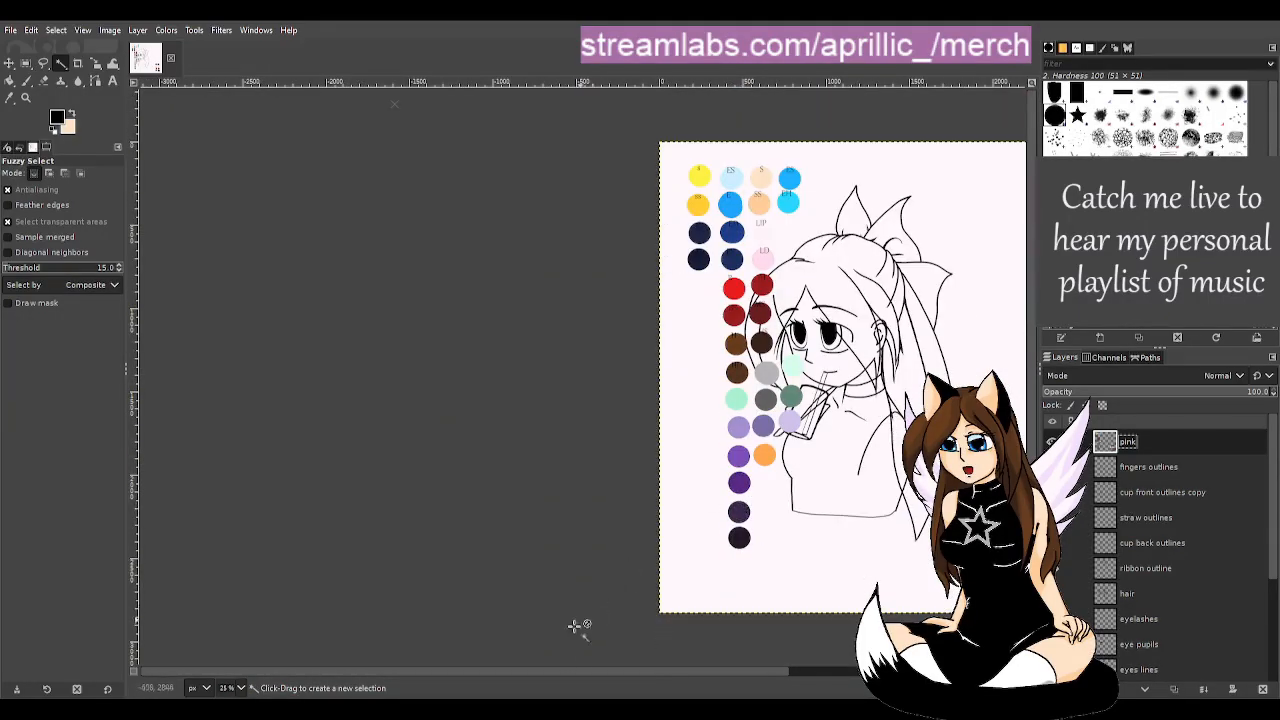
- Pick the peach skin colour from the upper swatch labelled S as the foreground colour, and switch to Fuzzy Select
{"action": "scroll", "coordinate": [570, 674], "scroll_direction": "right", "scroll_amount": 3}
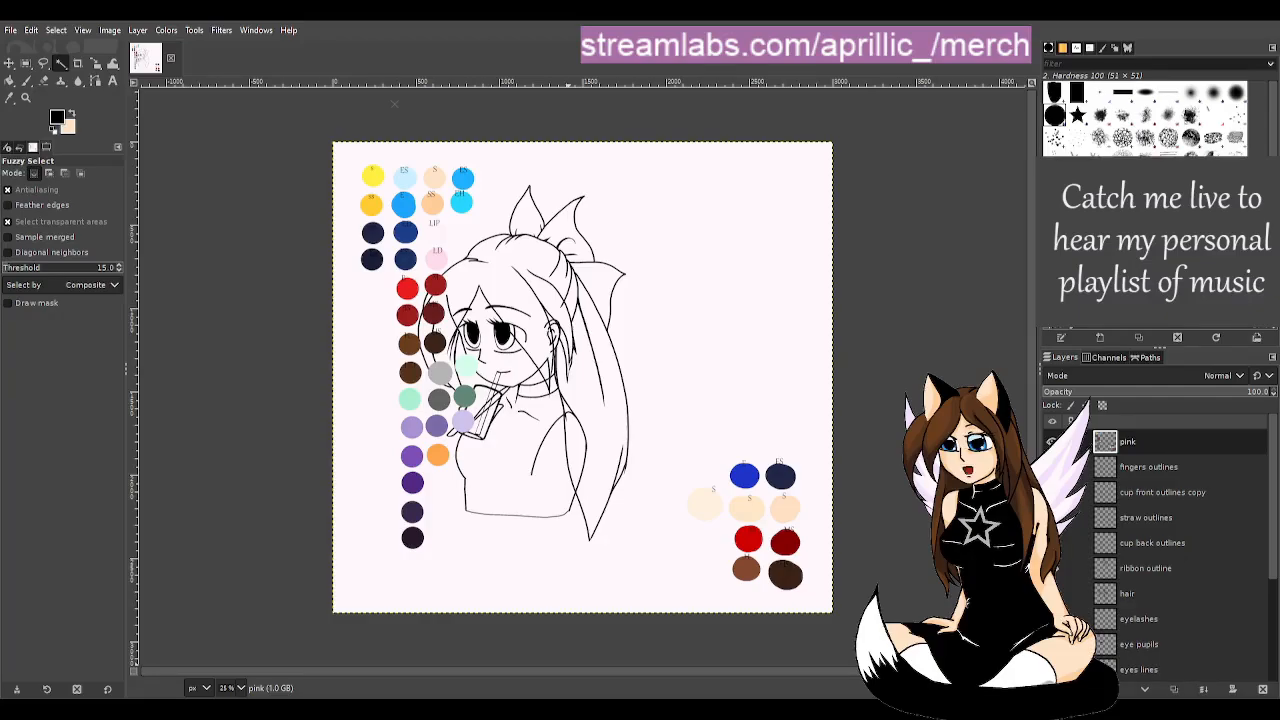
{"action": "left_click", "coordinate": [1128, 442]}
{"action": "scroll", "coordinate": [543, 410], "scroll_direction": "up", "scroll_amount": 1}
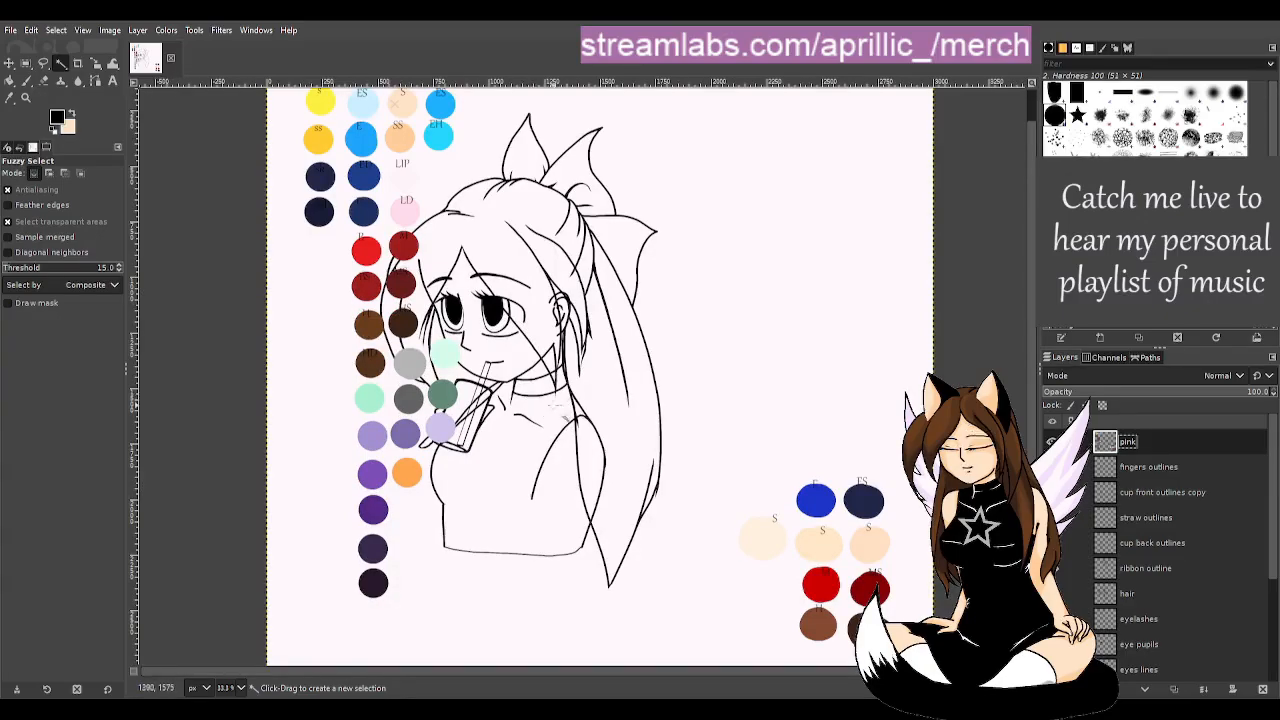
{"action": "scroll", "coordinate": [548, 410], "scroll_direction": "up", "scroll_amount": 1}
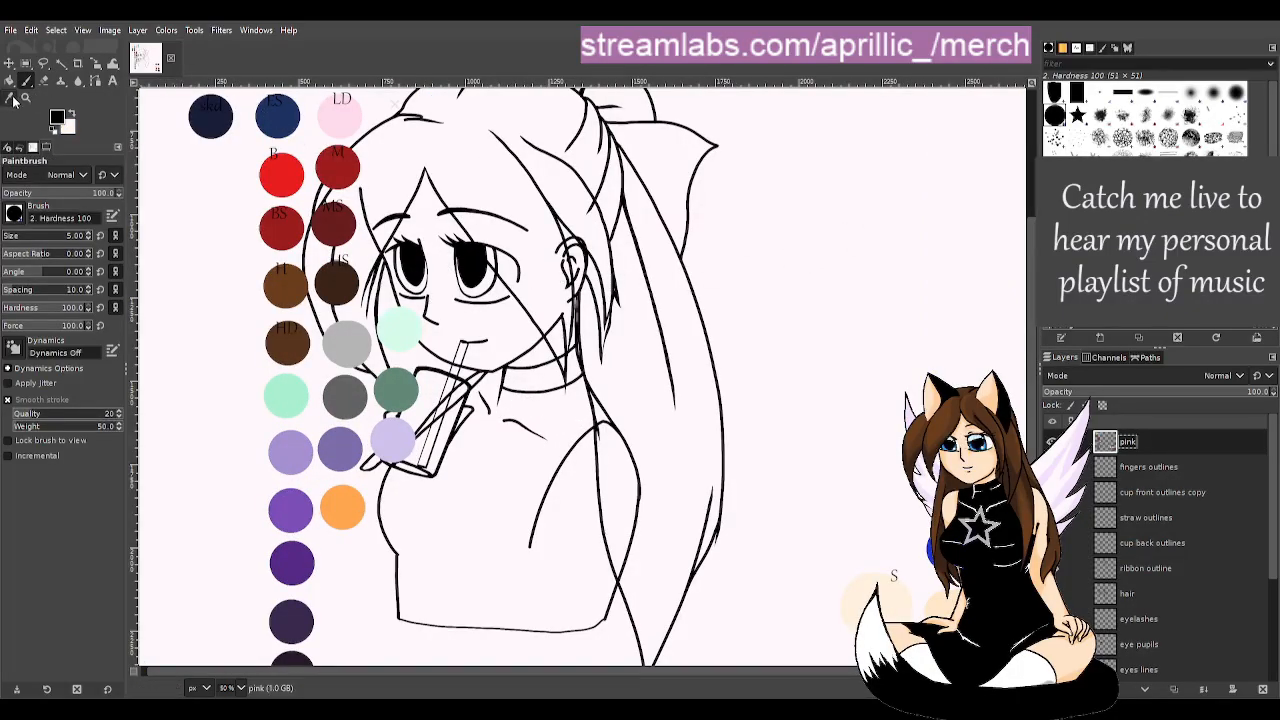
{"action": "left_click", "coordinate": [11, 99]}
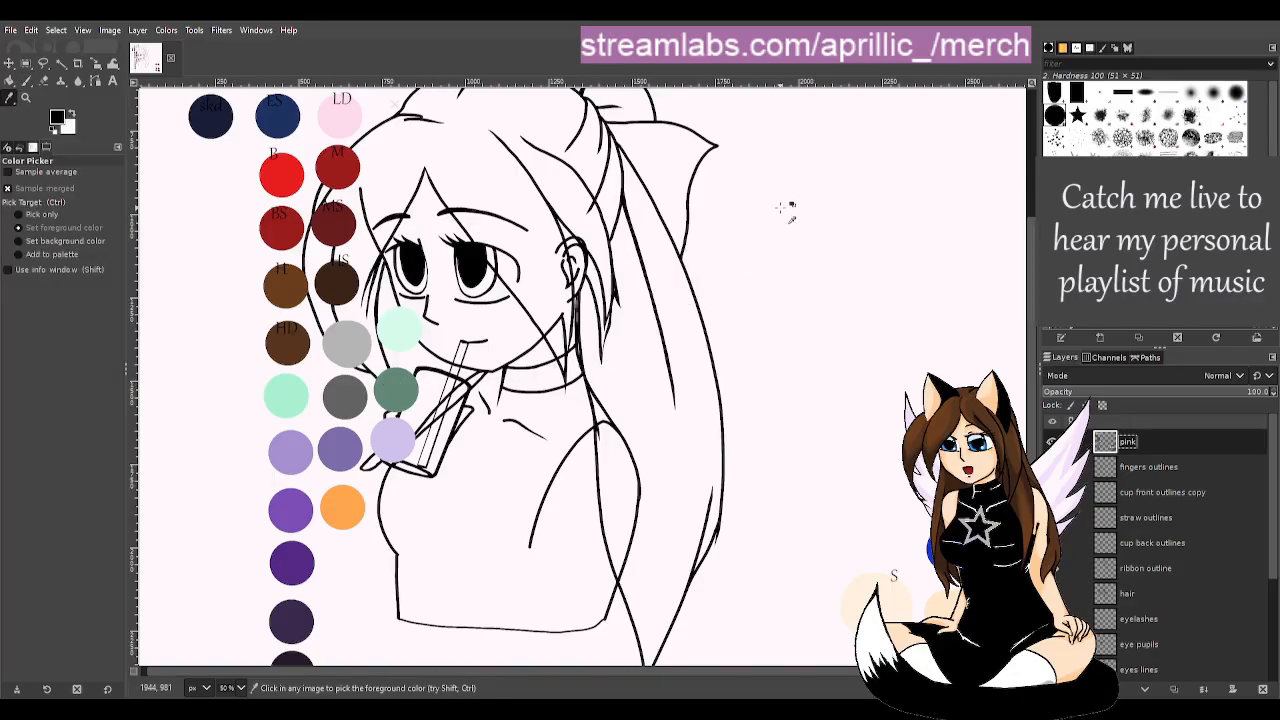
{"action": "key", "text": "u"}
{"action": "scroll", "coordinate": [600, 290], "scroll_direction": "down", "scroll_amount": 2}
{"action": "scroll", "coordinate": [699, 340], "scroll_direction": "up", "scroll_amount": 1}
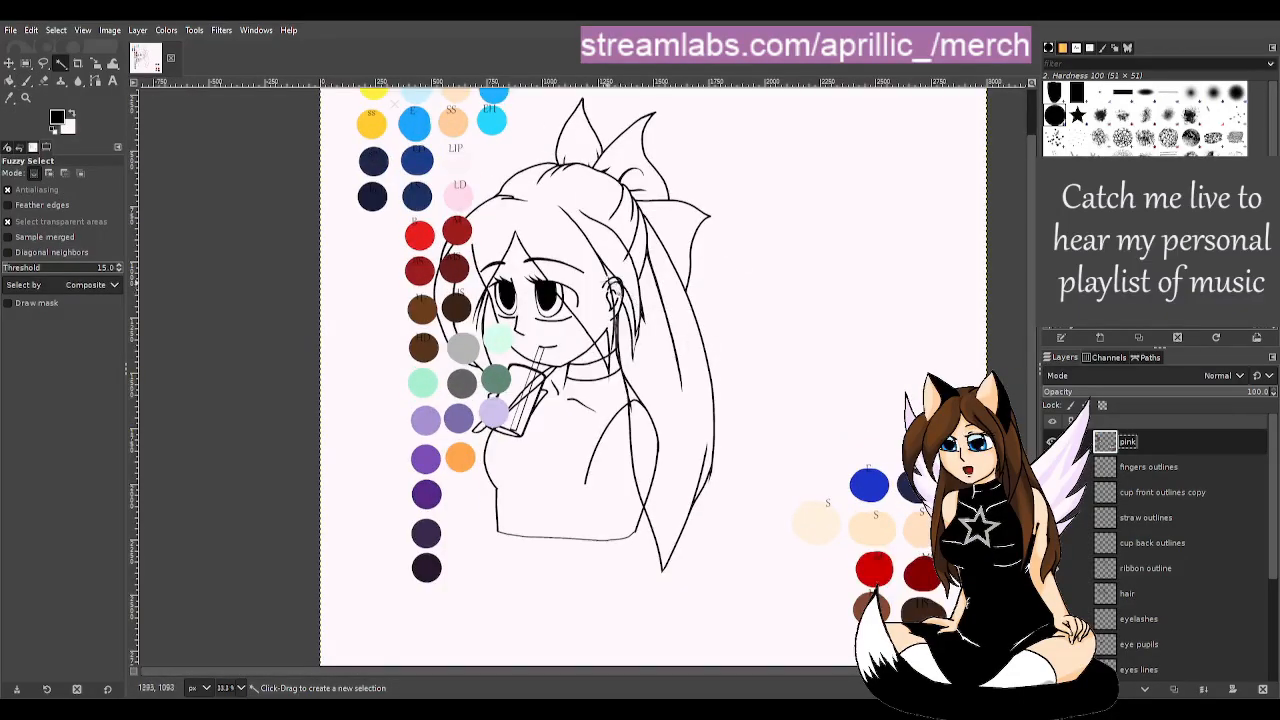
{"action": "key", "text": "o"}
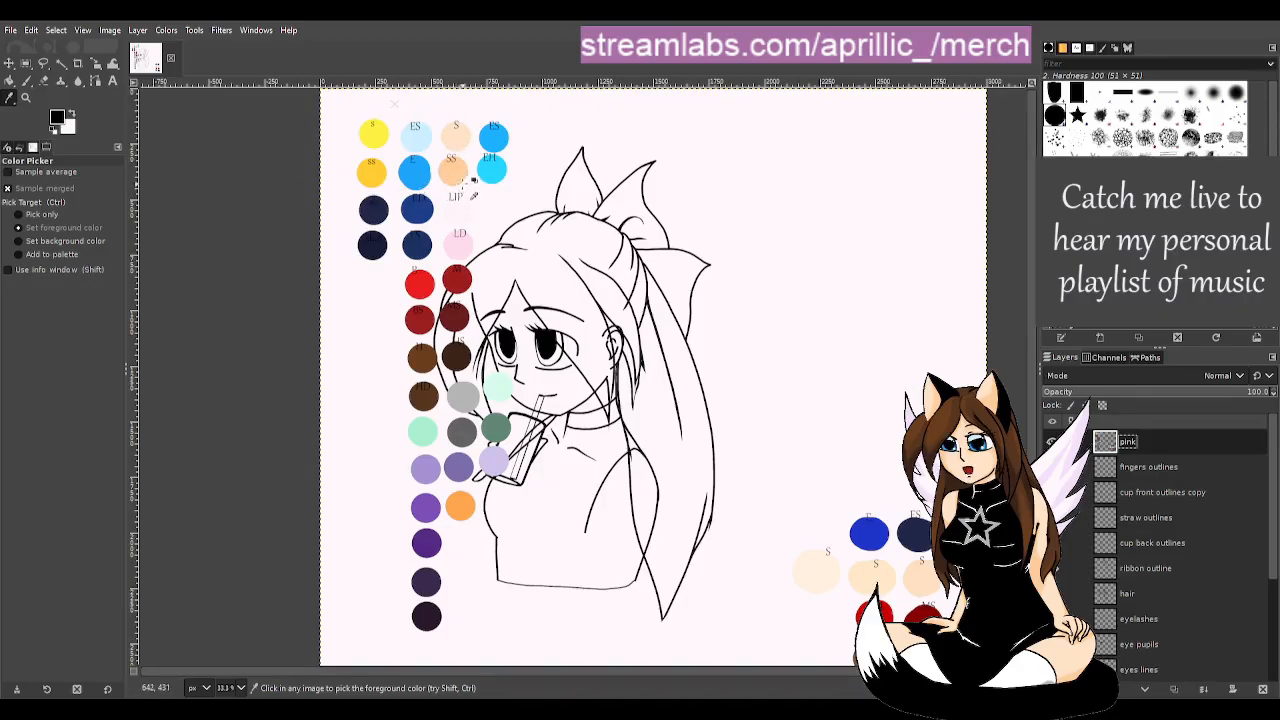
{"action": "left_click", "coordinate": [458, 137]}
{"action": "key", "text": "u"}
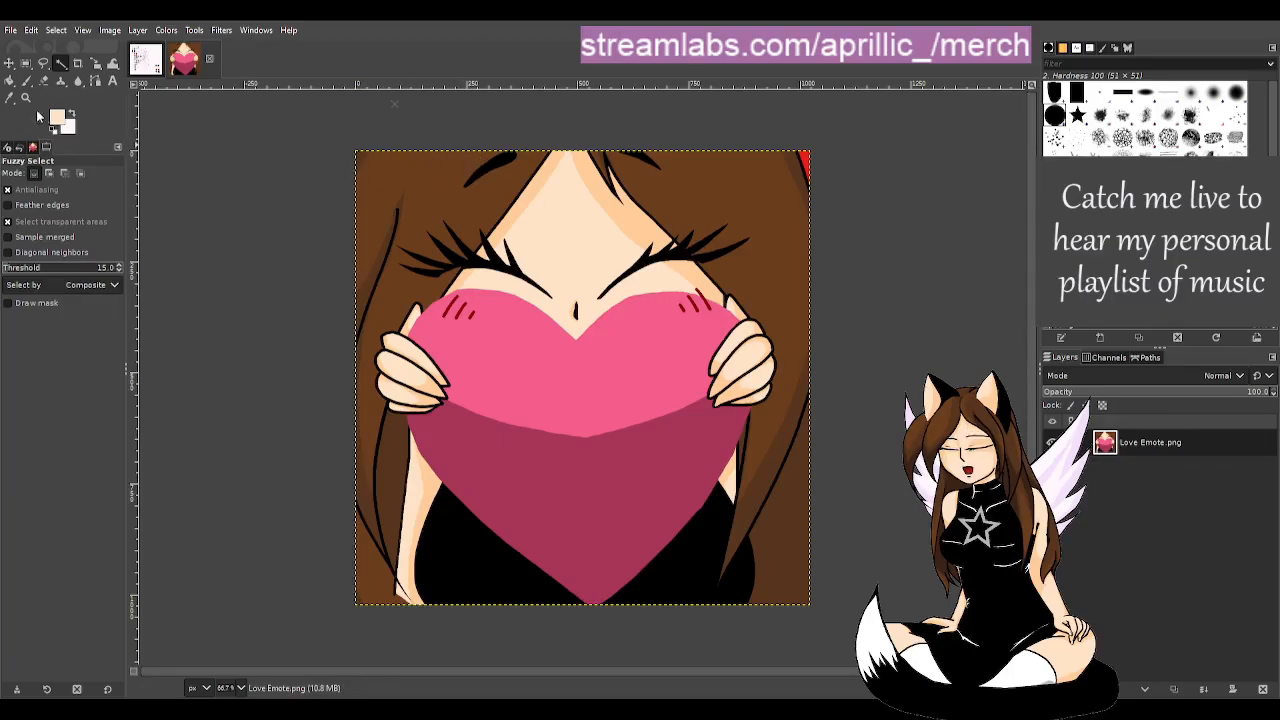
- Back in the line-art image, hide the pink layer with the colour swatches and select the lines layer
{"action": "left_click", "coordinate": [141, 64]}
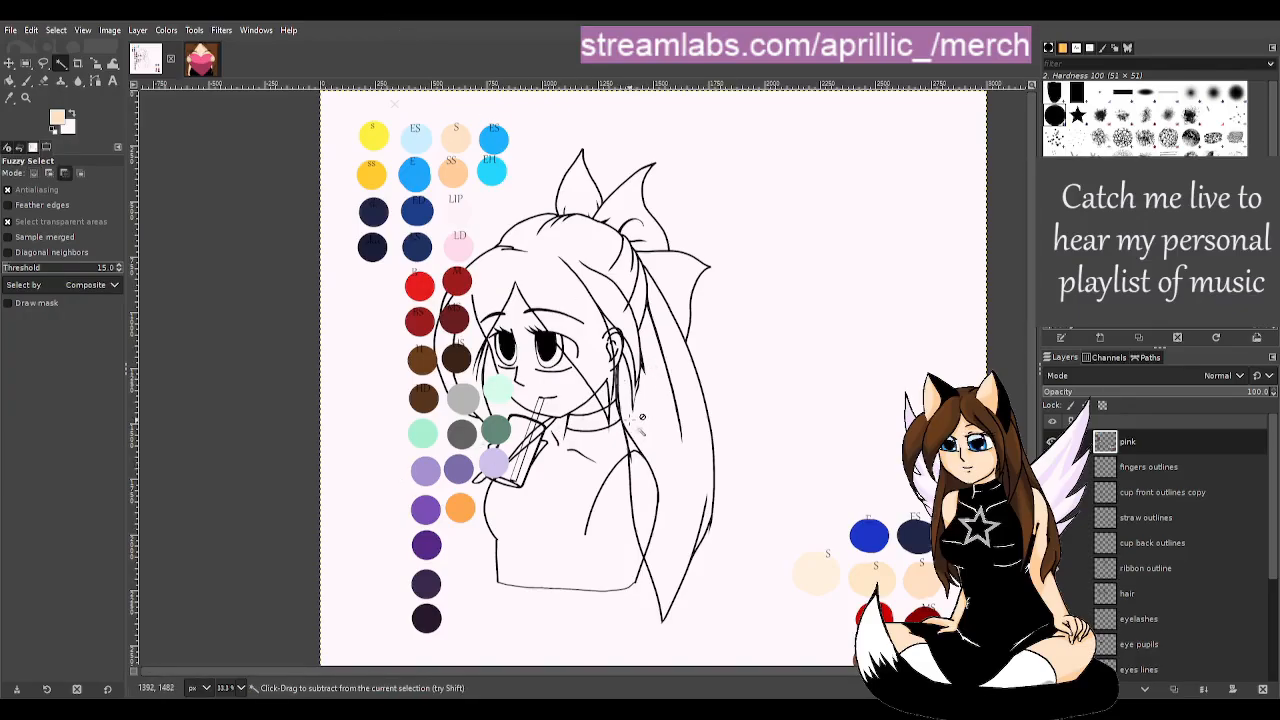
{"action": "scroll", "coordinate": [642, 417], "scroll_direction": "up", "scroll_amount": 1}
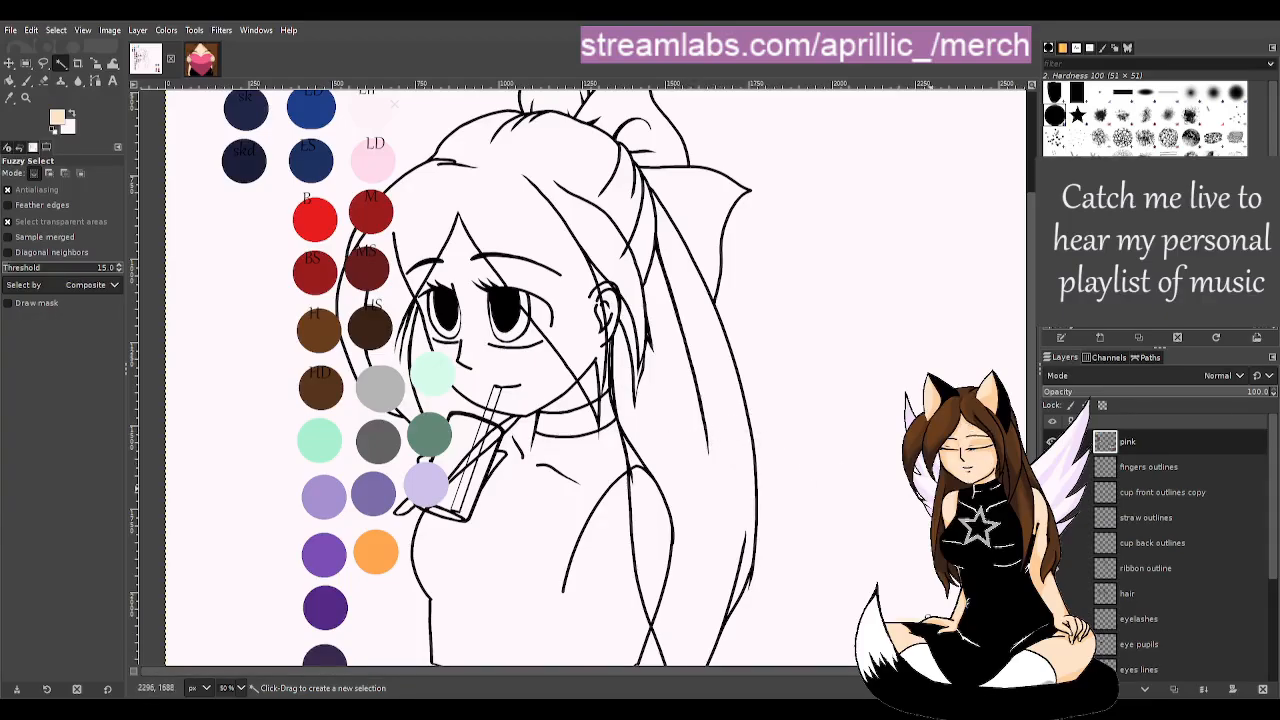
{"action": "left_click", "coordinate": [1052, 441]}
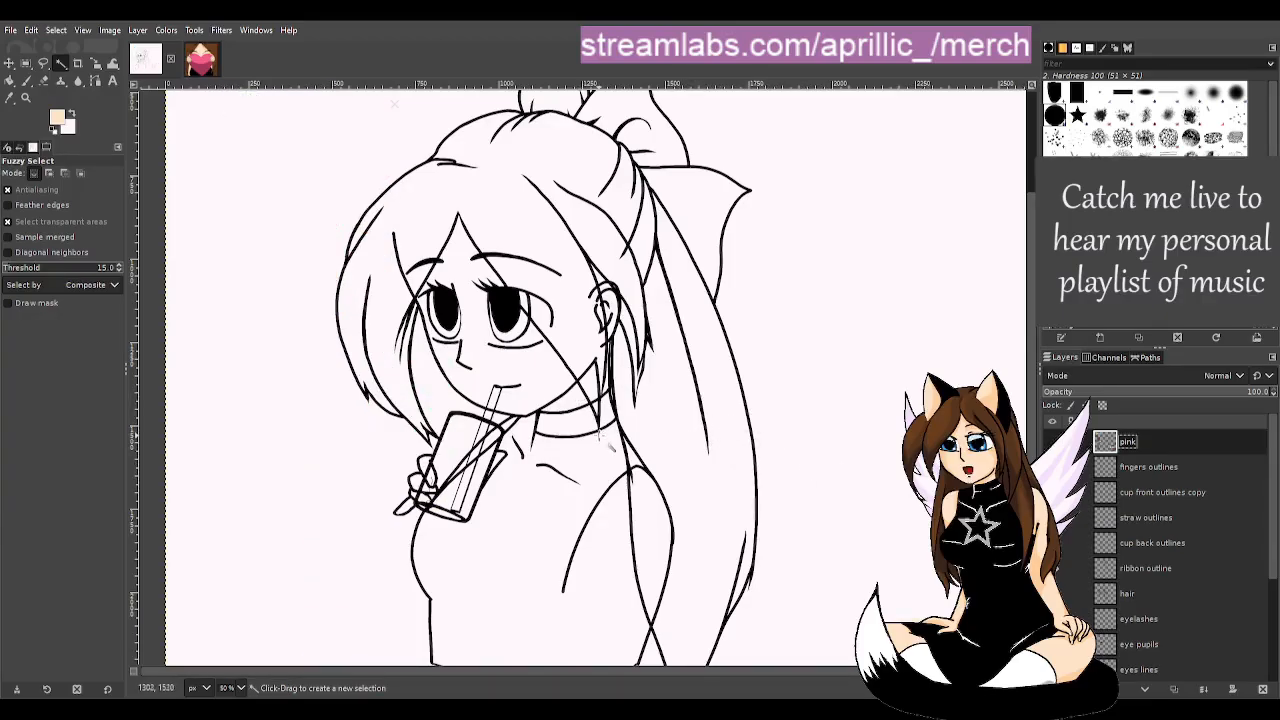
{"action": "scroll", "coordinate": [1135, 510], "scroll_direction": "down", "scroll_amount": 3}
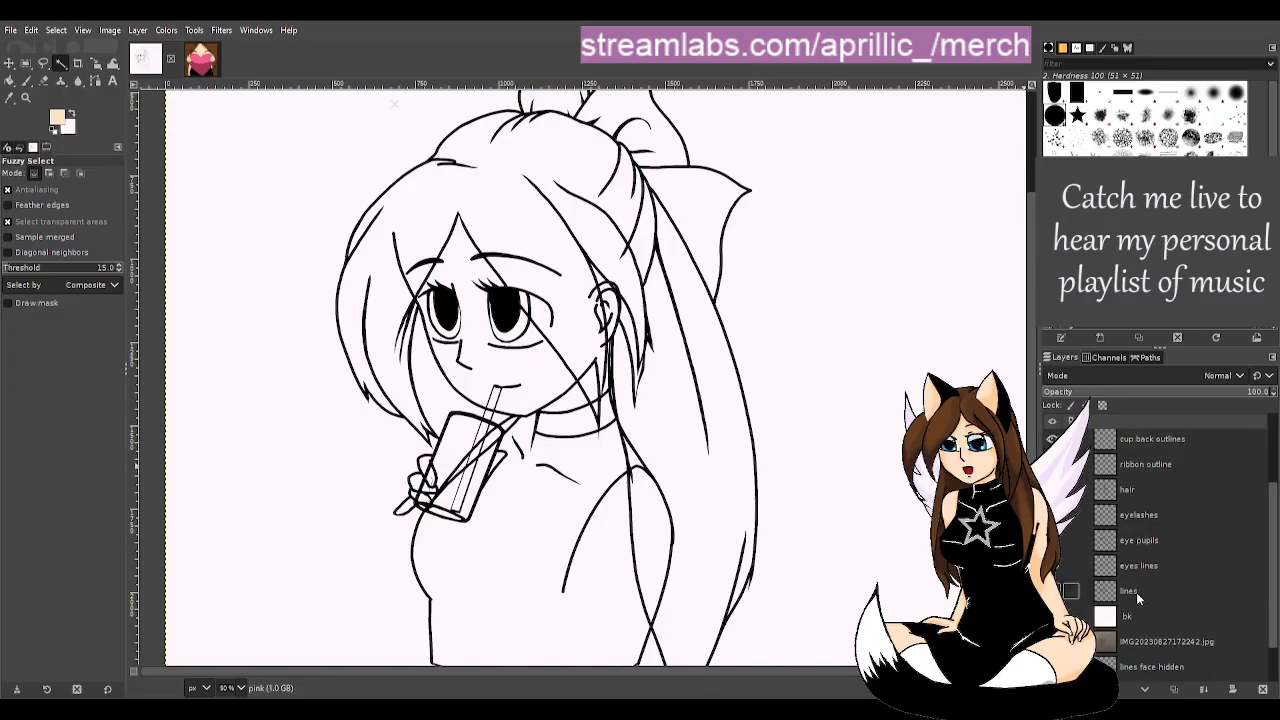
{"action": "left_click", "coordinate": [1136, 592]}
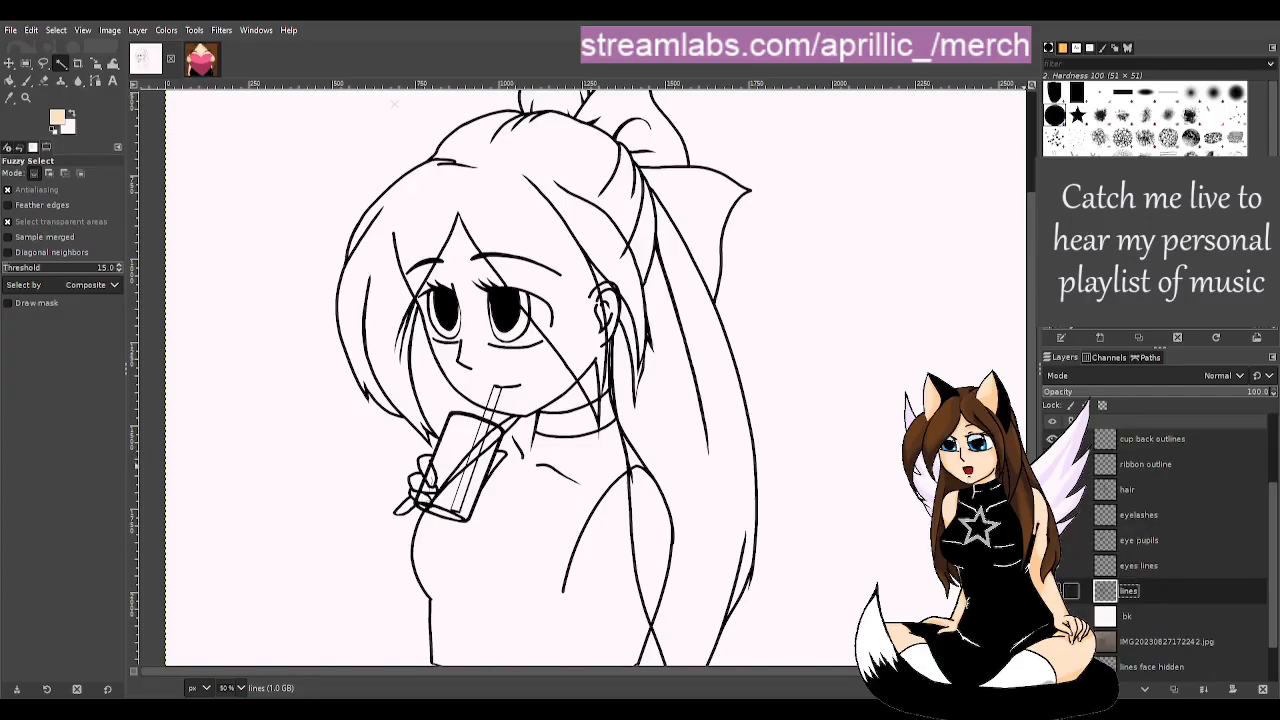
{"action": "left_click", "coordinate": [1150, 591]}
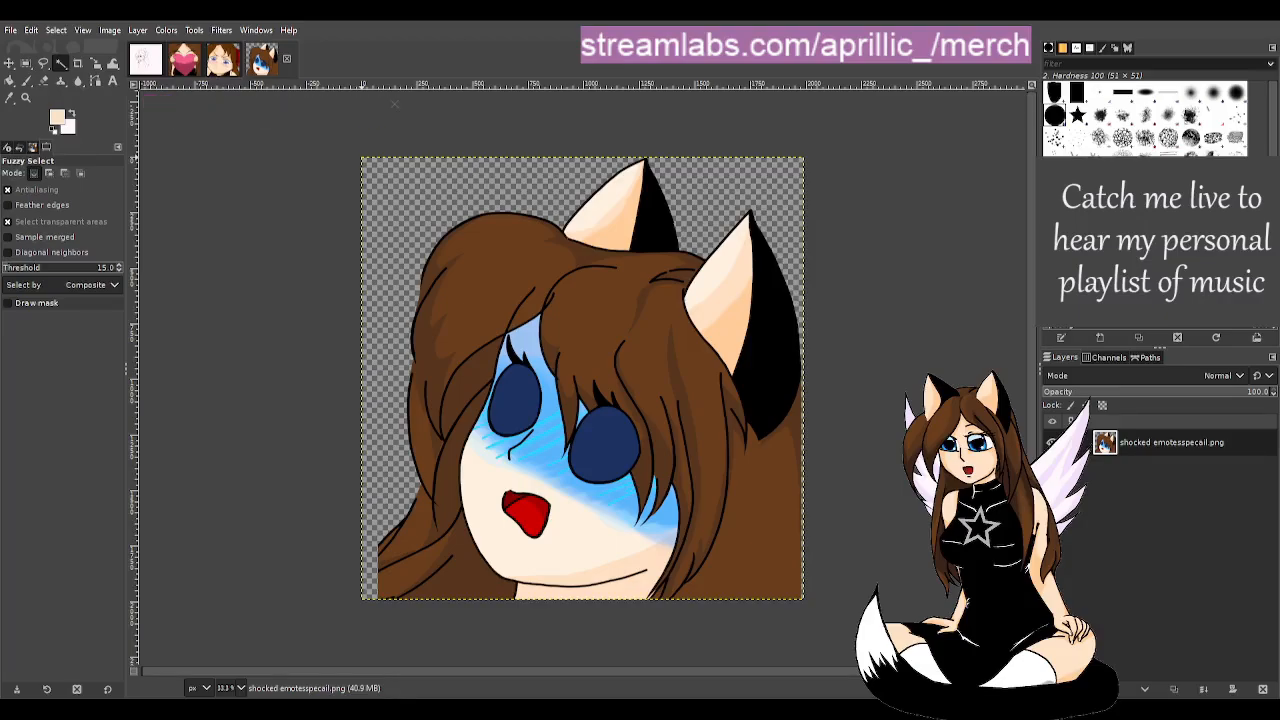
- Close the reference images shocked emotesspecail.png, cry sad2.png and Love Emote.png, returning to the line-art image
{"action": "left_click", "coordinate": [286, 61]}
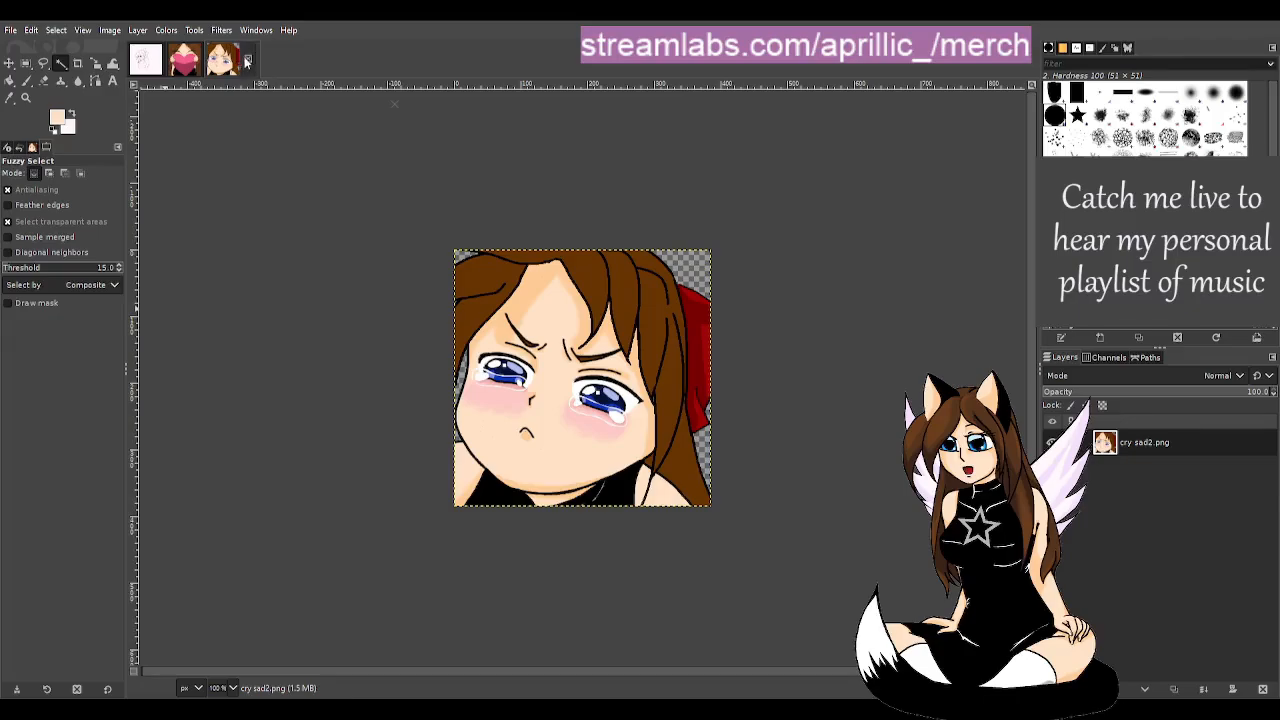
{"action": "left_click", "coordinate": [247, 61]}
{"action": "left_click", "coordinate": [209, 61]}
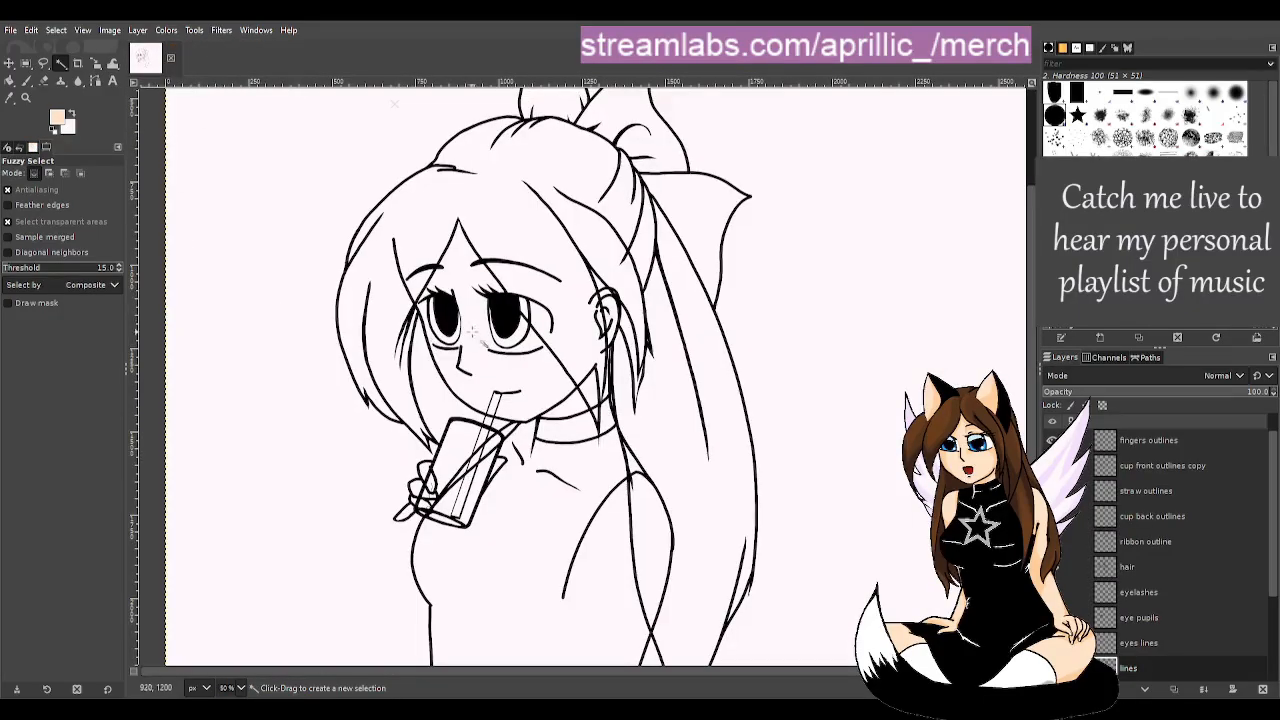
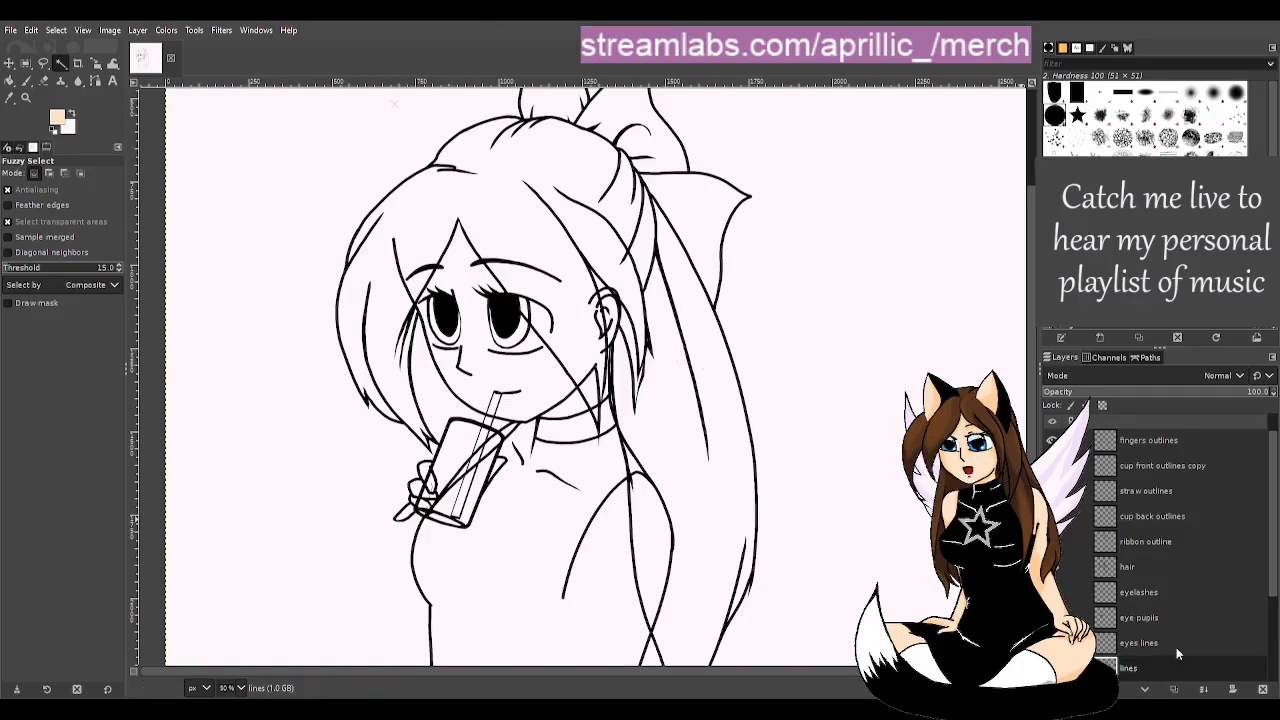
- Rename the lines layer as "lines outlines"
{"action": "scroll", "coordinate": [1176, 647], "scroll_direction": "down", "scroll_amount": 2}
{"action": "left_click", "coordinate": [1150, 597]}
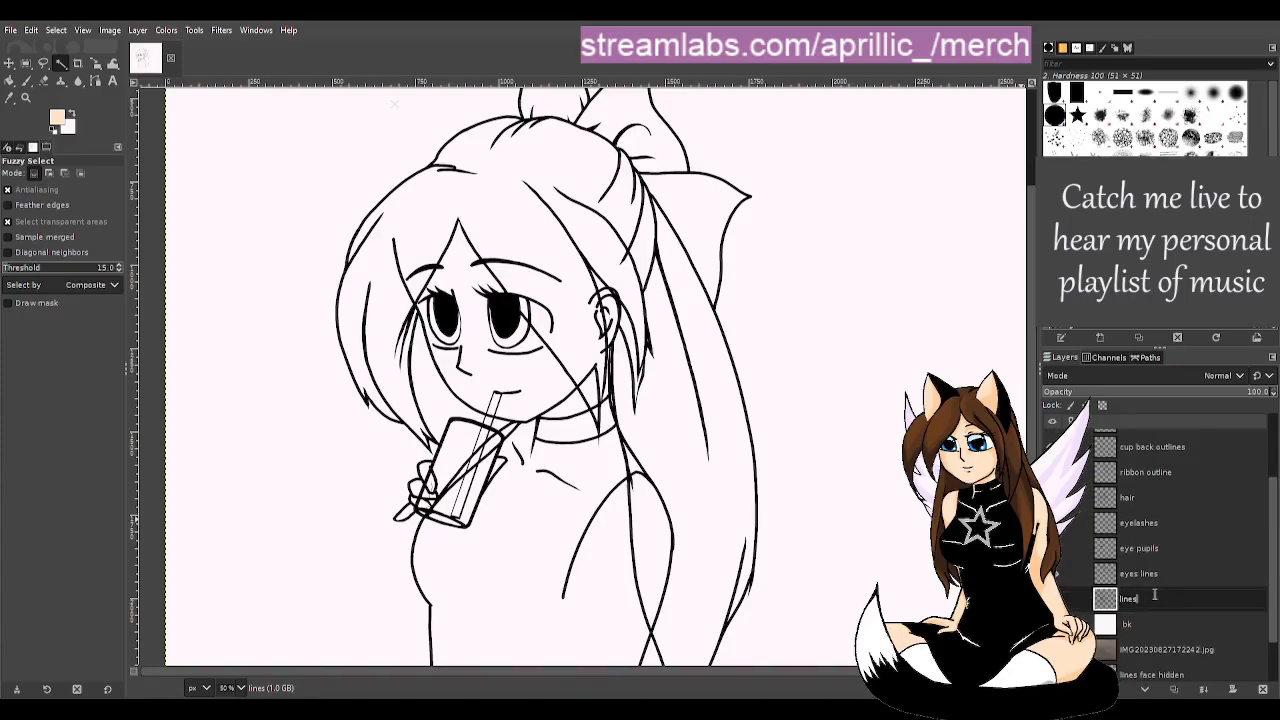
{"action": "type", "text": "outlines"}
{"action": "key", "text": "Return"}
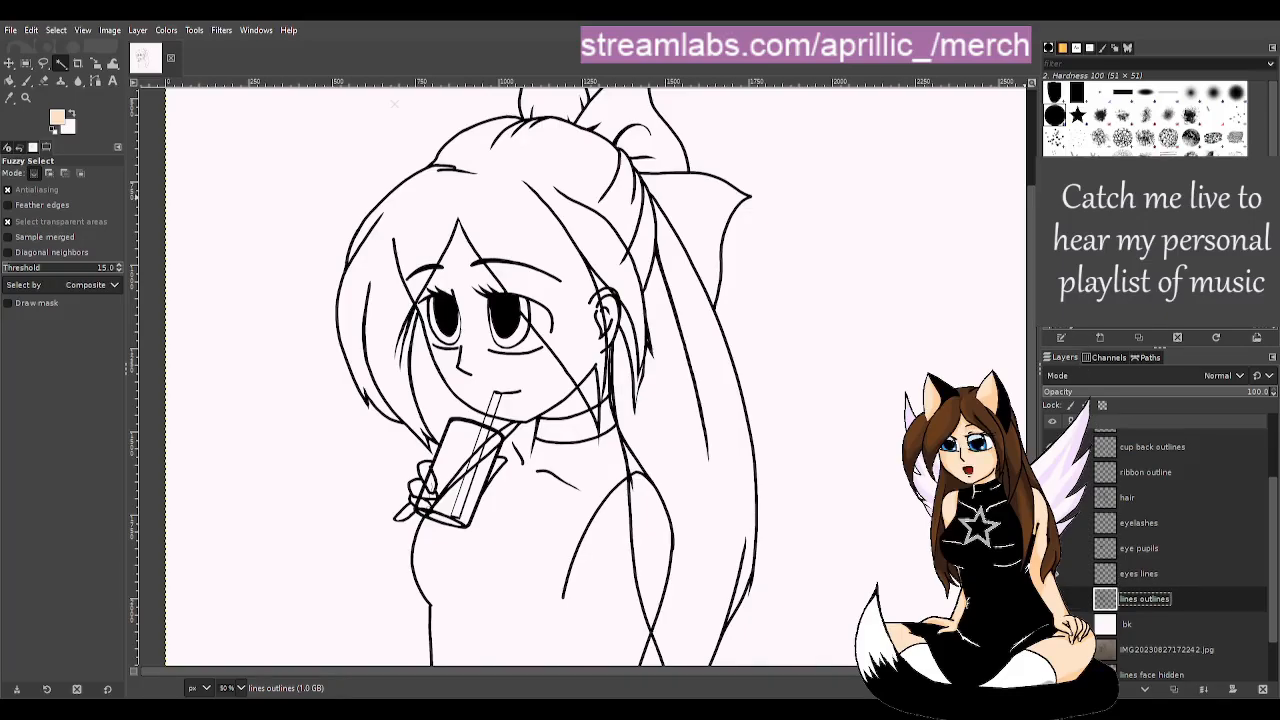
- Create a layer group named "skin colours" and place it directly below the lines outlines layer
{"action": "left_click", "coordinate": [1088, 689]}
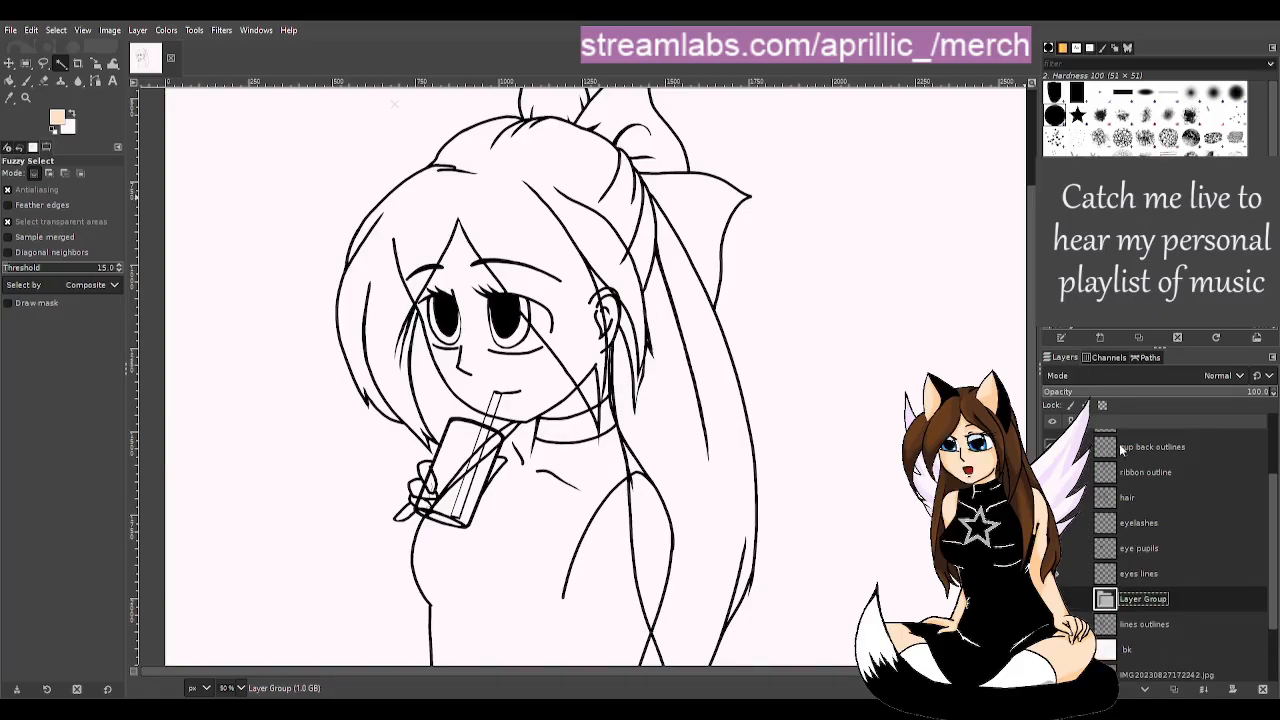
{"action": "double_click", "coordinate": [1142, 600]}
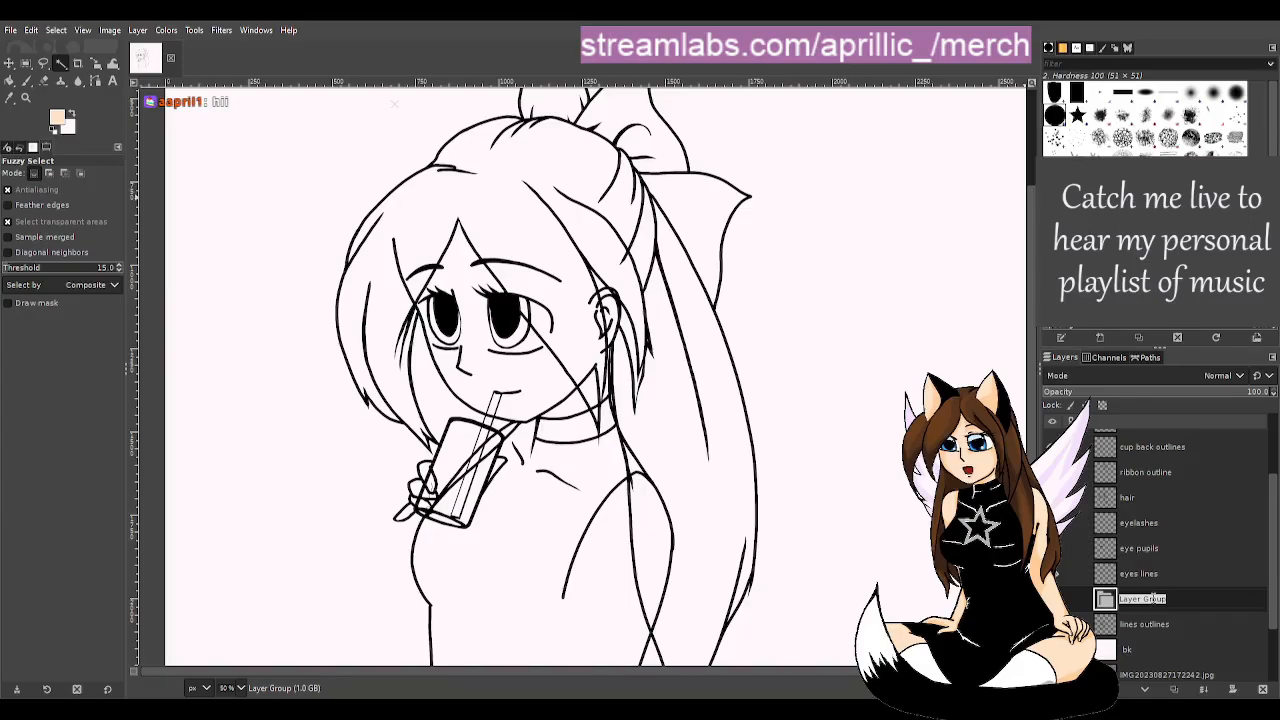
{"action": "type", "text": "skin co"}
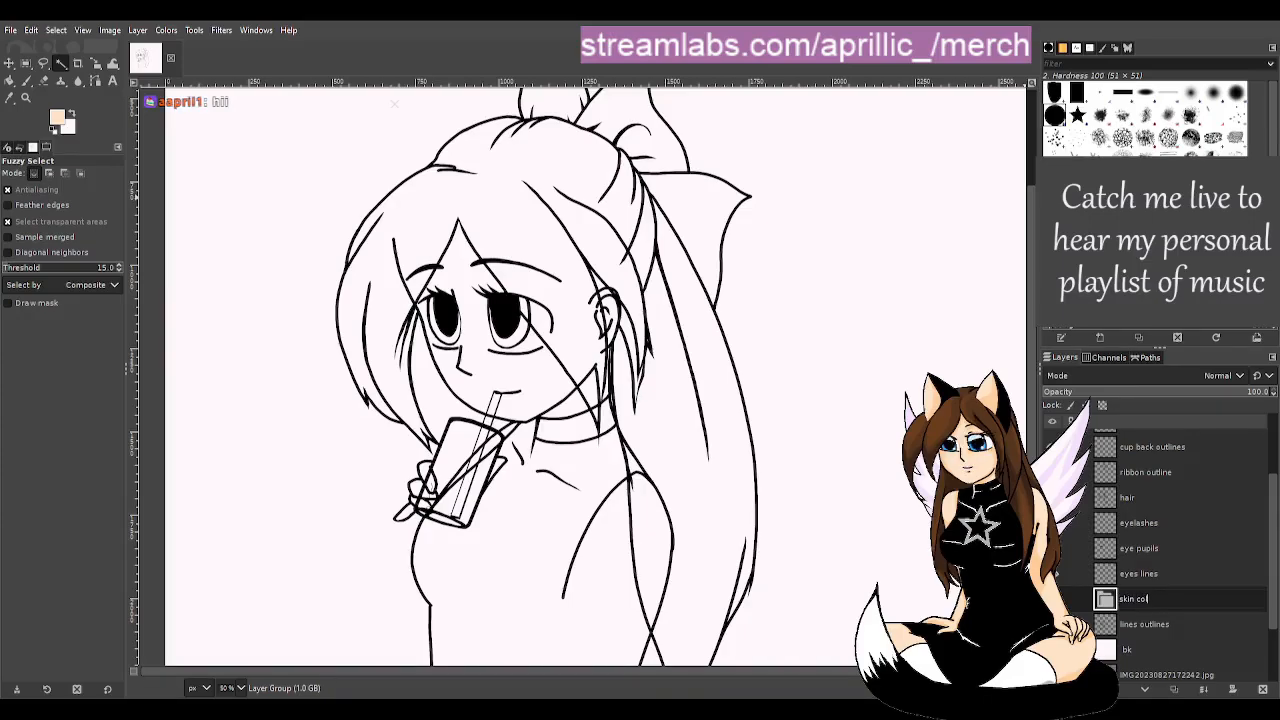
{"action": "type", "text": "lours"}
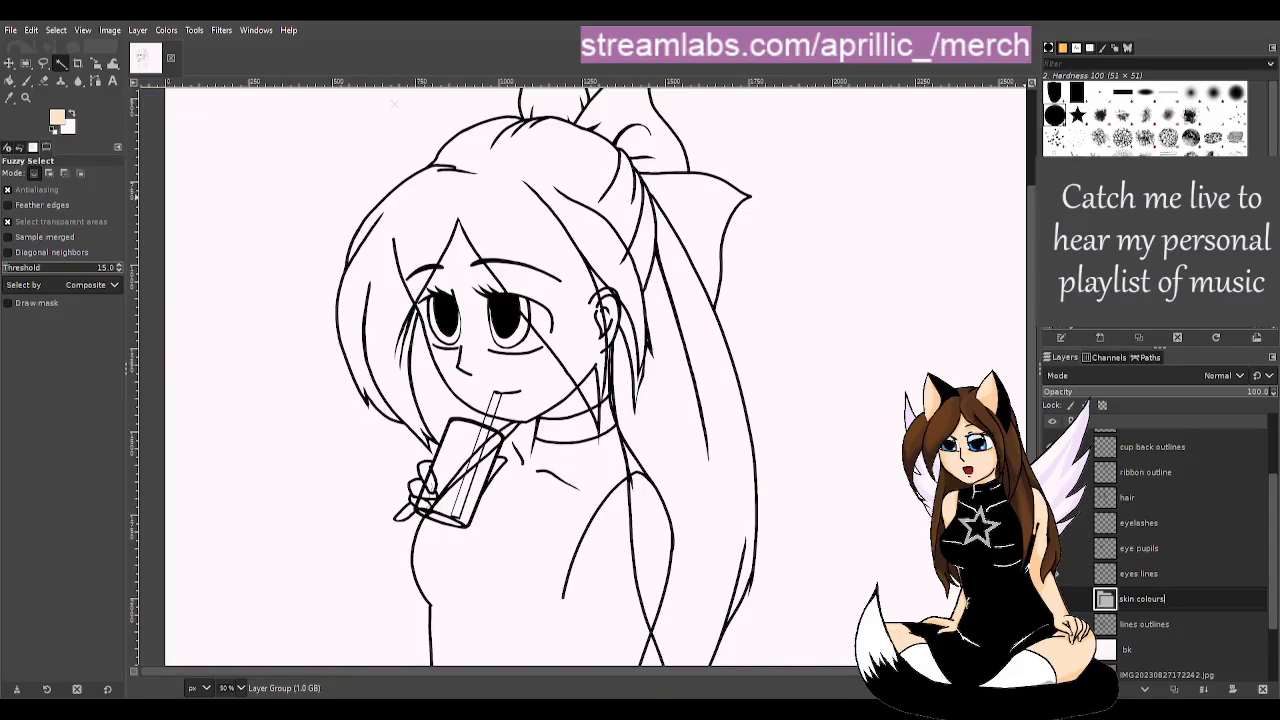
{"action": "key", "text": "Return"}
{"action": "left_click_drag", "start_coordinate": [1142, 603], "coordinate": [1167, 631]}
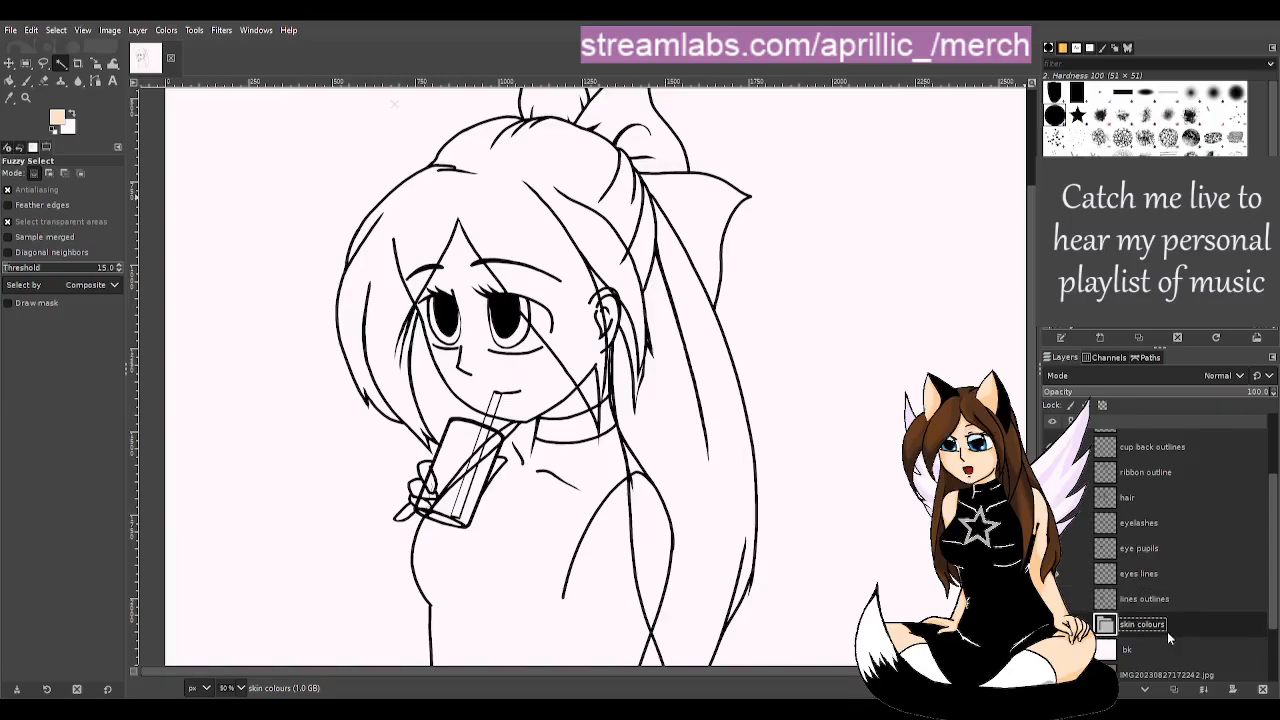
- Duplicate the lines outlines layer, move the copy into the skin colours group and keep the copy selected
{"action": "left_click", "coordinate": [1177, 599]}
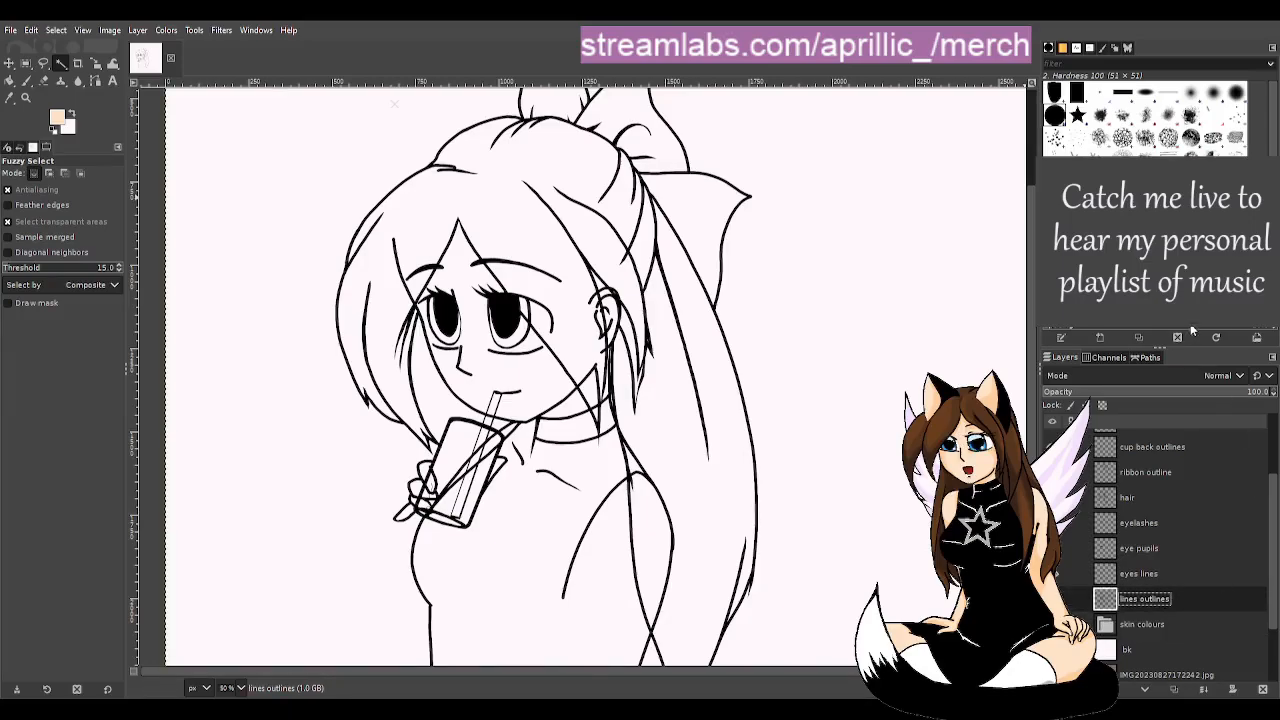
{"action": "key", "text": "shift+ctrl+d"}
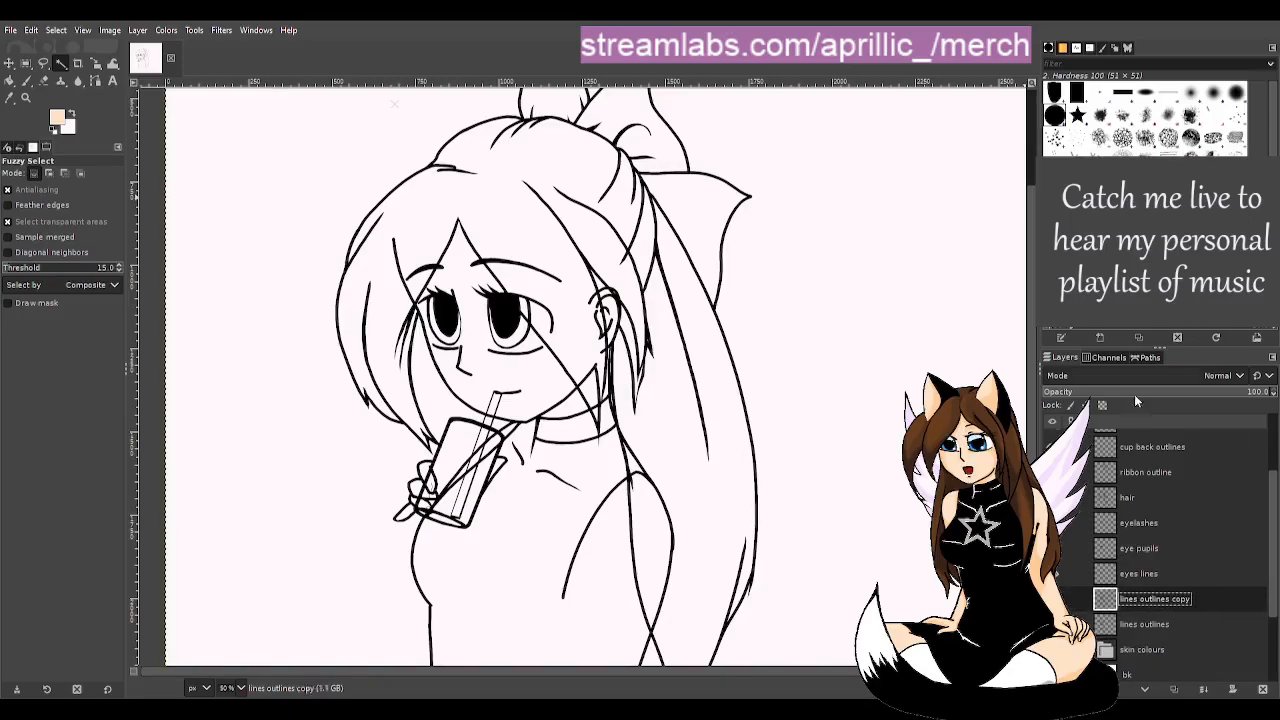
{"action": "left_click_drag", "start_coordinate": [1166, 600], "coordinate": [1188, 651]}
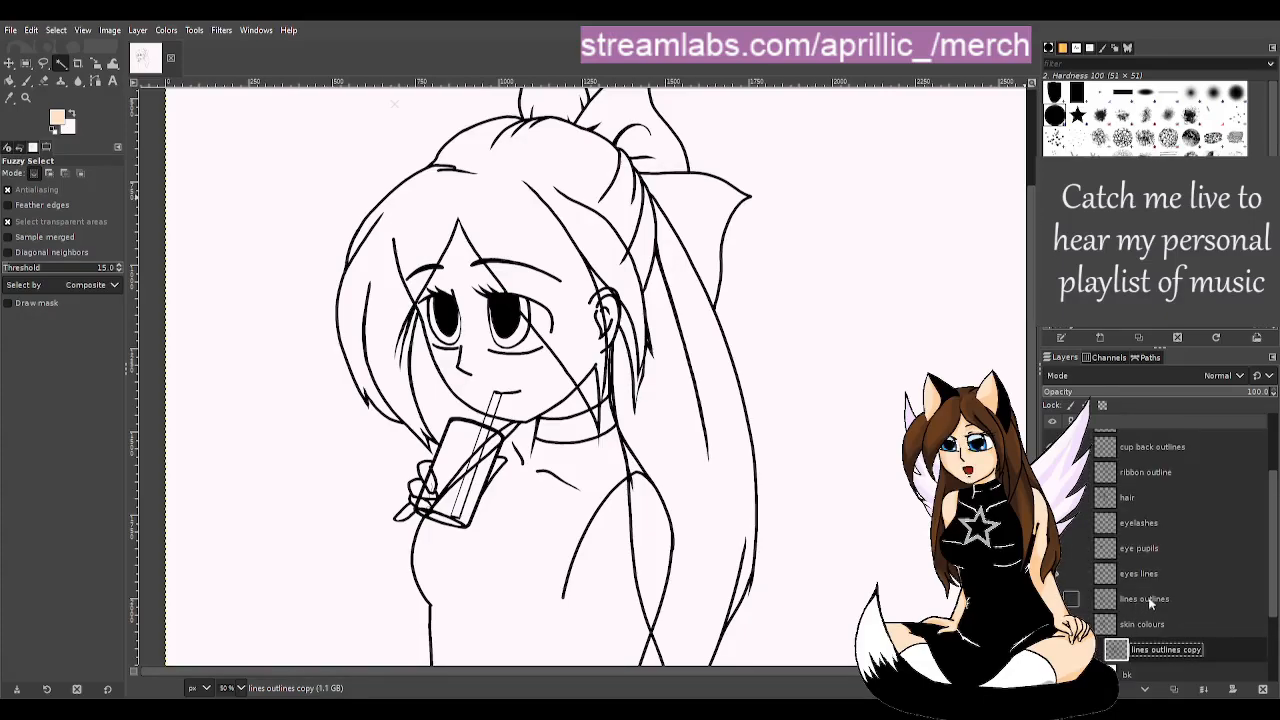
{"action": "left_click", "coordinate": [1160, 624]}
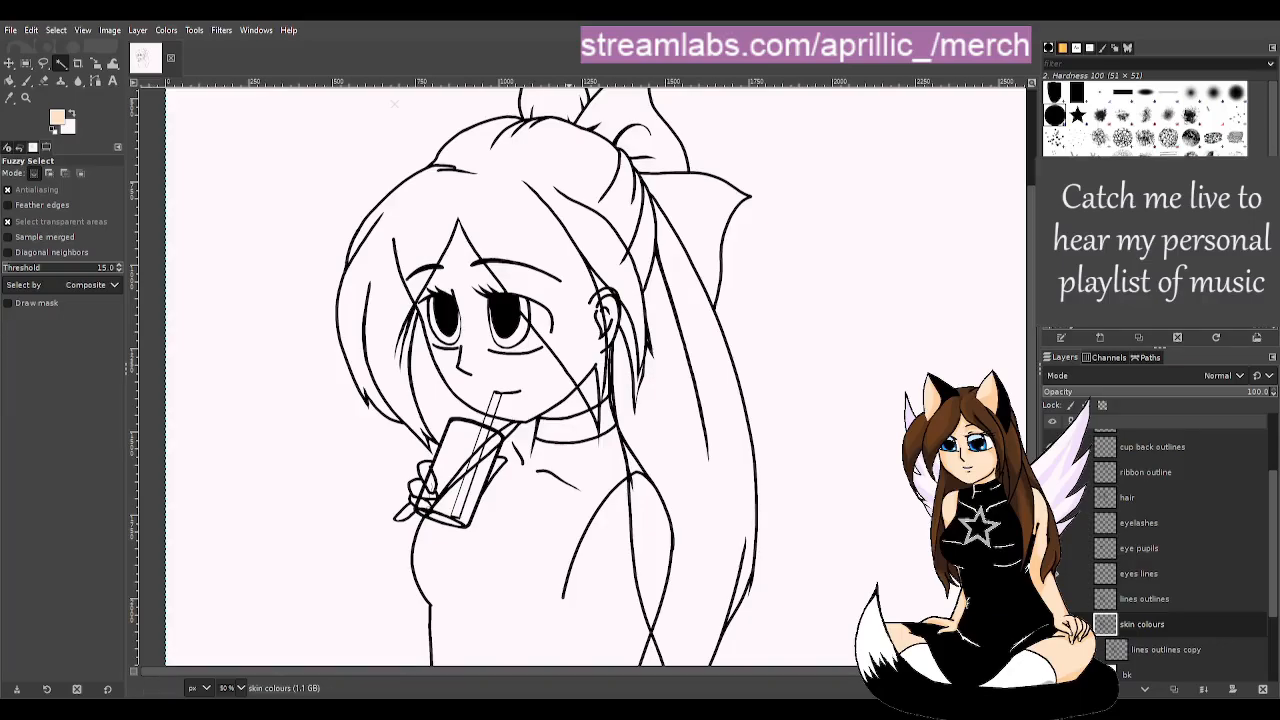
{"action": "left_click", "coordinate": [1166, 650]}
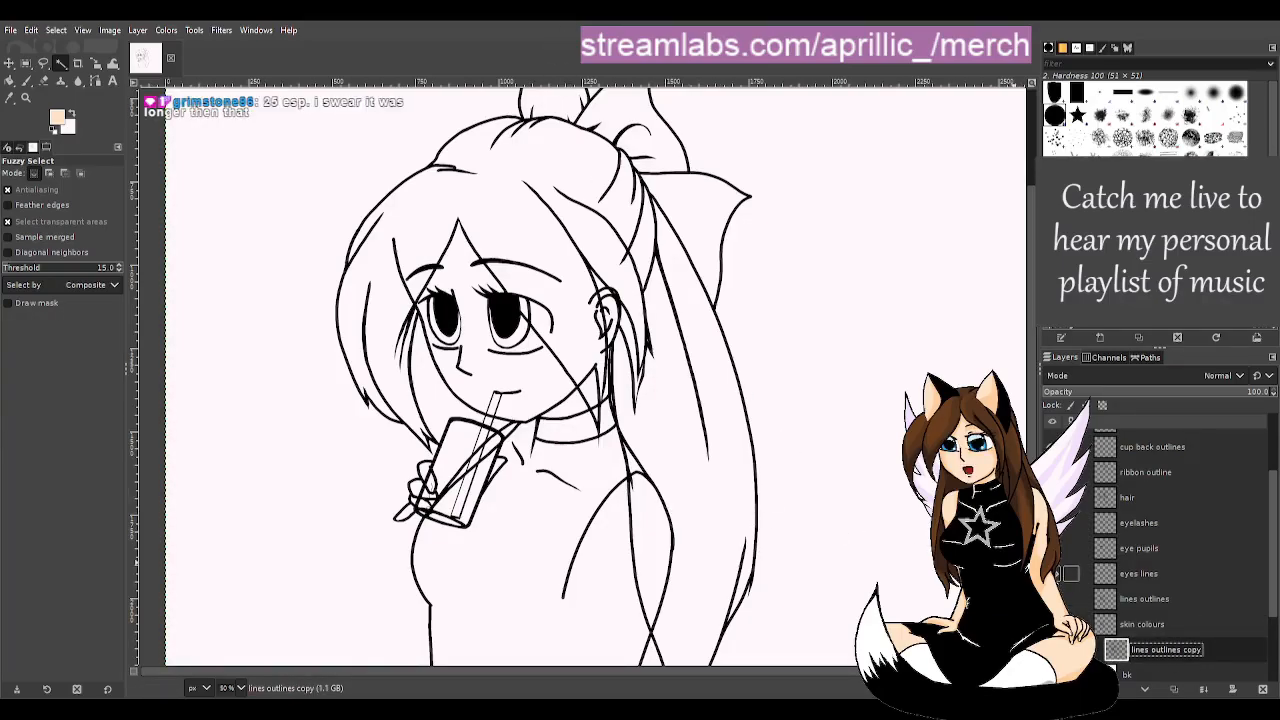
- Hide the eyes lines, eye pupils, eyelashes and hair layers
{"action": "left_click", "coordinate": [1053, 574]}
{"action": "left_click", "coordinate": [1053, 548]}
{"action": "left_click", "coordinate": [1053, 523]}
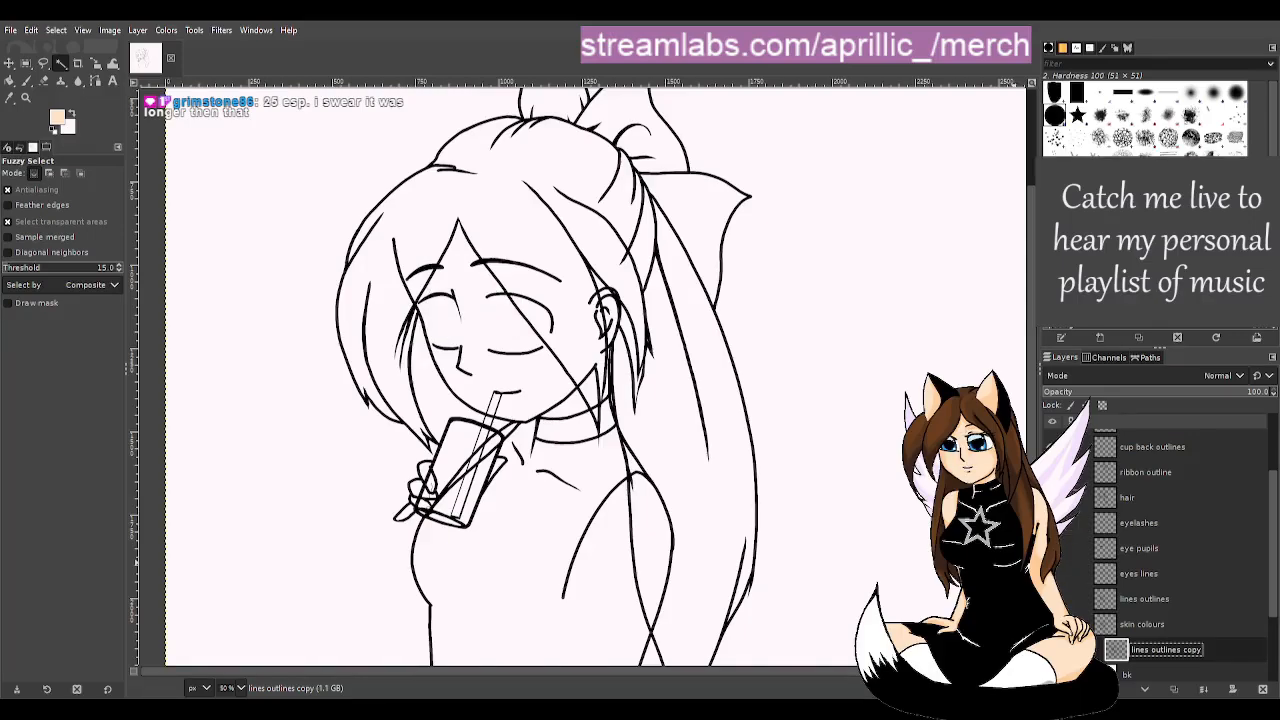
{"action": "left_click", "coordinate": [1053, 497]}
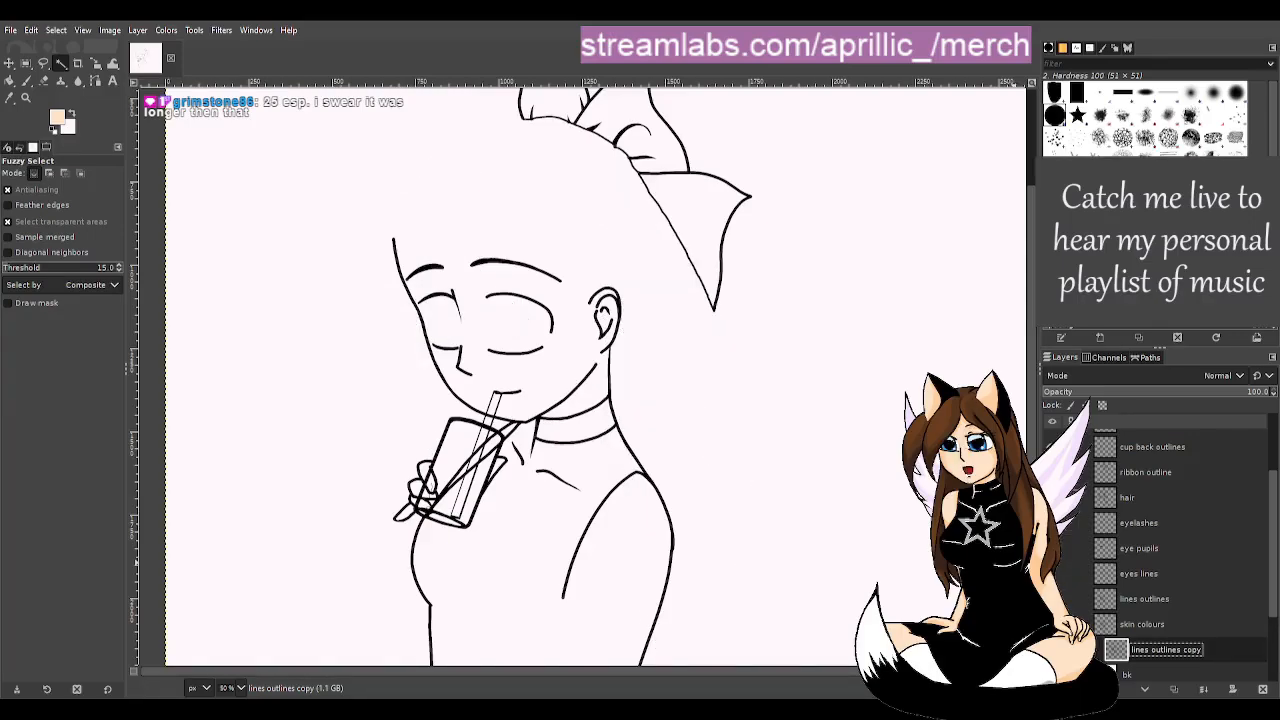
{"action": "key", "text": "Return"}
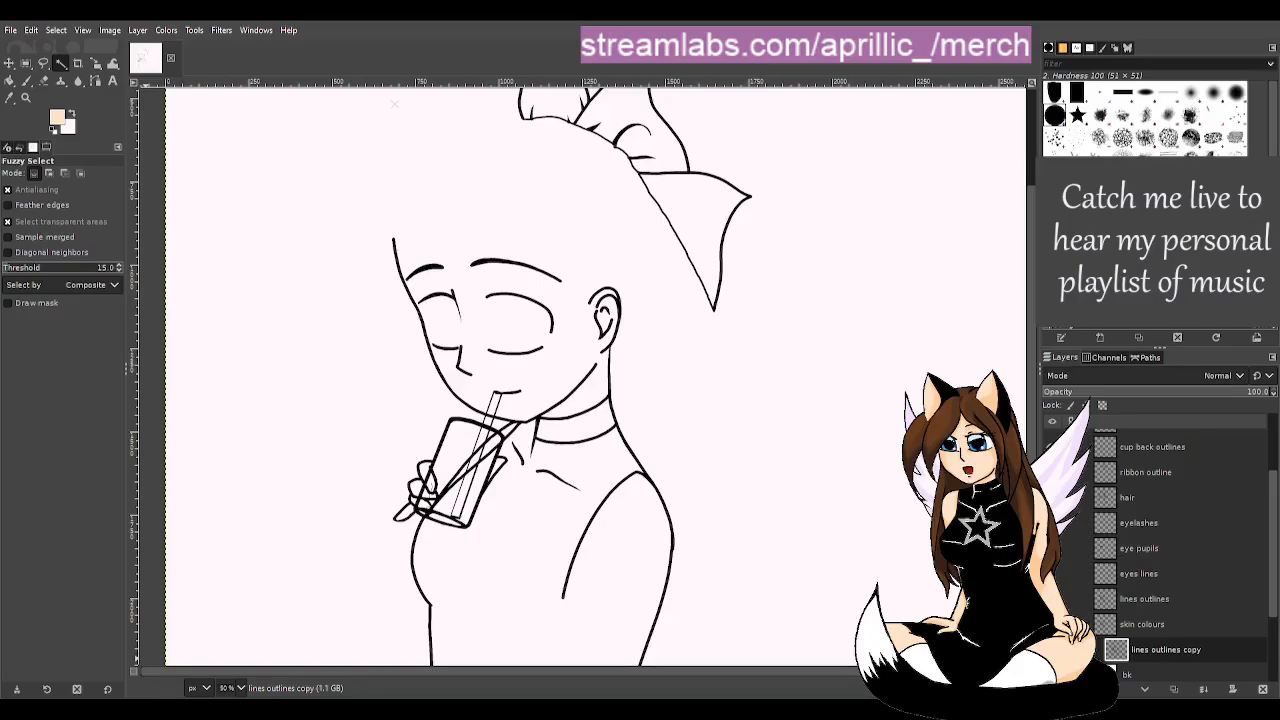
- With lines outlines copy selected, hide the ribbon outline, cup back outlines, straw outlines, cup front outlines copy and fingers outlines layers
{"action": "left_click", "coordinate": [1166, 650]}
{"action": "scroll", "coordinate": [1113, 507], "scroll_direction": "up", "scroll_amount": 1}
{"action": "left_click", "coordinate": [1076, 507]}
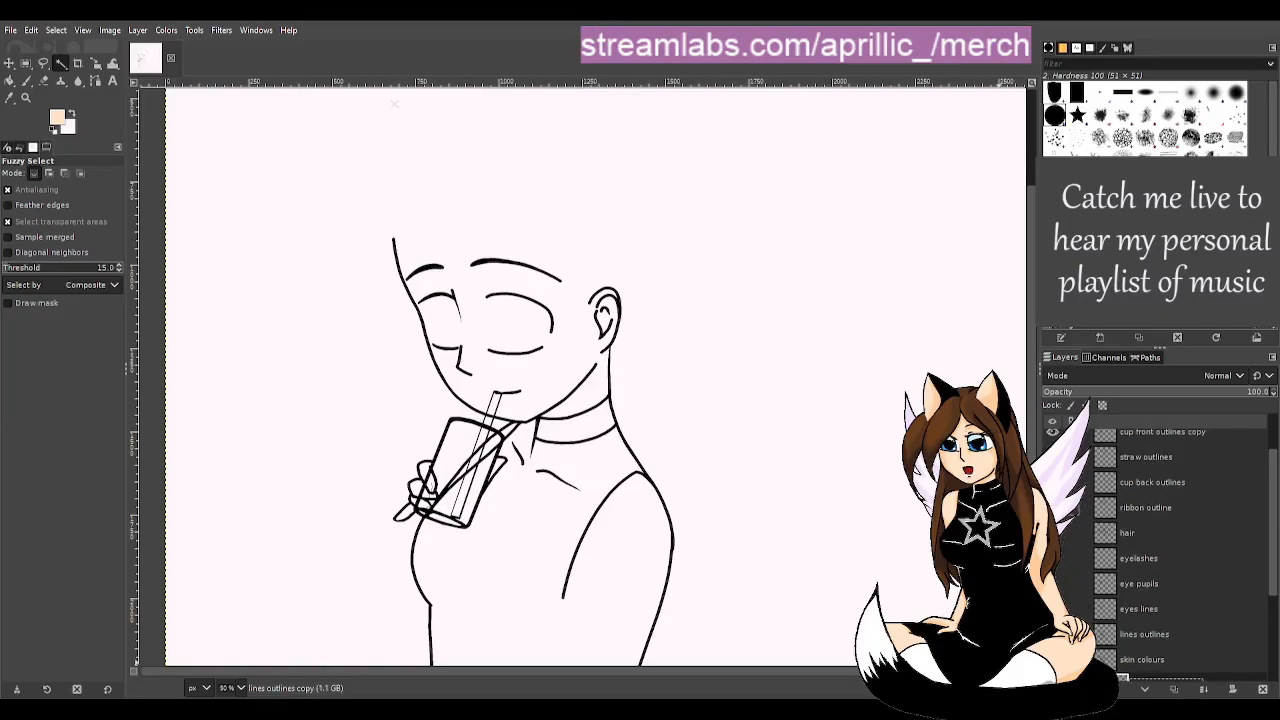
{"action": "left_click", "coordinate": [1076, 482]}
{"action": "left_click", "coordinate": [1076, 457]}
{"action": "scroll", "coordinate": [1078, 486], "scroll_direction": "up", "scroll_amount": 2}
{"action": "left_click", "coordinate": [1052, 492]}
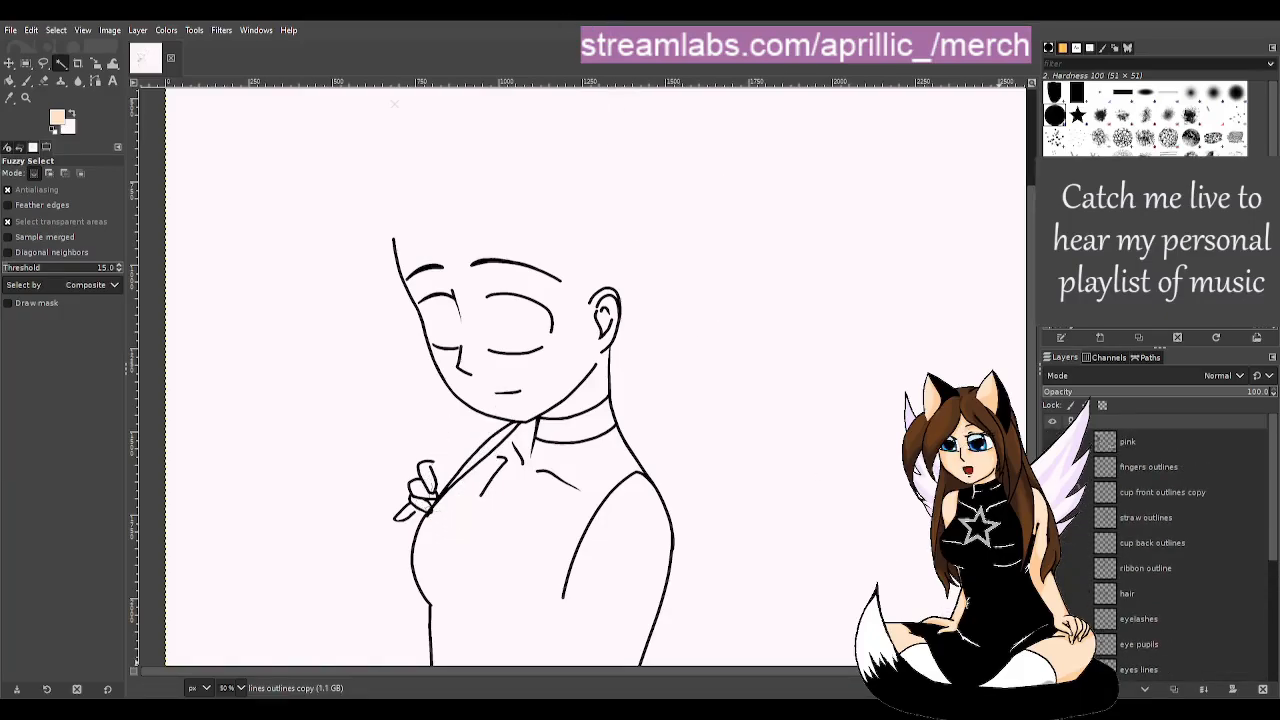
{"action": "left_click", "coordinate": [1052, 467]}
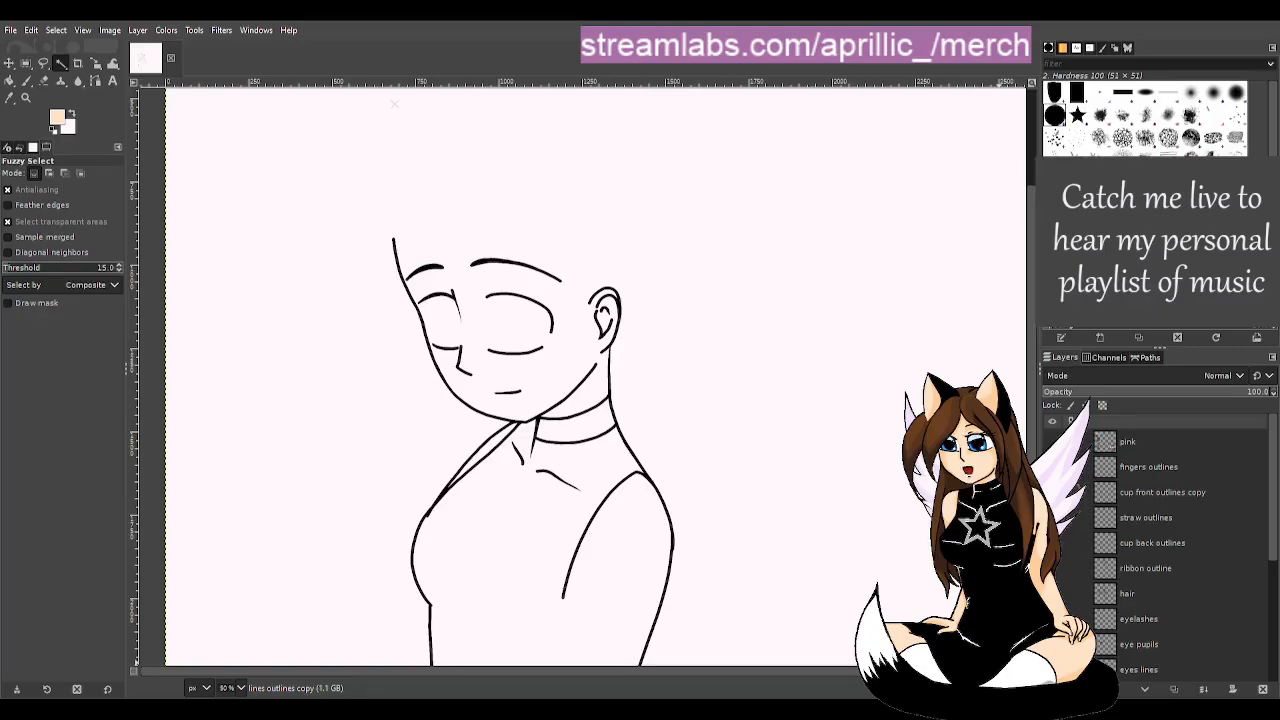
{"action": "scroll", "coordinate": [595, 380], "scroll_direction": "down", "scroll_amount": 3}
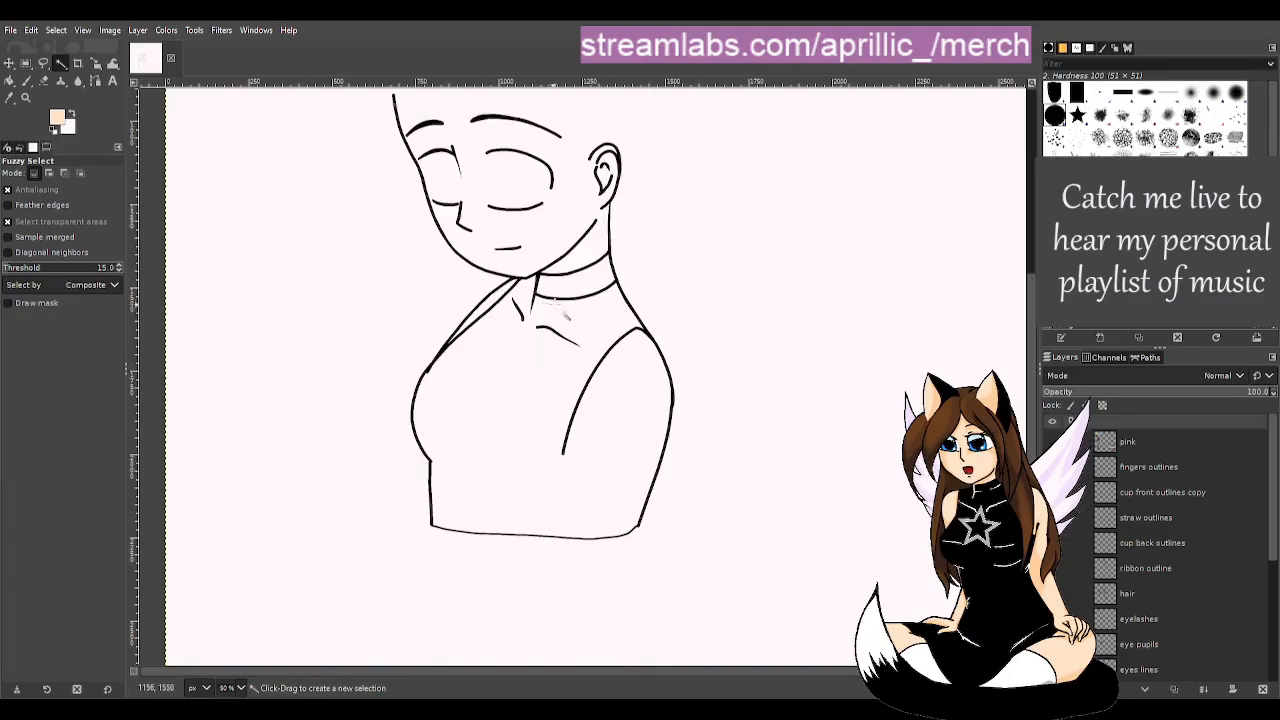
- Rename the lines outlines copy layer in the skin colours group as "skin body"
{"action": "scroll", "coordinate": [1178, 658], "scroll_direction": "down", "scroll_amount": 3}
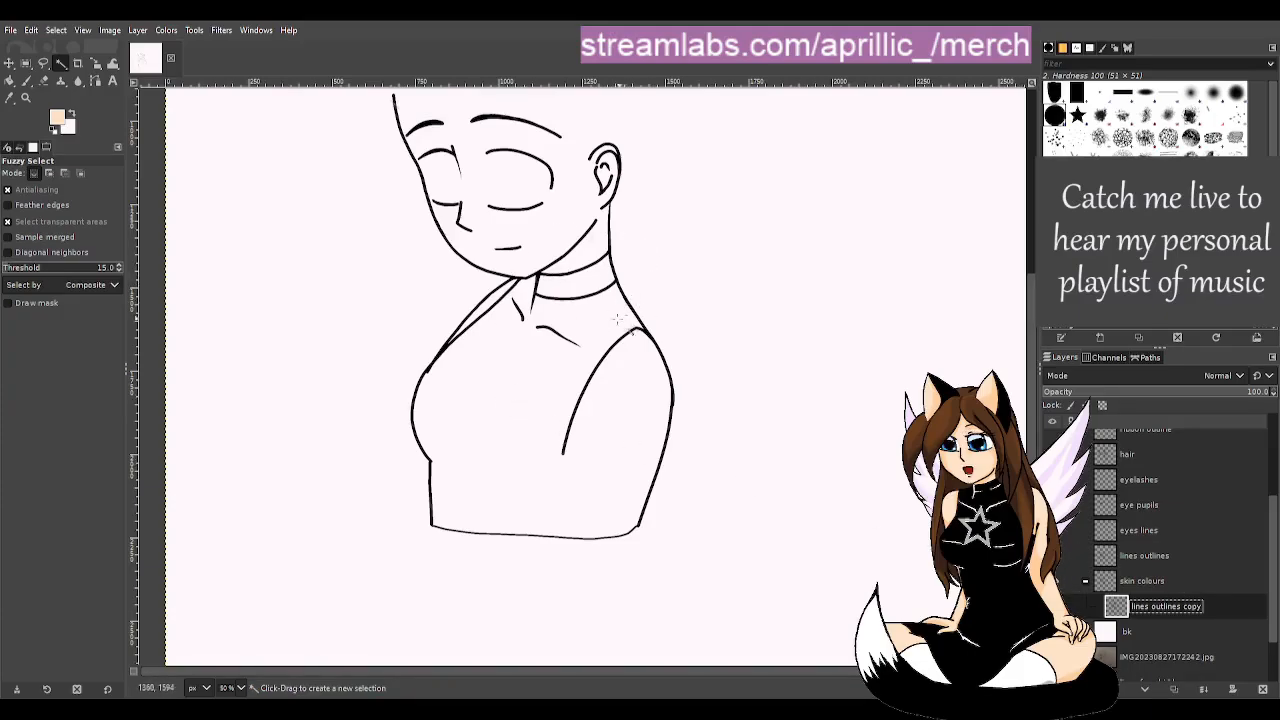
{"action": "scroll", "coordinate": [642, 342], "scroll_direction": "up", "scroll_amount": 3}
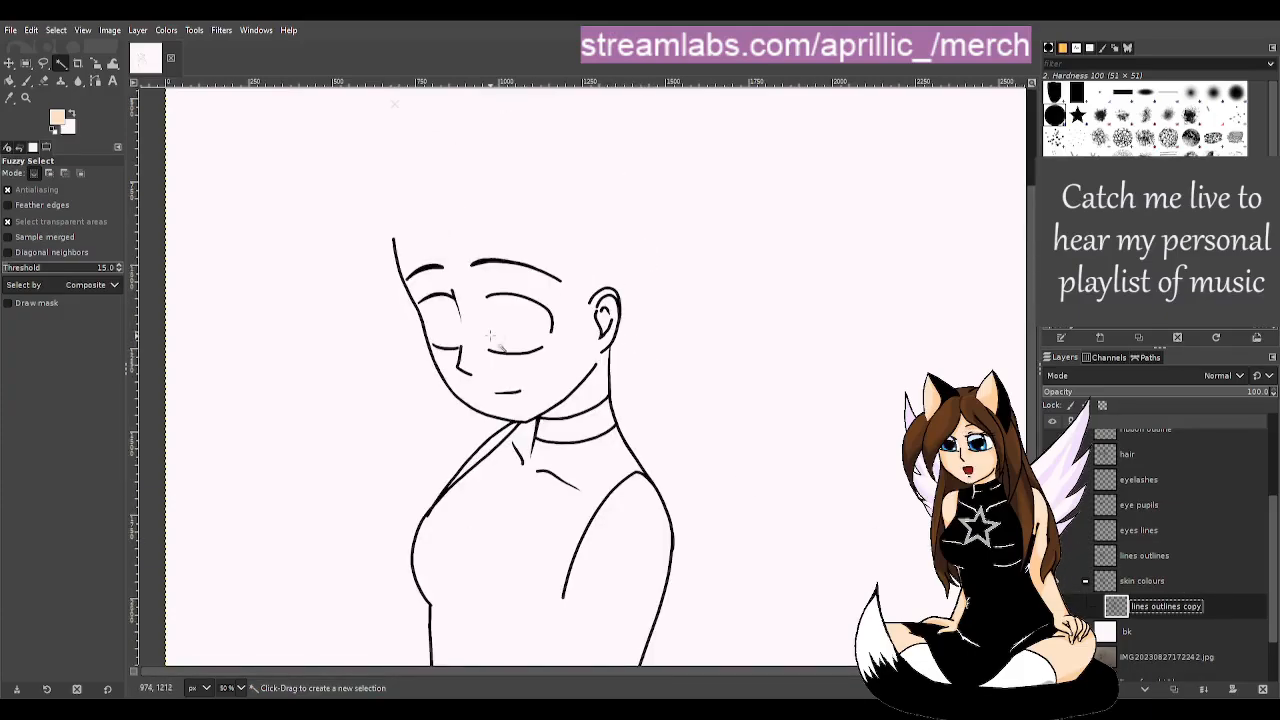
{"action": "scroll", "coordinate": [1118, 556], "scroll_direction": "up", "scroll_amount": 1}
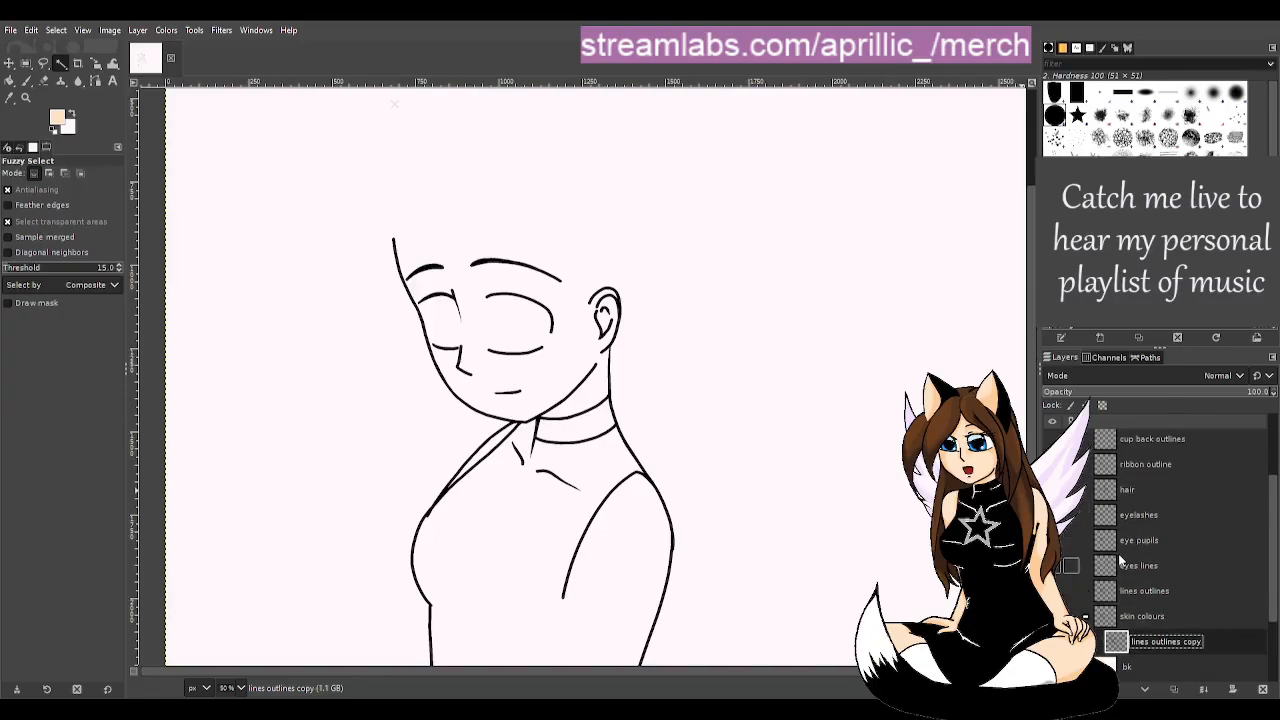
{"action": "scroll", "coordinate": [1145, 578], "scroll_direction": "up", "scroll_amount": 1}
{"action": "scroll", "coordinate": [1143, 605], "scroll_direction": "down", "scroll_amount": 1}
{"action": "scroll", "coordinate": [1176, 612], "scroll_direction": "down", "scroll_amount": 2}
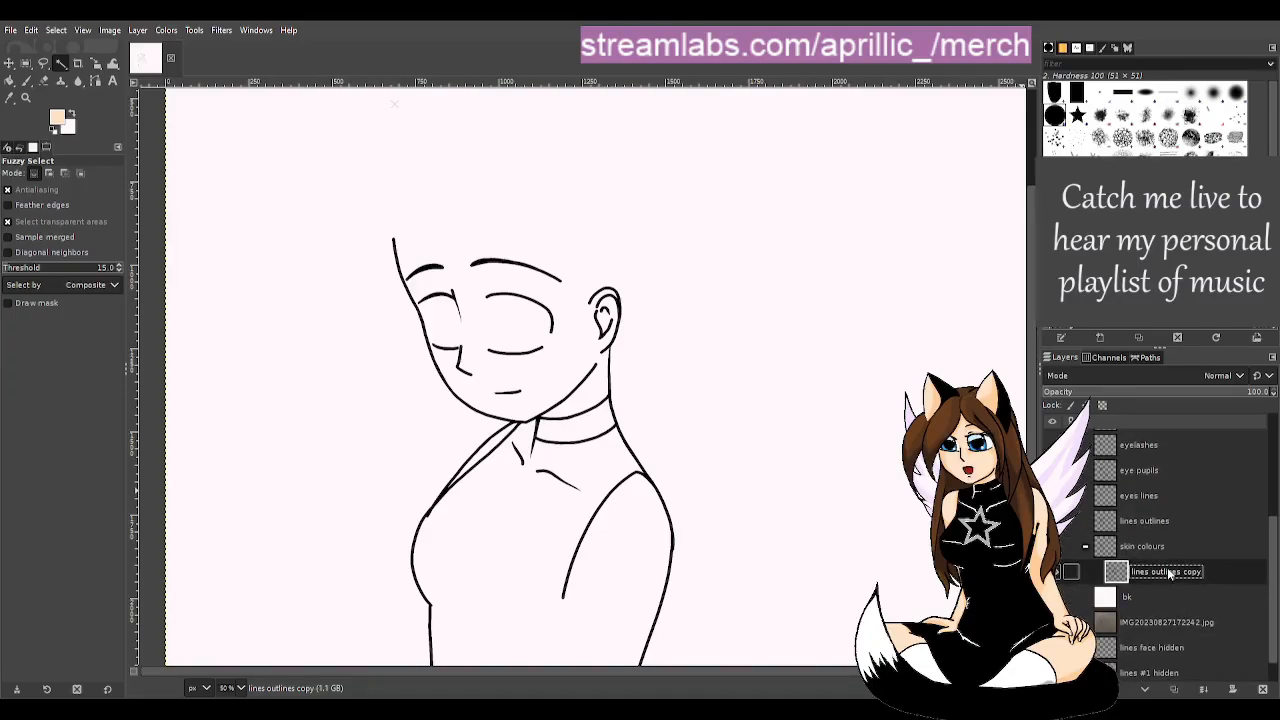
{"action": "double_click", "coordinate": [1167, 567]}
{"action": "key", "text": "BackSpace"}
{"action": "type", "text": "skin"}
{"action": "key", "text": "BackSpace"}
{"action": "key", "text": "BackSpace"}
{"action": "key", "text": "BackSpace"}
{"action": "type", "text": "ski"}
{"action": "key", "text": "Return"}
- Set the Eraser size to 44 and erase most of the eyebrow, eye and nose lines from the skin body layer
{"action": "key", "text": "shift+e"}
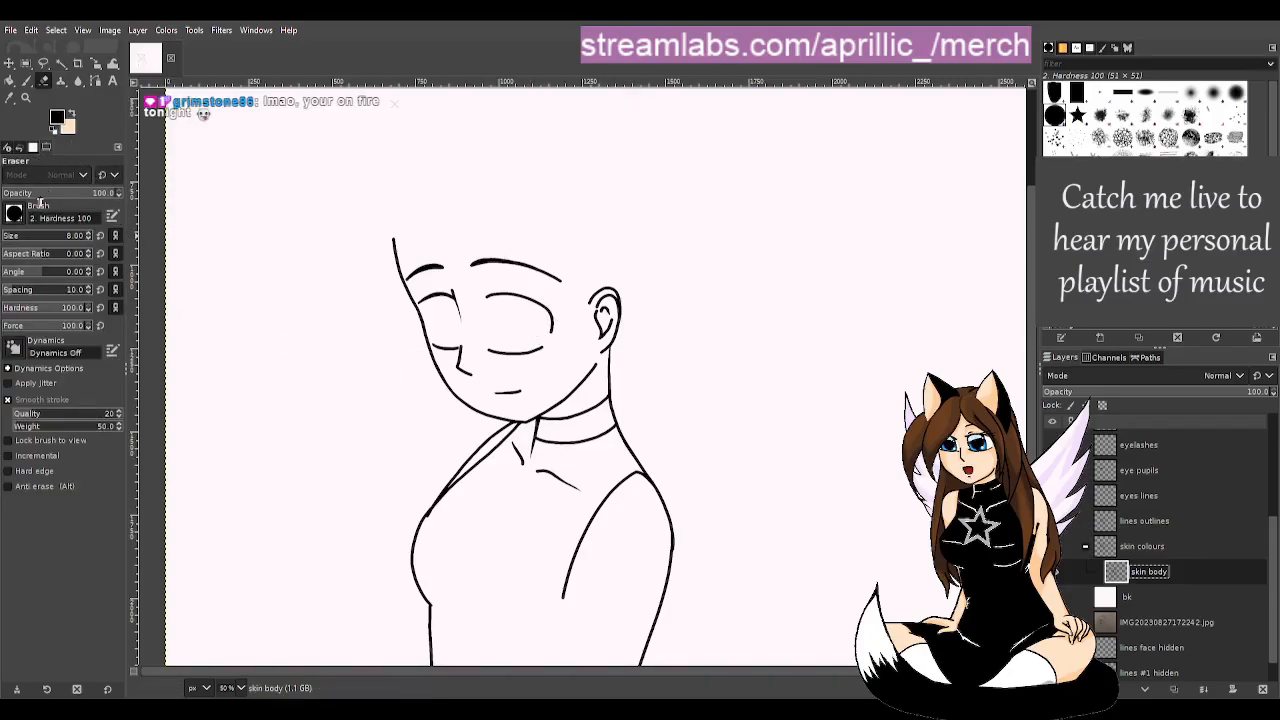
{"action": "left_click", "coordinate": [12, 236]}
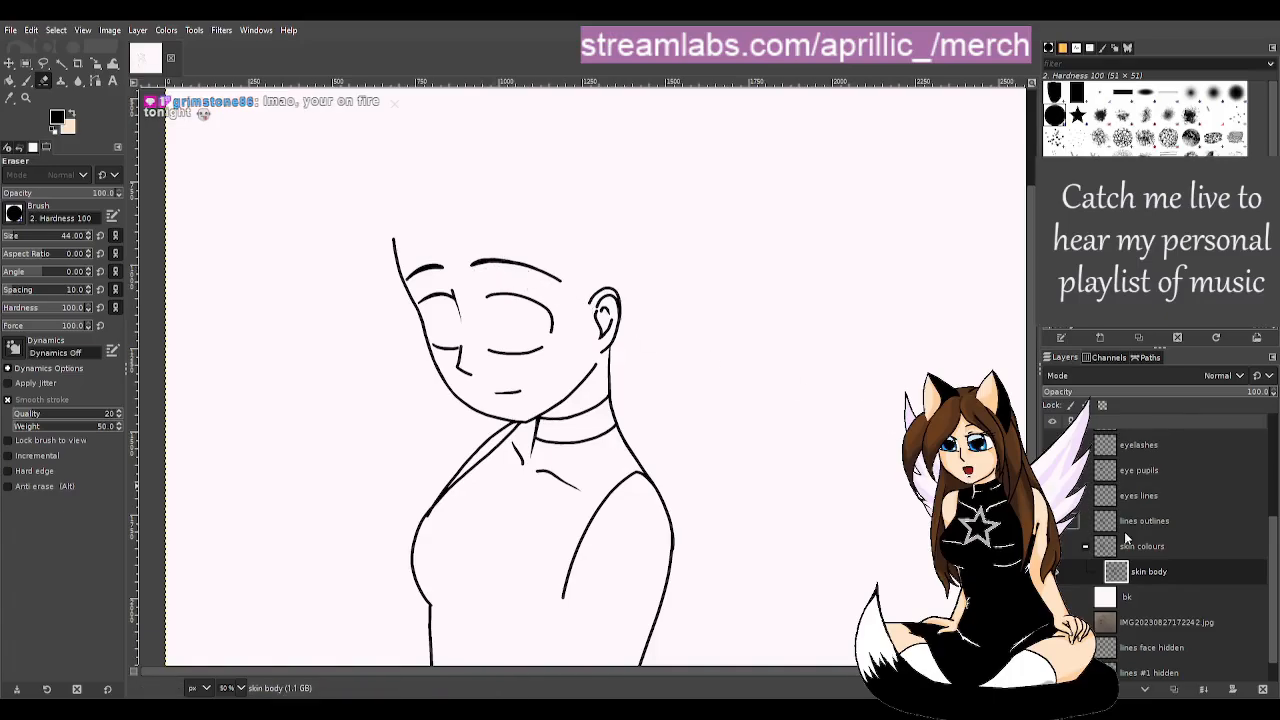
{"action": "left_click", "coordinate": [482, 262]}
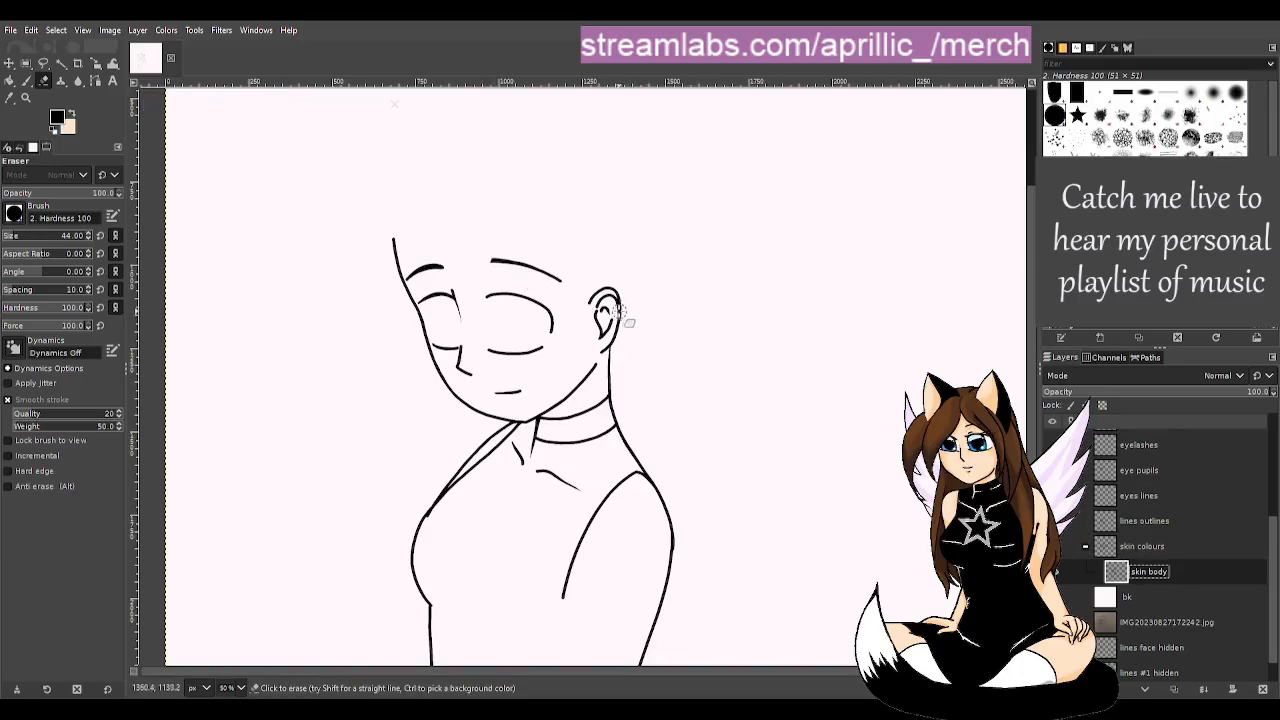
{"action": "mouse_move", "coordinate": [471, 252]}
{"action": "left_mouse_down"}
{"action": "mouse_move", "coordinate": [562, 285]}
{"action": "mouse_move", "coordinate": [560, 298]}
{"action": "mouse_move", "coordinate": [488, 299]}
{"action": "mouse_move", "coordinate": [548, 315]}
{"action": "mouse_move", "coordinate": [550, 344]}
{"action": "mouse_move", "coordinate": [514, 355]}
{"action": "mouse_move", "coordinate": [485, 345]}
{"action": "mouse_move", "coordinate": [482, 383]}
{"action": "mouse_move", "coordinate": [460, 368]}
{"action": "mouse_move", "coordinate": [463, 323]}
{"action": "mouse_move", "coordinate": [437, 268]}
{"action": "left_mouse_up"}
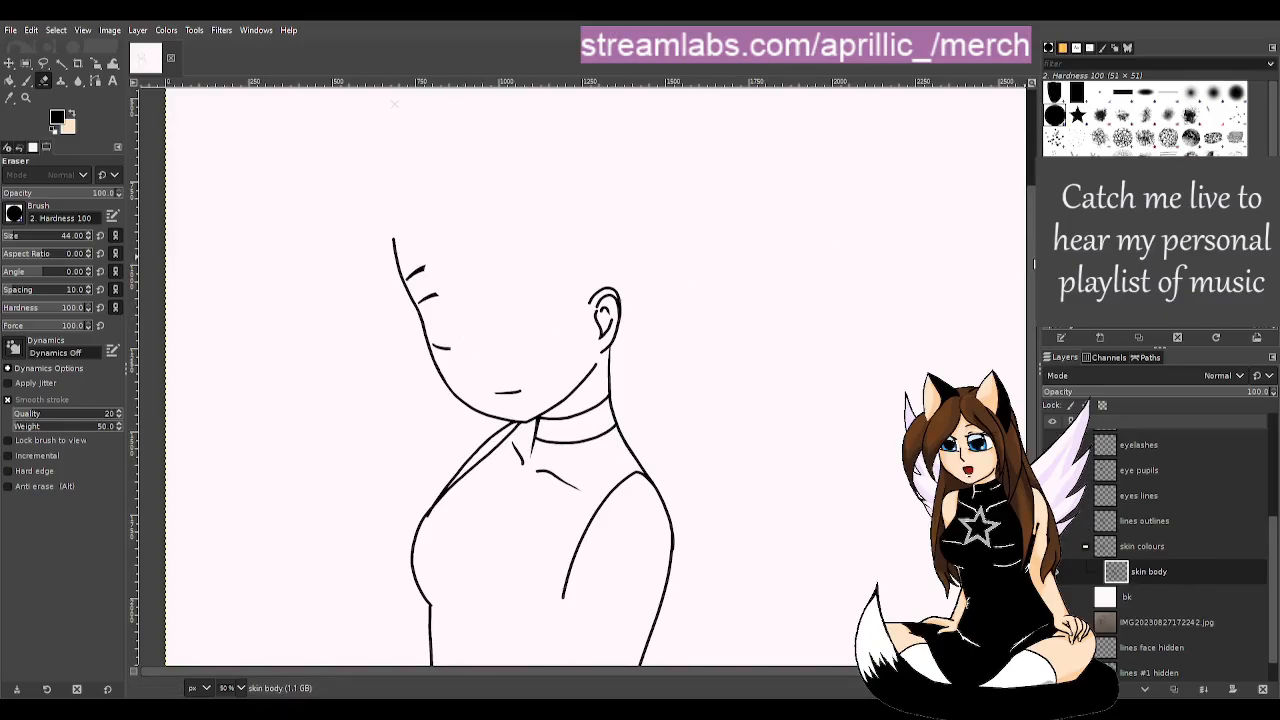
- Erase the leftover eyebrow and eye strokes beside the face contour, along with the mouth line
{"action": "scroll", "coordinate": [1032, 262], "scroll_direction": "down", "scroll_amount": 2}
{"action": "key", "text": "u"}
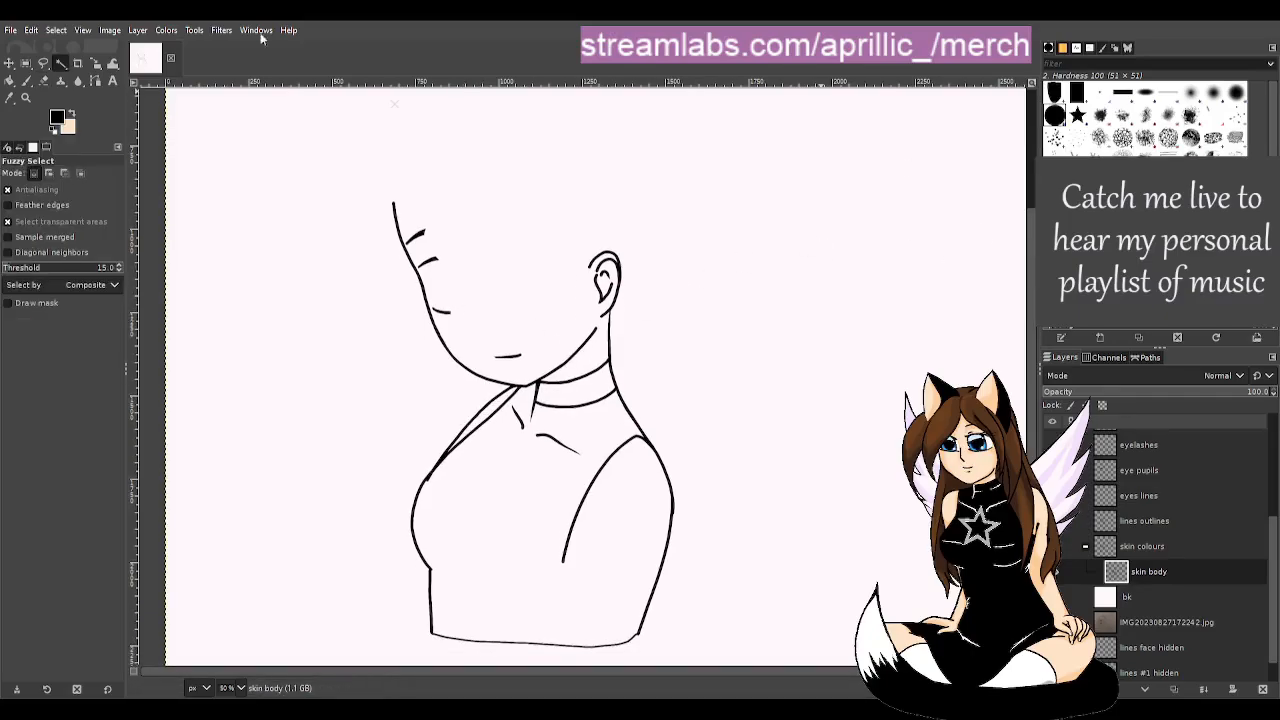
{"action": "scroll", "coordinate": [465, 272], "scroll_direction": "up", "scroll_amount": 2}
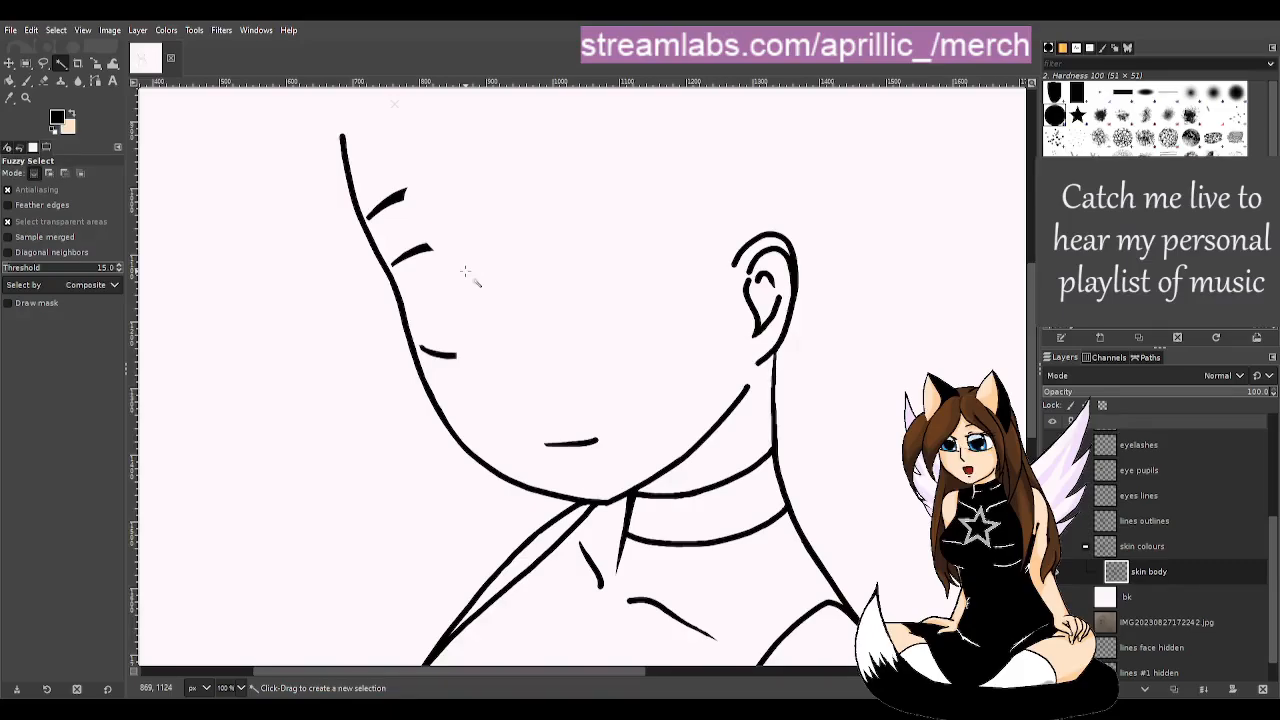
{"action": "key", "text": "shift+e"}
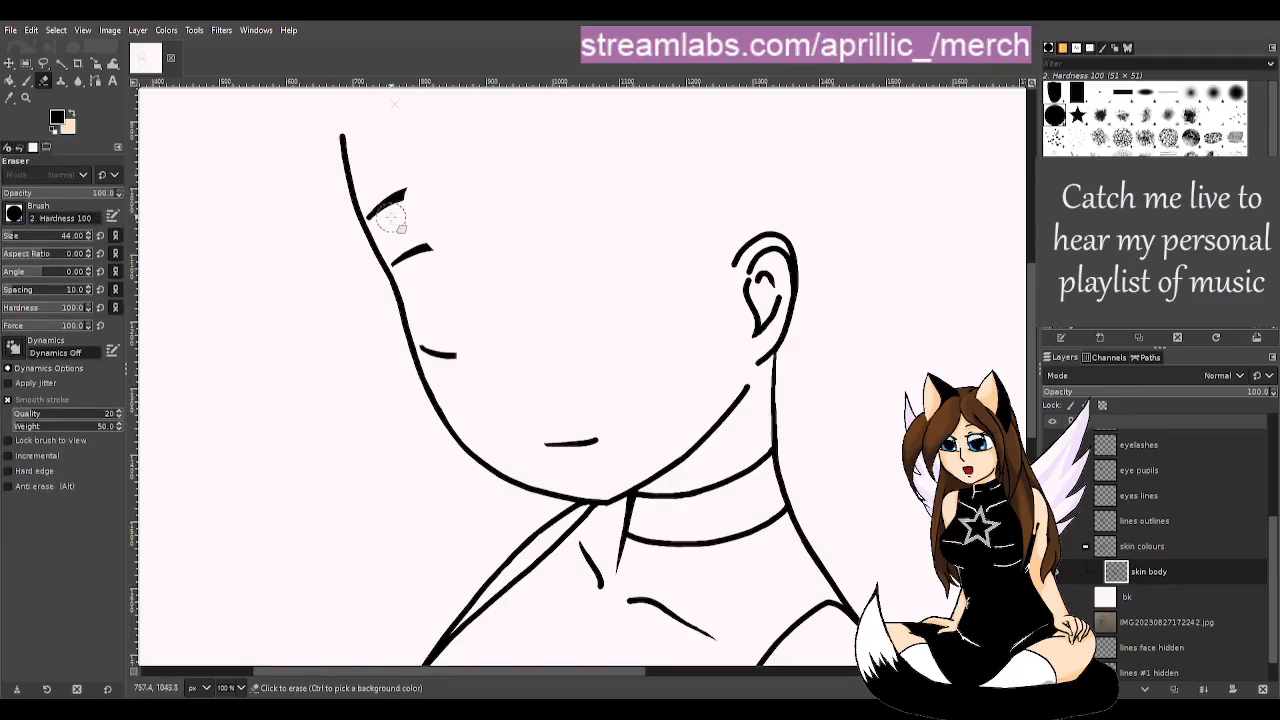
{"action": "mouse_move", "coordinate": [400, 205]}
{"action": "left_mouse_down"}
{"action": "mouse_move", "coordinate": [390, 222]}
{"action": "mouse_move", "coordinate": [380, 210]}
{"action": "mouse_move", "coordinate": [400, 189]}
{"action": "mouse_move", "coordinate": [418, 252]}
{"action": "mouse_move", "coordinate": [408, 262]}
{"action": "mouse_move", "coordinate": [426, 246]}
{"action": "left_mouse_up"}
{"action": "left_click_drag", "start_coordinate": [437, 343], "coordinate": [491, 374]}
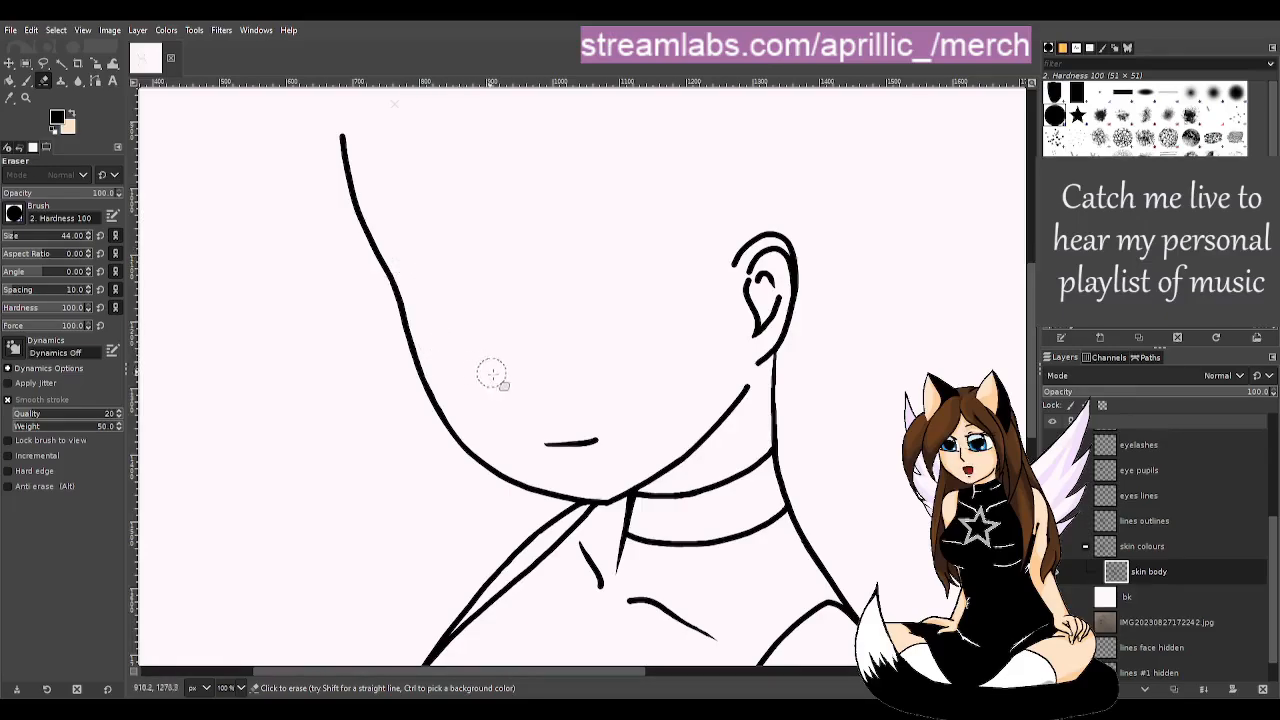
{"action": "left_click_drag", "start_coordinate": [543, 437], "coordinate": [602, 440]}
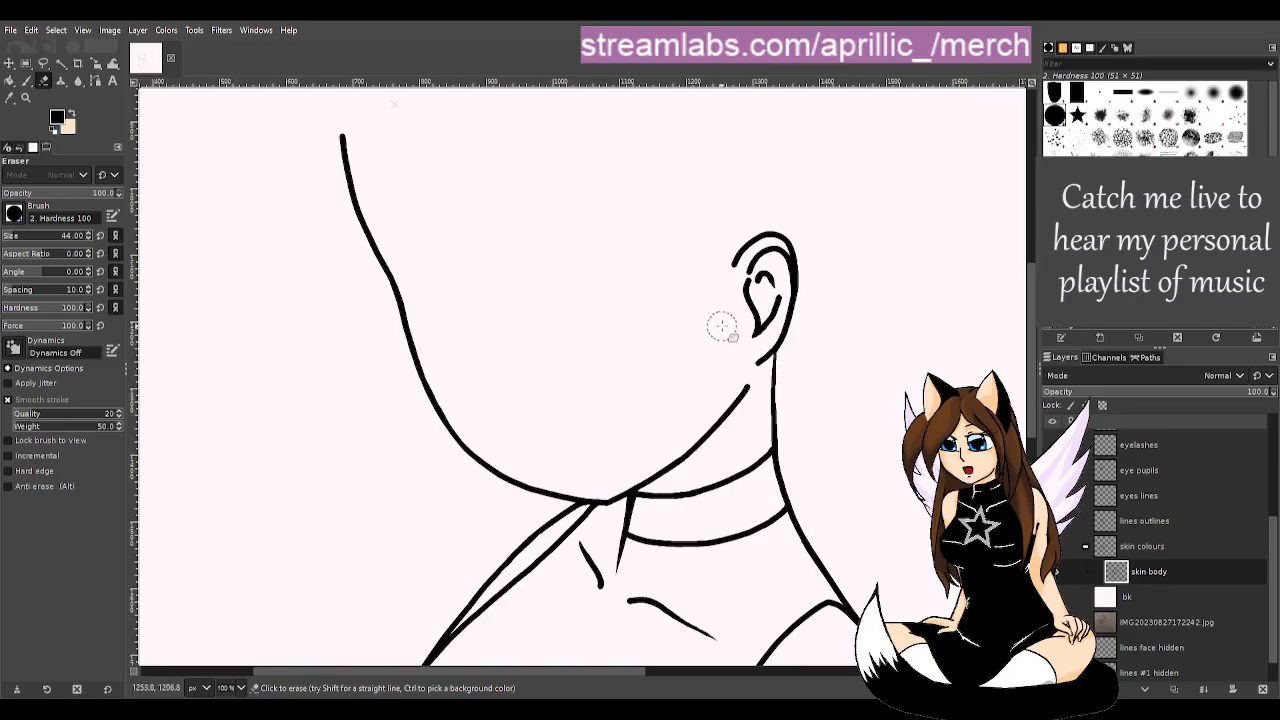
- Erase the inner ear lines, the inner earlobe end and the jawline between the ear and the chin
{"action": "mouse_move", "coordinate": [750, 327]}
{"action": "left_mouse_down"}
{"action": "mouse_move", "coordinate": [772, 300]}
{"action": "mouse_move", "coordinate": [760, 278]}
{"action": "mouse_move", "coordinate": [772, 262]}
{"action": "mouse_move", "coordinate": [760, 260]}
{"action": "mouse_move", "coordinate": [773, 266]}
{"action": "left_mouse_up"}
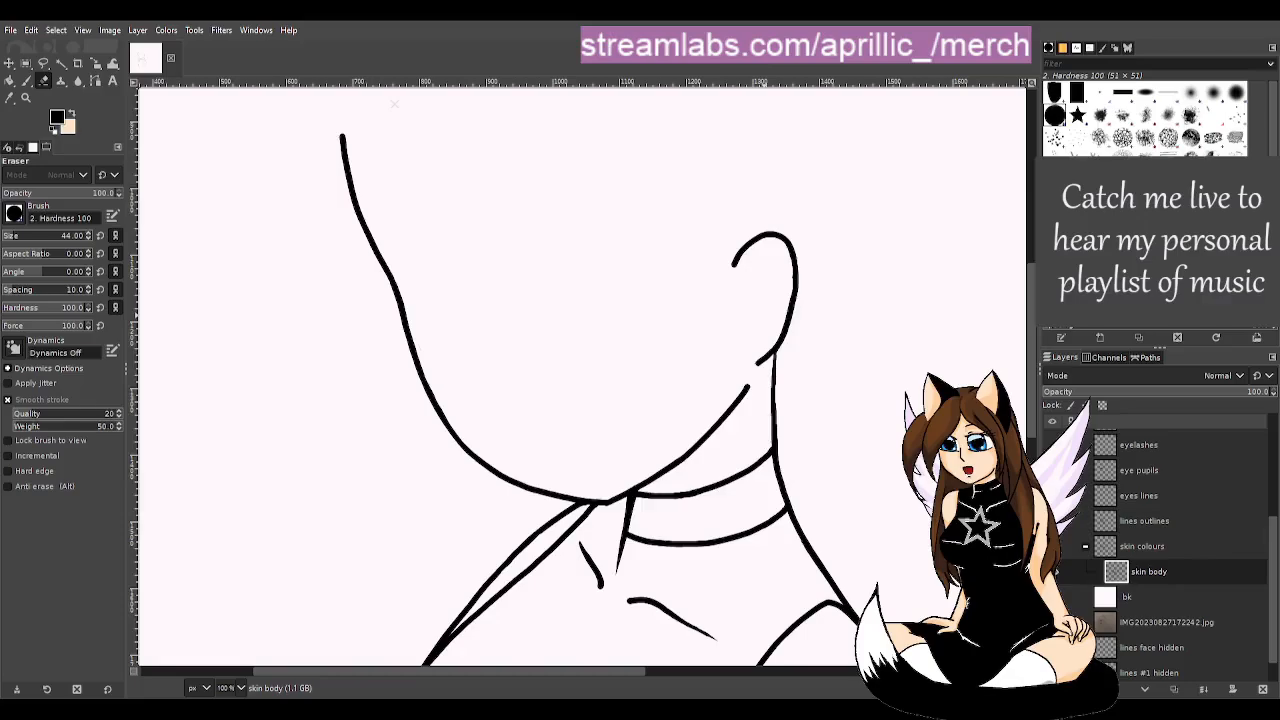
{"action": "key", "text": "u"}
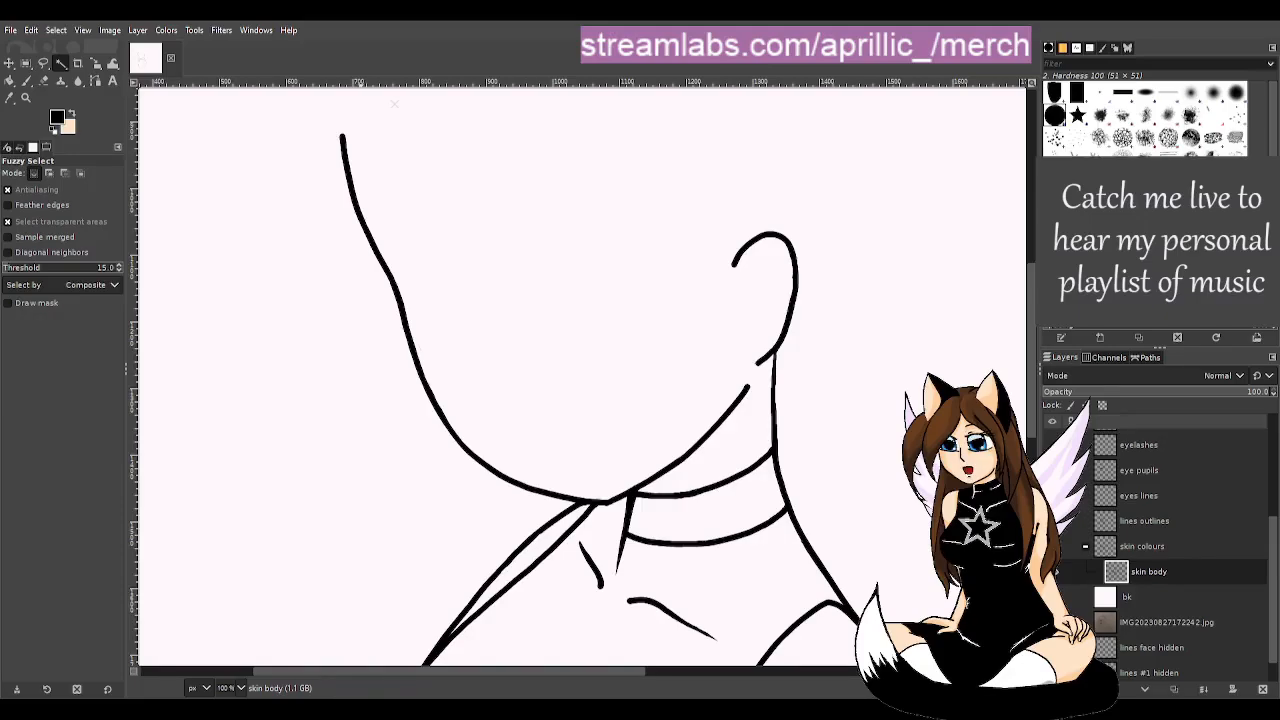
{"action": "key", "text": "shift+e"}
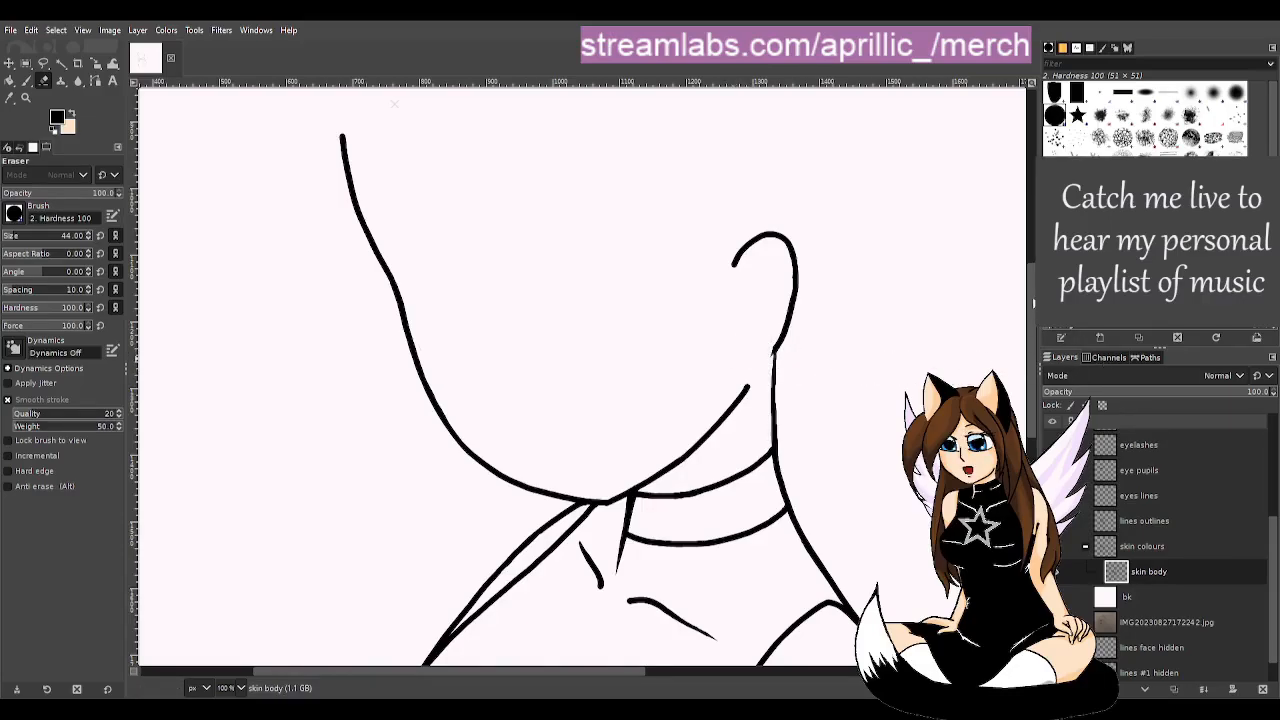
{"action": "scroll", "coordinate": [758, 290], "scroll_direction": "down", "scroll_amount": 3}
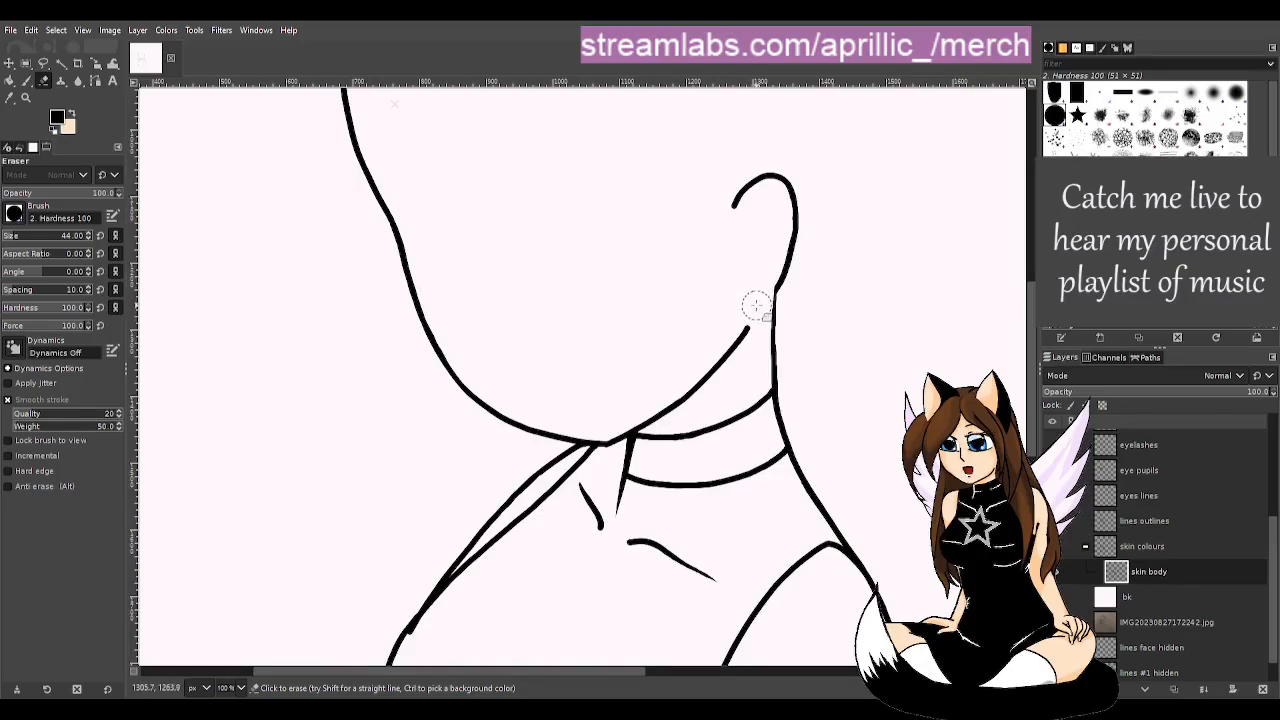
{"action": "left_click_drag", "start_coordinate": [757, 305], "coordinate": [643, 413]}
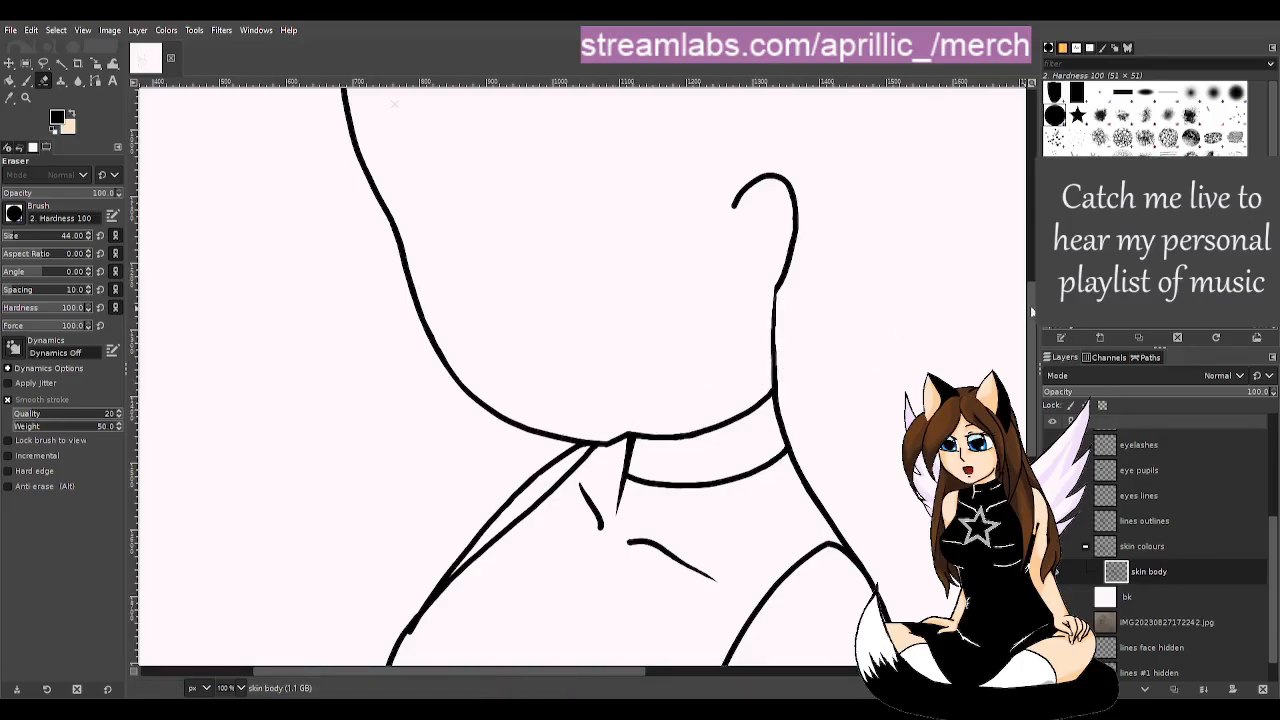
- Erase the collarbone strokes, the lower choker line and the short vertical neck line below the chin
{"action": "scroll", "coordinate": [1032, 312], "scroll_direction": "down", "scroll_amount": 5}
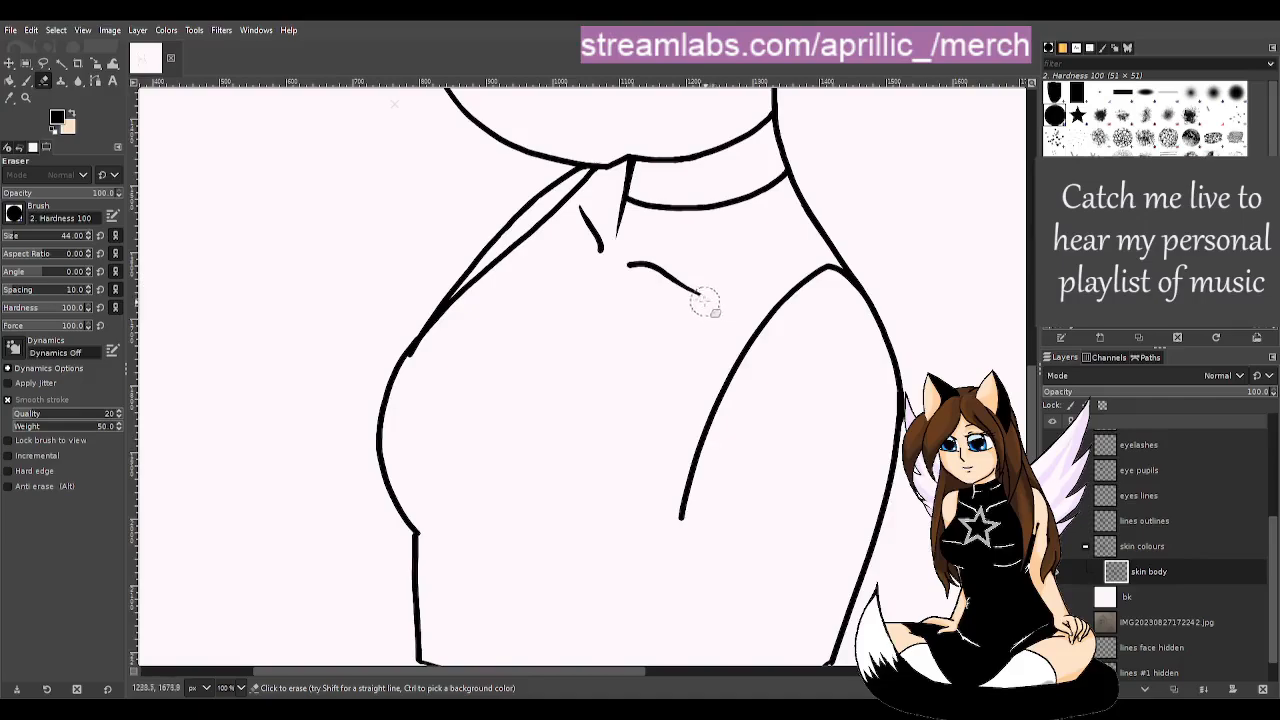
{"action": "mouse_move", "coordinate": [704, 303]}
{"action": "left_mouse_down"}
{"action": "mouse_move", "coordinate": [612, 262]}
{"action": "mouse_move", "coordinate": [585, 208]}
{"action": "mouse_move", "coordinate": [588, 238]}
{"action": "mouse_move", "coordinate": [614, 260]}
{"action": "mouse_move", "coordinate": [620, 217]}
{"action": "left_mouse_up"}
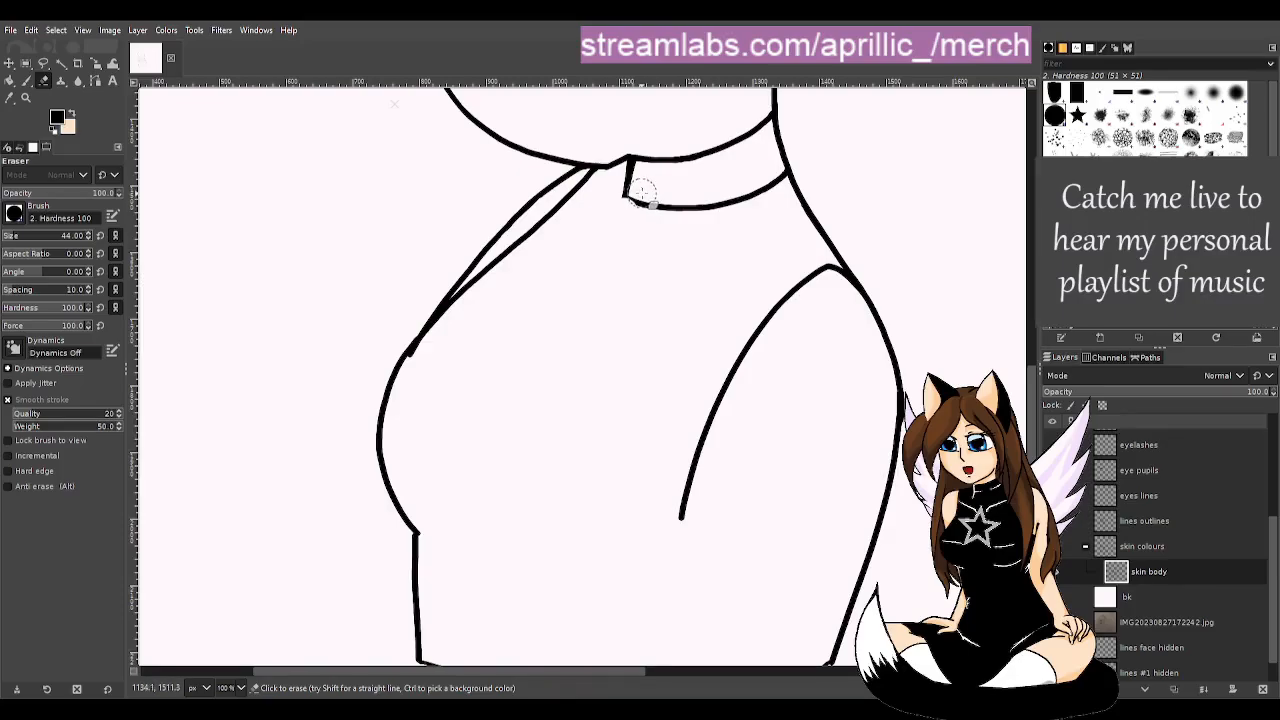
{"action": "mouse_move", "coordinate": [642, 190]}
{"action": "left_mouse_down"}
{"action": "mouse_move", "coordinate": [641, 228]}
{"action": "mouse_move", "coordinate": [677, 192]}
{"action": "mouse_move", "coordinate": [653, 210]}
{"action": "mouse_move", "coordinate": [767, 178]}
{"action": "left_mouse_up"}
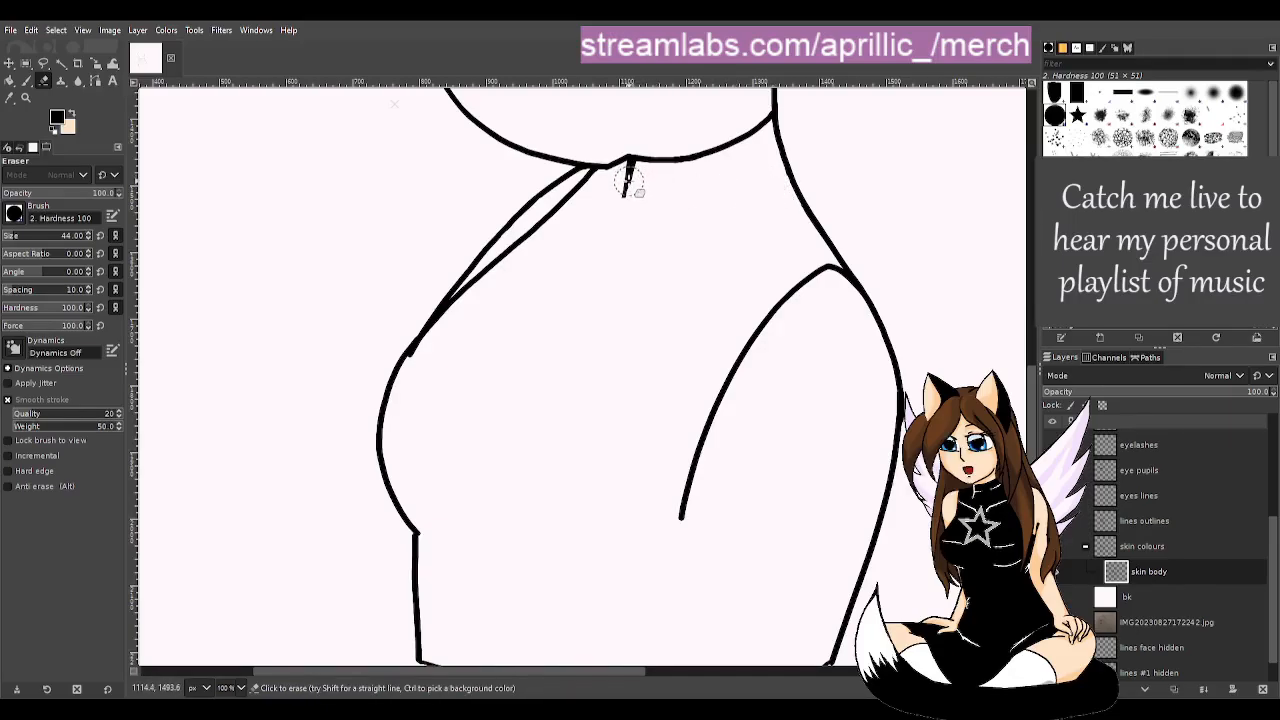
{"action": "left_click_drag", "start_coordinate": [640, 177], "coordinate": [614, 214]}
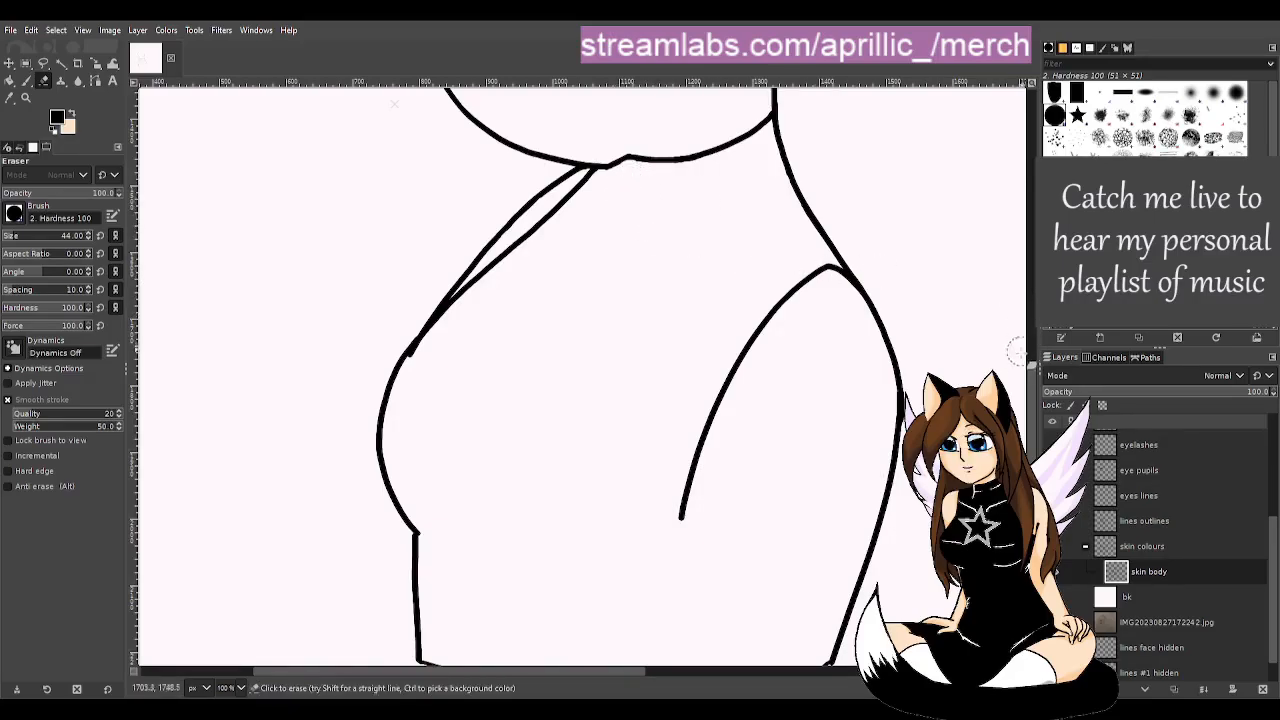
- Erase the inner shoulder line below the chin and the inner arm line, keeping the outer body contour intact
{"action": "mouse_move", "coordinate": [1032, 399]}
{"action": "left_mouse_down"}
{"action": "mouse_move", "coordinate": [1032, 277]}
{"action": "mouse_move", "coordinate": [1032, 402]}
{"action": "left_mouse_up"}
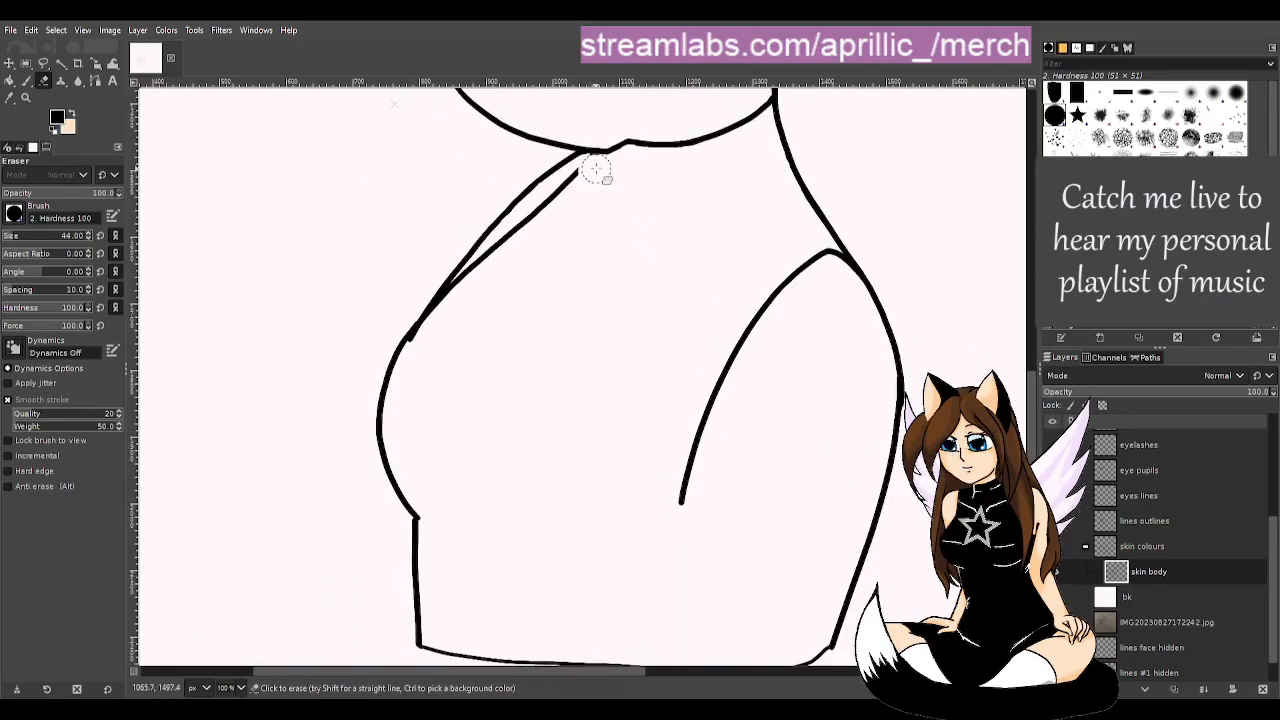
{"action": "mouse_move", "coordinate": [596, 172]}
{"action": "left_mouse_down"}
{"action": "mouse_move", "coordinate": [481, 271]}
{"action": "mouse_move", "coordinate": [449, 323]}
{"action": "mouse_move", "coordinate": [471, 283]}
{"action": "mouse_move", "coordinate": [451, 300]}
{"action": "mouse_move", "coordinate": [416, 376]}
{"action": "mouse_move", "coordinate": [420, 337]}
{"action": "mouse_move", "coordinate": [443, 309]}
{"action": "mouse_move", "coordinate": [417, 357]}
{"action": "mouse_move", "coordinate": [446, 327]}
{"action": "mouse_move", "coordinate": [434, 360]}
{"action": "mouse_move", "coordinate": [434, 329]}
{"action": "mouse_move", "coordinate": [496, 254]}
{"action": "left_mouse_up"}
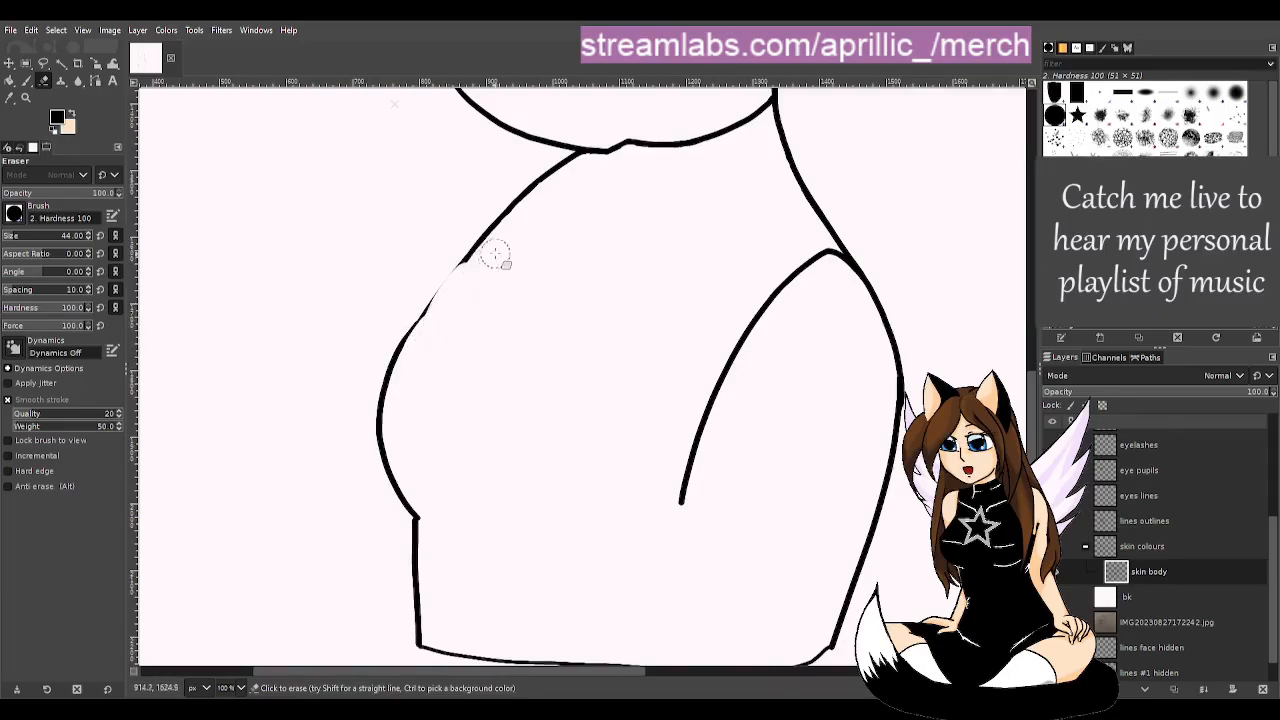
{"action": "key", "text": "ctrl+z"}
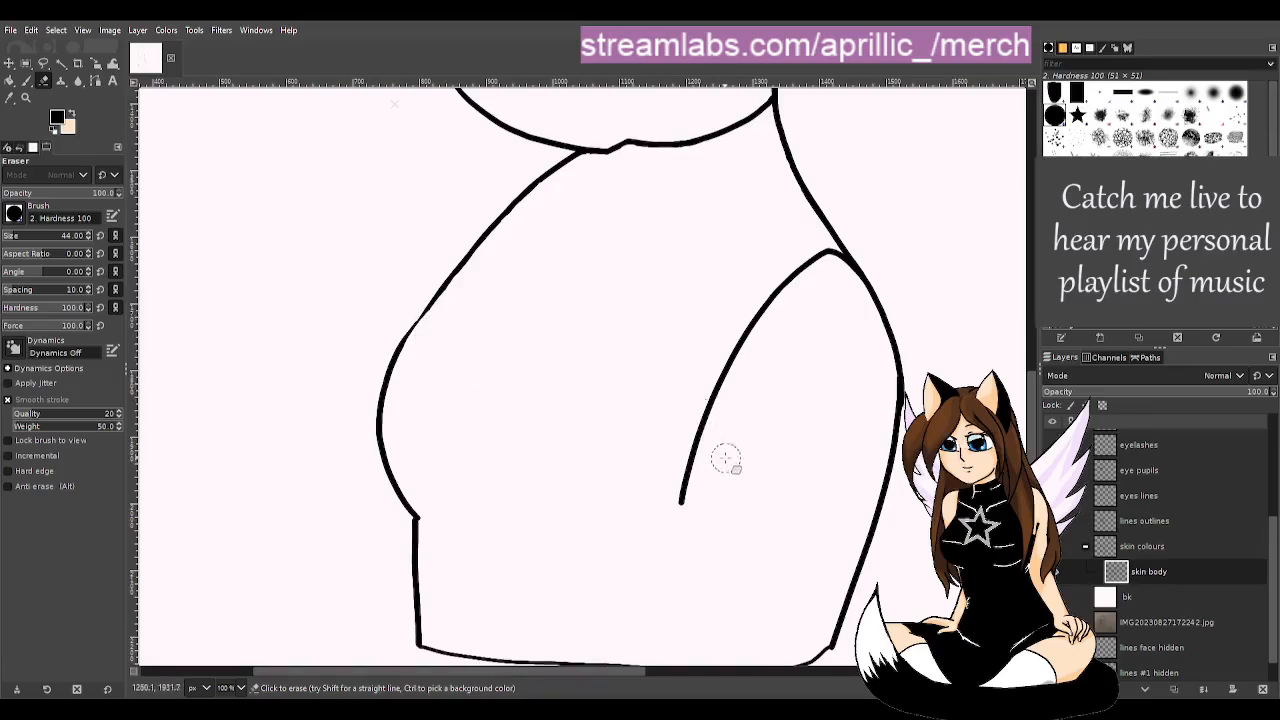
{"action": "scroll", "coordinate": [1036, 377], "scroll_direction": "down", "scroll_amount": 3}
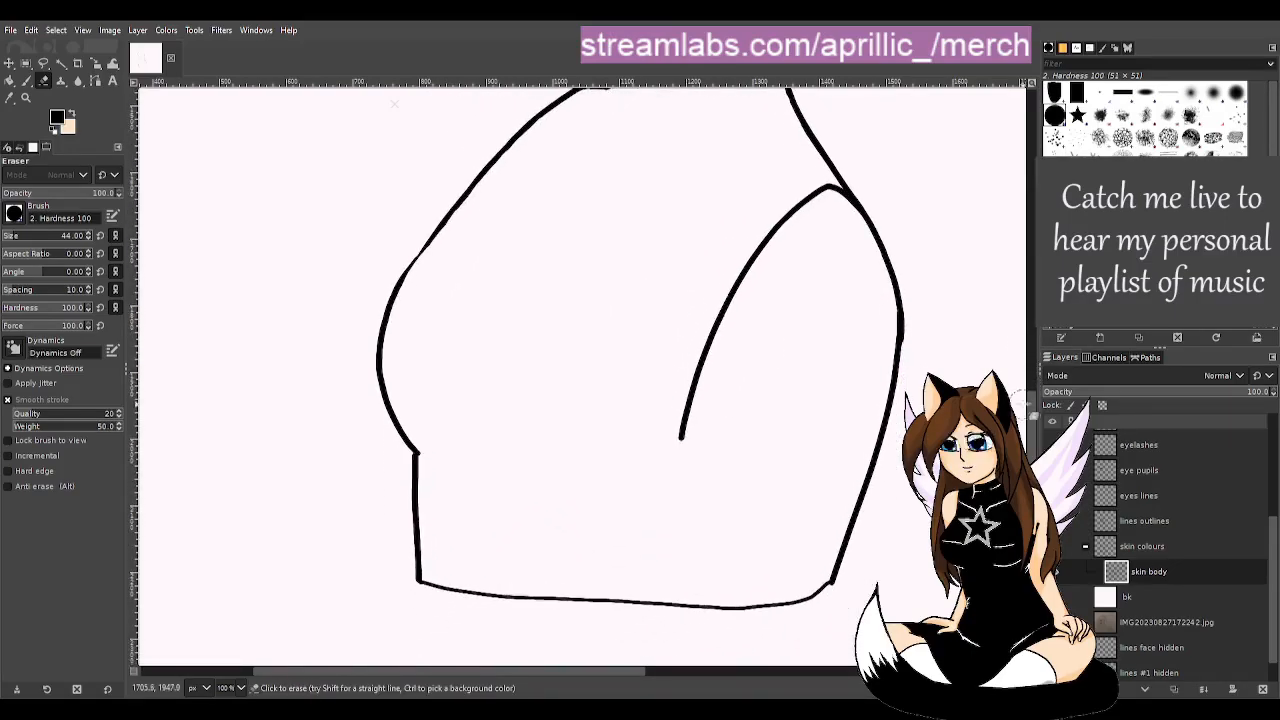
{"action": "mouse_move", "coordinate": [838, 208]}
{"action": "left_mouse_down"}
{"action": "mouse_move", "coordinate": [829, 200]}
{"action": "mouse_move", "coordinate": [691, 360]}
{"action": "mouse_move", "coordinate": [681, 442]}
{"action": "left_mouse_up"}
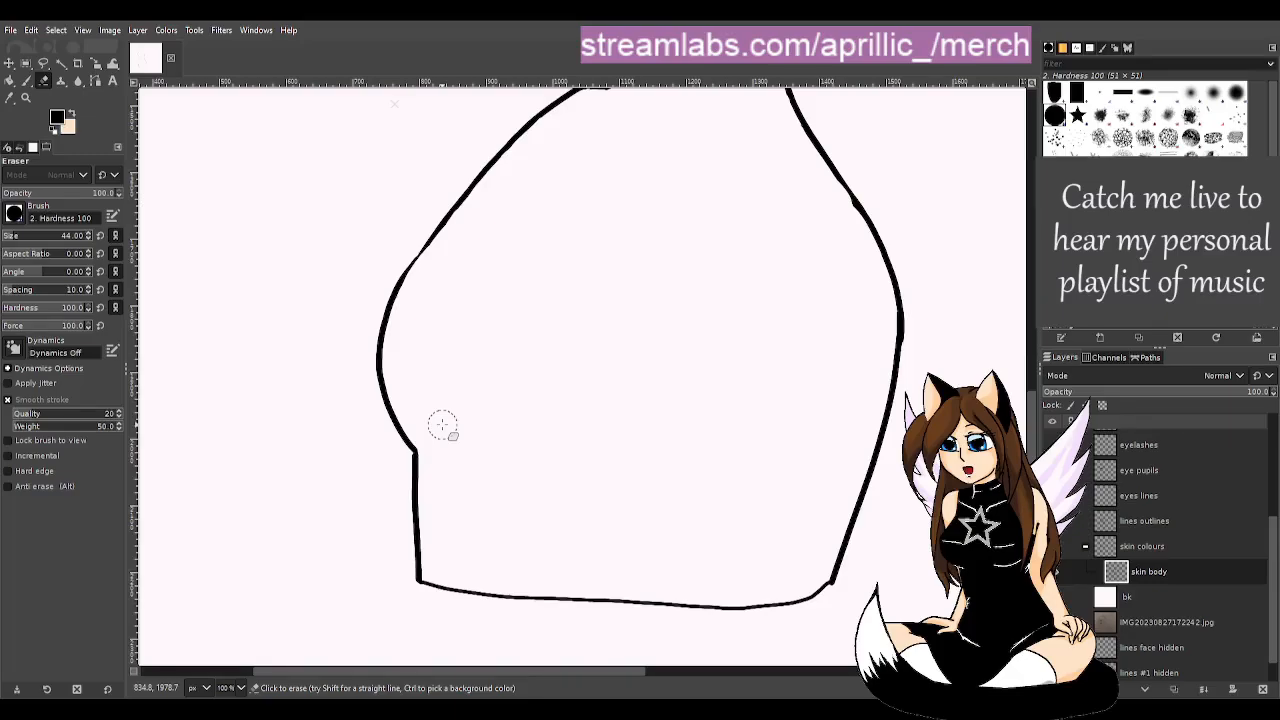
- Duplicate the cleaned skin body layer within the skin colours group
{"action": "key", "text": "u"}
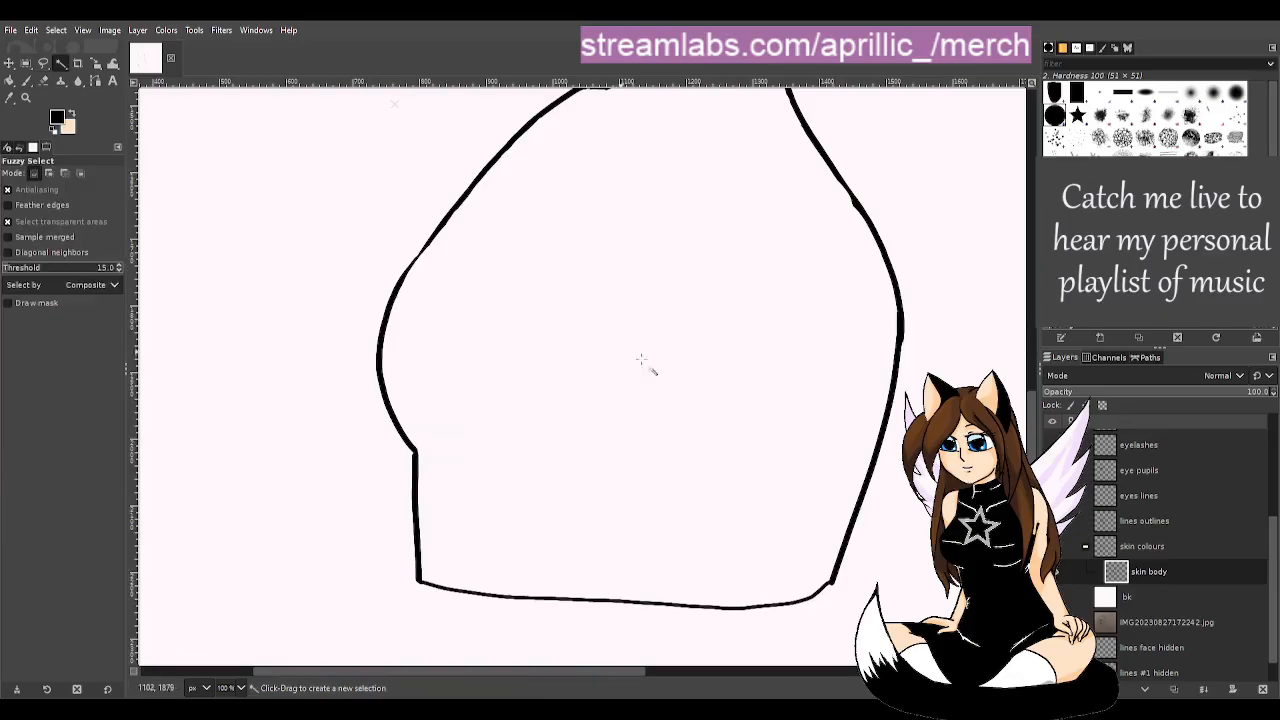
{"action": "scroll", "coordinate": [849, 409], "scroll_direction": "up", "scroll_amount": 5}
{"action": "scroll", "coordinate": [870, 440], "scroll_direction": "down", "scroll_amount": 2}
{"action": "scroll", "coordinate": [878, 448], "scroll_direction": "down", "scroll_amount": 2, "text": "ctrl"}
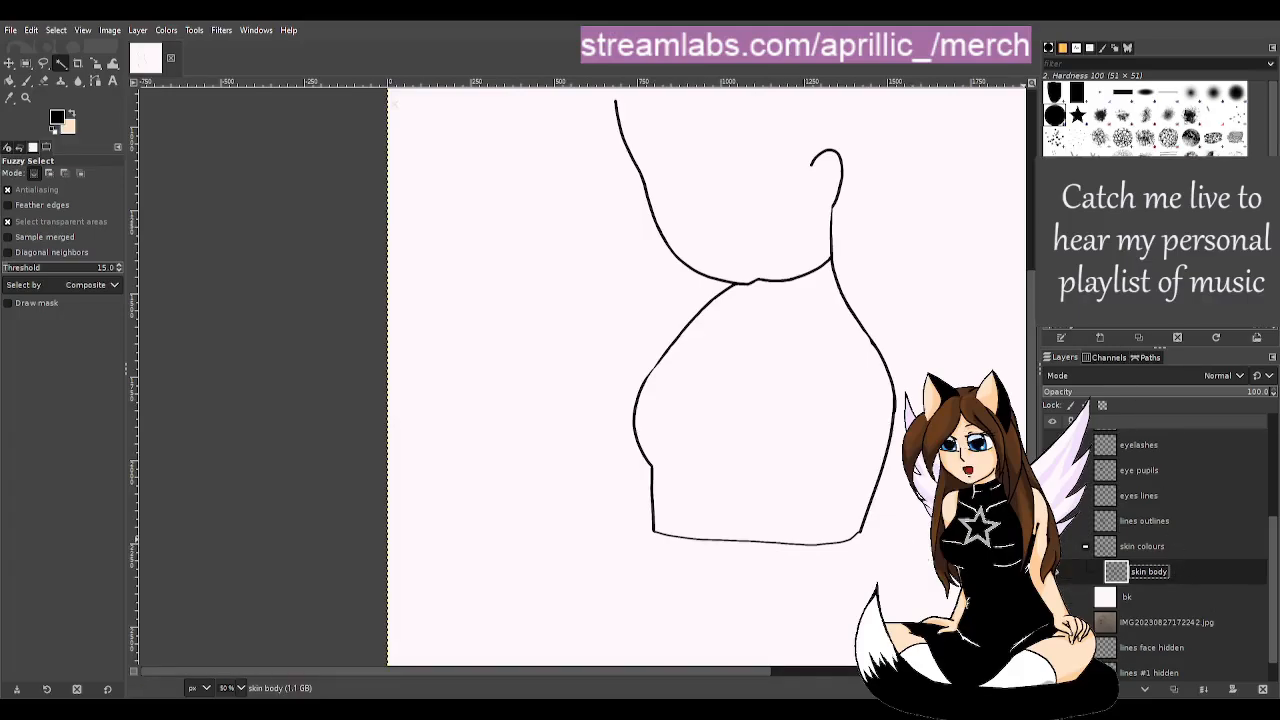
{"action": "key", "text": "ctrl+shift+d"}
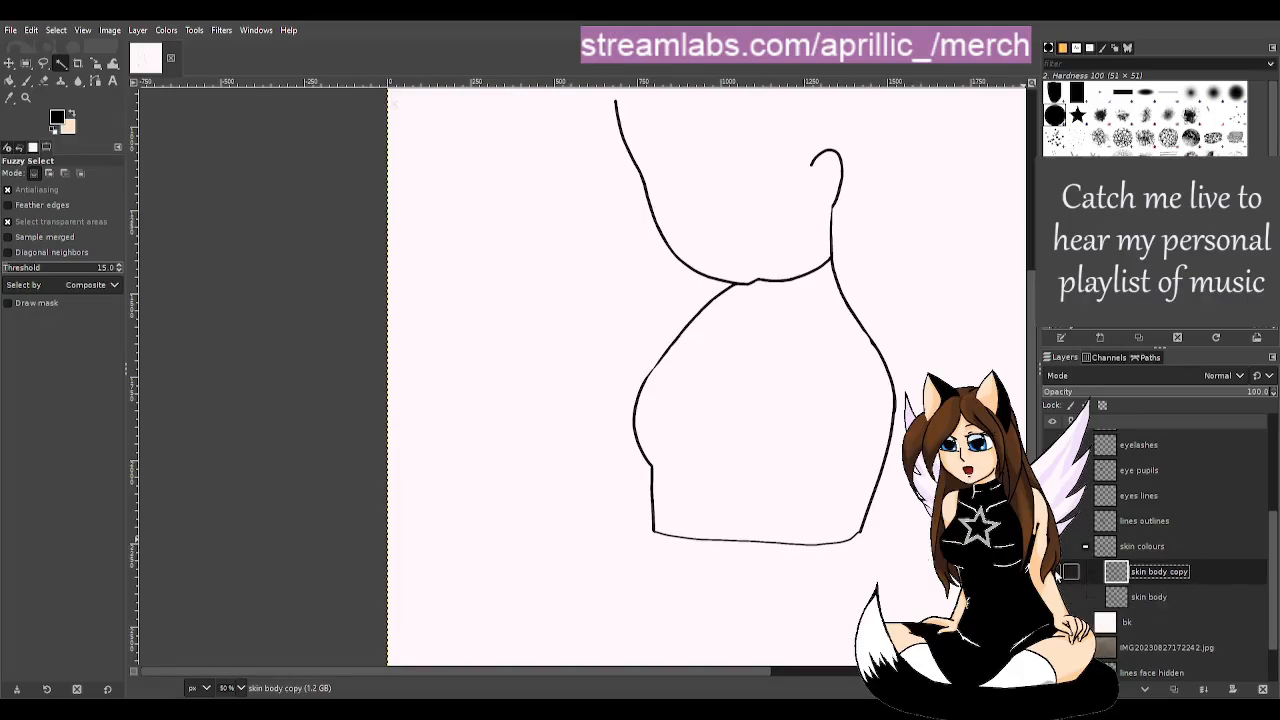
- Show the lines outlines layer and lower its opacity to about 47.2
{"action": "left_click_drag", "start_coordinate": [748, 676], "coordinate": [960, 676]}
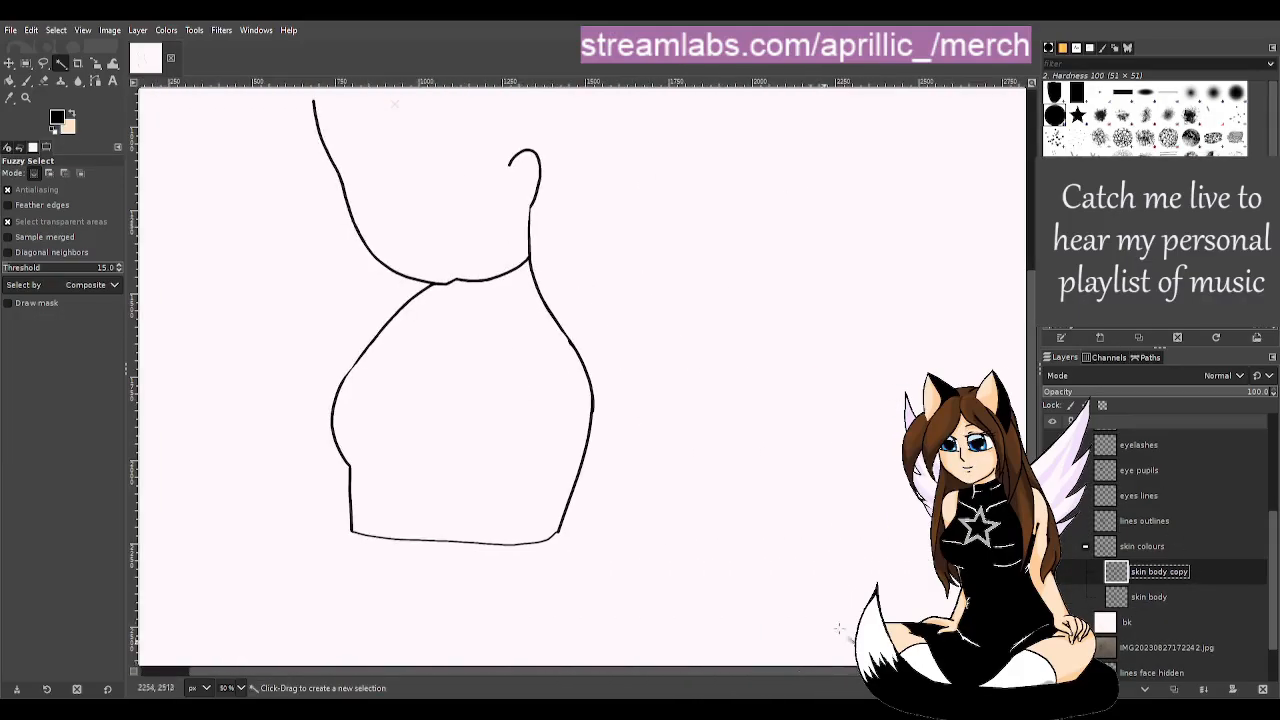
{"action": "left_click", "coordinate": [1074, 520]}
{"action": "left_click", "coordinate": [1140, 521]}
{"action": "left_click_drag", "start_coordinate": [1142, 393], "coordinate": [1150, 397]}
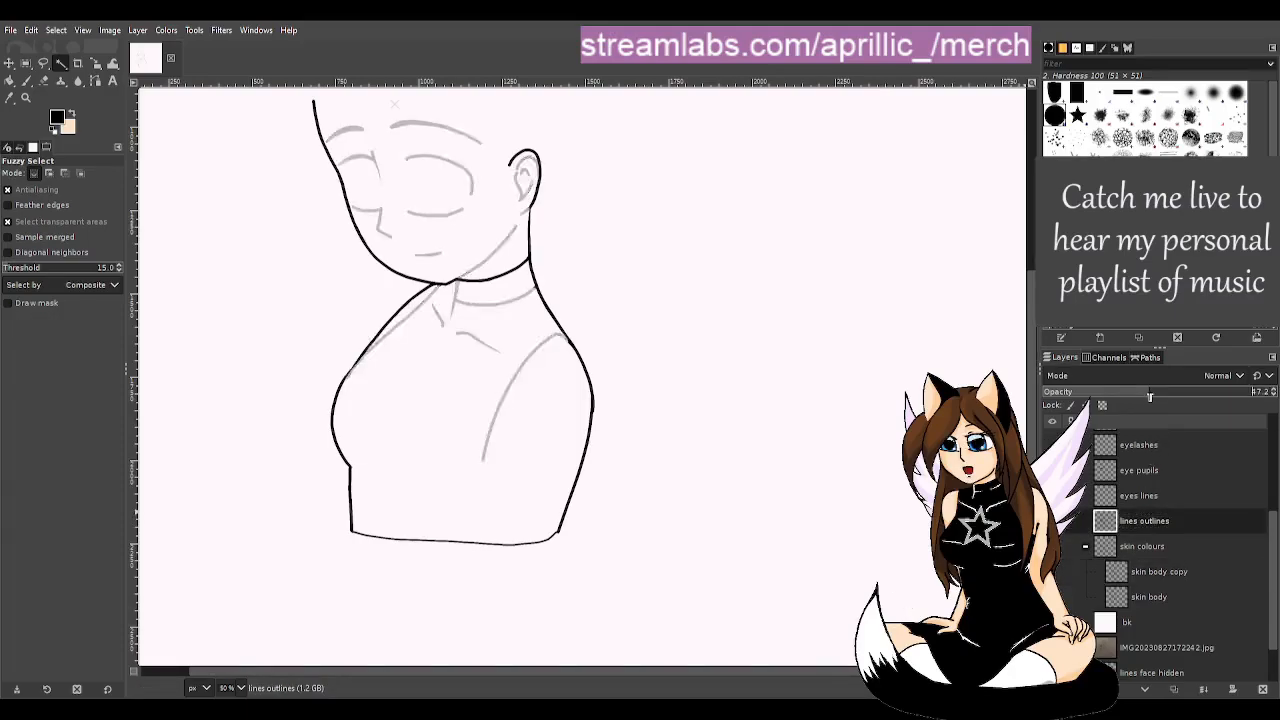
- Fill the original skin body layer with the light skin colour using Bucket Fill
{"action": "double_click", "coordinate": [1160, 598]}
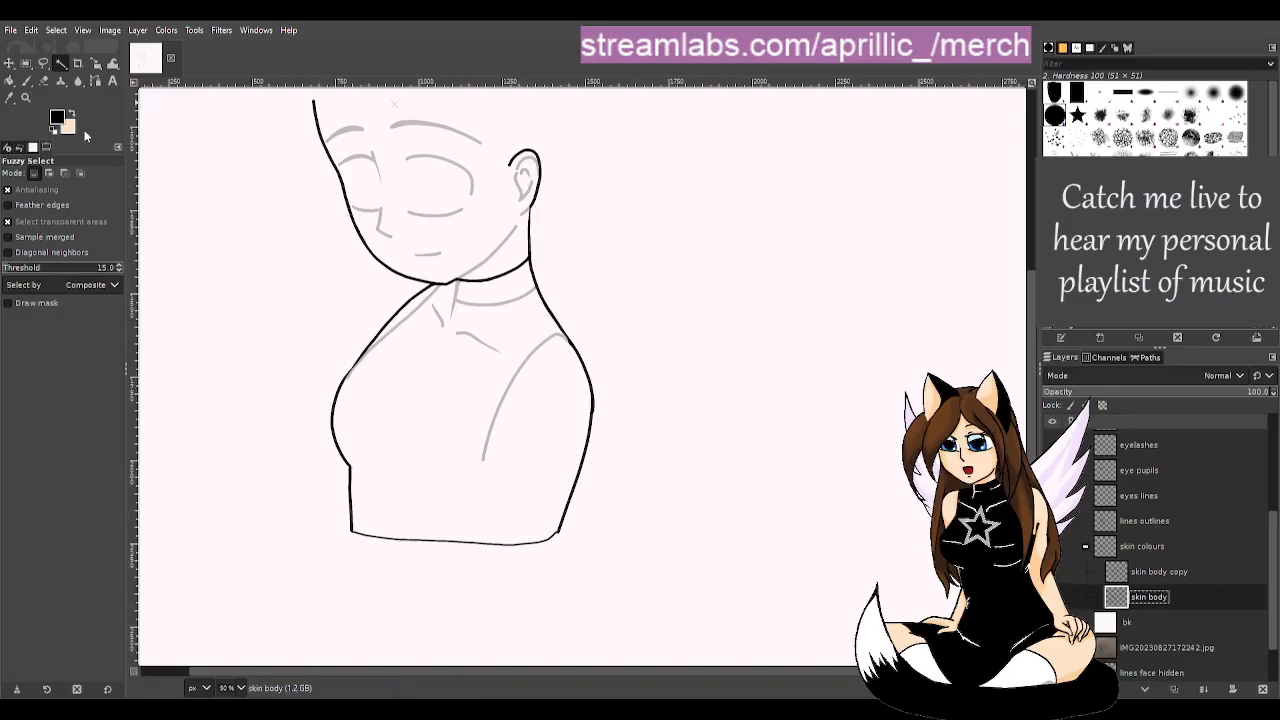
{"action": "left_click", "coordinate": [10, 80]}
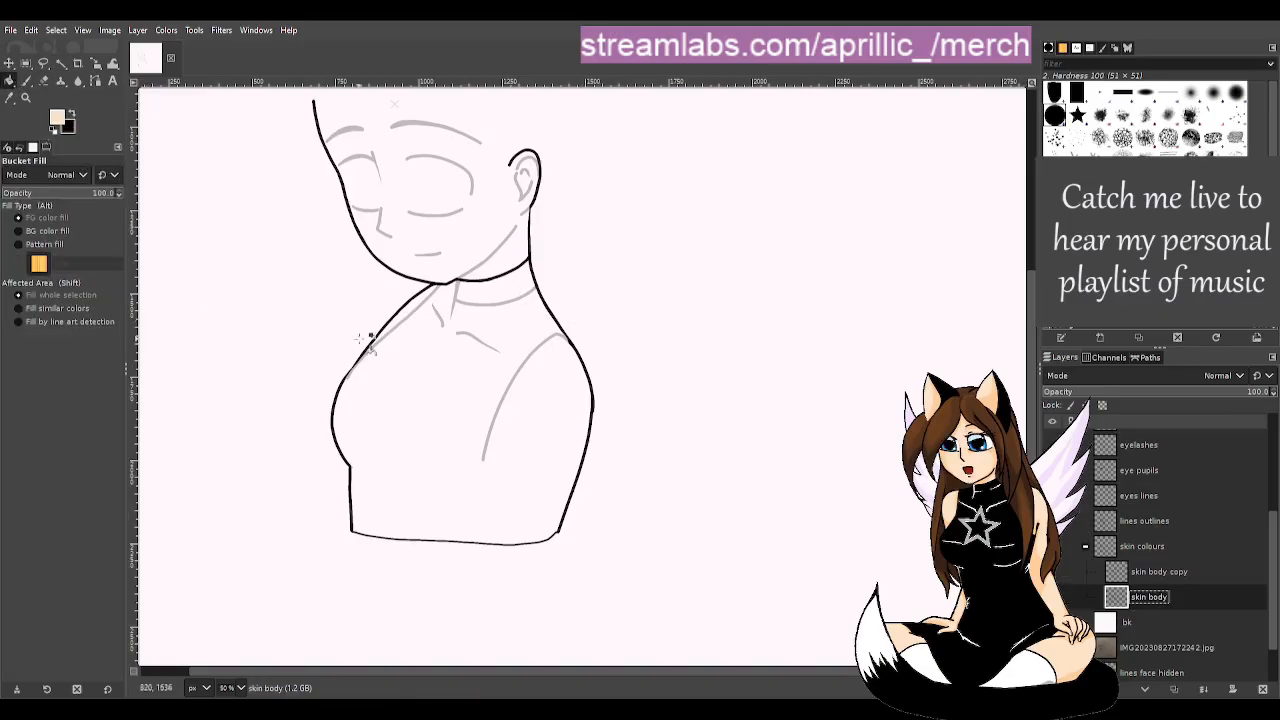
{"action": "left_click", "coordinate": [458, 368]}
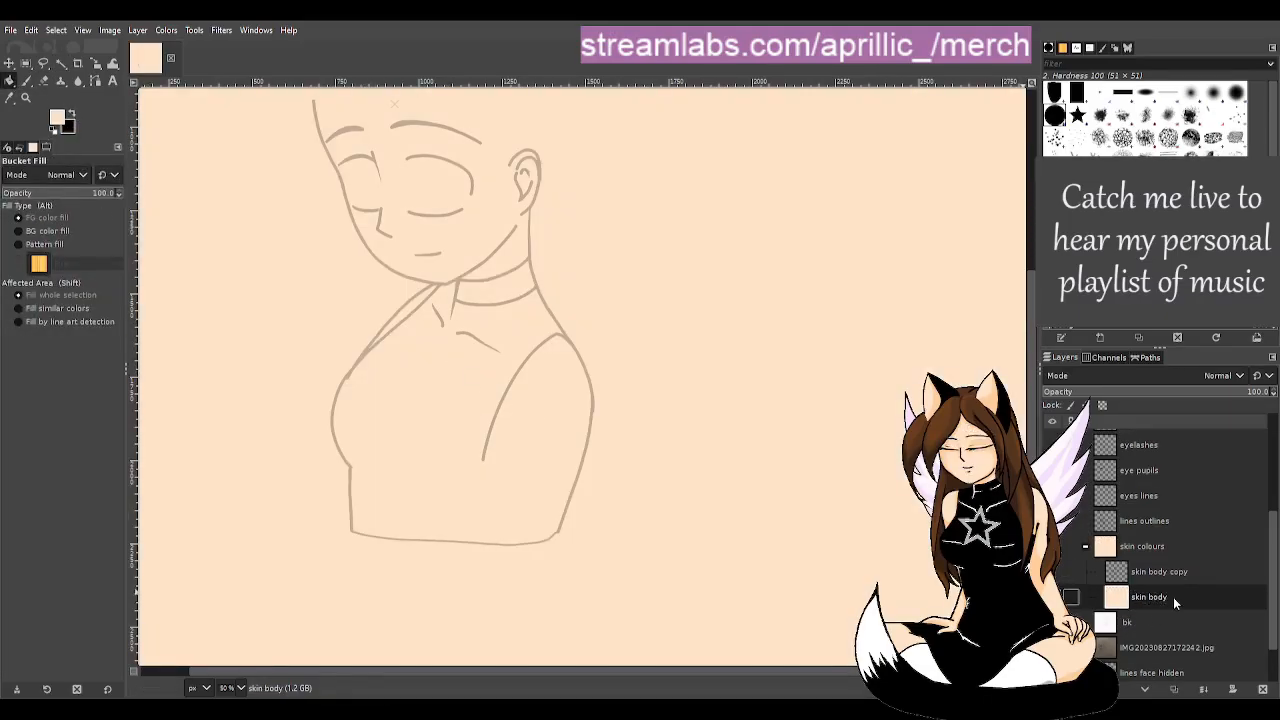
- Undo the skin colour fill on the skin body layer, and toggle the outline and body layers to compare their contours
{"action": "key", "text": "ctrl+z"}
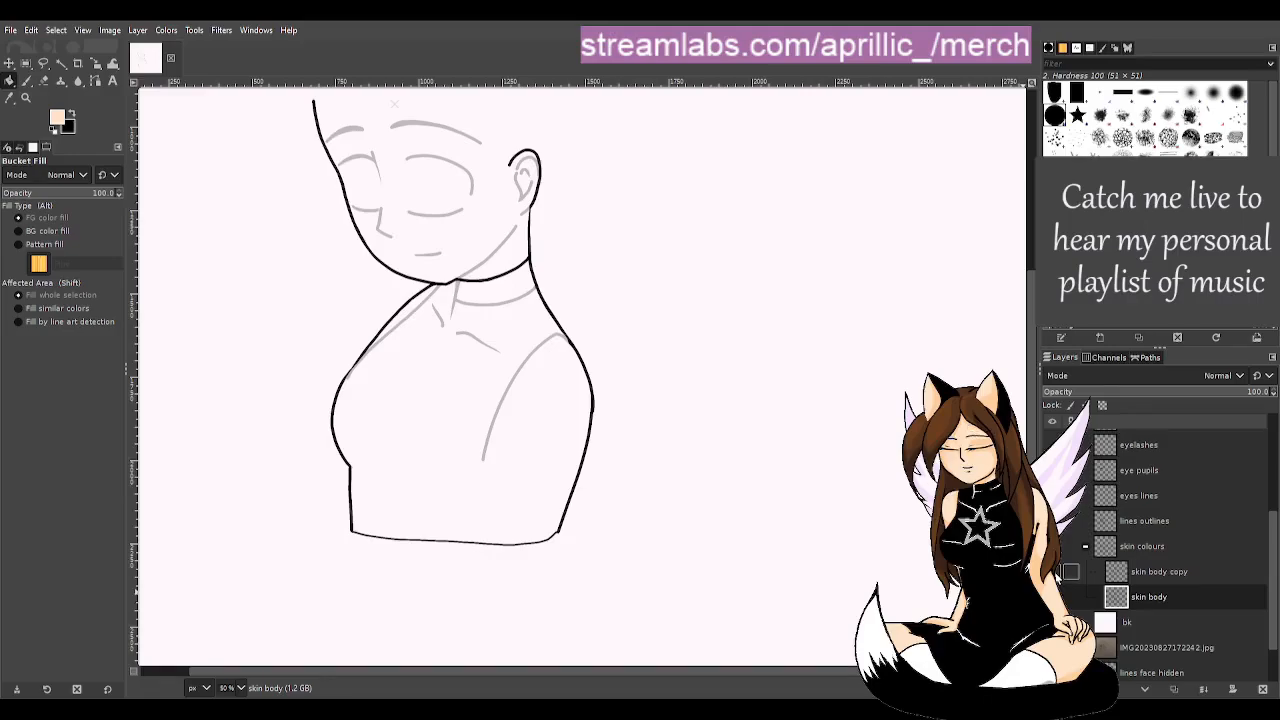
{"action": "left_click", "coordinate": [1052, 521]}
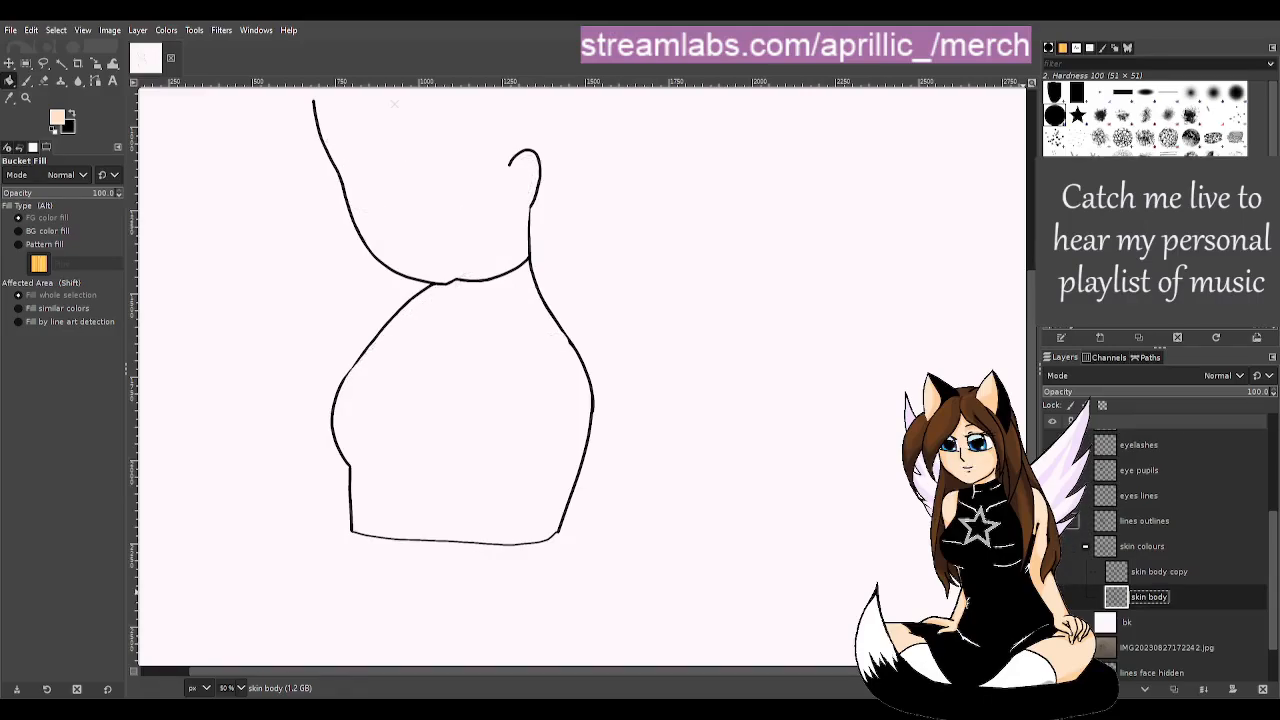
{"action": "left_click", "coordinate": [1052, 521]}
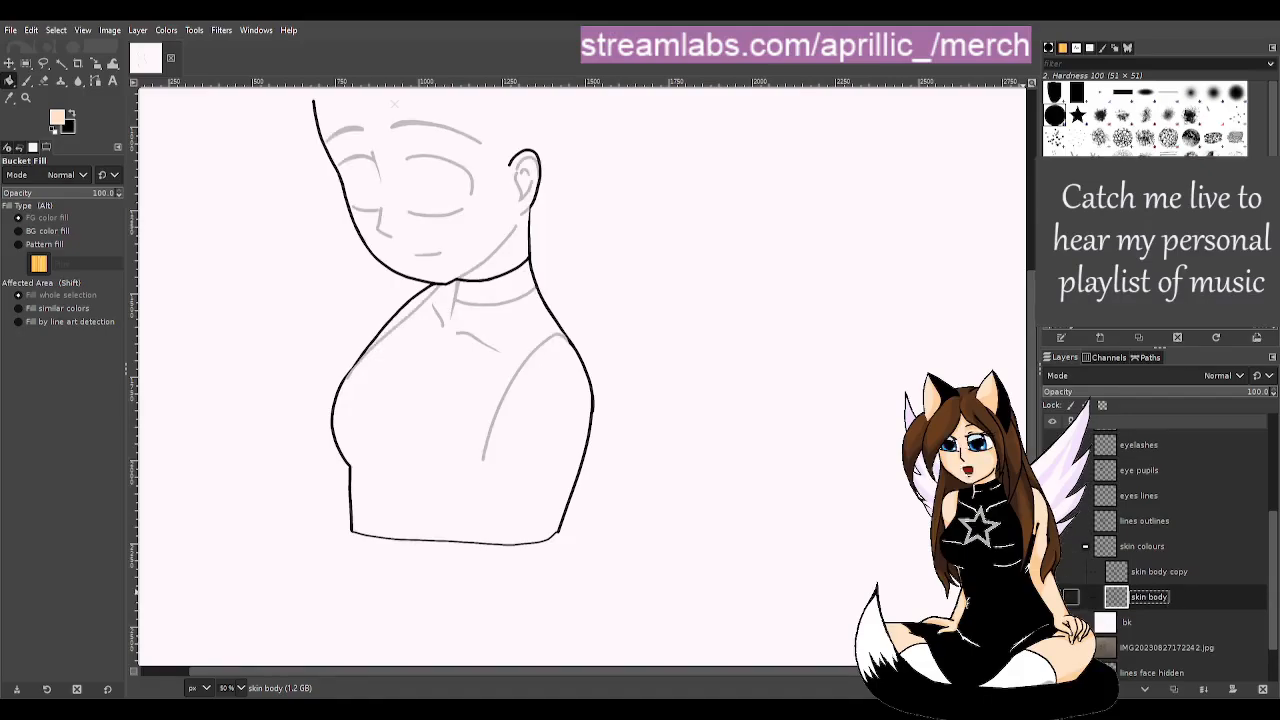
{"action": "left_click", "coordinate": [1052, 597]}
{"action": "left_click", "coordinate": [1052, 597]}
- Inspect the skin body contour from the ear to the bottom edge for gaps, with the lines outlines layer hidden
{"action": "scroll", "coordinate": [400, 346], "scroll_direction": "up", "scroll_amount": 3}
{"action": "scroll", "coordinate": [908, 258], "scroll_direction": "up", "scroll_amount": 2}
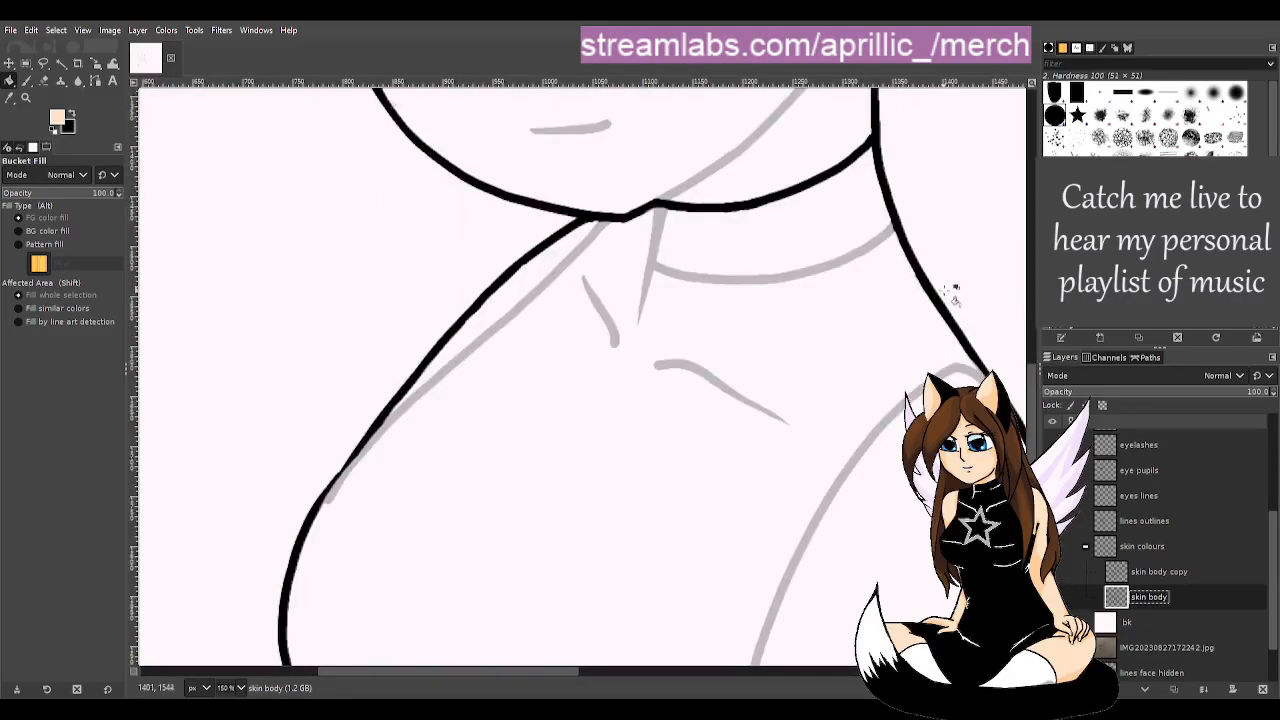
{"action": "scroll", "coordinate": [950, 295], "scroll_direction": "down", "scroll_amount": 5}
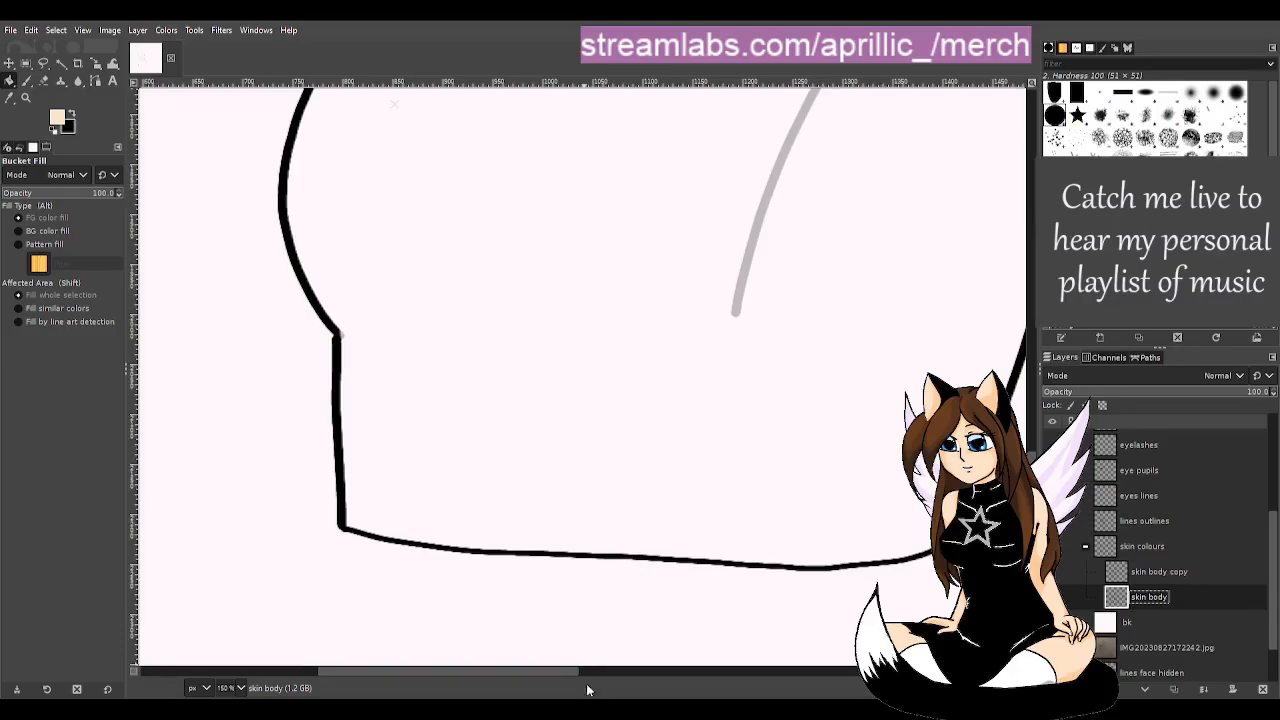
{"action": "left_click_drag", "start_coordinate": [564, 674], "coordinate": [608, 678]}
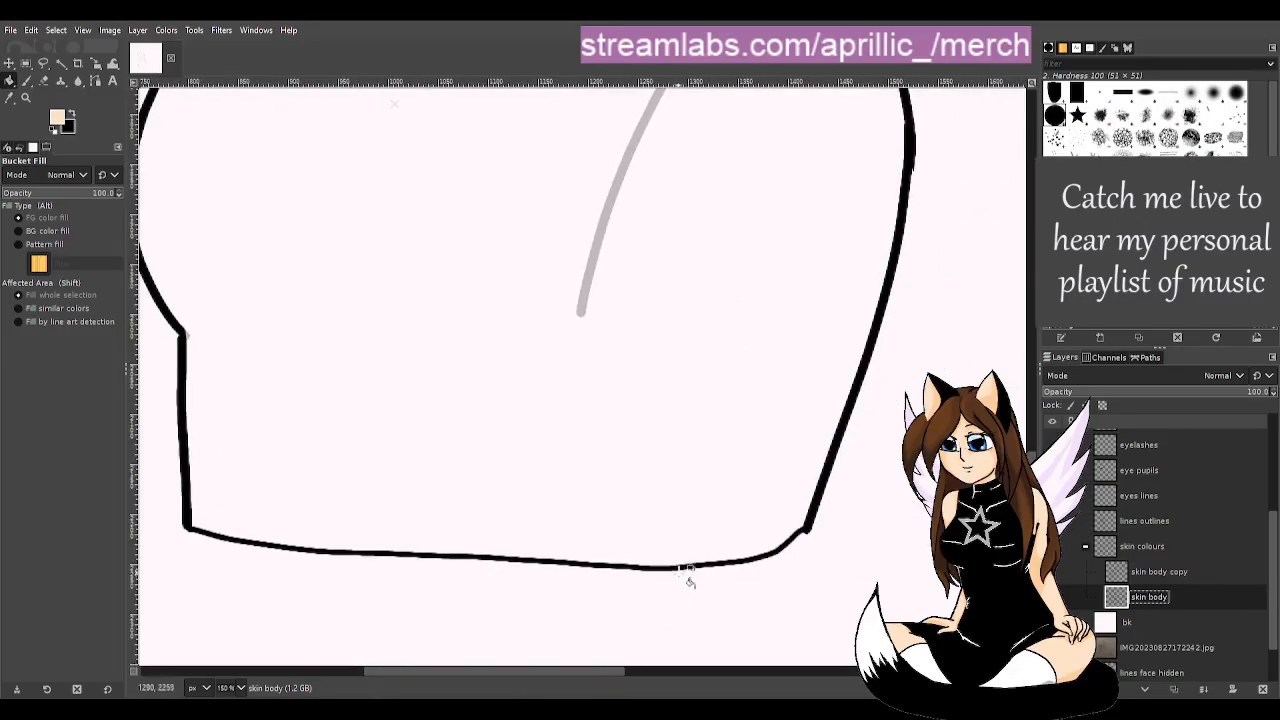
{"action": "scroll", "coordinate": [683, 569], "scroll_direction": "up", "scroll_amount": 2}
{"action": "scroll", "coordinate": [690, 568], "scroll_direction": "up", "scroll_amount": 3}
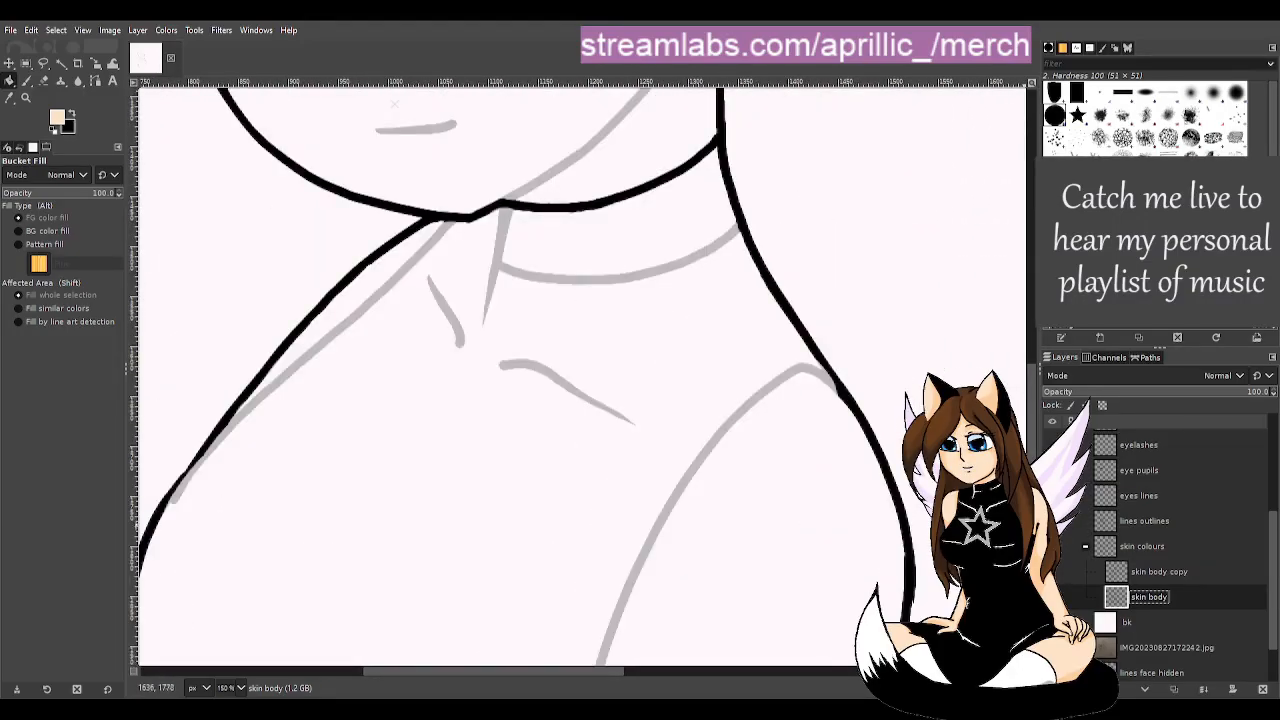
{"action": "left_click", "coordinate": [1052, 673]}
{"action": "scroll", "coordinate": [749, 485], "scroll_direction": "up", "scroll_amount": 5}
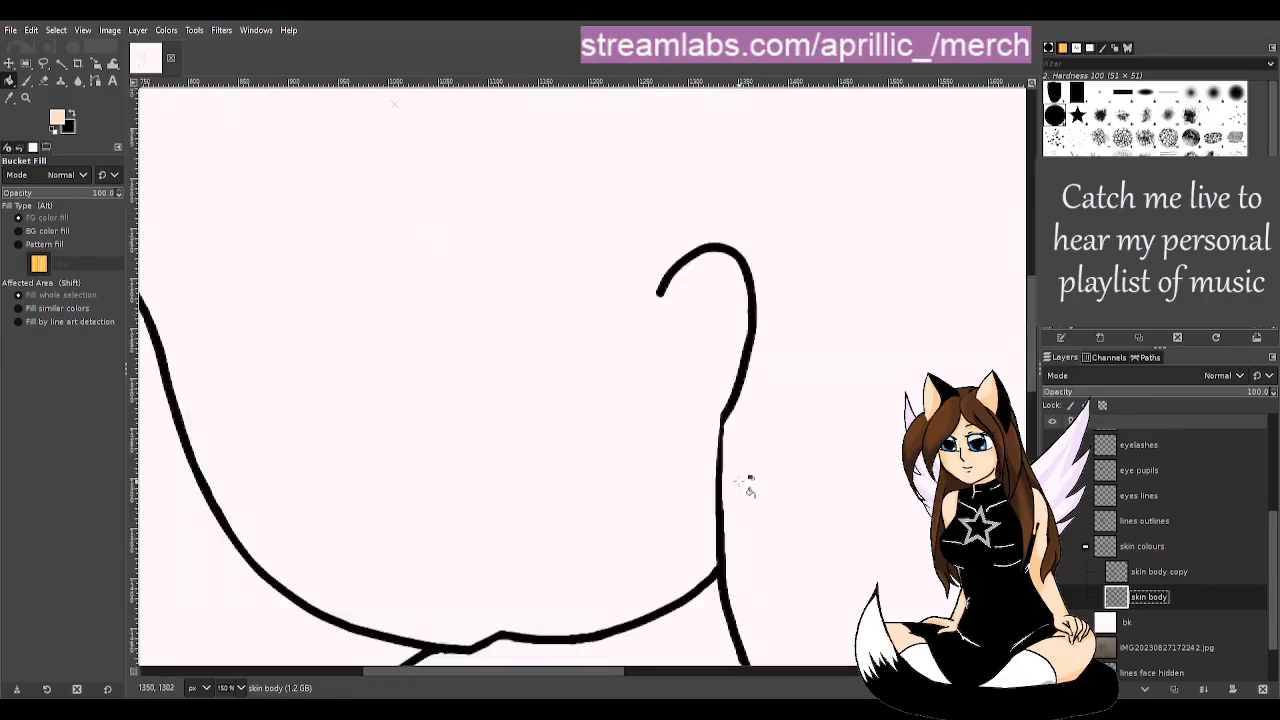
{"action": "scroll", "coordinate": [749, 485], "scroll_direction": "down", "scroll_amount": 5}
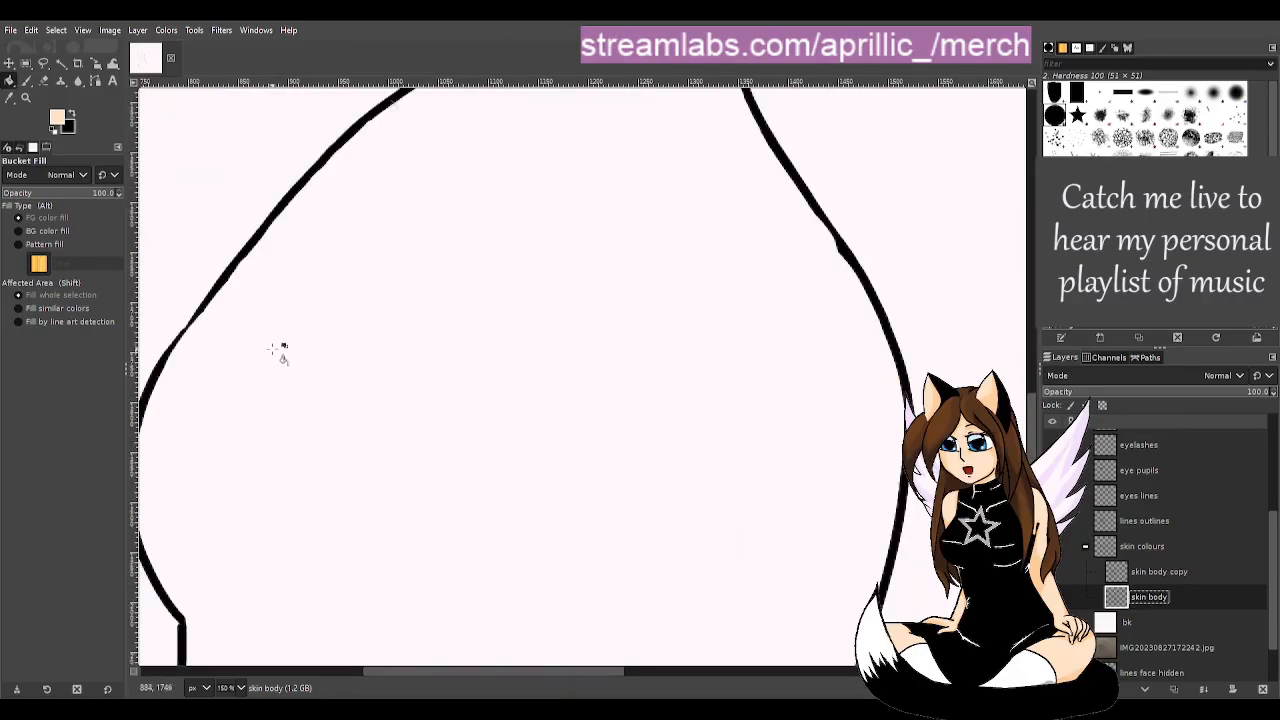
{"action": "scroll", "coordinate": [397, 430], "scroll_direction": "down", "scroll_amount": 4}
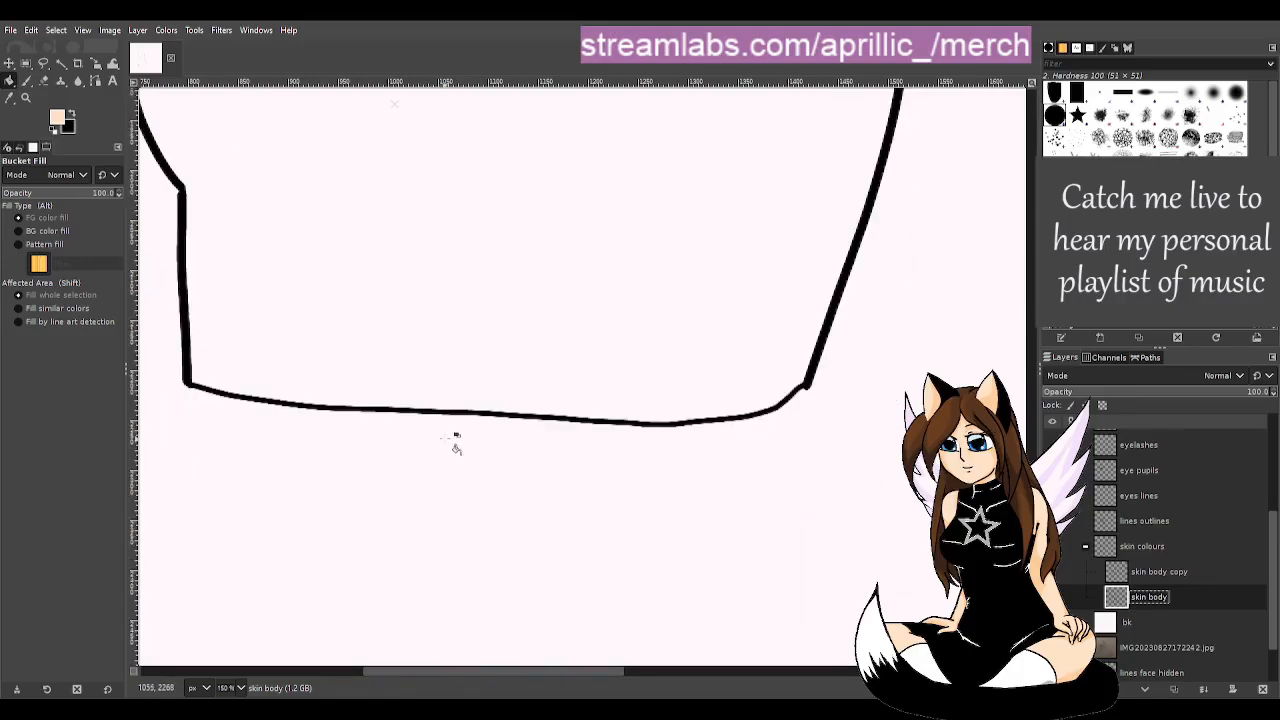
{"action": "scroll", "coordinate": [456, 447], "scroll_direction": "down", "scroll_amount": 3}
{"action": "left_click", "coordinate": [61, 63]}
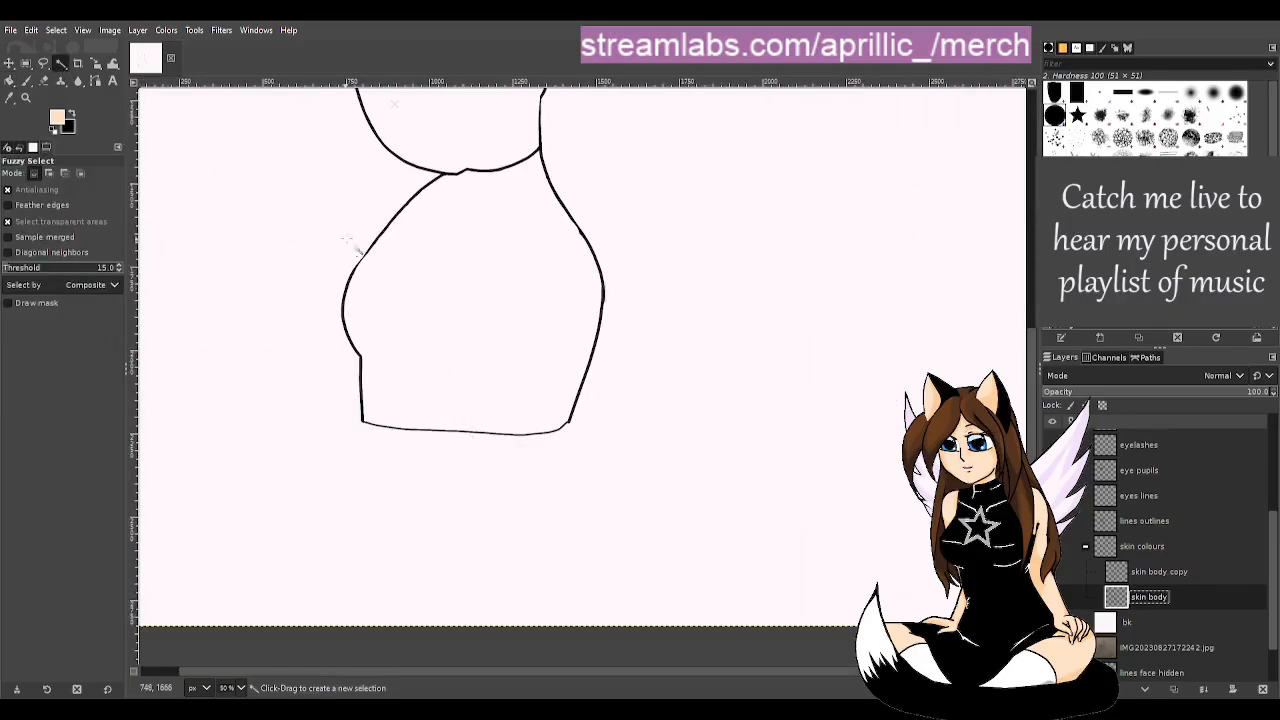
{"action": "left_click", "coordinate": [422, 203]}
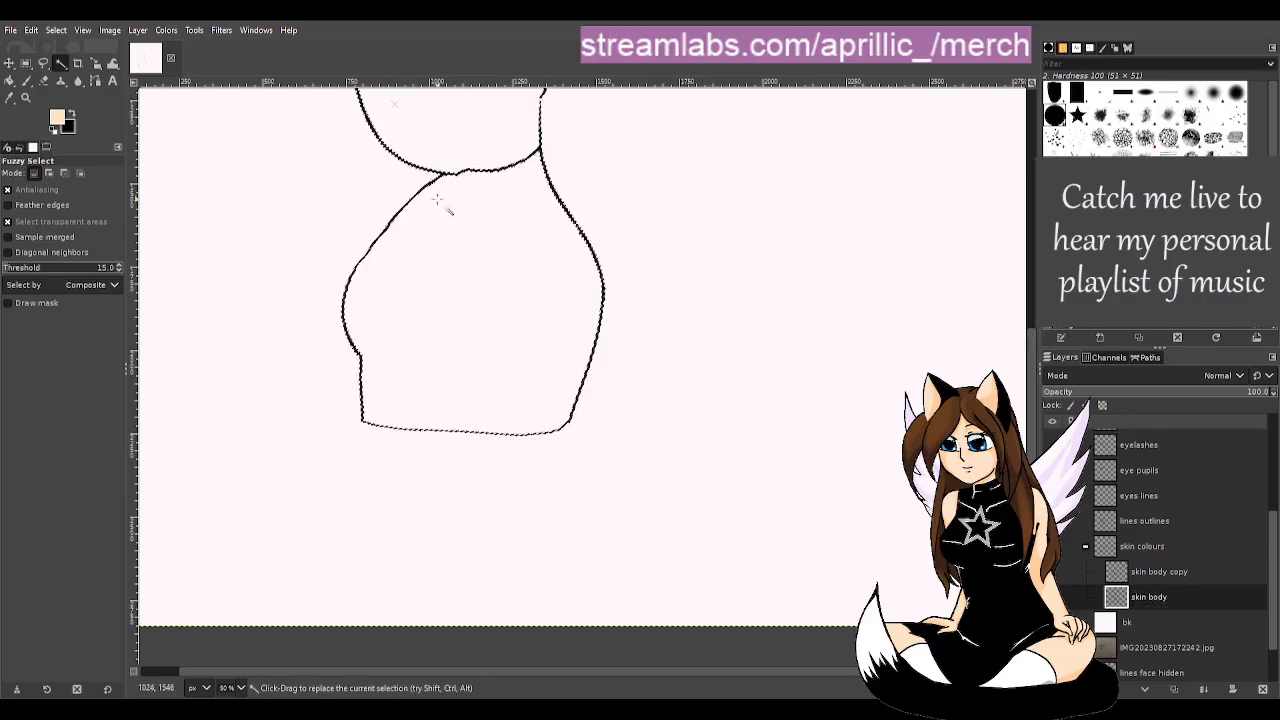
{"action": "scroll", "coordinate": [459, 243], "scroll_direction": "down", "scroll_amount": 3}
{"action": "scroll", "coordinate": [330, 170], "scroll_direction": "up", "scroll_amount": 3}
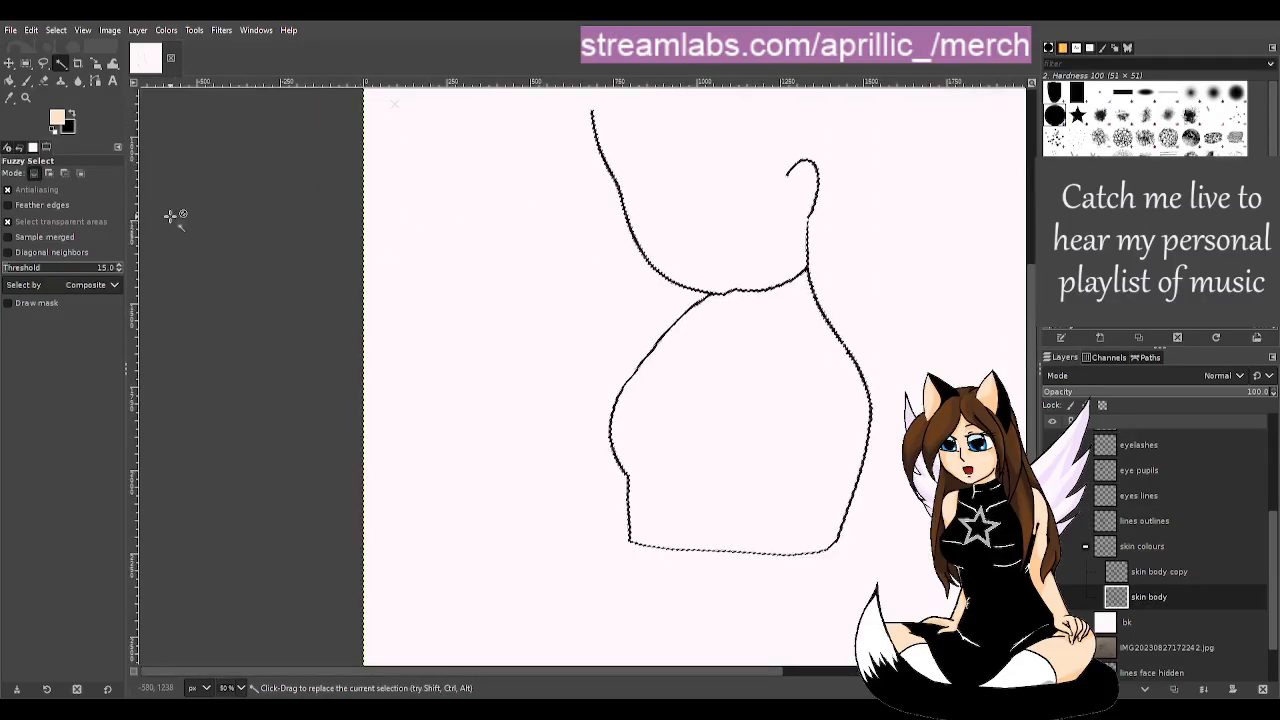
{"action": "key", "text": "ctrl+shift+a"}
{"action": "scroll", "coordinate": [835, 443], "scroll_direction": "up", "scroll_amount": 2}
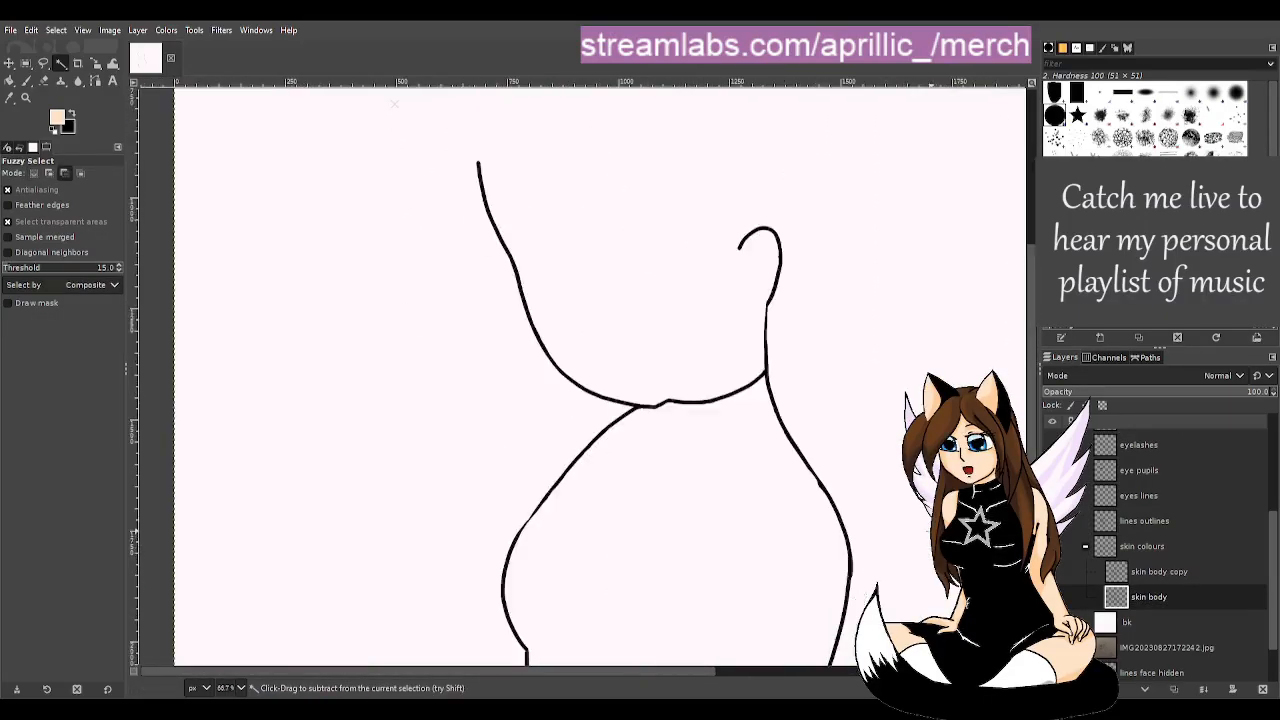
- Select the torso interior together with the connected contour lines on the skin body layer using Fuzzy Select
{"action": "left_click", "coordinate": [572, 344]}
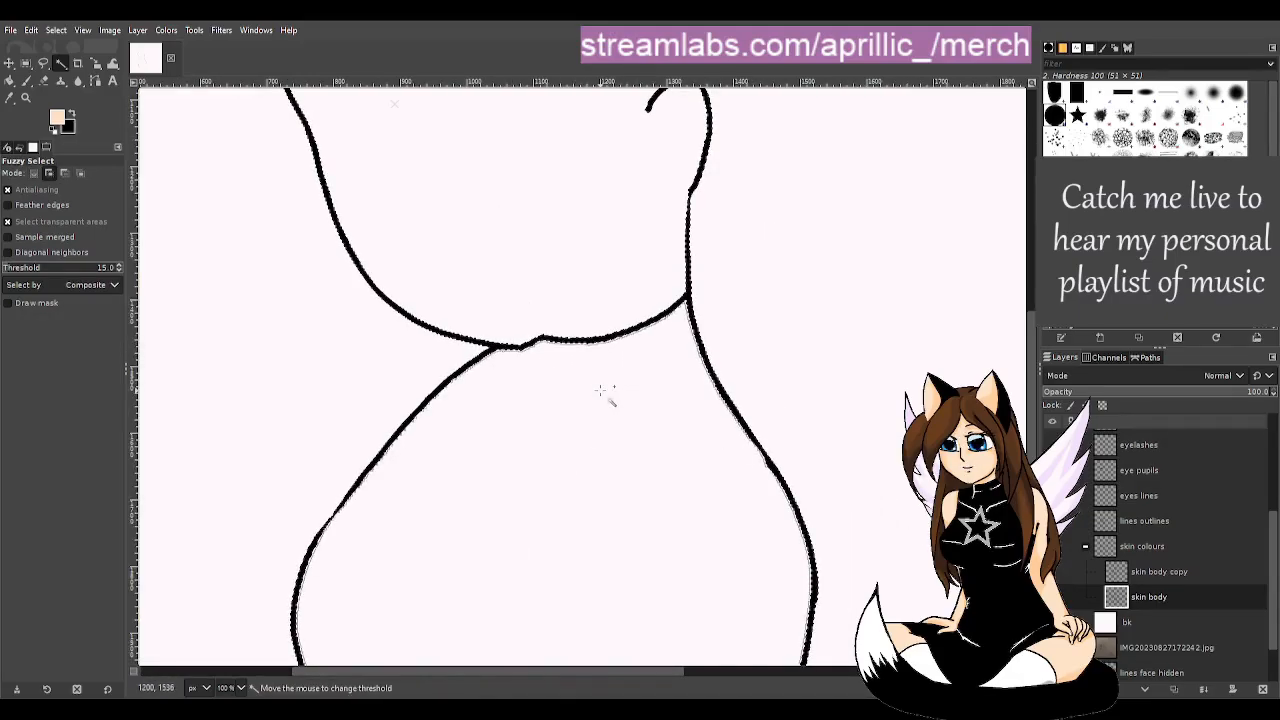
{"action": "scroll", "coordinate": [605, 395], "scroll_direction": "down", "scroll_amount": 5}
{"action": "scroll", "coordinate": [605, 395], "scroll_direction": "down", "scroll_amount": 3}
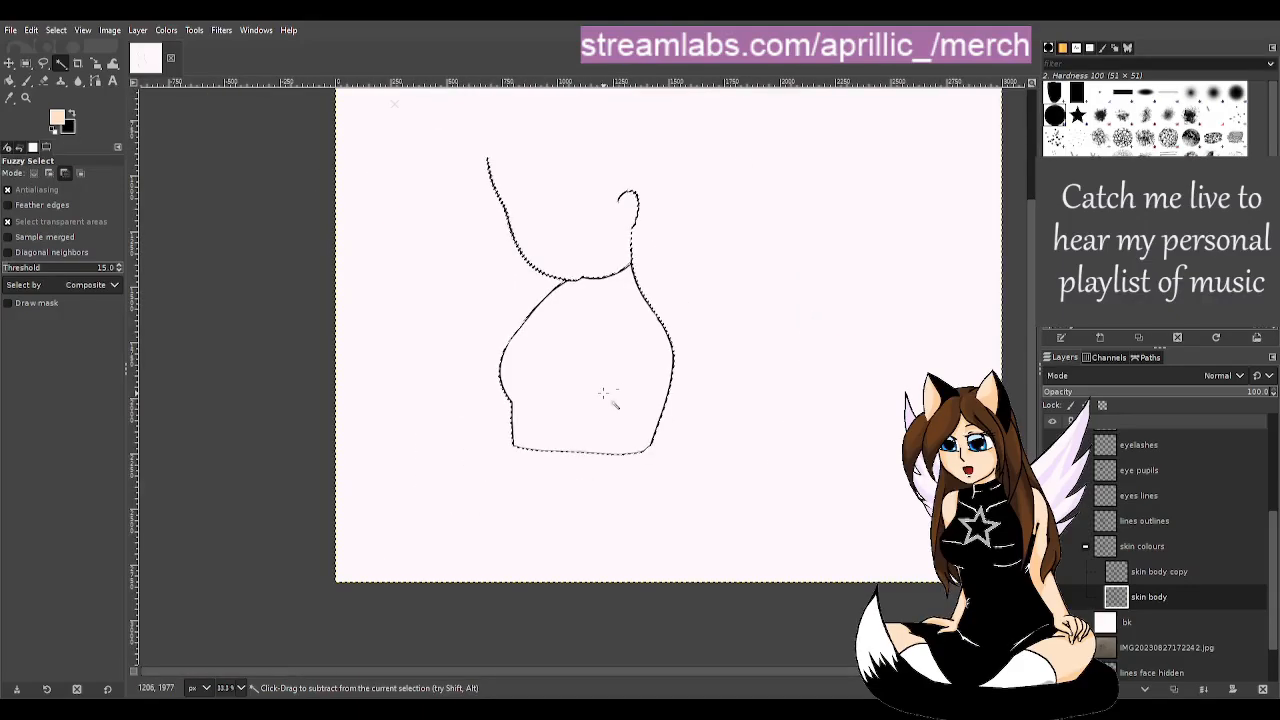
{"action": "scroll", "coordinate": [615, 394], "scroll_direction": "up", "scroll_amount": 2}
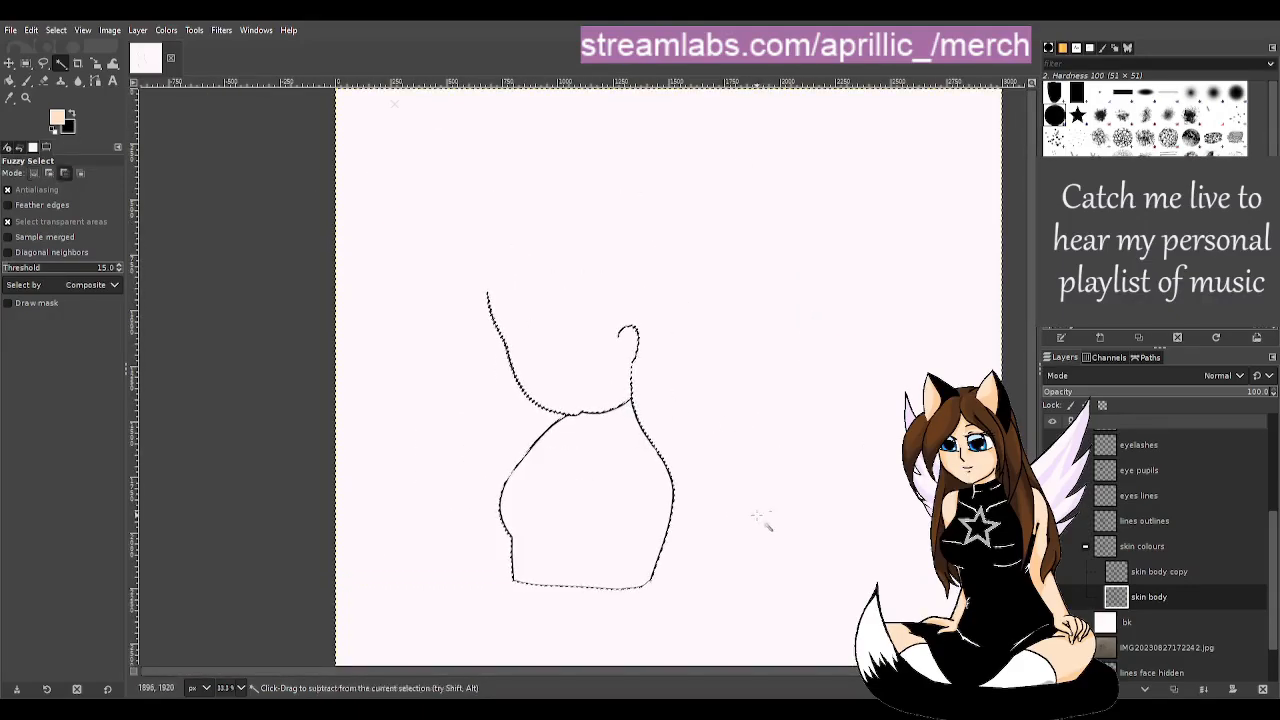
{"action": "scroll", "coordinate": [600, 515], "scroll_direction": "up", "scroll_amount": 3}
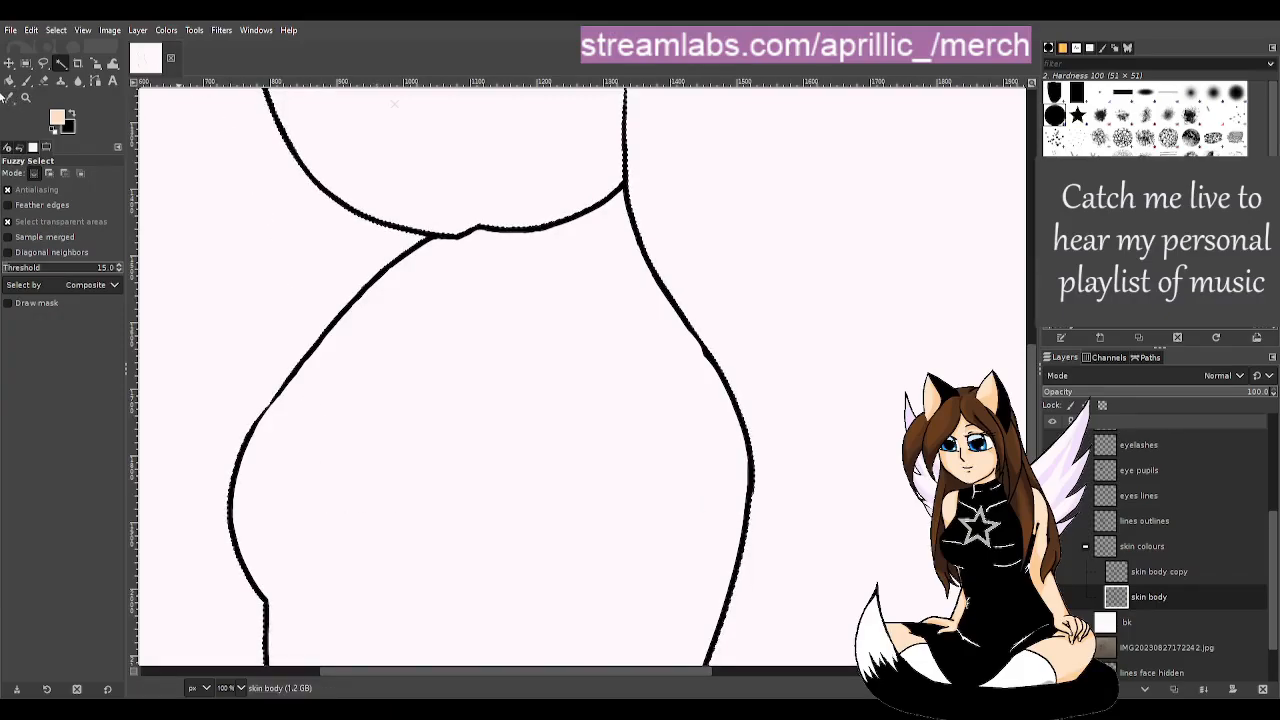
- Bucket fill the selected torso and contour lines with the light skin colour, and clear the selection
{"action": "left_click", "coordinate": [9, 80]}
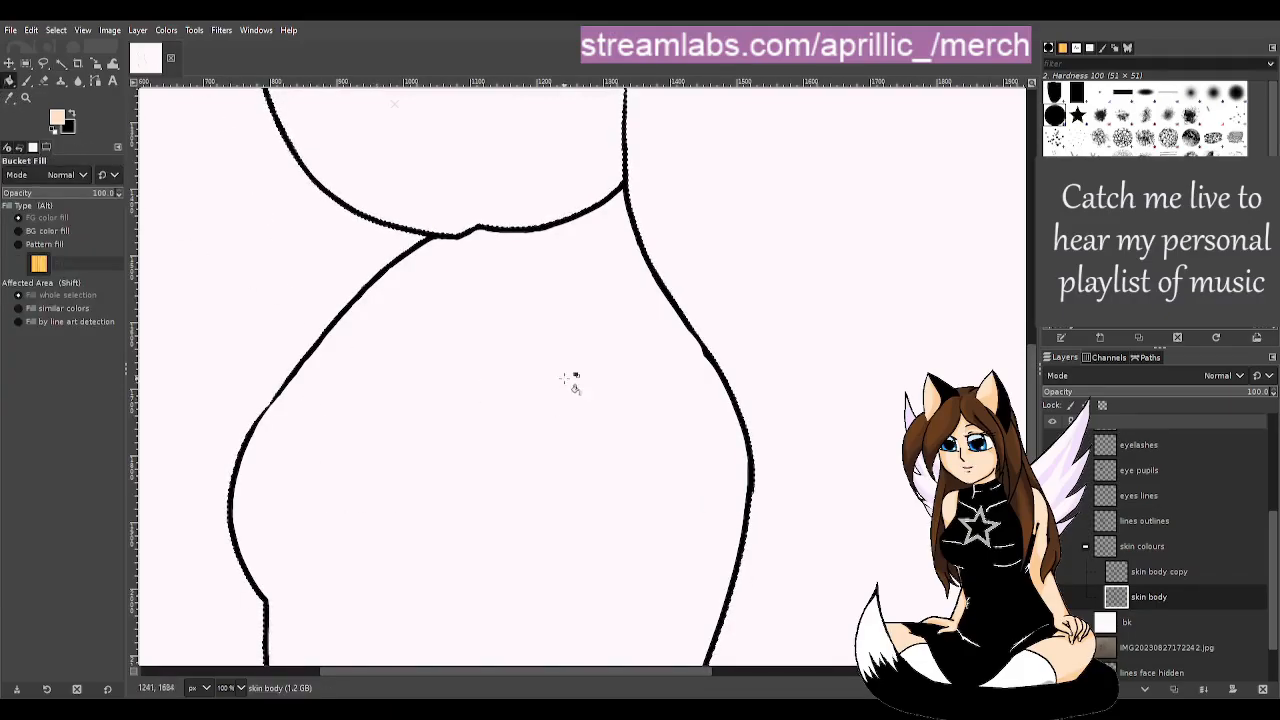
{"action": "left_click", "coordinate": [538, 334]}
{"action": "scroll", "coordinate": [543, 337], "scroll_direction": "down", "scroll_amount": 3}
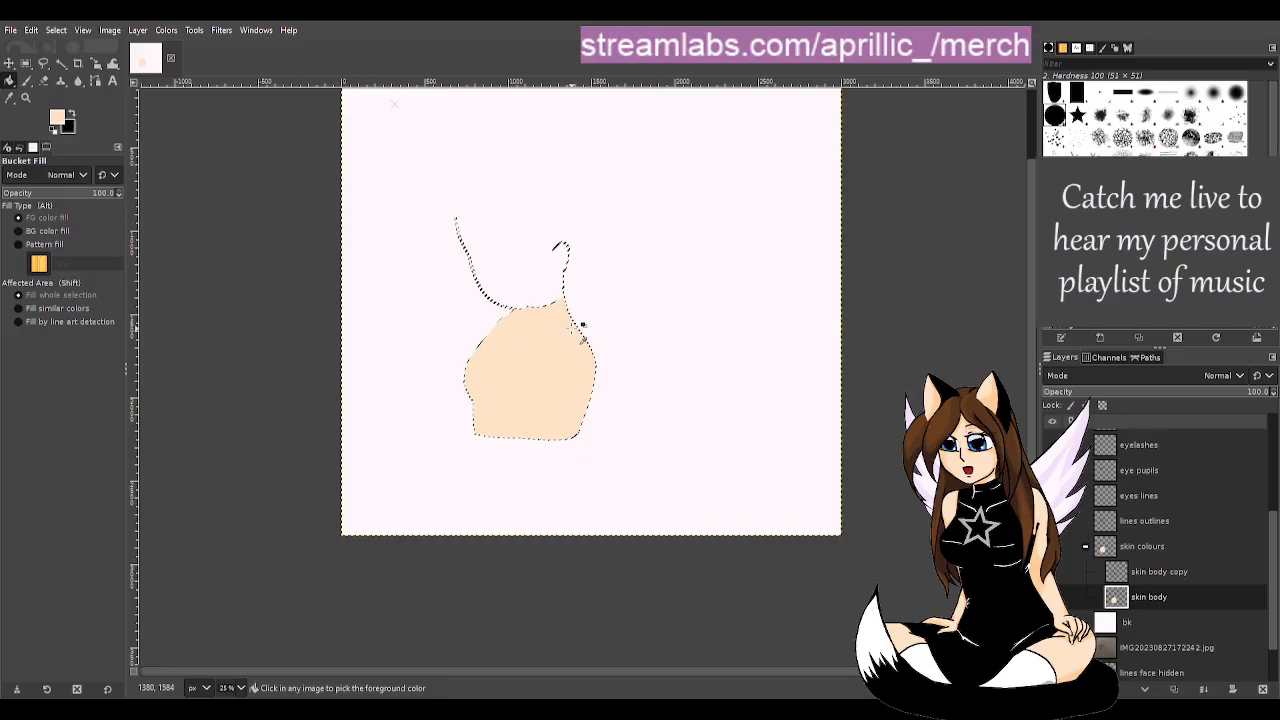
{"action": "scroll", "coordinate": [560, 300], "scroll_direction": "up", "scroll_amount": 1}
{"action": "scroll", "coordinate": [600, 345], "scroll_direction": "up", "scroll_amount": 1}
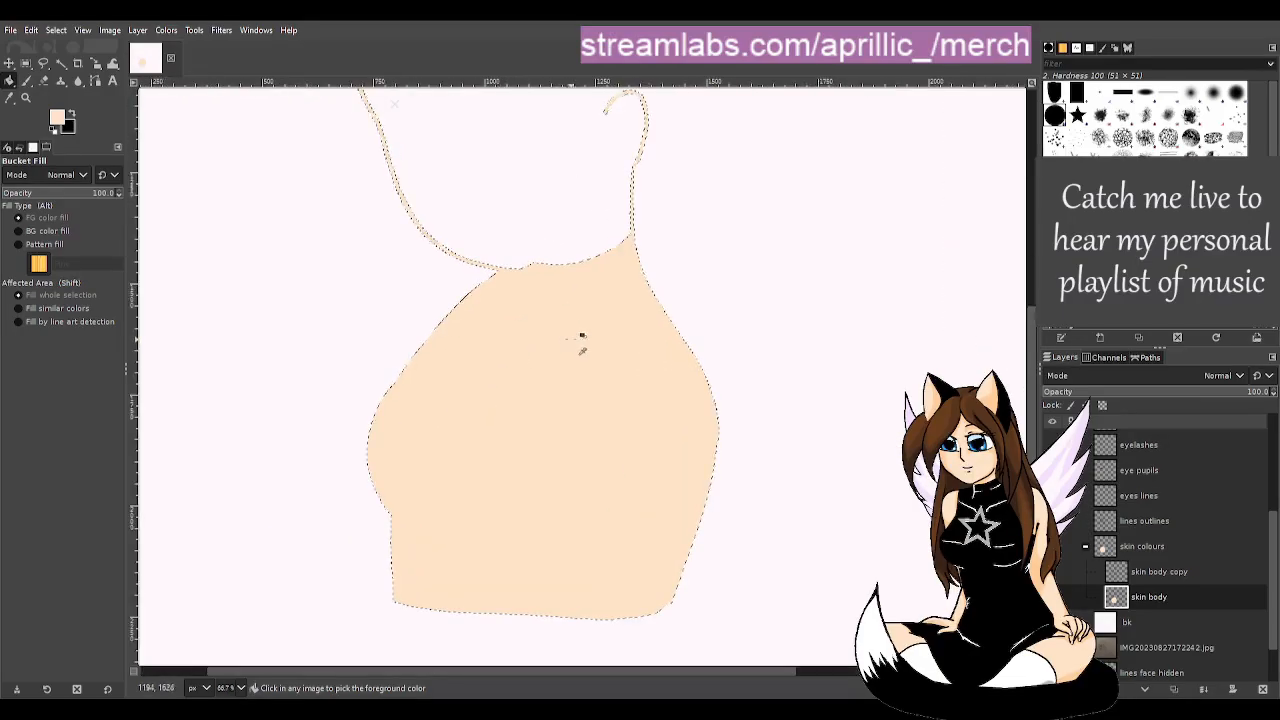
{"action": "scroll", "coordinate": [313, 260], "scroll_direction": "down", "scroll_amount": 2}
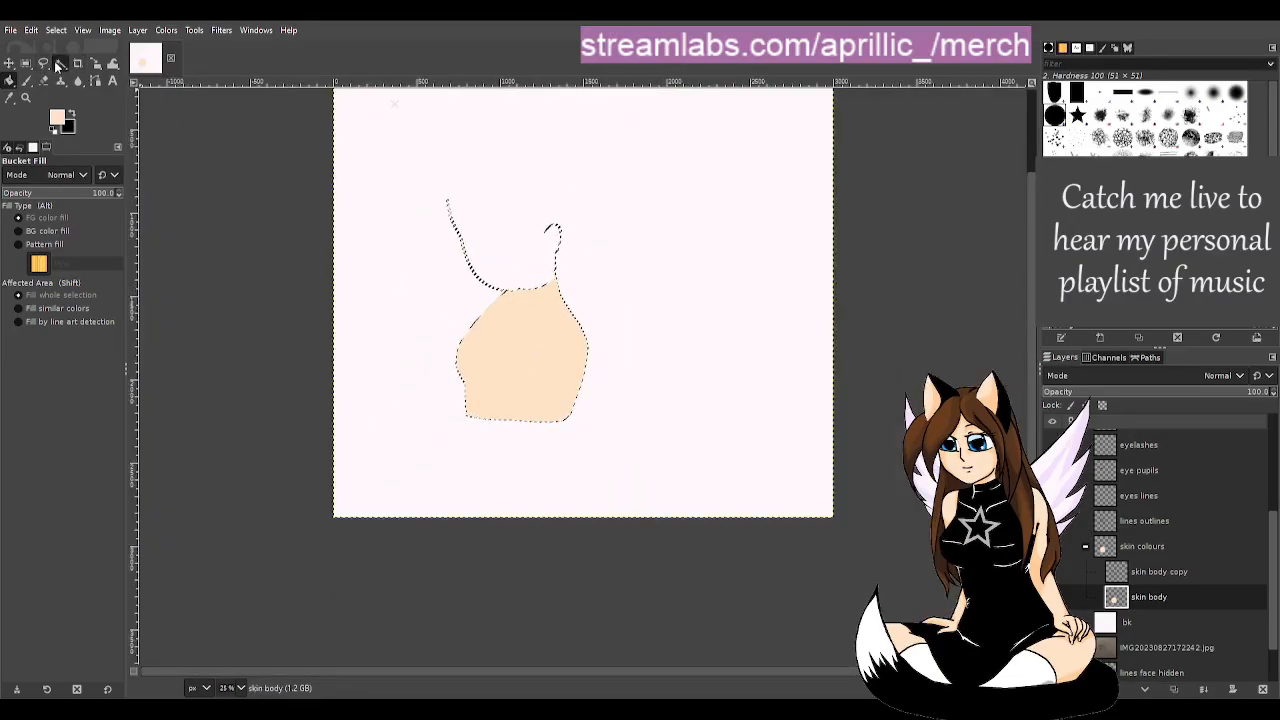
{"action": "left_click", "coordinate": [60, 62]}
{"action": "scroll", "coordinate": [543, 344], "scroll_direction": "up", "scroll_amount": 2}
{"action": "scroll", "coordinate": [475, 256], "scroll_direction": "up", "scroll_amount": 3}
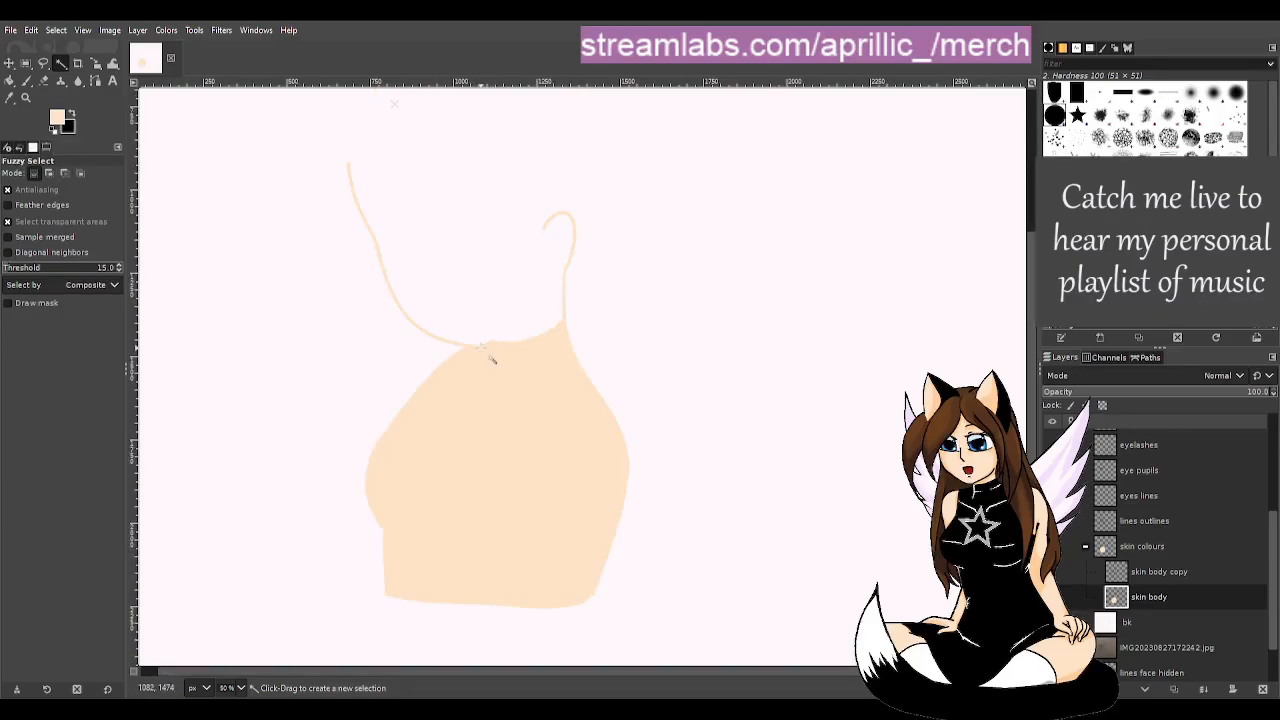
- Show the lines outlines layer and erase the leftover skin-coloured strokes along the face contour and ear on the skin body layer
{"action": "key", "text": "x"}
{"action": "key", "text": "shift+e"}
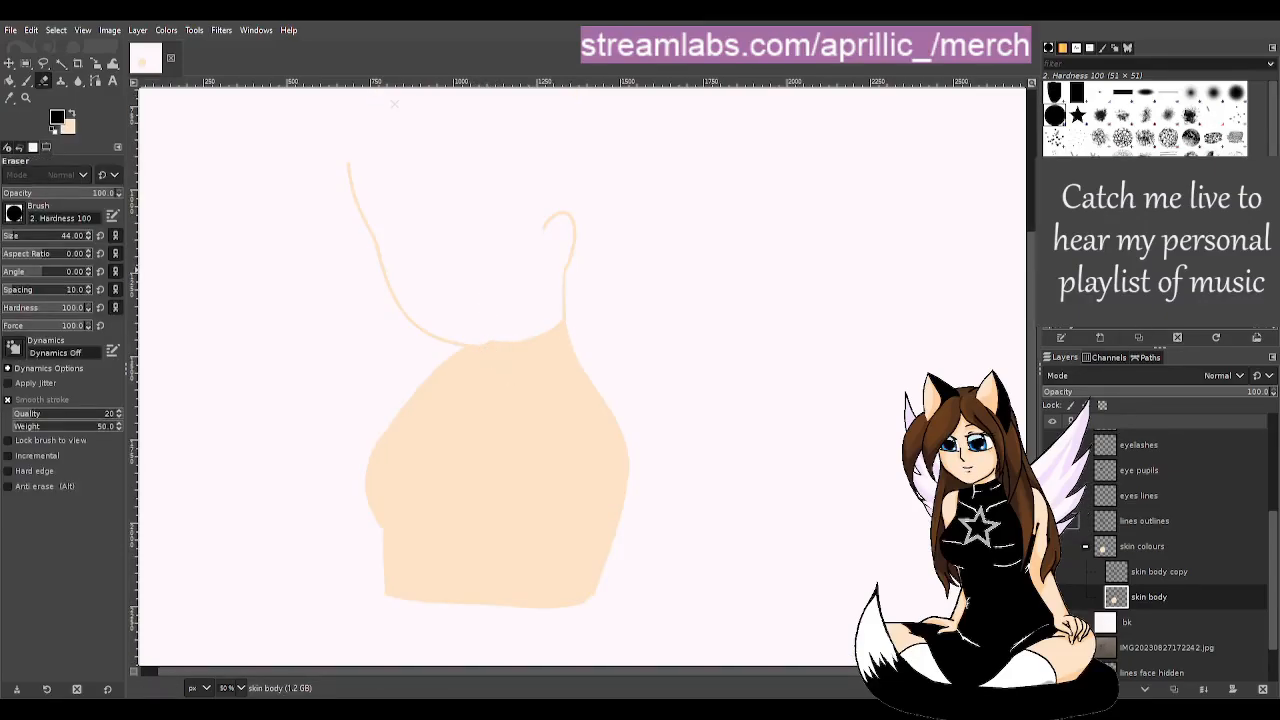
{"action": "left_click", "coordinate": [1052, 521]}
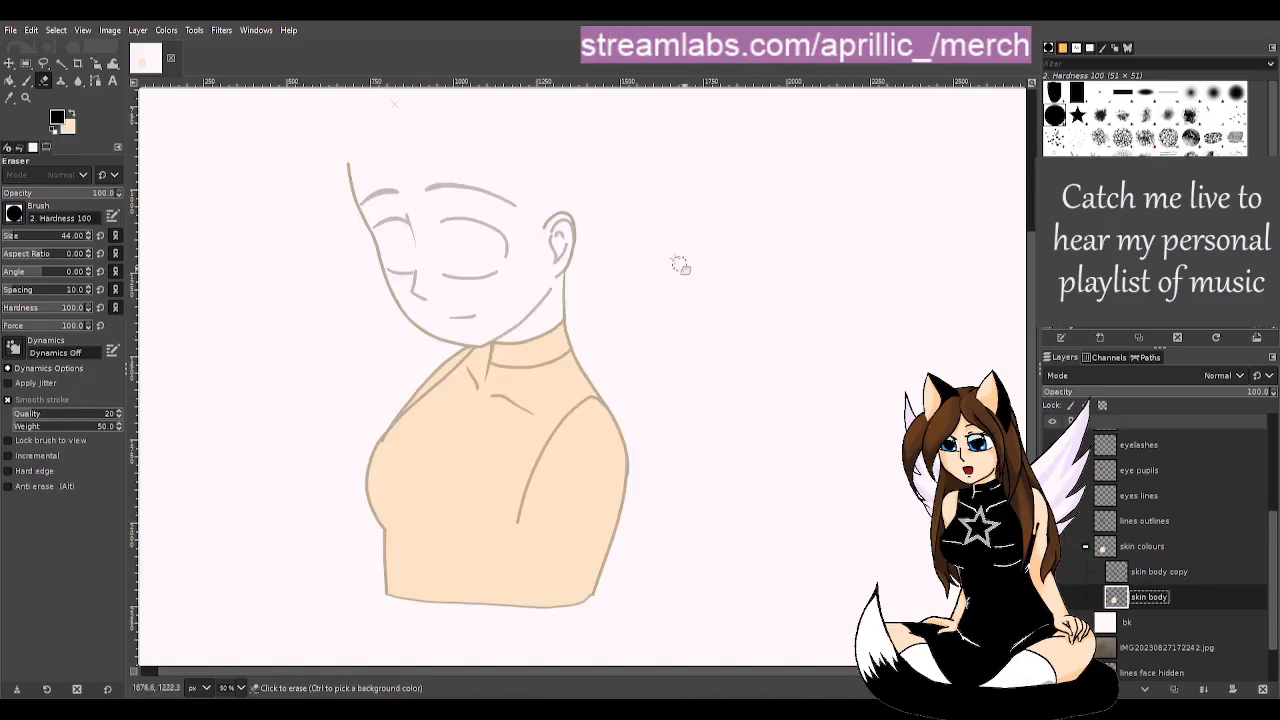
{"action": "mouse_move", "coordinate": [342, 157]}
{"action": "left_mouse_down"}
{"action": "mouse_move", "coordinate": [345, 200]}
{"action": "mouse_move", "coordinate": [367, 178]}
{"action": "mouse_move", "coordinate": [356, 225]}
{"action": "mouse_move", "coordinate": [351, 155]}
{"action": "mouse_move", "coordinate": [360, 213]}
{"action": "left_mouse_up"}
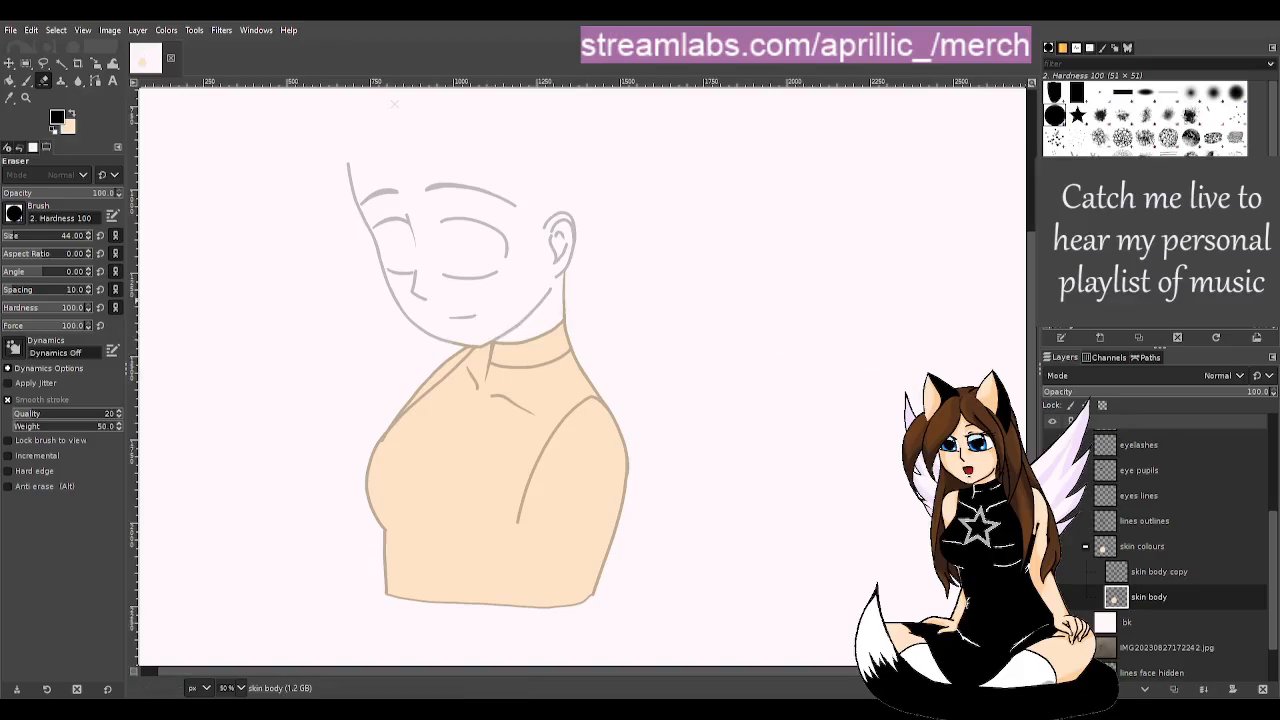
- Erase the remaining bit of skin colour along the jawline just beside the chin on the skin body layer
{"action": "scroll", "coordinate": [1014, 370], "scroll_direction": "down", "scroll_amount": 3}
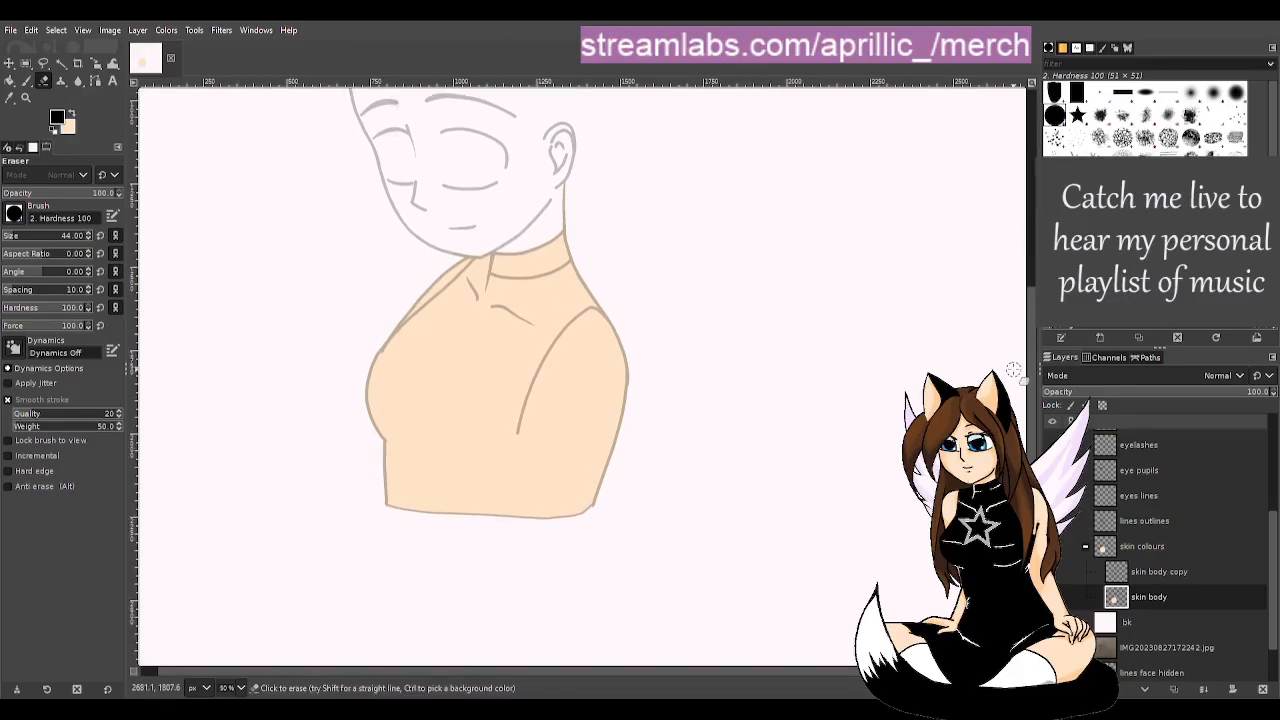
{"action": "key", "text": "u"}
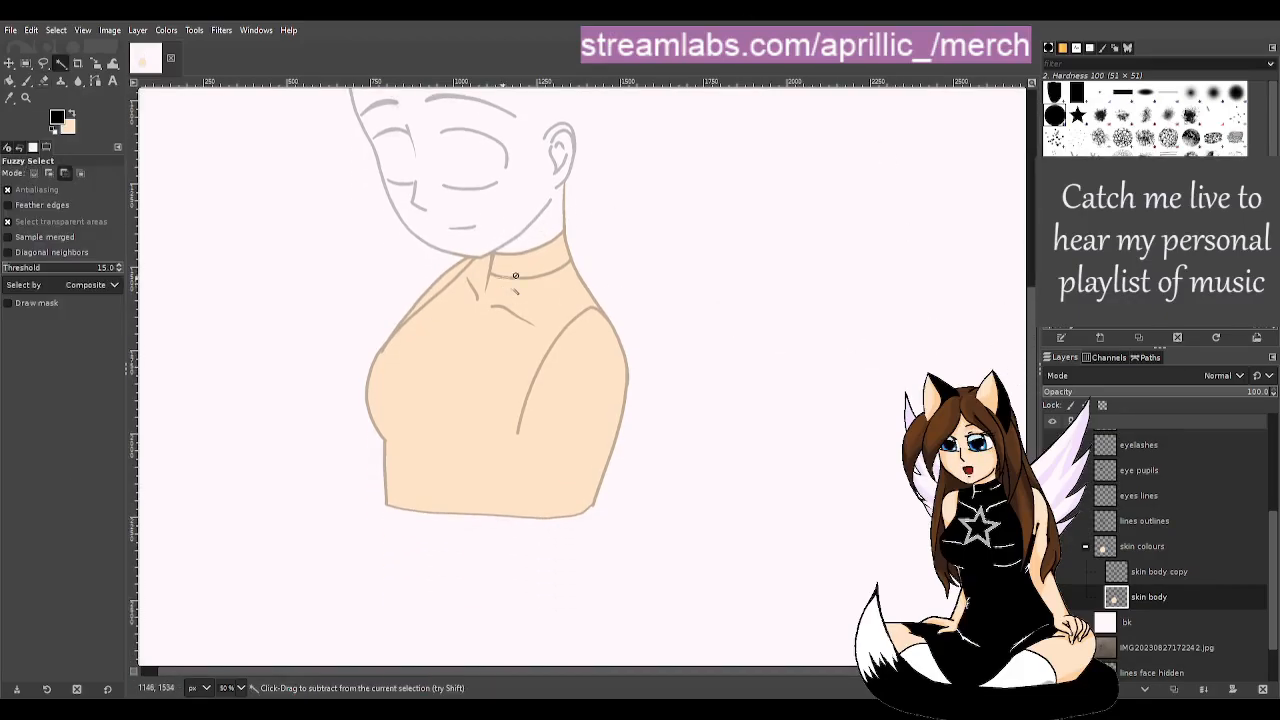
{"action": "scroll", "coordinate": [492, 250], "scroll_direction": "up", "scroll_amount": 3}
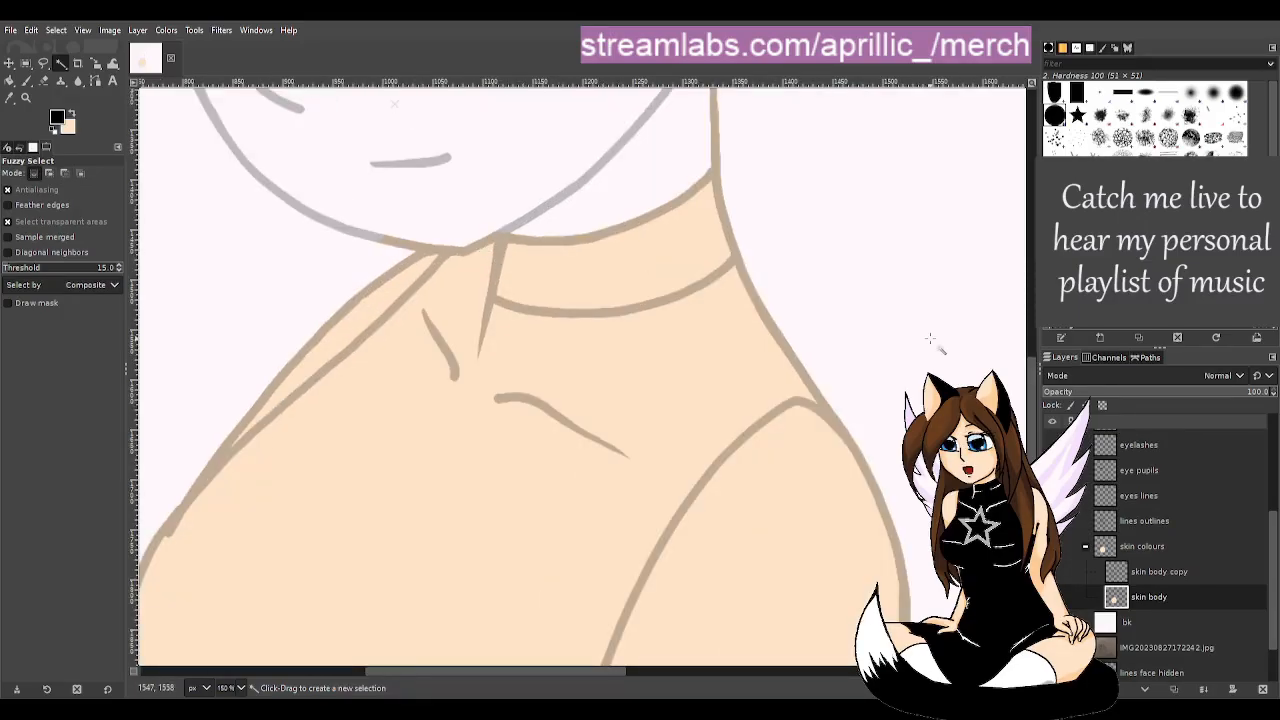
{"action": "key", "text": "shift+e"}
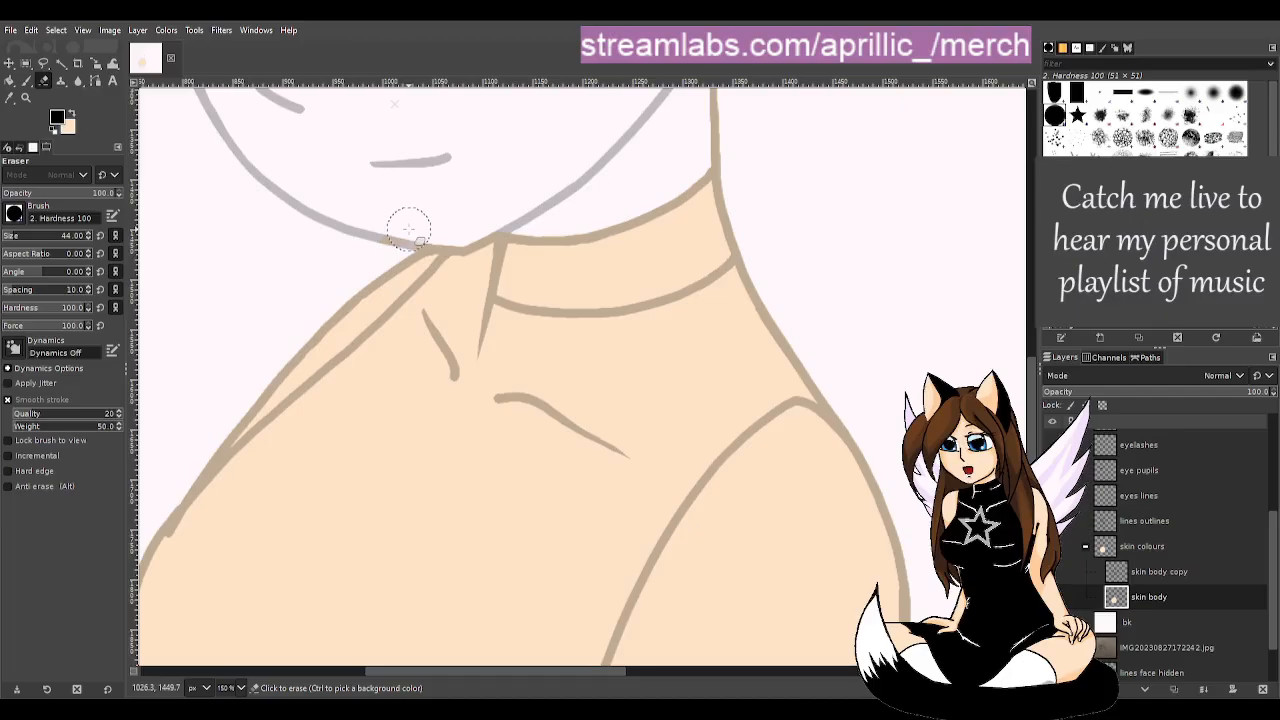
{"action": "left_click", "coordinate": [412, 222]}
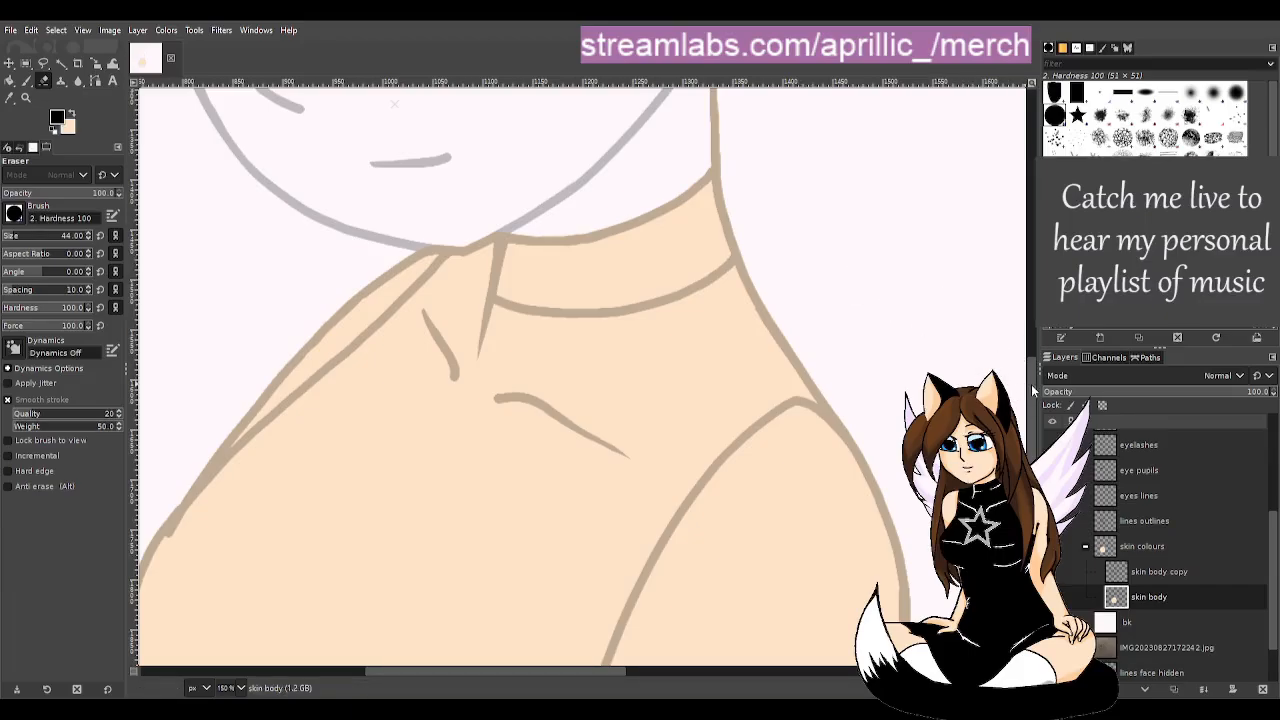
- Pick the light skin colour and paint the unfilled neck area between the jawline and the back of the neck up to the ear
{"action": "scroll", "coordinate": [668, 278], "scroll_direction": "up", "scroll_amount": 5}
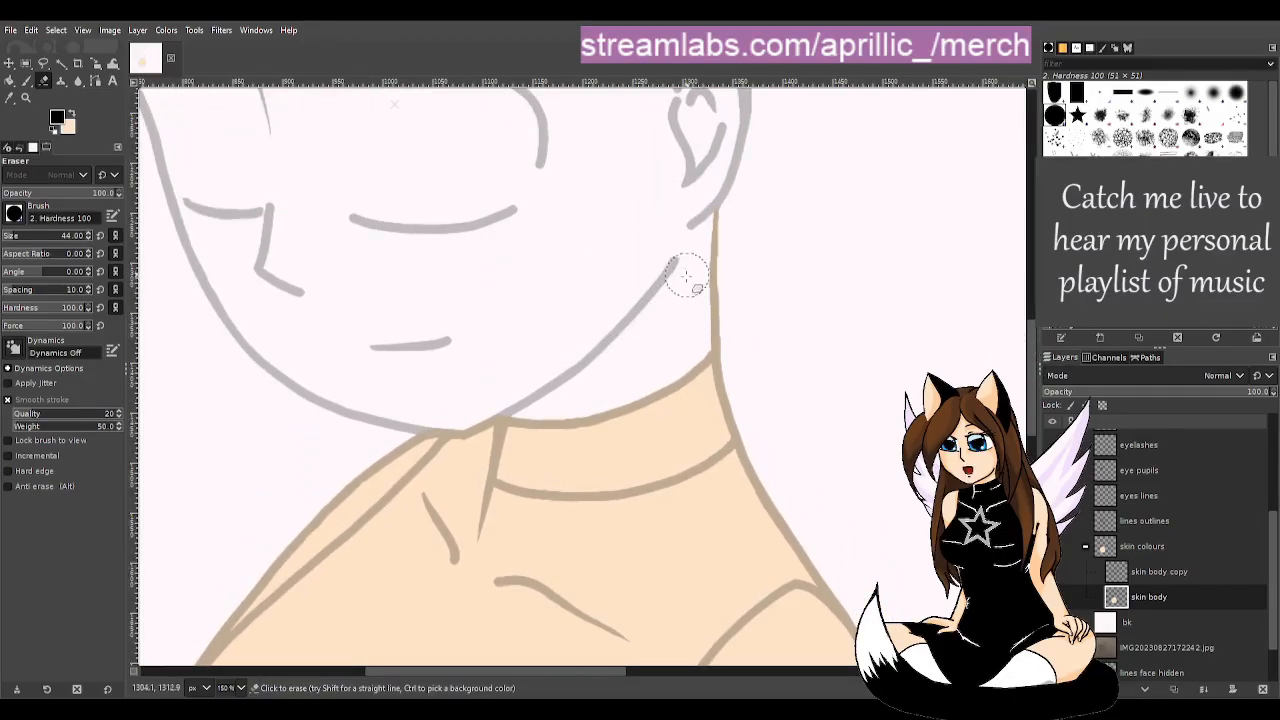
{"action": "key", "text": "o"}
{"action": "left_click", "coordinate": [588, 392]}
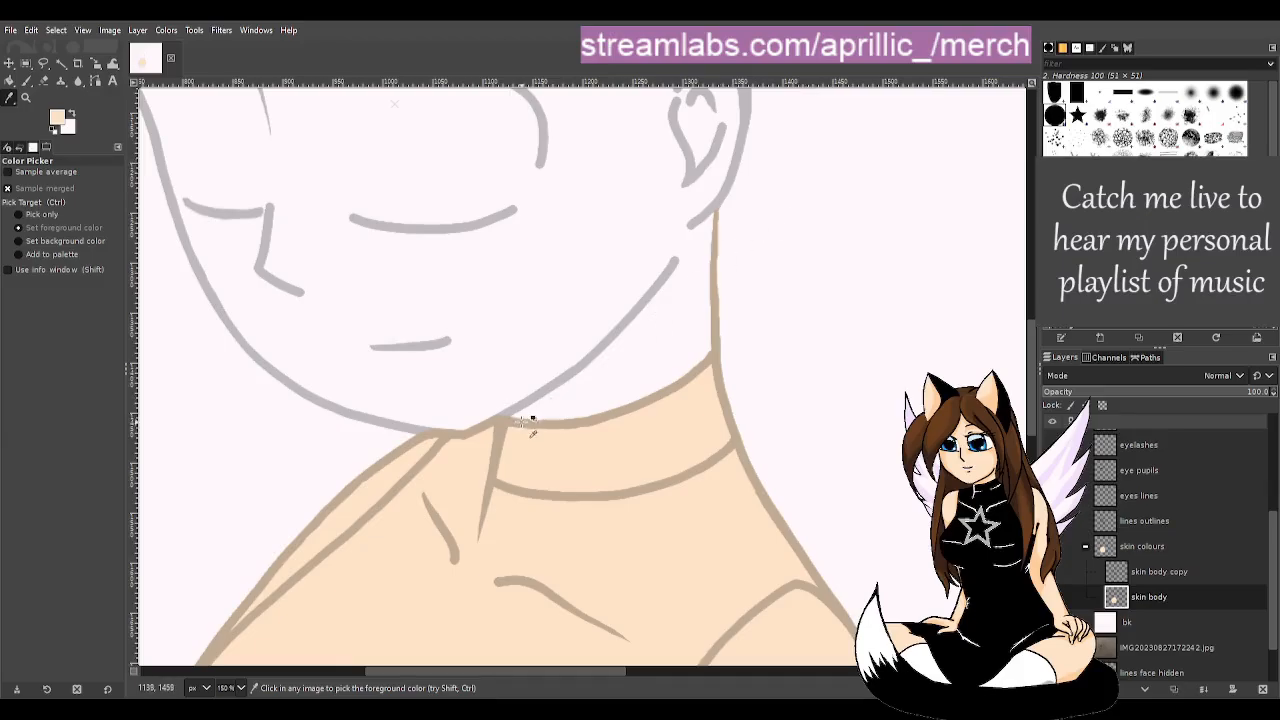
{"action": "left_click", "coordinate": [26, 80]}
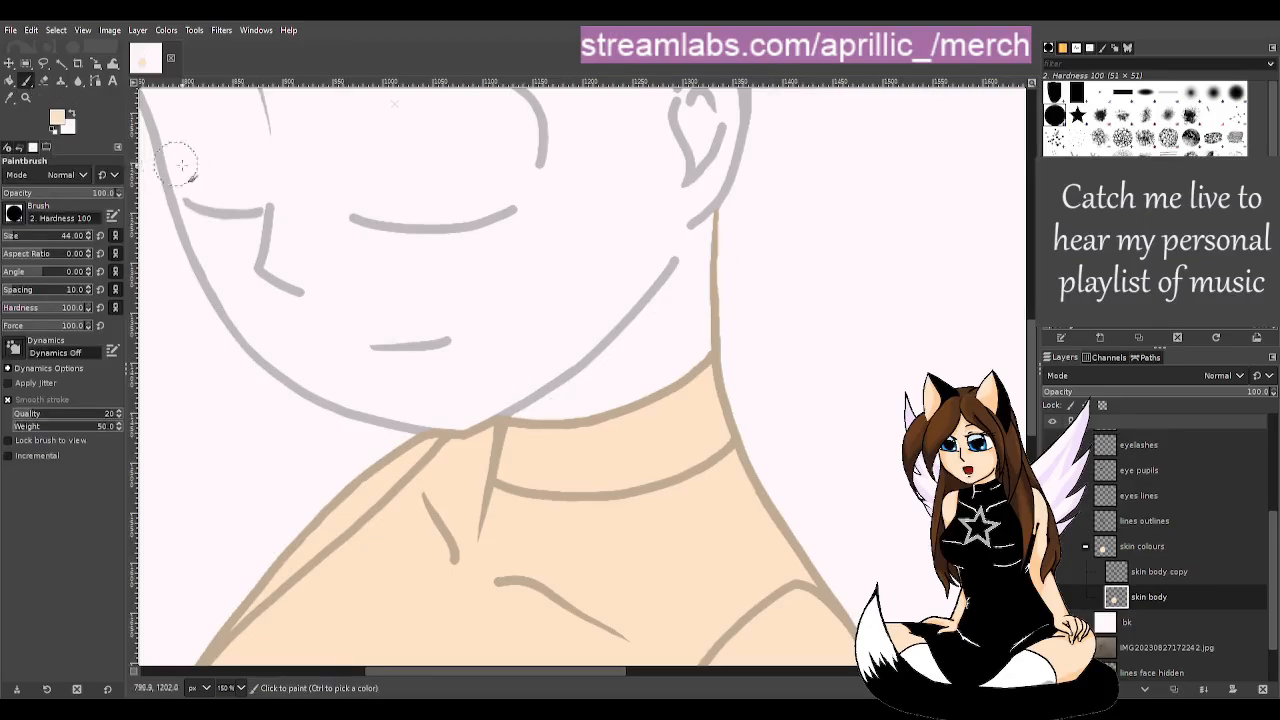
{"action": "left_click", "coordinate": [517, 426]}
{"action": "mouse_move", "coordinate": [517, 426]}
{"action": "left_mouse_down"}
{"action": "mouse_move", "coordinate": [628, 345]}
{"action": "mouse_move", "coordinate": [713, 212]}
{"action": "mouse_move", "coordinate": [656, 344]}
{"action": "mouse_move", "coordinate": [564, 408]}
{"action": "mouse_move", "coordinate": [667, 359]}
{"action": "mouse_move", "coordinate": [678, 316]}
{"action": "mouse_move", "coordinate": [689, 352]}
{"action": "mouse_move", "coordinate": [698, 307]}
{"action": "left_mouse_up"}
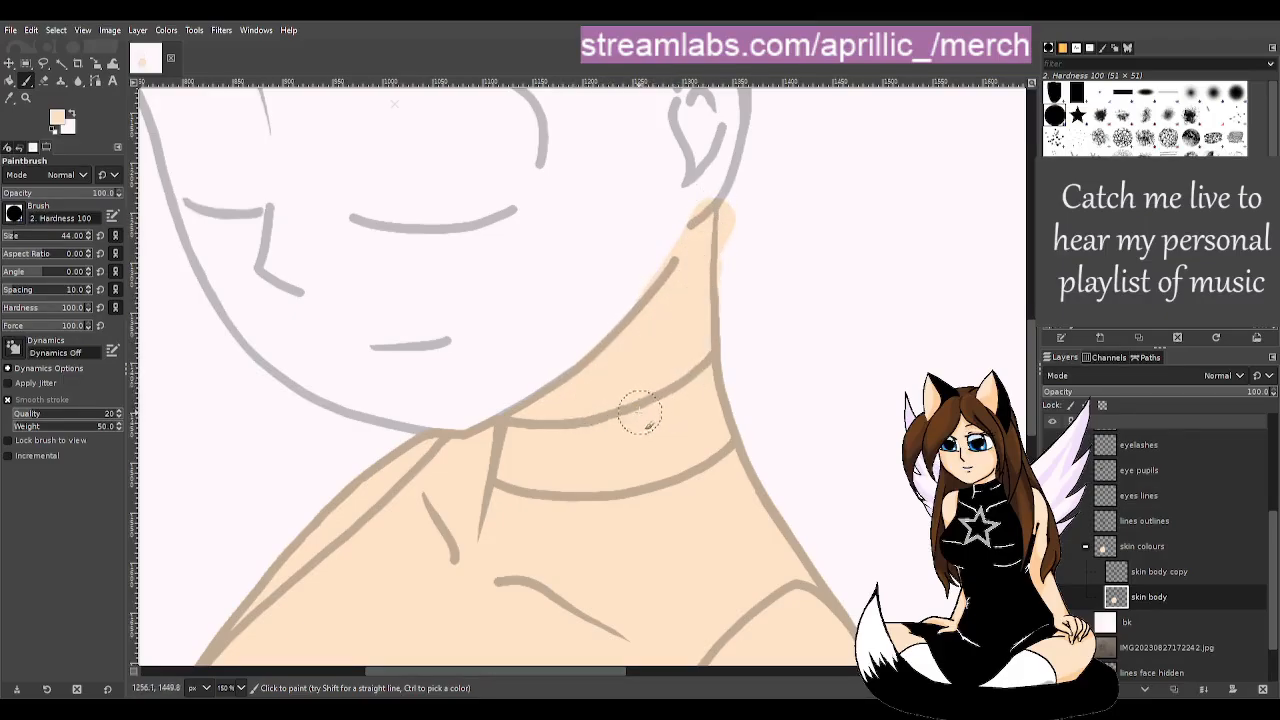
- Erase the skin colour spilling past the back of the neck, below the ear and inside the jawline on the skin body layer
{"action": "key", "text": "shift+e"}
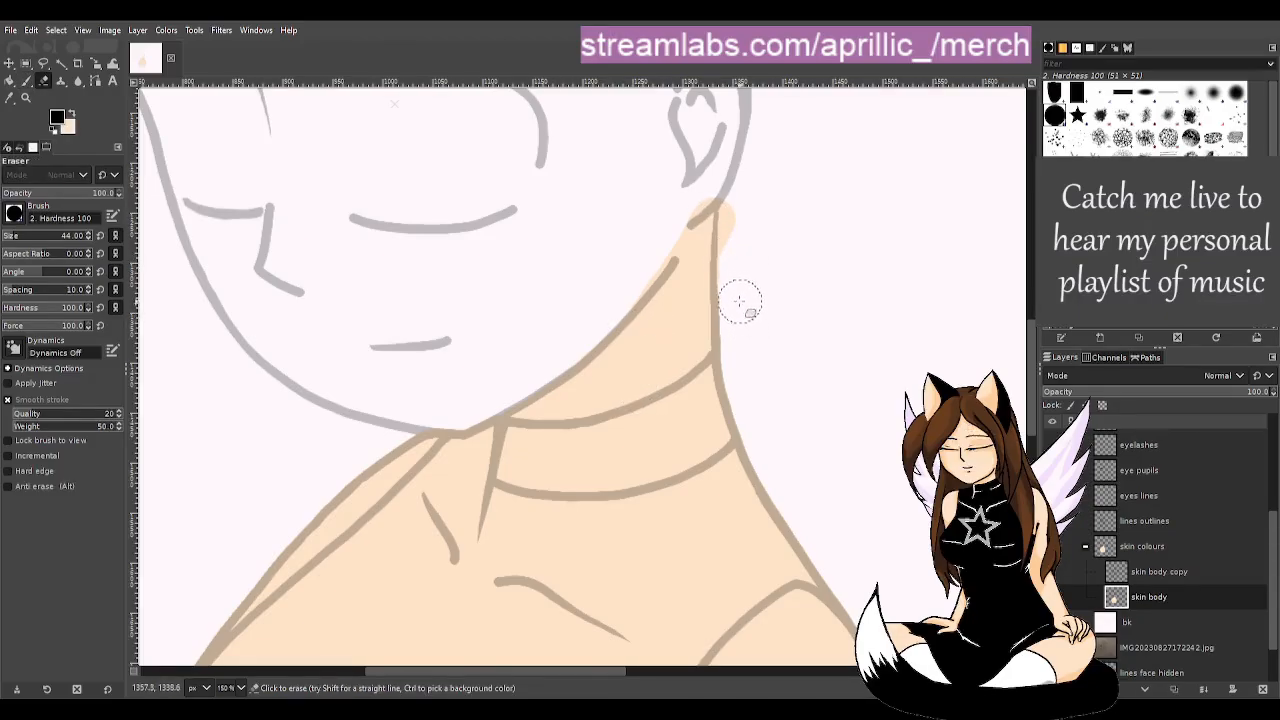
{"action": "mouse_move", "coordinate": [740, 297]}
{"action": "left_mouse_down"}
{"action": "mouse_move", "coordinate": [745, 173]}
{"action": "mouse_move", "coordinate": [746, 324]}
{"action": "mouse_move", "coordinate": [736, 204]}
{"action": "mouse_move", "coordinate": [684, 184]}
{"action": "mouse_move", "coordinate": [693, 192]}
{"action": "mouse_move", "coordinate": [609, 306]}
{"action": "mouse_move", "coordinate": [659, 215]}
{"action": "mouse_move", "coordinate": [618, 289]}
{"action": "mouse_move", "coordinate": [687, 191]}
{"action": "mouse_move", "coordinate": [674, 210]}
{"action": "mouse_move", "coordinate": [705, 186]}
{"action": "mouse_move", "coordinate": [692, 132]}
{"action": "left_mouse_up"}
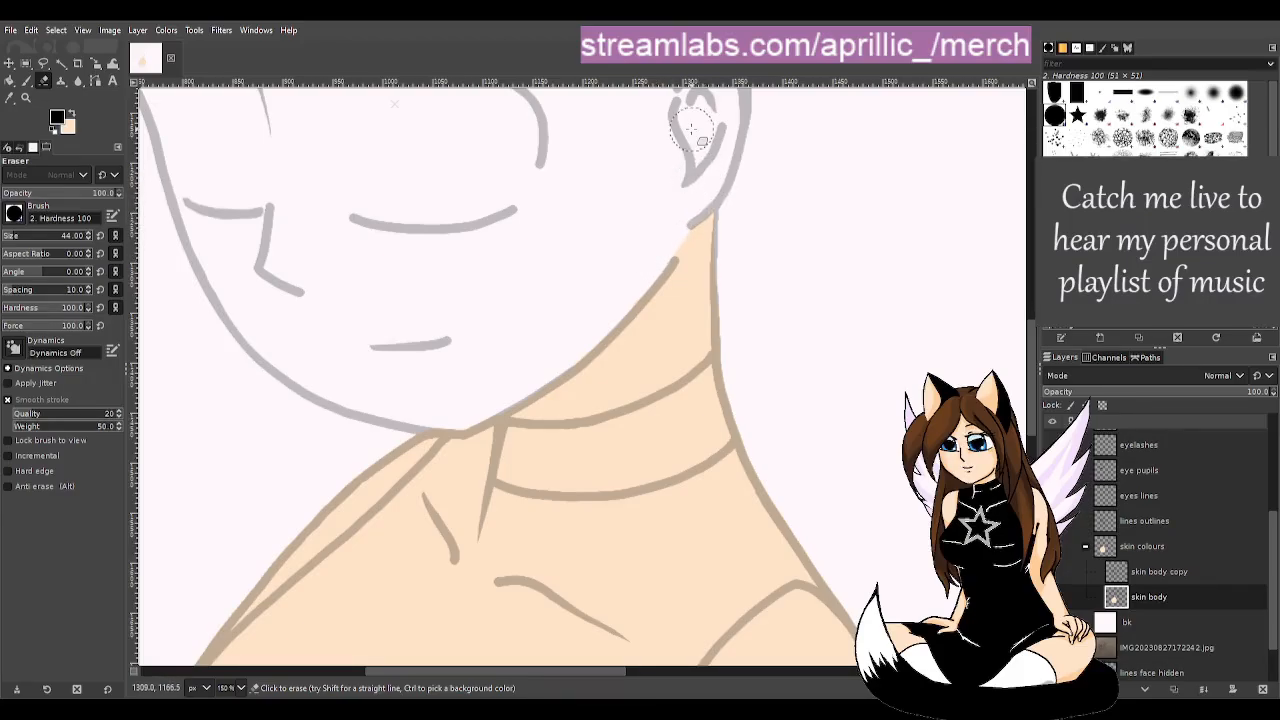
{"action": "key", "text": "u"}
- Show the skin body copy layer with the black outlines and duplicate it
{"action": "key", "text": "minus"}
{"action": "key", "text": "minus"}
{"action": "key", "text": "minus"}
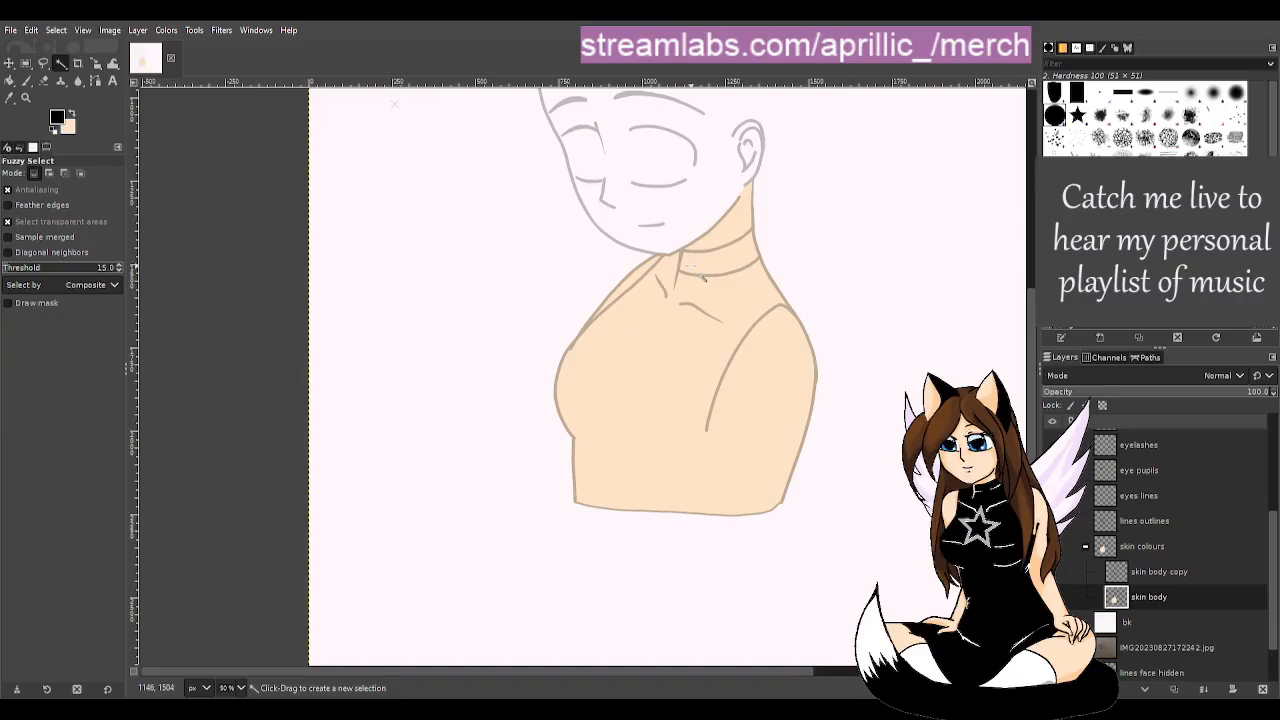
{"action": "left_click", "coordinate": [1175, 572]}
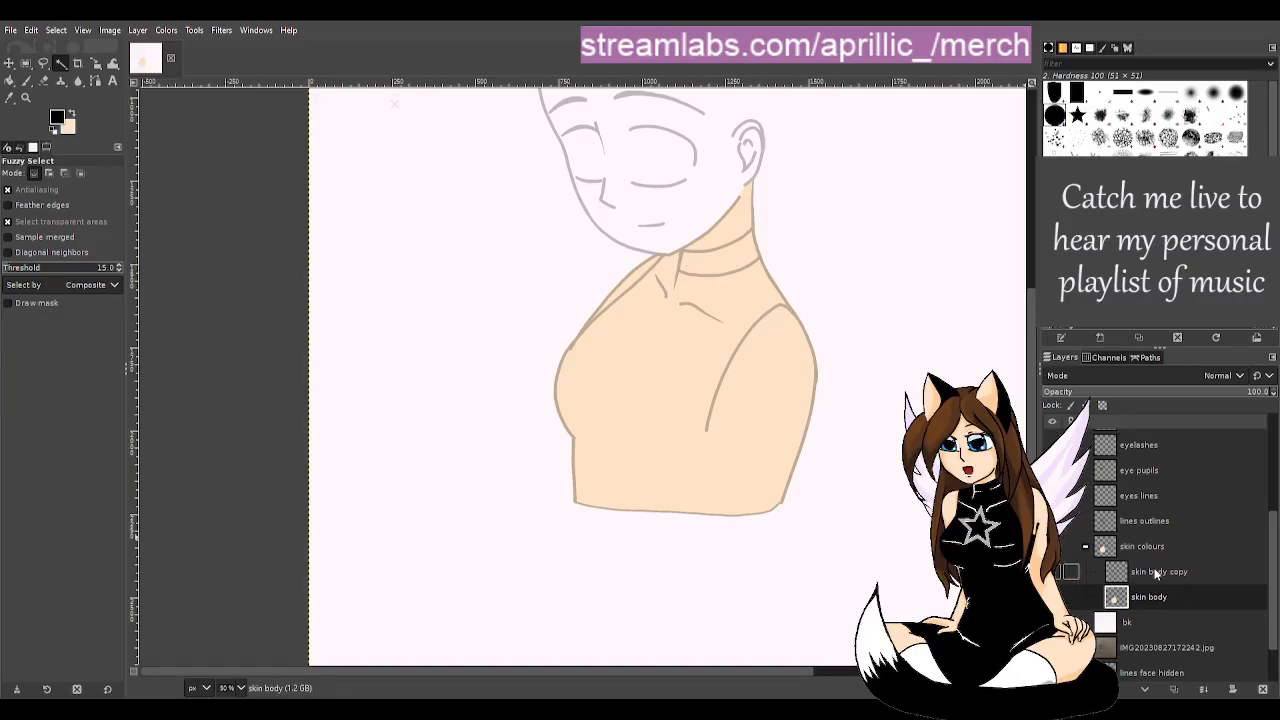
{"action": "double_click", "coordinate": [1158, 573]}
{"action": "left_click", "coordinate": [1054, 572]}
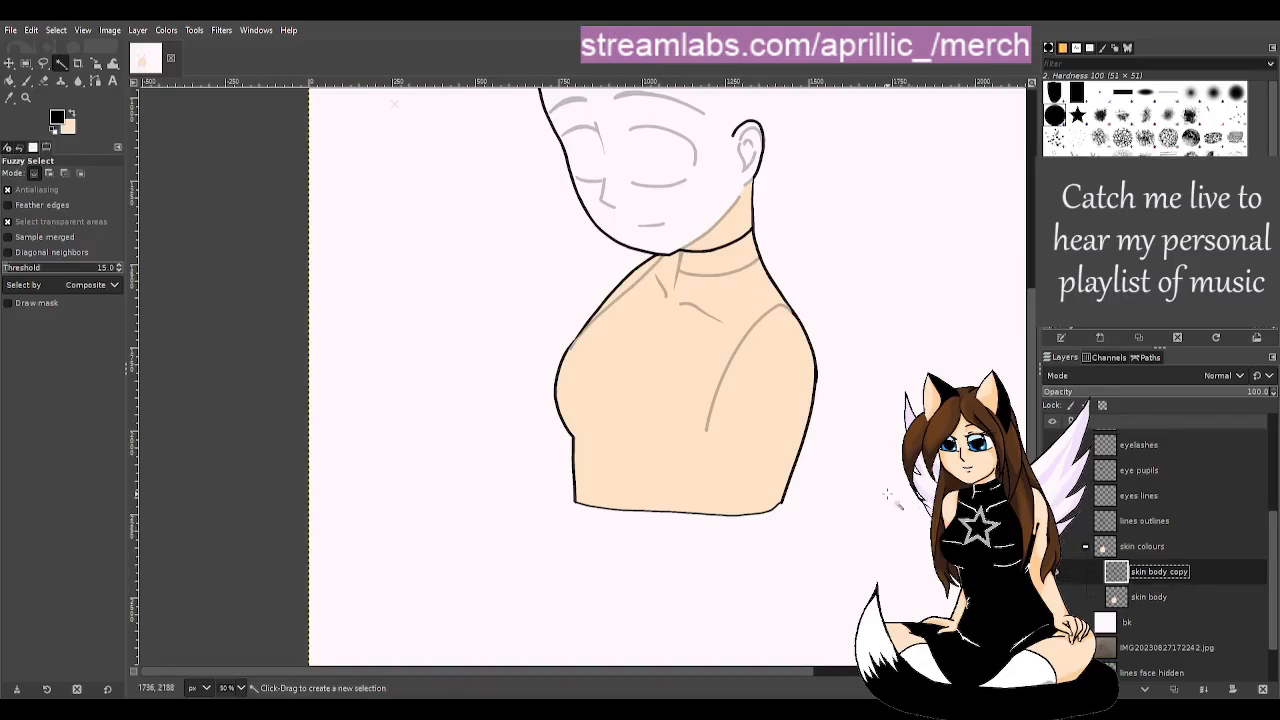
{"action": "scroll", "coordinate": [911, 521], "scroll_direction": "up", "scroll_amount": 3}
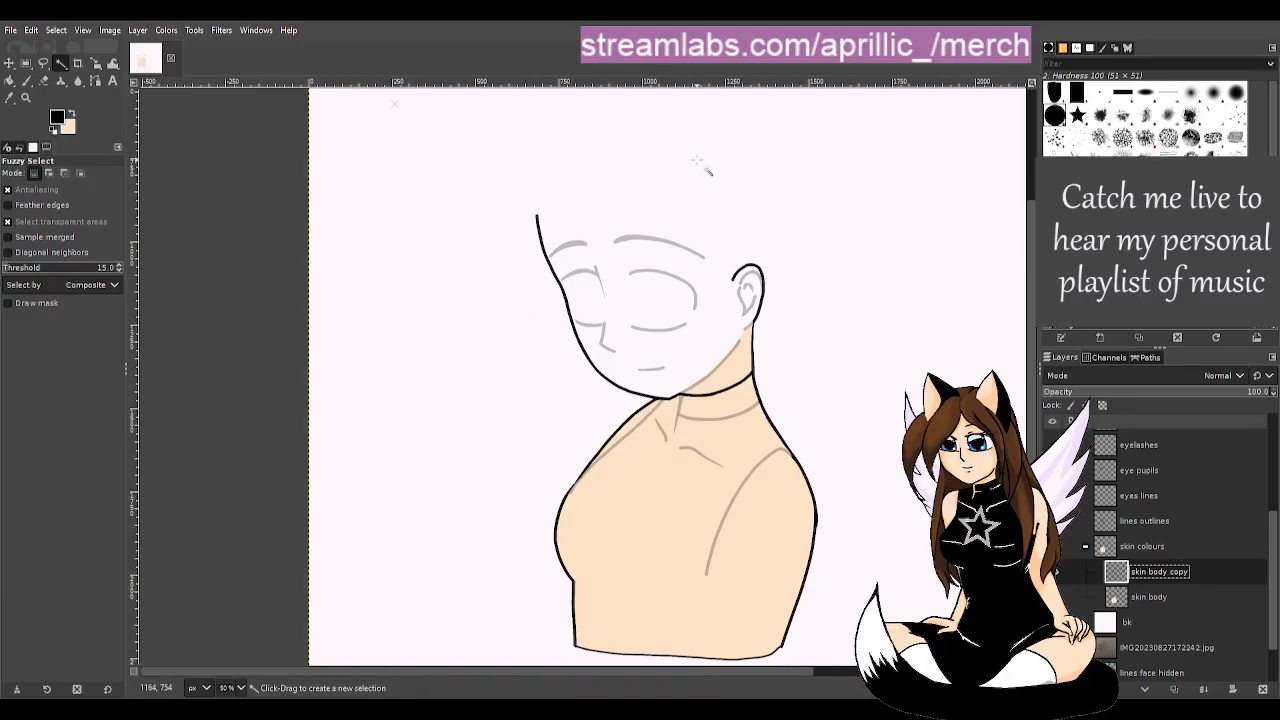
{"action": "key", "text": "shift+e"}
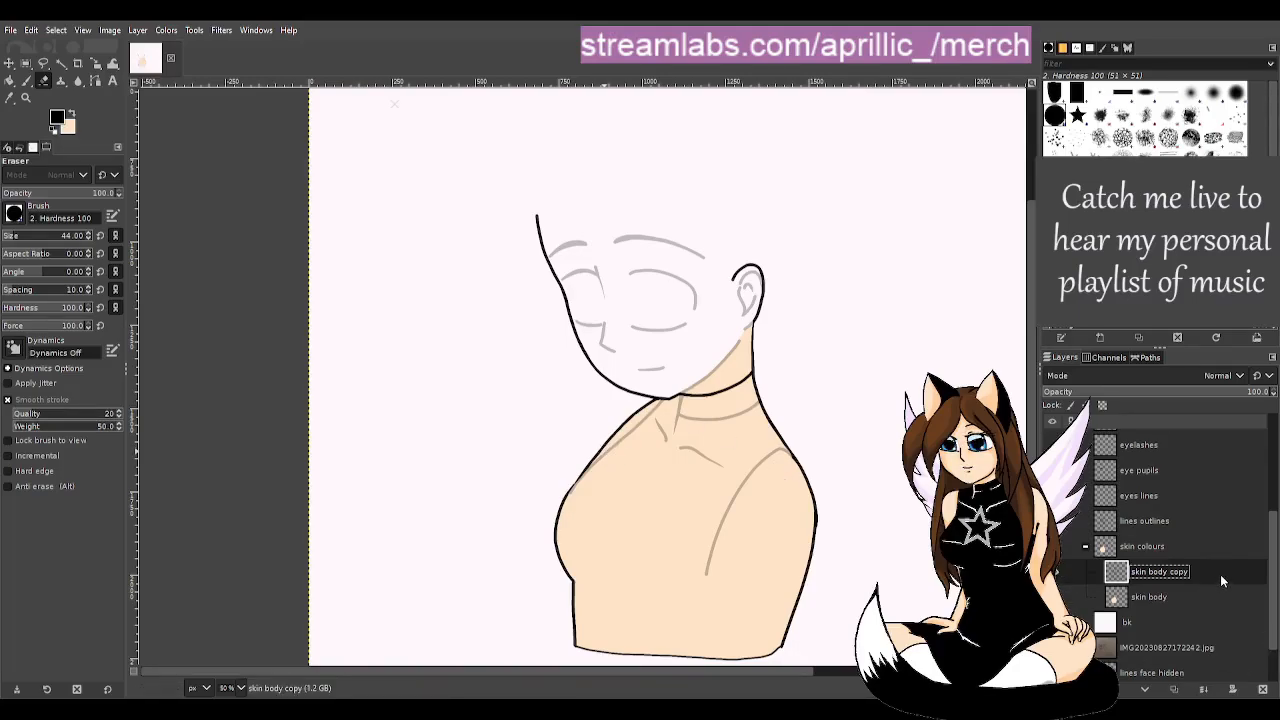
{"action": "key", "text": "ctrl+shift+d"}
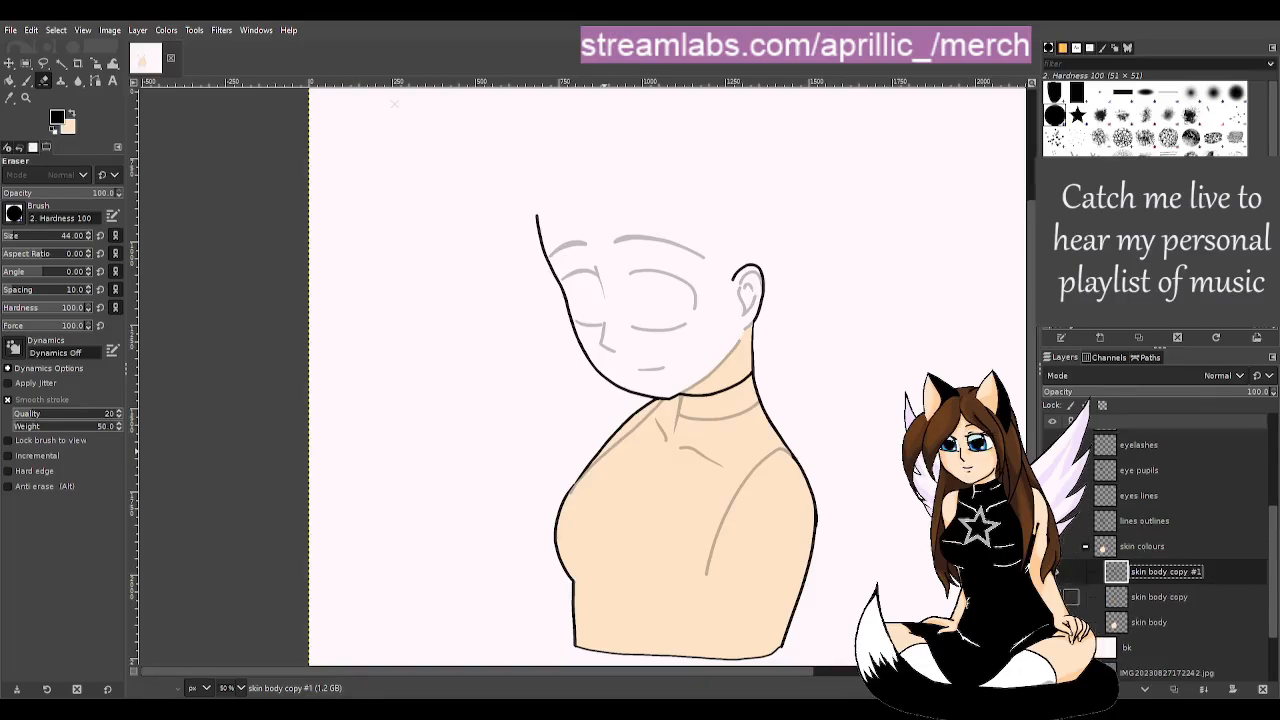
- On the skin body copy layer, erase parts of the black shoulder lines on both sides just below the head and neck
{"action": "key", "text": "u"}
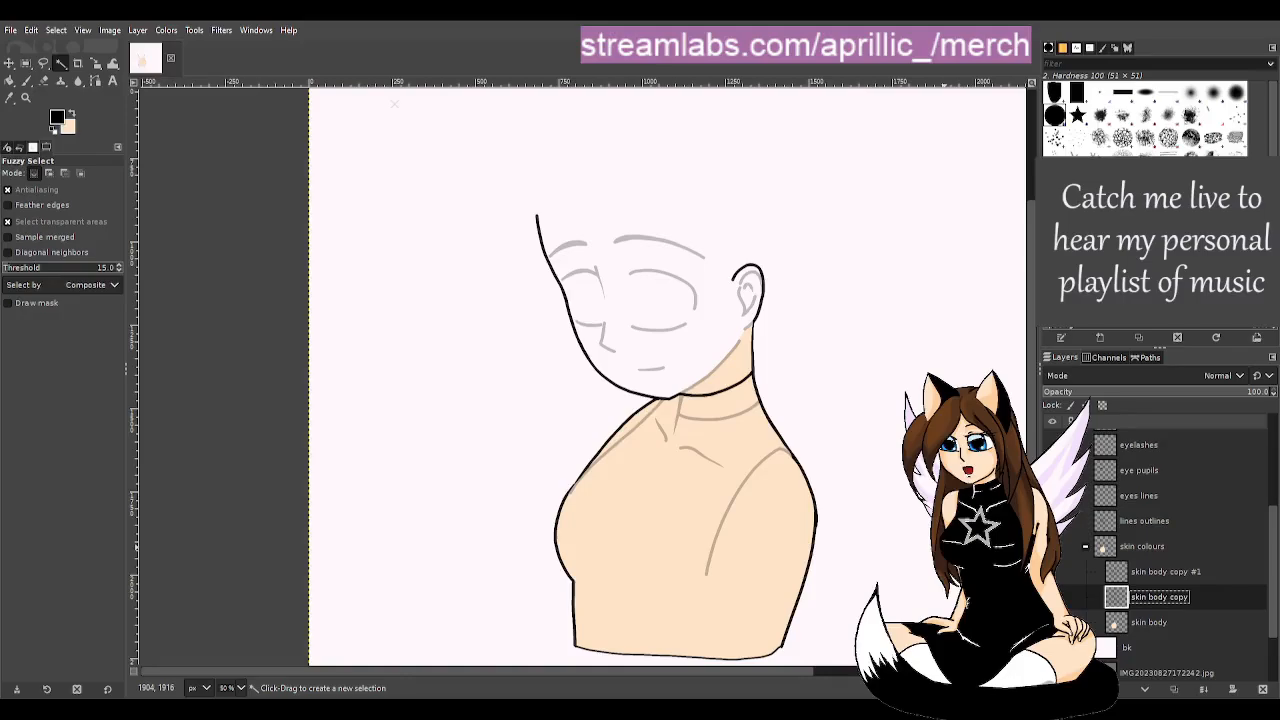
{"action": "key", "text": "shift+e"}
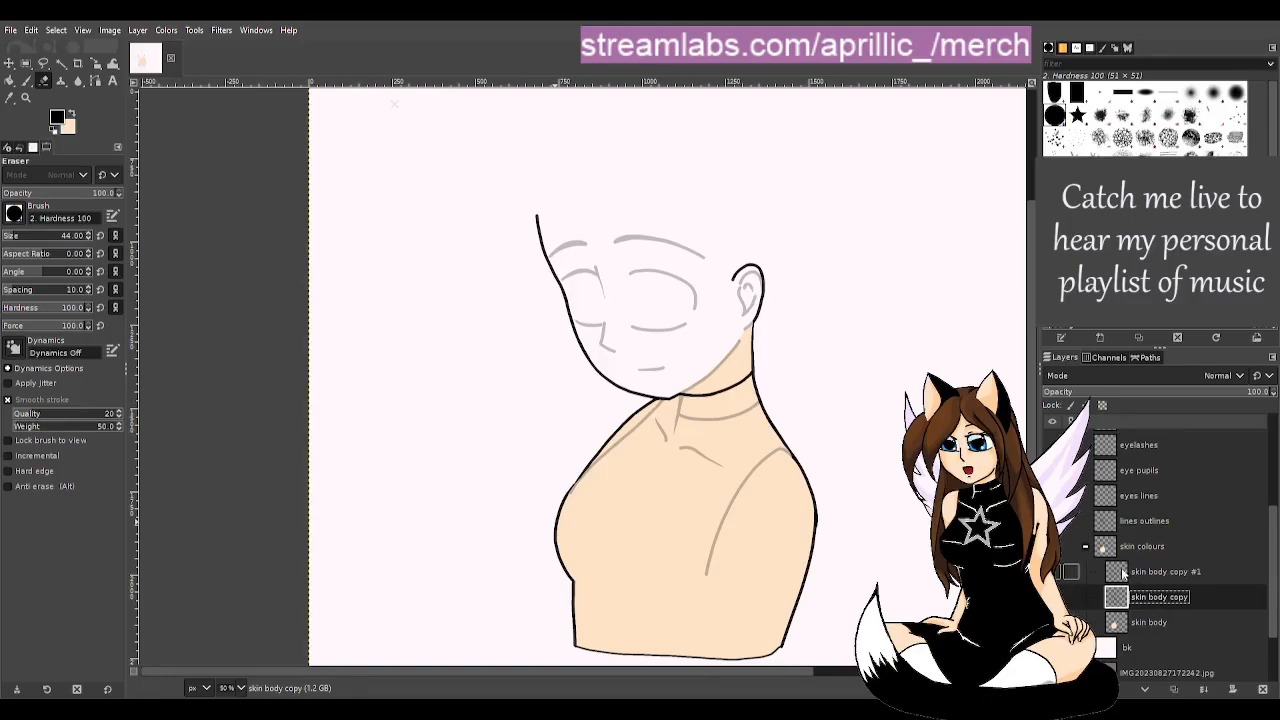
{"action": "key", "text": "u"}
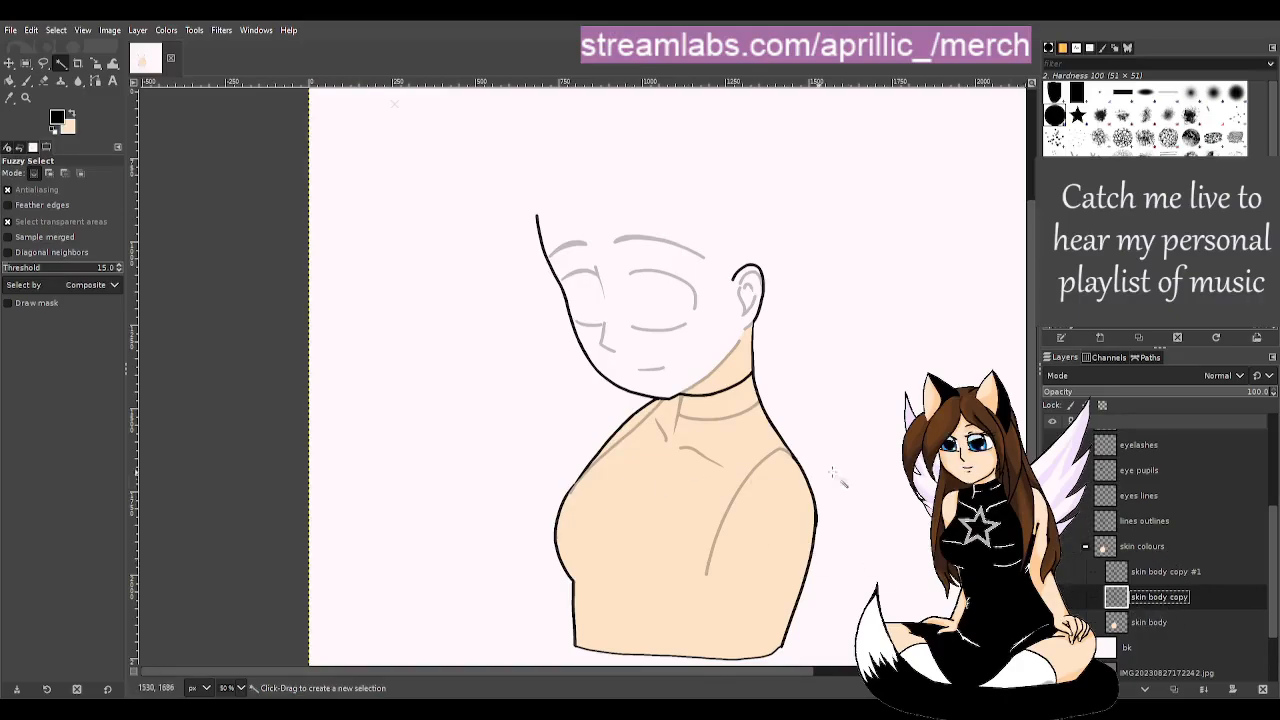
{"action": "scroll", "coordinate": [712, 340], "scroll_direction": "up", "scroll_amount": 1}
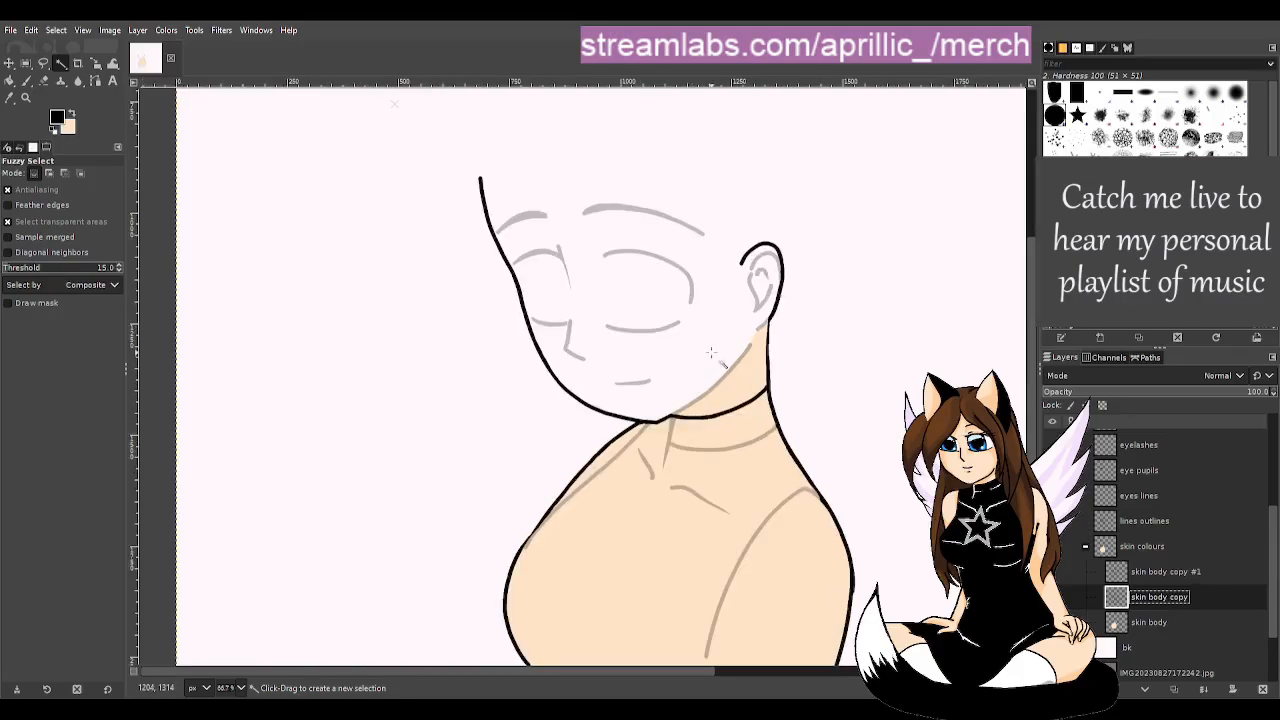
{"action": "scroll", "coordinate": [815, 540], "scroll_direction": "down", "scroll_amount": 3}
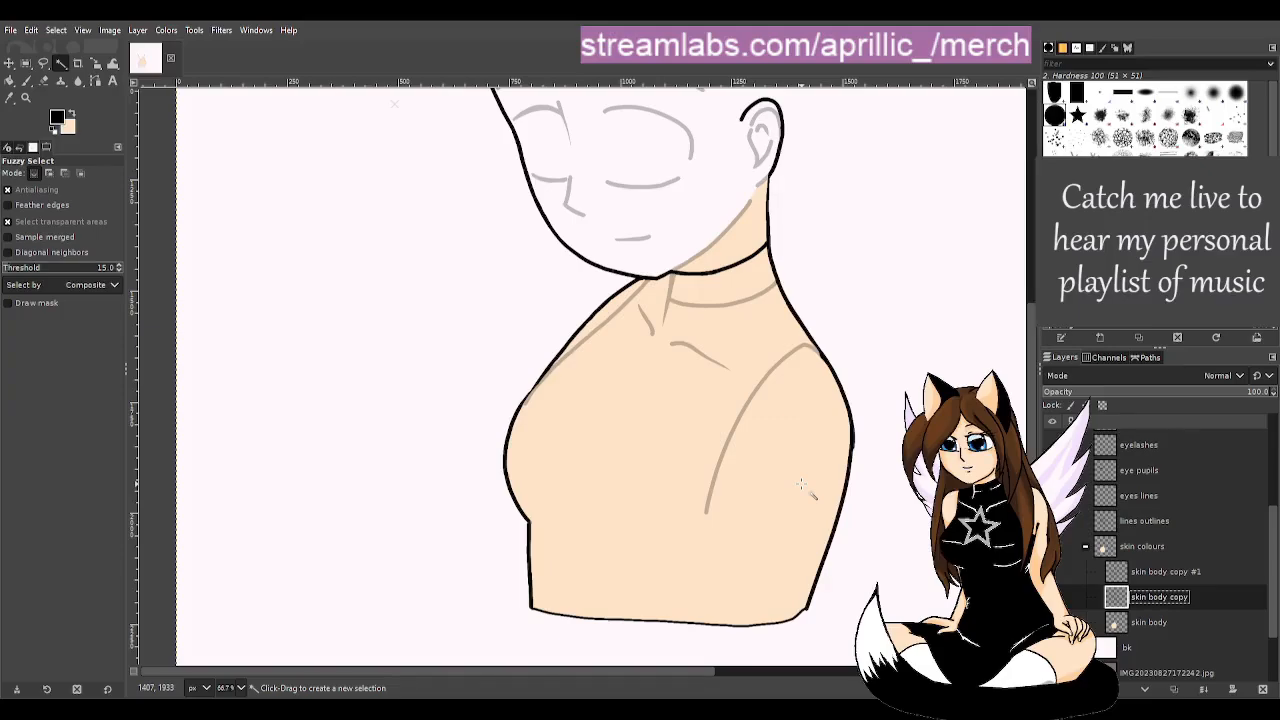
{"action": "scroll", "coordinate": [858, 440], "scroll_direction": "up", "scroll_amount": 3}
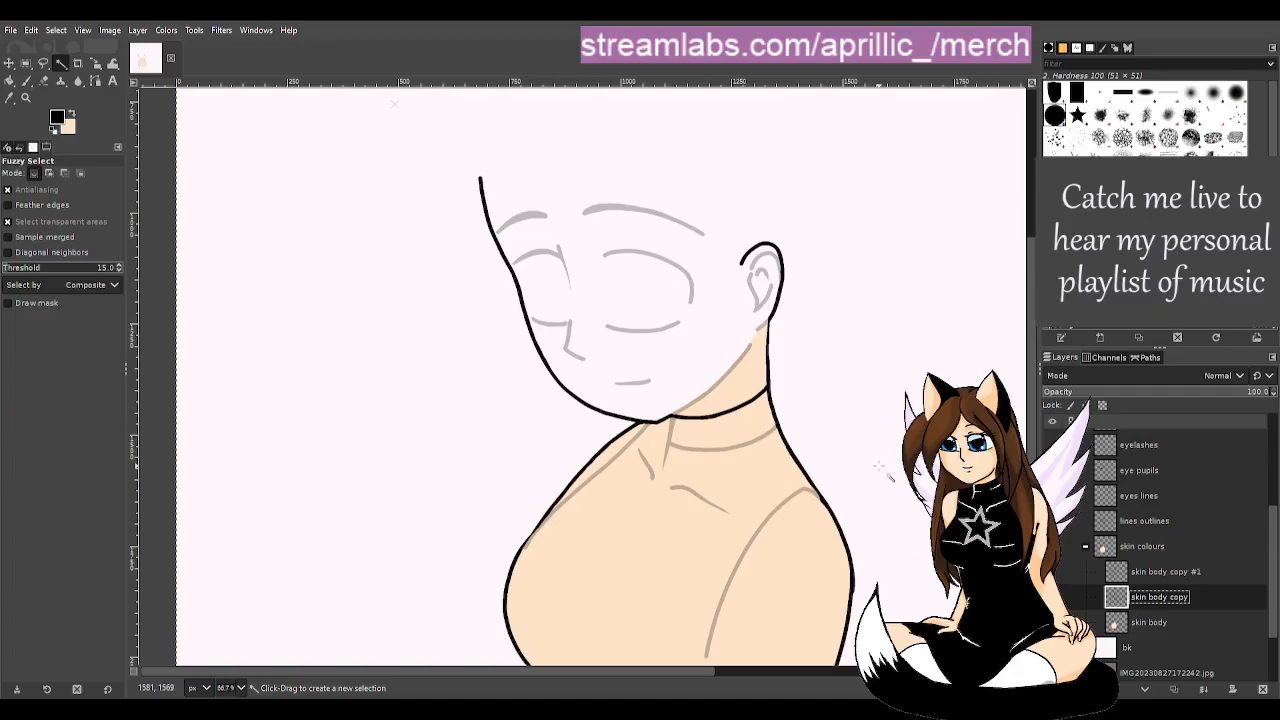
{"action": "key", "text": "shift+e"}
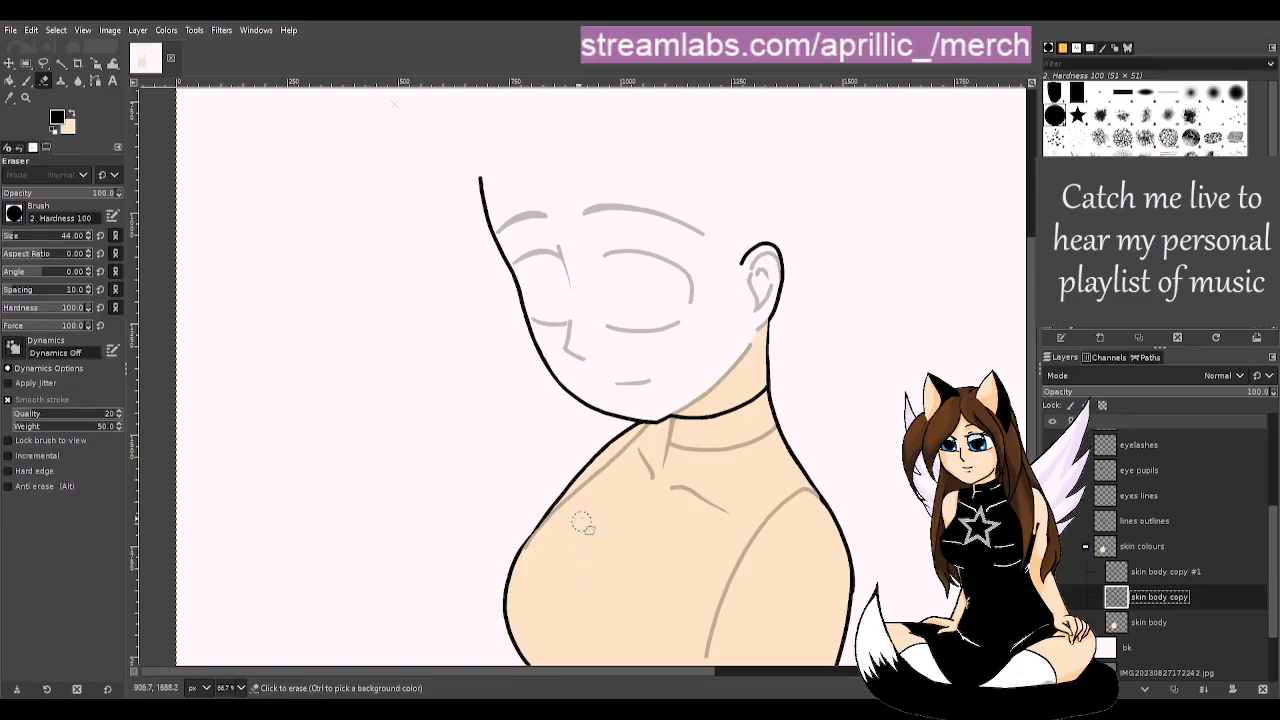
{"action": "left_click_drag", "start_coordinate": [632, 425], "coordinate": [598, 452]}
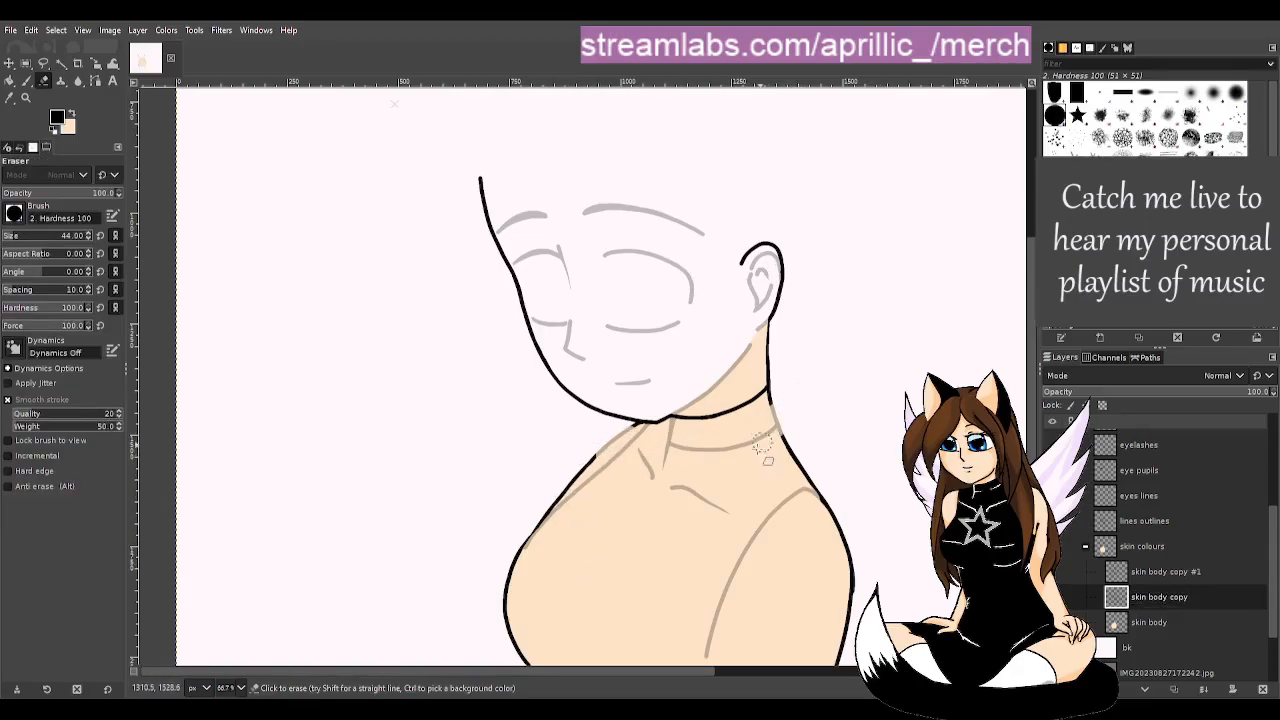
{"action": "left_click_drag", "start_coordinate": [773, 410], "coordinate": [808, 482]}
- Erase the remaining black torso outline around the chest, along the lower edge and up the back arm to the shoulder
{"action": "key", "text": "u"}
{"action": "scroll", "coordinate": [769, 395], "scroll_direction": "down", "scroll_amount": 5}
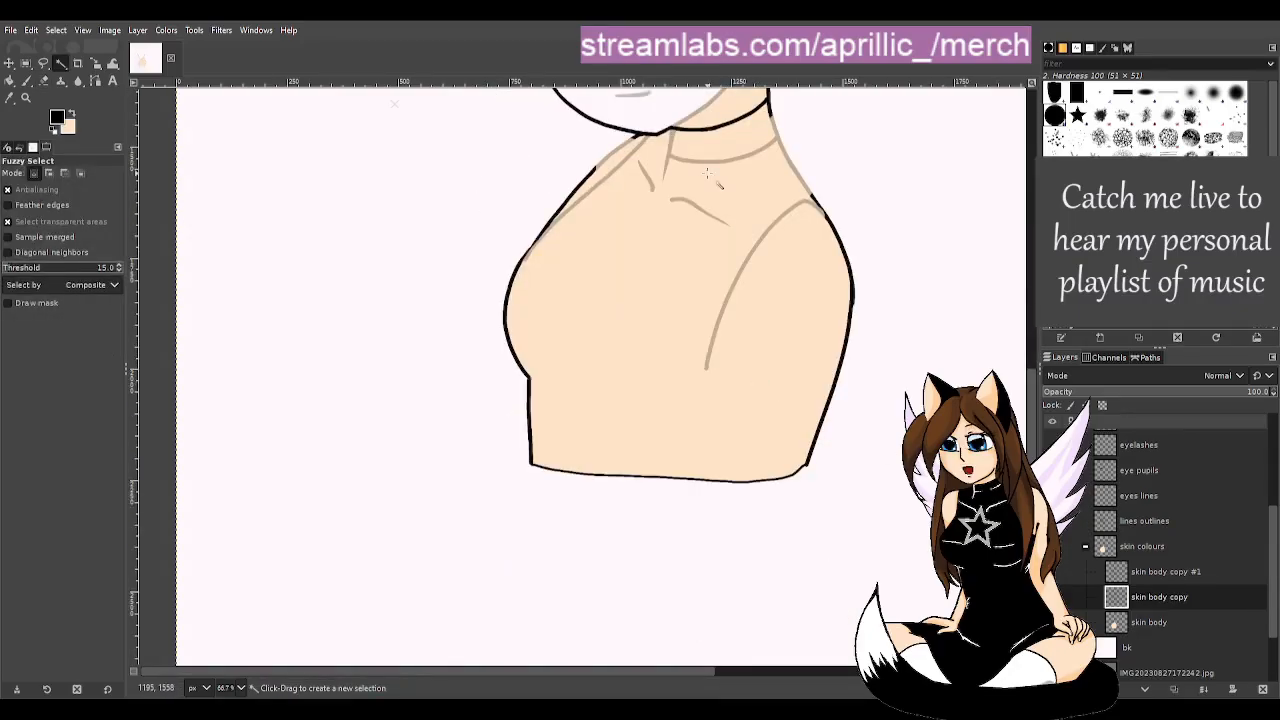
{"action": "key", "text": "shift+e"}
{"action": "mouse_move", "coordinate": [625, 148]}
{"action": "left_mouse_down"}
{"action": "mouse_move", "coordinate": [517, 266]}
{"action": "mouse_move", "coordinate": [505, 333]}
{"action": "mouse_move", "coordinate": [532, 408]}
{"action": "mouse_move", "coordinate": [530, 455]}
{"action": "mouse_move", "coordinate": [555, 481]}
{"action": "mouse_move", "coordinate": [805, 468]}
{"action": "left_mouse_up"}
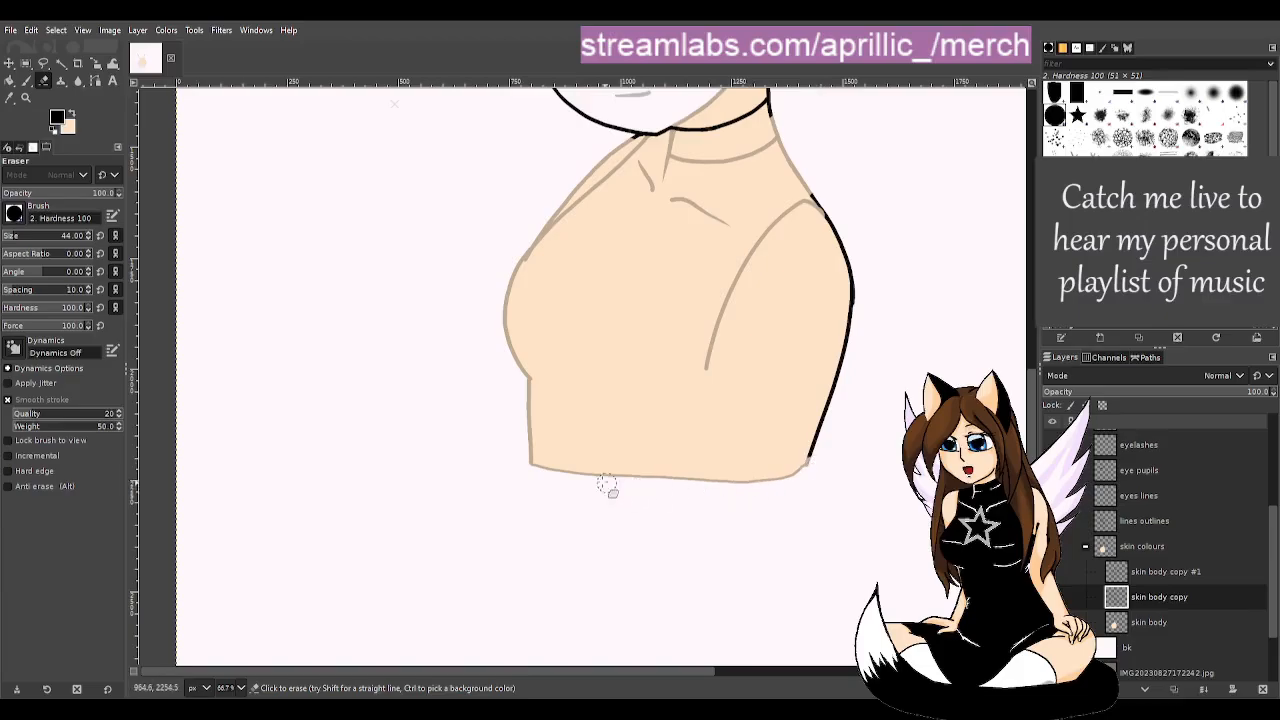
{"action": "mouse_move", "coordinate": [607, 485]}
{"action": "left_mouse_down"}
{"action": "mouse_move", "coordinate": [814, 457]}
{"action": "mouse_move", "coordinate": [828, 440]}
{"action": "mouse_move", "coordinate": [850, 270]}
{"action": "mouse_move", "coordinate": [814, 186]}
{"action": "mouse_move", "coordinate": [820, 195]}
{"action": "left_mouse_up"}
- Erase the leftover black line stubs under the jaw near the chin and at the back of the neck on the skin body copy layer
{"action": "scroll", "coordinate": [778, 455], "scroll_direction": "up", "scroll_amount": 5}
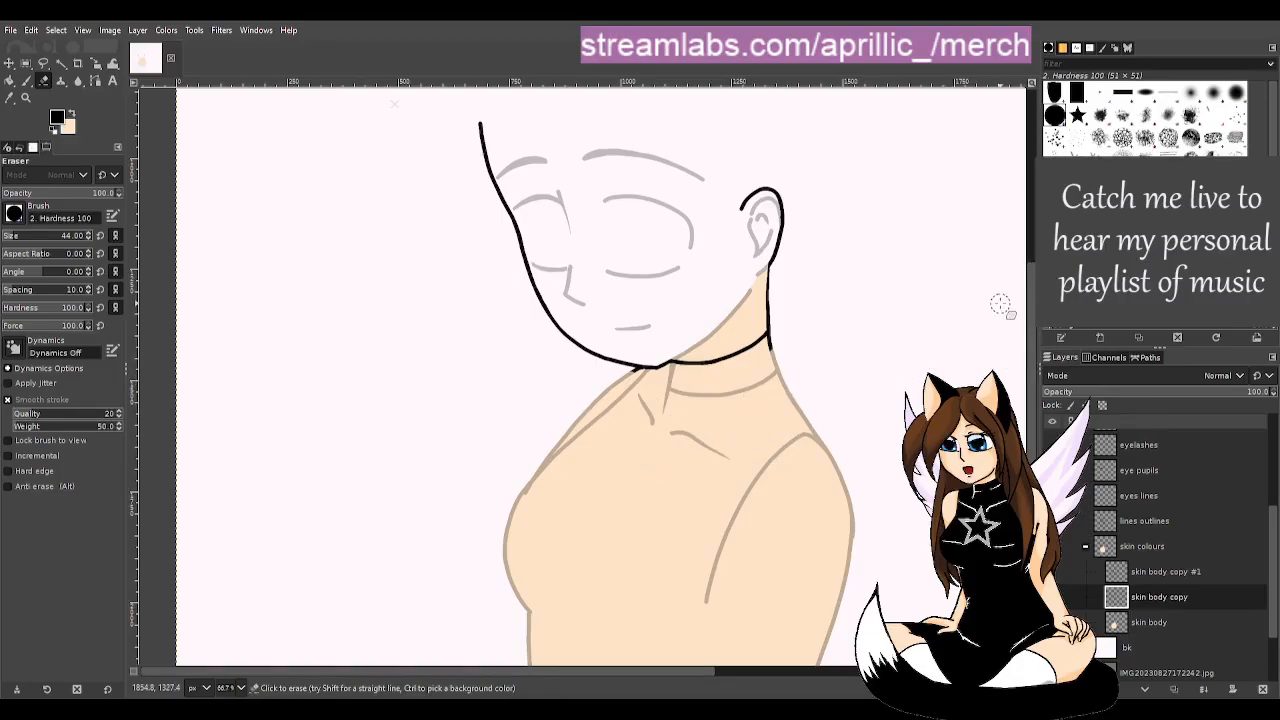
{"action": "key", "text": "u"}
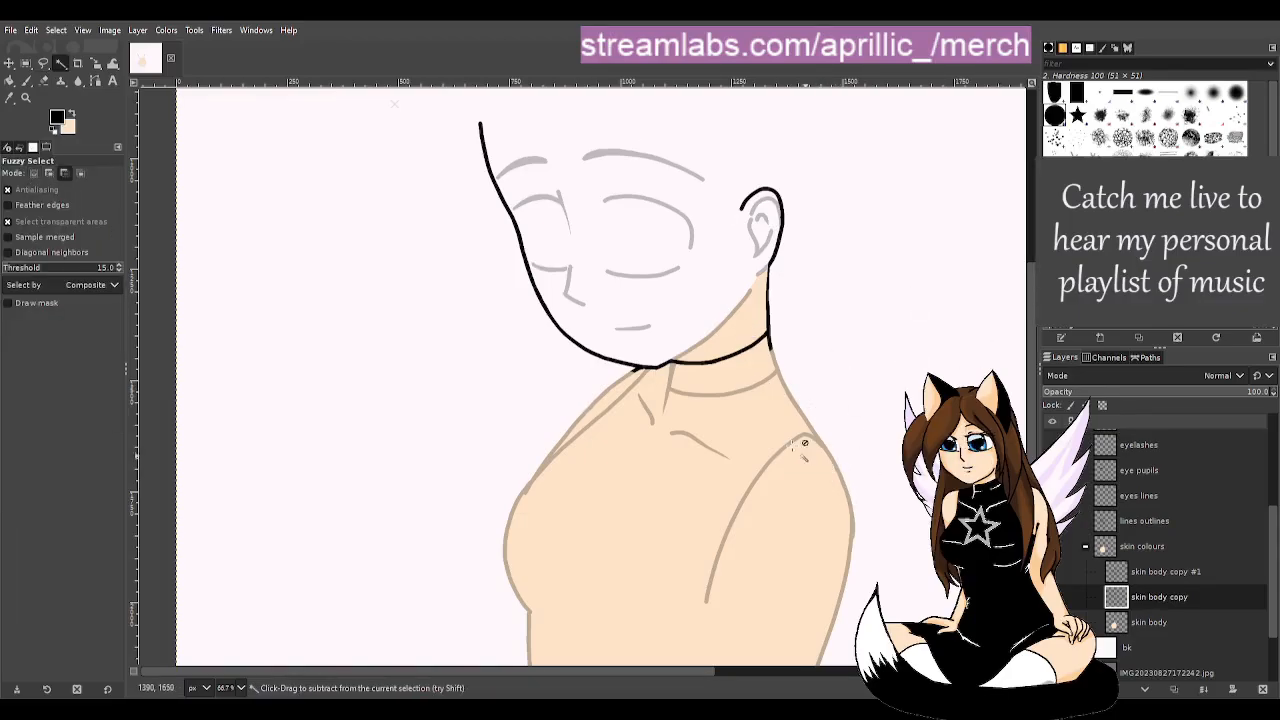
{"action": "scroll", "coordinate": [678, 358], "scroll_direction": "up", "scroll_amount": 3}
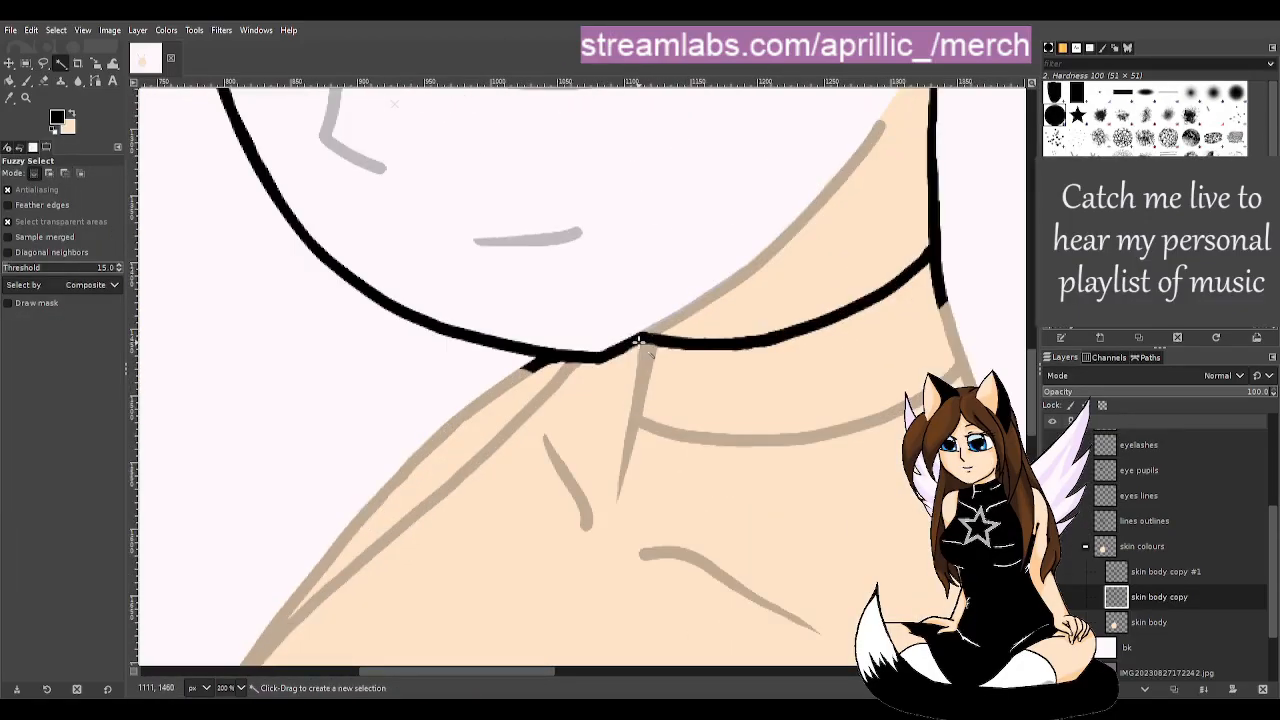
{"action": "key", "text": "shift+e"}
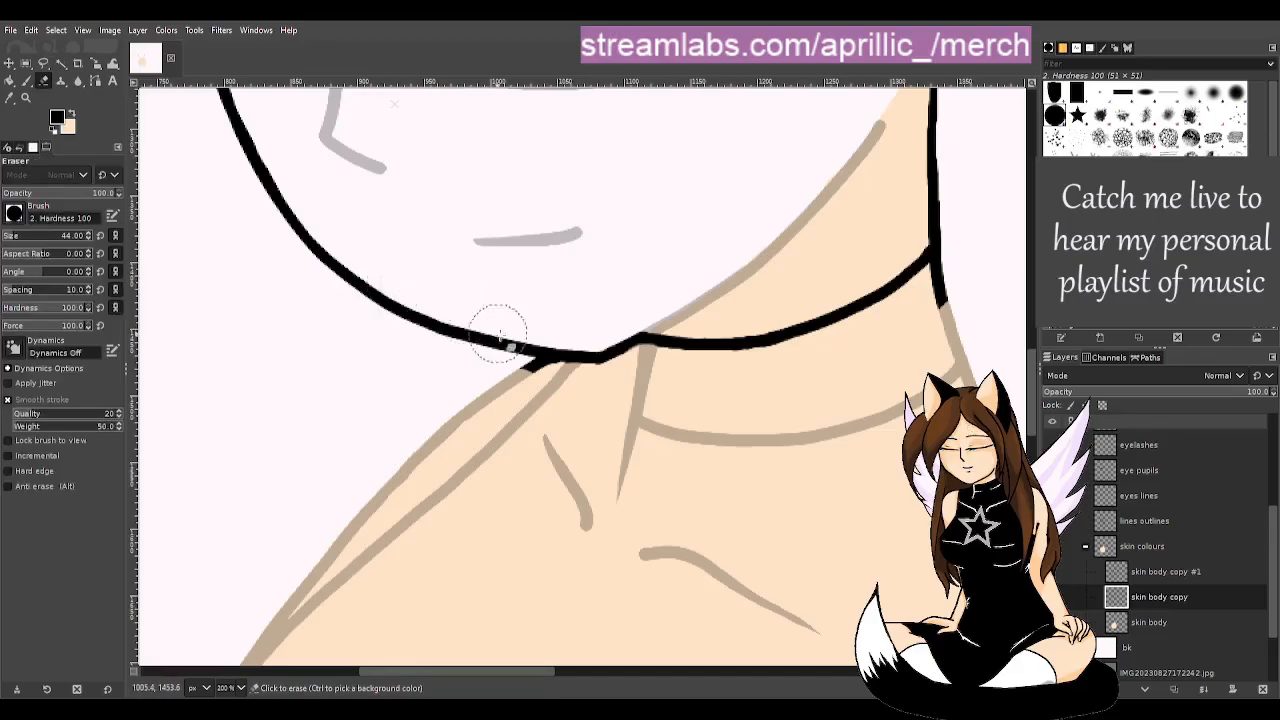
{"action": "left_click", "coordinate": [530, 386]}
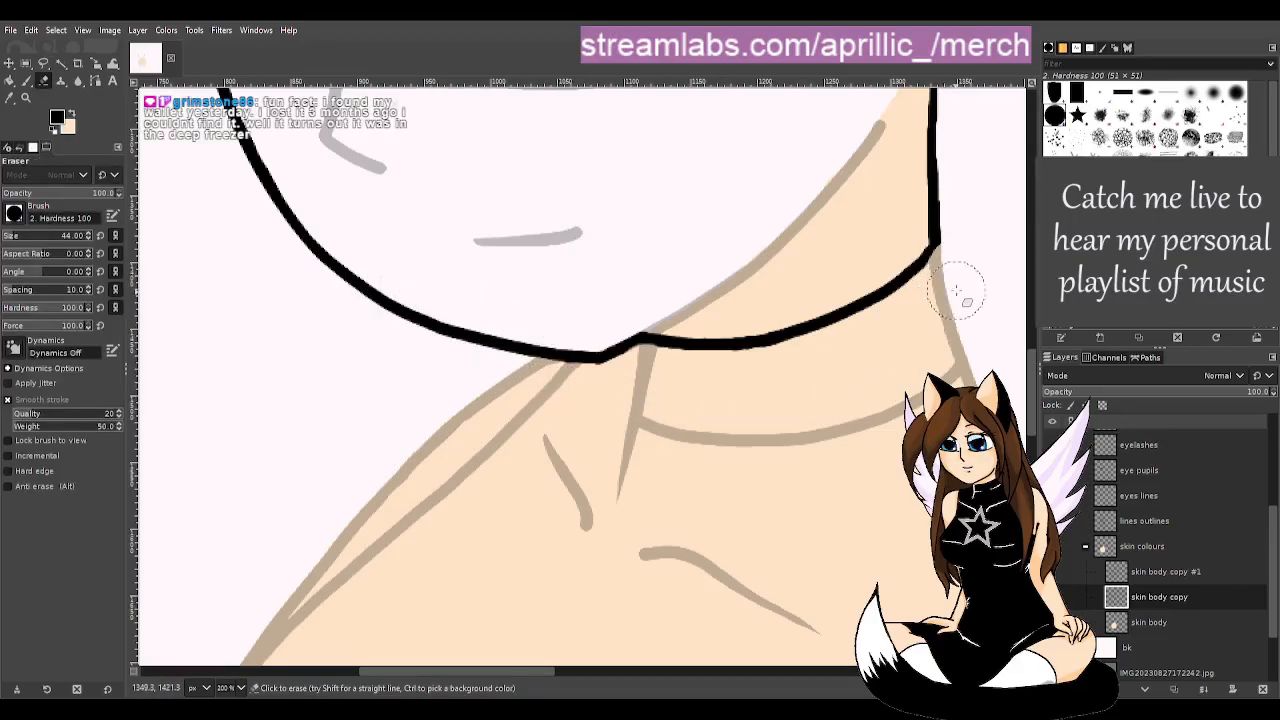
{"action": "left_click_drag", "start_coordinate": [963, 268], "coordinate": [954, 284]}
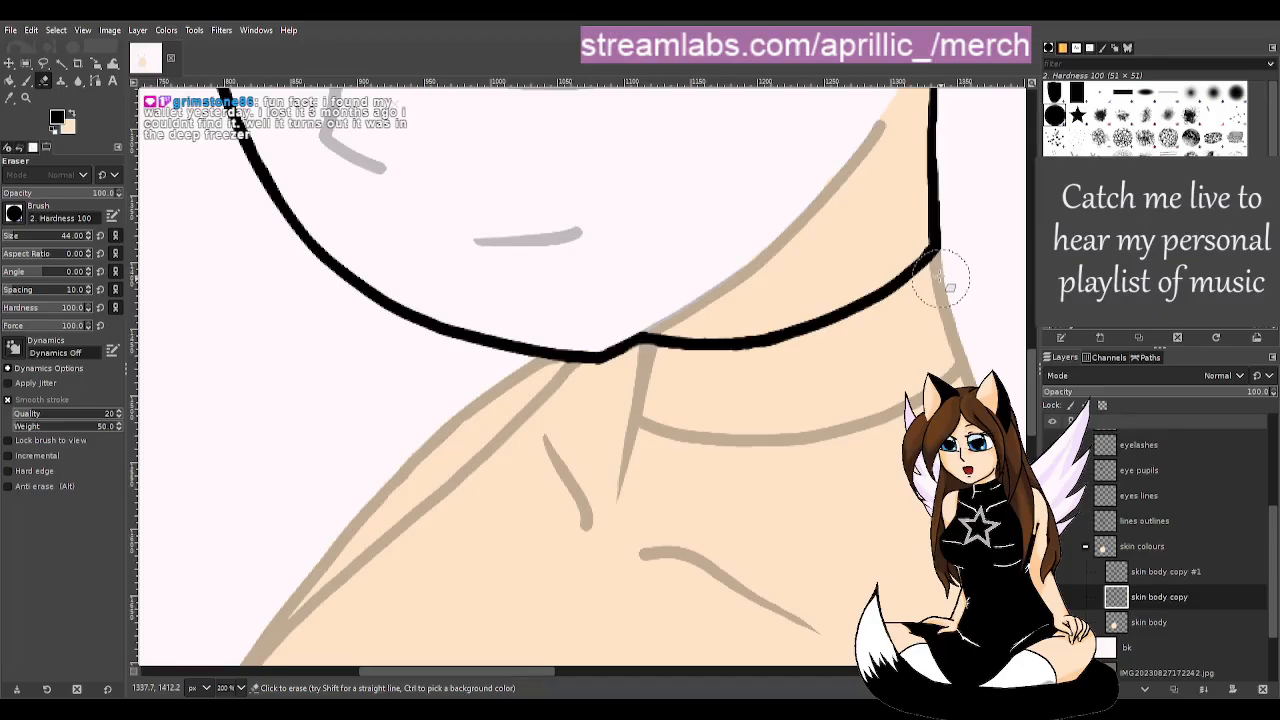
{"action": "key", "text": "u"}
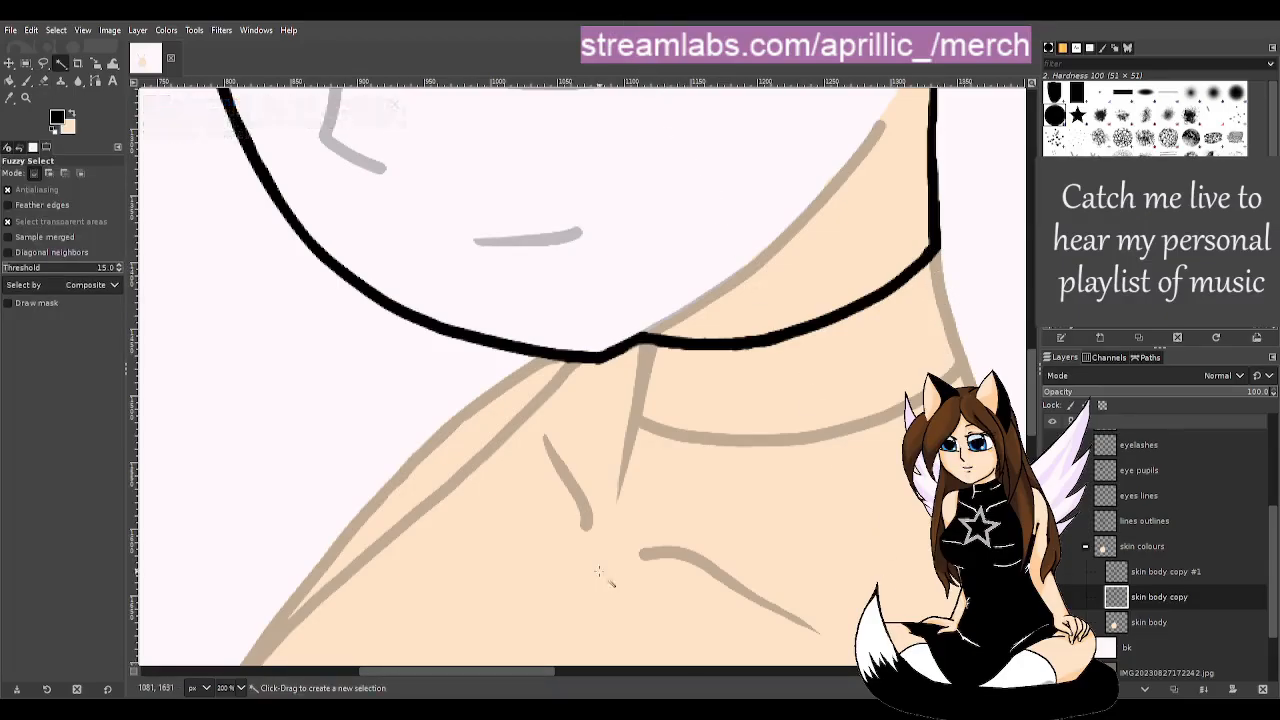
- On the skin body layer, erase the skin colour of the neck above the black curve, up to the ear
{"action": "scroll", "coordinate": [523, 494], "scroll_direction": "down", "scroll_amount": 4}
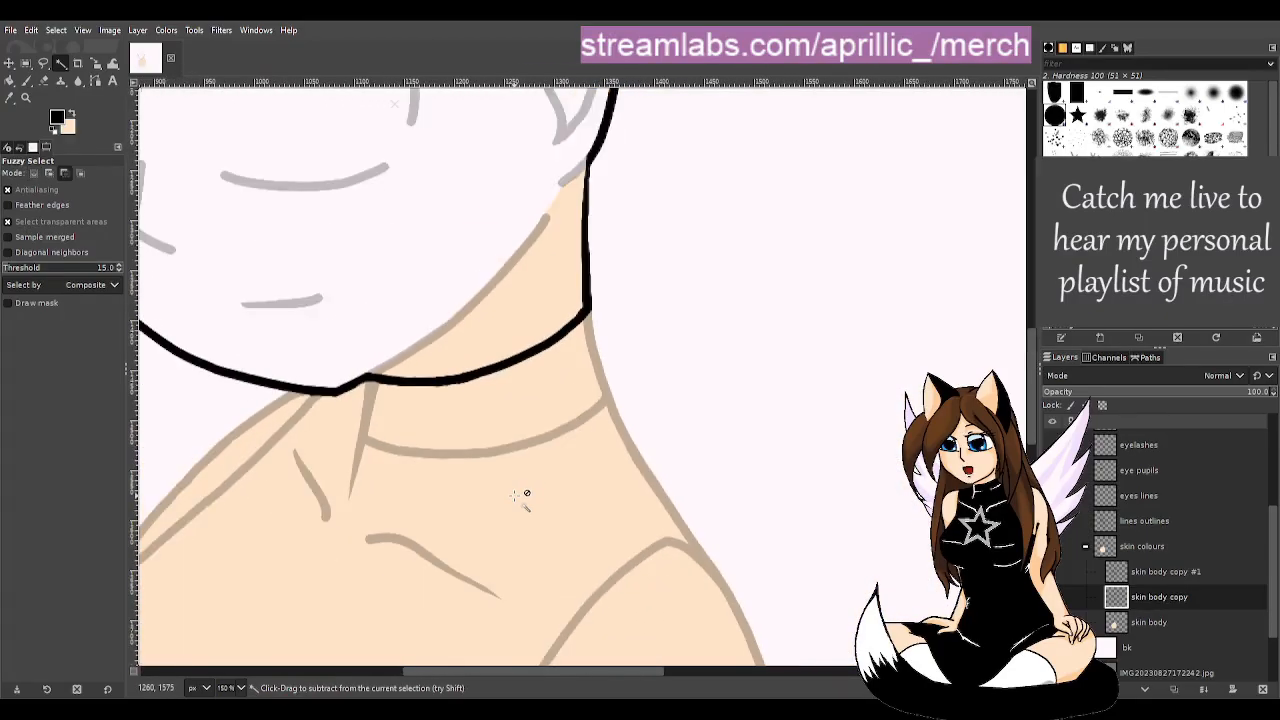
{"action": "left_click", "coordinate": [1172, 626]}
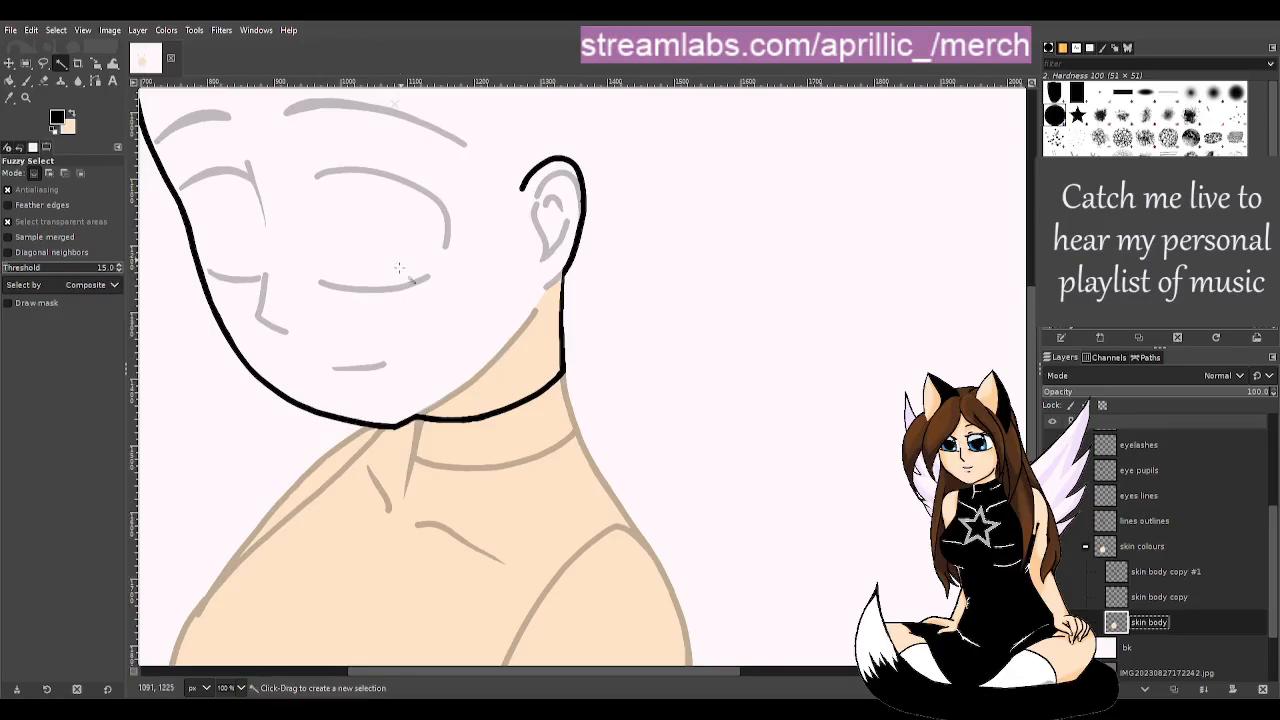
{"action": "scroll", "coordinate": [372, 418], "scroll_direction": "up", "scroll_amount": 2}
{"action": "key", "text": "shift+e"}
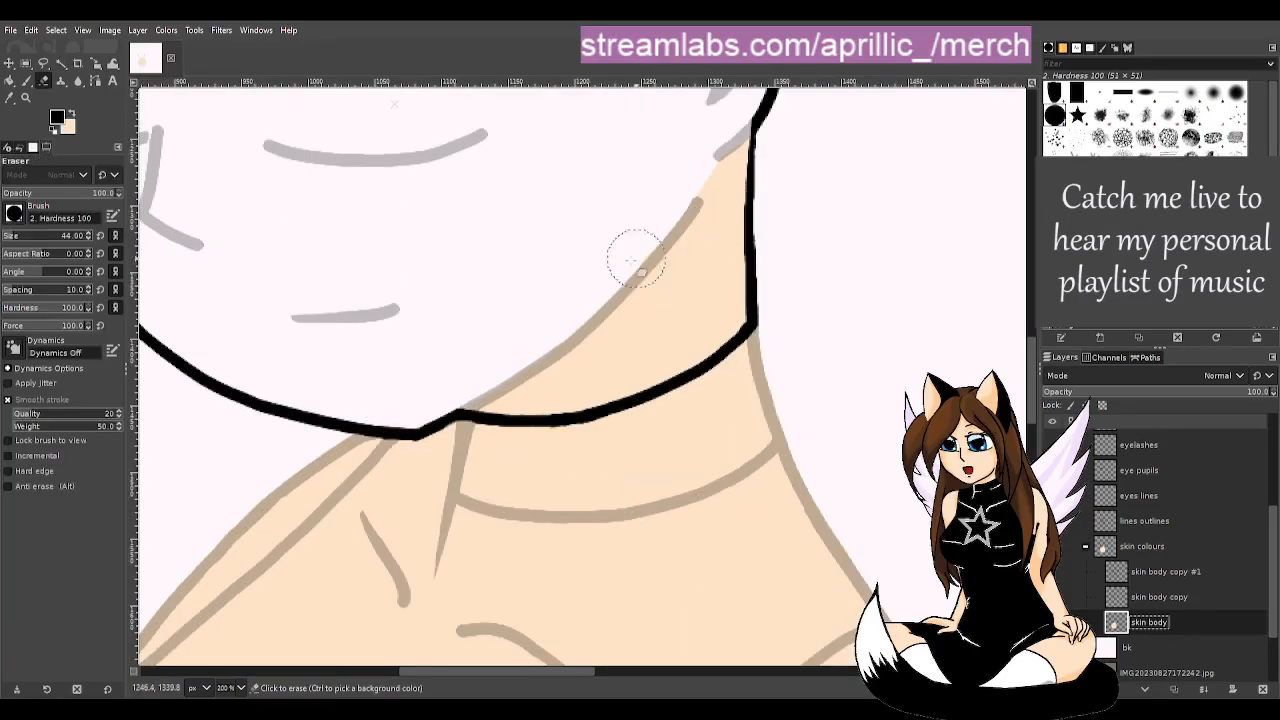
{"action": "mouse_move", "coordinate": [472, 388]}
{"action": "left_mouse_down"}
{"action": "mouse_move", "coordinate": [599, 378]}
{"action": "mouse_move", "coordinate": [694, 340]}
{"action": "mouse_move", "coordinate": [744, 287]}
{"action": "mouse_move", "coordinate": [541, 348]}
{"action": "mouse_move", "coordinate": [705, 253]}
{"action": "mouse_move", "coordinate": [759, 202]}
{"action": "mouse_move", "coordinate": [675, 256]}
{"action": "mouse_move", "coordinate": [789, 131]}
{"action": "left_mouse_up"}
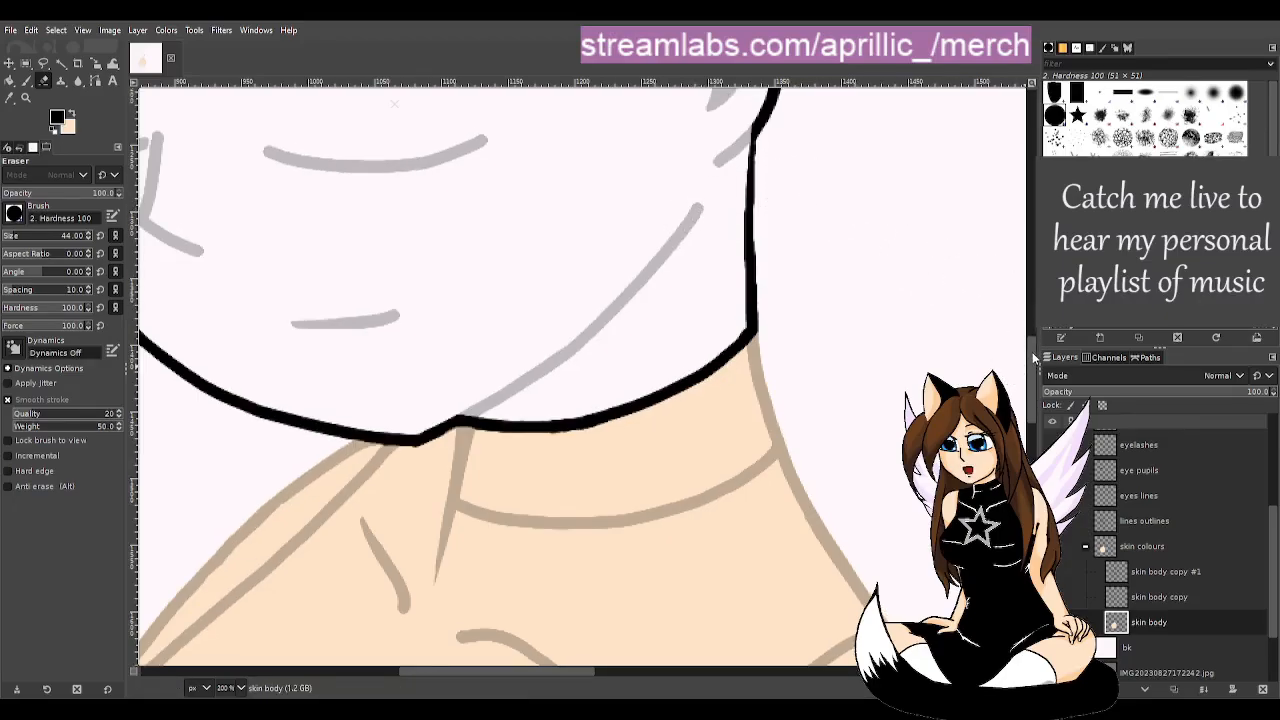
- Check the skin fill around the neck and torso, then make the skin body copy layer active
{"action": "left_click_drag", "start_coordinate": [1033, 312], "coordinate": [1041, 352]}
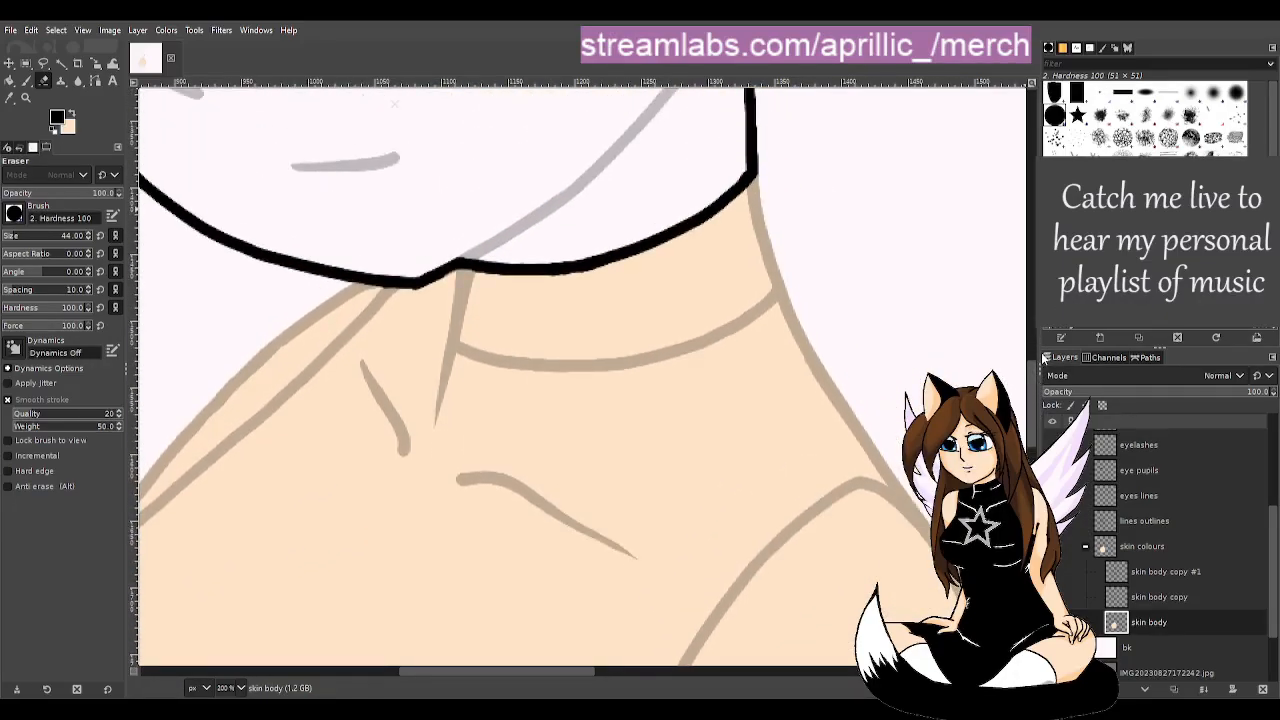
{"action": "key", "text": "u"}
{"action": "scroll", "coordinate": [690, 455], "scroll_direction": "down", "scroll_amount": 3}
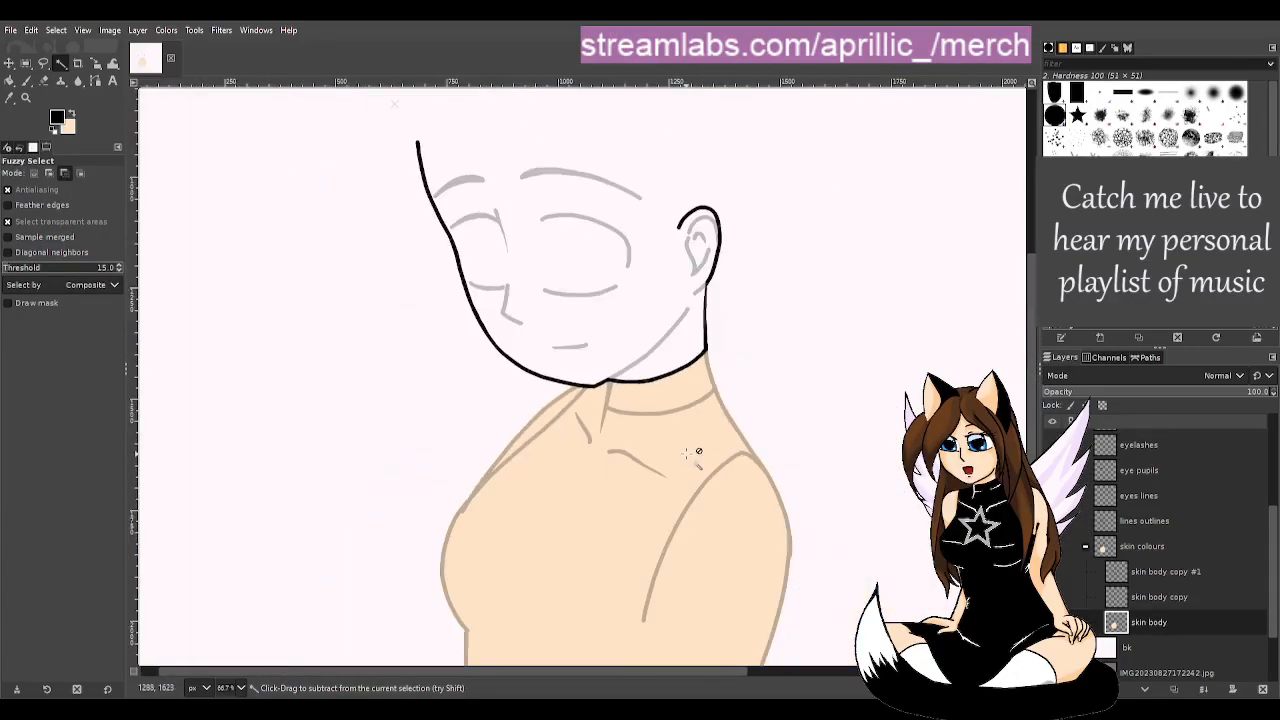
{"action": "scroll", "coordinate": [685, 465], "scroll_direction": "down", "scroll_amount": 3}
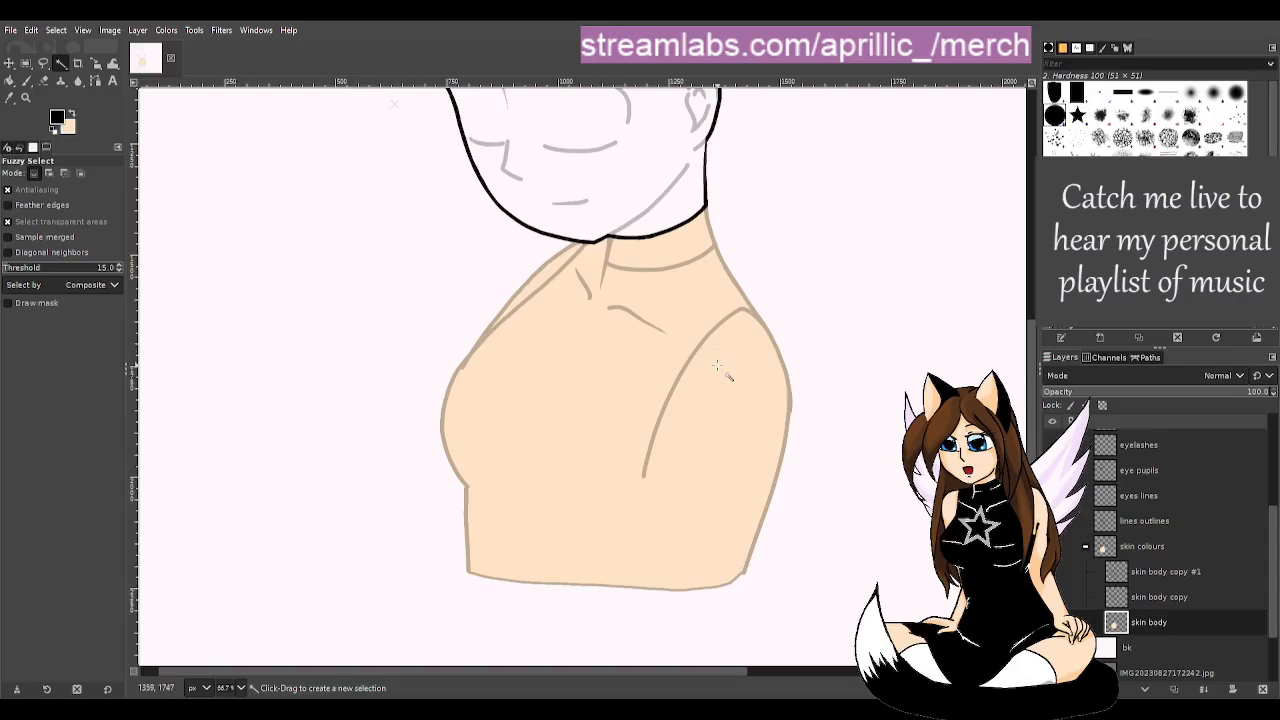
{"action": "scroll", "coordinate": [733, 371], "scroll_direction": "up", "scroll_amount": 5}
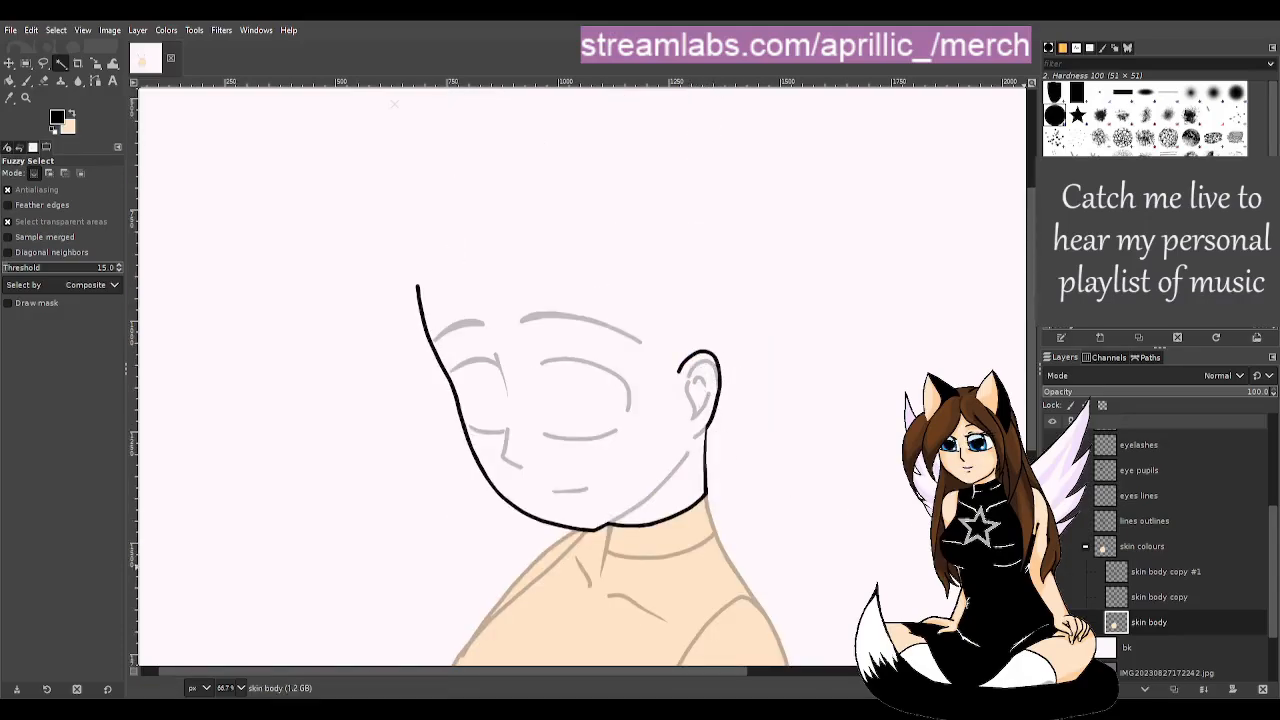
{"action": "left_click", "coordinate": [1155, 597]}
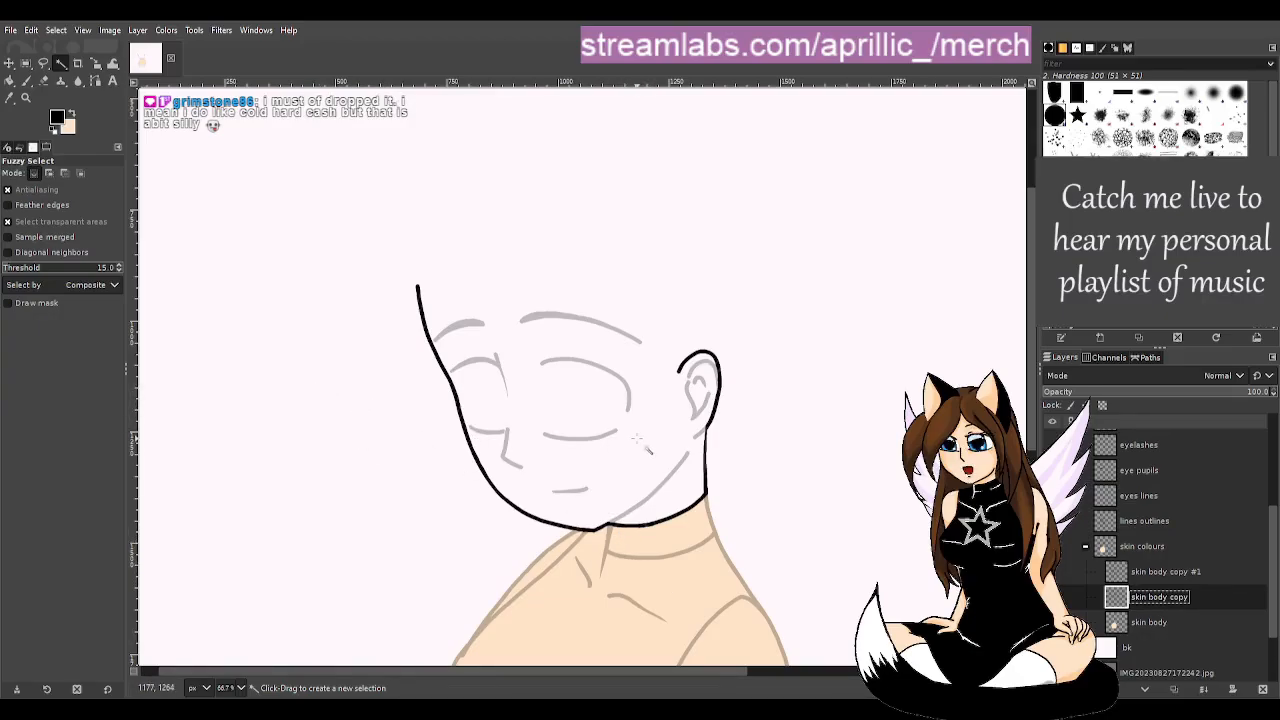
{"action": "key", "text": "p"}
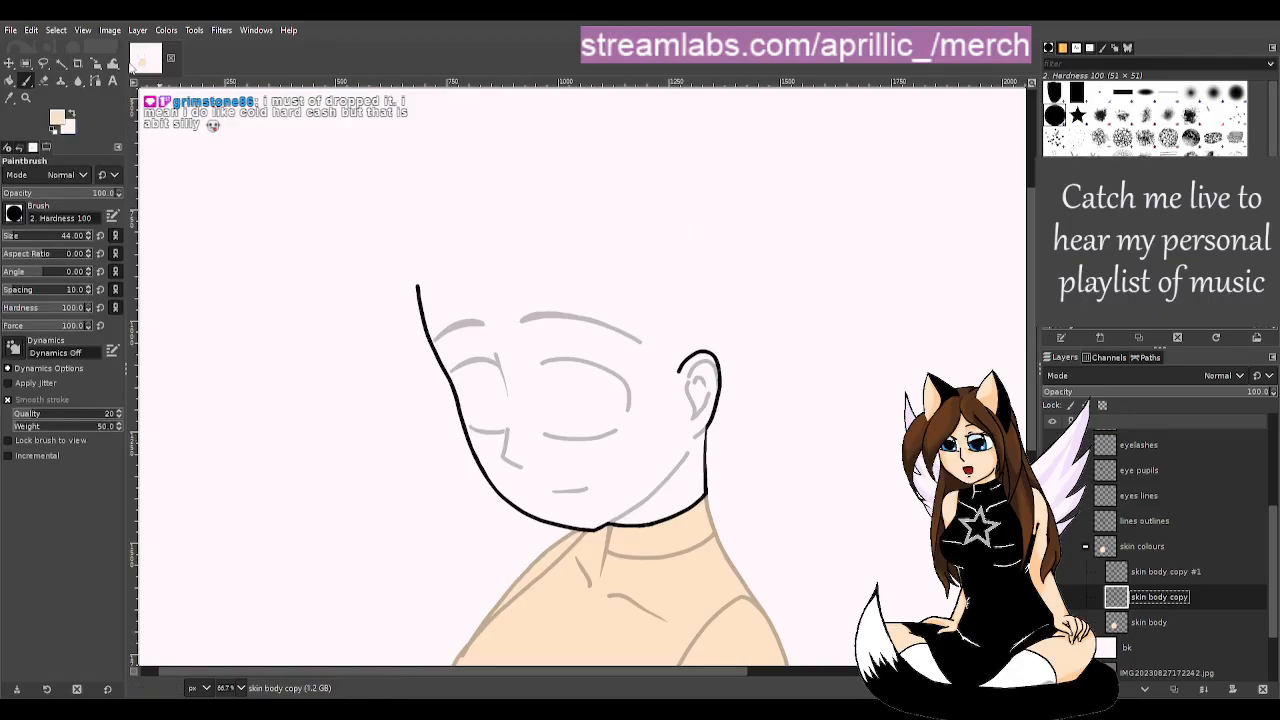
{"action": "left_click", "coordinate": [427, 289]}
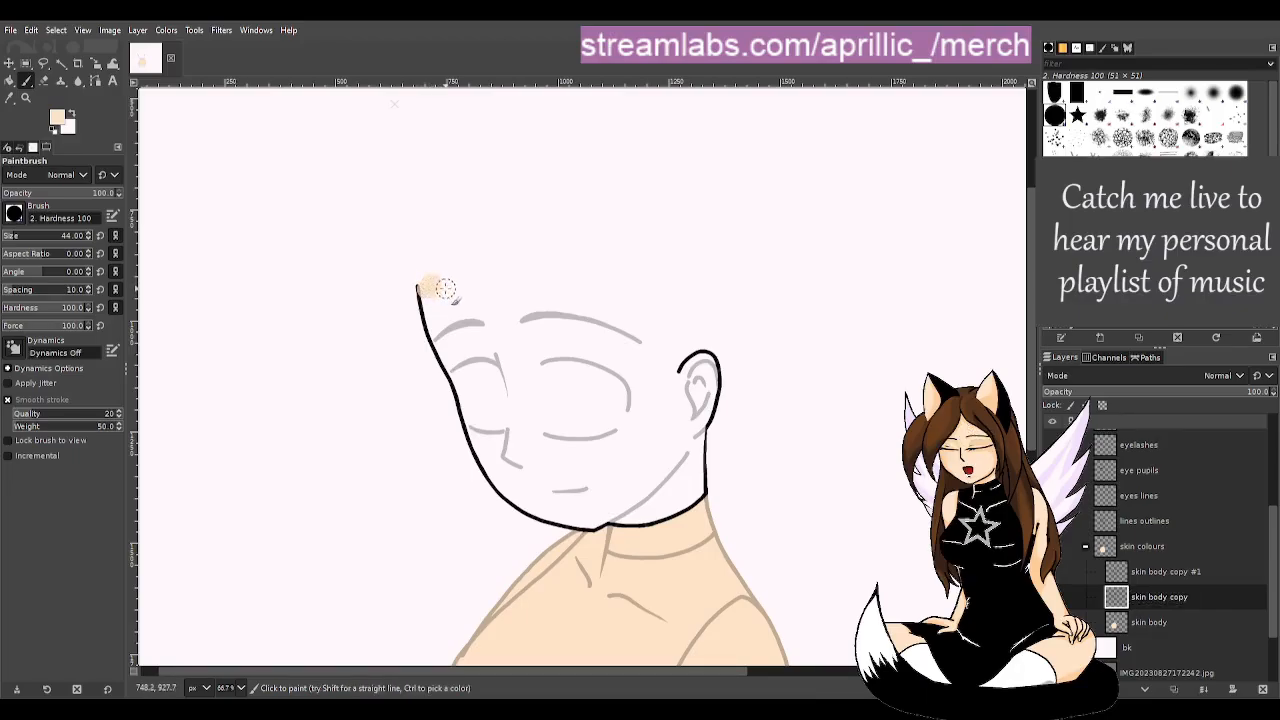
{"action": "key", "text": "u"}
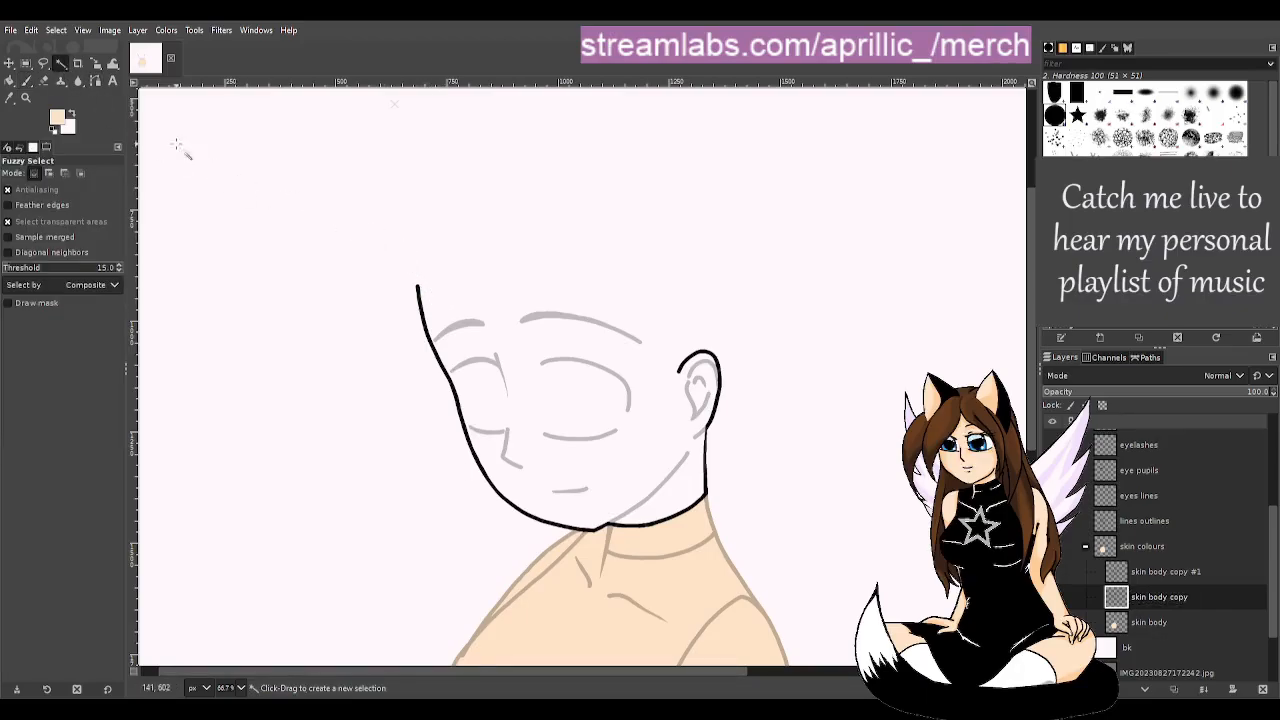
{"action": "left_click", "coordinate": [419, 298]}
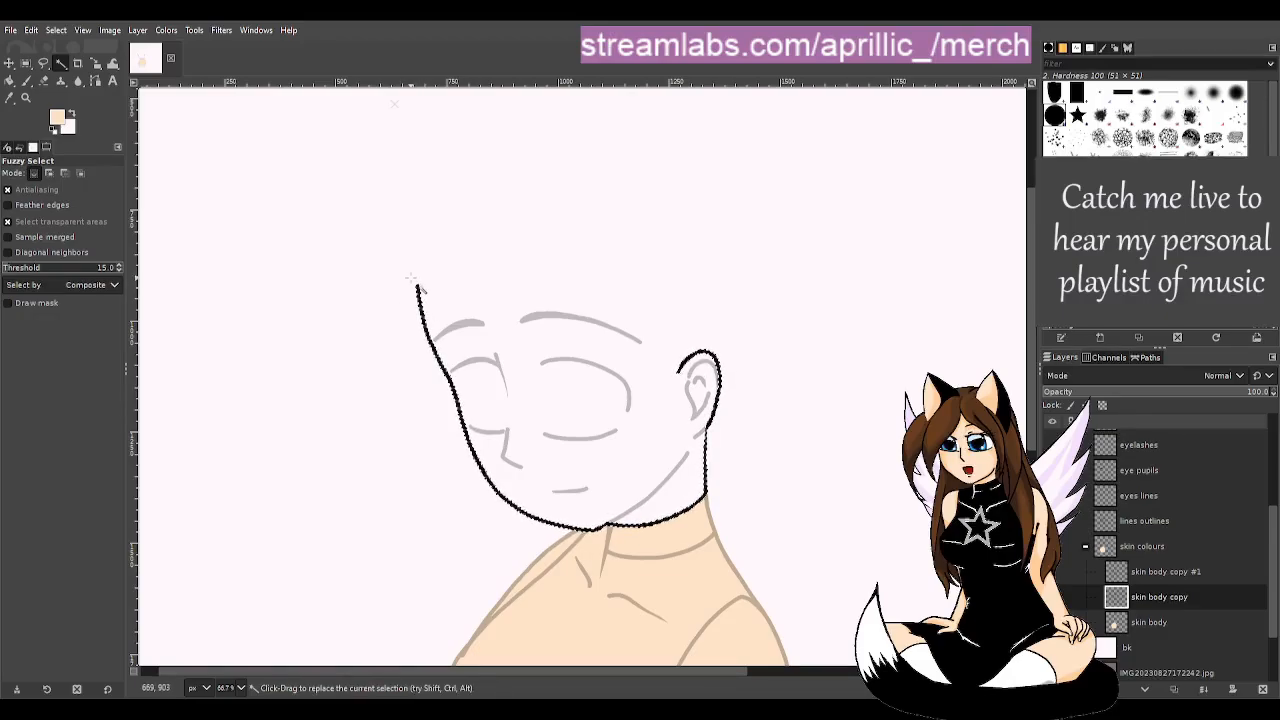
{"action": "scroll", "coordinate": [393, 363], "scroll_direction": "down", "scroll_amount": 2}
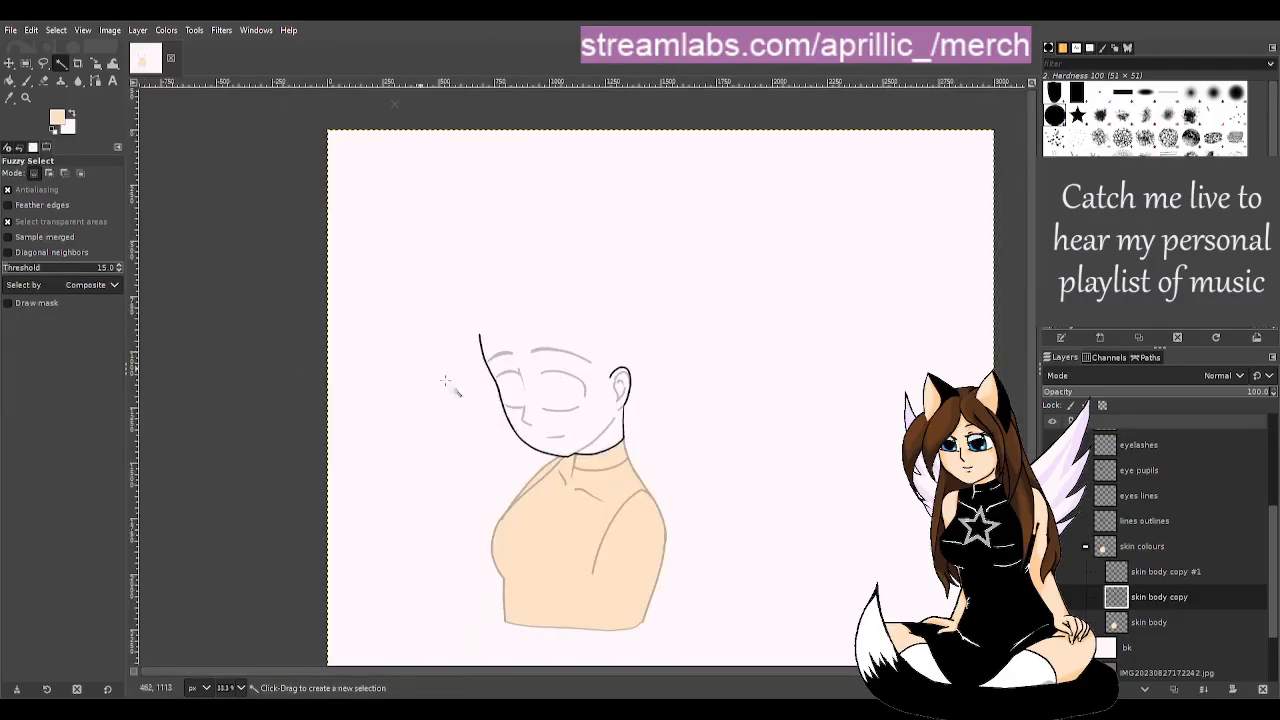
{"action": "scroll", "coordinate": [451, 377], "scroll_direction": "up", "scroll_amount": 3}
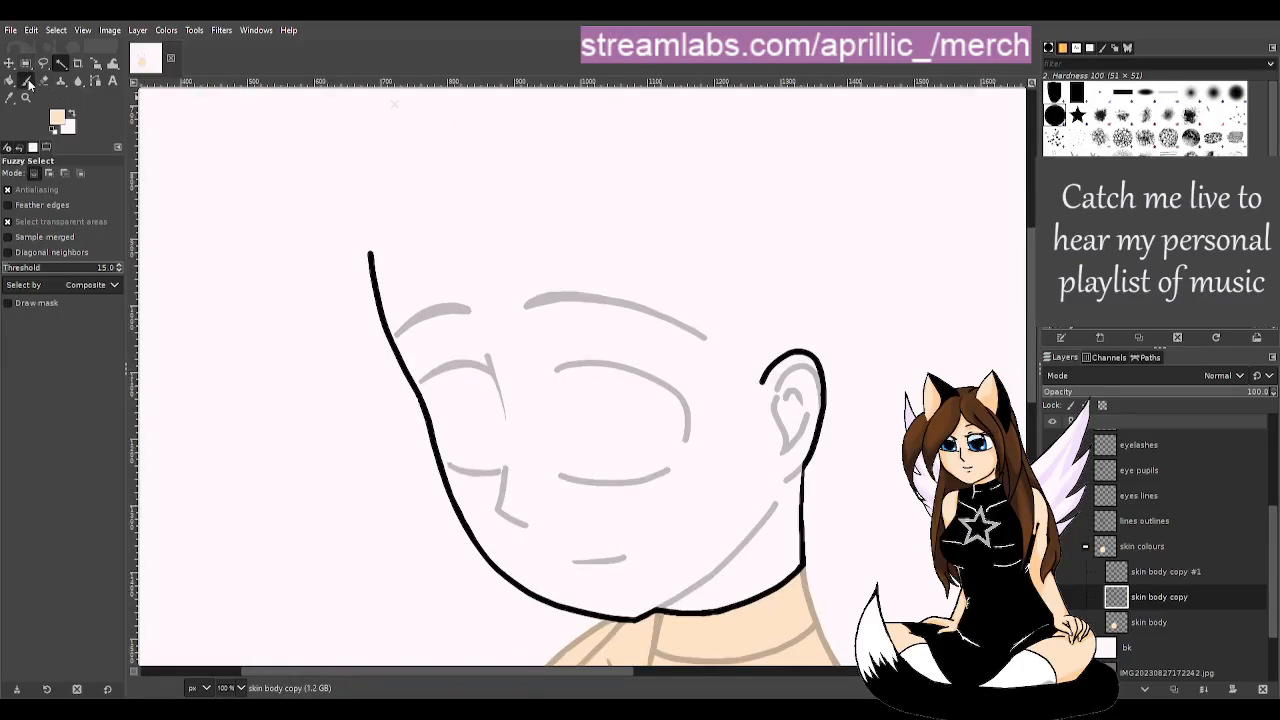
- Paint a curved skin-colour band with the size 44 brush from the top of the forehead line over the head to the ear
{"action": "left_click", "coordinate": [28, 82]}
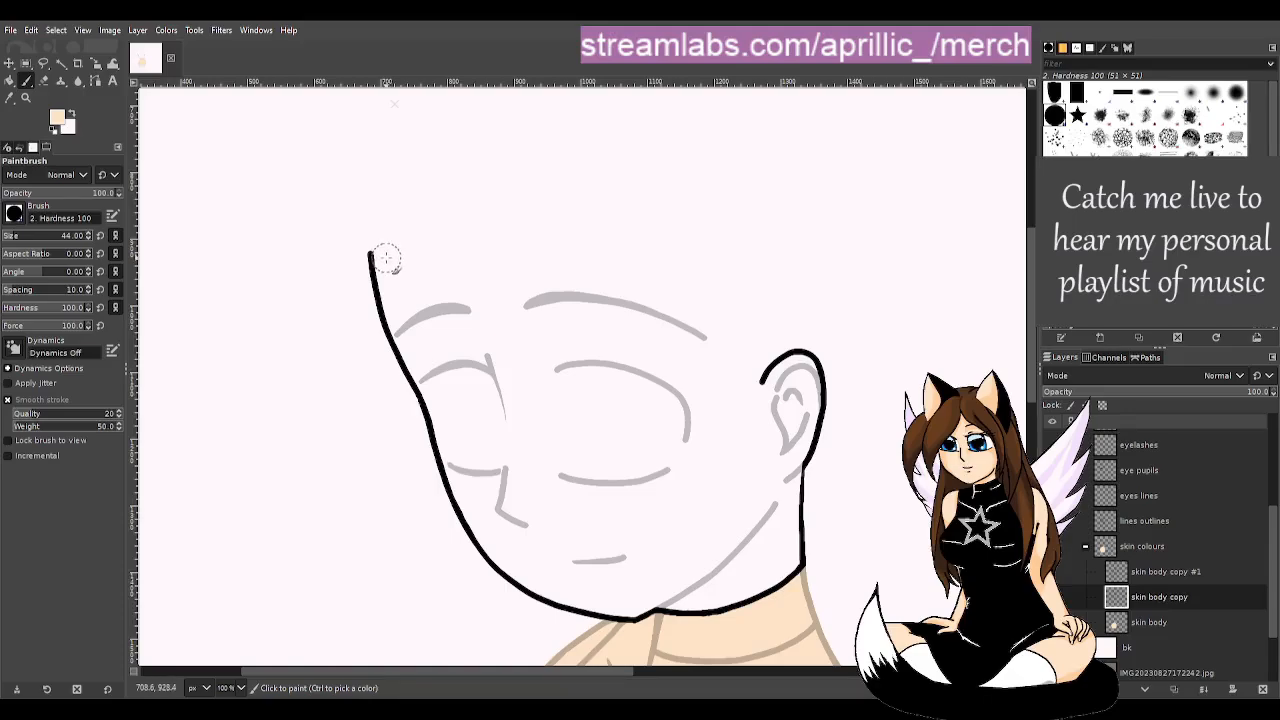
{"action": "mouse_move", "coordinate": [386, 258]}
{"action": "left_mouse_down"}
{"action": "mouse_move", "coordinate": [500, 251]}
{"action": "mouse_move", "coordinate": [624, 273]}
{"action": "mouse_move", "coordinate": [711, 323]}
{"action": "mouse_move", "coordinate": [750, 377]}
{"action": "mouse_move", "coordinate": [697, 305]}
{"action": "mouse_move", "coordinate": [577, 254]}
{"action": "mouse_move", "coordinate": [489, 237]}
{"action": "mouse_move", "coordinate": [387, 255]}
{"action": "mouse_move", "coordinate": [483, 230]}
{"action": "mouse_move", "coordinate": [590, 241]}
{"action": "mouse_move", "coordinate": [692, 293]}
{"action": "mouse_move", "coordinate": [743, 369]}
{"action": "mouse_move", "coordinate": [712, 300]}
{"action": "mouse_move", "coordinate": [669, 252]}
{"action": "mouse_move", "coordinate": [606, 228]}
{"action": "mouse_move", "coordinate": [476, 223]}
{"action": "mouse_move", "coordinate": [387, 250]}
{"action": "left_mouse_up"}
{"action": "left_click_drag", "start_coordinate": [651, 283], "coordinate": [676, 305]}
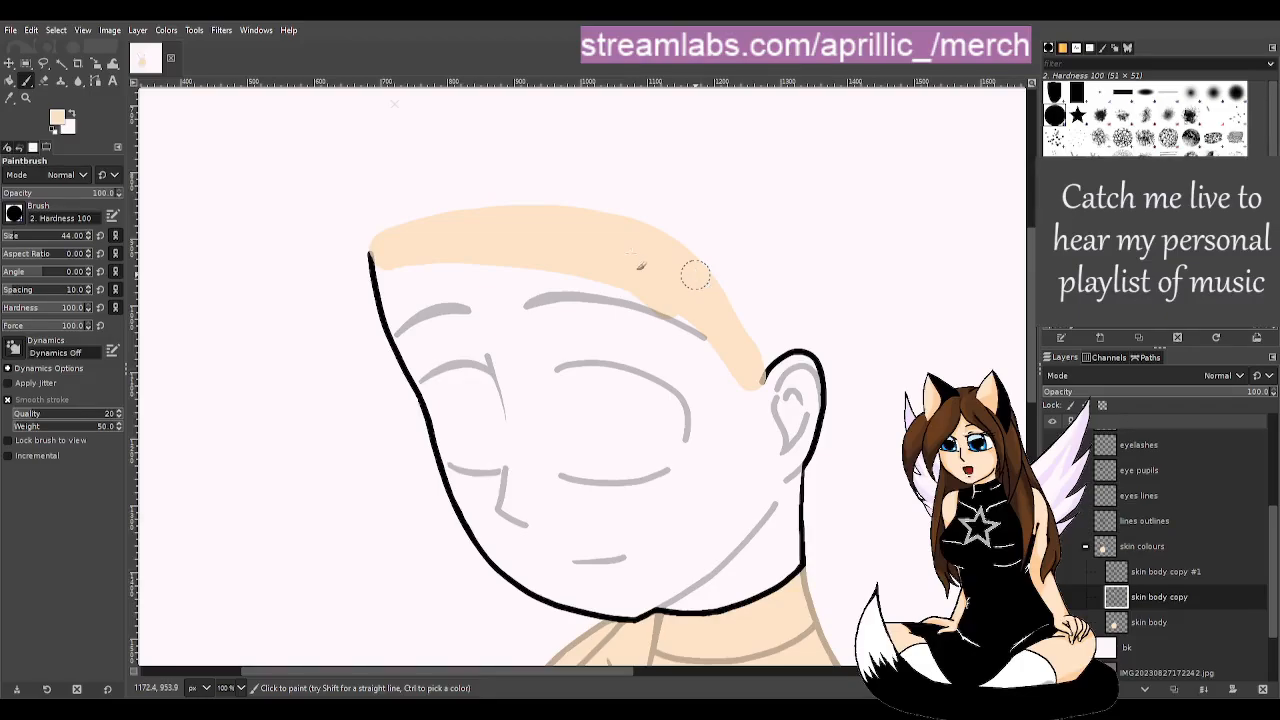
- Select the black head outline together with the skin-coloured band, including the face area they enclose
{"action": "key", "text": "u"}
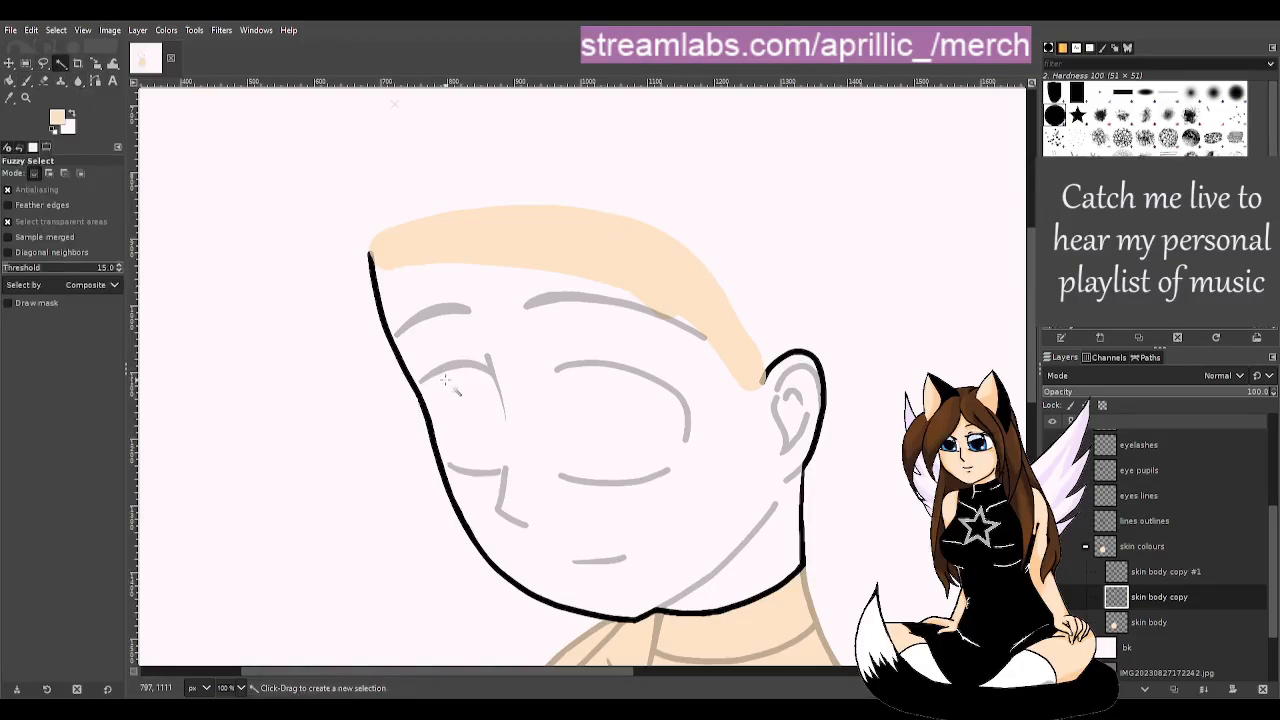
{"action": "left_click", "coordinate": [375, 296]}
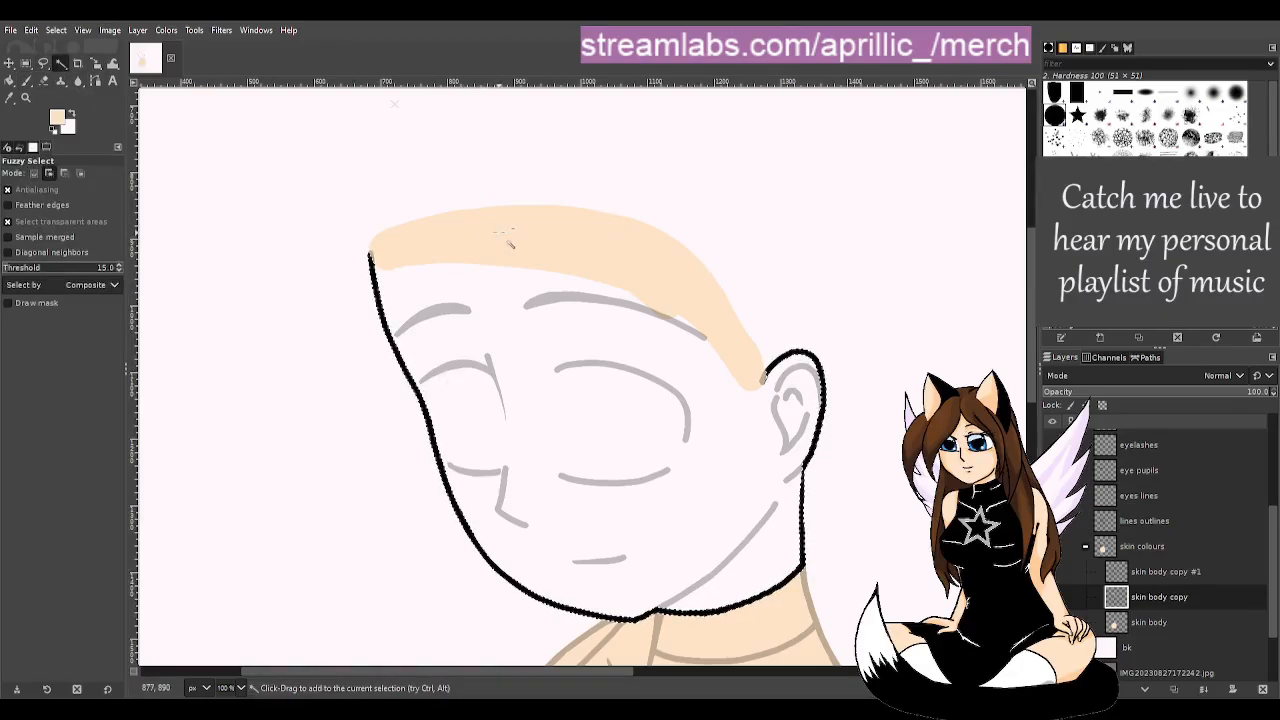
{"action": "left_click", "coordinate": [525, 247], "text": "shift"}
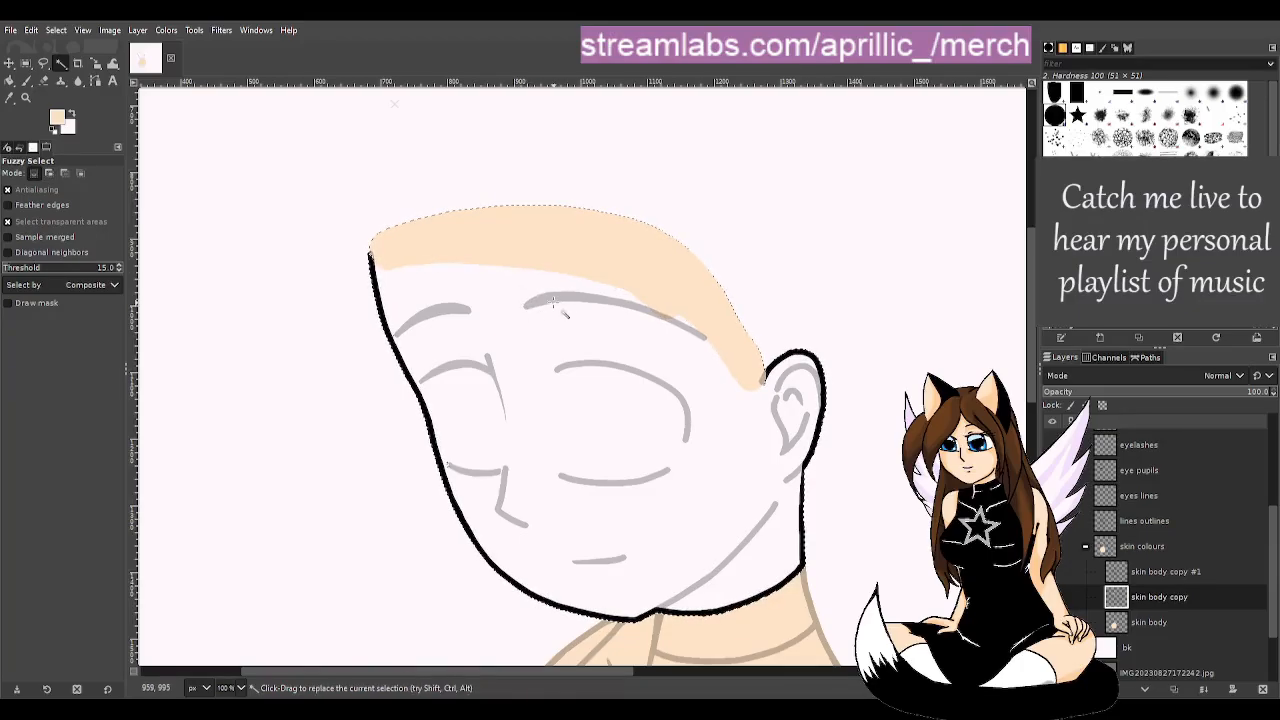
- Fill the whole head selection with the skin colour on the skin body copy layer, covering the black outline
{"action": "key", "text": "p"}
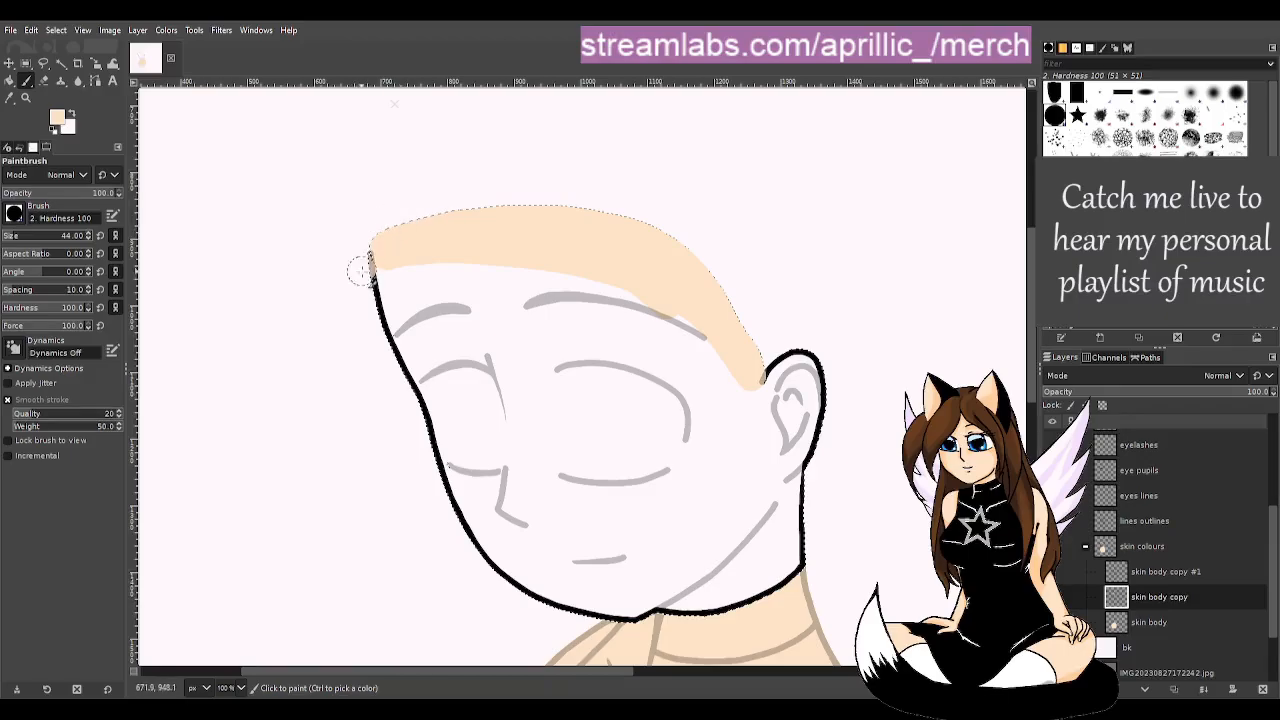
{"action": "left_click_drag", "start_coordinate": [386, 220], "coordinate": [472, 283]}
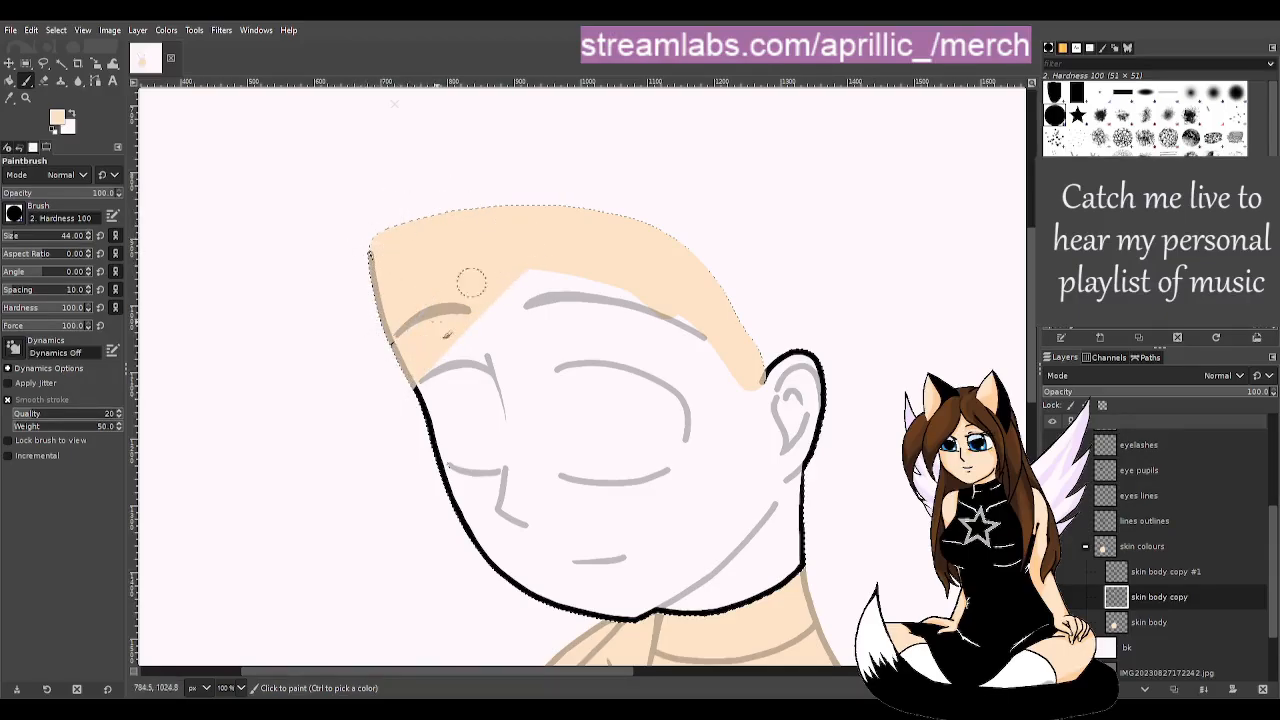
{"action": "left_click", "coordinate": [9, 79]}
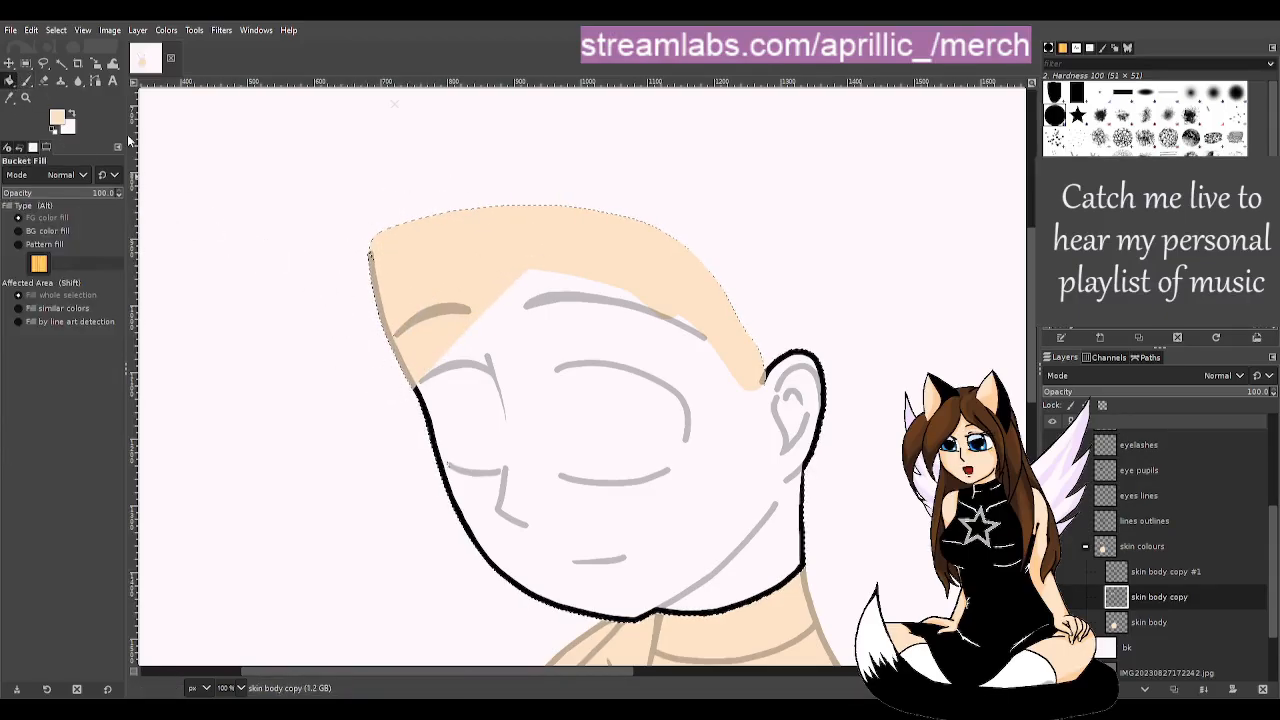
{"action": "left_click", "coordinate": [532, 322]}
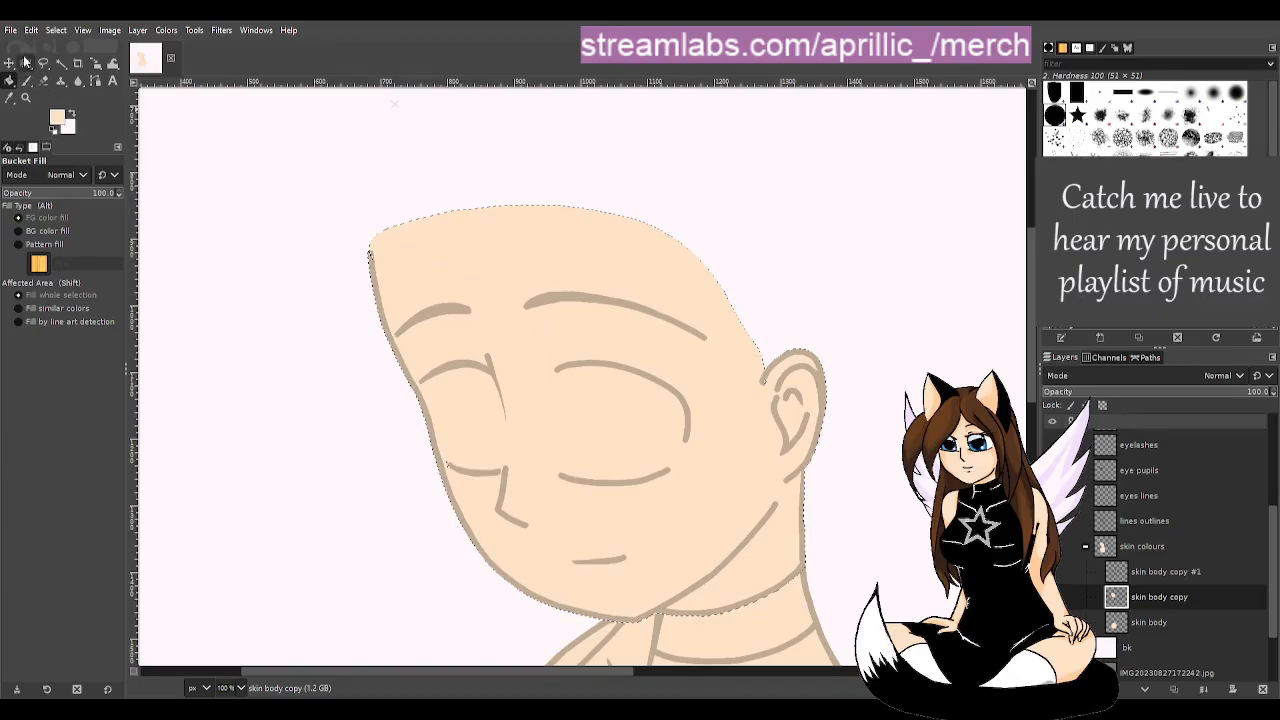
- Clear the head selection and touch up the small sliver at the top of the forehead line with skin colour
{"action": "left_click", "coordinate": [61, 63]}
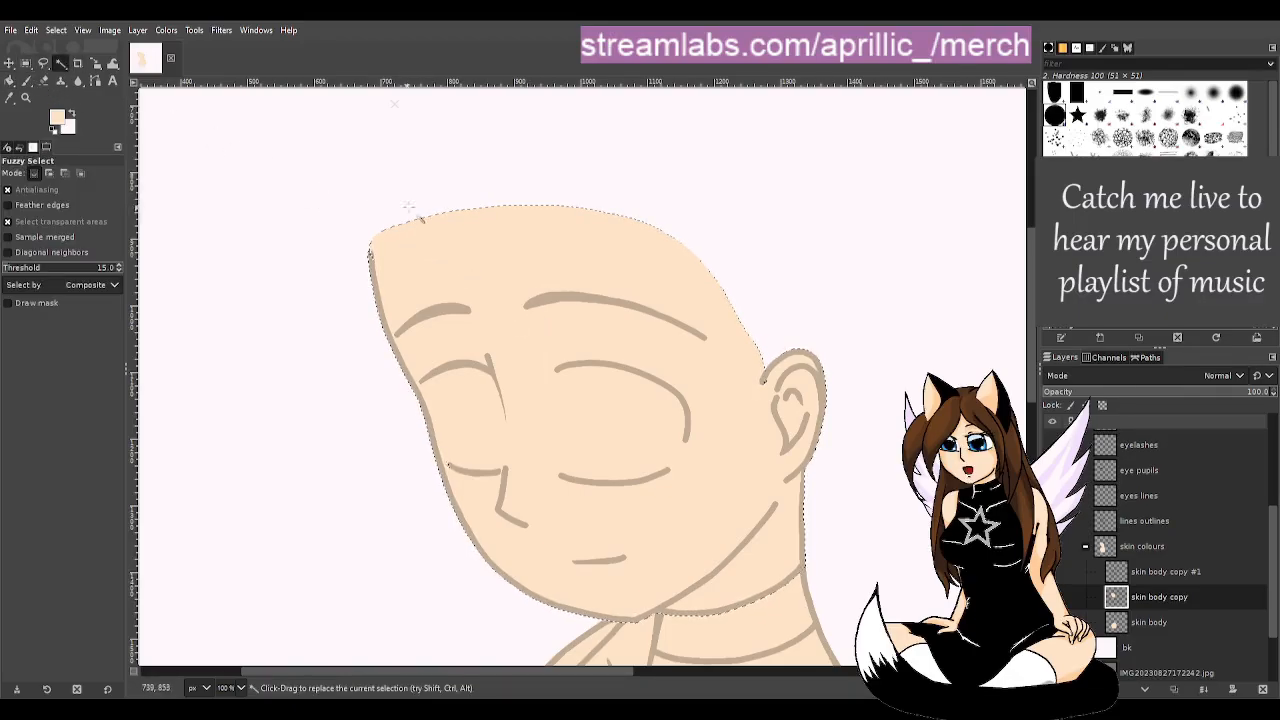
{"action": "key", "text": "minus"}
{"action": "key", "text": "minus"}
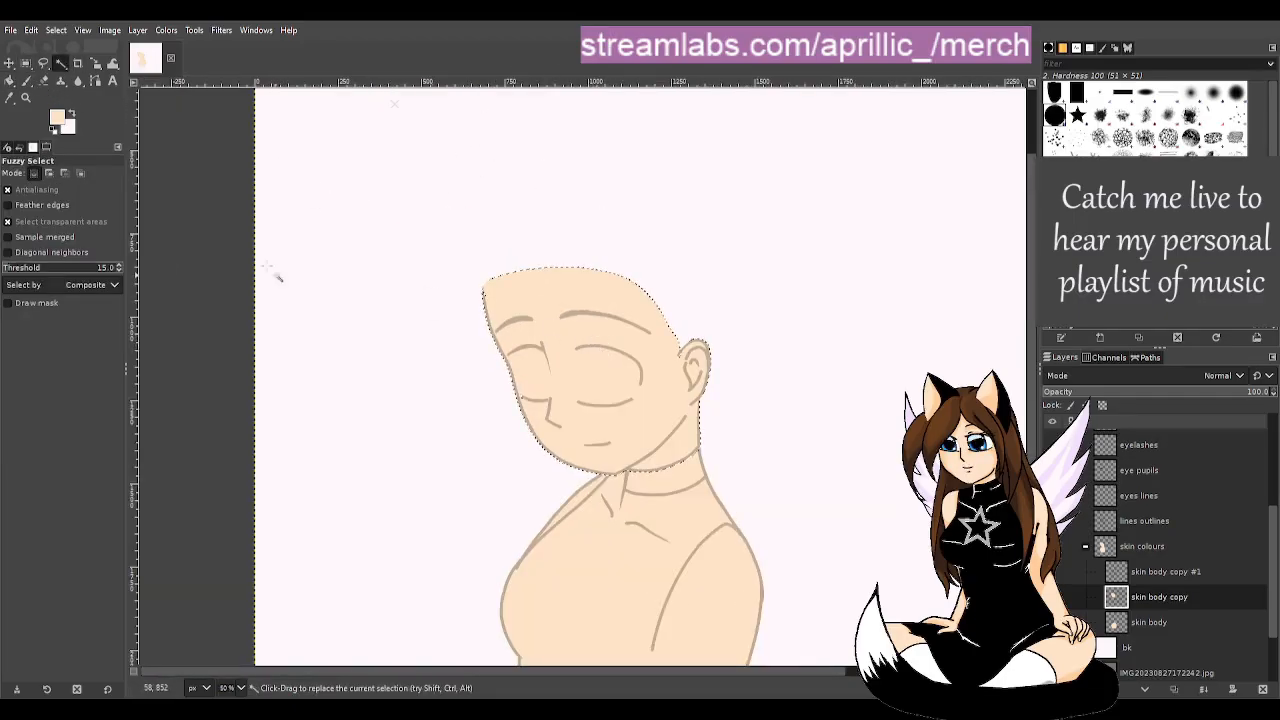
{"action": "scroll", "coordinate": [345, 300], "scroll_direction": "up", "scroll_amount": 2, "text": "ctrl"}
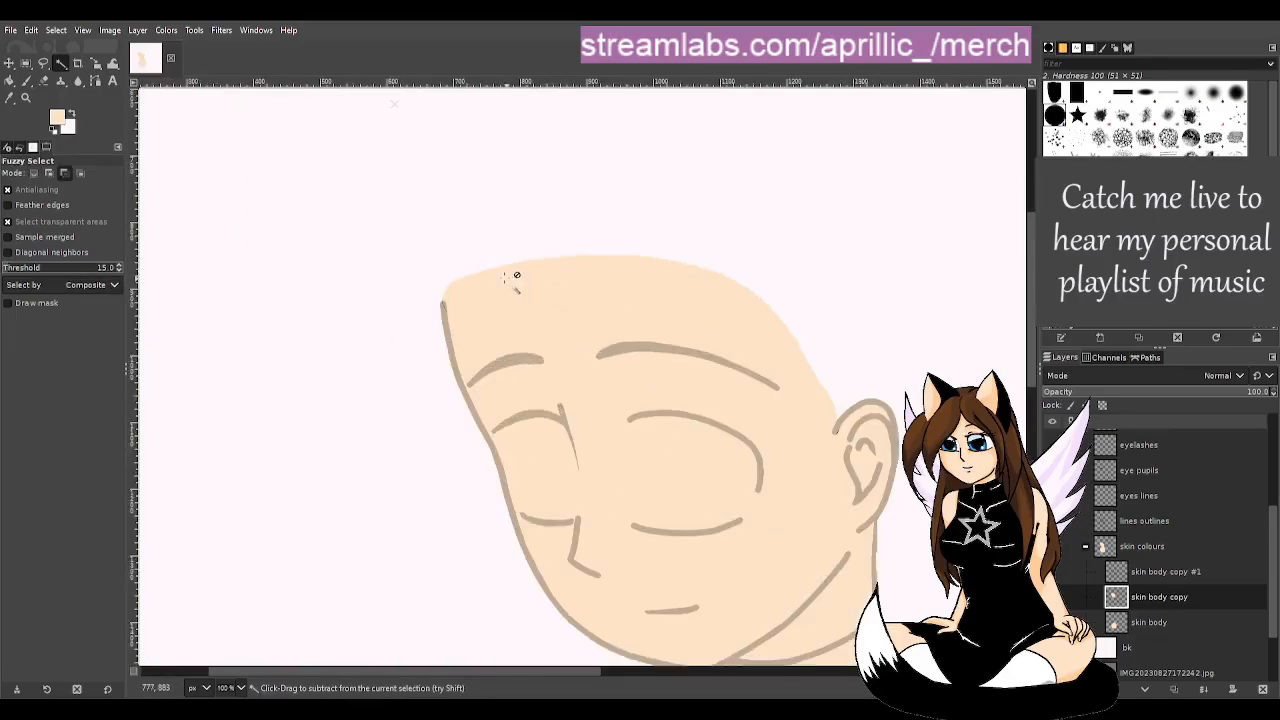
{"action": "scroll", "coordinate": [515, 298], "scroll_direction": "up", "scroll_amount": 4, "text": "ctrl"}
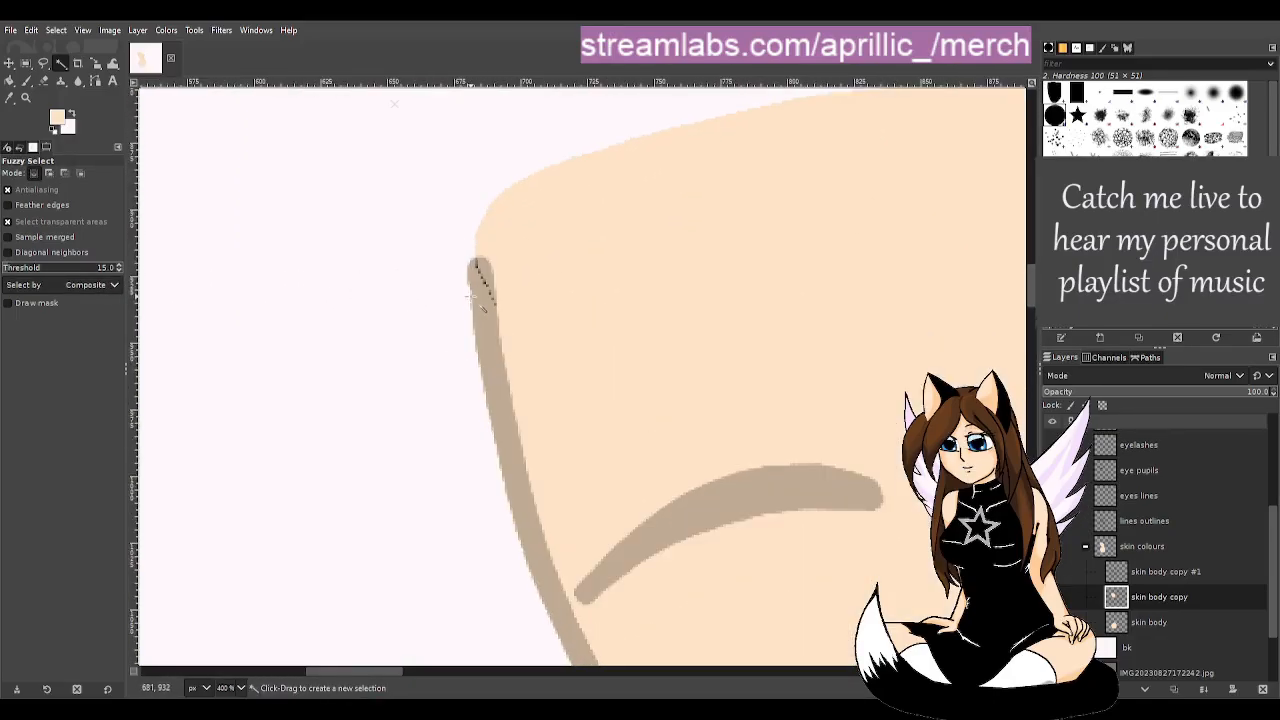
{"action": "left_click", "coordinate": [26, 80]}
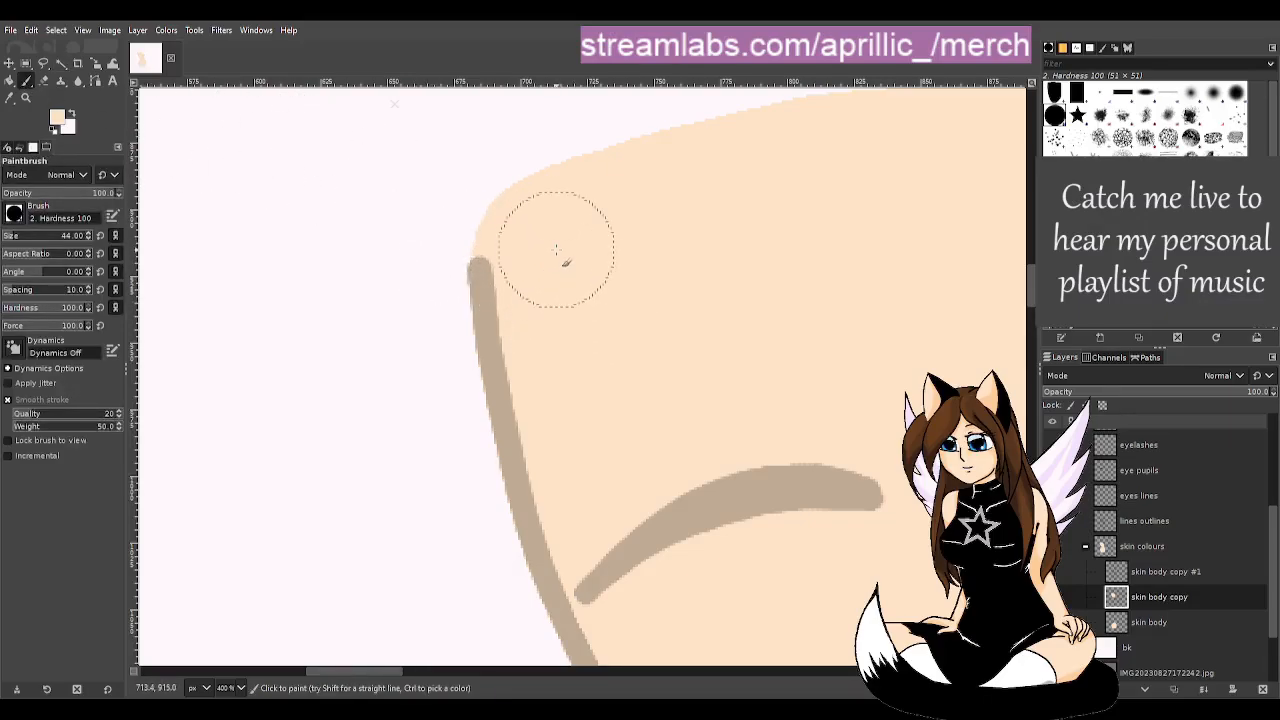
{"action": "key", "text": "u"}
- Examine the filled head together with the torso, toggling the skin body copy layer's visibility off and back on
{"action": "key", "text": "minus"}
{"action": "key", "text": "minus"}
{"action": "key", "text": "minus"}
{"action": "key", "text": "minus"}
{"action": "key", "text": "minus"}
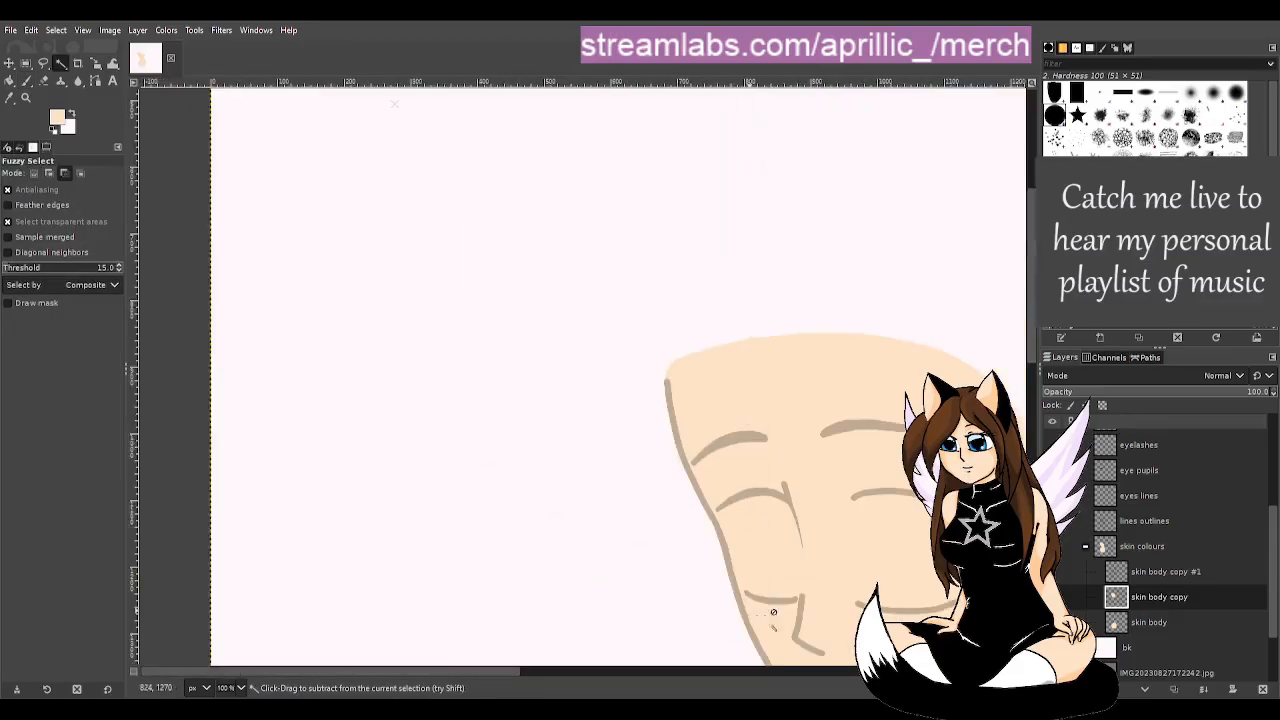
{"action": "key", "text": "minus"}
{"action": "left_click_drag", "start_coordinate": [673, 671], "coordinate": [728, 673]}
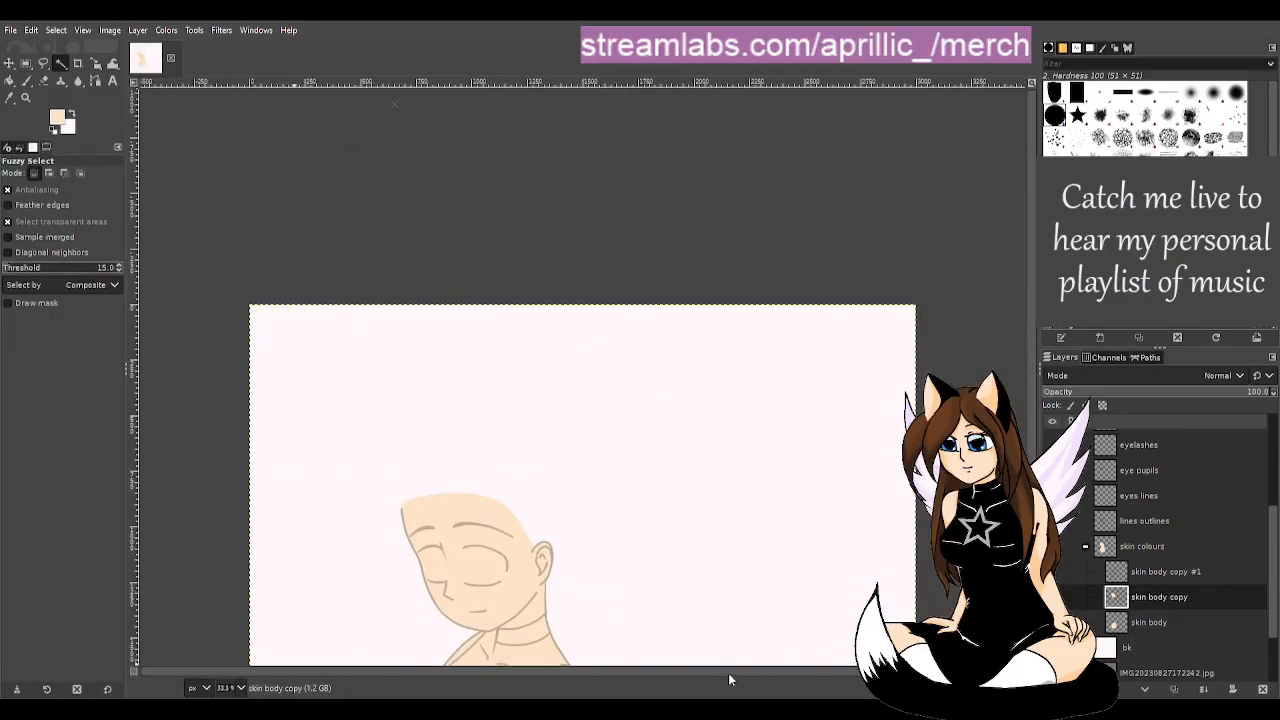
{"action": "scroll", "coordinate": [605, 580], "scroll_direction": "down", "scroll_amount": 5}
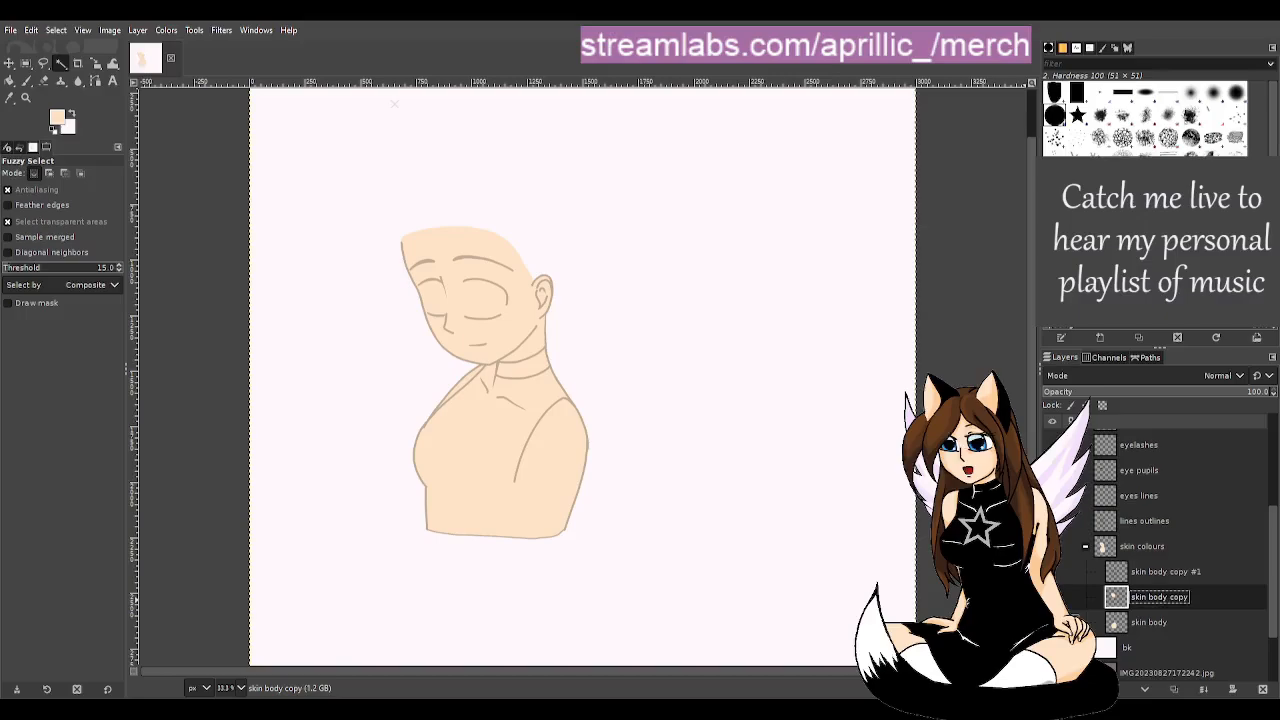
{"action": "left_click", "coordinate": [1052, 597]}
{"action": "left_click", "coordinate": [1052, 597]}
- Round out the skin colour at the back of the head above the ear and save the image
{"action": "scroll", "coordinate": [507, 297], "scroll_direction": "up", "scroll_amount": 3}
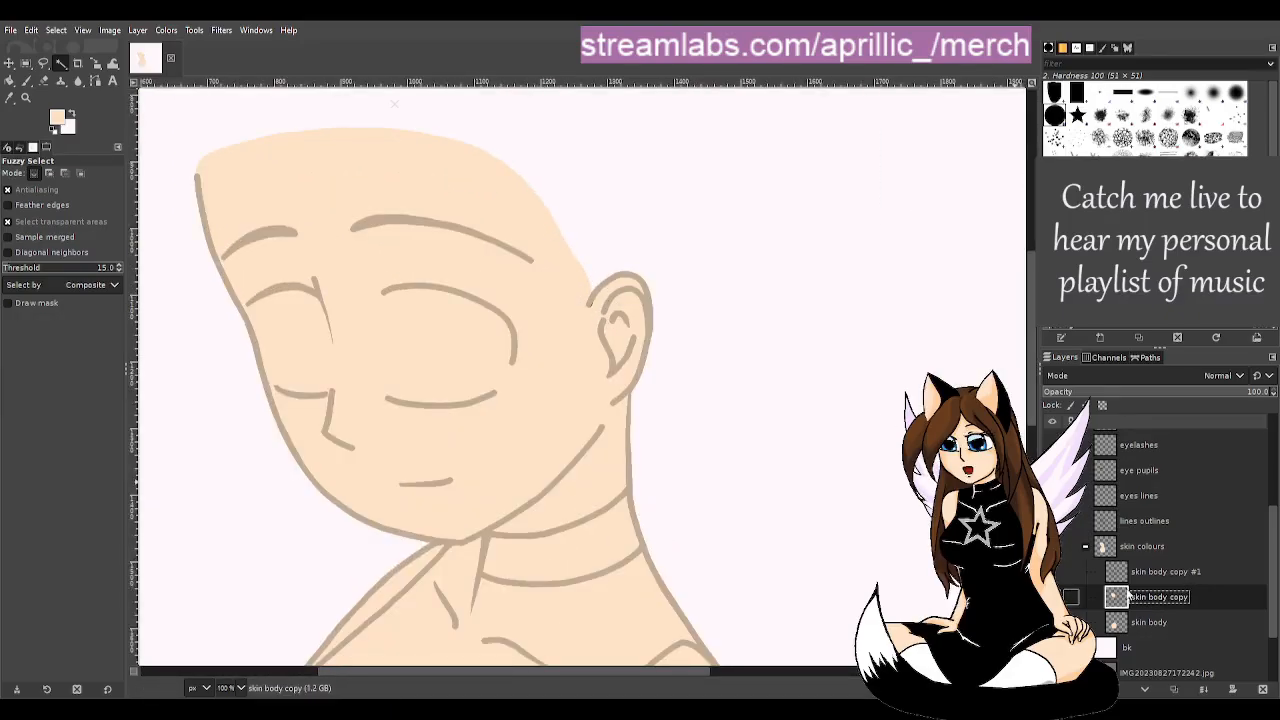
{"action": "key", "text": "p"}
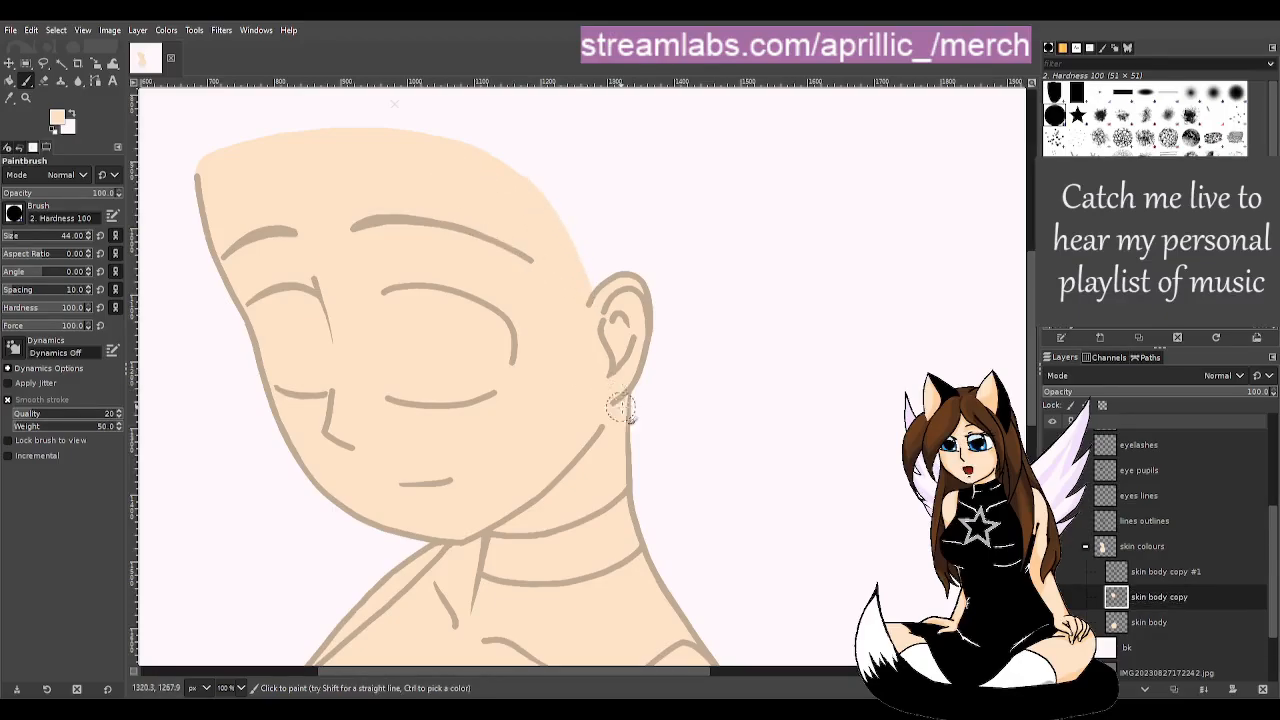
{"action": "key", "text": "u"}
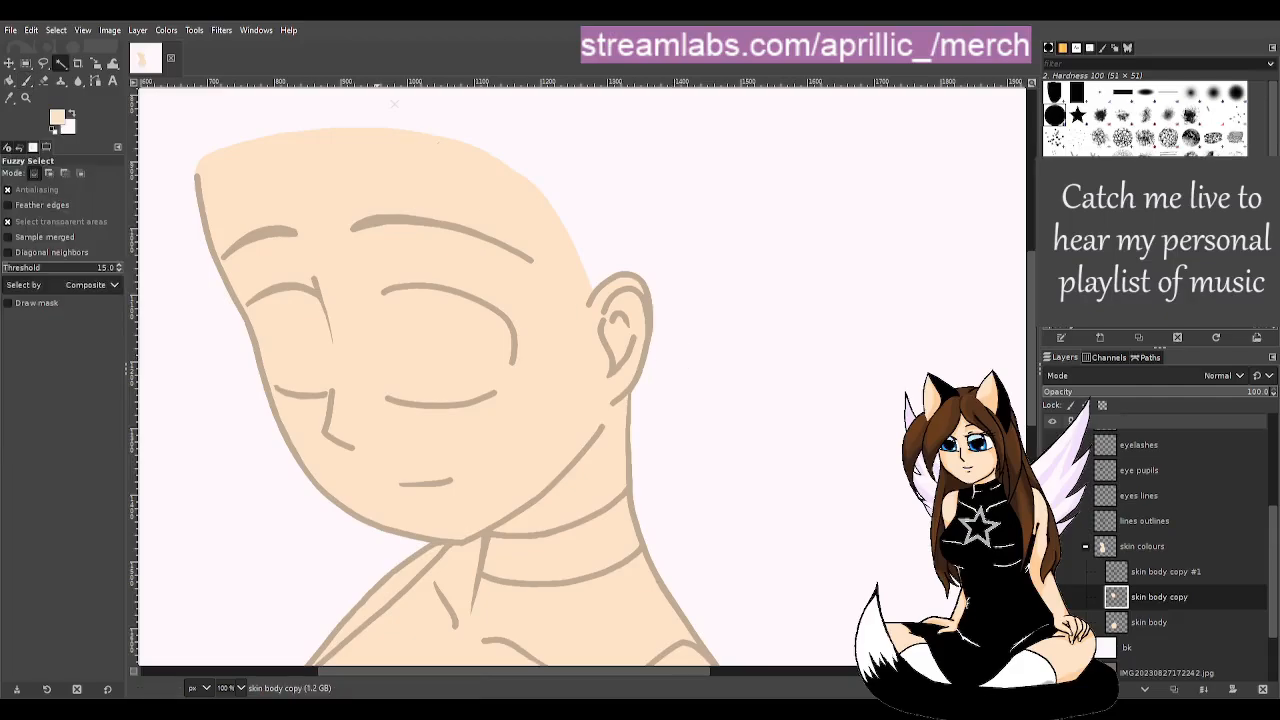
{"action": "key", "text": "ctrl+s"}
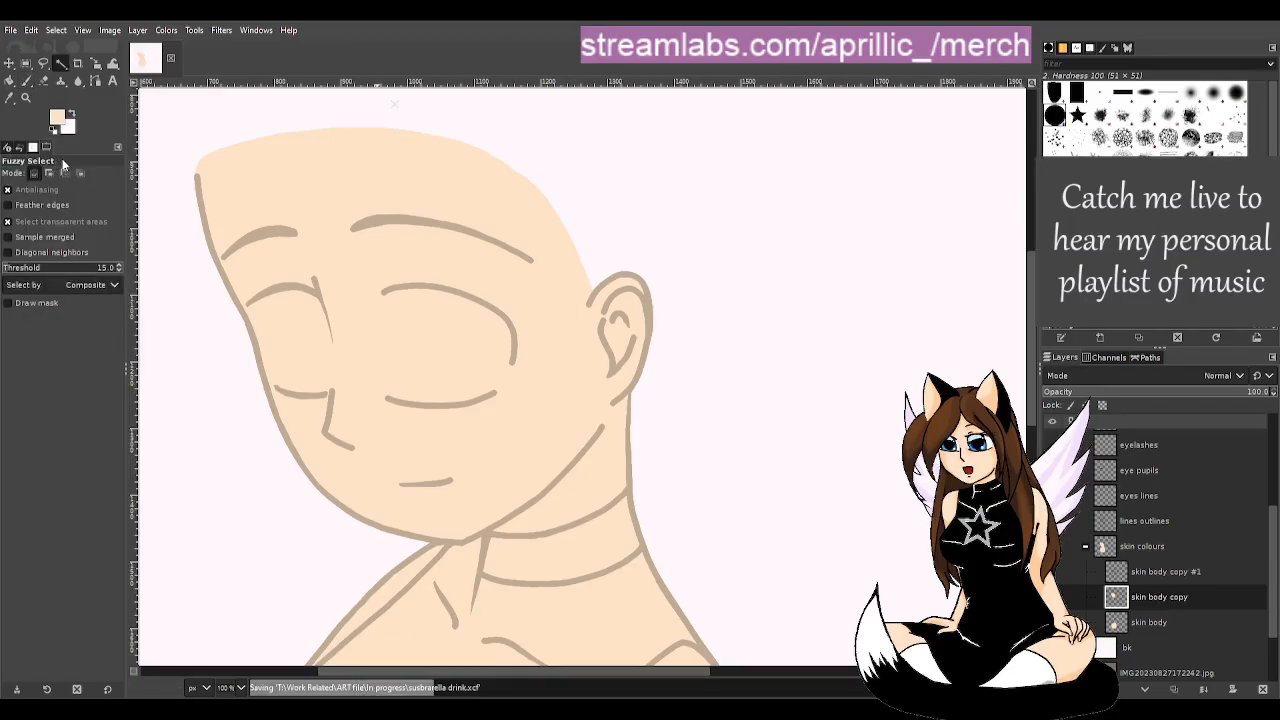
- Make the skin body copy #1 layer active, then collapse and re-expand the skin colours group
{"action": "double_click", "coordinate": [1182, 572]}
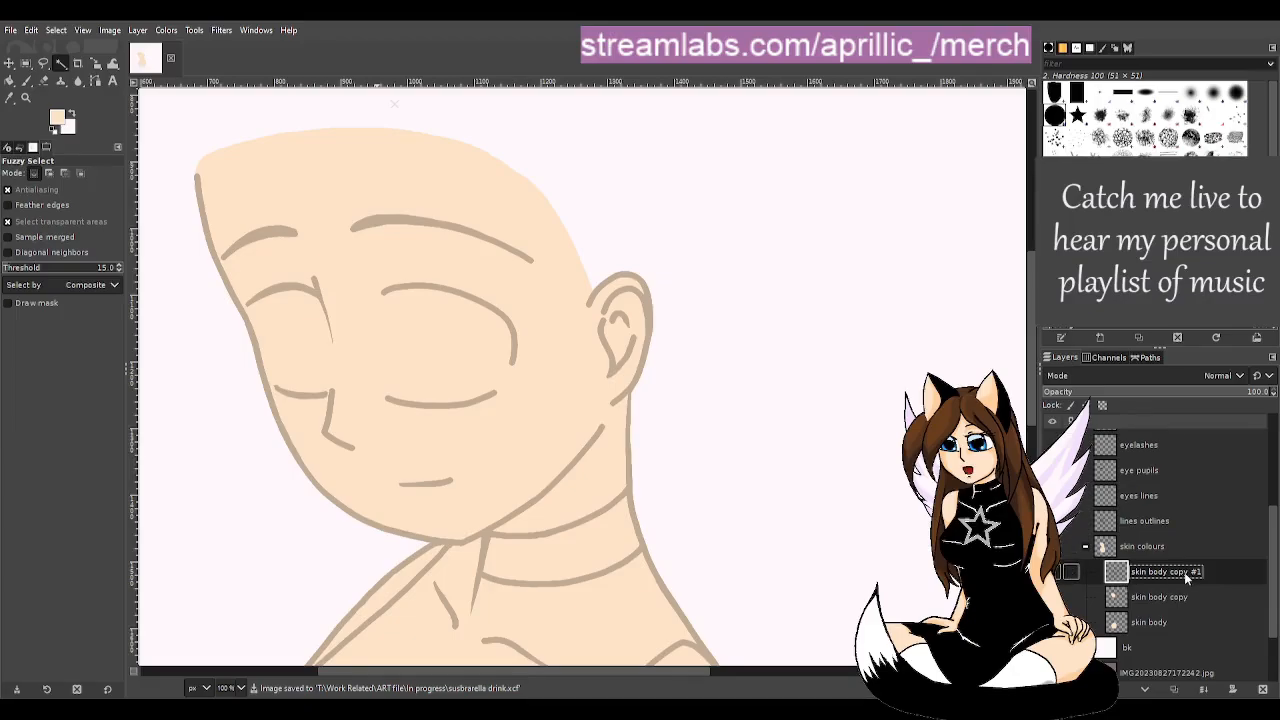
{"action": "left_click", "coordinate": [1089, 549]}
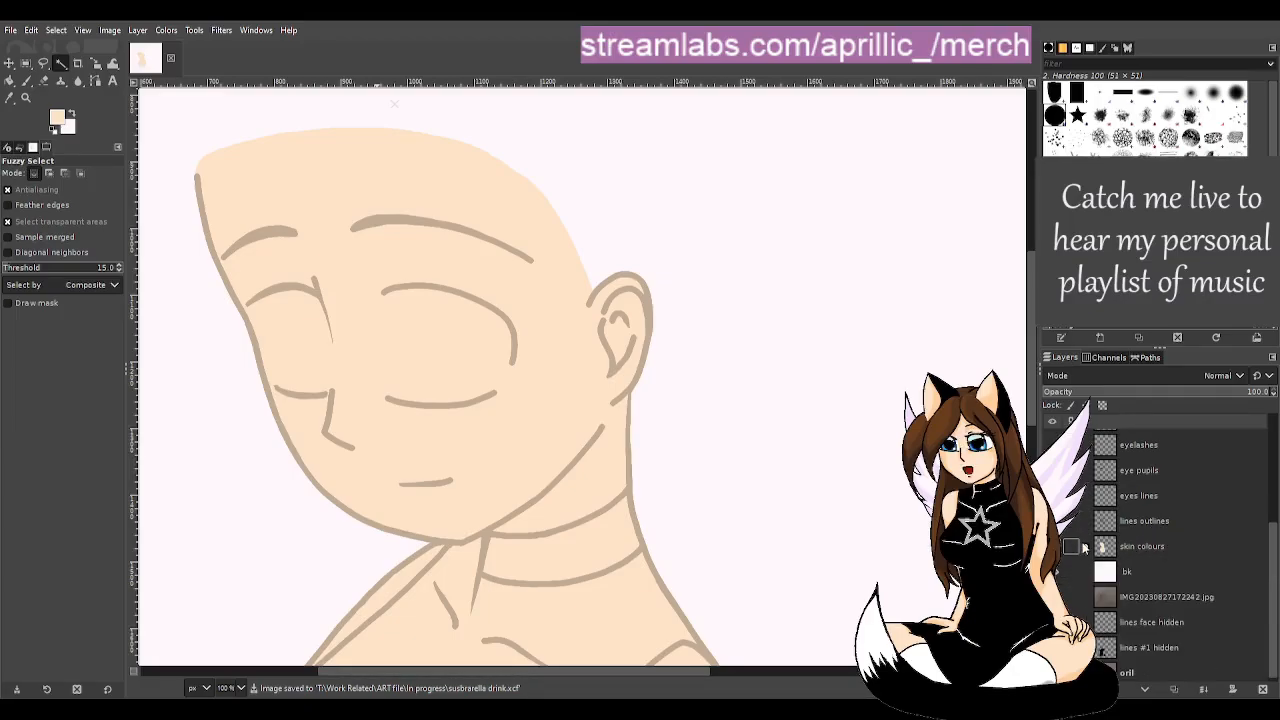
{"action": "left_click", "coordinate": [1085, 546]}
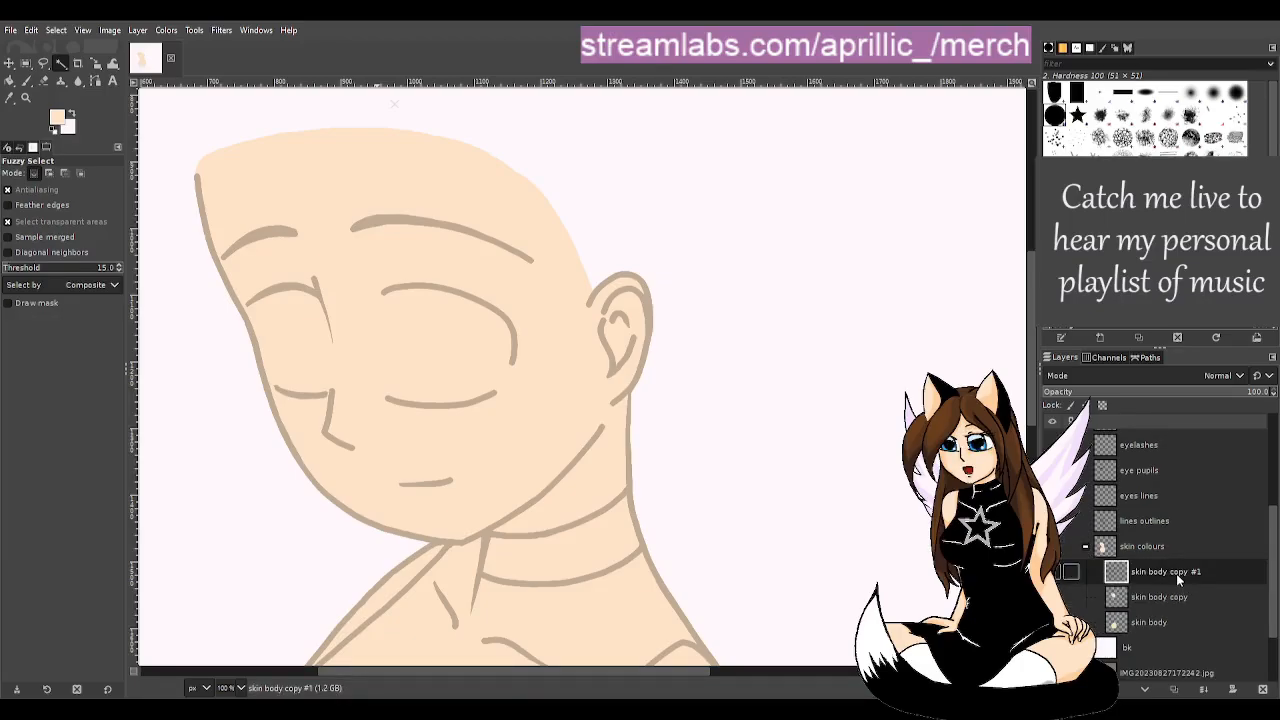
- Move the skin body copy #1 layer out above the skin colours group and rename the skin body copy layer to skin face
{"action": "left_click_drag", "start_coordinate": [1176, 573], "coordinate": [1170, 540]}
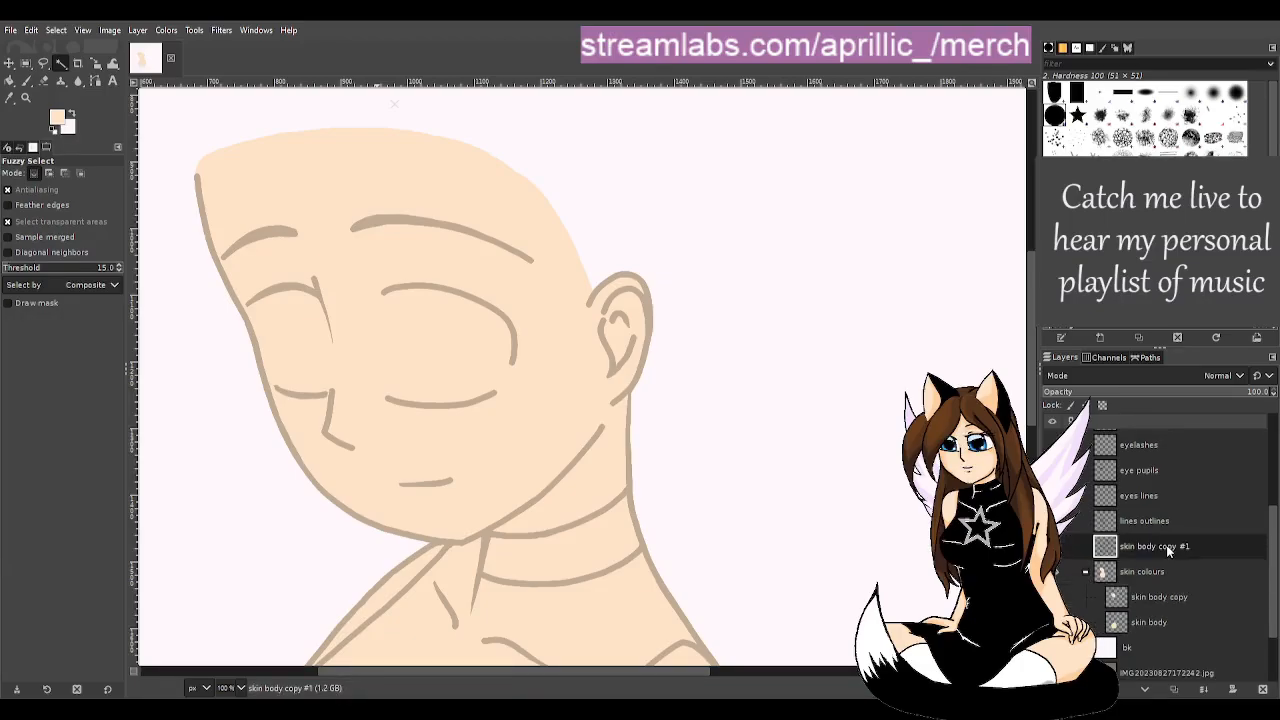
{"action": "left_click", "coordinate": [1161, 598]}
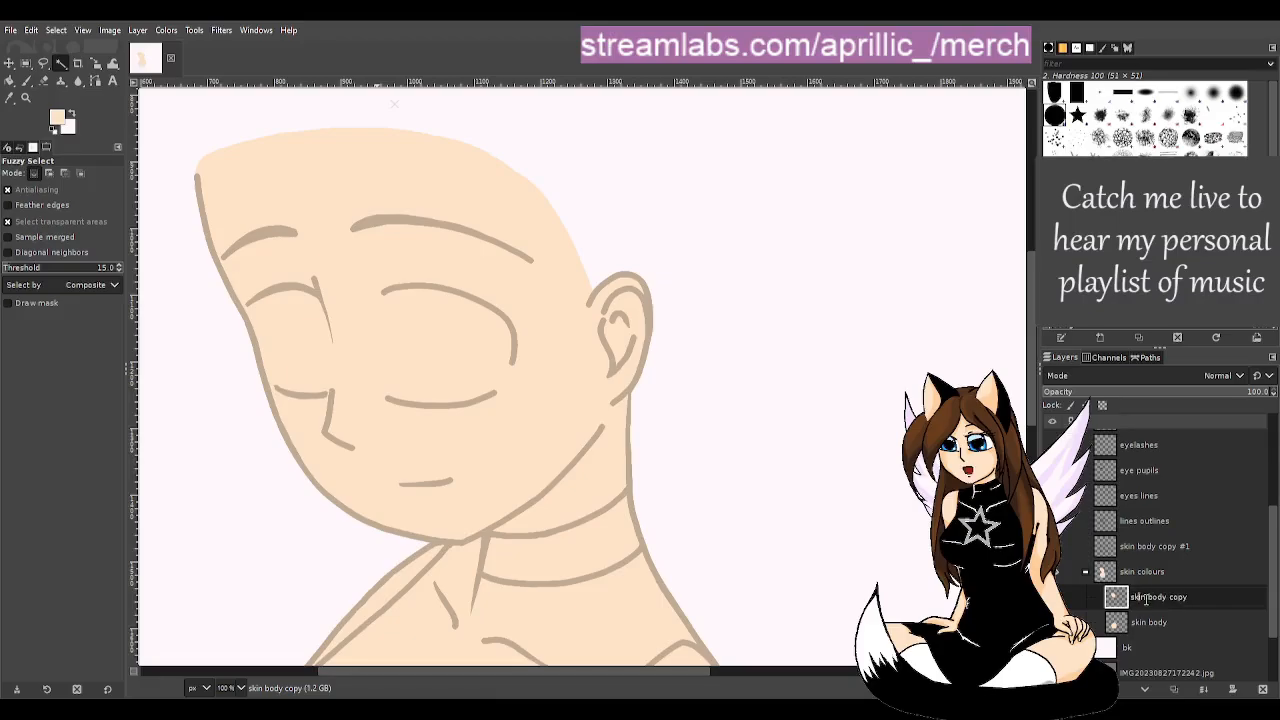
{"action": "double_click", "coordinate": [1158, 597]}
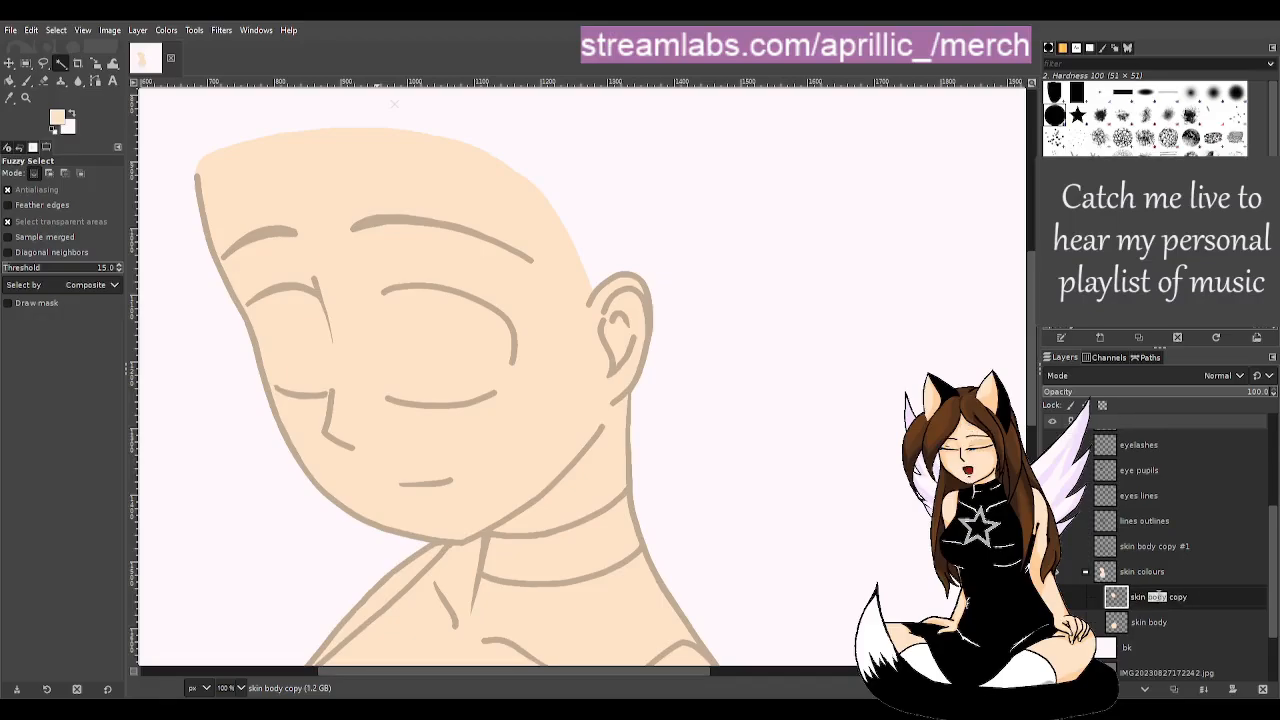
{"action": "type", "text": "fac"}
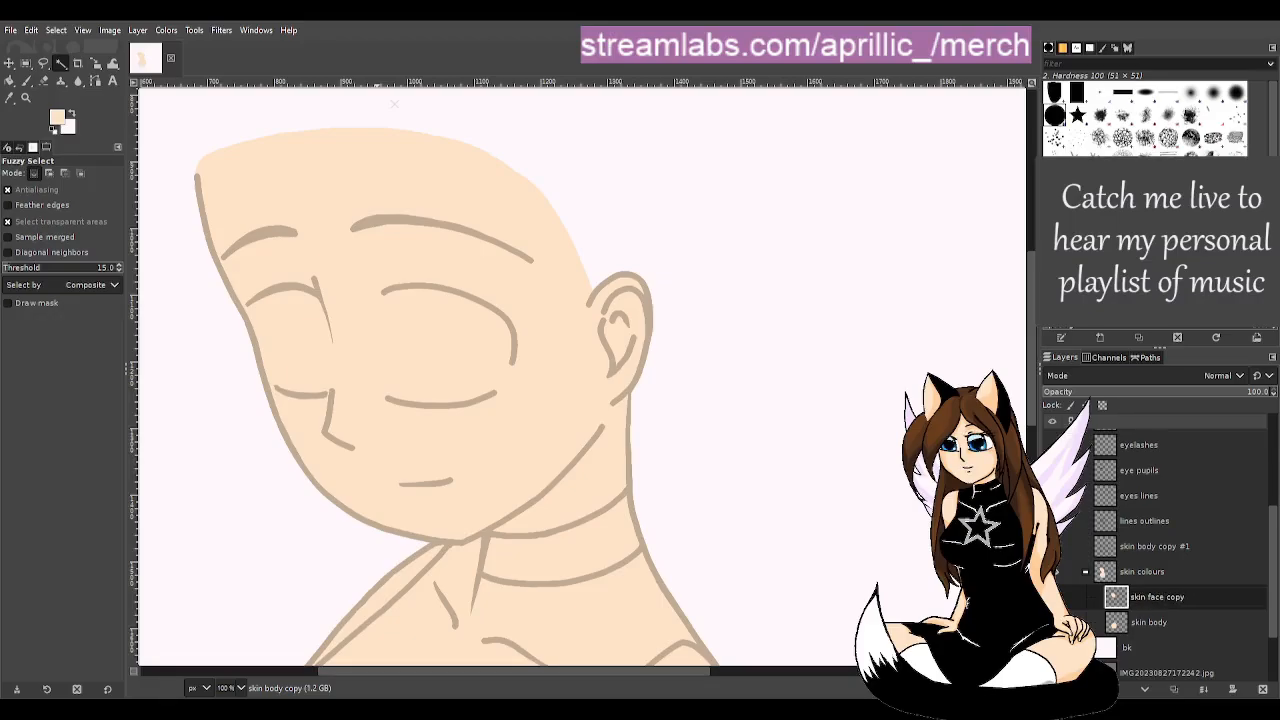
{"action": "type", "text": "e"}
- Create a new layer group named face layers and place it above the skin colours group
{"action": "left_click", "coordinate": [1170, 572]}
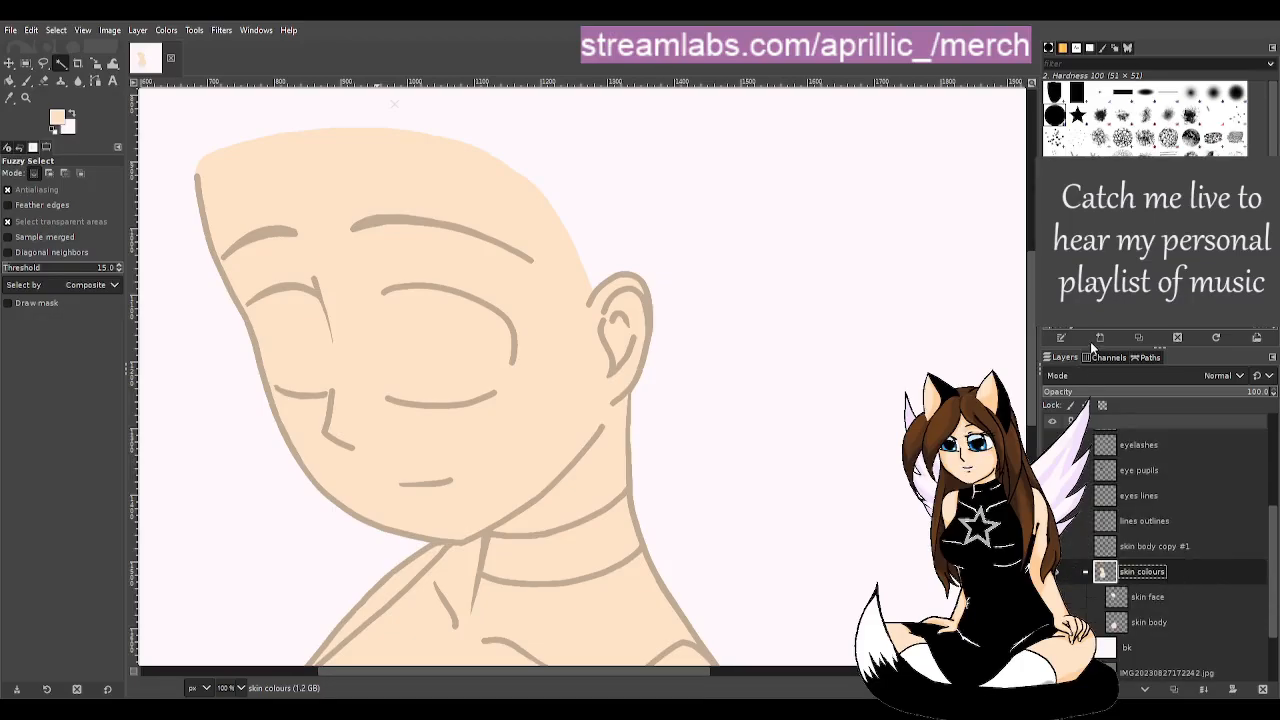
{"action": "left_click", "coordinate": [1086, 689]}
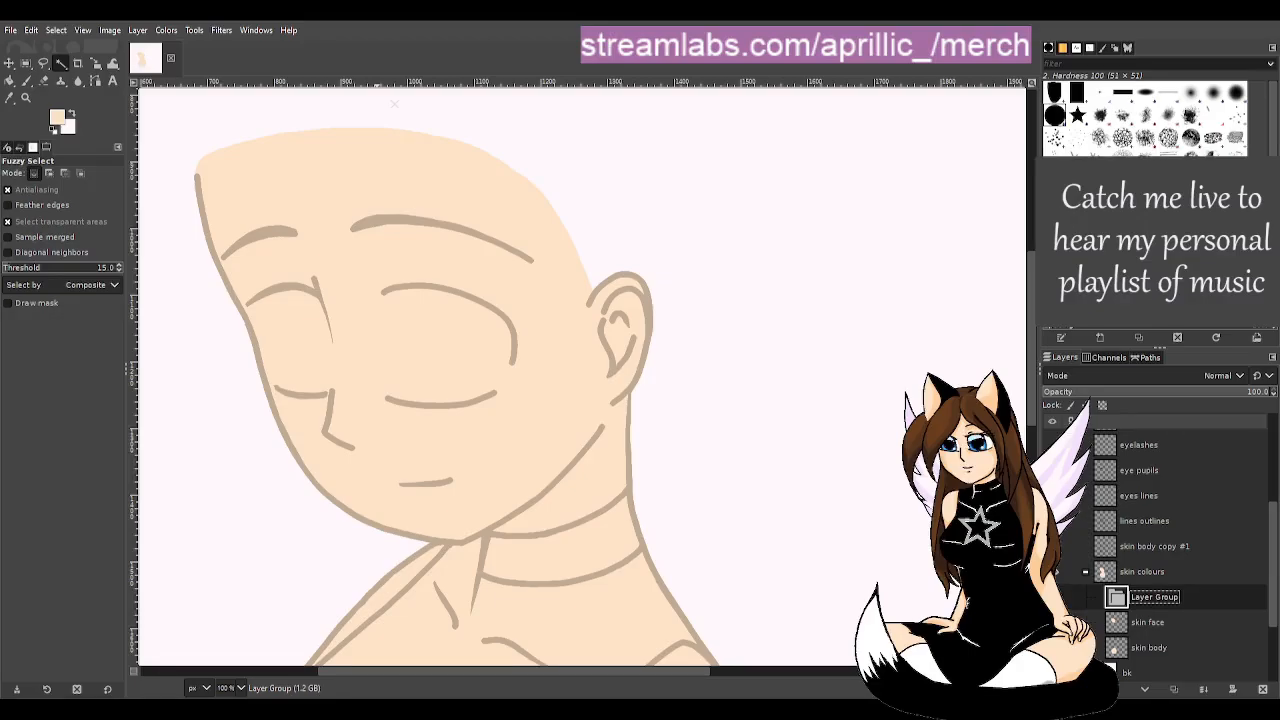
{"action": "double_click", "coordinate": [1164, 597]}
{"action": "type", "text": "face layers"}
{"action": "left_click", "coordinate": [1188, 573]}
{"action": "left_click_drag", "start_coordinate": [1160, 600], "coordinate": [1155, 560]}
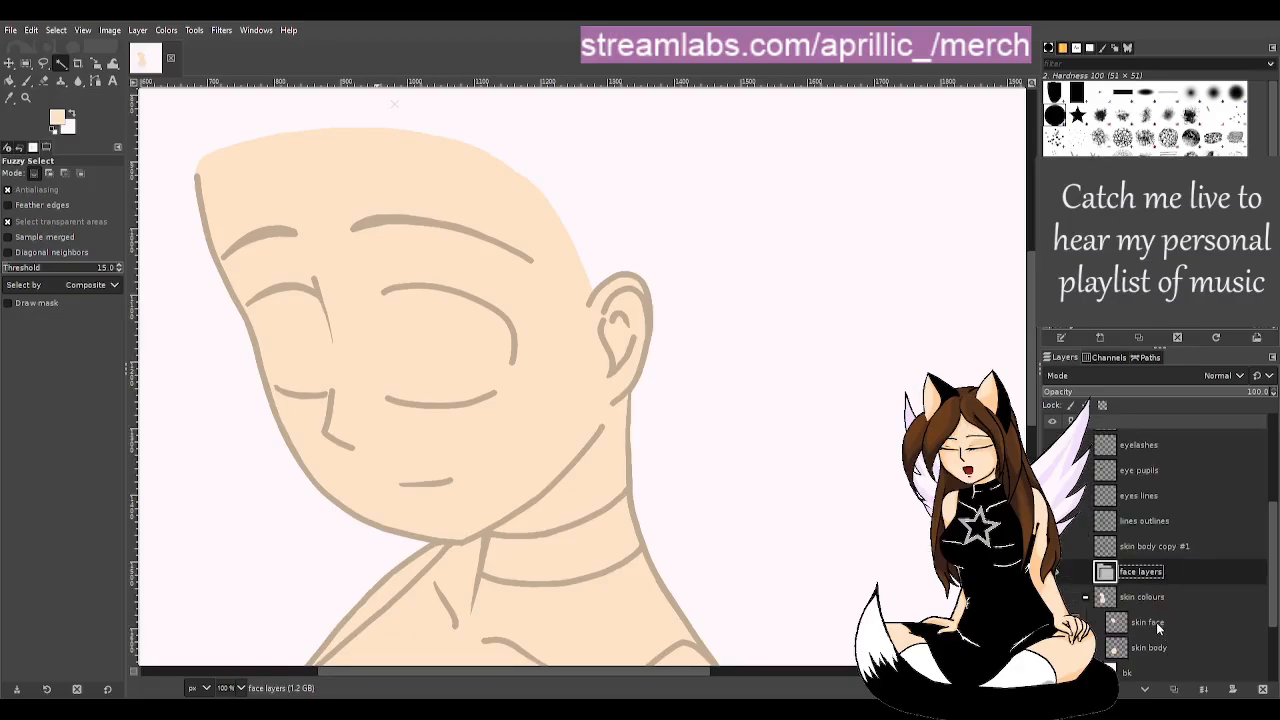
- Move the skin face layer into the face layers group and rename the skin colours group to body layers
{"action": "left_click_drag", "start_coordinate": [1156, 622], "coordinate": [1150, 575]}
{"action": "double_click", "coordinate": [1146, 572]}
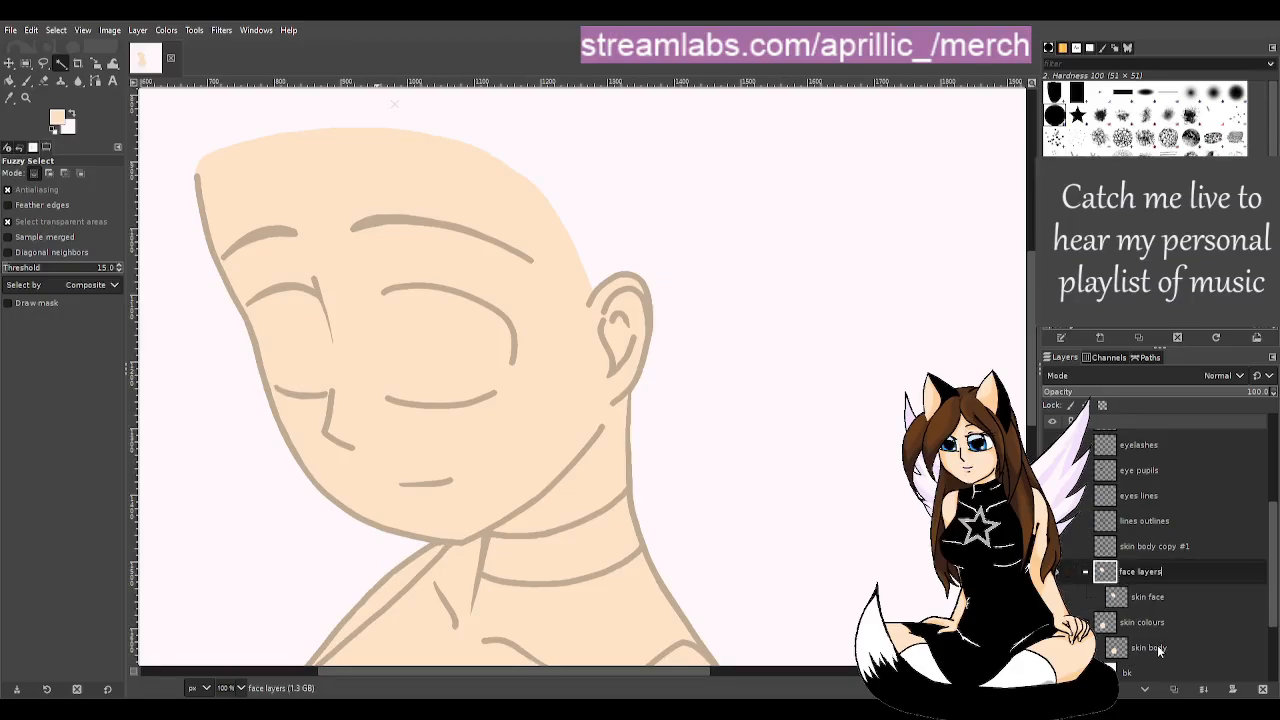
{"action": "left_click", "coordinate": [1101, 646]}
{"action": "left_click", "coordinate": [1154, 621]}
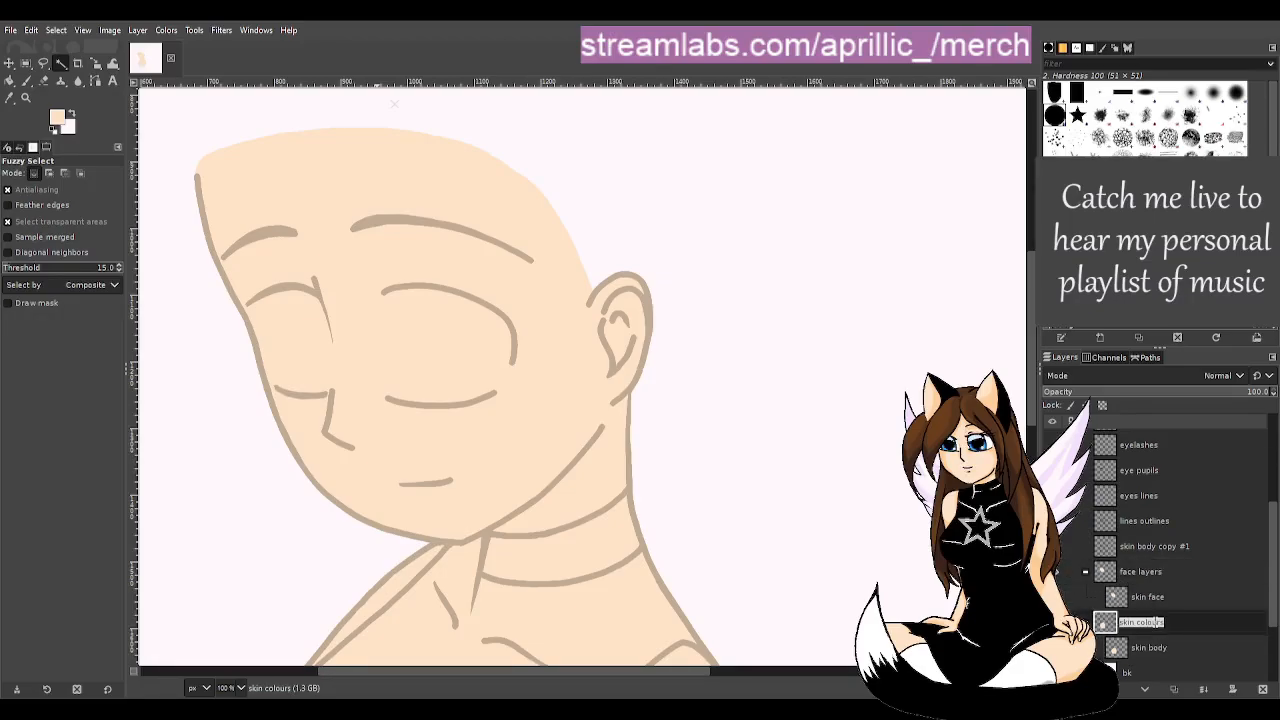
{"action": "double_click", "coordinate": [1143, 622]}
{"action": "type", "text": "body layers"}
- Move the skin body copy #1 layer into the body layers group above skin body and rename it shirt colour
{"action": "left_click", "coordinate": [1172, 646]}
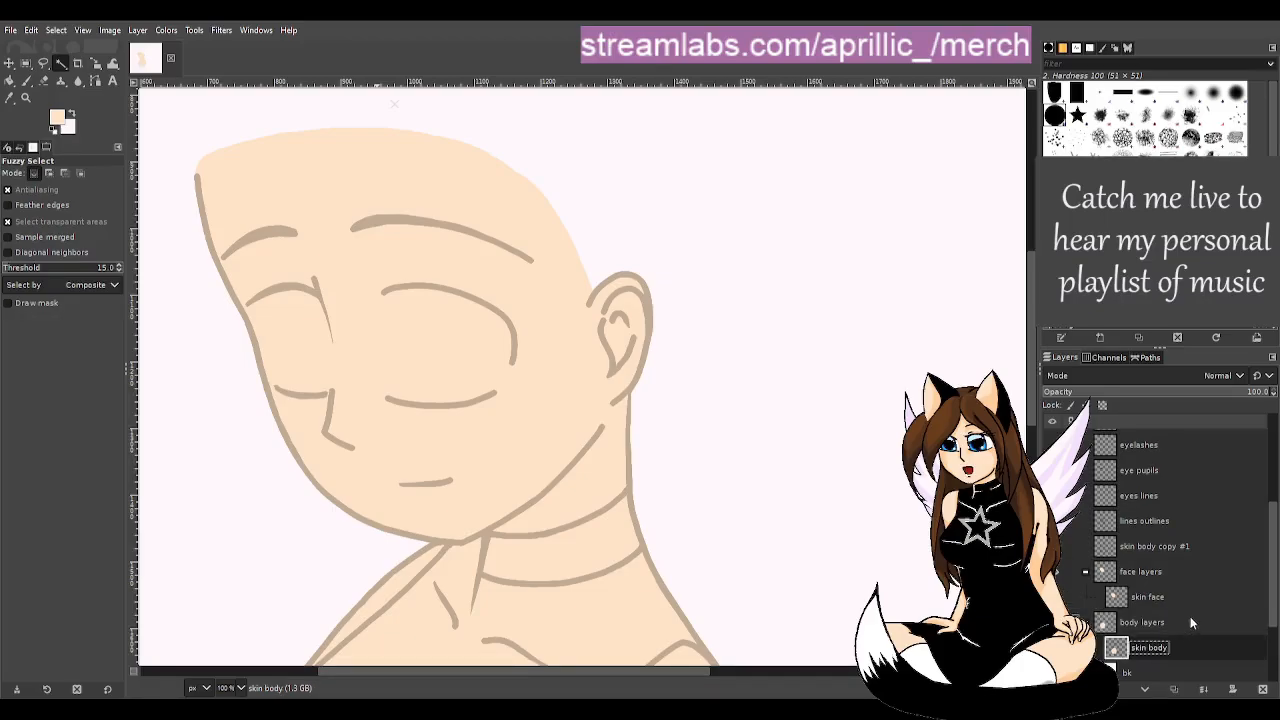
{"action": "left_click", "coordinate": [1155, 547]}
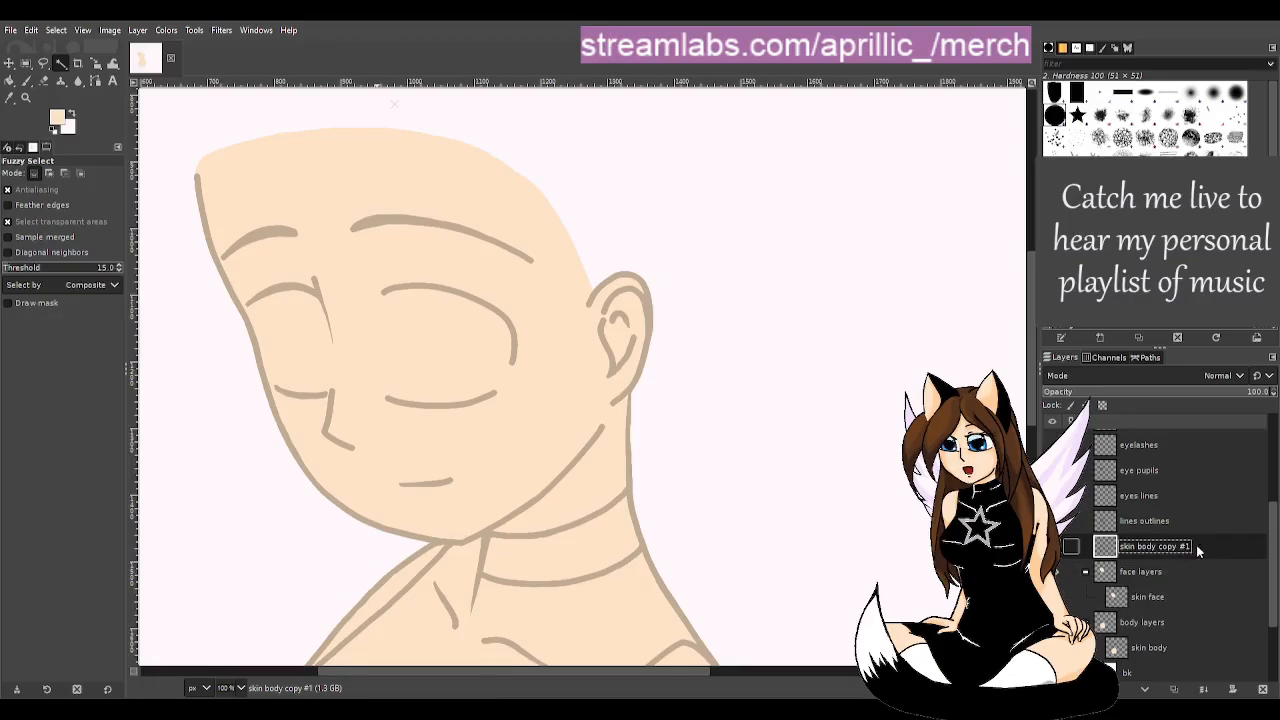
{"action": "left_click_drag", "start_coordinate": [1198, 550], "coordinate": [1183, 643]}
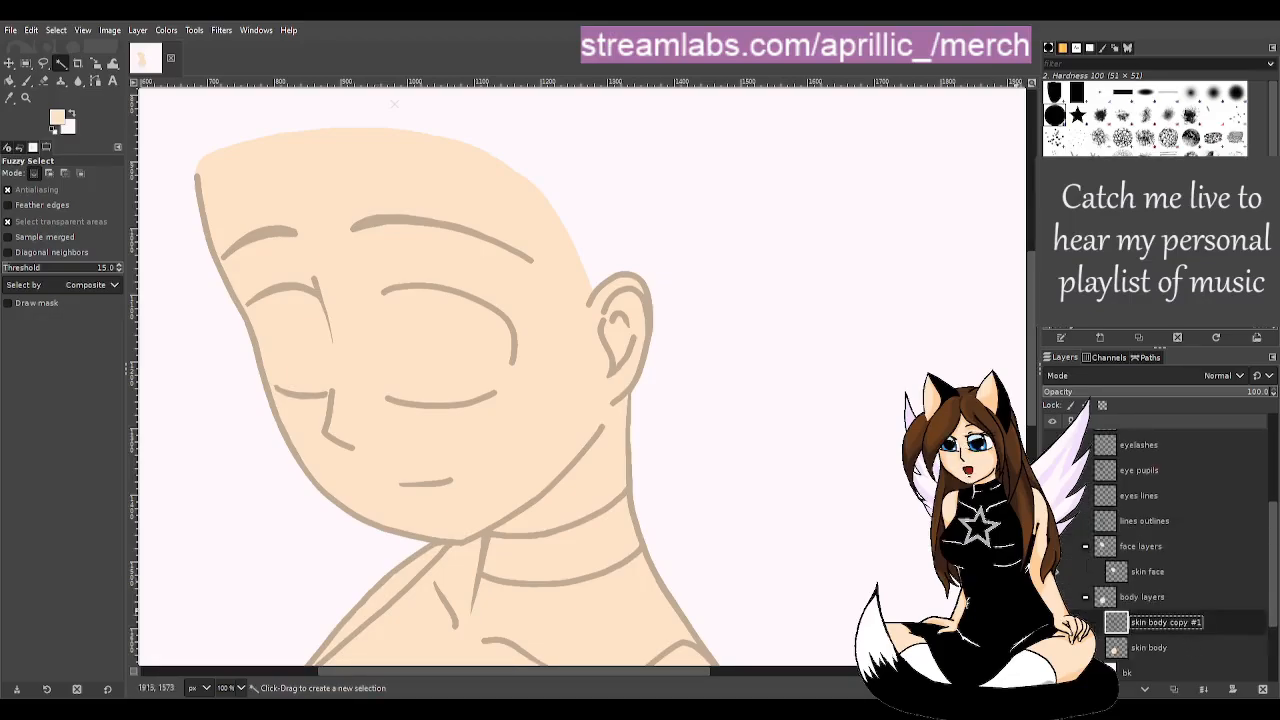
{"action": "scroll", "coordinate": [580, 375], "scroll_direction": "down", "scroll_amount": 3}
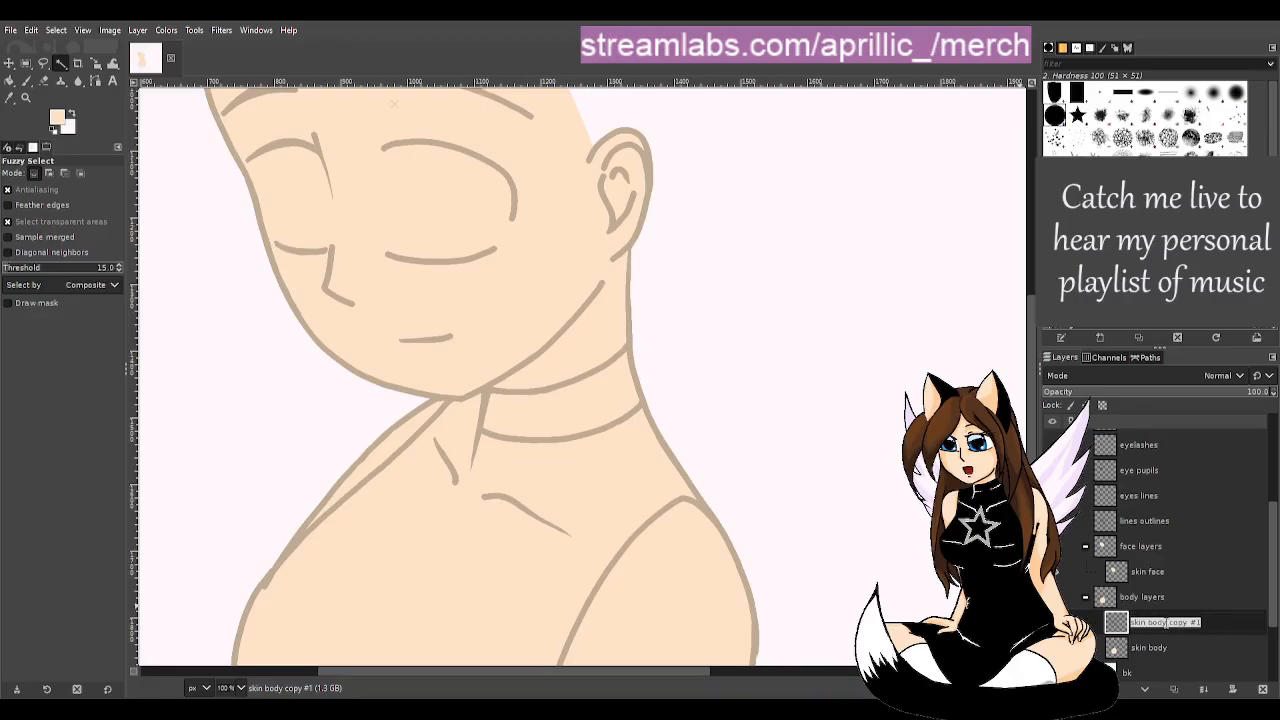
{"action": "type", "text": "shirt"}
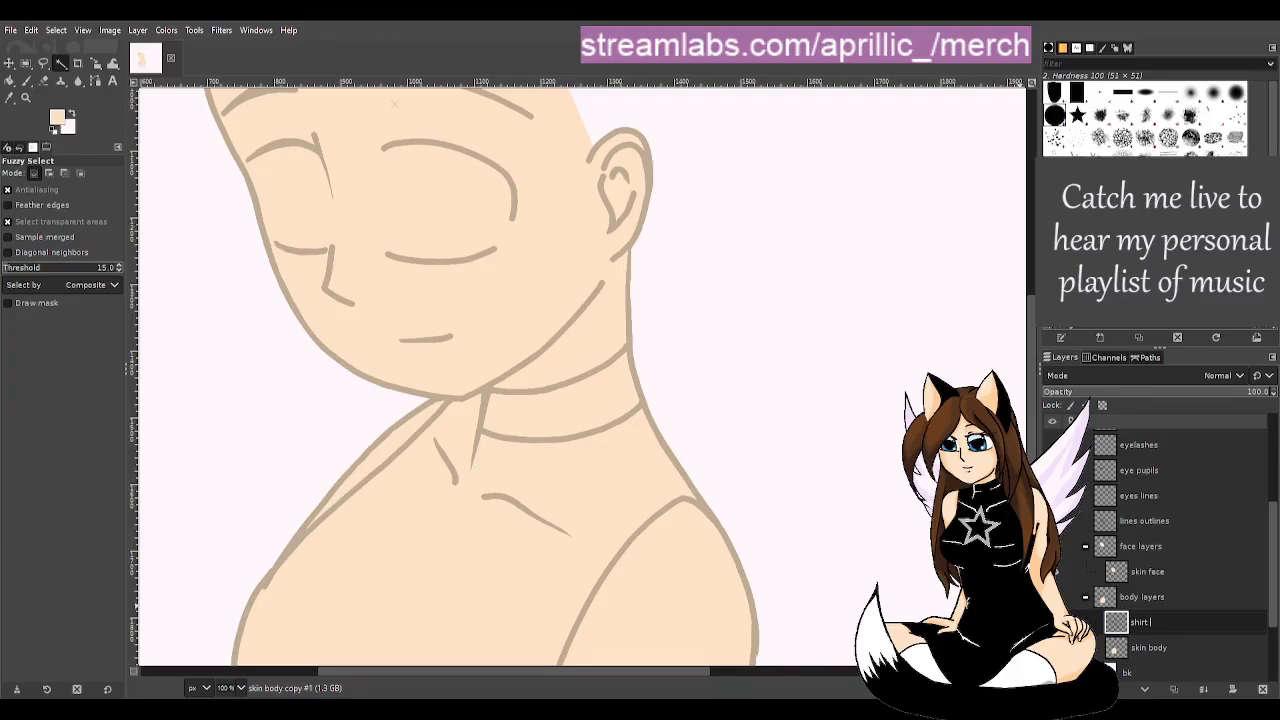
{"action": "type", "text": "co"}
{"action": "key", "text": "BackSpace"}
{"action": "type", "text": "ur"}
{"action": "key", "text": "Return"}
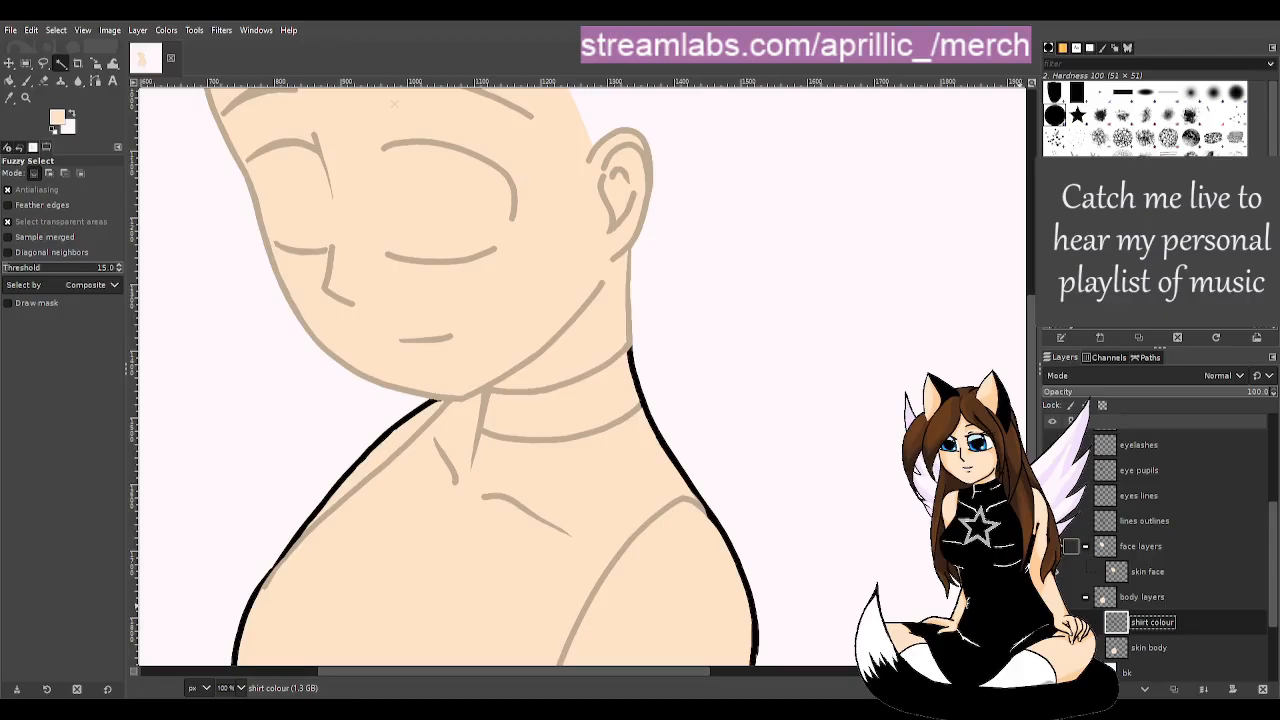
- Hide the face layers group and erase the black outline of the face, ear and back of the neck from the shirt colour layer
{"action": "scroll", "coordinate": [348, 368], "scroll_direction": "down", "scroll_amount": 2}
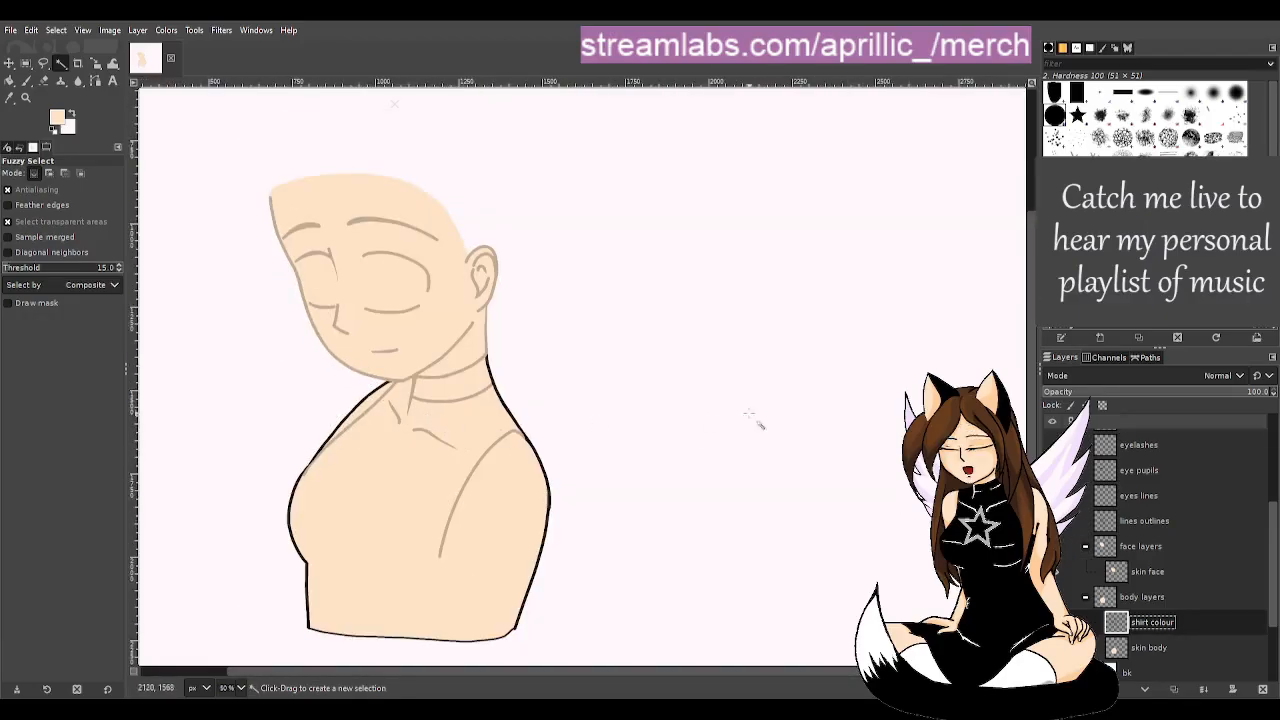
{"action": "left_click", "coordinate": [1053, 547]}
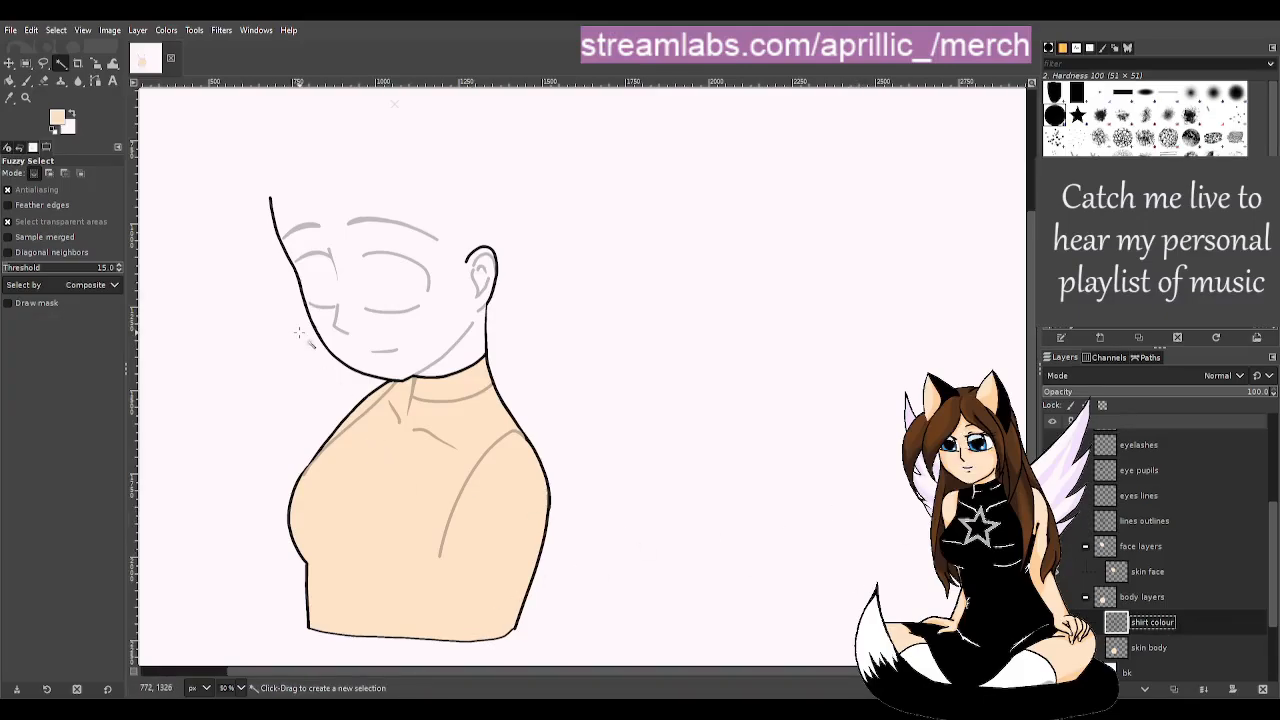
{"action": "key", "text": "x"}
{"action": "key", "text": "shift+e"}
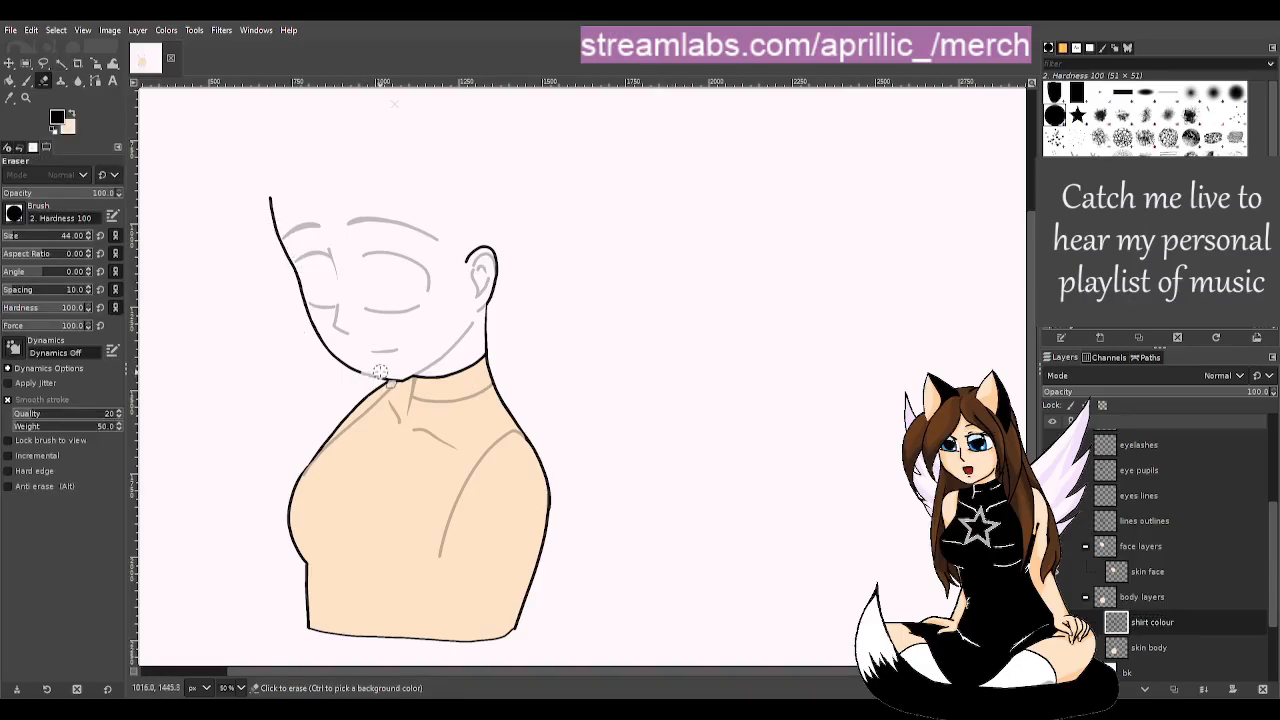
{"action": "mouse_move", "coordinate": [322, 352]}
{"action": "left_mouse_down"}
{"action": "mouse_move", "coordinate": [285, 275]}
{"action": "mouse_move", "coordinate": [271, 195]}
{"action": "left_mouse_up"}
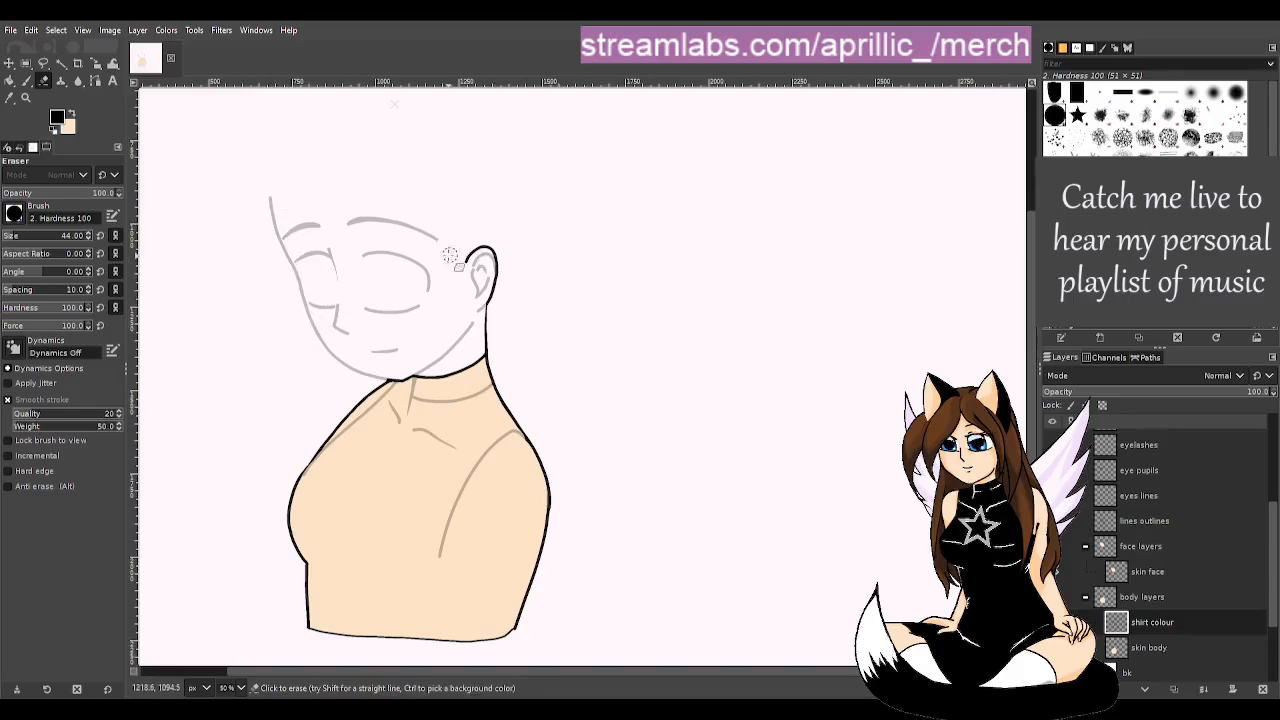
{"action": "mouse_move", "coordinate": [480, 268]}
{"action": "left_mouse_down"}
{"action": "mouse_move", "coordinate": [494, 260]}
{"action": "mouse_move", "coordinate": [484, 335]}
{"action": "left_mouse_up"}
- Erase the leftover bit of black outline where the shoulder meets the chin on the shirt colour layer
{"action": "key", "text": "u"}
{"action": "scroll", "coordinate": [309, 409], "scroll_direction": "up", "scroll_amount": 1}
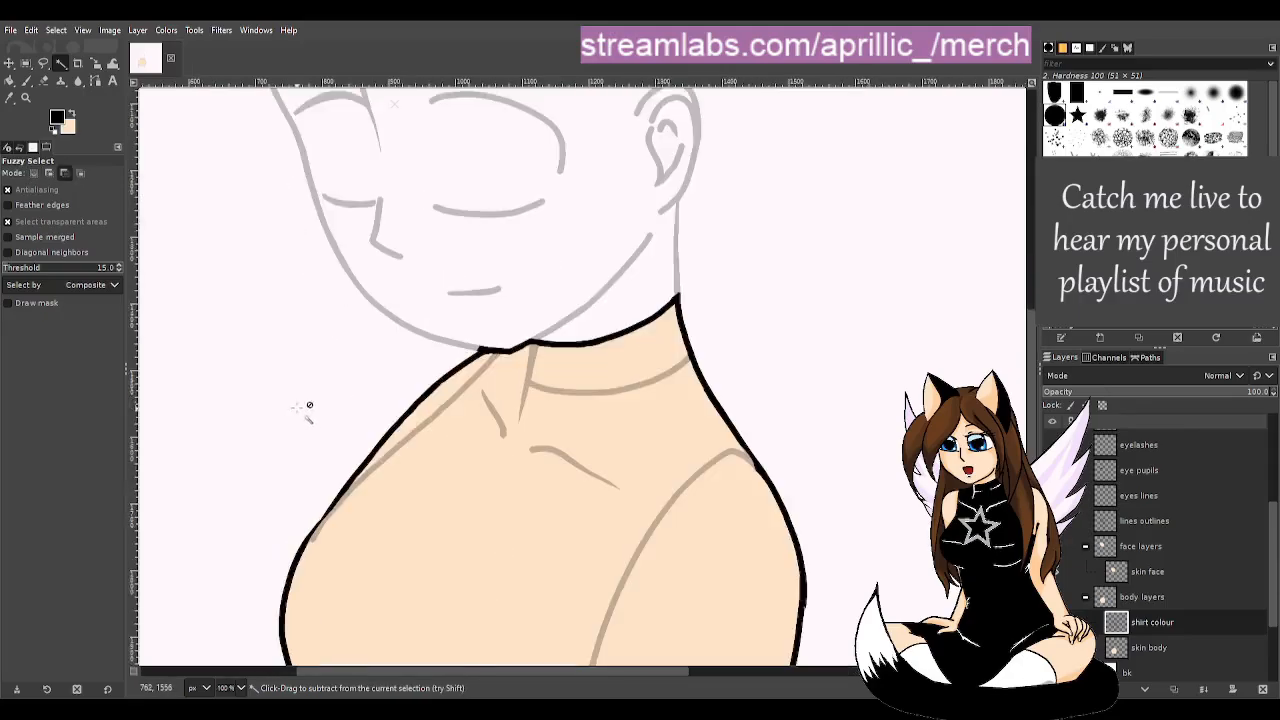
{"action": "scroll", "coordinate": [510, 405], "scroll_direction": "up", "scroll_amount": 1}
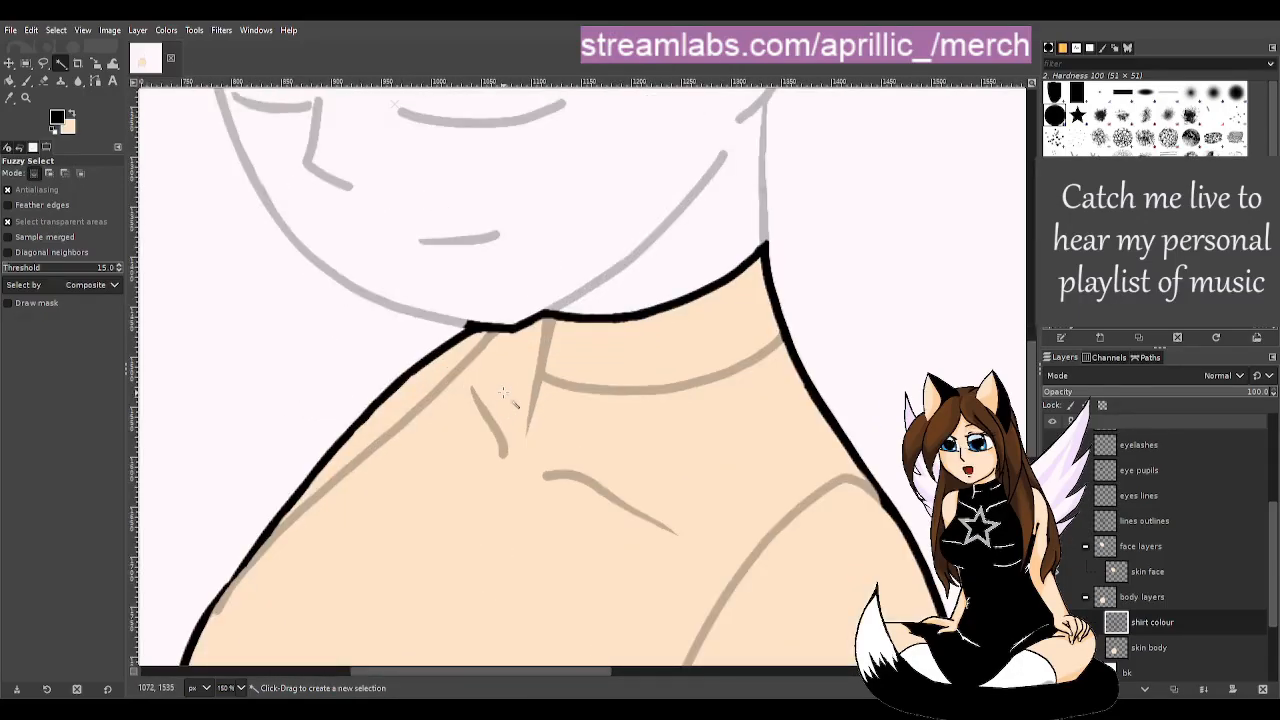
{"action": "key", "text": "shift+e"}
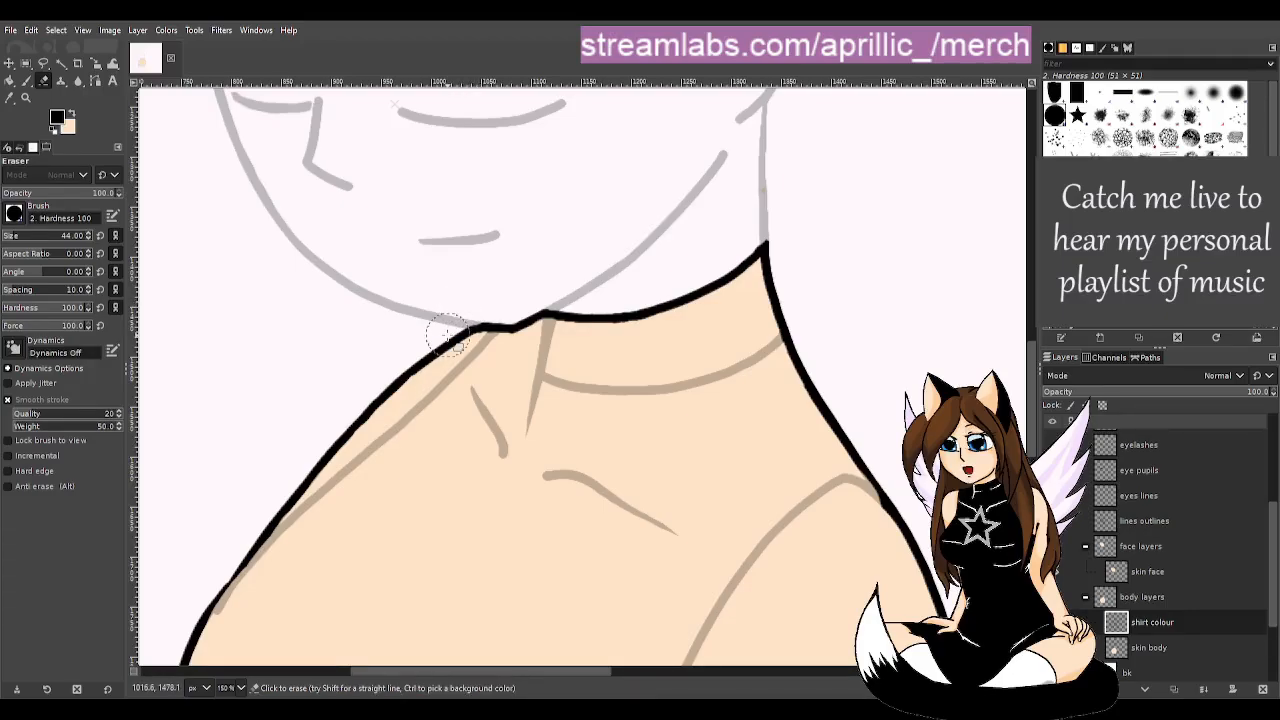
- Try to trace the inner shoulder line from the chin down the arm with a black paintbrush of size 8 on the shirt colour layer
{"action": "key", "text": "p"}
{"action": "key", "text": "x"}
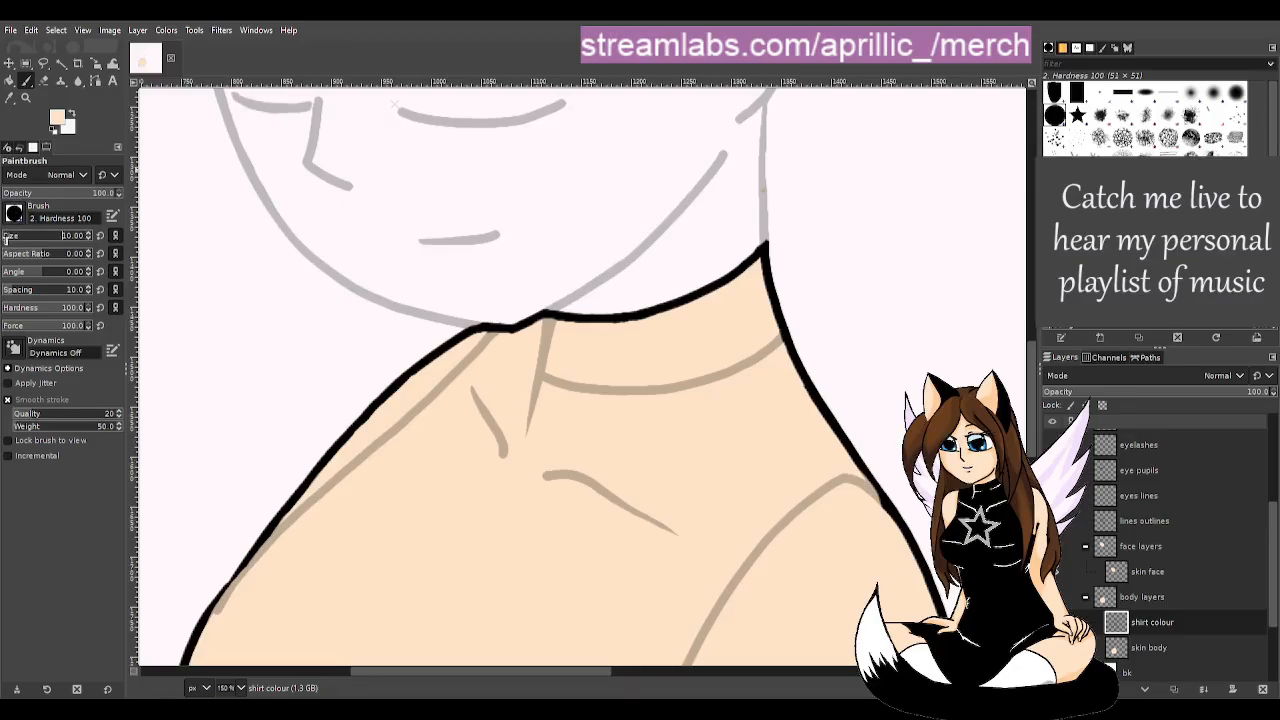
{"action": "left_click", "coordinate": [73, 116]}
{"action": "key", "text": "d"}
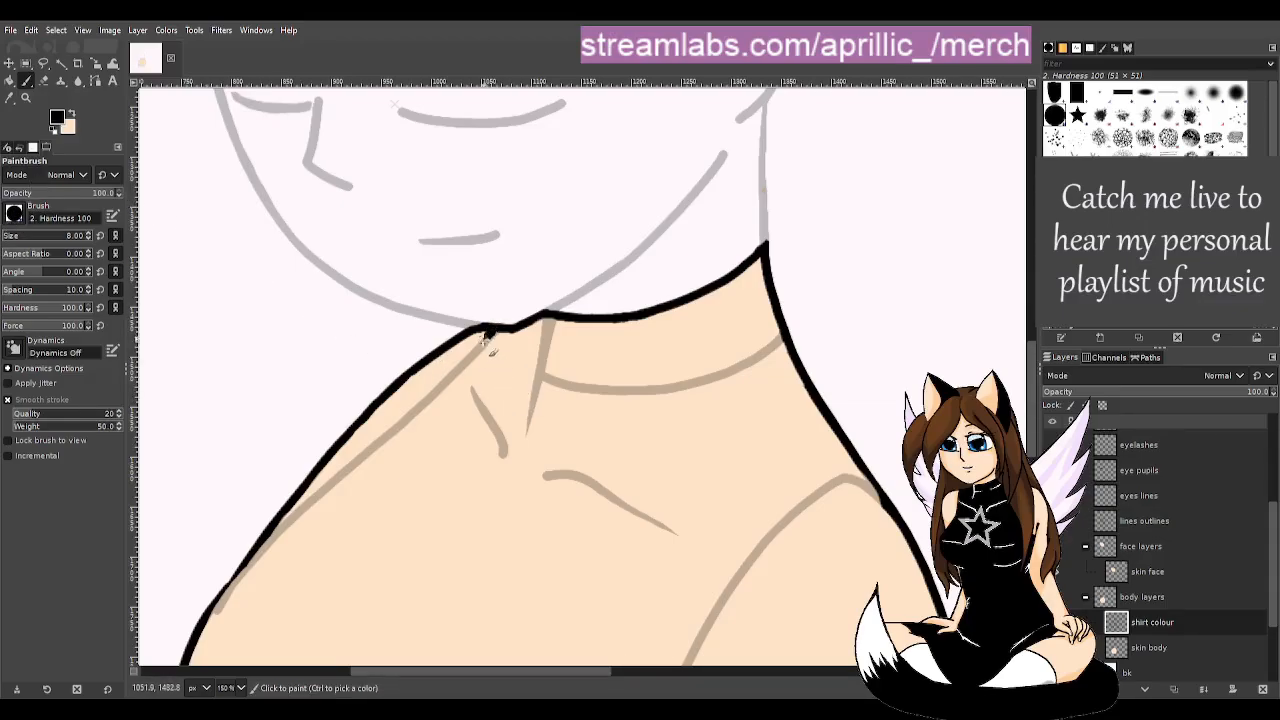
{"action": "left_click_drag", "start_coordinate": [490, 340], "coordinate": [362, 460]}
{"action": "key", "text": "ctrl+z"}
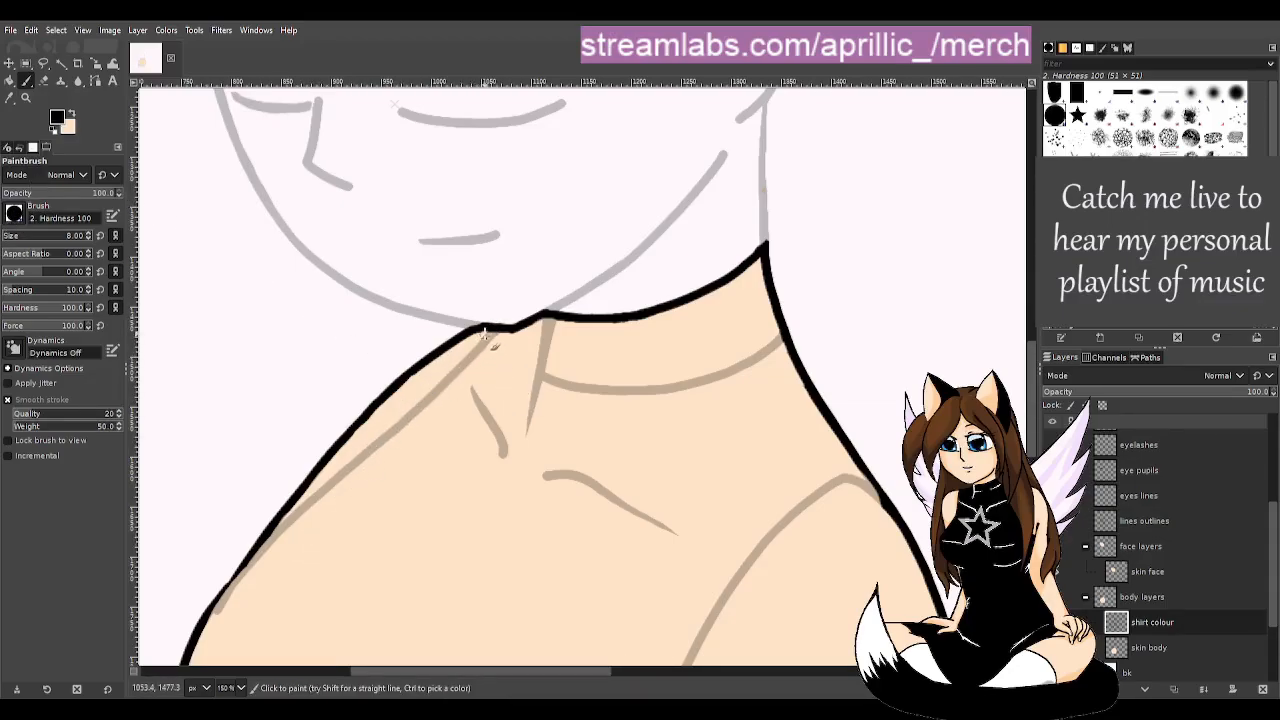
{"action": "left_click_drag", "start_coordinate": [486, 331], "coordinate": [250, 565]}
{"action": "key", "text": "ctrl+z"}
{"action": "left_click_drag", "start_coordinate": [492, 330], "coordinate": [252, 562]}
{"action": "key", "text": "ctrl+z"}
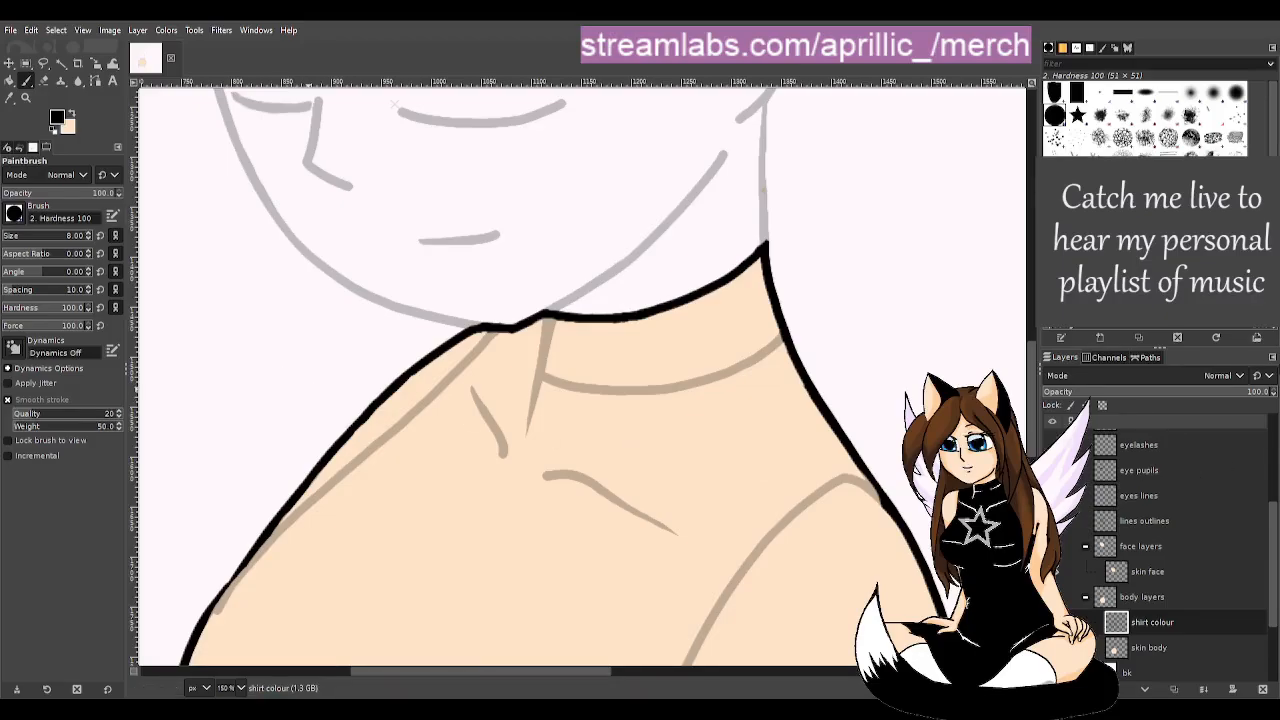
- Select the connected line art on the lines outlines layer, copy it, and paste and anchor it onto the shirt colour layer
{"action": "left_click", "coordinate": [1150, 521]}
{"action": "key", "text": "u"}
{"action": "scroll", "coordinate": [690, 422], "scroll_direction": "down", "scroll_amount": 3}
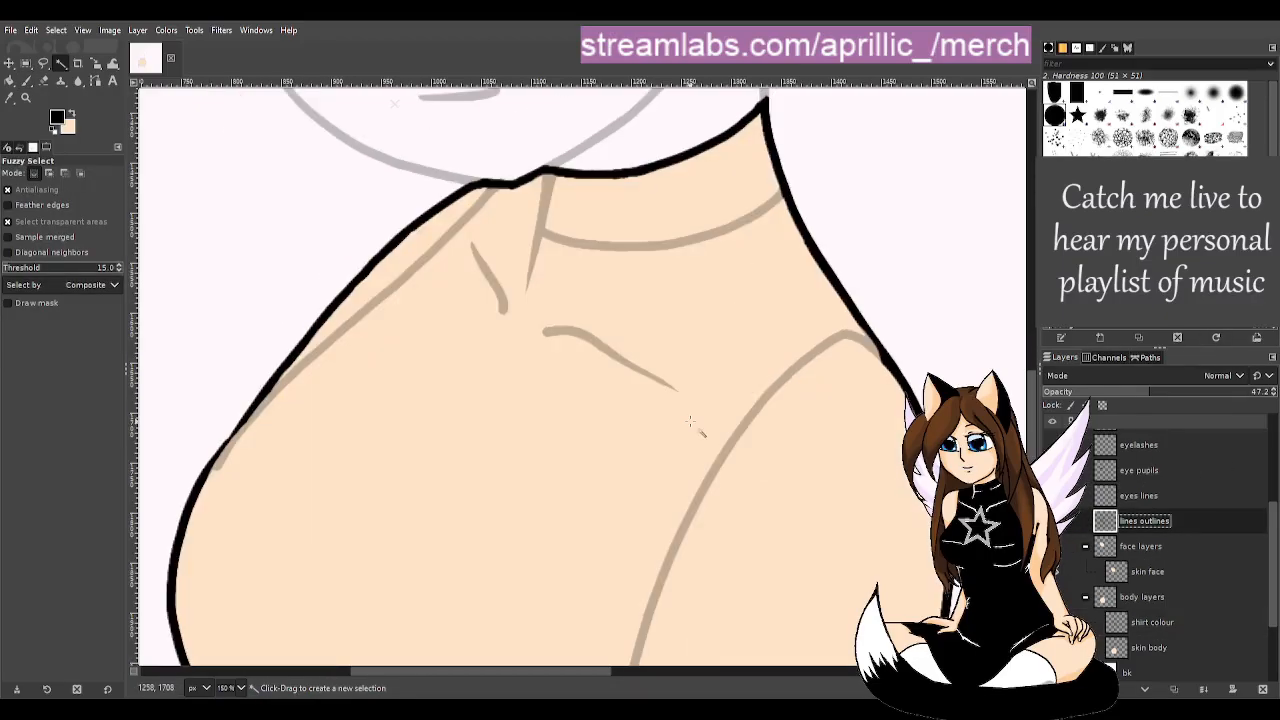
{"action": "left_click", "coordinate": [758, 407]}
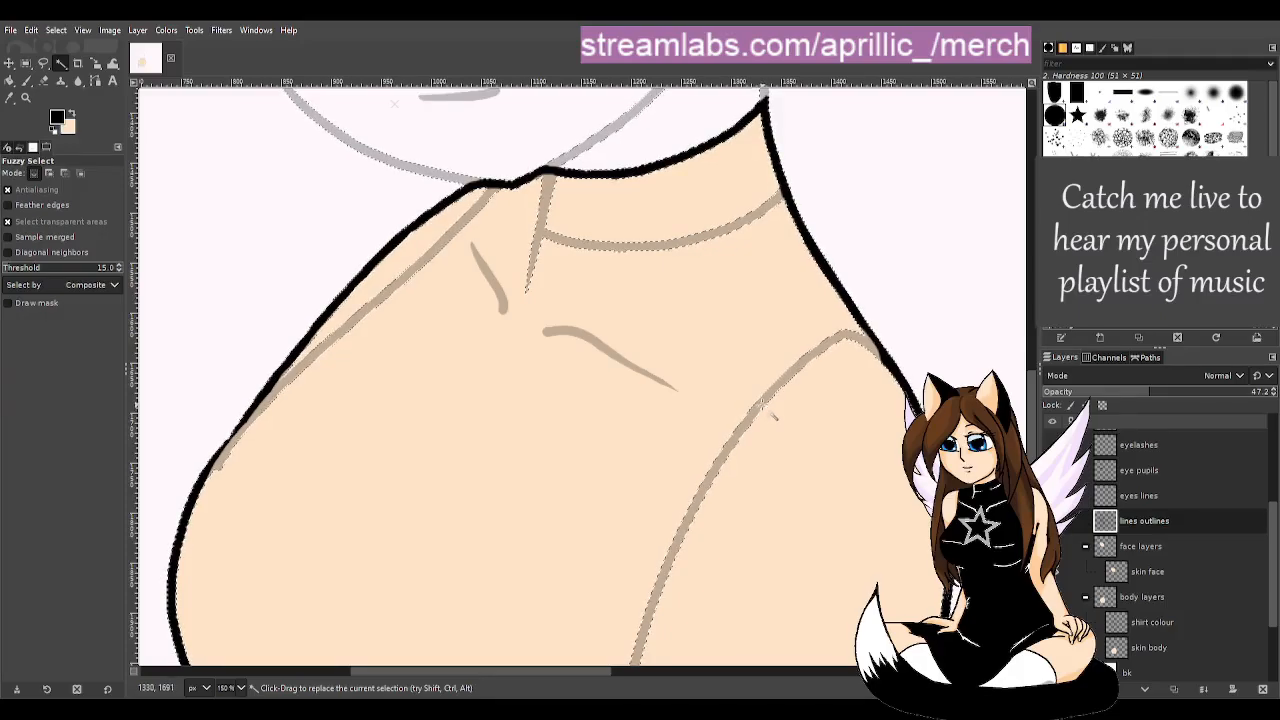
{"action": "key", "text": "ctrl+c"}
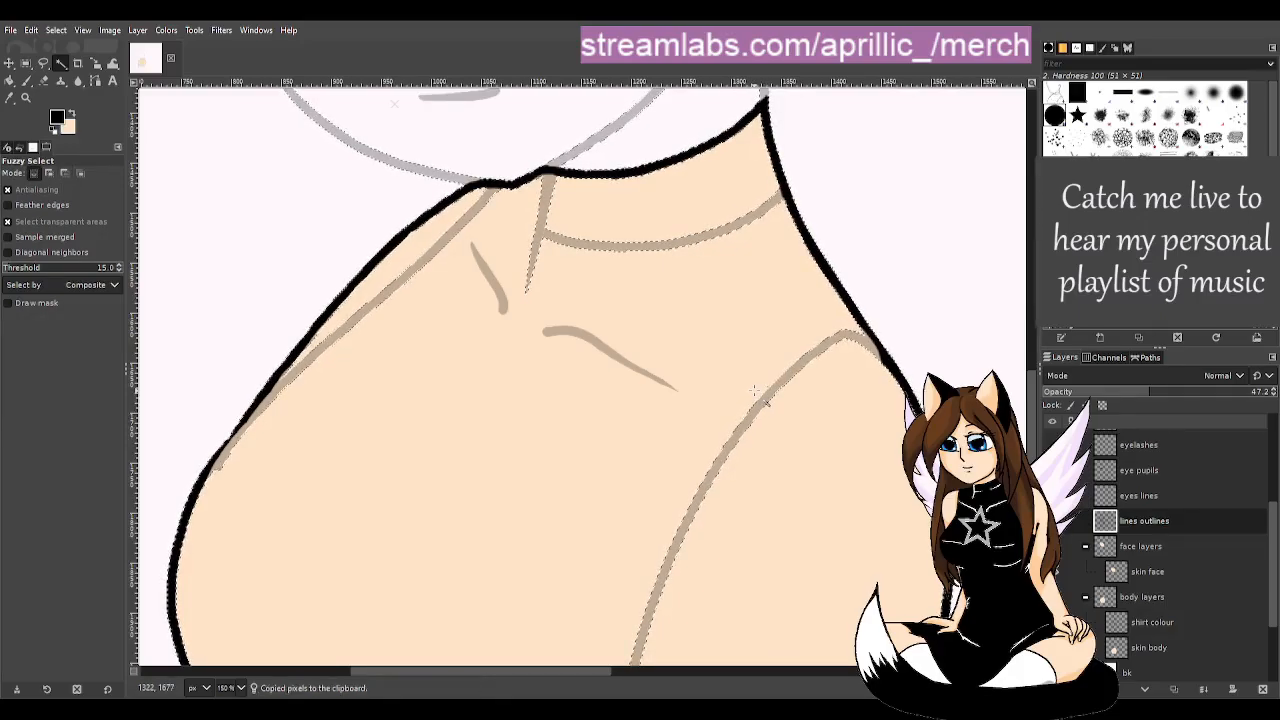
{"action": "left_click", "coordinate": [1145, 623]}
{"action": "key", "text": "ctrl+v"}
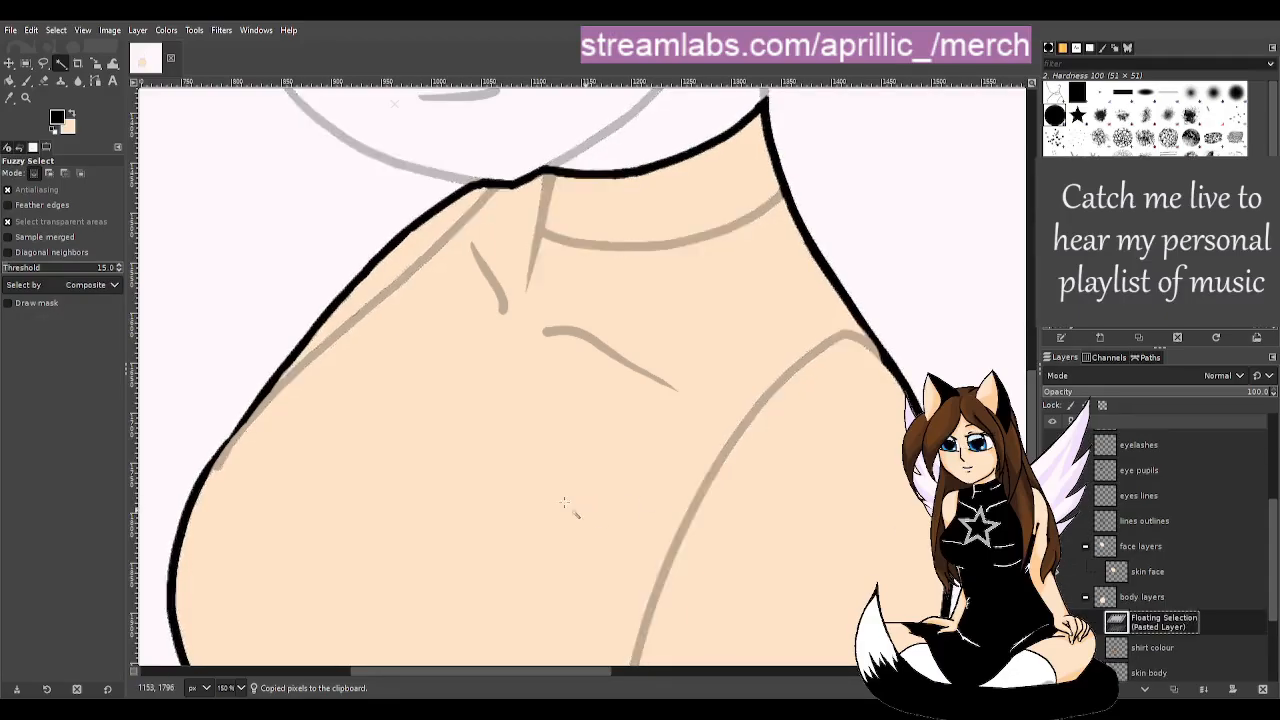
{"action": "left_click", "coordinate": [1203, 690]}
- Erase the pasted black outlines of the face, ear and jaw from the shirt colour layer, keeping the neck and body lines
{"action": "scroll", "coordinate": [590, 338], "scroll_direction": "down", "scroll_amount": 2}
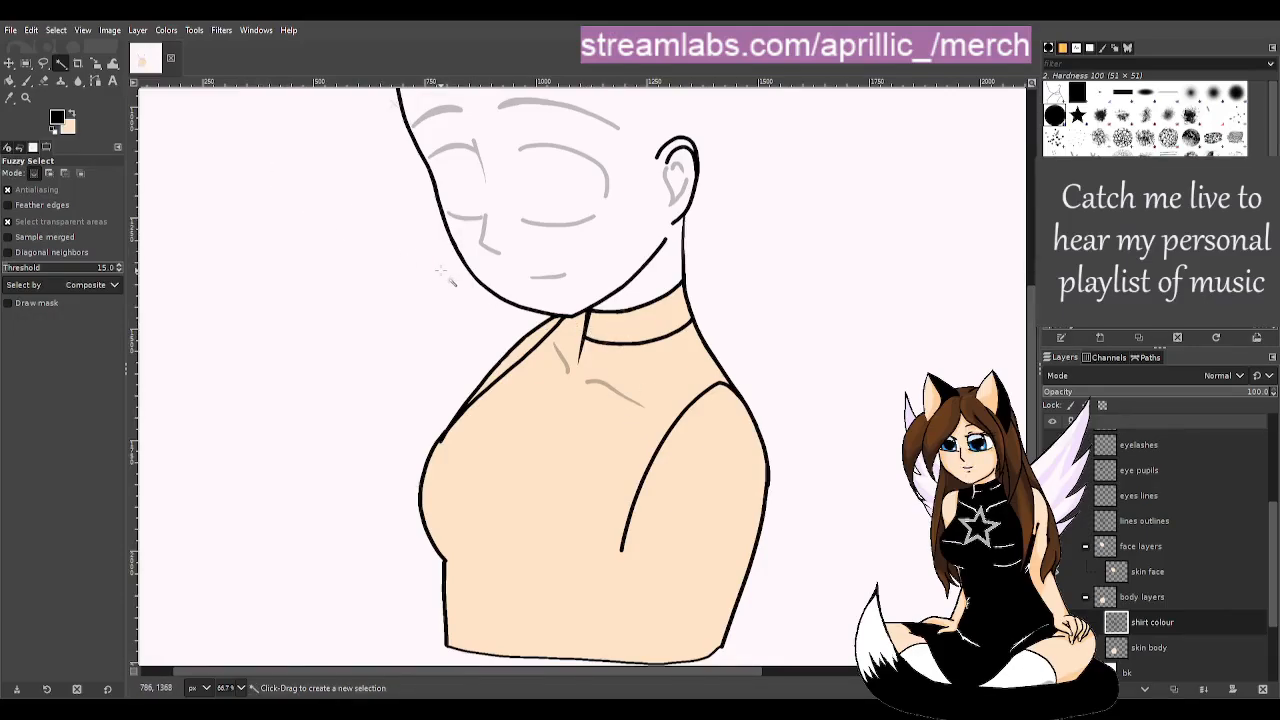
{"action": "key", "text": "shift+e"}
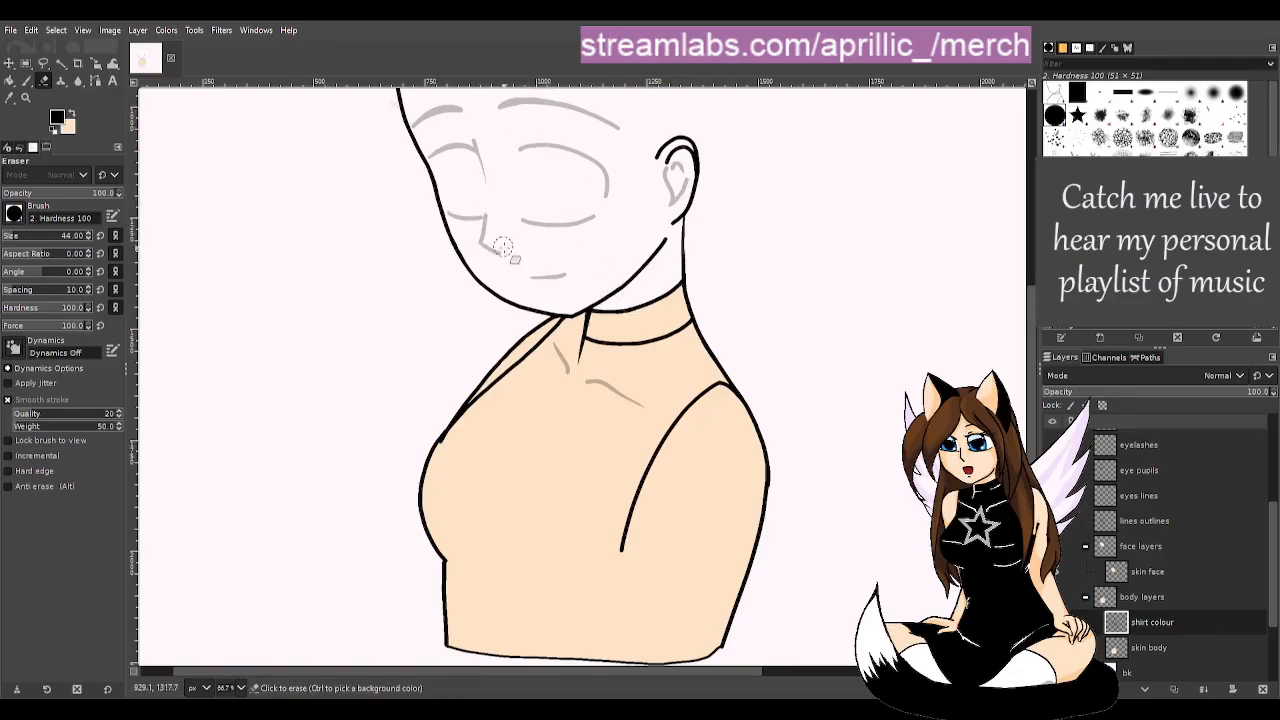
{"action": "mouse_move", "coordinate": [500, 307]}
{"action": "left_mouse_down"}
{"action": "mouse_move", "coordinate": [499, 241]}
{"action": "mouse_move", "coordinate": [466, 272]}
{"action": "mouse_move", "coordinate": [452, 208]}
{"action": "mouse_move", "coordinate": [461, 251]}
{"action": "mouse_move", "coordinate": [493, 288]}
{"action": "mouse_move", "coordinate": [422, 181]}
{"action": "mouse_move", "coordinate": [405, 116]}
{"action": "left_mouse_up"}
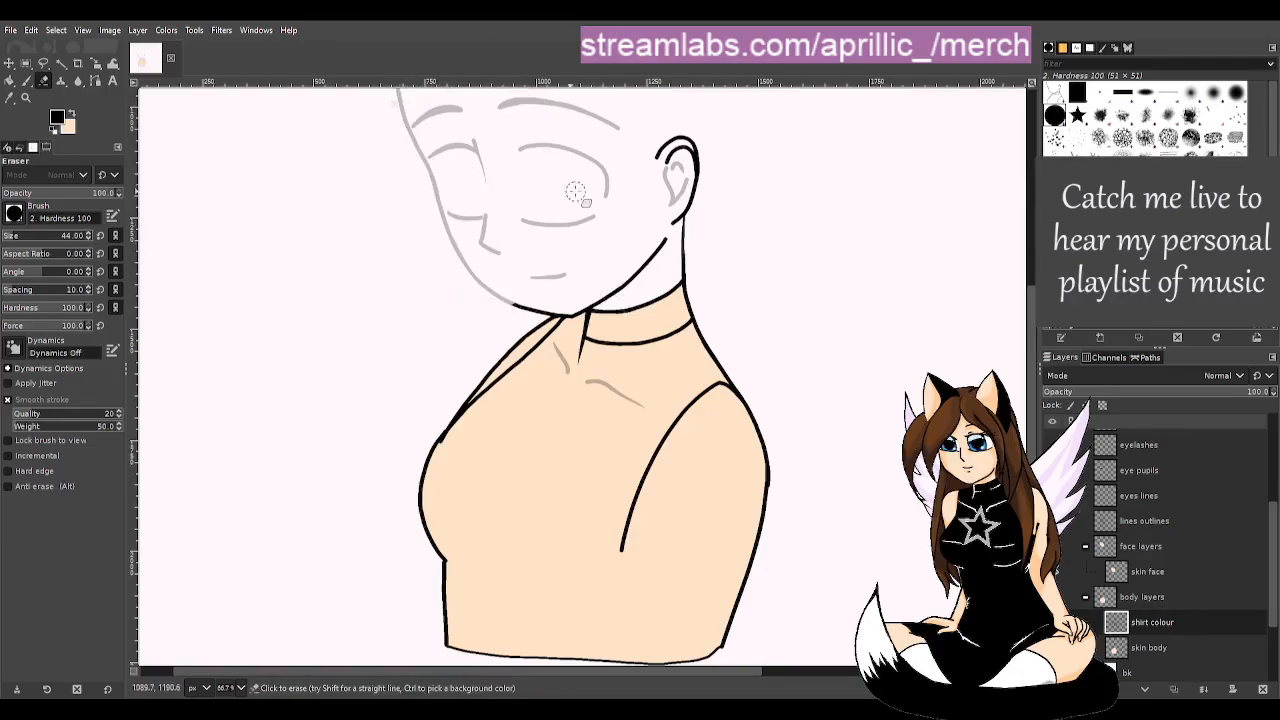
{"action": "mouse_move", "coordinate": [672, 222]}
{"action": "left_mouse_down"}
{"action": "mouse_move", "coordinate": [700, 175]}
{"action": "mouse_move", "coordinate": [651, 170]}
{"action": "left_mouse_up"}
{"action": "scroll", "coordinate": [1034, 375], "scroll_direction": "up", "scroll_amount": 3}
{"action": "scroll", "coordinate": [1034, 400], "scroll_direction": "down", "scroll_amount": 5}
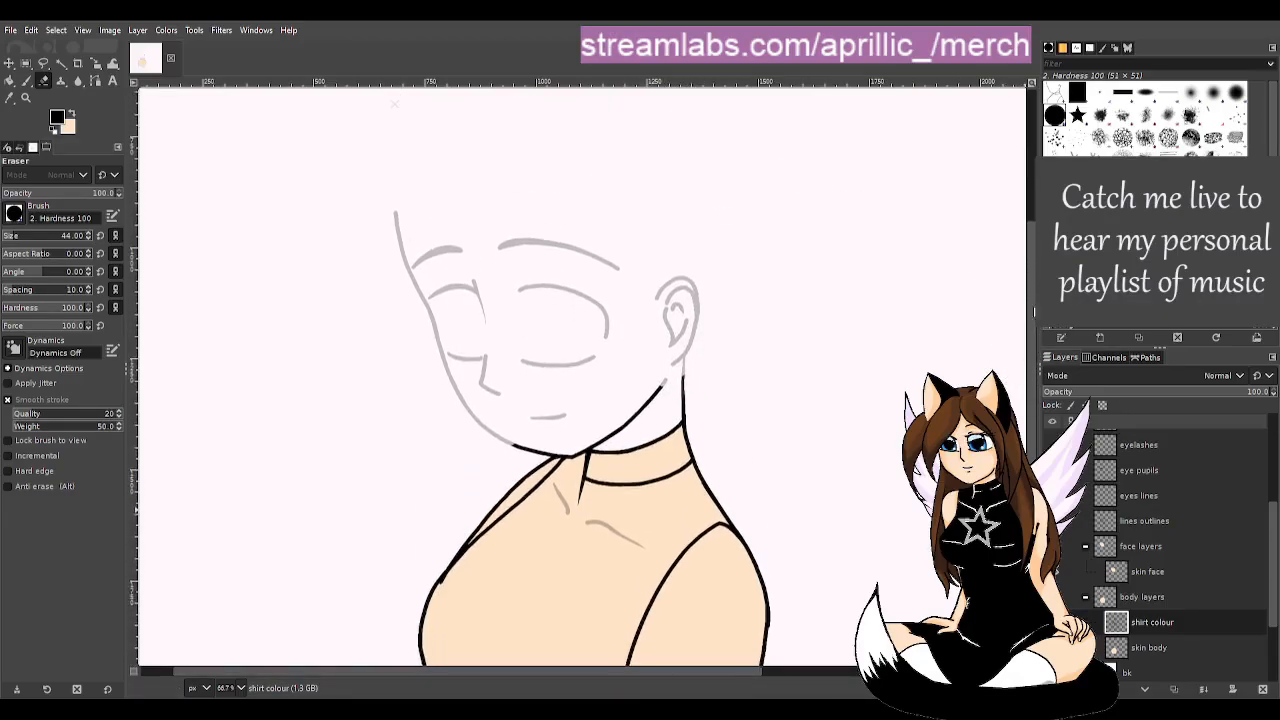
{"action": "mouse_move", "coordinate": [640, 200]}
{"action": "left_mouse_down"}
{"action": "mouse_move", "coordinate": [605, 195]}
{"action": "mouse_move", "coordinate": [675, 130]}
{"action": "mouse_move", "coordinate": [666, 162]}
{"action": "mouse_move", "coordinate": [683, 160]}
{"action": "mouse_move", "coordinate": [688, 140]}
{"action": "left_mouse_up"}
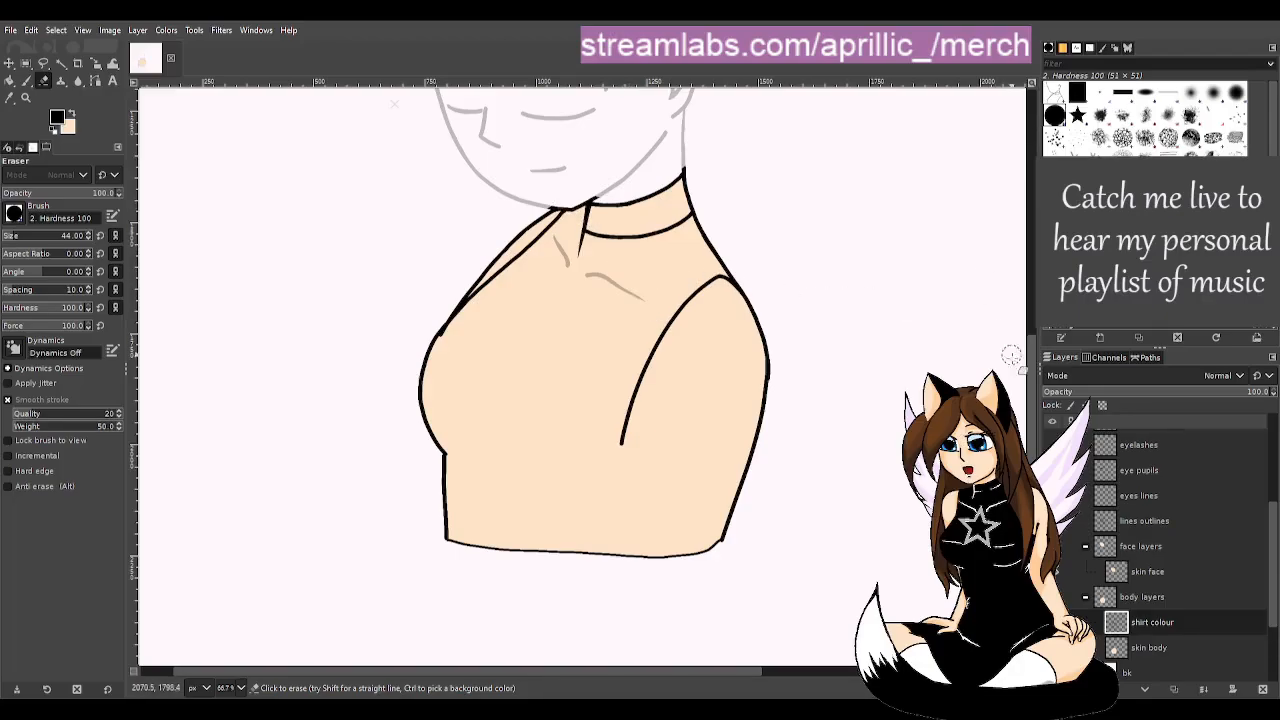
- Erase the leftover black jaw outline along the chin, between the far shoulder and the collar, on the shirt colour layer
{"action": "left_click_drag", "start_coordinate": [1034, 364], "coordinate": [1043, 341]}
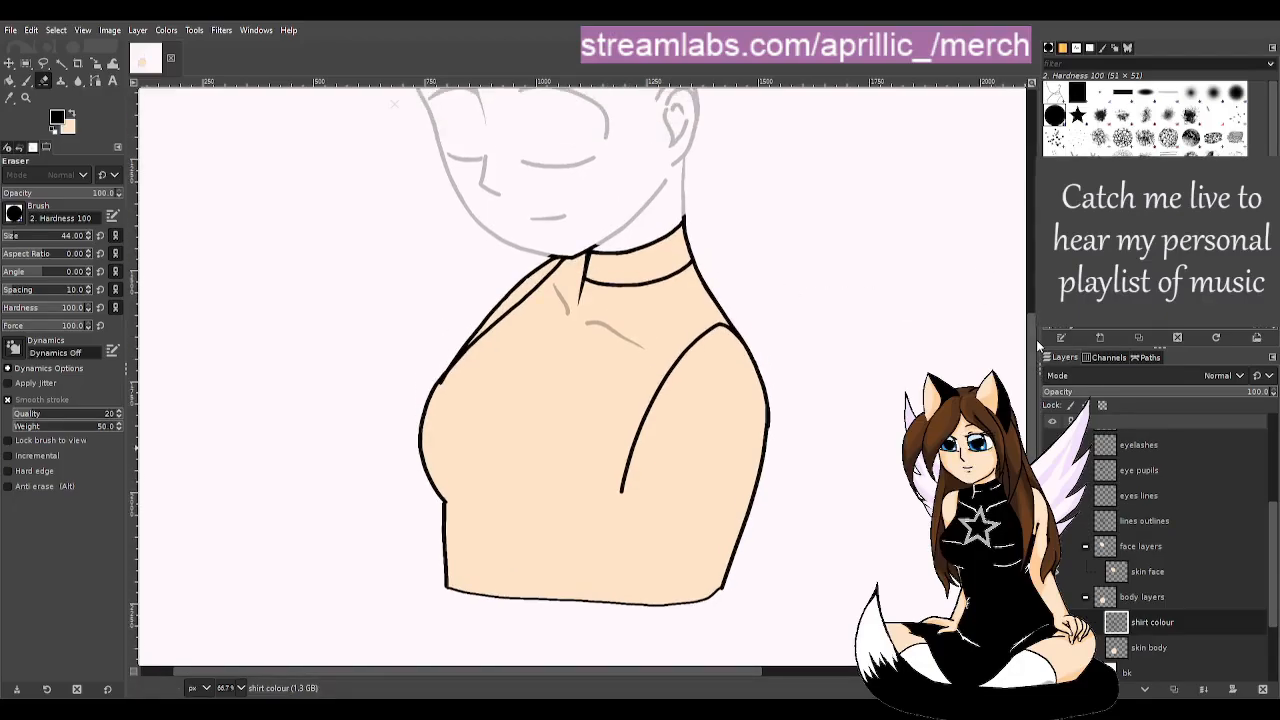
{"action": "key", "text": "u"}
{"action": "key", "text": "2"}
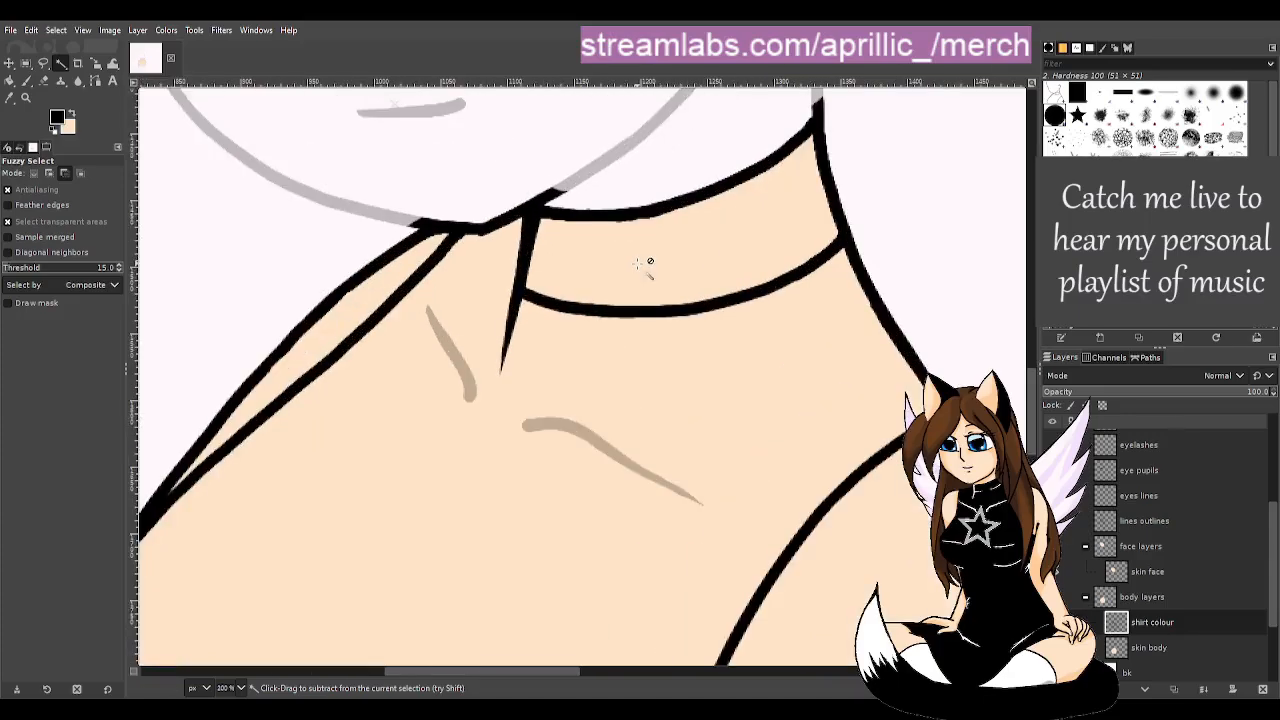
{"action": "key", "text": "shift+e"}
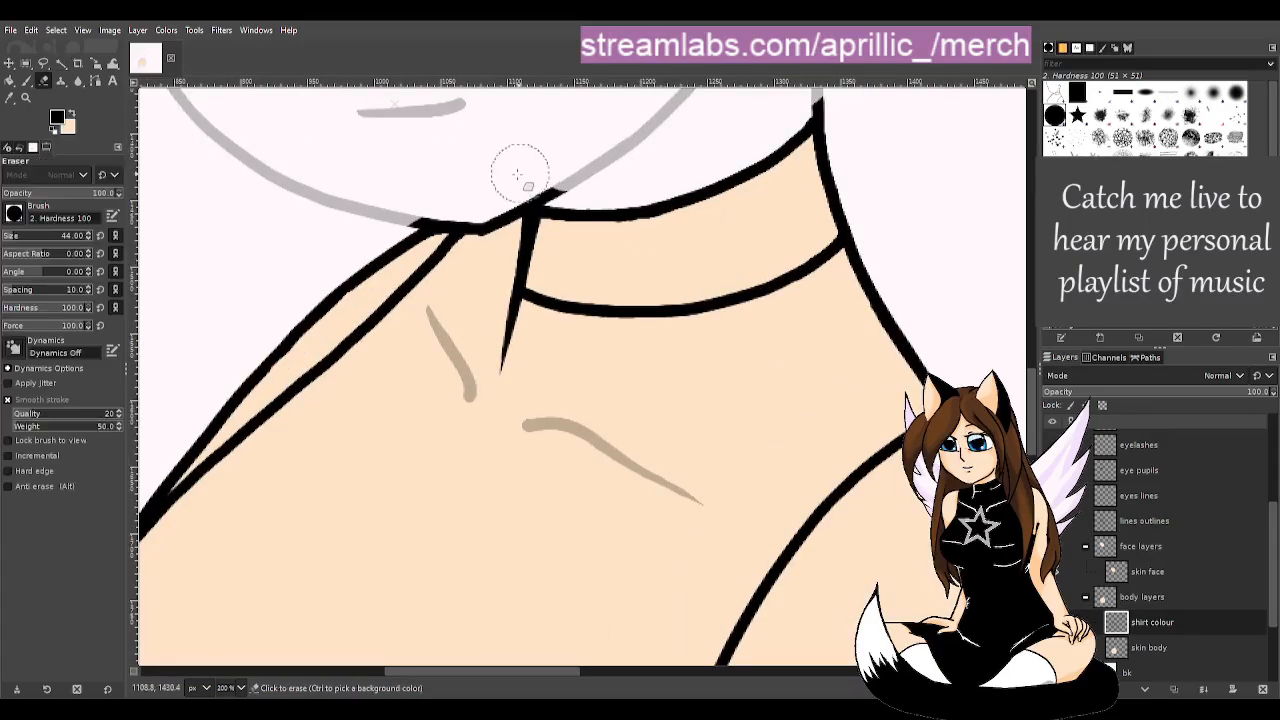
{"action": "left_click", "coordinate": [402, 204]}
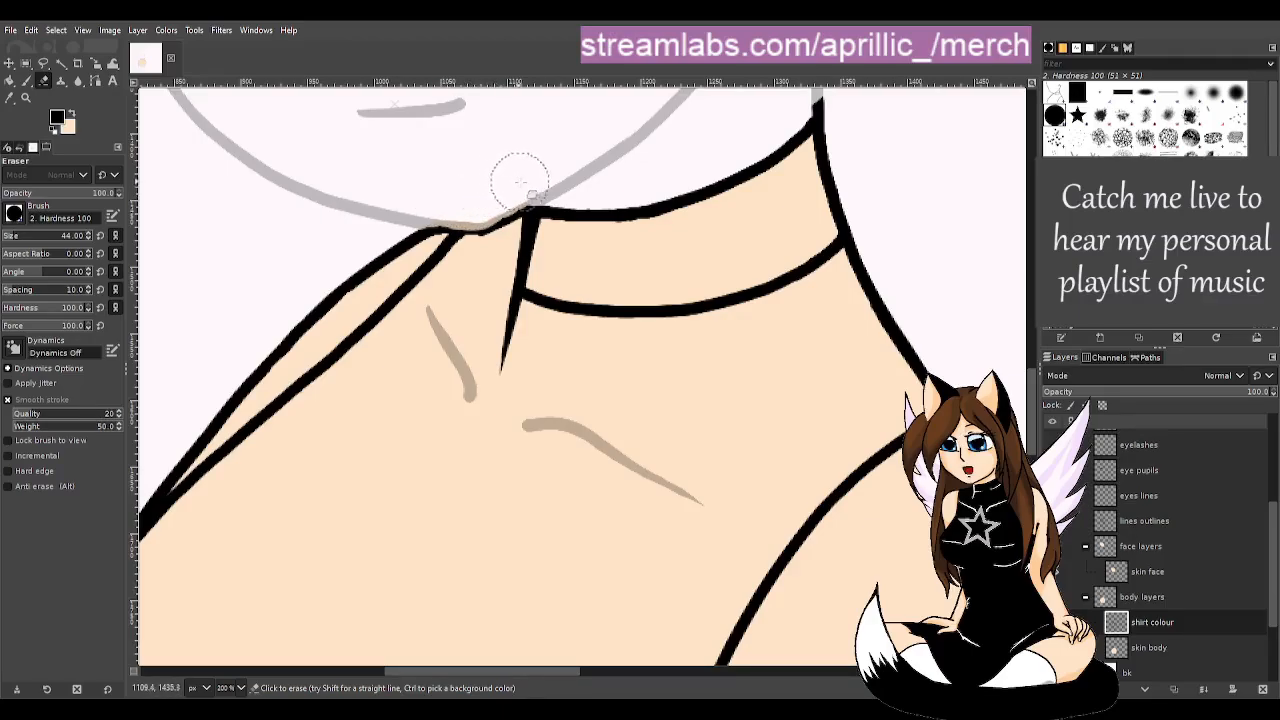
- Erase the skin colour spilling over the chin line on the skin body layer and the black neck line above the collar on the shirt colour layer
{"action": "key", "text": "Page_Down"}
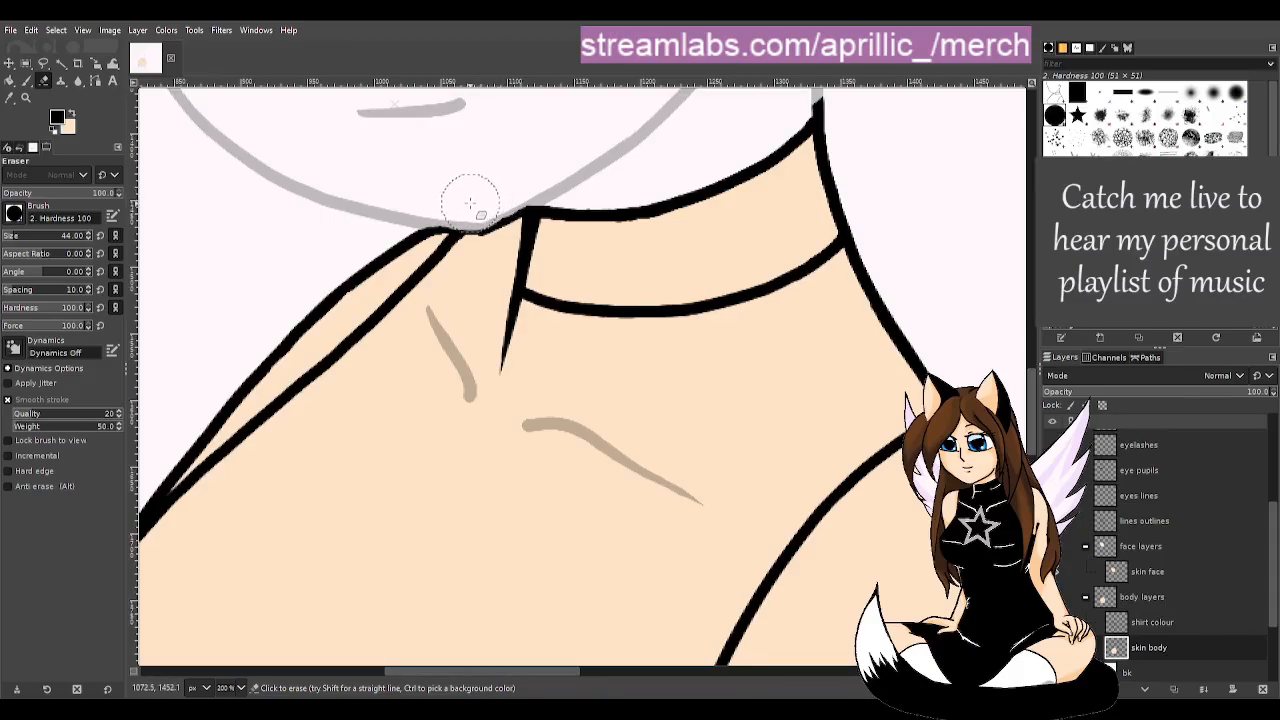
{"action": "left_click", "coordinate": [1155, 623]}
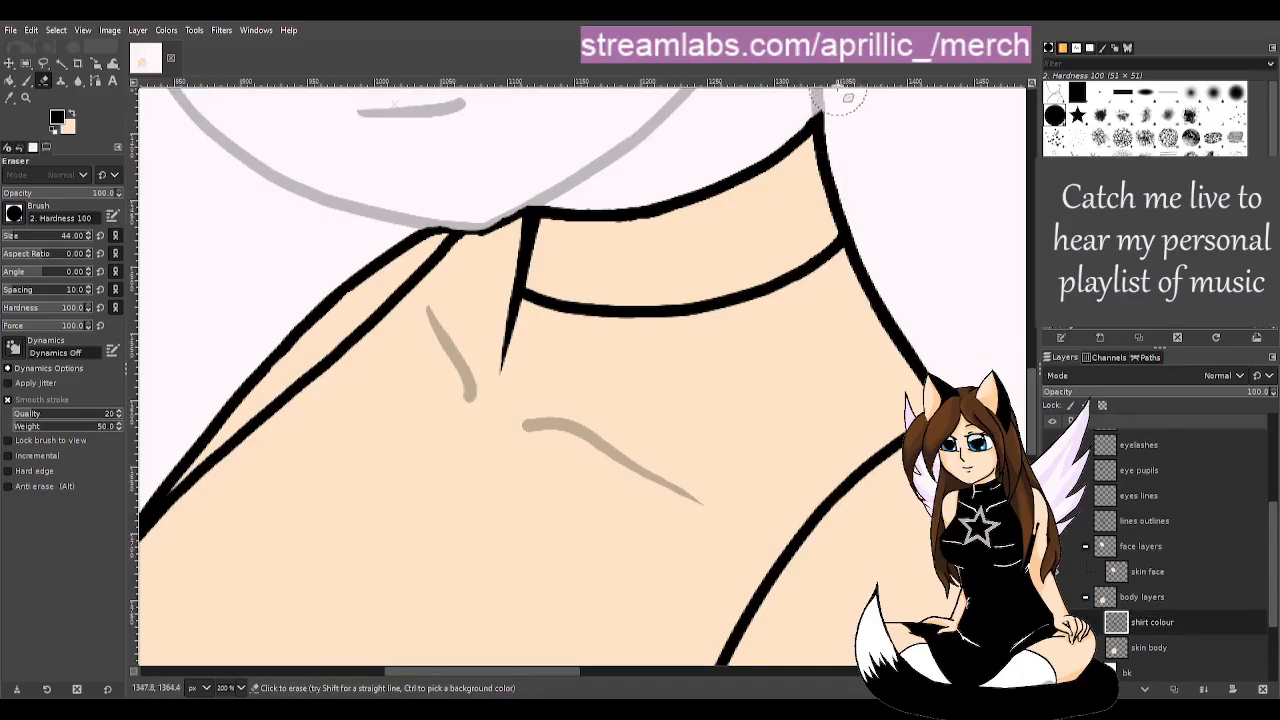
{"action": "left_click_drag", "start_coordinate": [1032, 396], "coordinate": [1036, 373]}
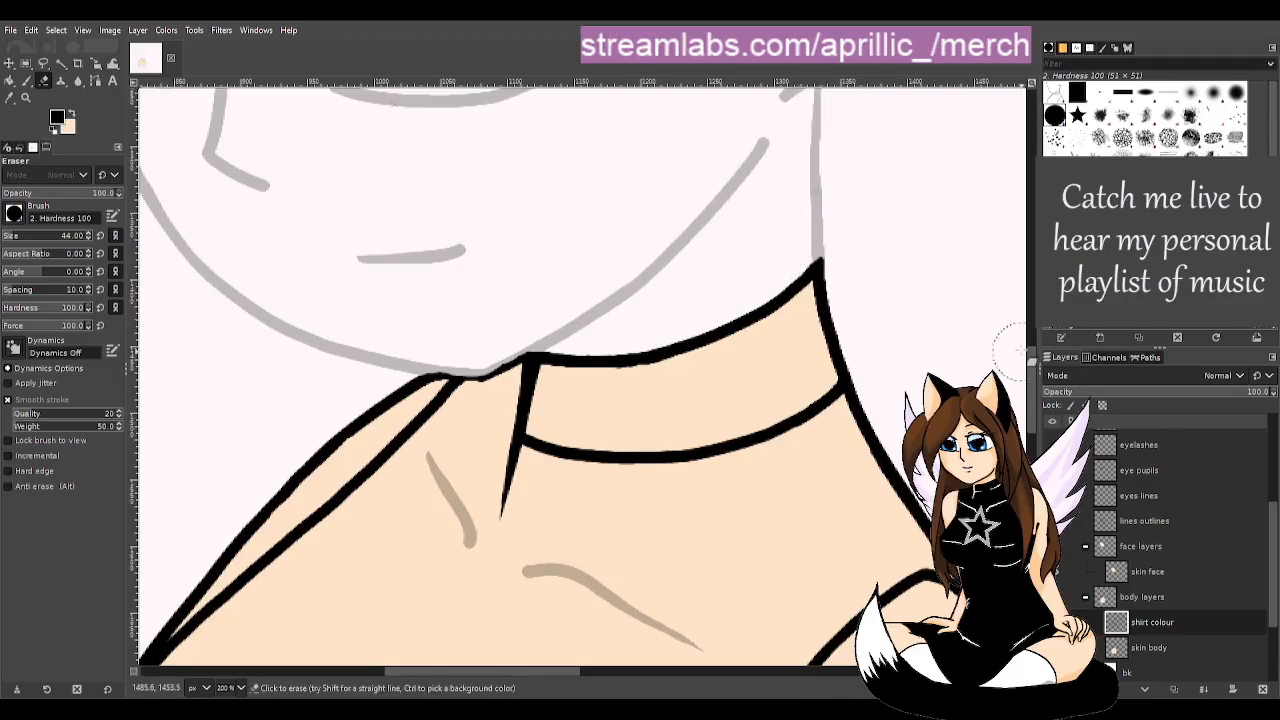
- Erase the black outer outline of the near arm from the shoulder down to the bottom edge on the shirt colour layer
{"action": "left_click_drag", "start_coordinate": [1035, 362], "coordinate": [1038, 398]}
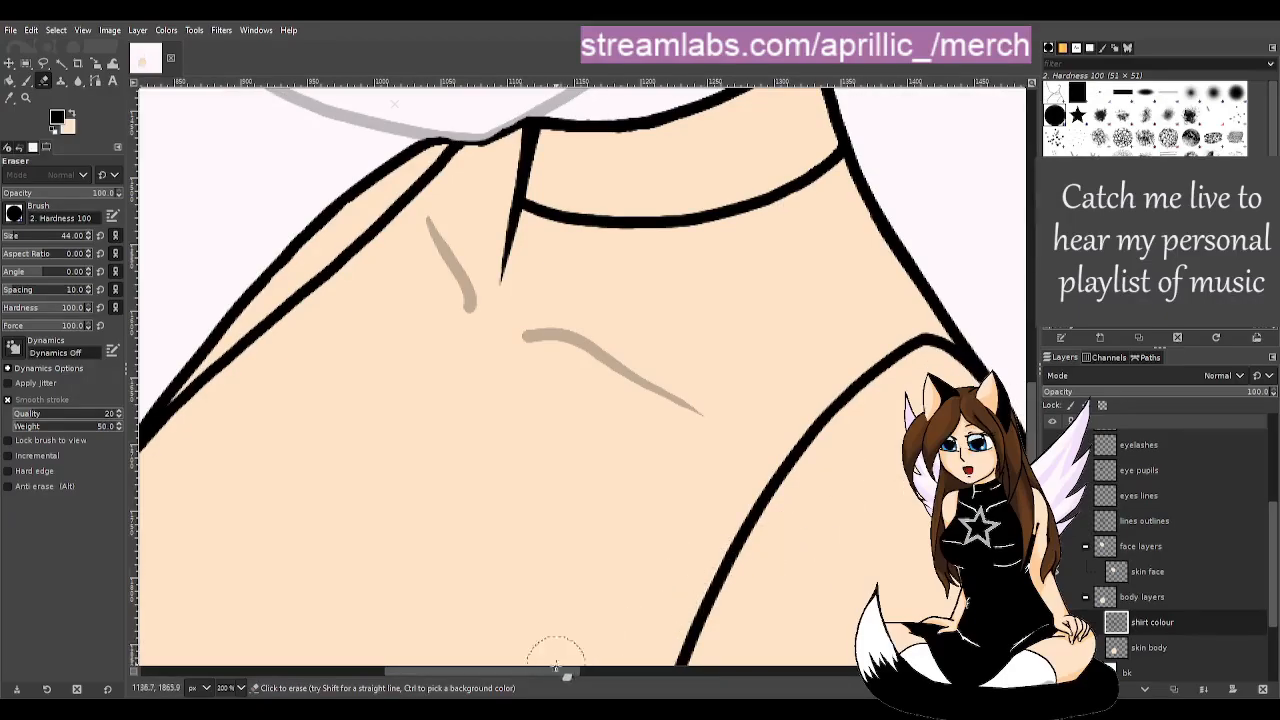
{"action": "mouse_move", "coordinate": [556, 670]}
{"action": "left_mouse_down"}
{"action": "mouse_move", "coordinate": [650, 655]}
{"action": "mouse_move", "coordinate": [638, 652]}
{"action": "left_mouse_up"}
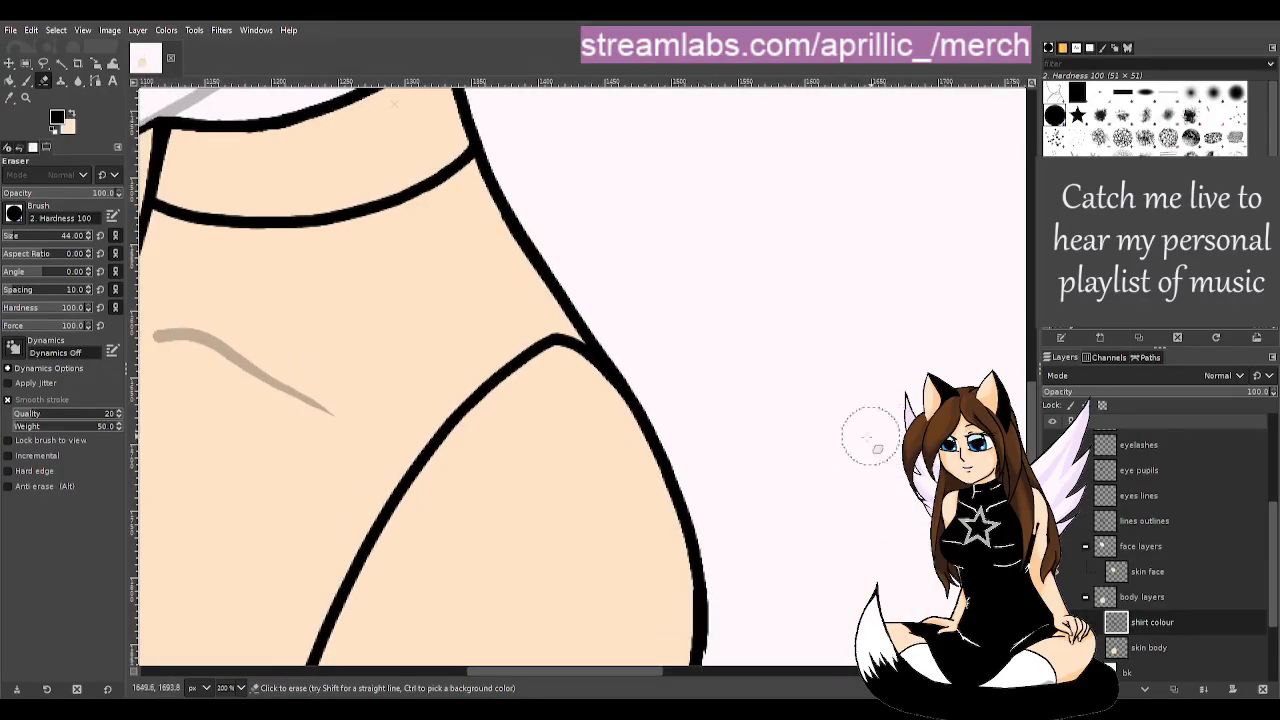
{"action": "mouse_move", "coordinate": [614, 428]}
{"action": "left_mouse_down"}
{"action": "mouse_move", "coordinate": [657, 463]}
{"action": "mouse_move", "coordinate": [693, 552]}
{"action": "left_mouse_up"}
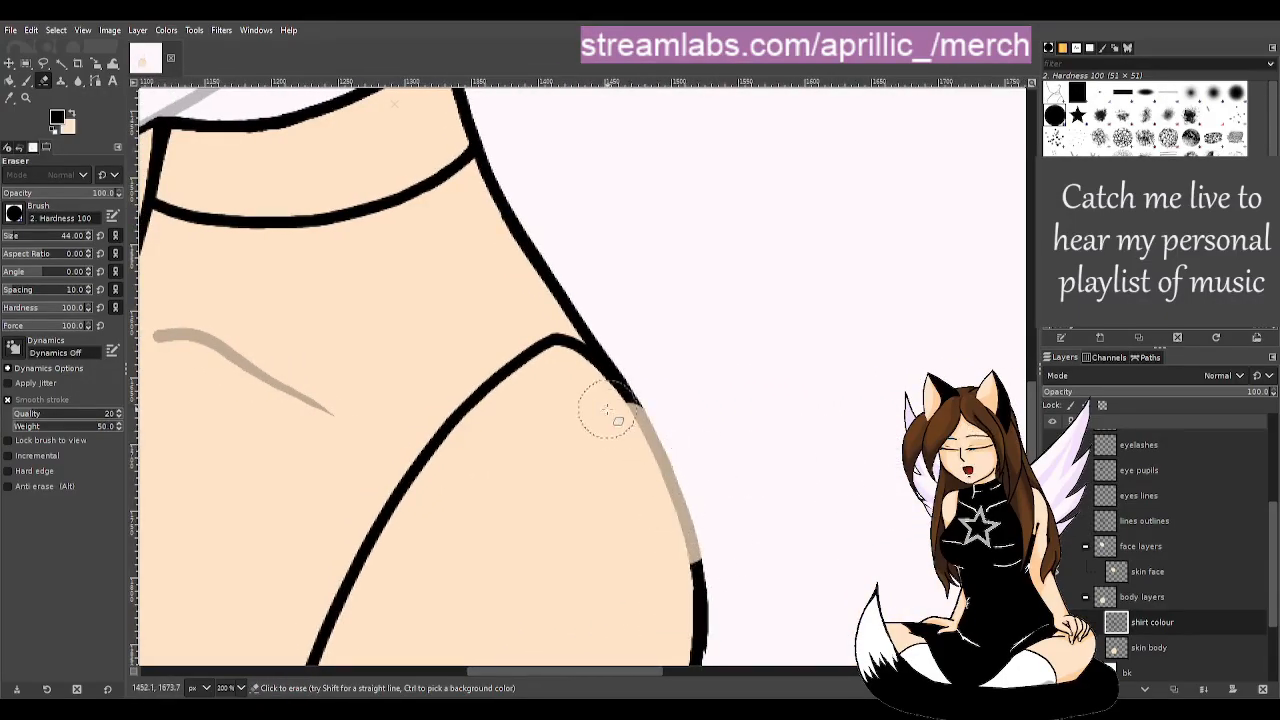
{"action": "mouse_move", "coordinate": [626, 437]}
{"action": "left_mouse_down"}
{"action": "mouse_move", "coordinate": [589, 404]}
{"action": "mouse_move", "coordinate": [638, 449]}
{"action": "mouse_move", "coordinate": [622, 388]}
{"action": "mouse_move", "coordinate": [584, 419]}
{"action": "mouse_move", "coordinate": [614, 393]}
{"action": "left_mouse_up"}
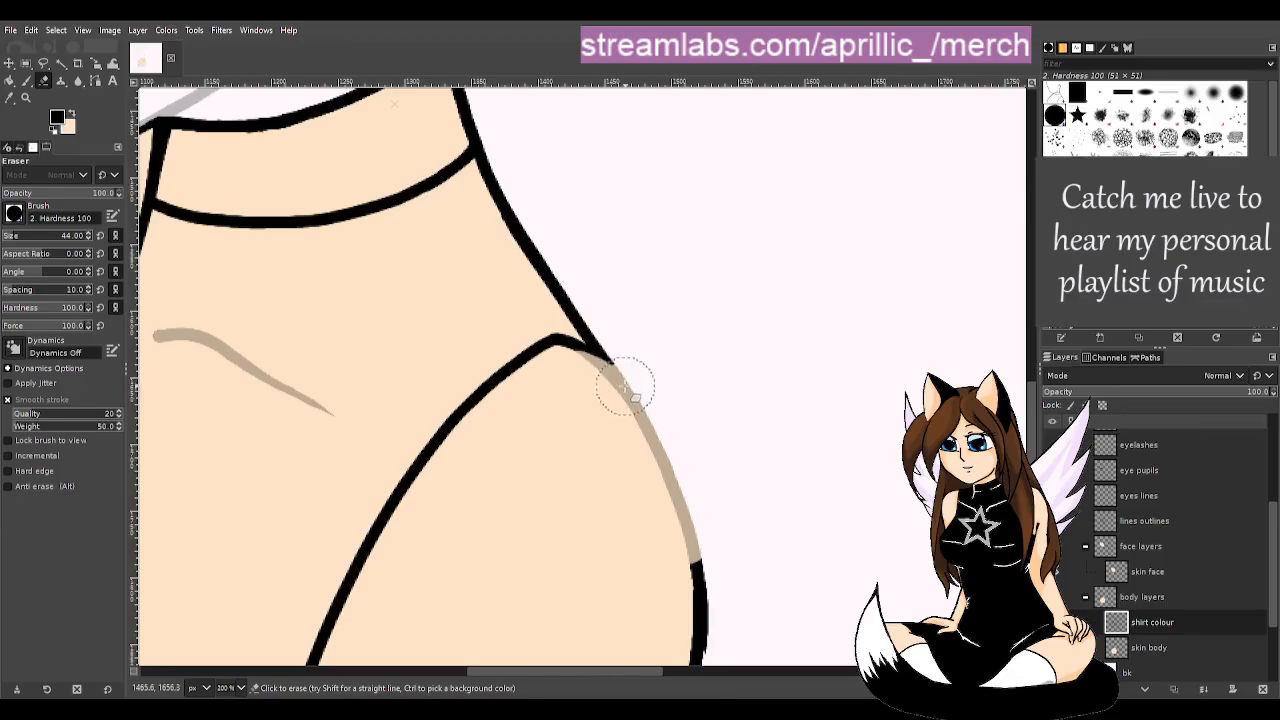
{"action": "scroll", "coordinate": [766, 286], "scroll_direction": "down", "scroll_amount": 10}
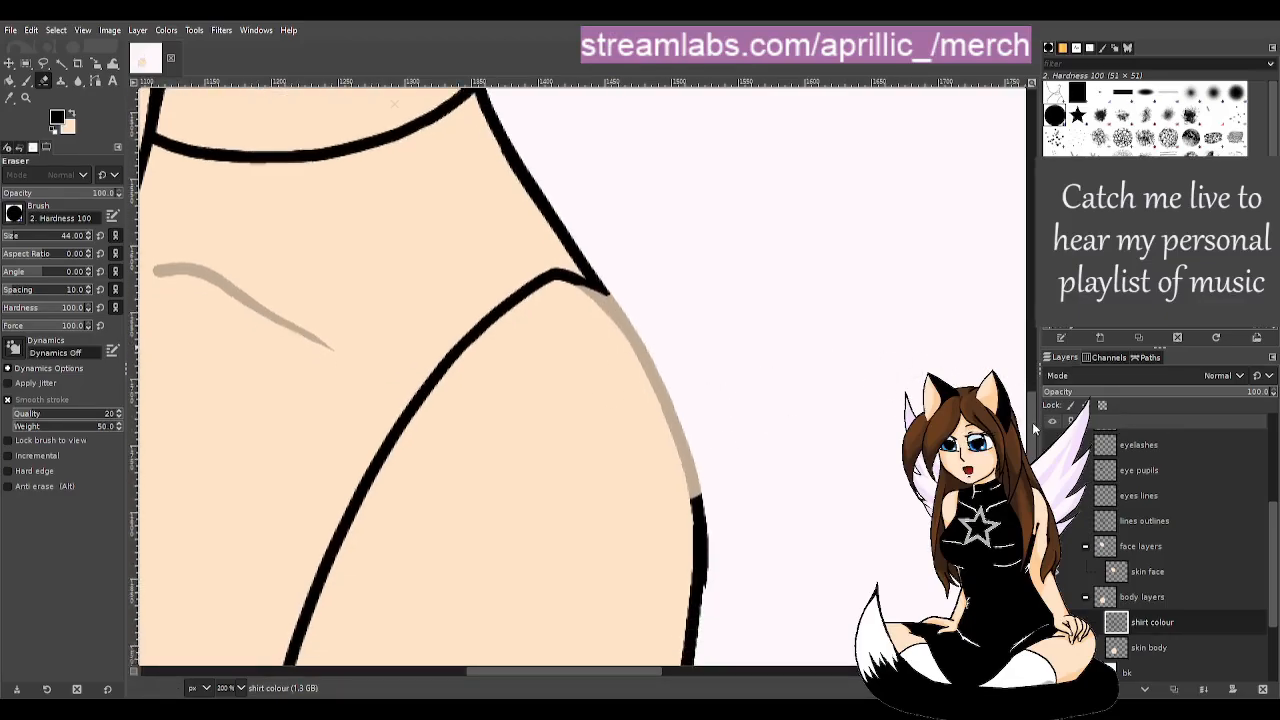
{"action": "mouse_move", "coordinate": [684, 120]}
{"action": "left_mouse_down"}
{"action": "mouse_move", "coordinate": [686, 214]}
{"action": "mouse_move", "coordinate": [608, 466]}
{"action": "mouse_move", "coordinate": [600, 555]}
{"action": "left_mouse_up"}
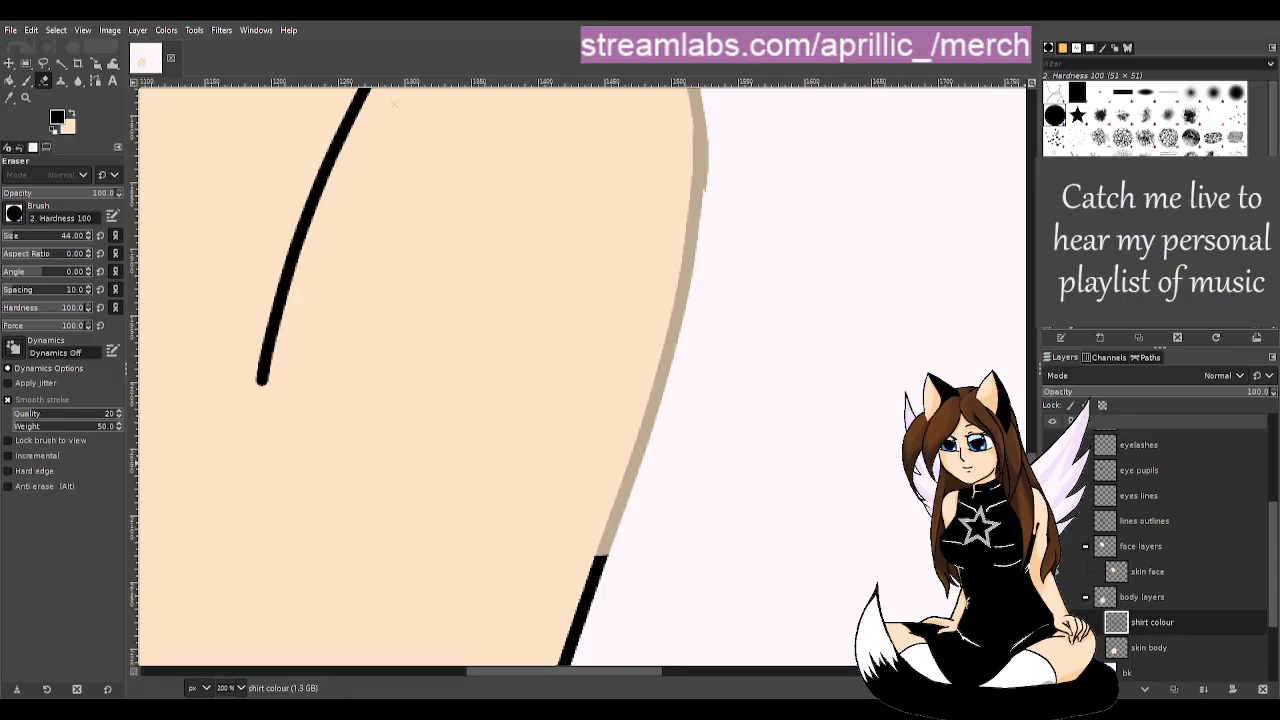
{"action": "scroll", "coordinate": [600, 555], "scroll_direction": "down", "scroll_amount": 4}
{"action": "left_click_drag", "start_coordinate": [614, 289], "coordinate": [566, 424]}
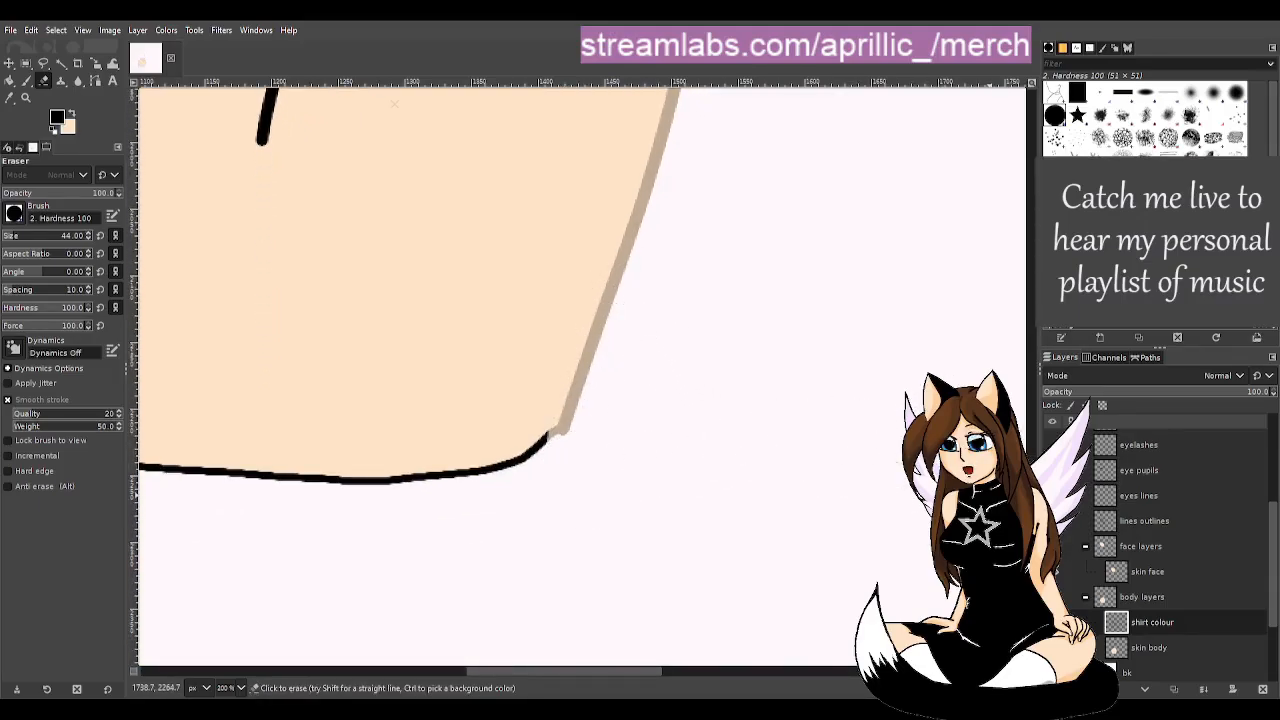
- Erase the black outer outline of the far shoulder on the shirt colour layer, keeping the inner shoulder line
{"action": "key", "text": "u"}
{"action": "scroll", "coordinate": [540, 495], "scroll_direction": "down", "scroll_amount": 2}
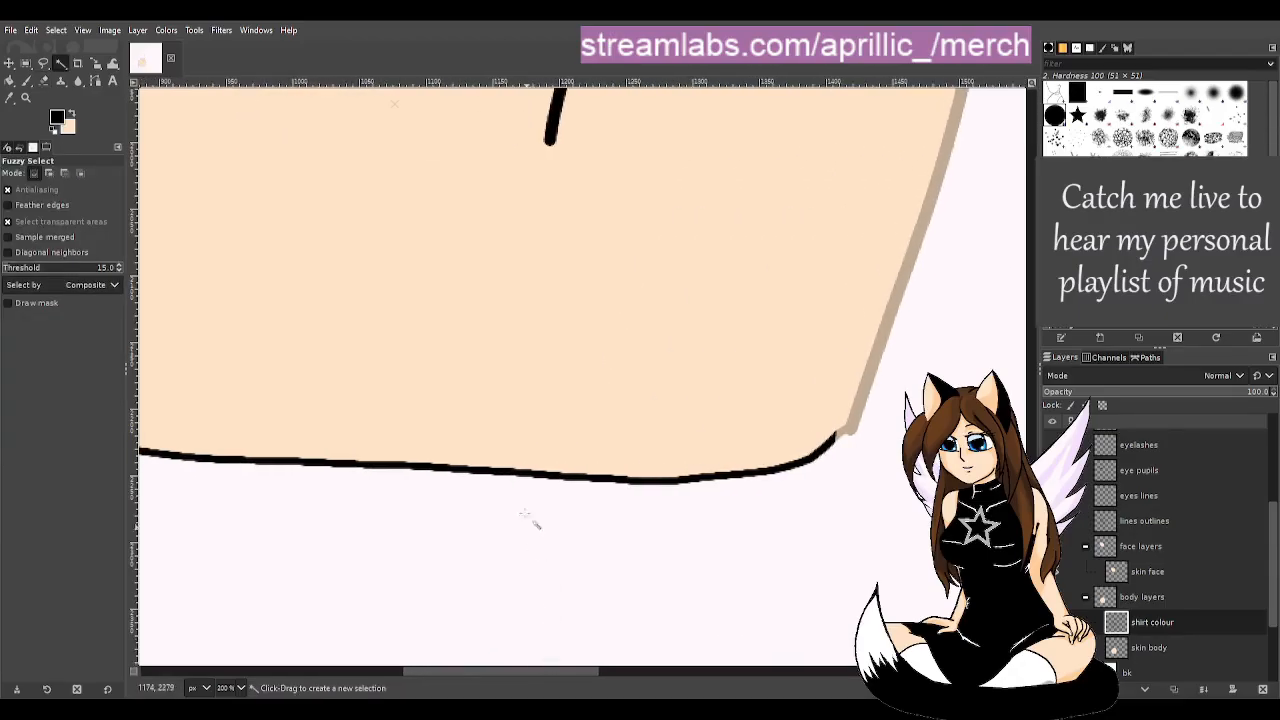
{"action": "scroll", "coordinate": [545, 488], "scroll_direction": "up", "scroll_amount": 3}
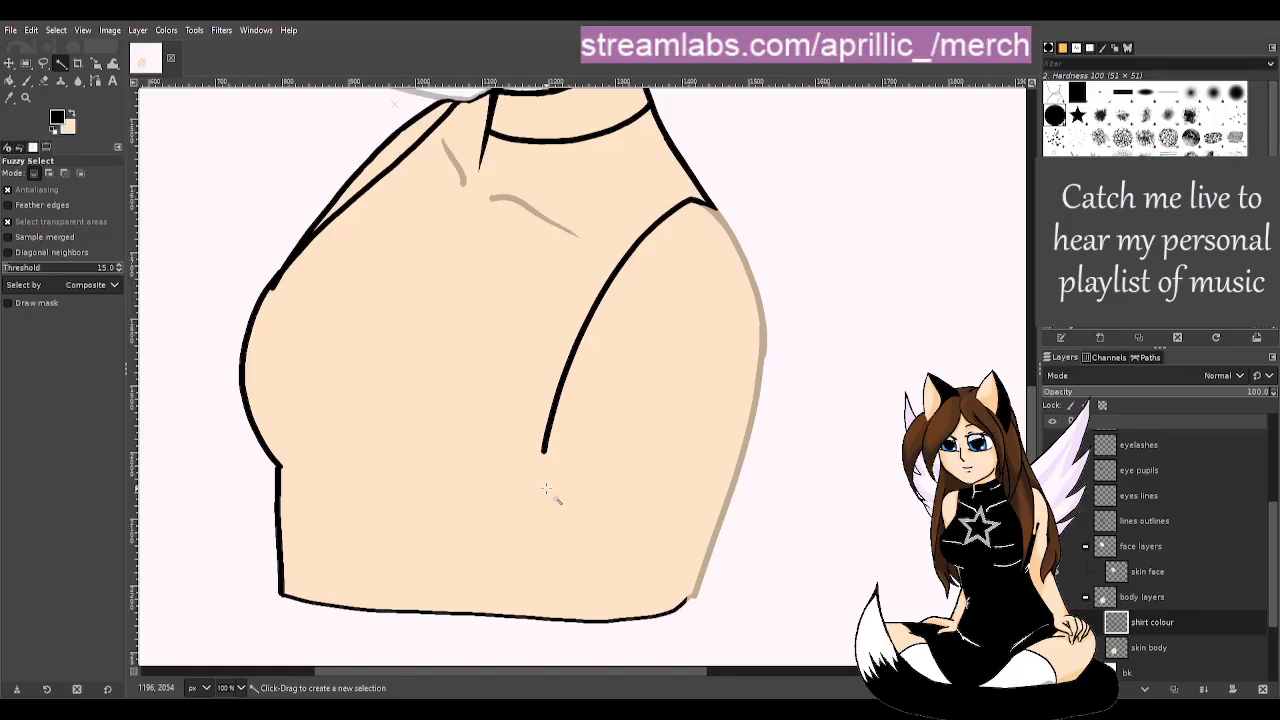
{"action": "key", "text": "shift+e"}
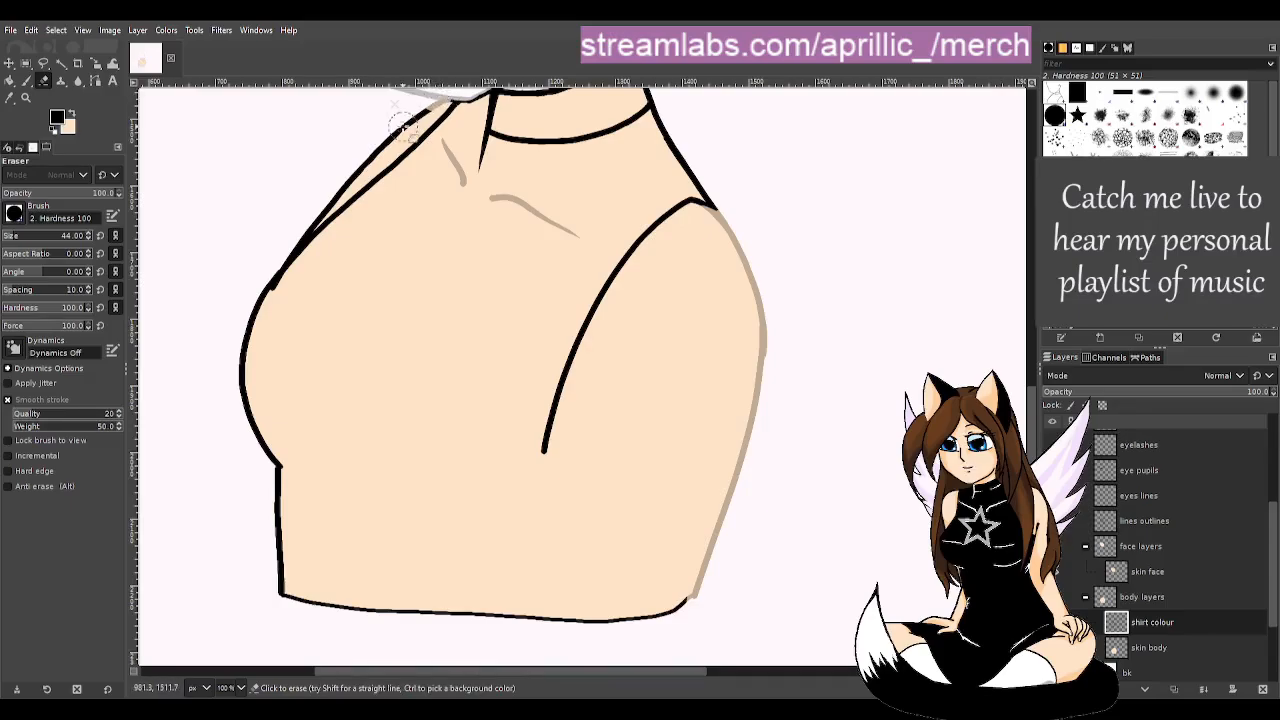
{"action": "mouse_move", "coordinate": [410, 113]}
{"action": "left_mouse_down"}
{"action": "mouse_move", "coordinate": [418, 104]}
{"action": "mouse_move", "coordinate": [302, 222]}
{"action": "left_mouse_up"}
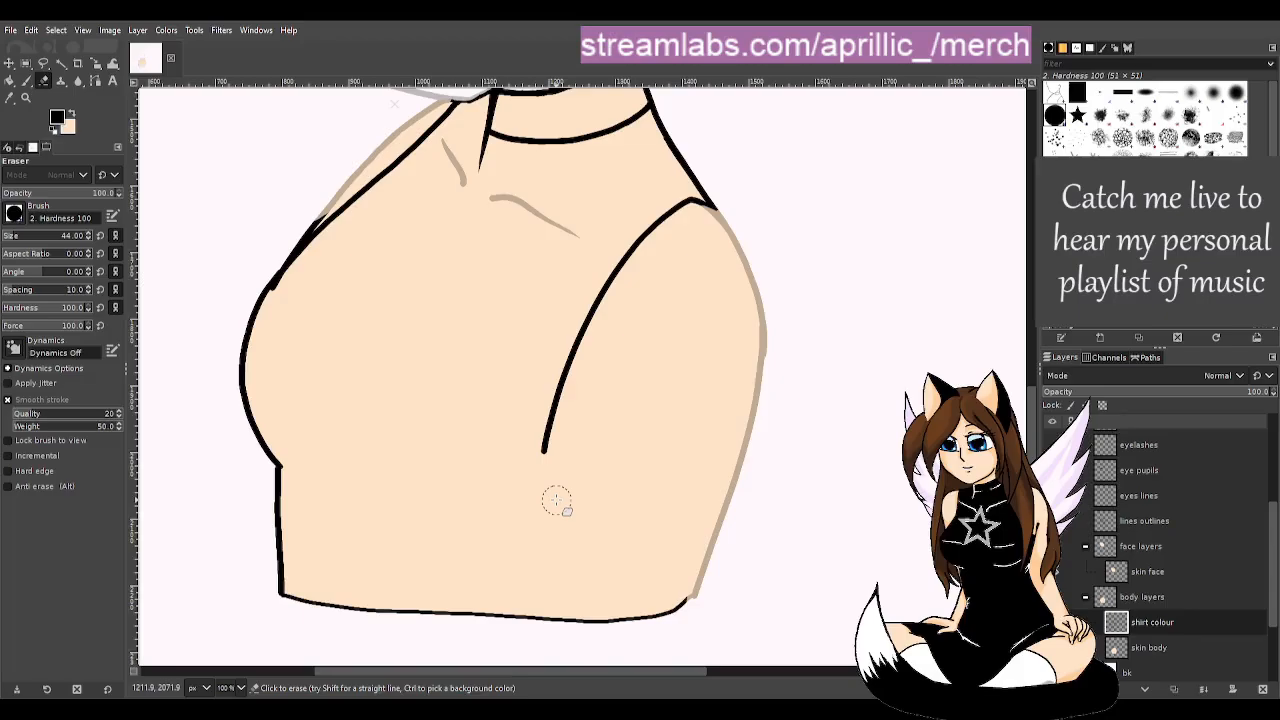
- Extend the near arm's inner line down to the bottom outline with a black size 8 paintbrush, and erase the end sticking out below it
{"action": "key", "text": "p"}
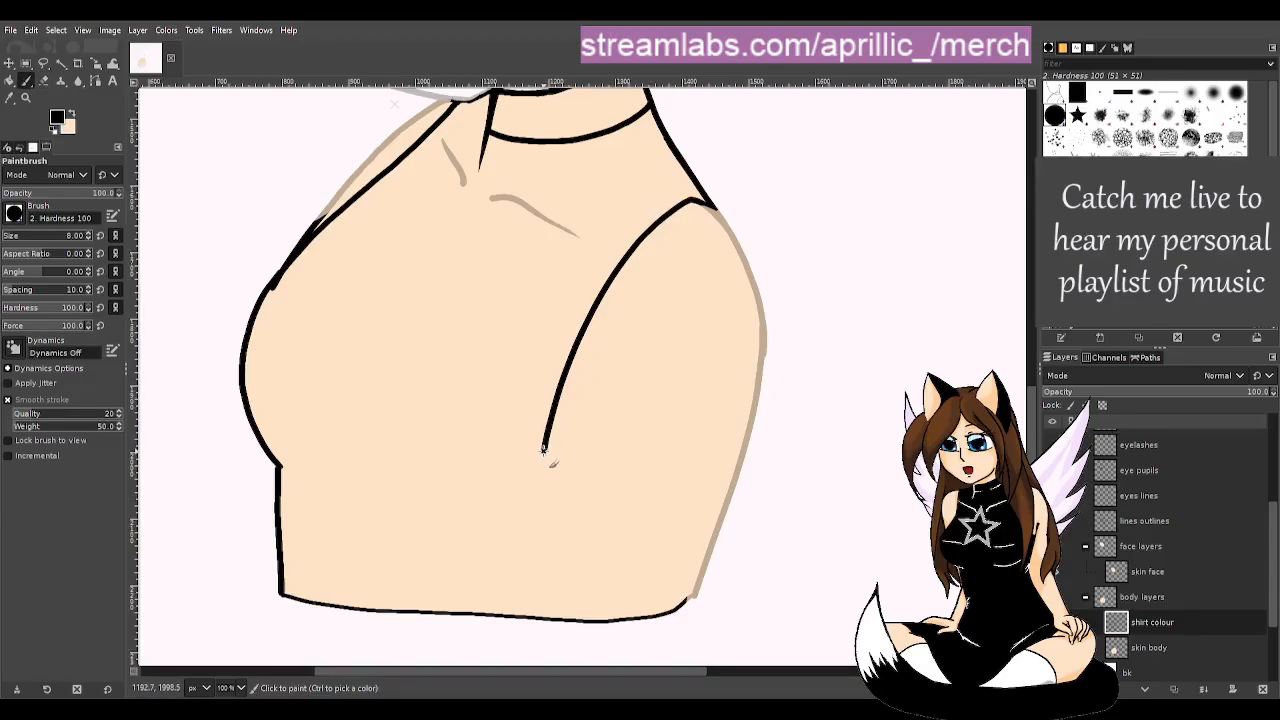
{"action": "left_click_drag", "start_coordinate": [544, 449], "coordinate": [522, 634]}
{"action": "key", "text": "ctrl+z"}
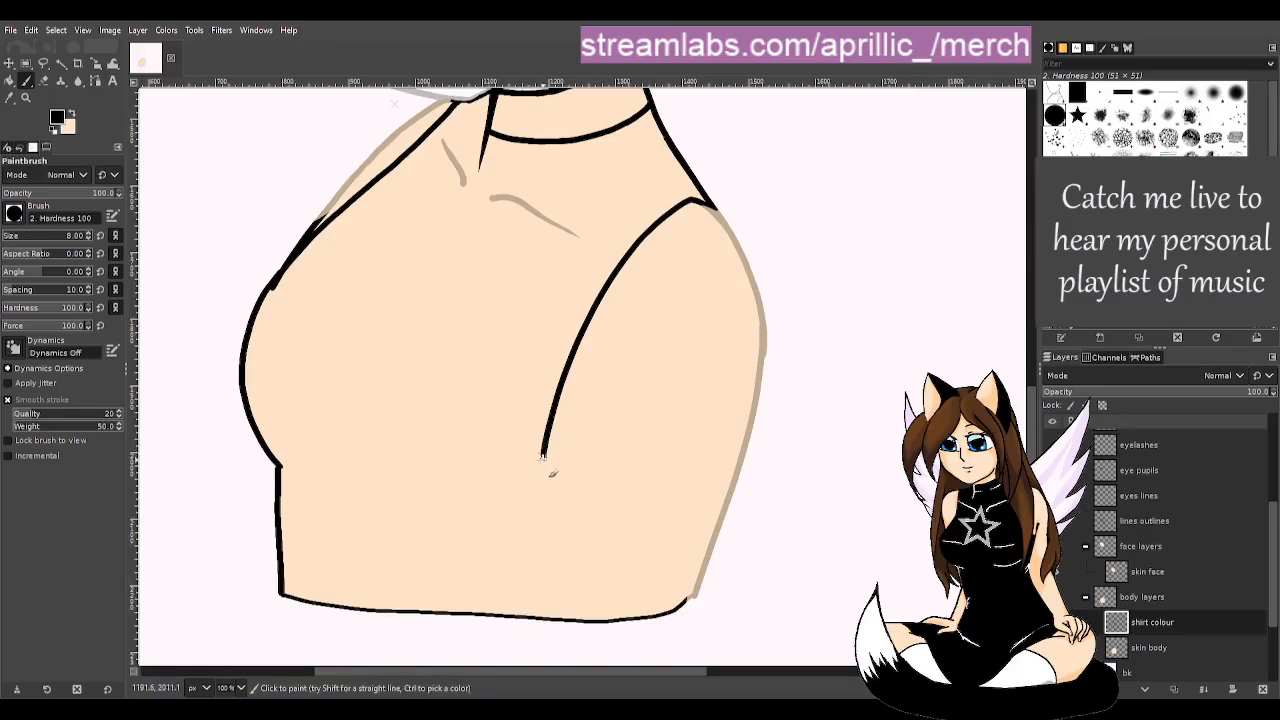
{"action": "left_click_drag", "start_coordinate": [542, 456], "coordinate": [538, 620]}
{"action": "key", "text": "ctrl+z"}
{"action": "left_click_drag", "start_coordinate": [544, 448], "coordinate": [522, 634]}
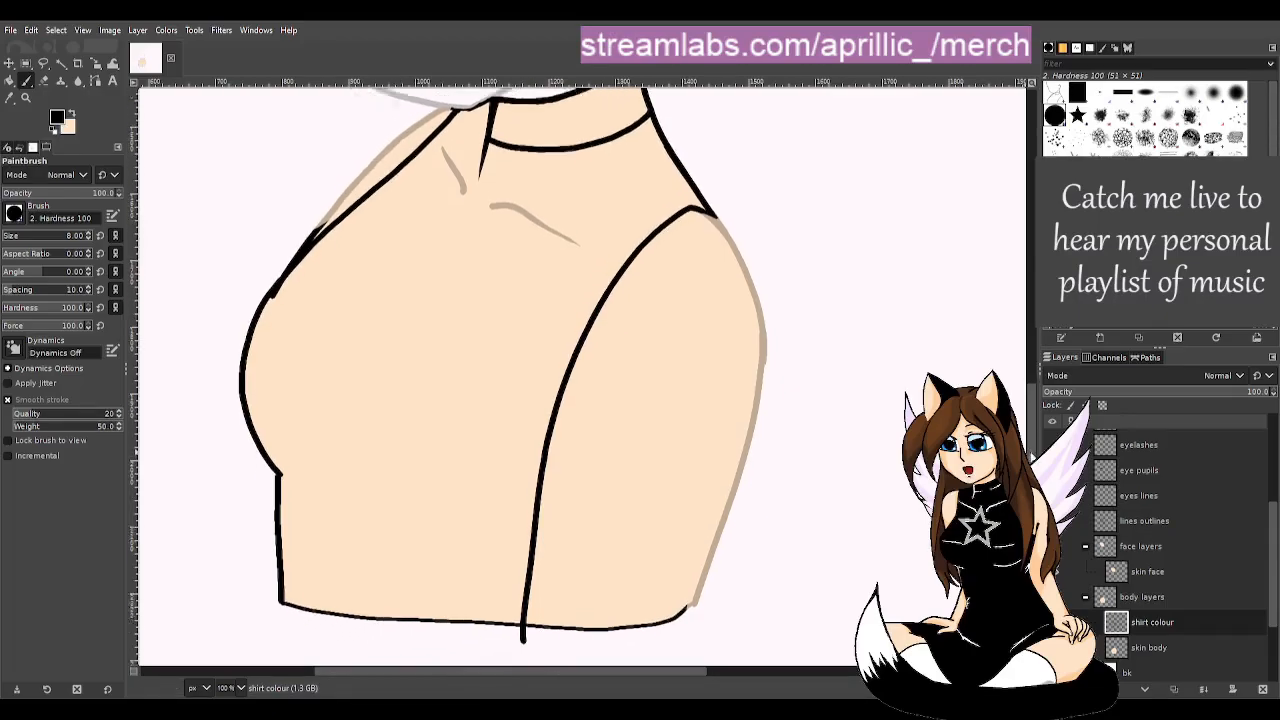
{"action": "scroll", "coordinate": [580, 375], "scroll_direction": "down", "scroll_amount": 2}
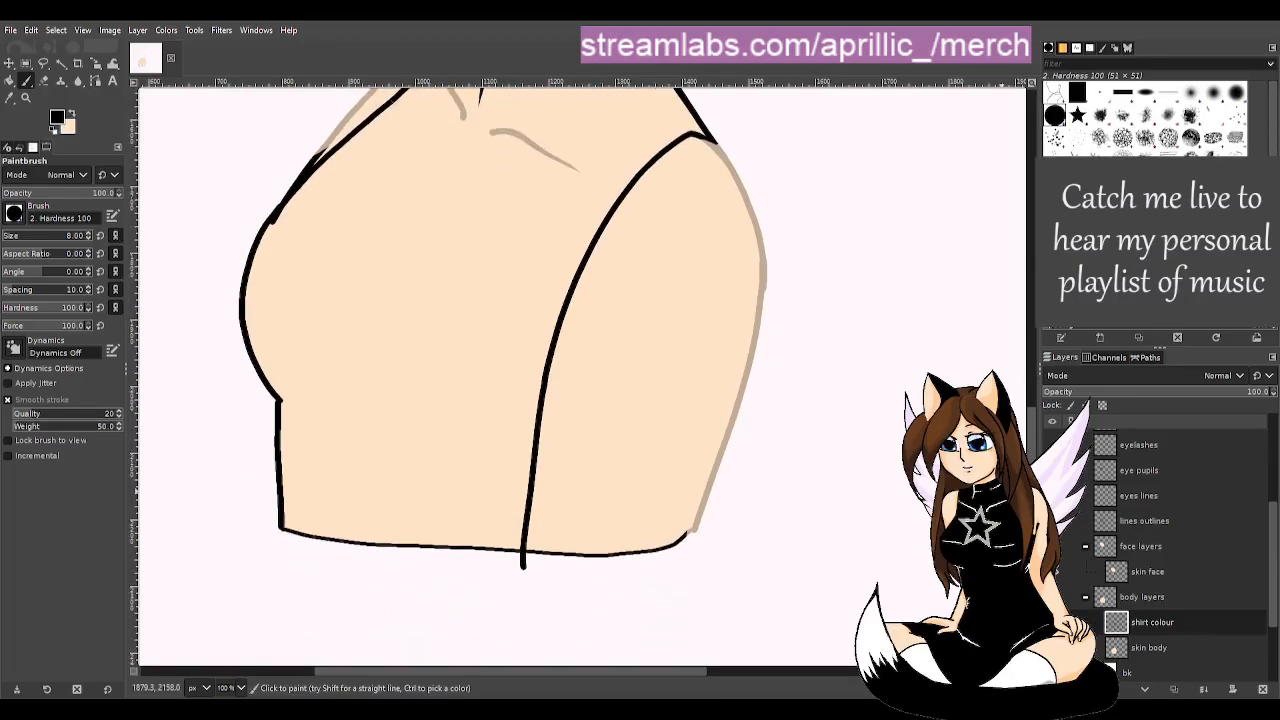
{"action": "key", "text": "shift+e"}
{"action": "left_click", "coordinate": [522, 566]}
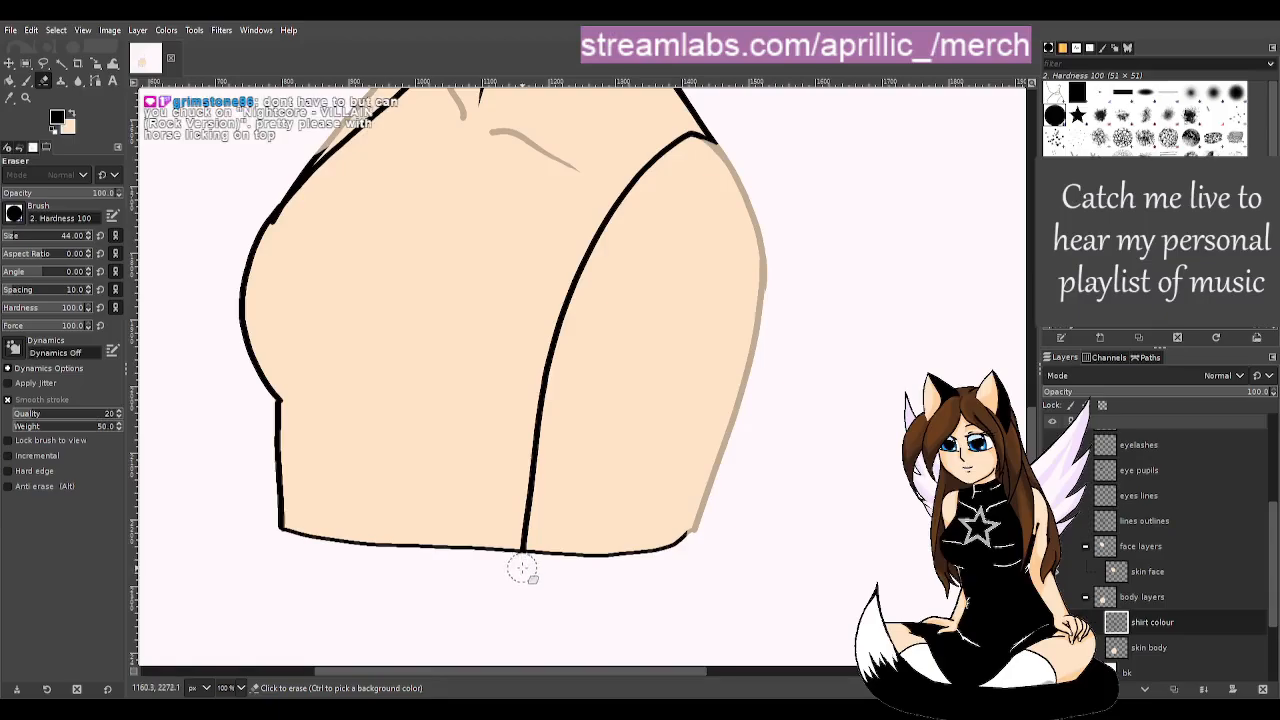